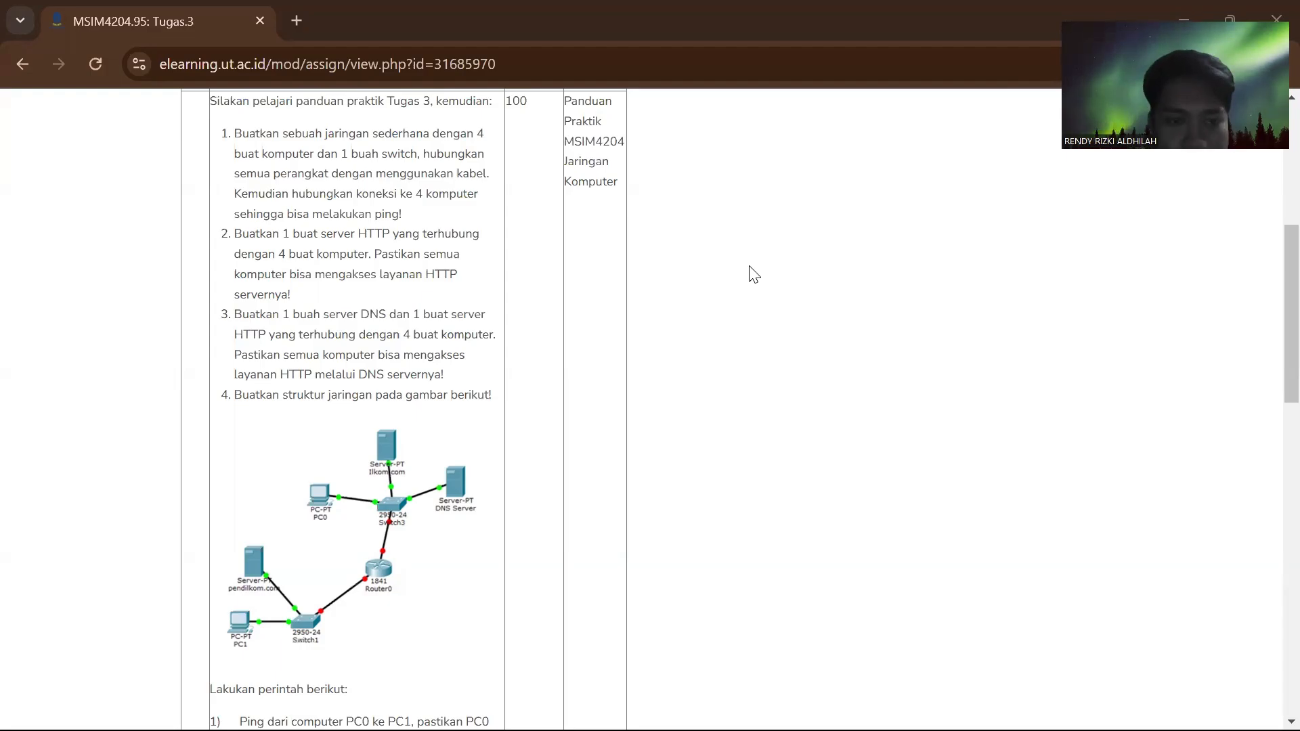
- Review the Tugas.3 assignment page for the required network tasks, the topology diagram and the ping and browser checks
{"action": "scroll", "coordinate": [754, 274], "scroll_direction": "up", "scroll_amount": 4}
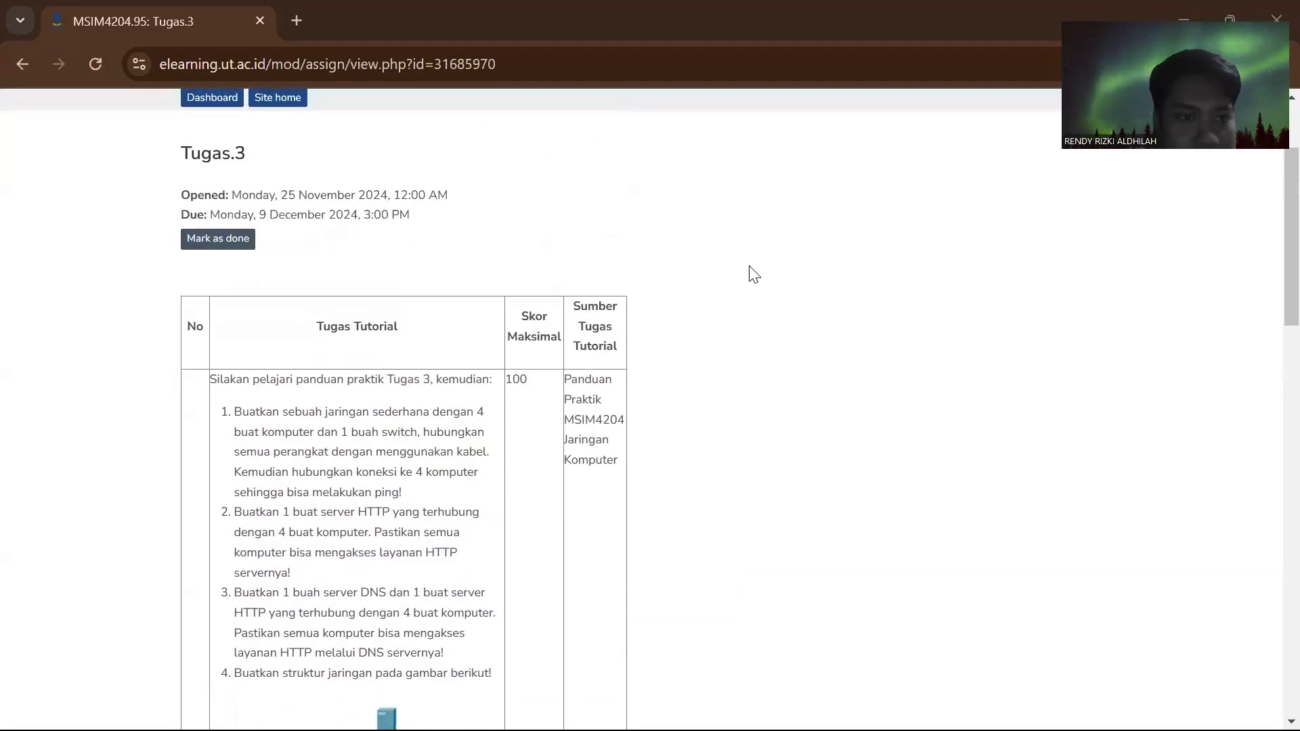
{"action": "scroll", "coordinate": [753, 274], "scroll_direction": "down", "scroll_amount": 5}
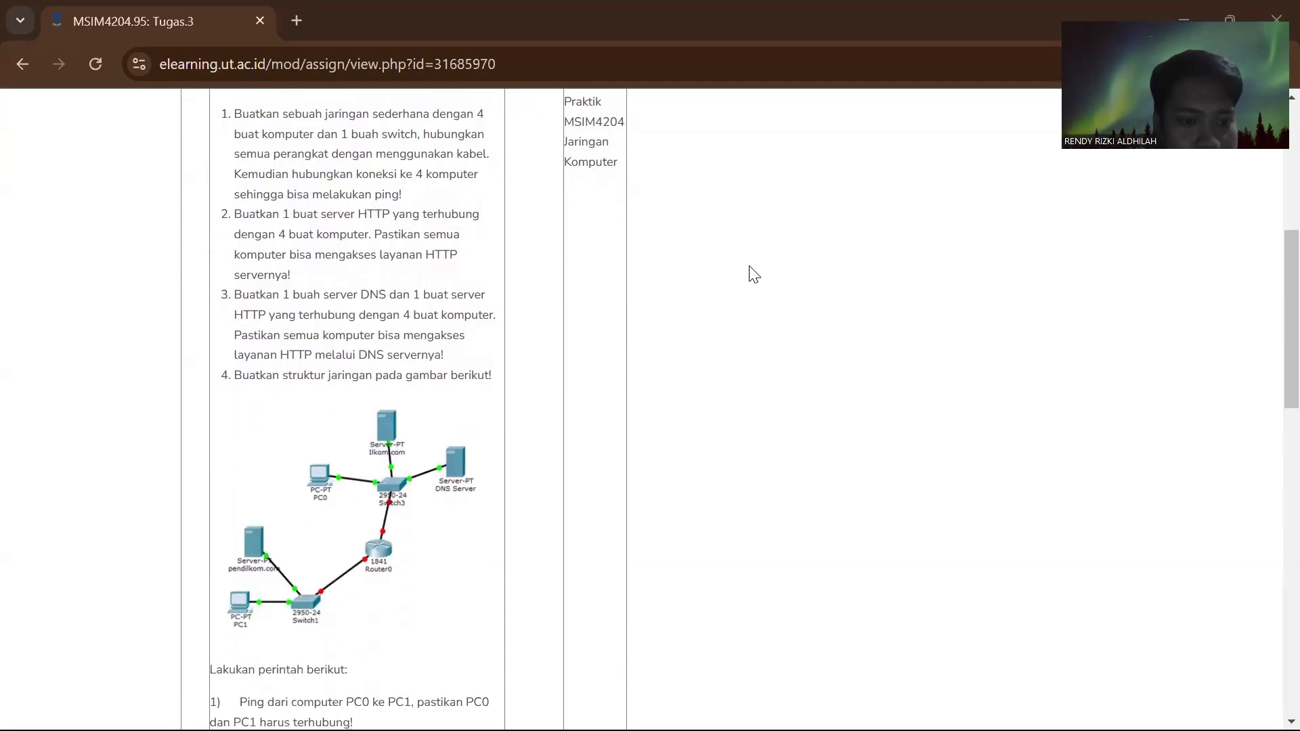
{"action": "scroll", "coordinate": [754, 274], "scroll_direction": "up", "scroll_amount": 3}
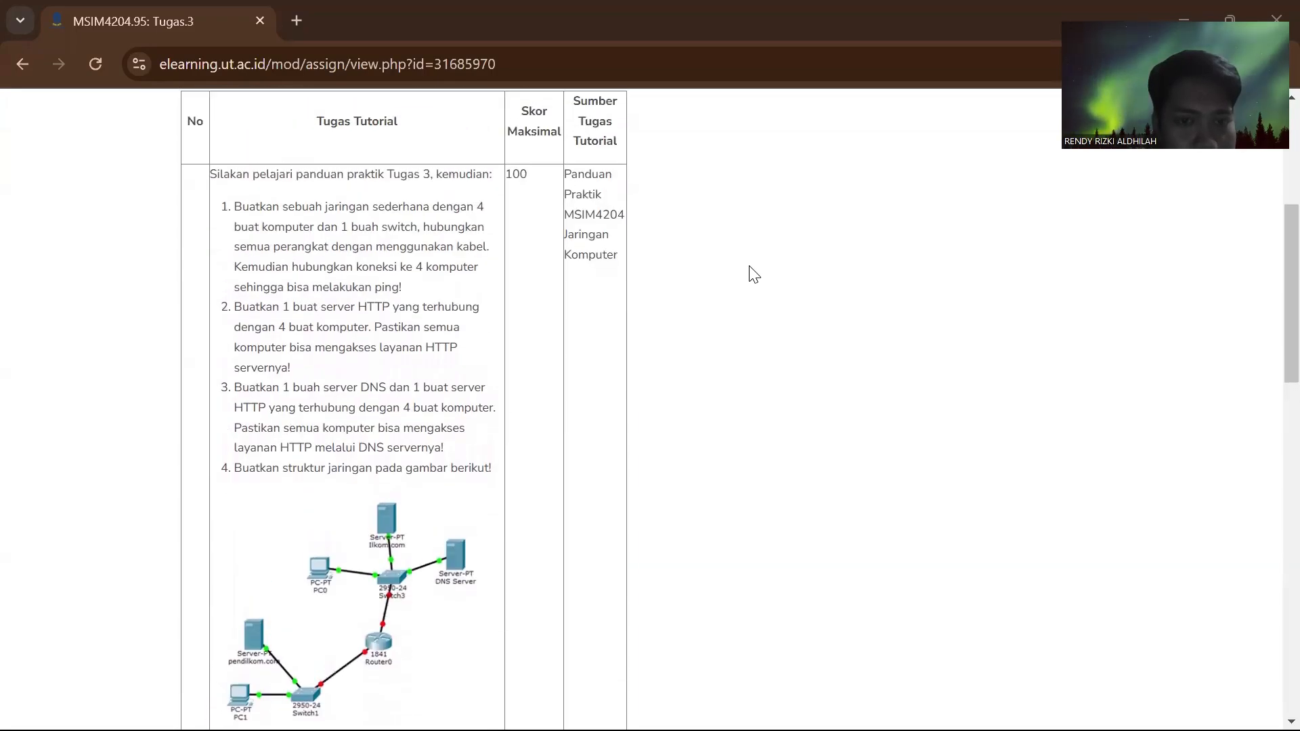
{"action": "scroll", "coordinate": [754, 275], "scroll_direction": "down", "scroll_amount": 5}
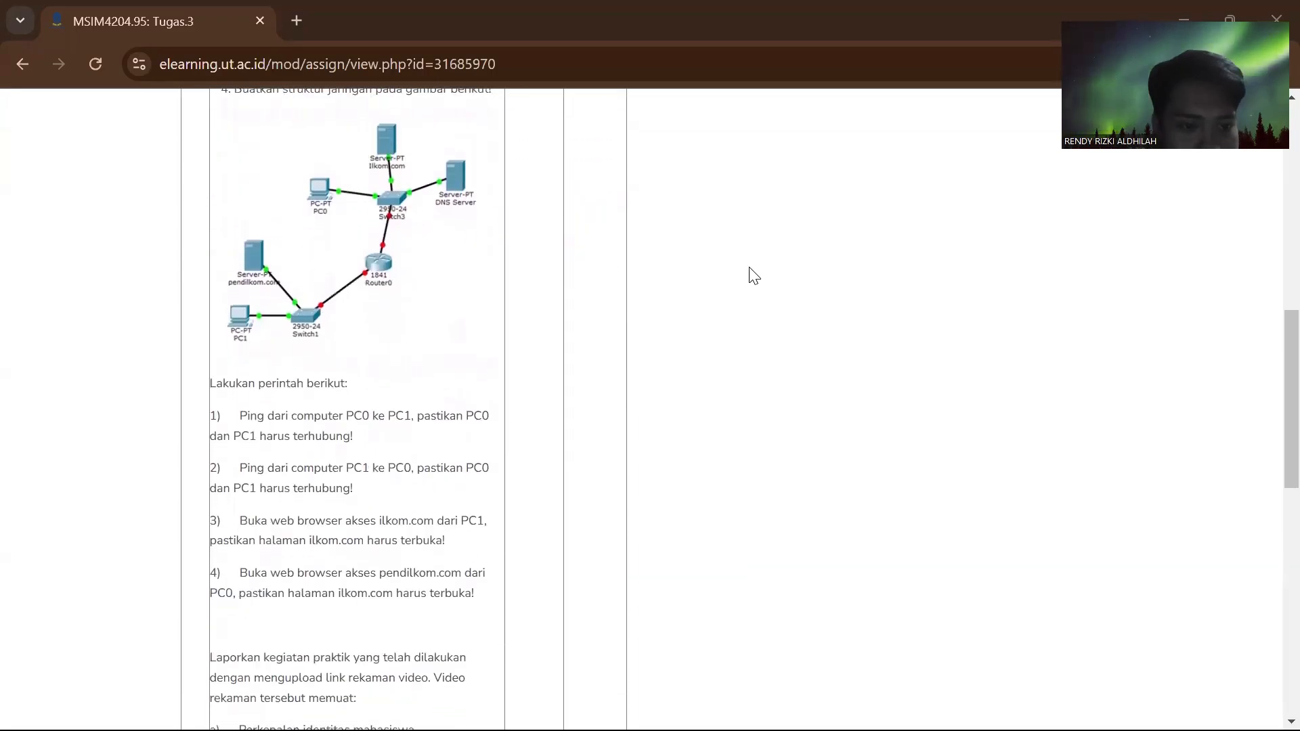
{"action": "scroll", "coordinate": [754, 274], "scroll_direction": "up", "scroll_amount": 5}
{"action": "scroll", "coordinate": [753, 275], "scroll_direction": "up", "scroll_amount": 1}
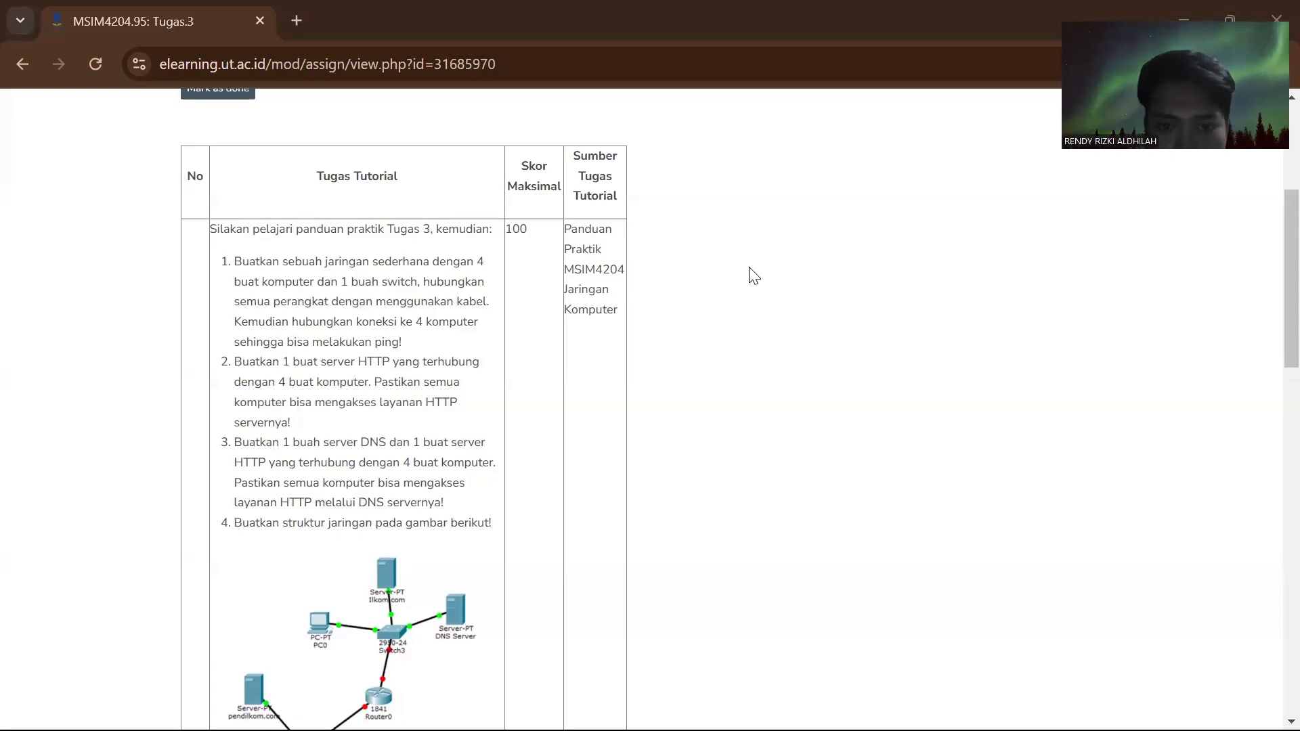
{"action": "scroll", "coordinate": [754, 277], "scroll_direction": "down", "scroll_amount": 1}
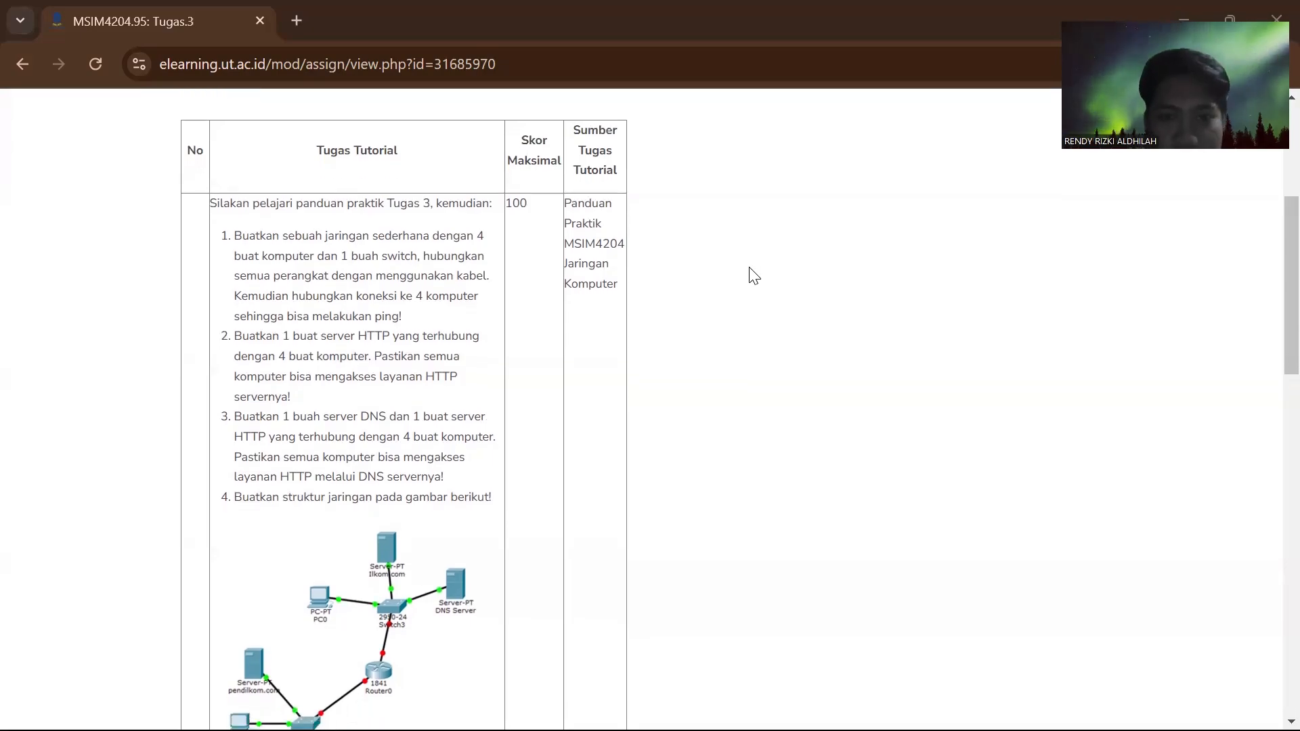
{"action": "scroll", "coordinate": [753, 276], "scroll_direction": "down", "scroll_amount": 1}
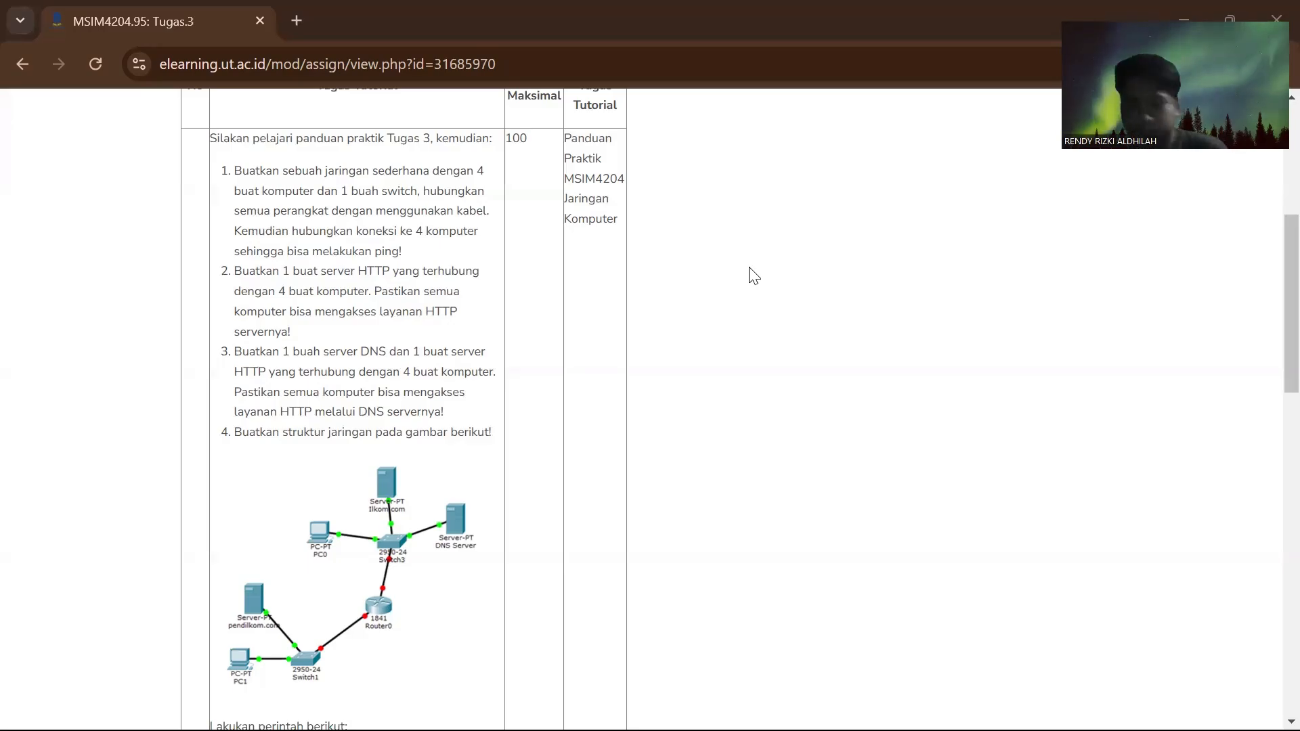
- Switch to Cisco Packet Tracer and place four PC-PT end devices in a roughly rectangular layout in the empty workspace
{"action": "key", "text": "alt+Tab"}
{"action": "key", "text": "alt+Tab"}
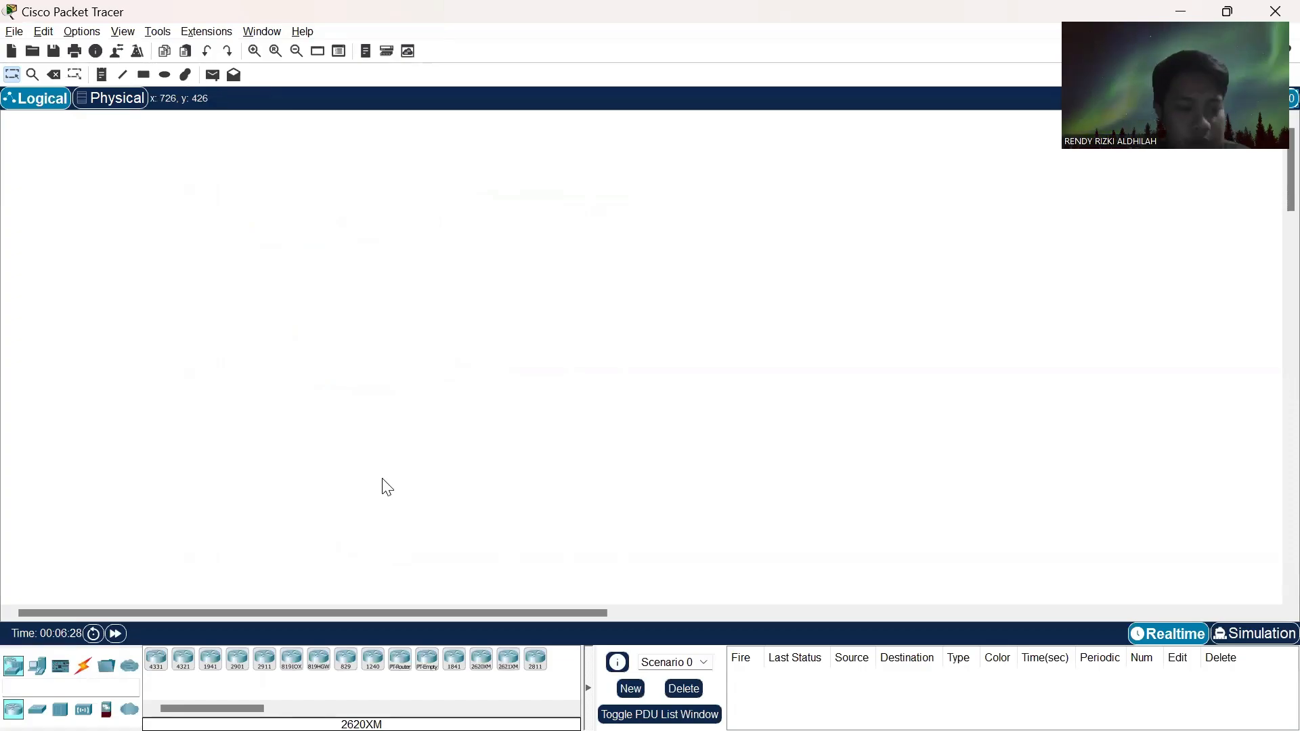
{"action": "left_click", "coordinate": [41, 672]}
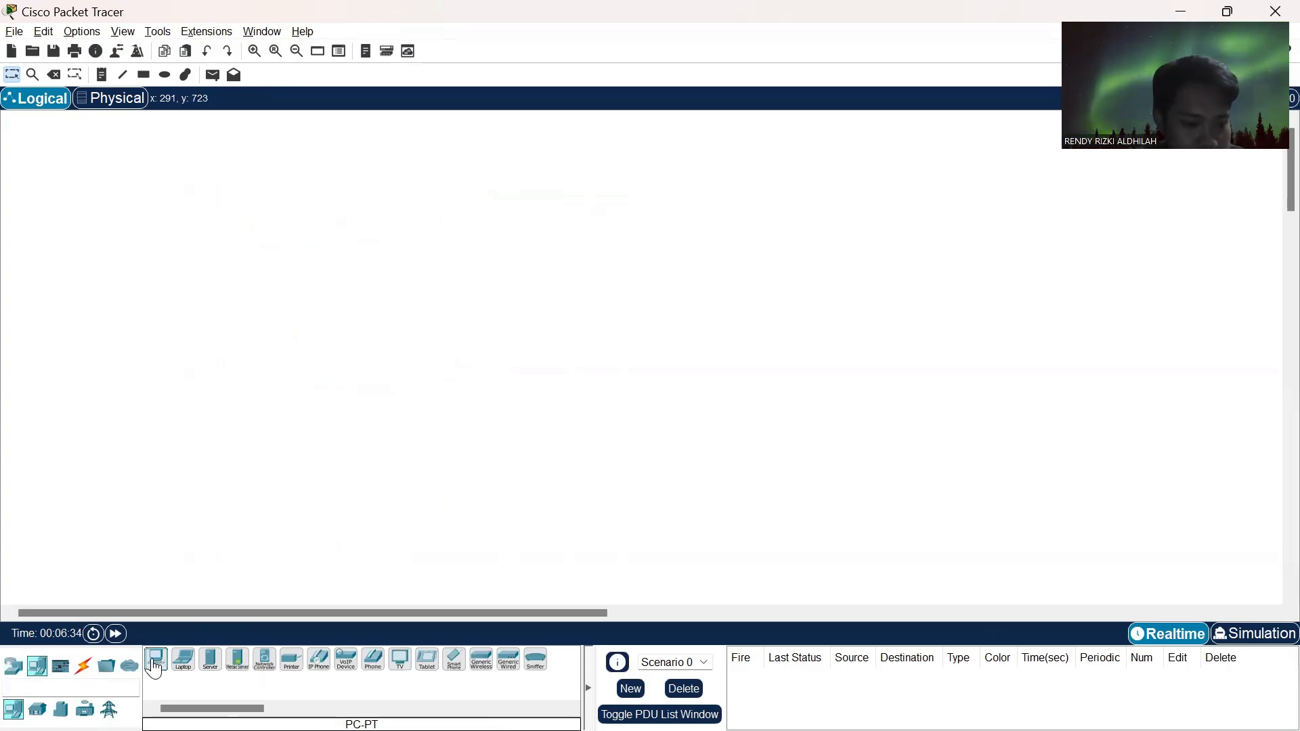
{"action": "left_click", "coordinate": [155, 667]}
{"action": "left_click", "coordinate": [241, 192]}
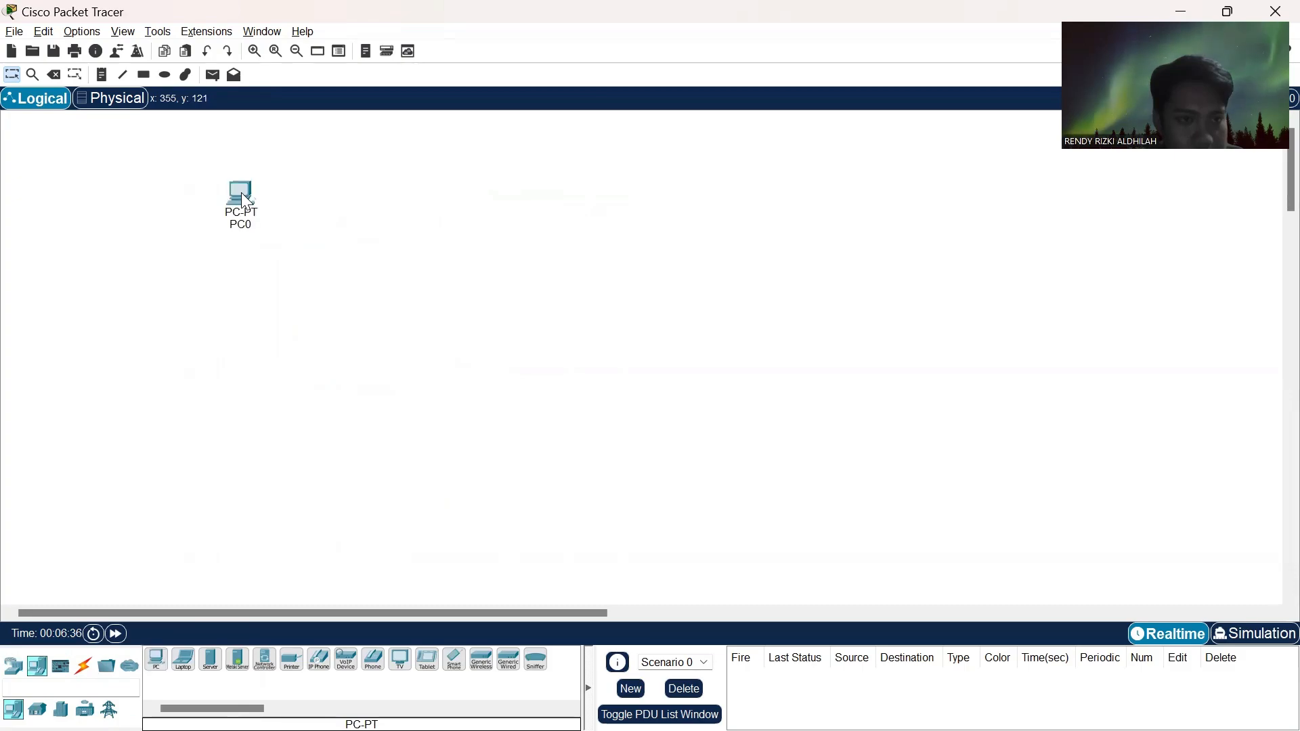
{"action": "left_click", "coordinate": [151, 667]}
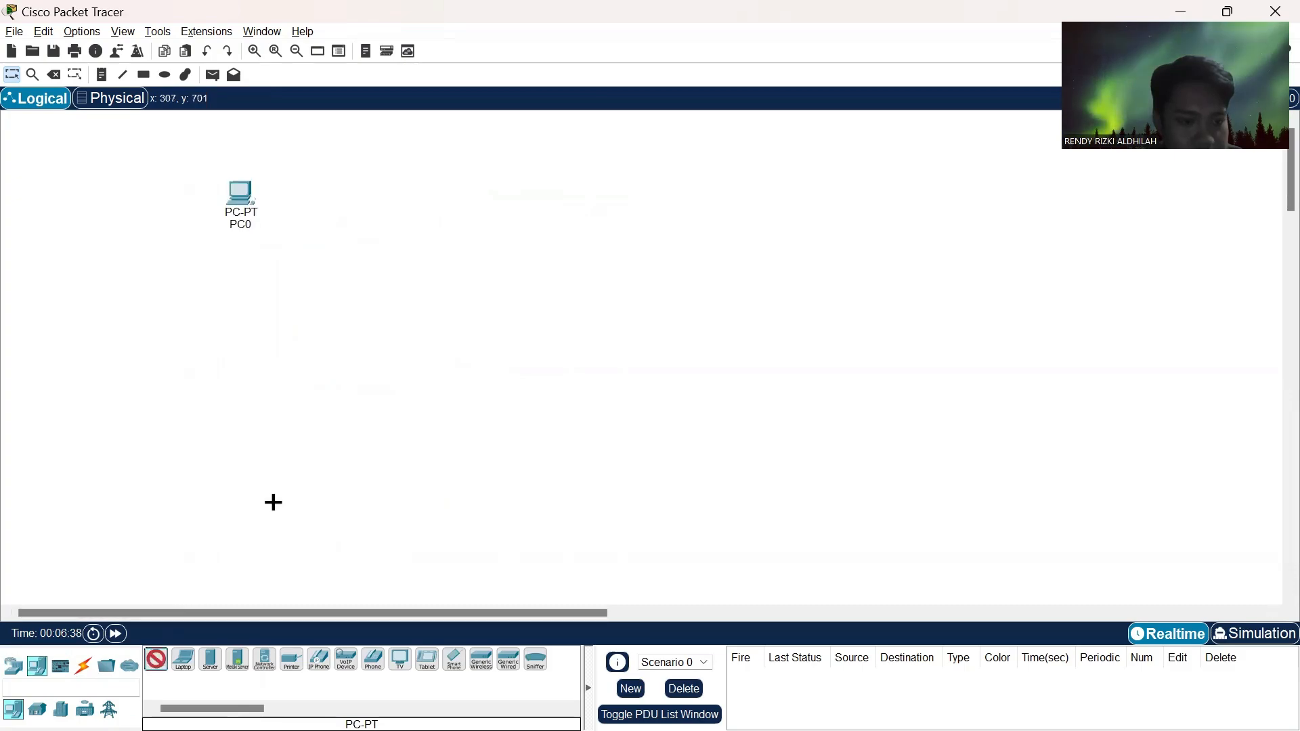
{"action": "left_click", "coordinate": [520, 210]}
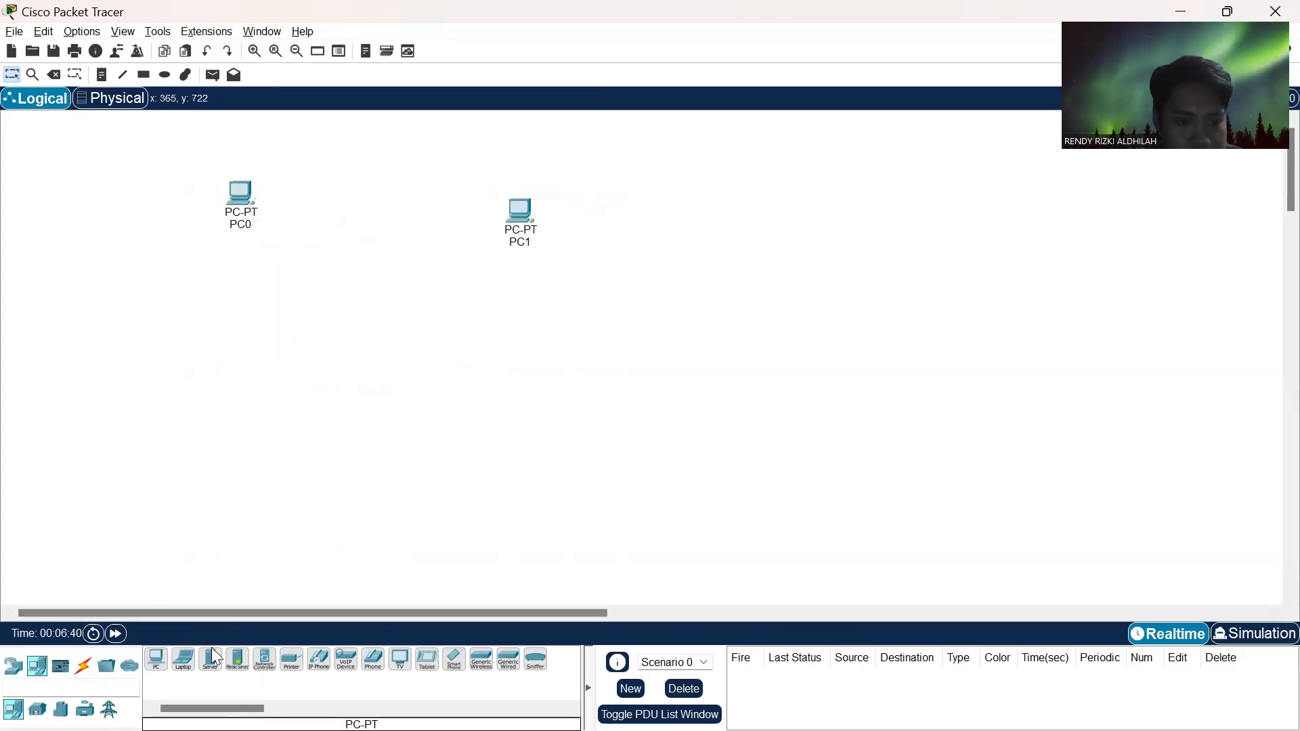
{"action": "left_click", "coordinate": [156, 665]}
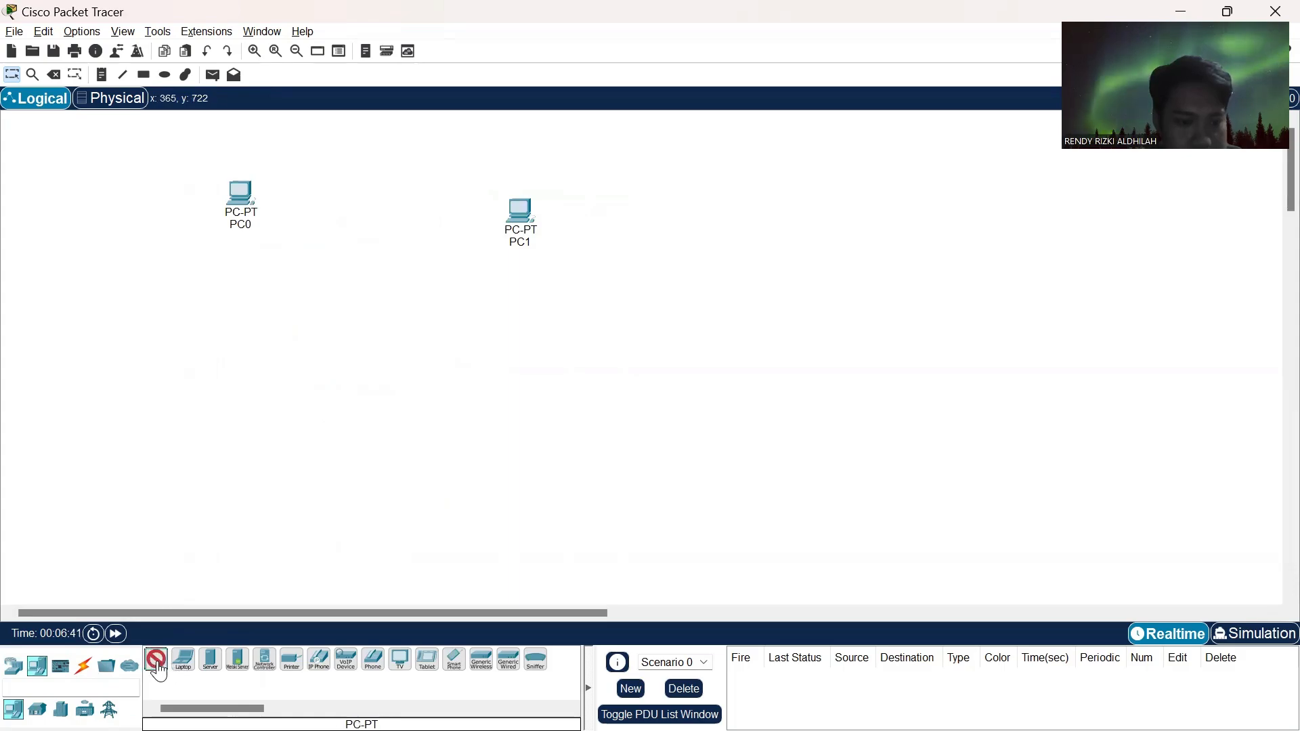
{"action": "left_click", "coordinate": [239, 426]}
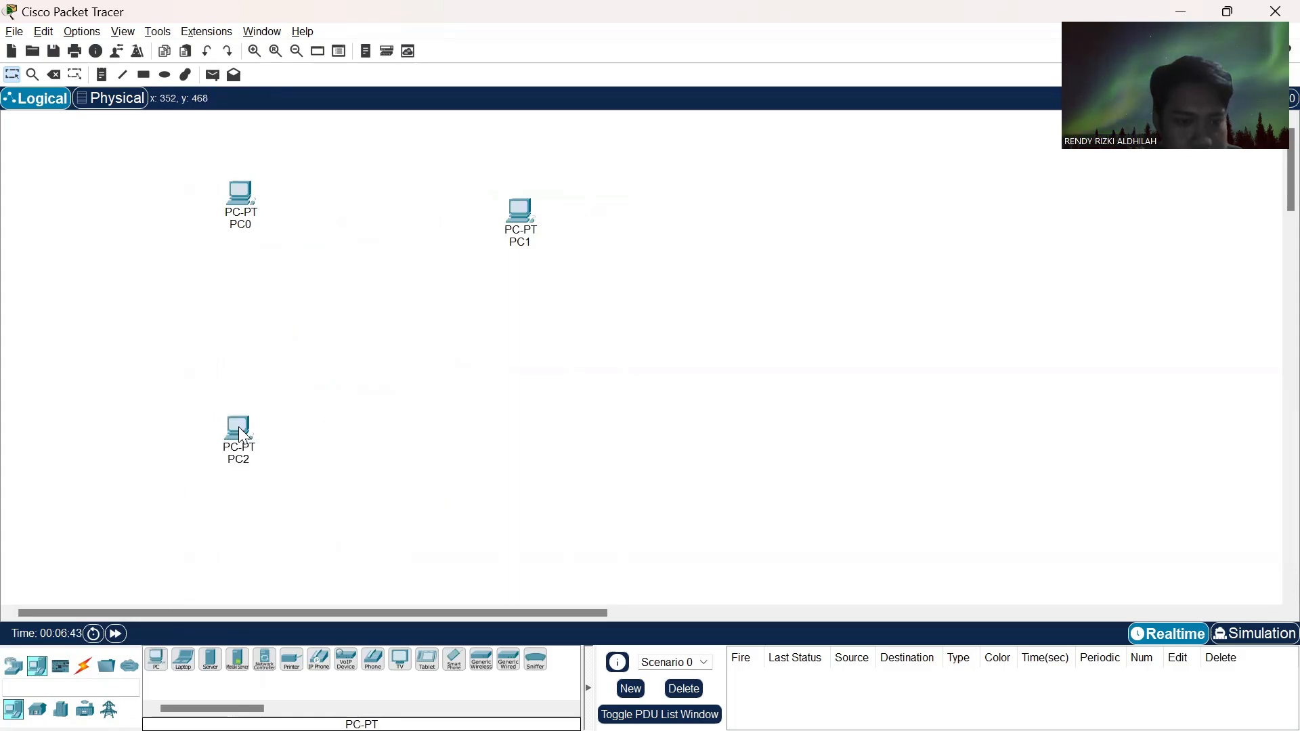
{"action": "left_click", "coordinate": [155, 662]}
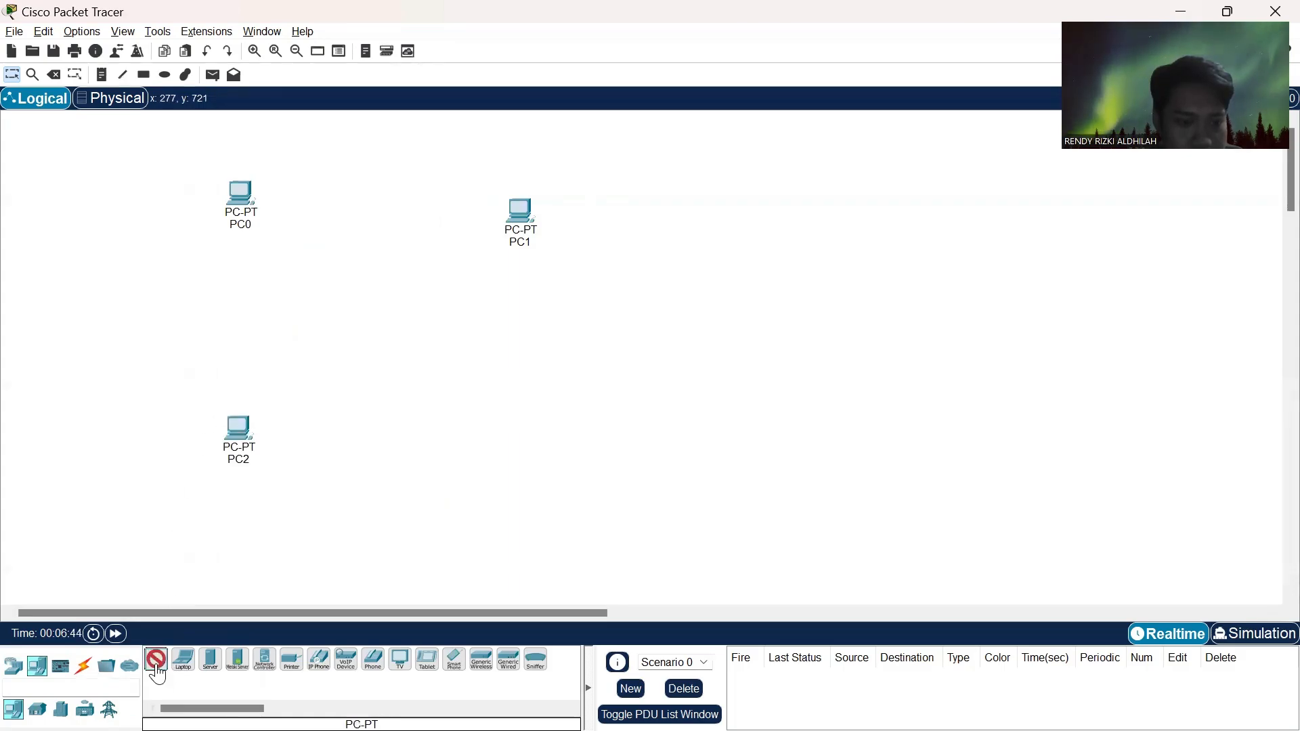
{"action": "left_click", "coordinate": [515, 434]}
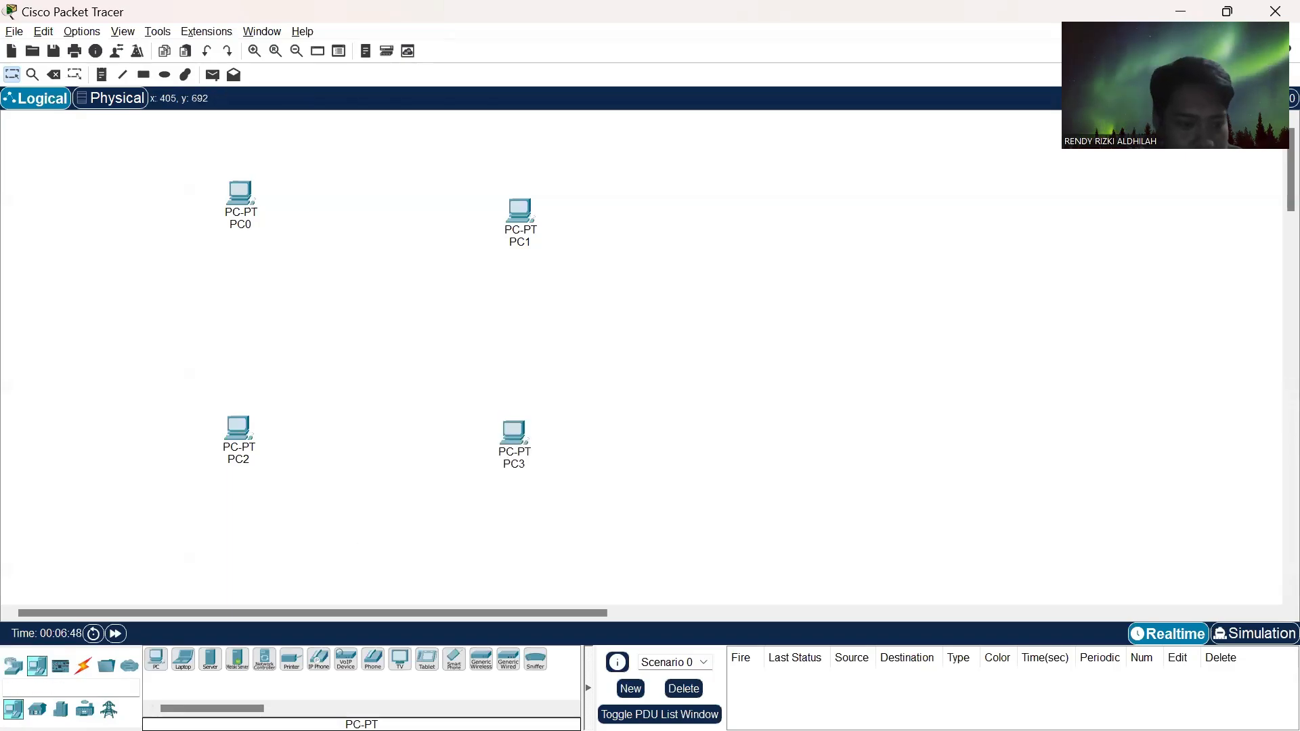
- Place a 2960 switch in the middle of the four PCs
{"action": "left_click", "coordinate": [20, 669]}
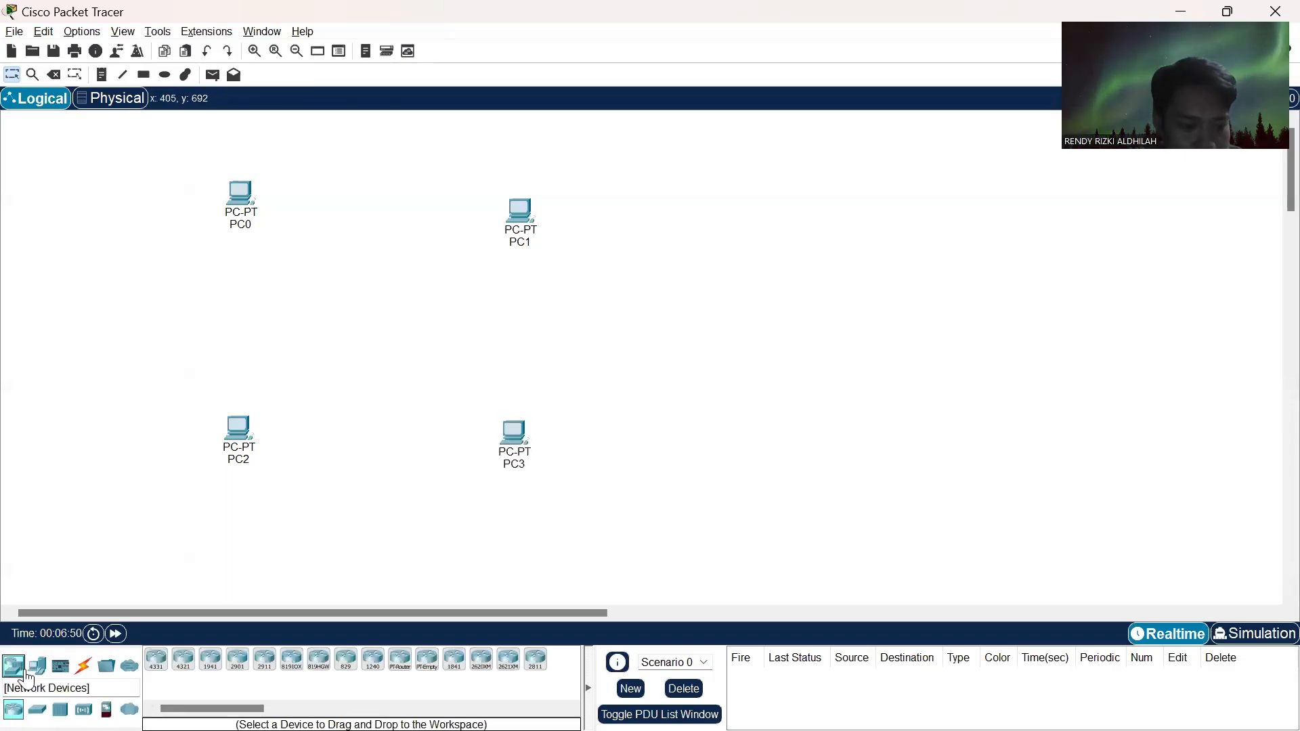
{"action": "left_click", "coordinate": [38, 709]}
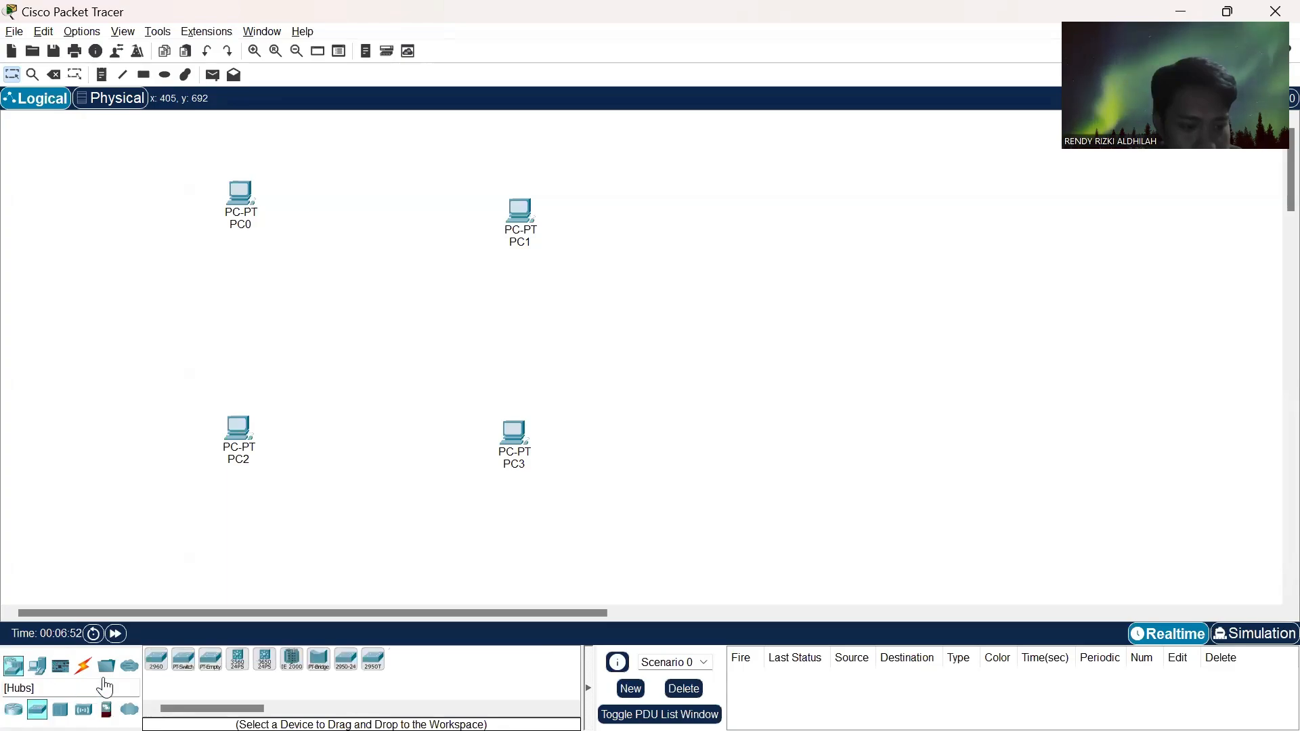
{"action": "left_click", "coordinate": [156, 659]}
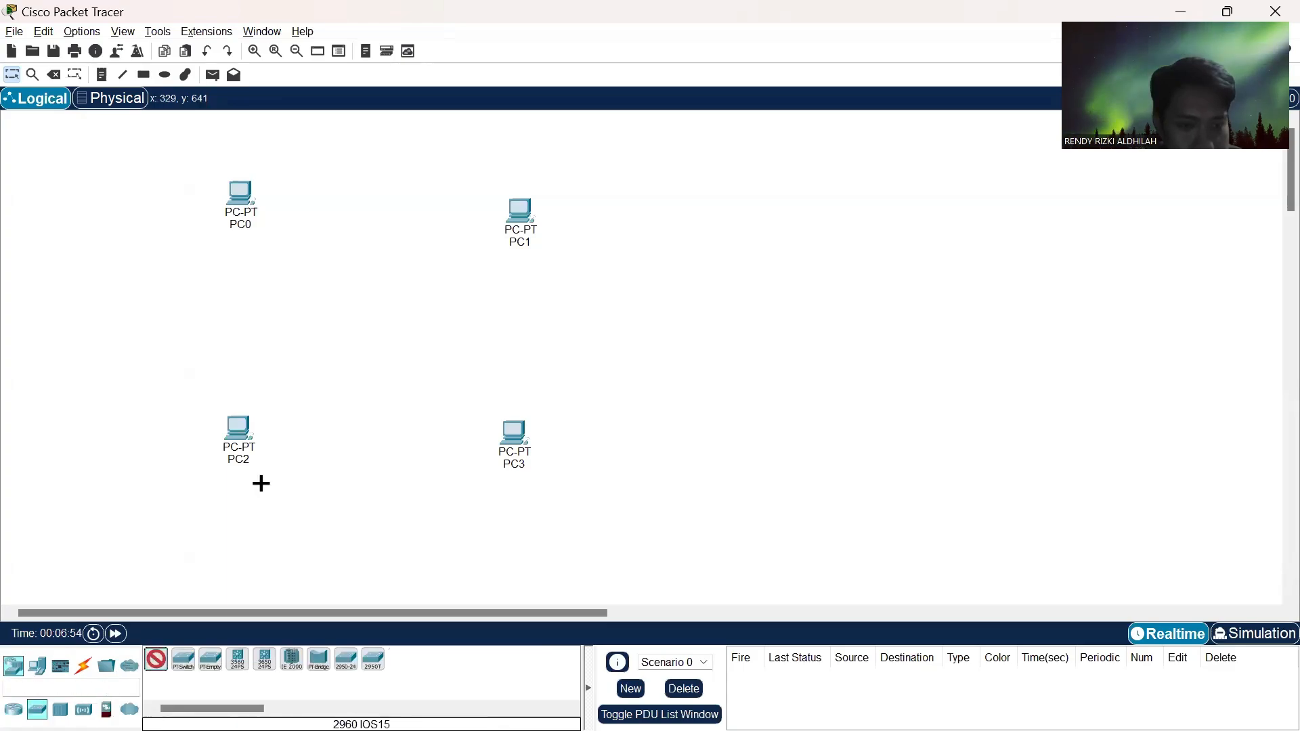
{"action": "left_click", "coordinate": [381, 329]}
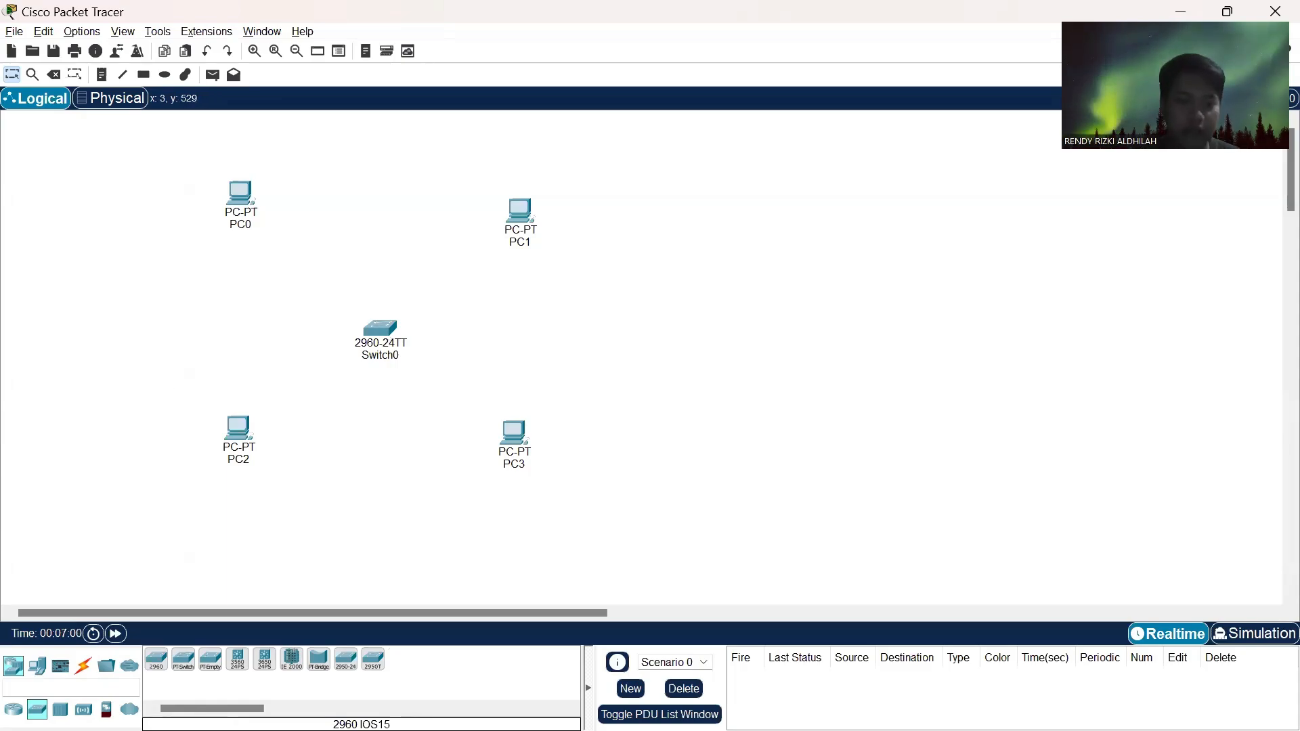
- Connect PC0's FastEthernet0 port to Switch0's FastEthernet0/1 port with a copper straight-through cable
{"action": "left_click", "coordinate": [86, 667]}
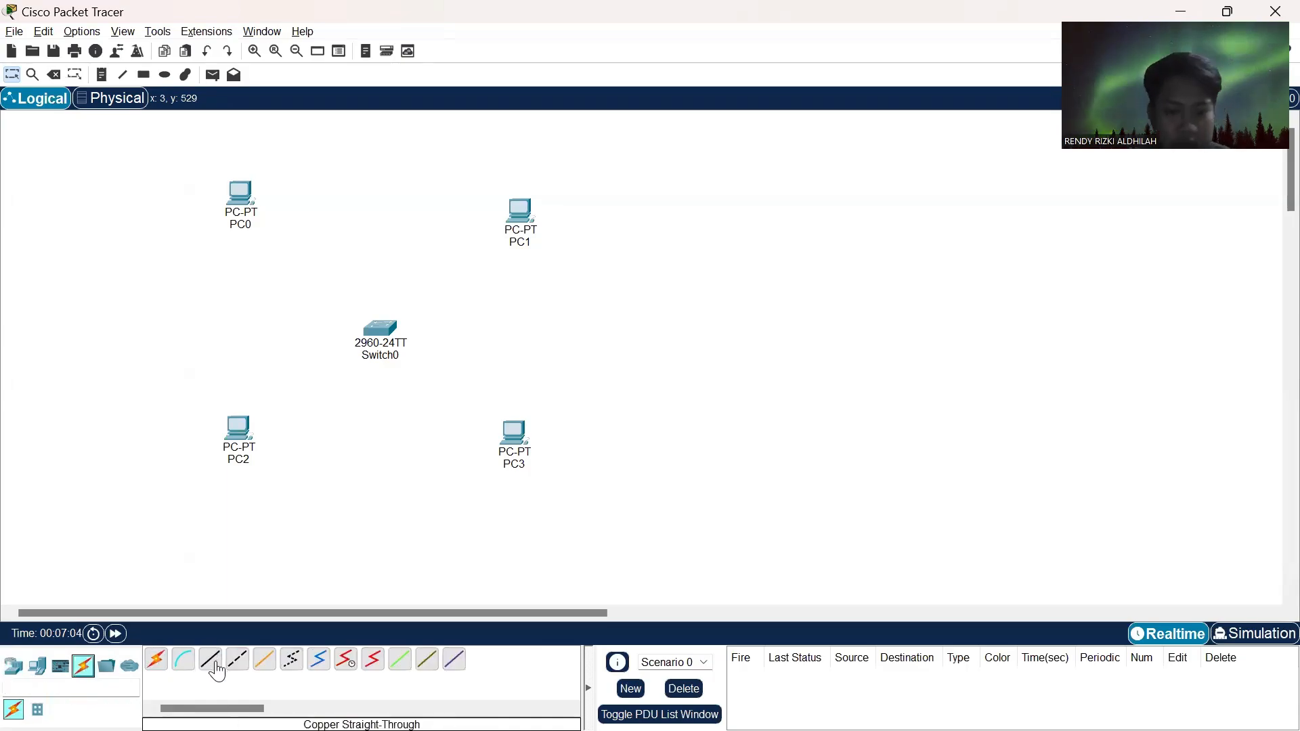
{"action": "left_click", "coordinate": [216, 665]}
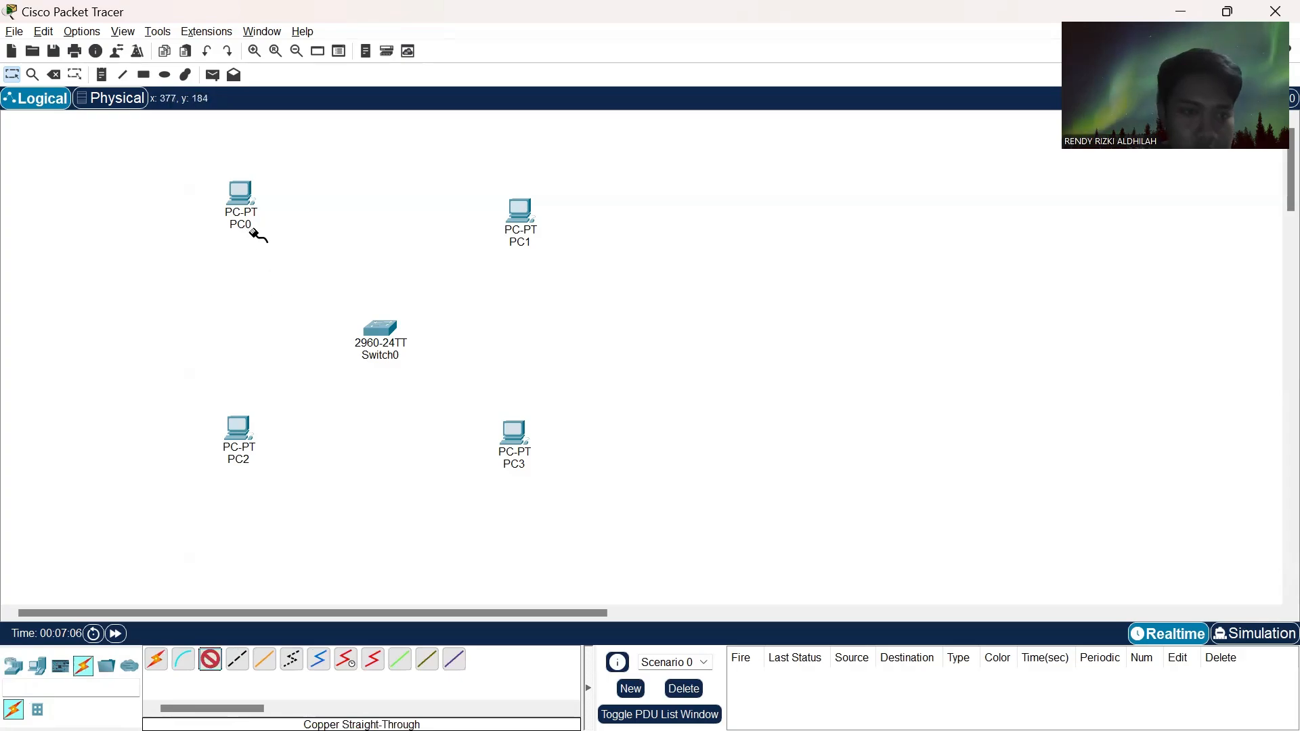
{"action": "left_click", "coordinate": [242, 193]}
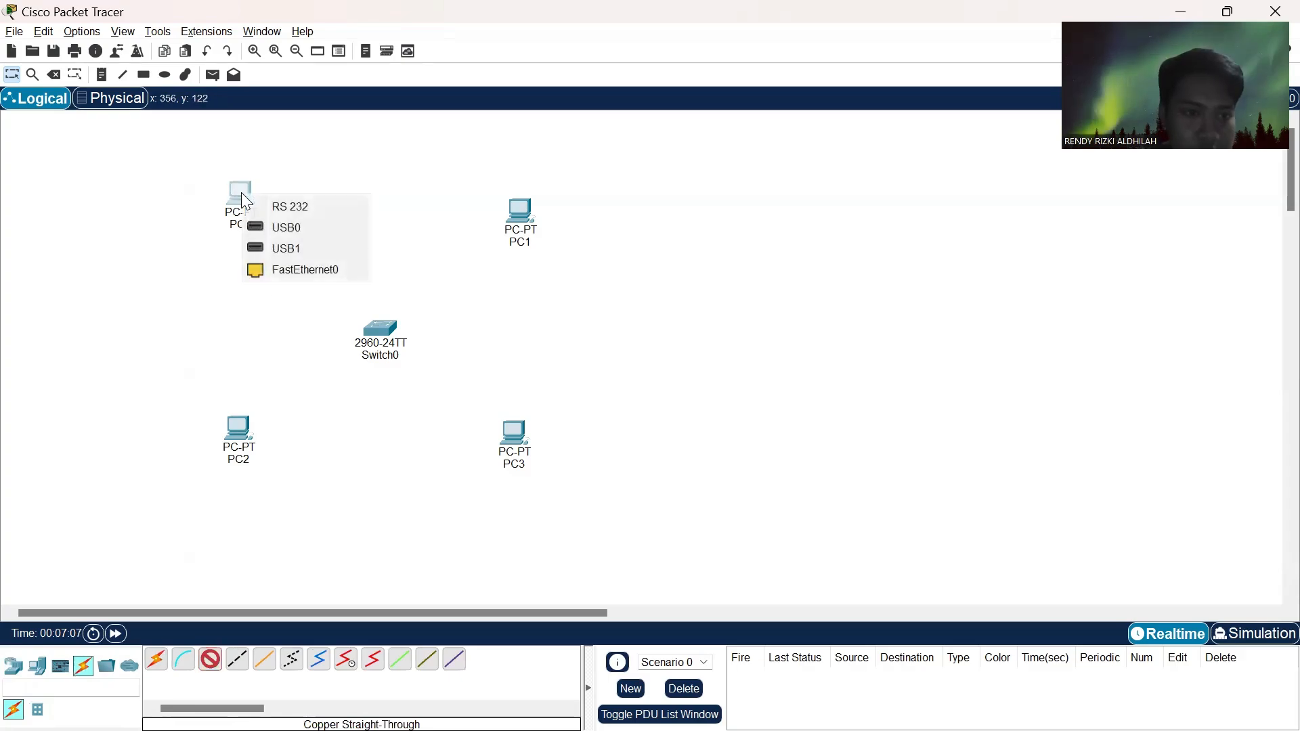
{"action": "left_click", "coordinate": [293, 271]}
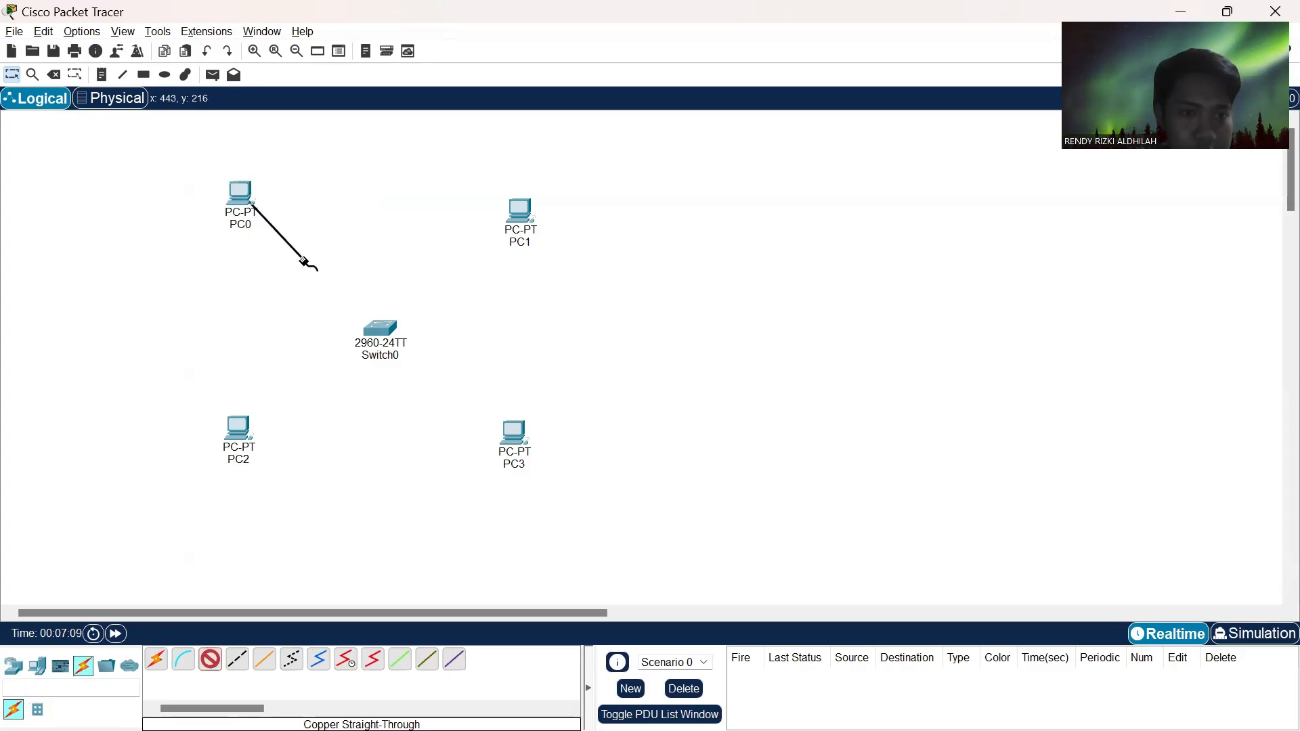
{"action": "left_click", "coordinate": [381, 333]}
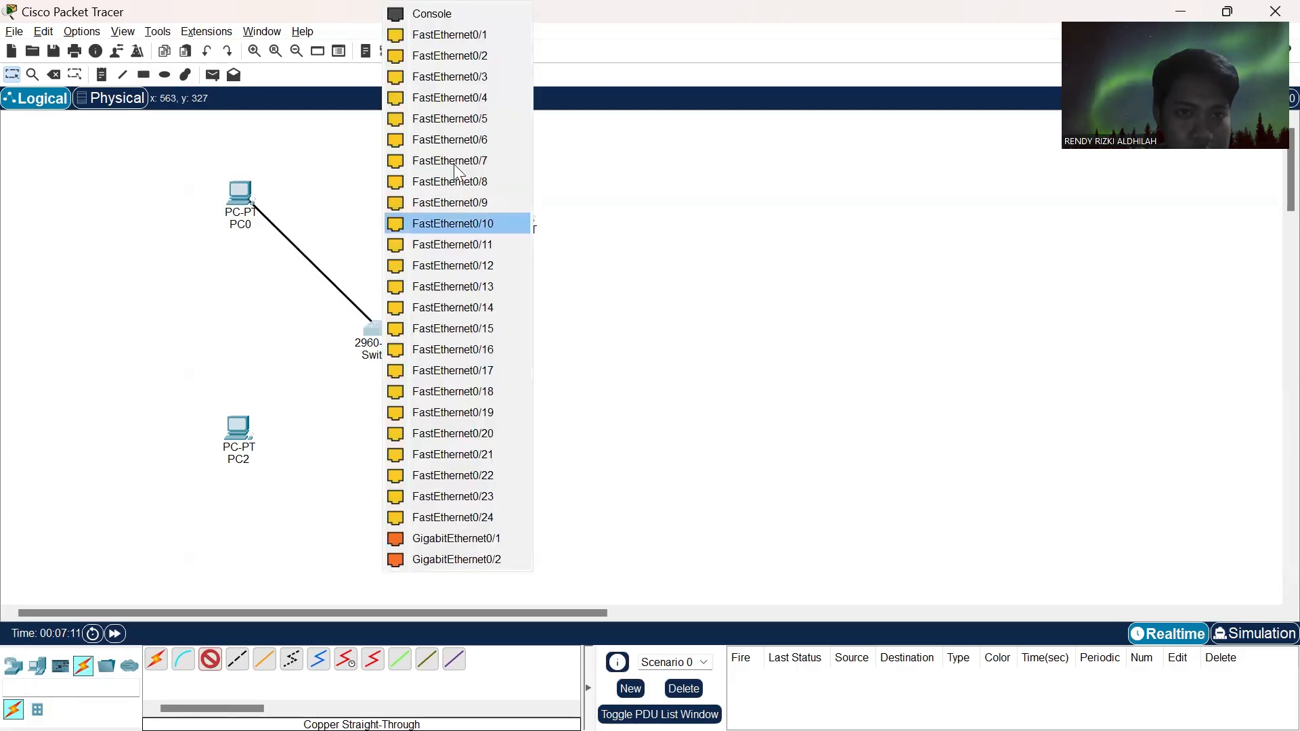
{"action": "left_click", "coordinate": [489, 34]}
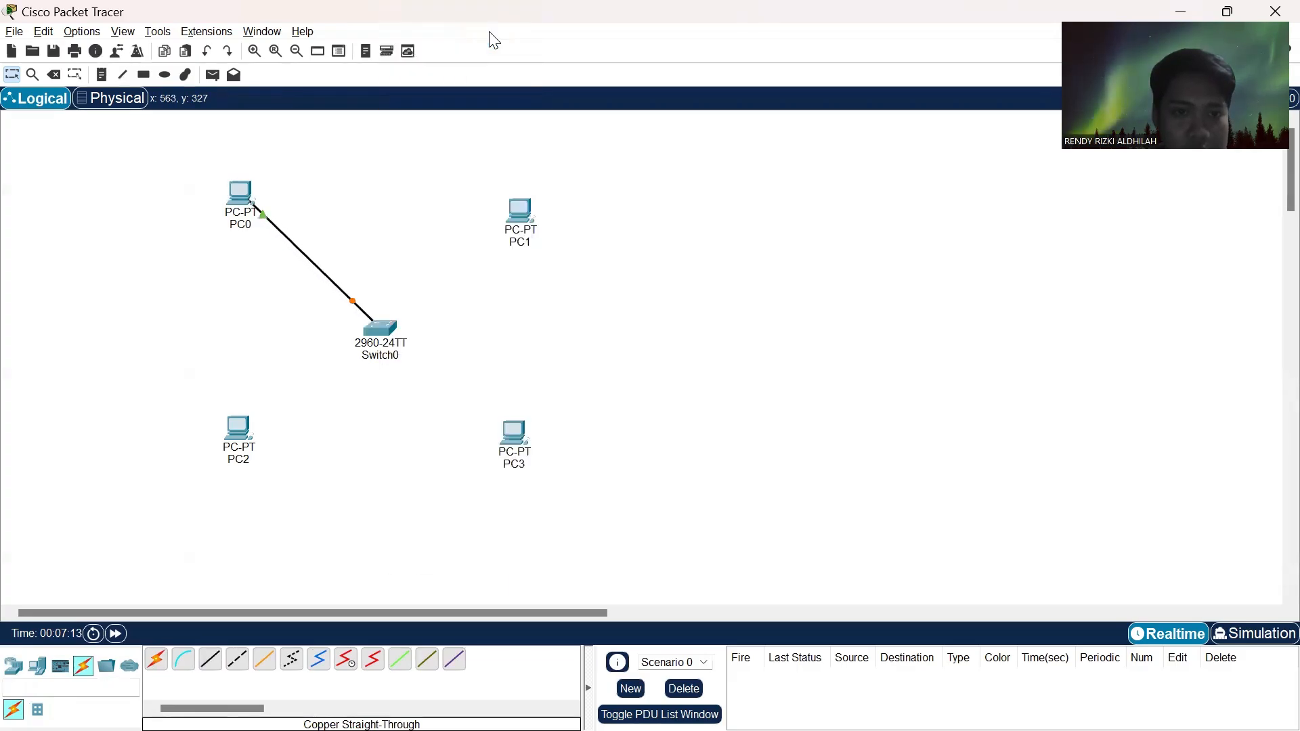
- Connect PC1's FastEthernet0 port to Switch0's FastEthernet0/2 port with a copper straight-through cable
{"action": "left_click", "coordinate": [518, 214]}
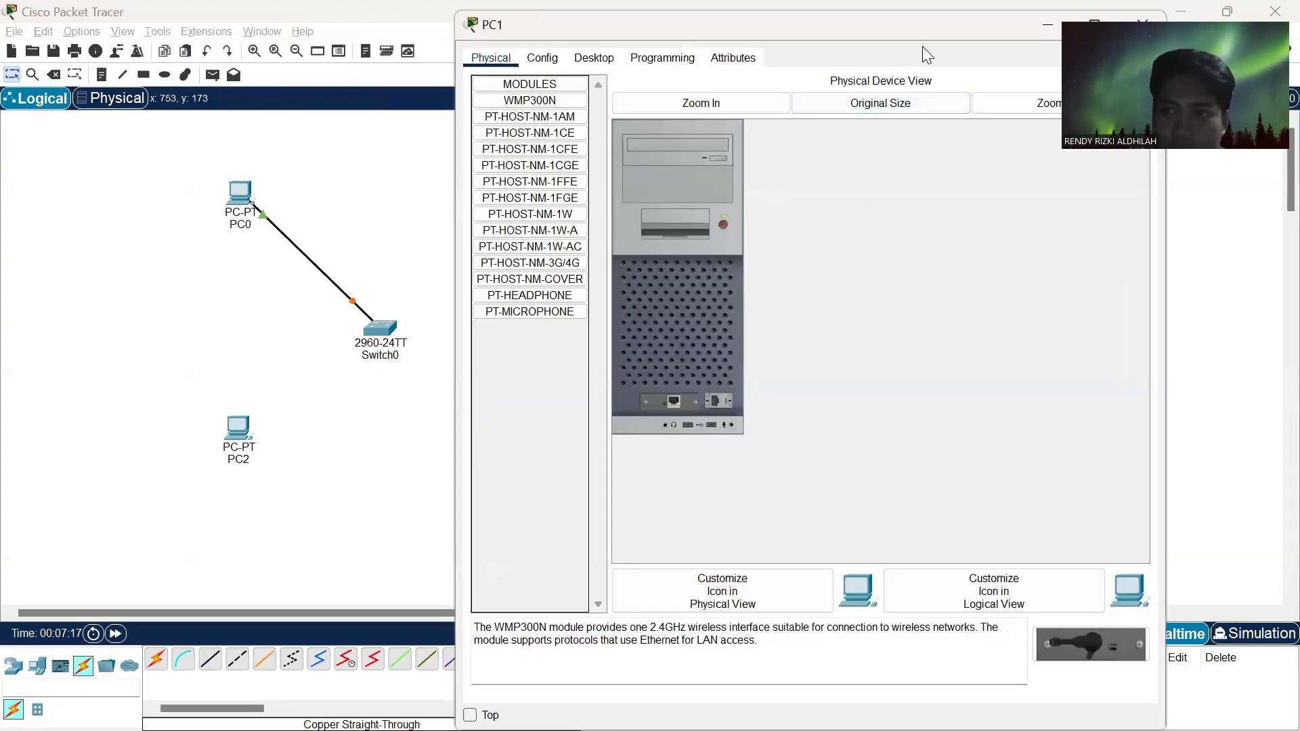
{"action": "left_click", "coordinate": [1142, 20]}
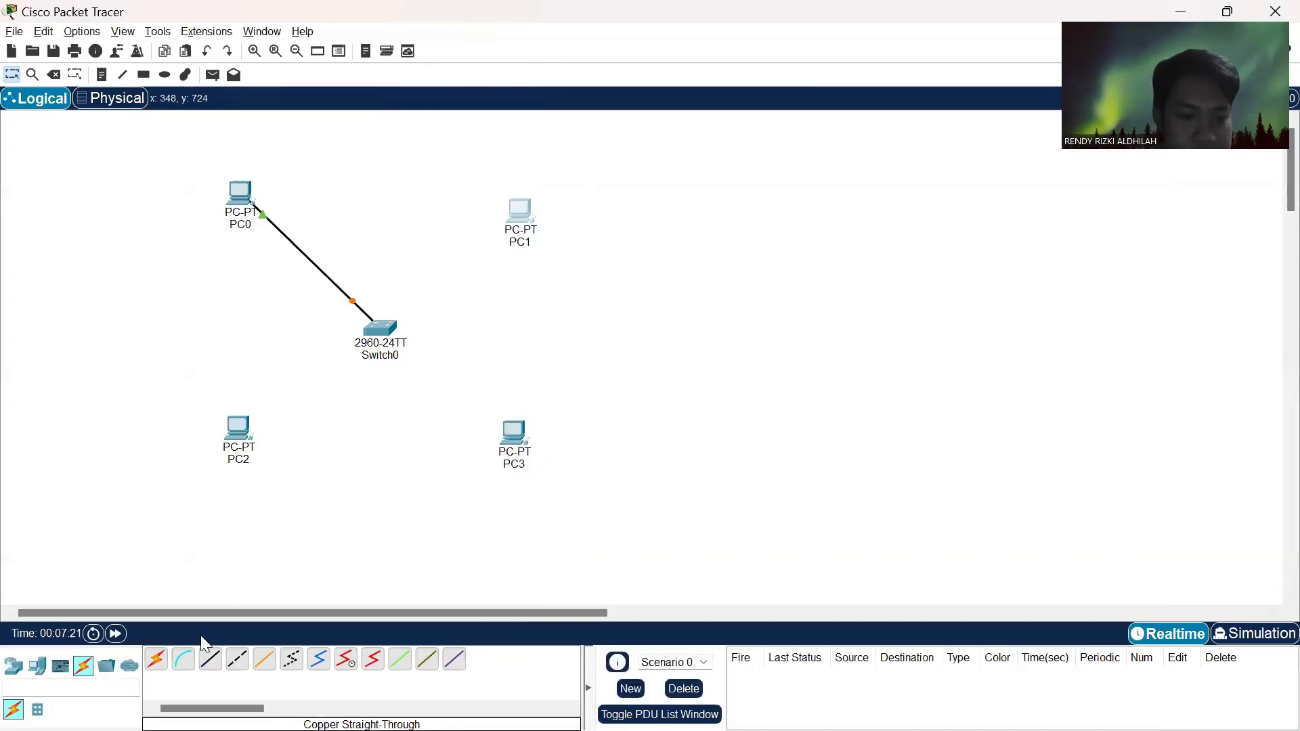
{"action": "left_click", "coordinate": [210, 659]}
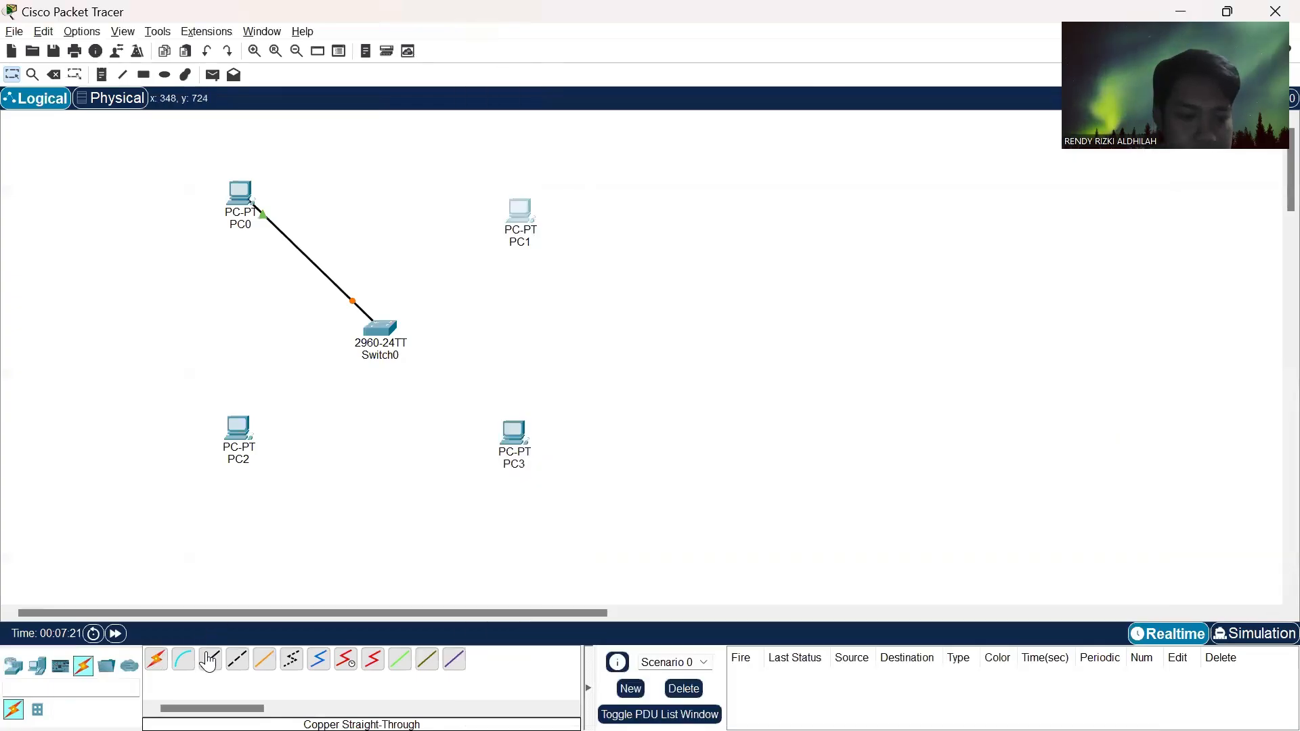
{"action": "left_click", "coordinate": [521, 223]}
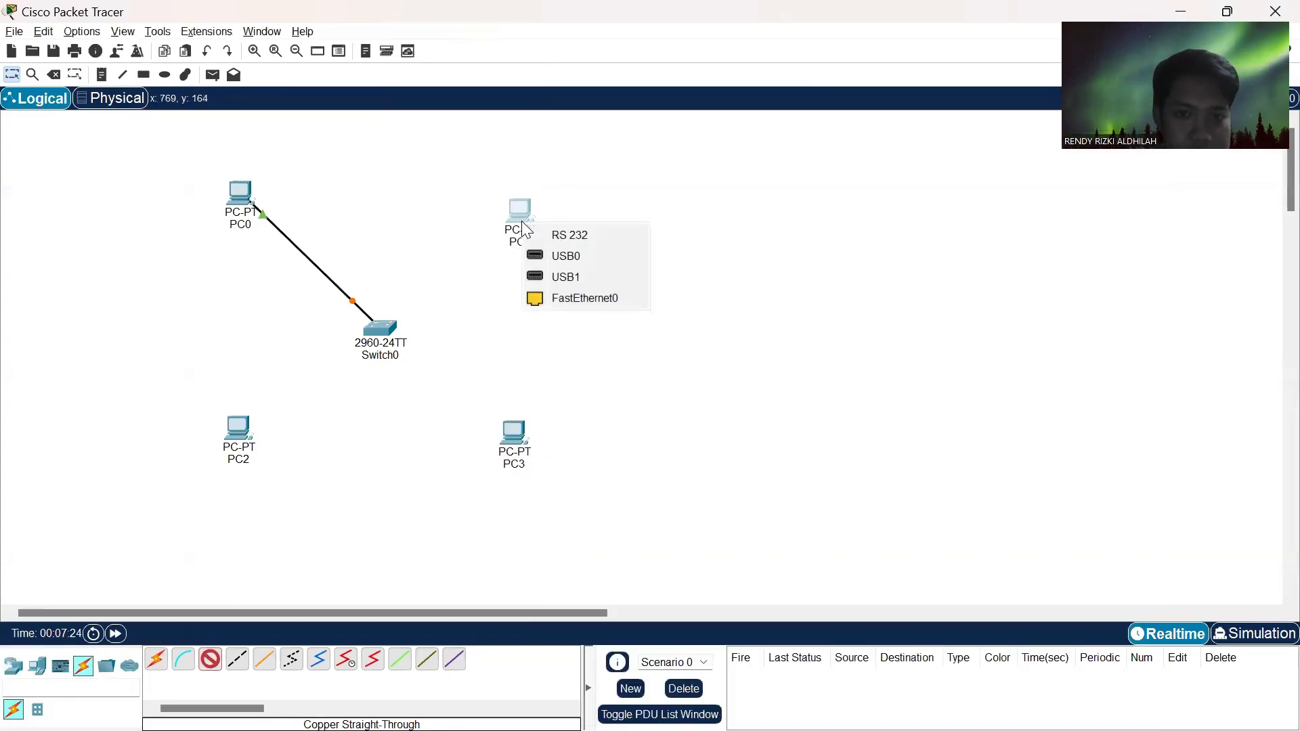
{"action": "left_click", "coordinate": [586, 298]}
{"action": "left_click", "coordinate": [379, 330]}
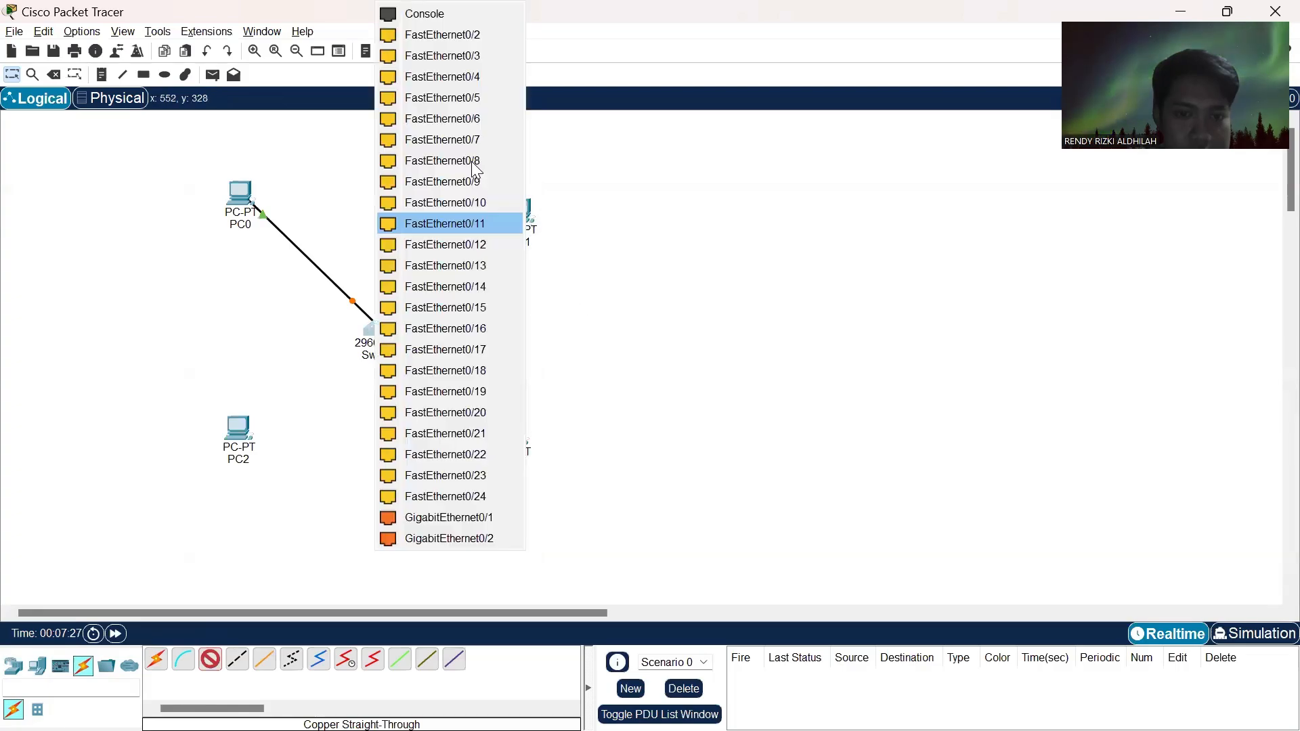
{"action": "left_click", "coordinate": [491, 33]}
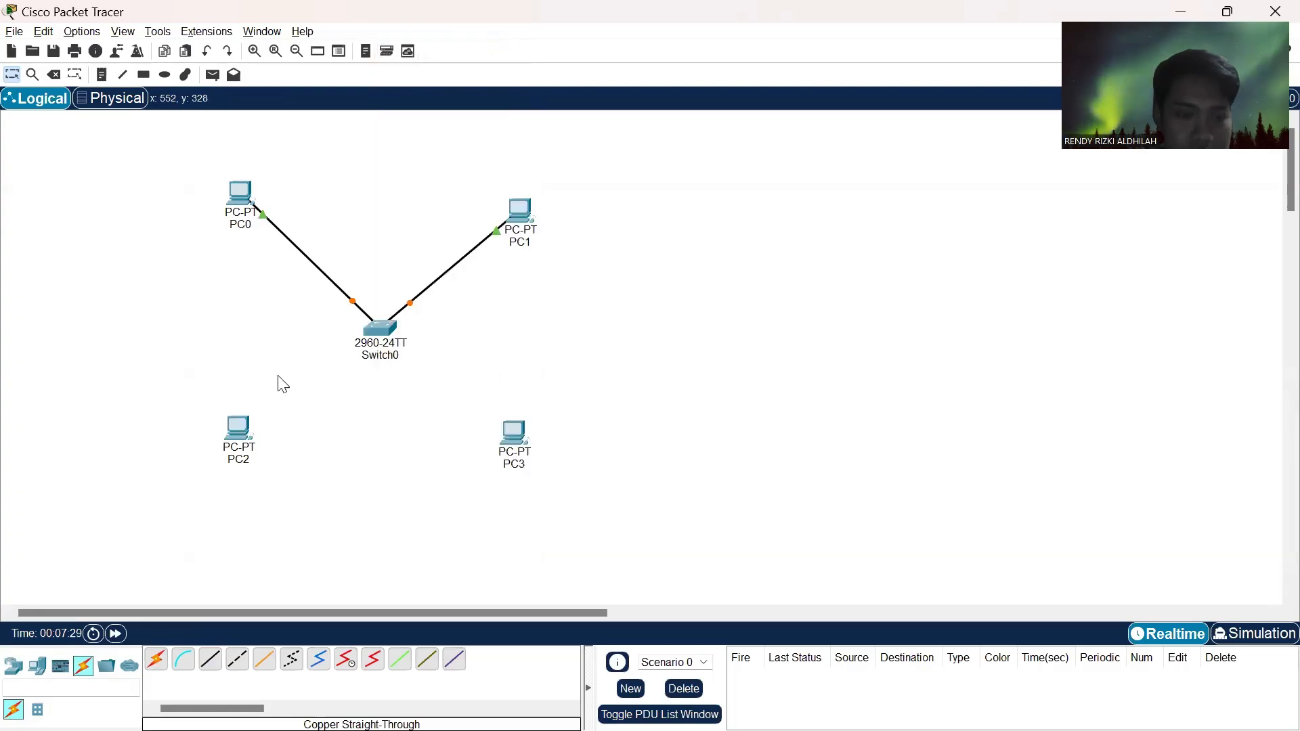
- Connect PC2's FastEthernet0 port to Switch0's FastEthernet0/3 port with a copper straight-through cable
{"action": "left_click", "coordinate": [211, 661]}
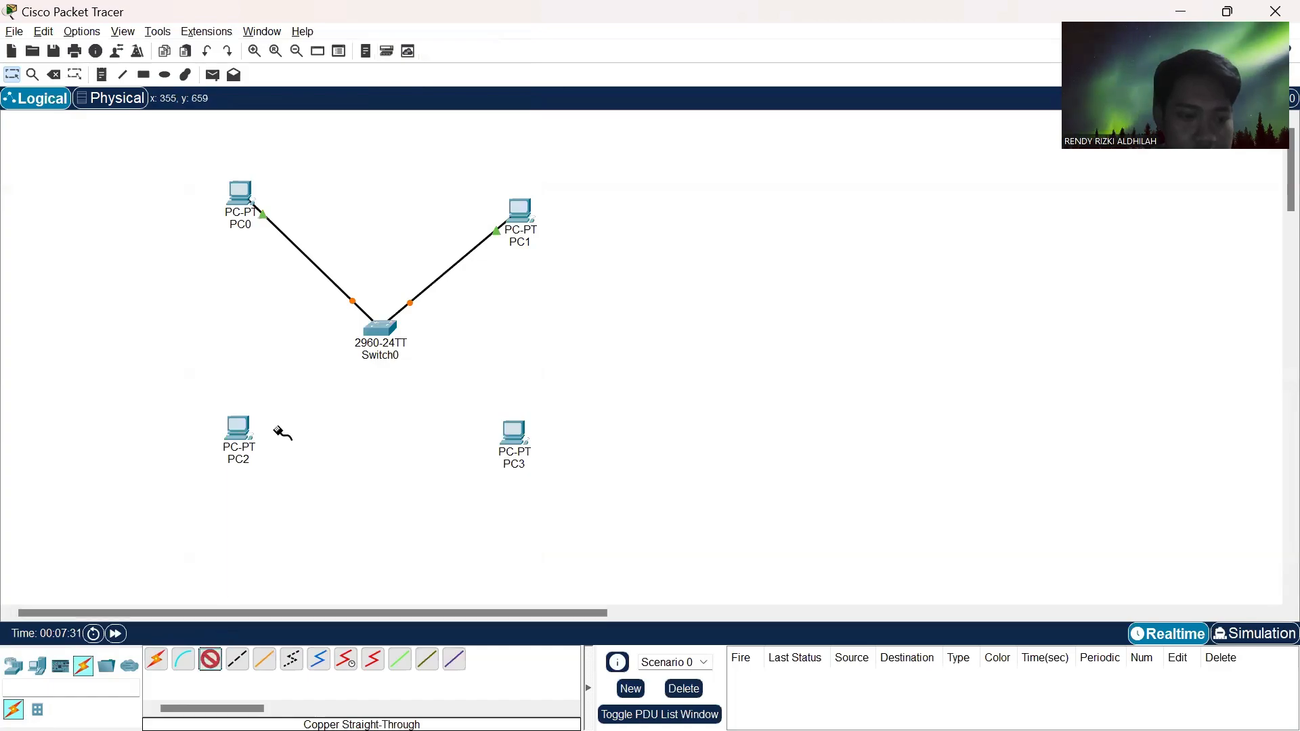
{"action": "left_click", "coordinate": [239, 444]}
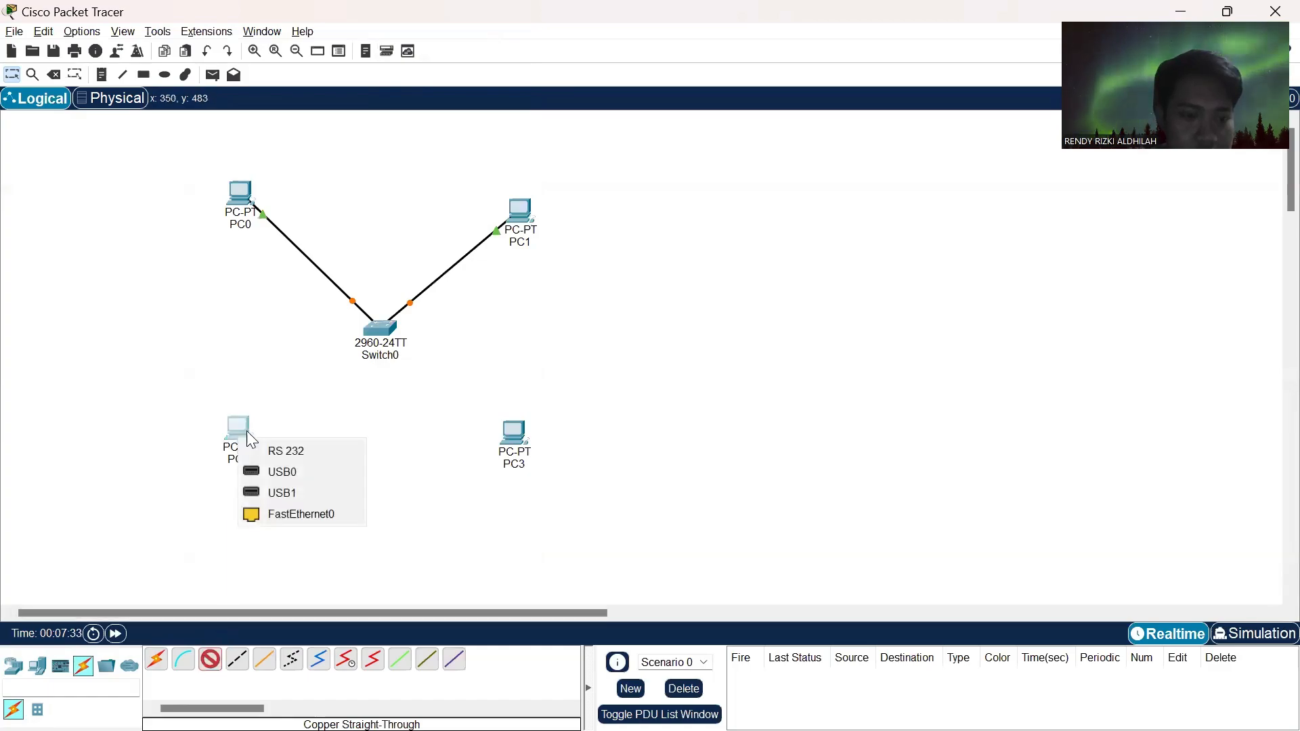
{"action": "left_click", "coordinate": [293, 513]}
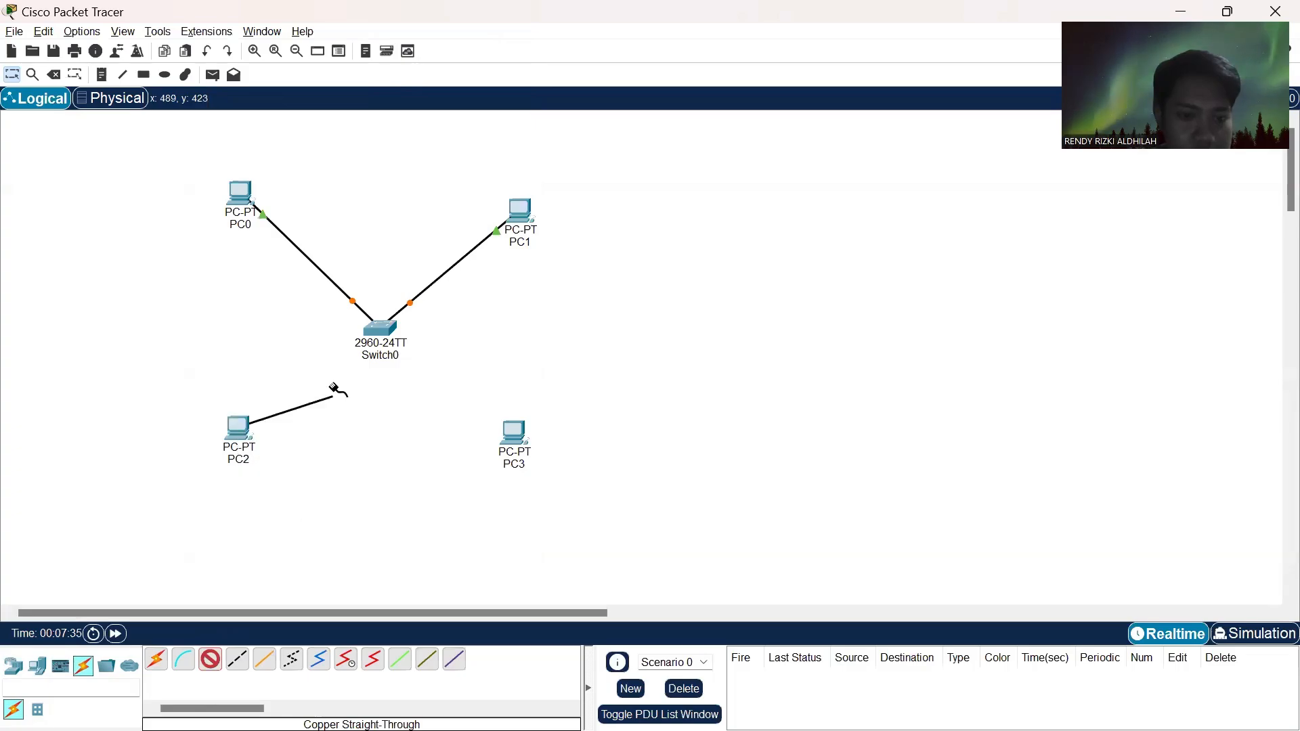
{"action": "left_click", "coordinate": [378, 329]}
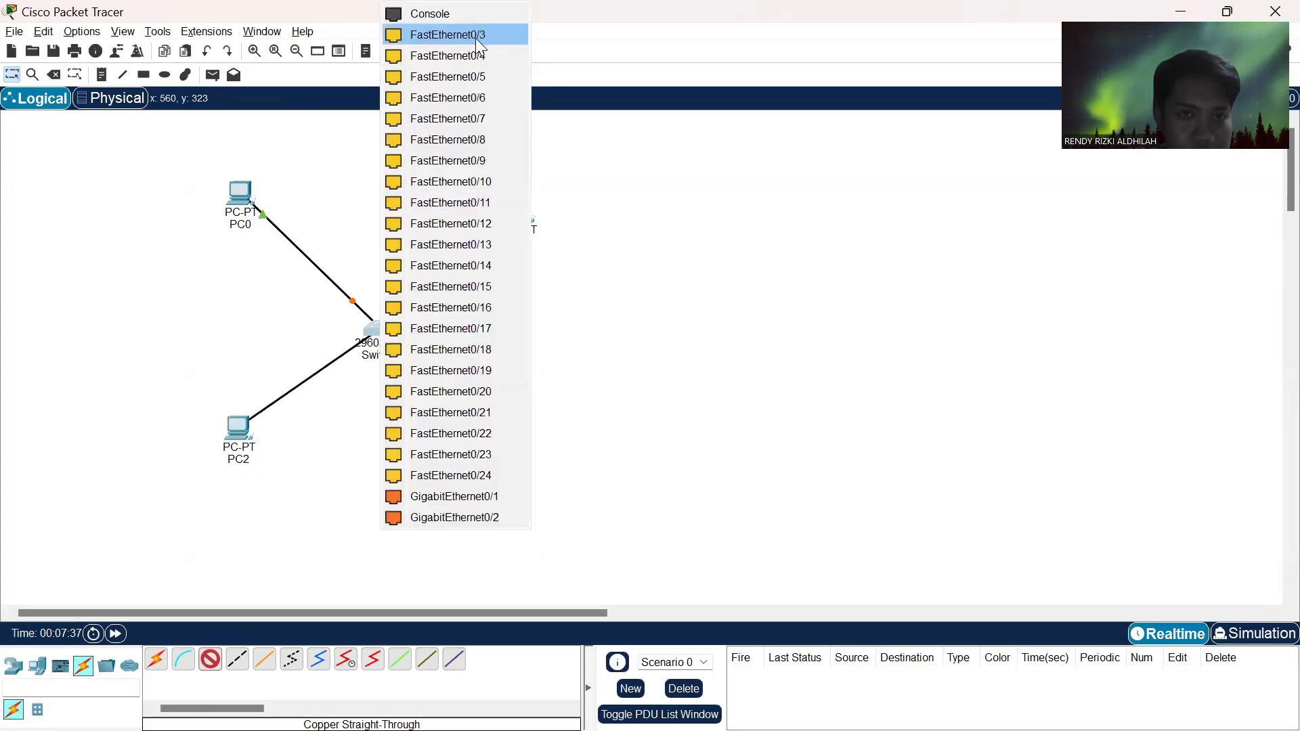
{"action": "left_click", "coordinate": [478, 34]}
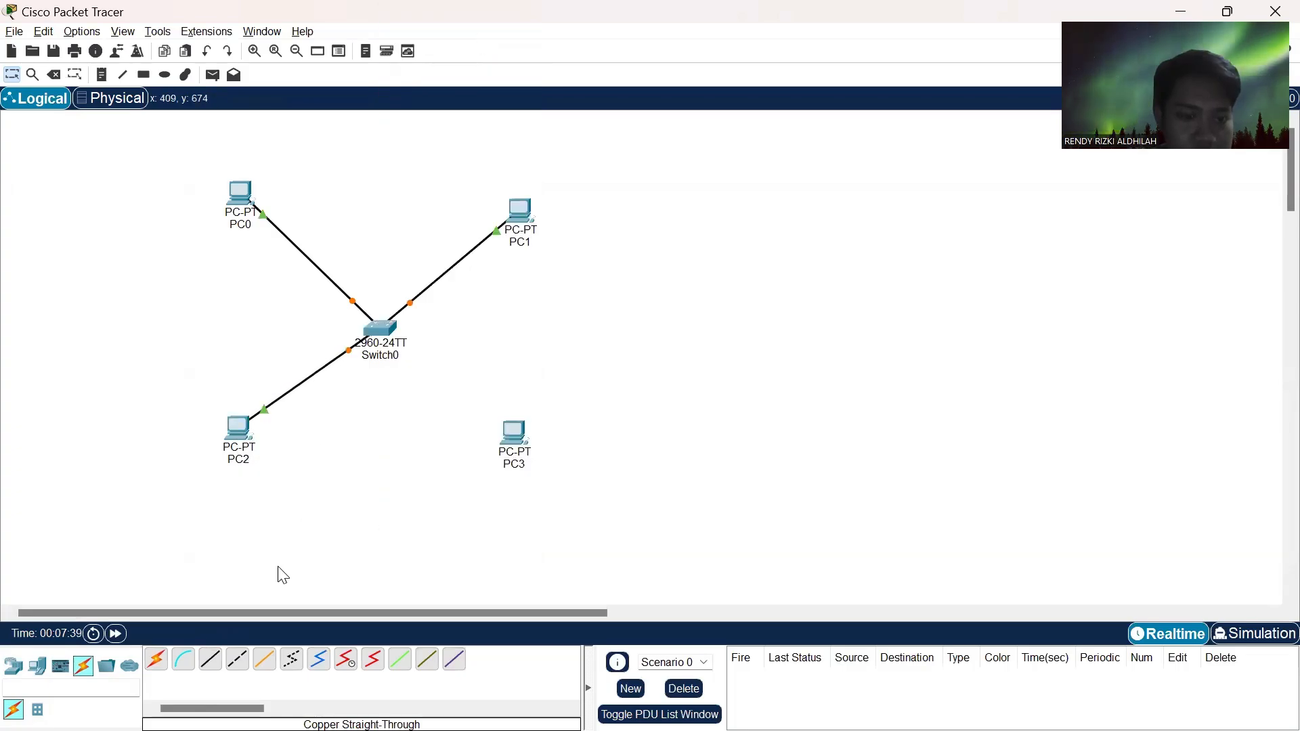
- Connect Switch0's FastEthernet0/4 port to PC3's FastEthernet0 port with a copper straight-through cable
{"action": "left_click", "coordinate": [210, 659]}
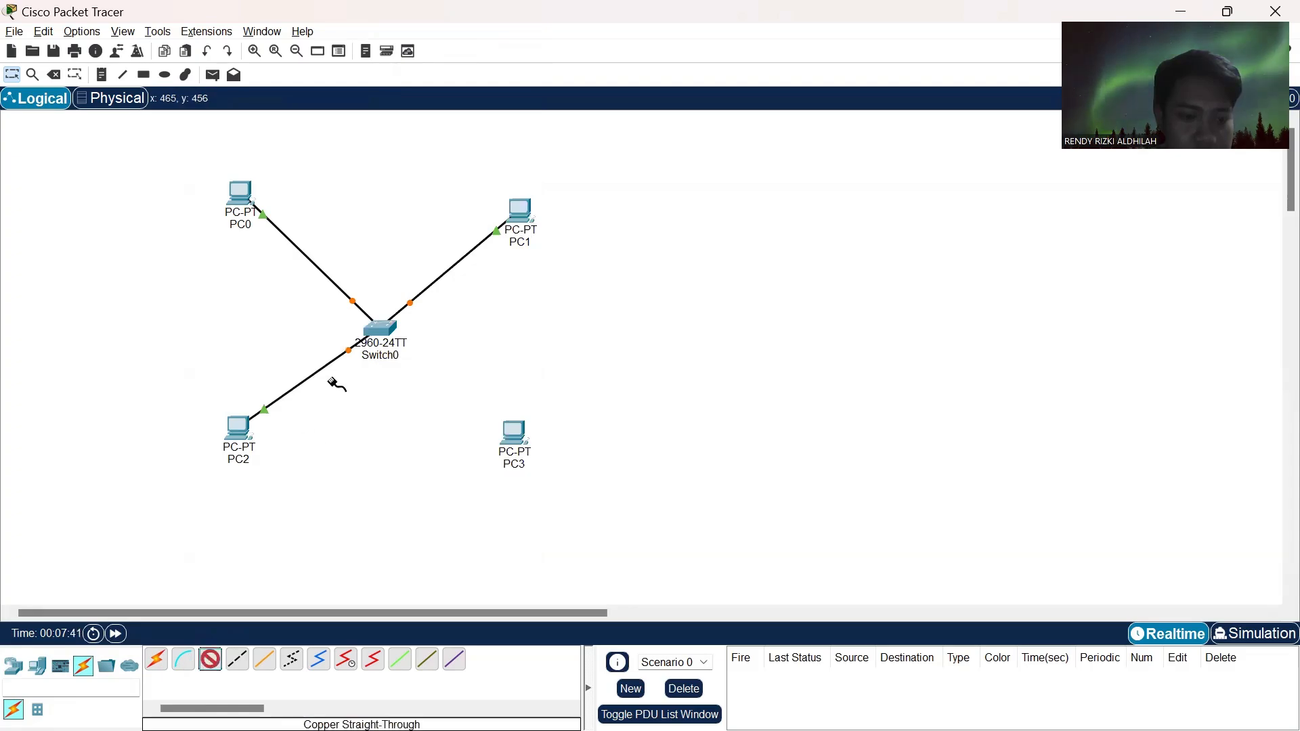
{"action": "left_click", "coordinate": [389, 330]}
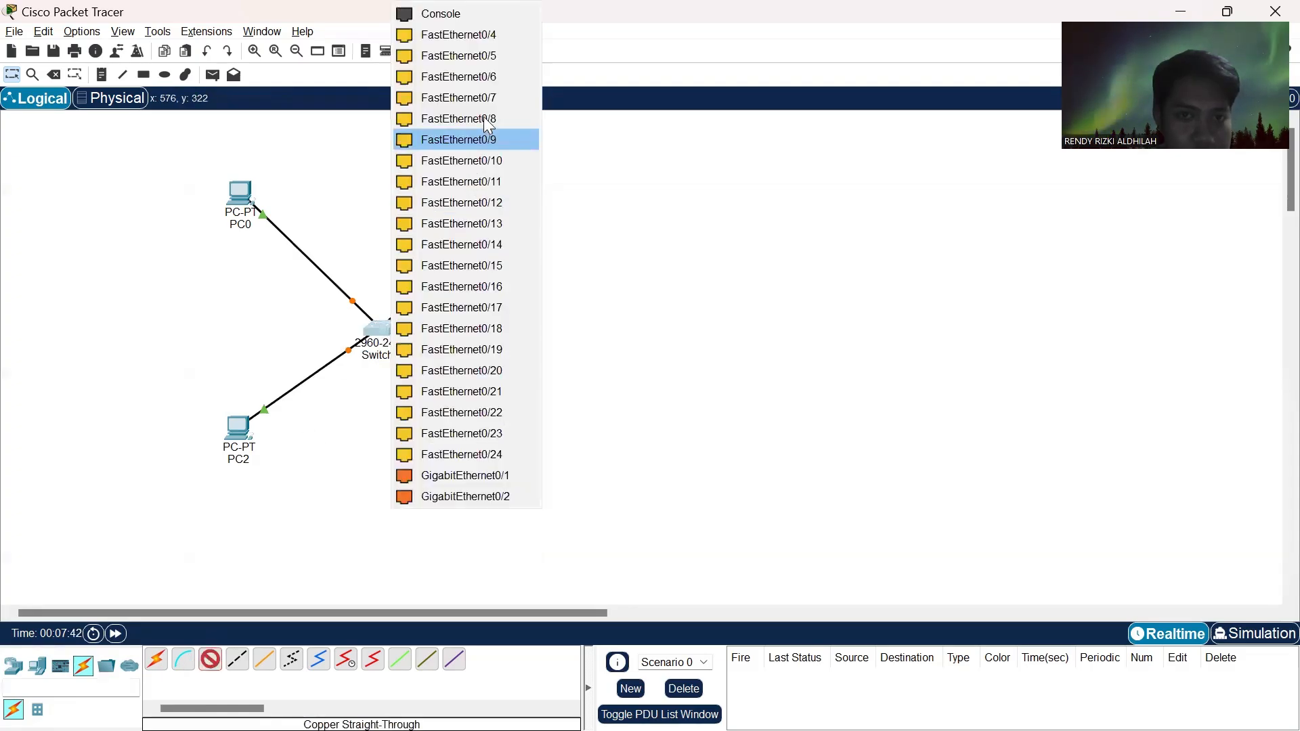
{"action": "left_click", "coordinate": [508, 34]}
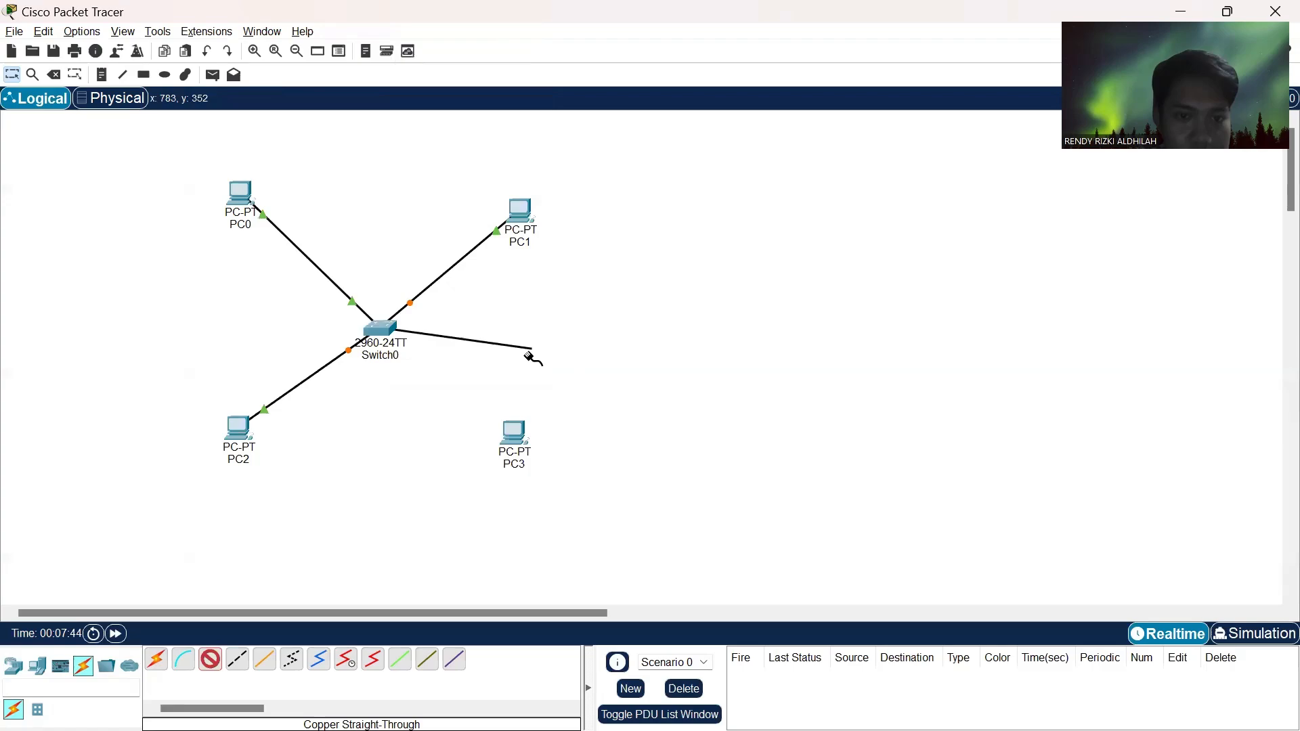
{"action": "left_click", "coordinate": [517, 438]}
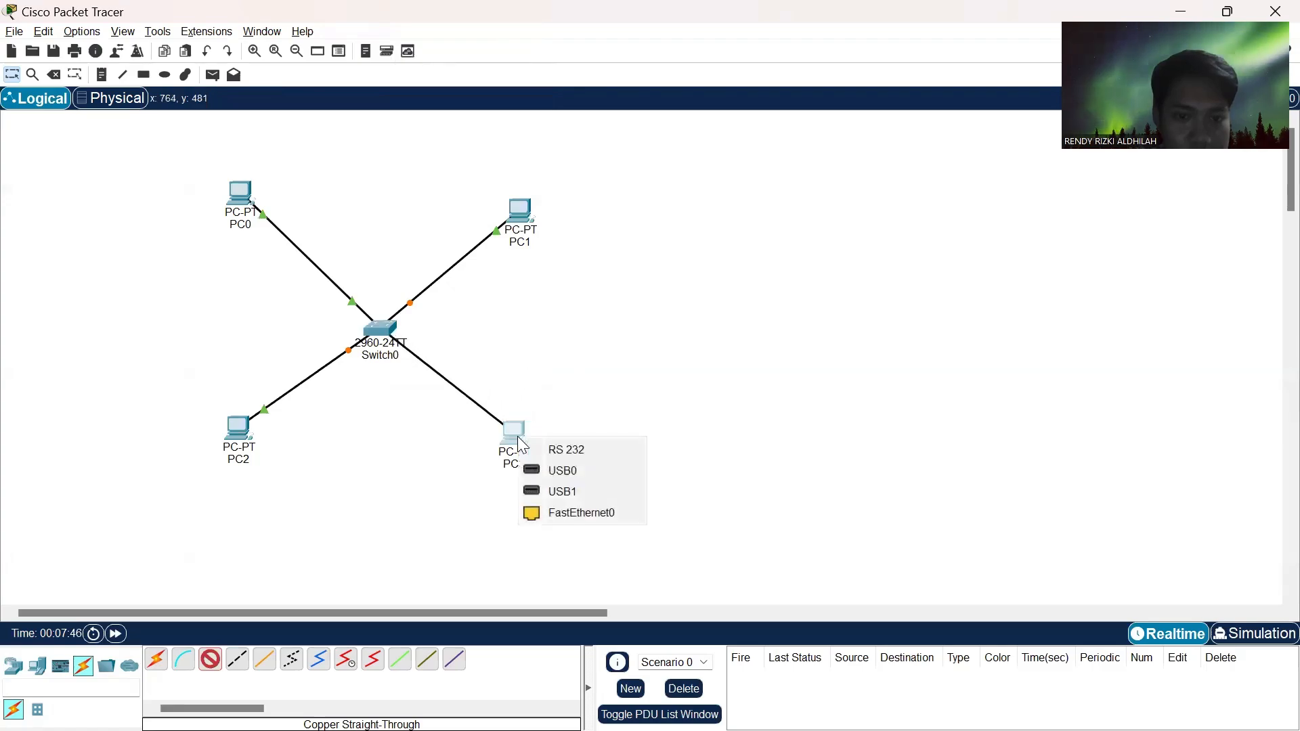
{"action": "left_click", "coordinate": [571, 513]}
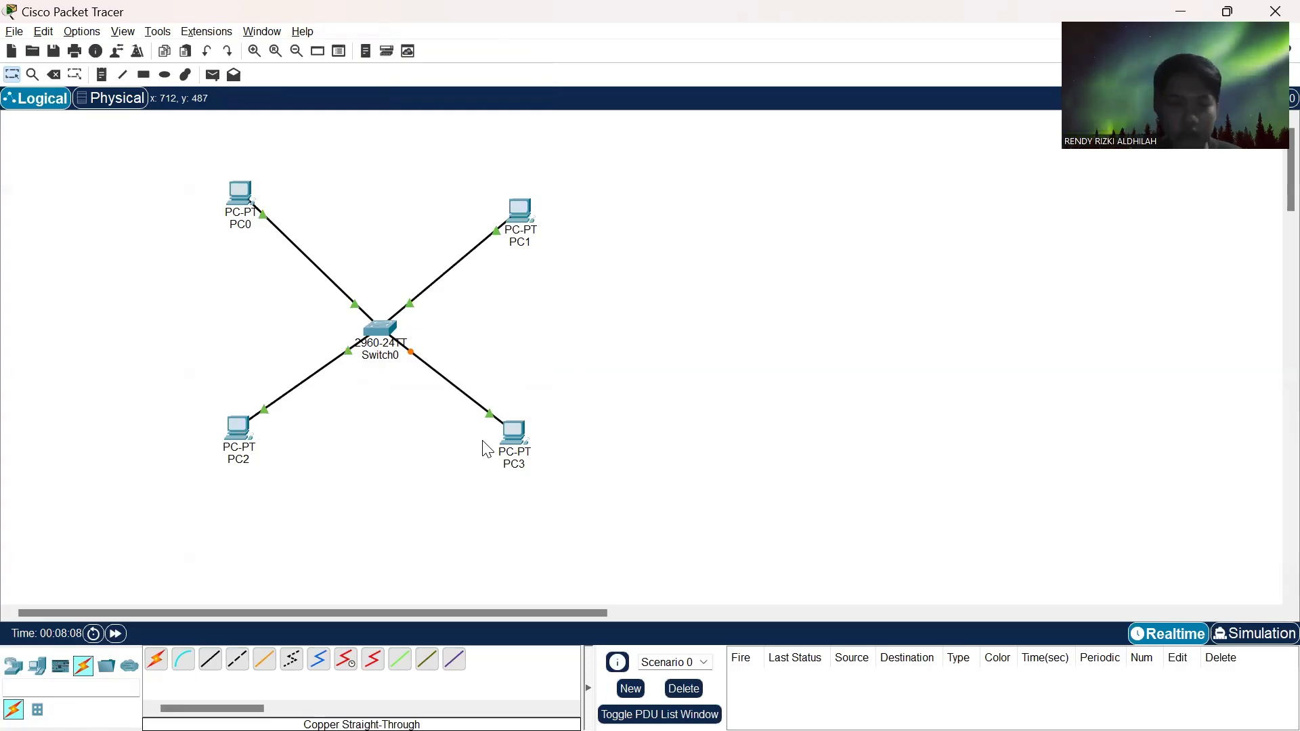
- Enter the static IPv4 address 192.168.1.1 in the configuration of PC0's FastEthernet0 interface
{"action": "left_click", "coordinate": [243, 191]}
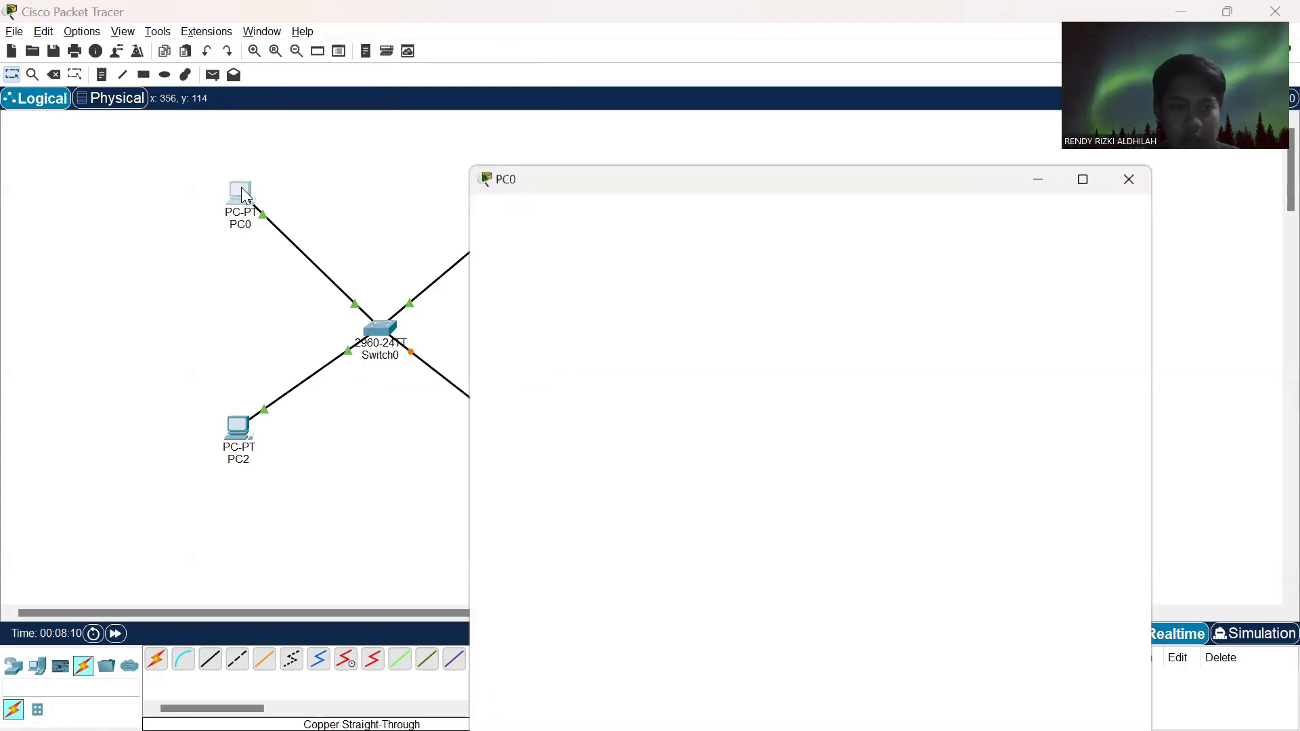
{"action": "left_click", "coordinate": [535, 203]}
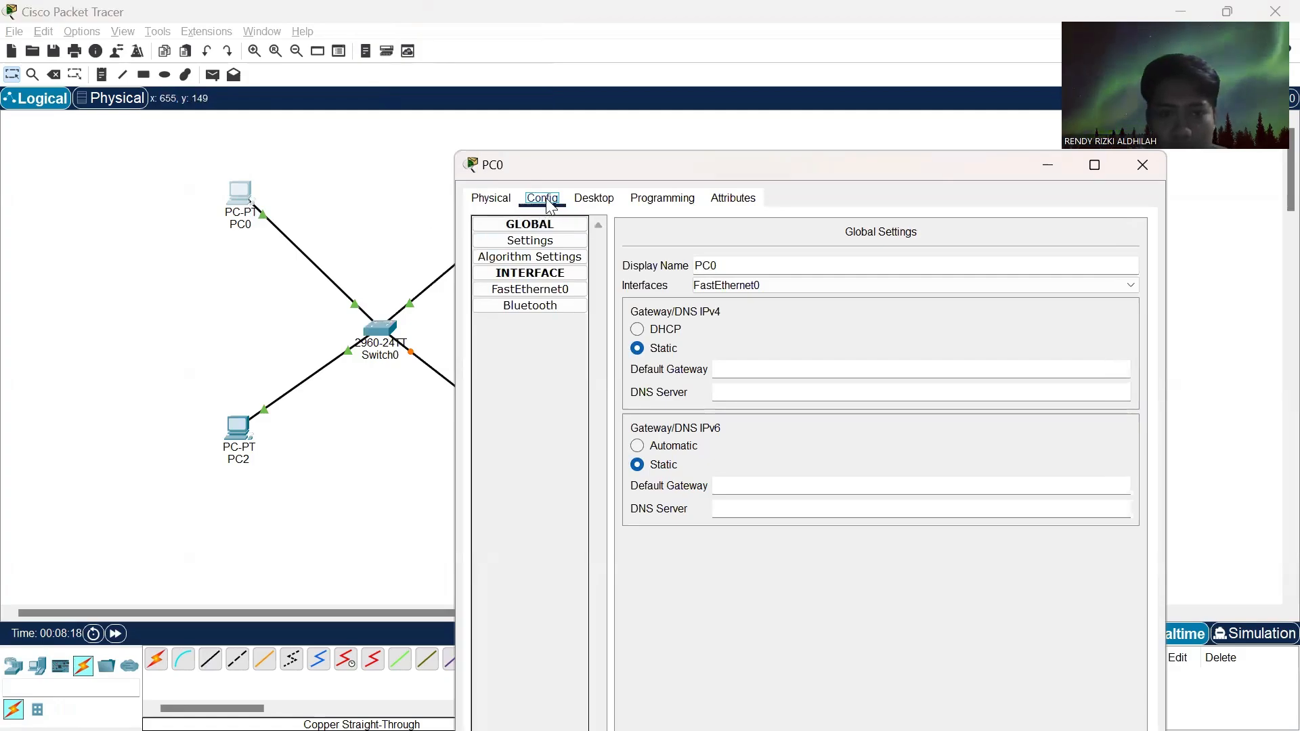
{"action": "left_click", "coordinate": [549, 291]}
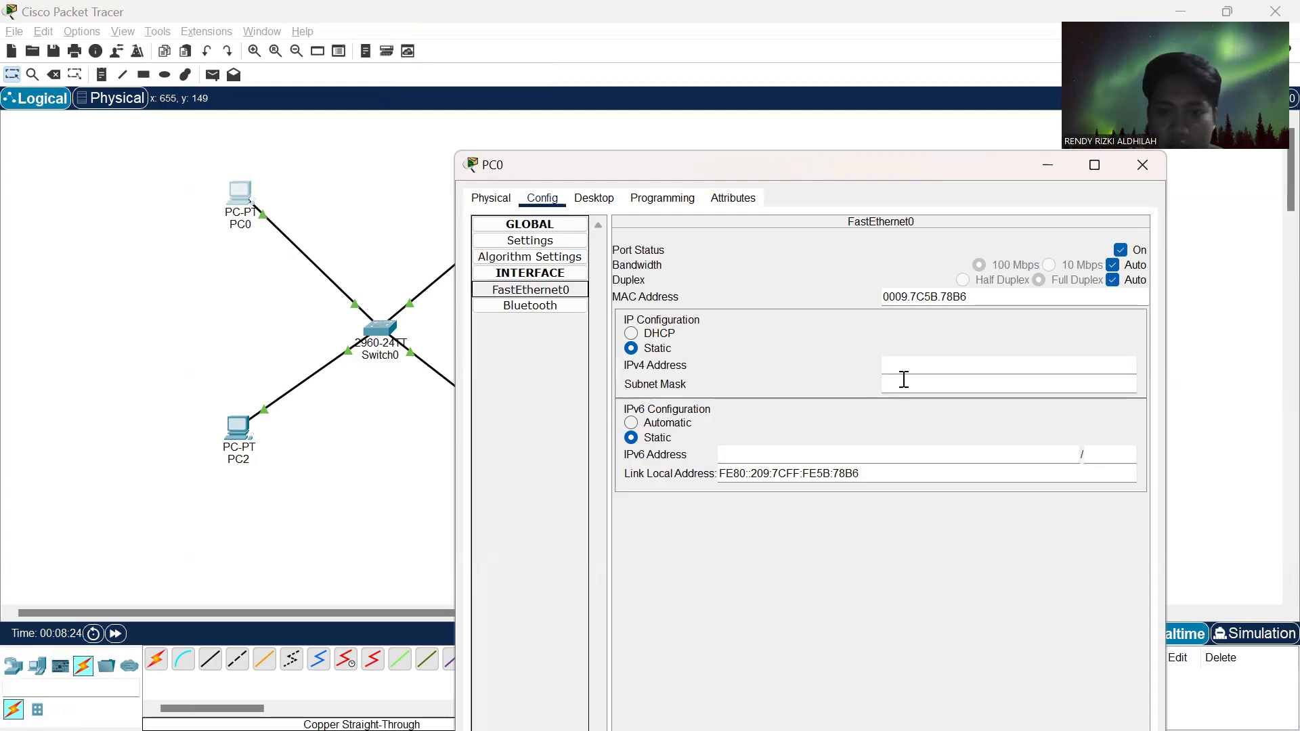
{"action": "left_click", "coordinate": [917, 363]}
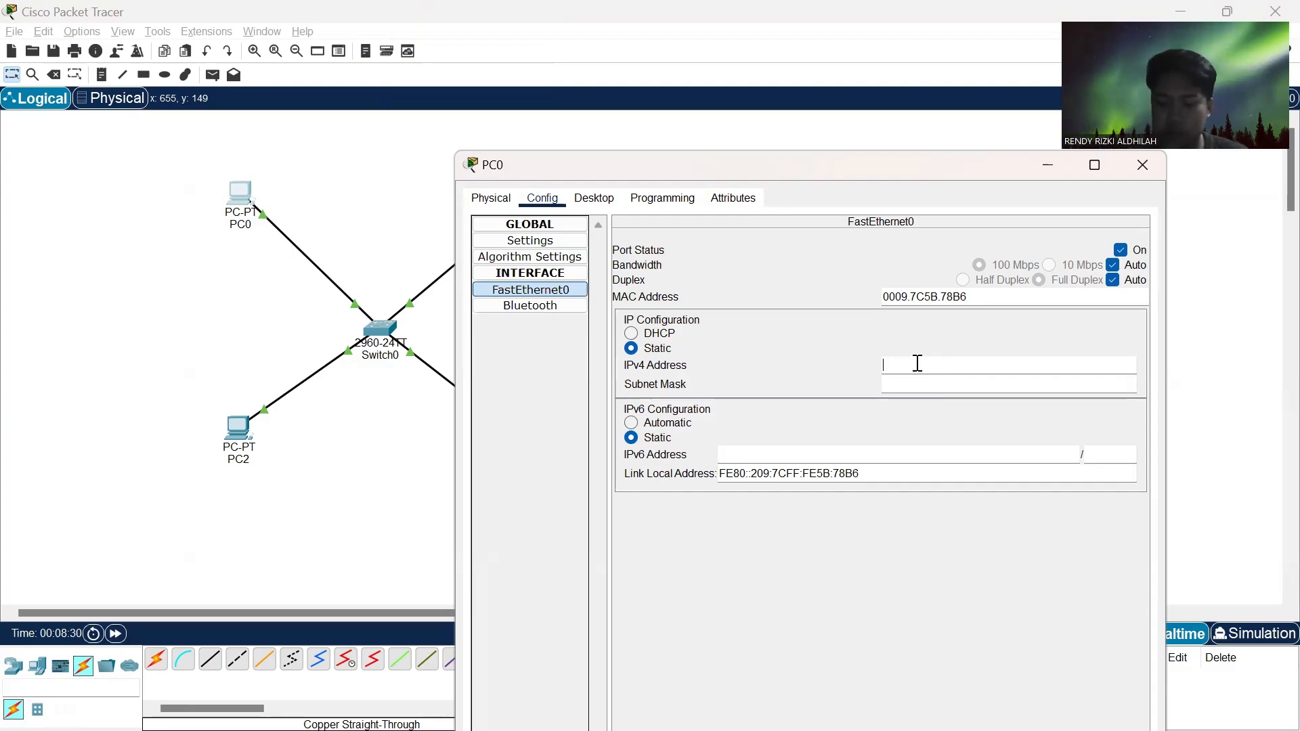
{"action": "type", "text": "192."}
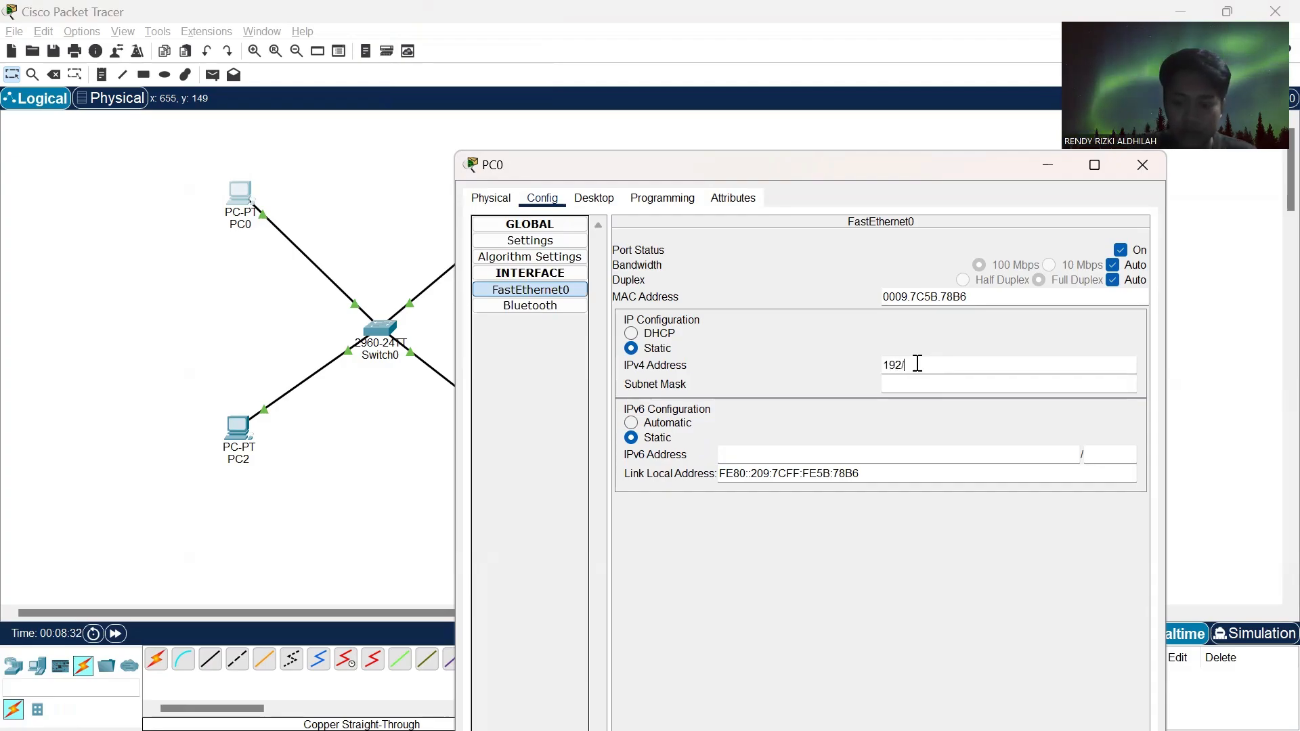
{"action": "type", "text": "168."}
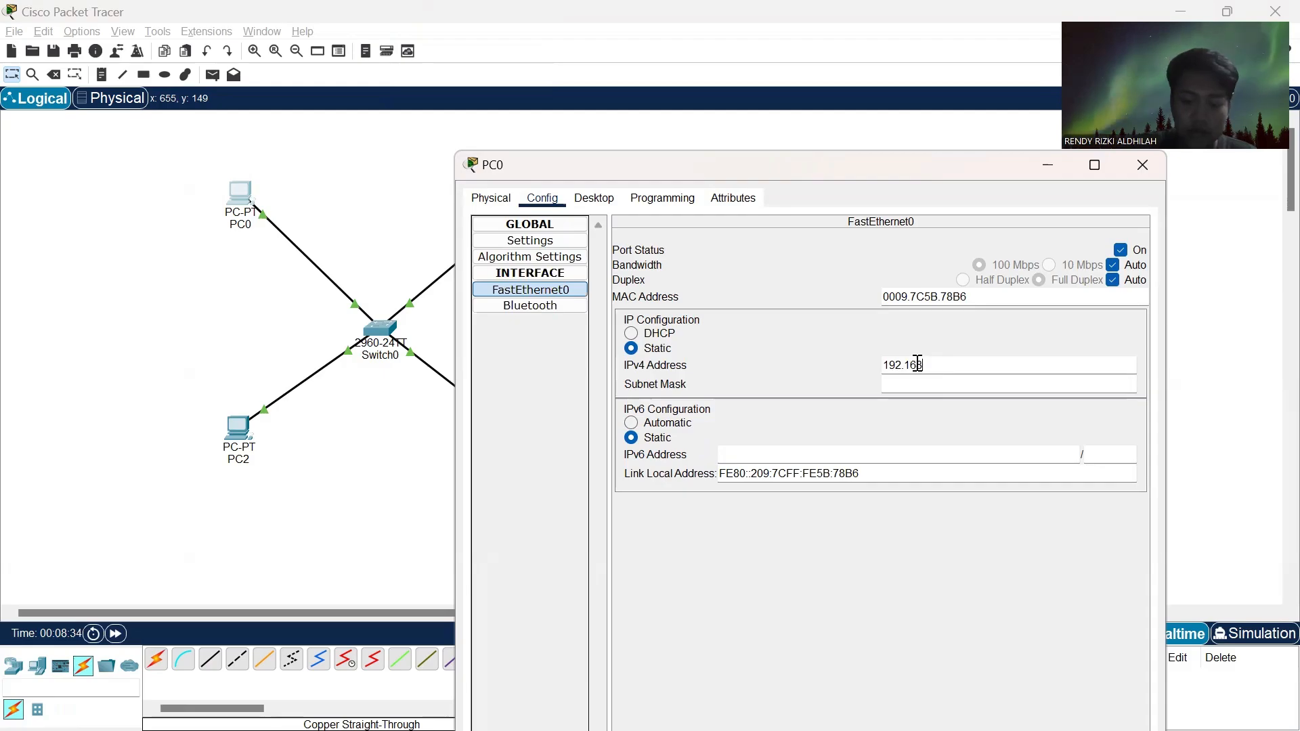
{"action": "type", "text": "1.1"}
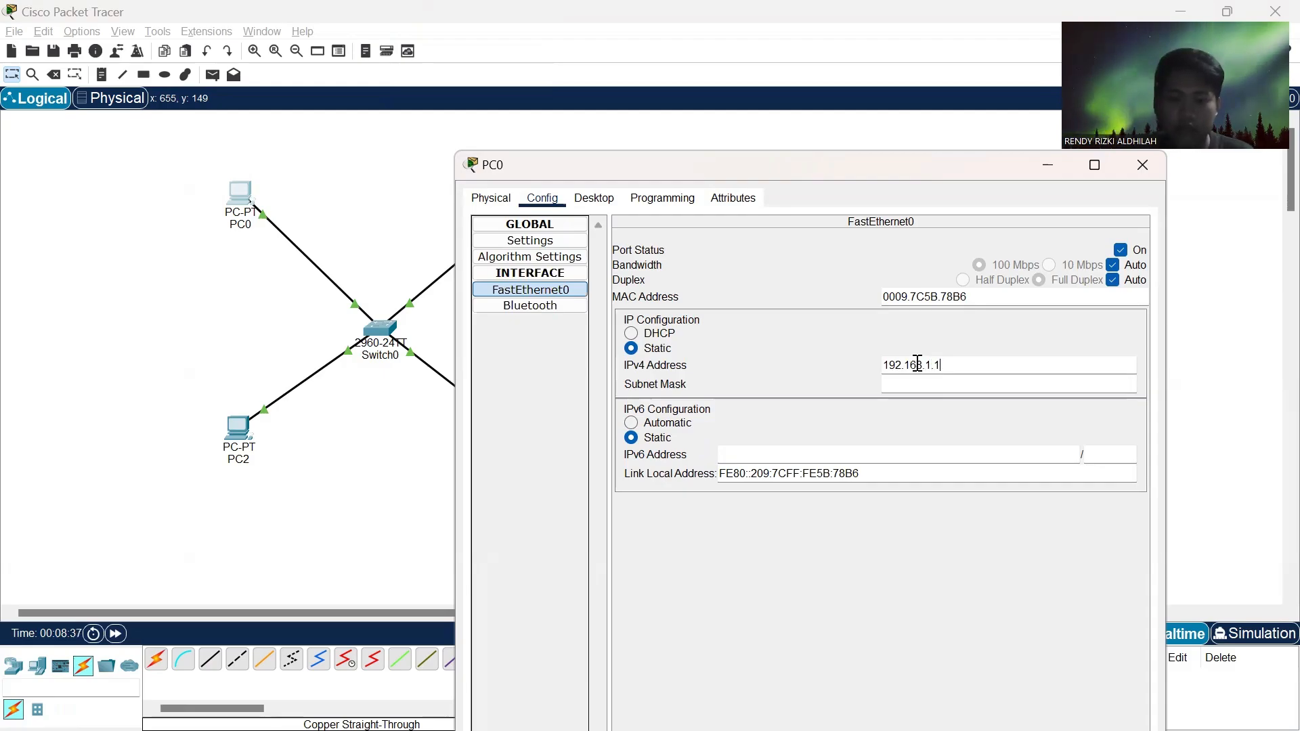
- Copy PC0's IPv4 address for reuse and fill in the subnet mask 255.255.255.0, leaving PC0's configuration closed
{"action": "key", "text": "ctrl+a"}
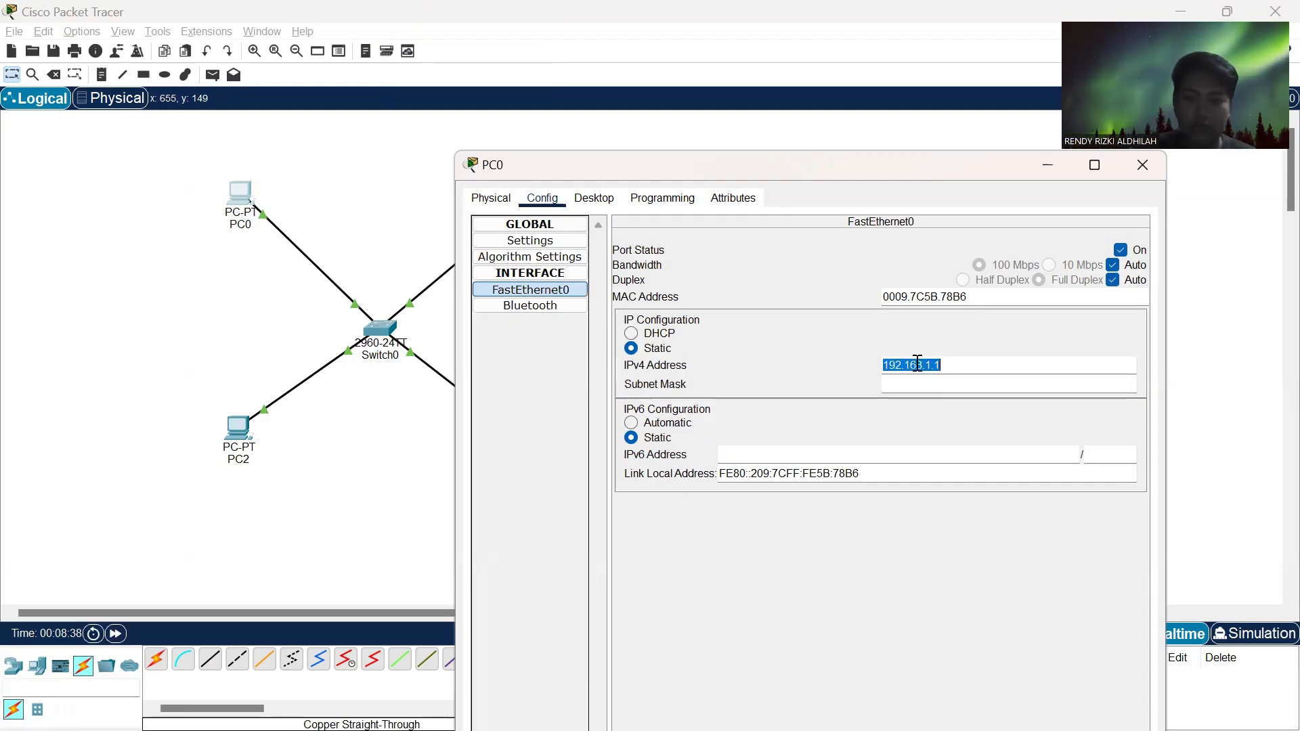
{"action": "left_click", "coordinate": [919, 386]}
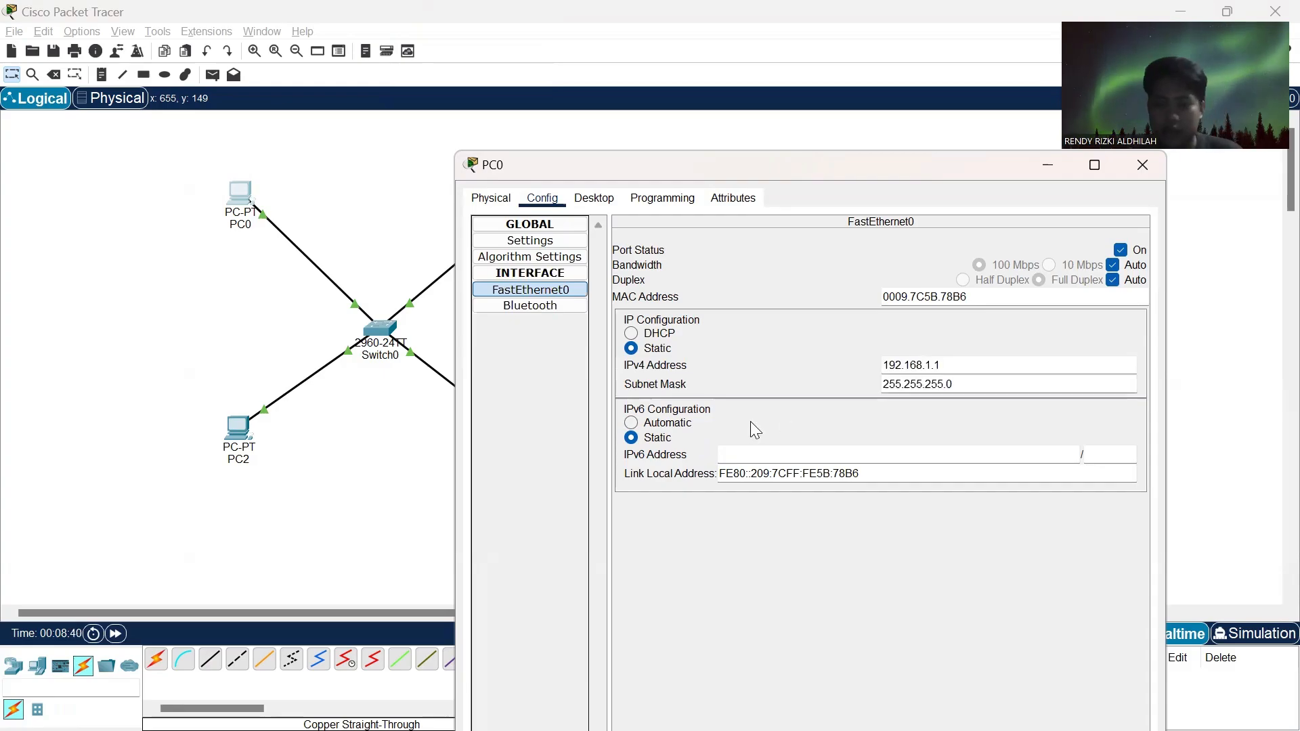
{"action": "left_click", "coordinate": [1144, 167]}
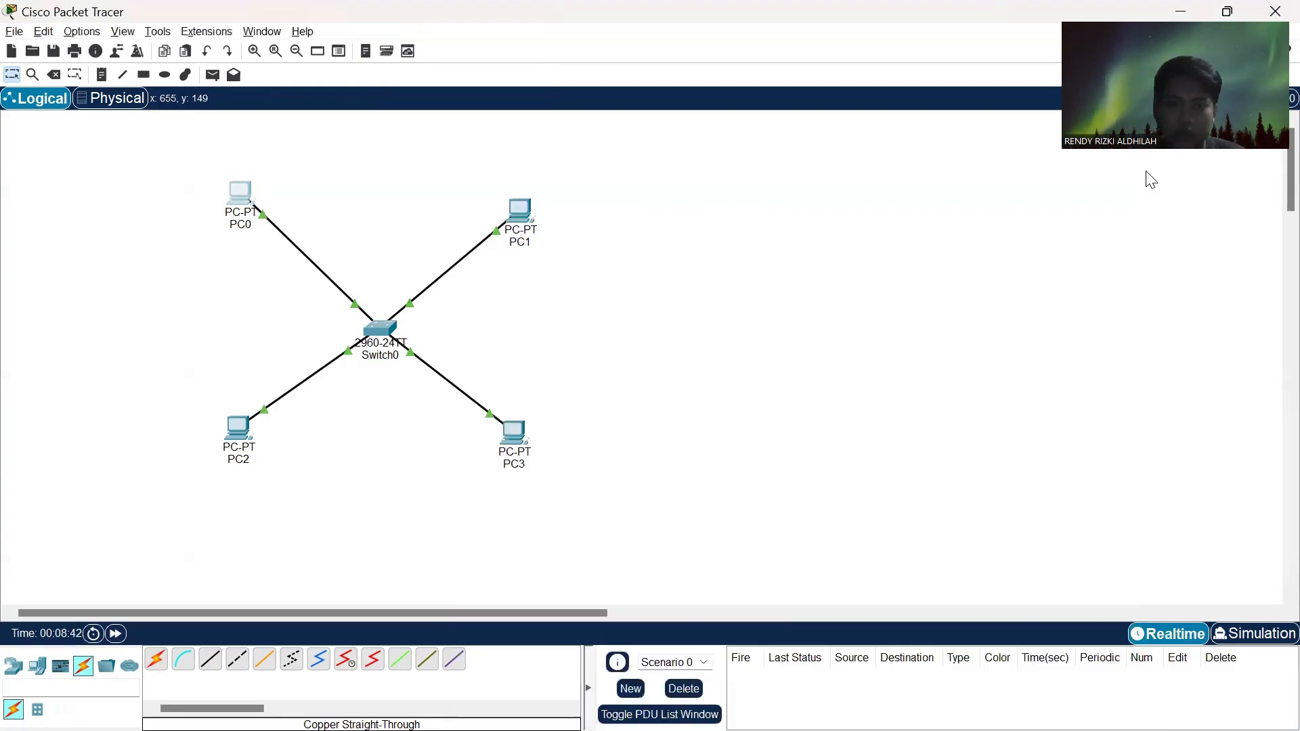
- Assign the static IPv4 address 192.168.1.2 to PC1's FastEthernet0 interface, reusing the copied address, and close its configuration
{"action": "left_click", "coordinate": [518, 213]}
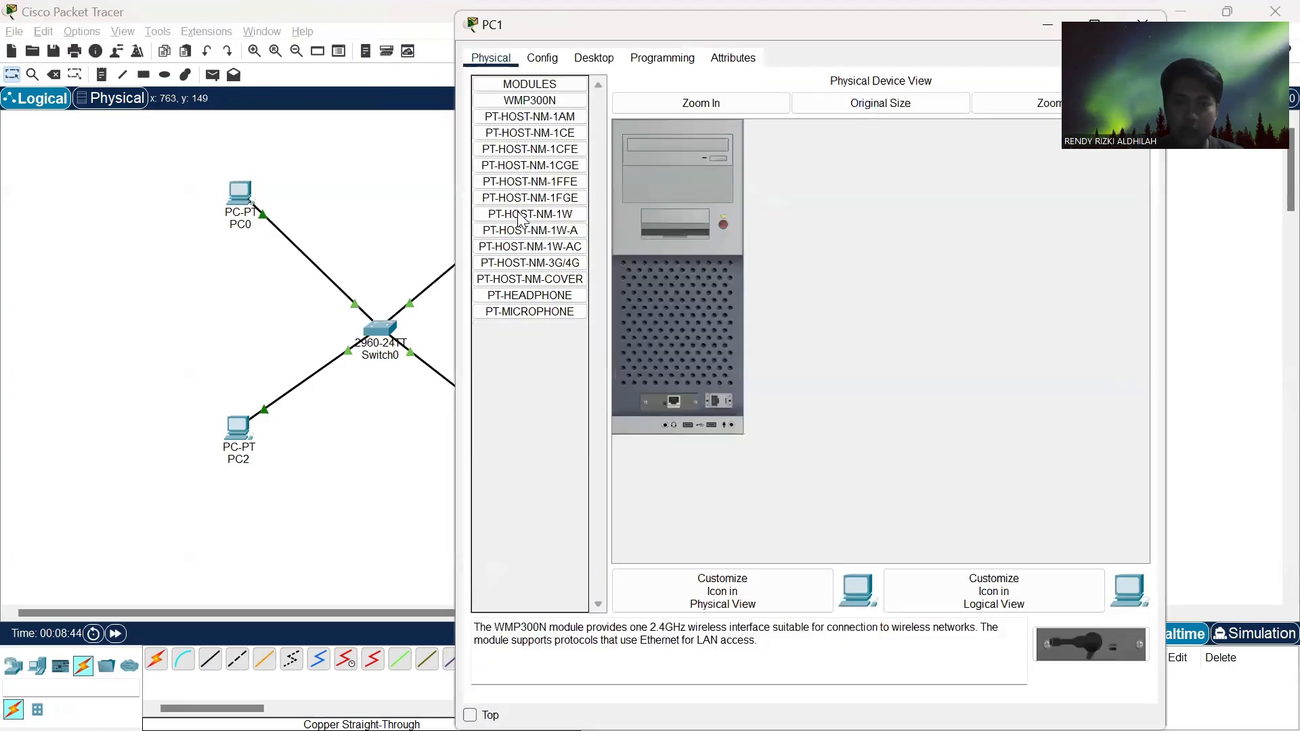
{"action": "left_click", "coordinate": [541, 59]}
{"action": "left_click", "coordinate": [545, 150]}
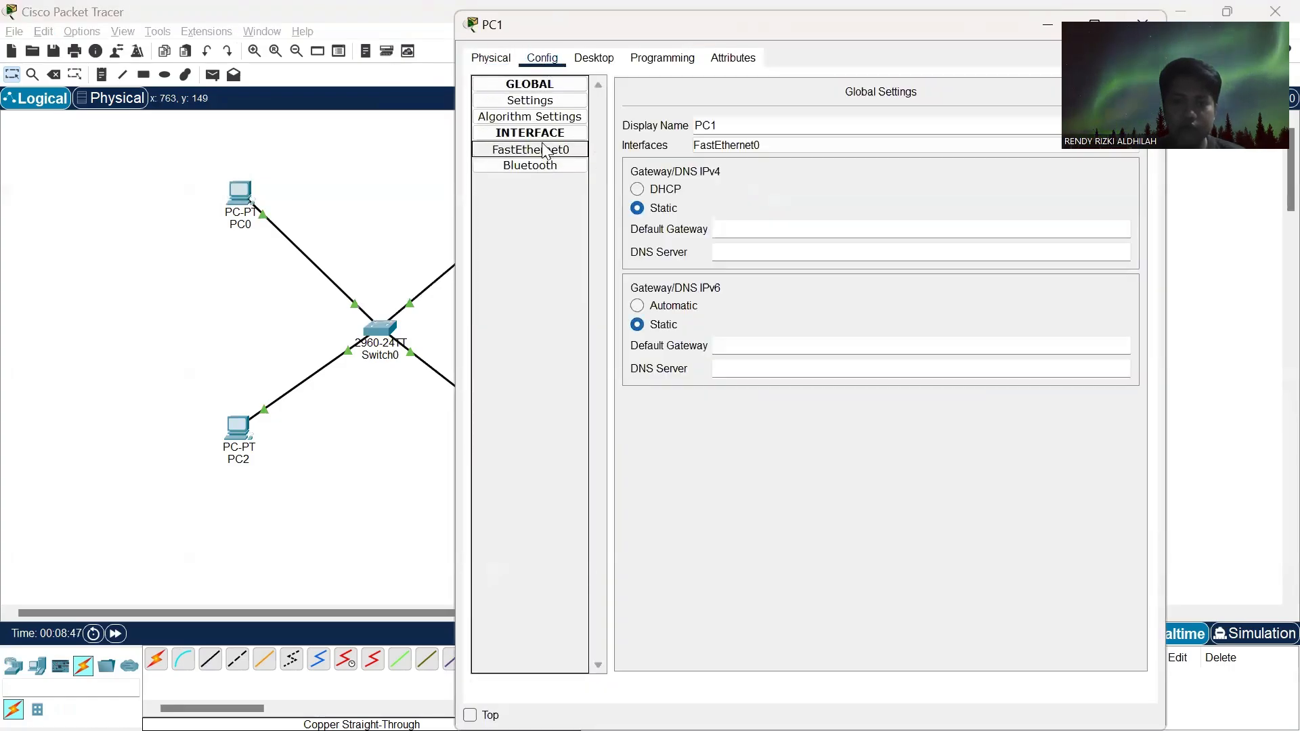
{"action": "left_click", "coordinate": [898, 227]}
{"action": "type", "text": "192.168.1.1"}
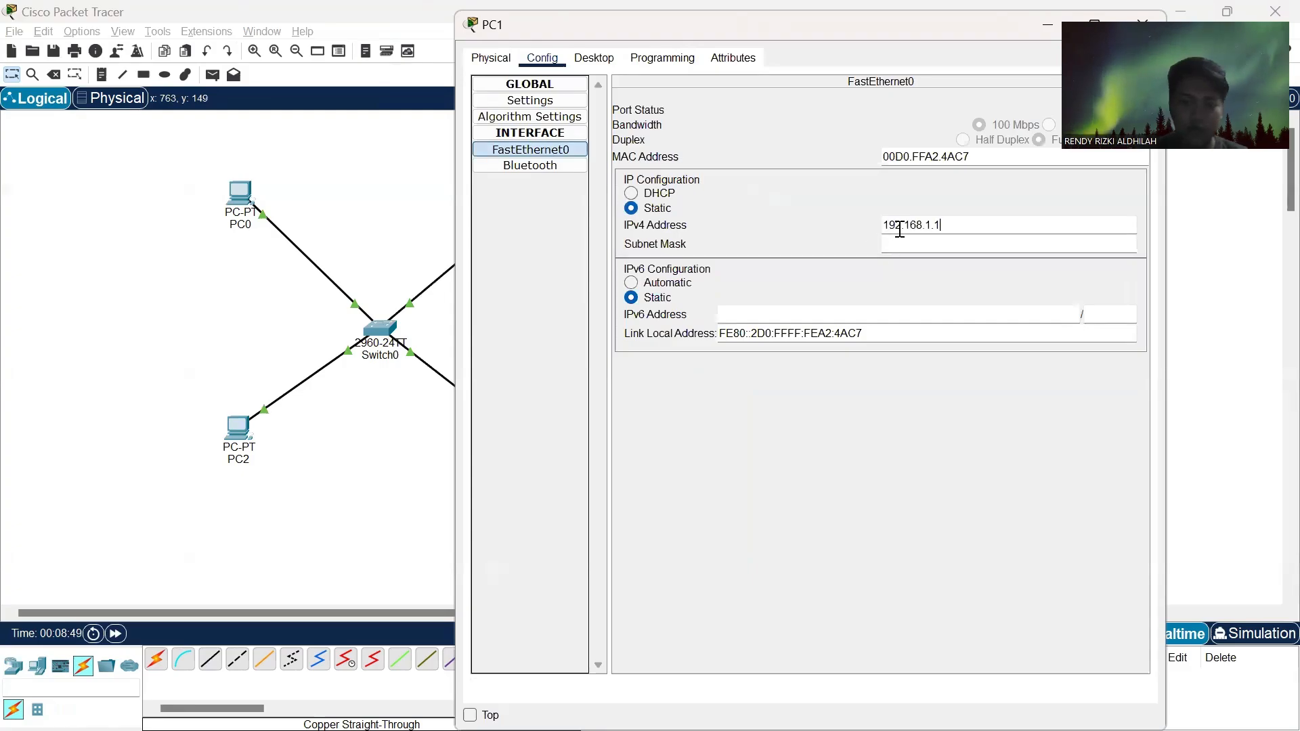
{"action": "key", "text": "BackSpace"}
{"action": "type", "text": "2"}
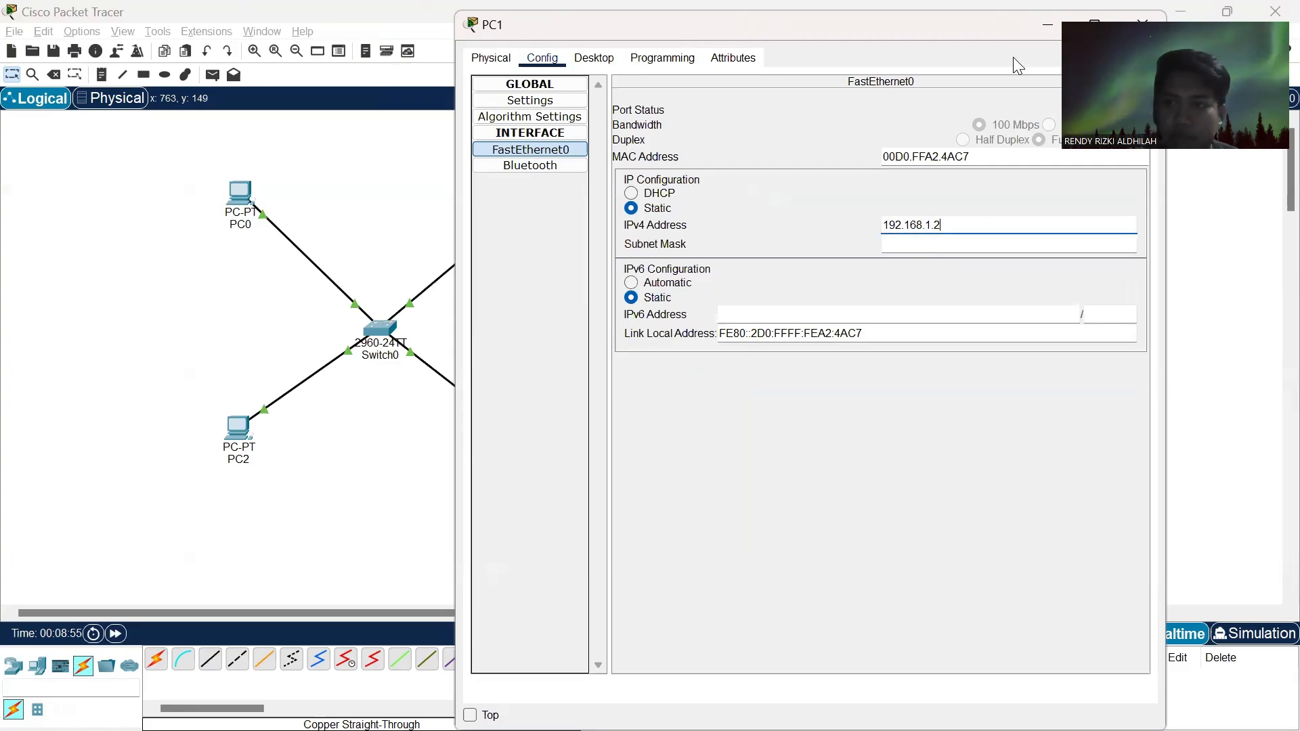
{"action": "left_click", "coordinate": [1140, 20]}
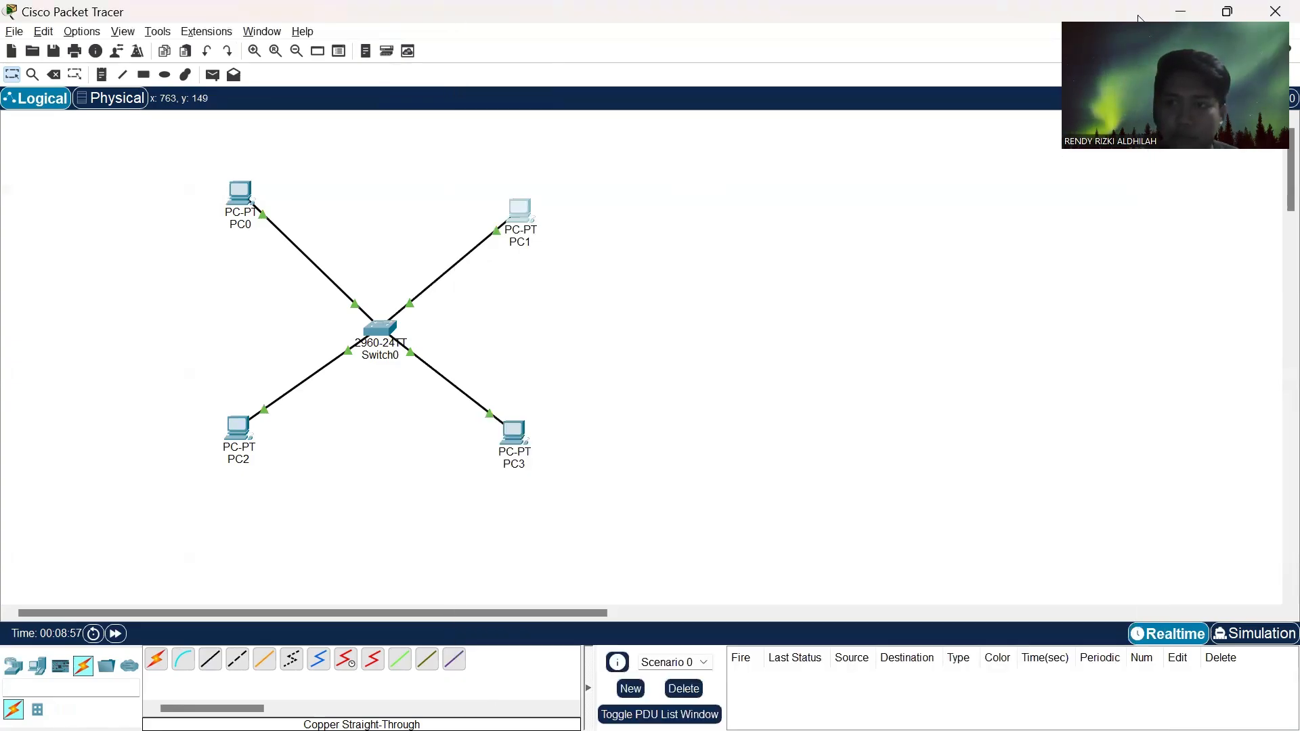
- Assign the static IPv4 address 192.168.1.3 to PC2's FastEthernet0 interface and close its configuration
{"action": "left_click", "coordinate": [235, 440]}
{"action": "left_click", "coordinate": [542, 58]}
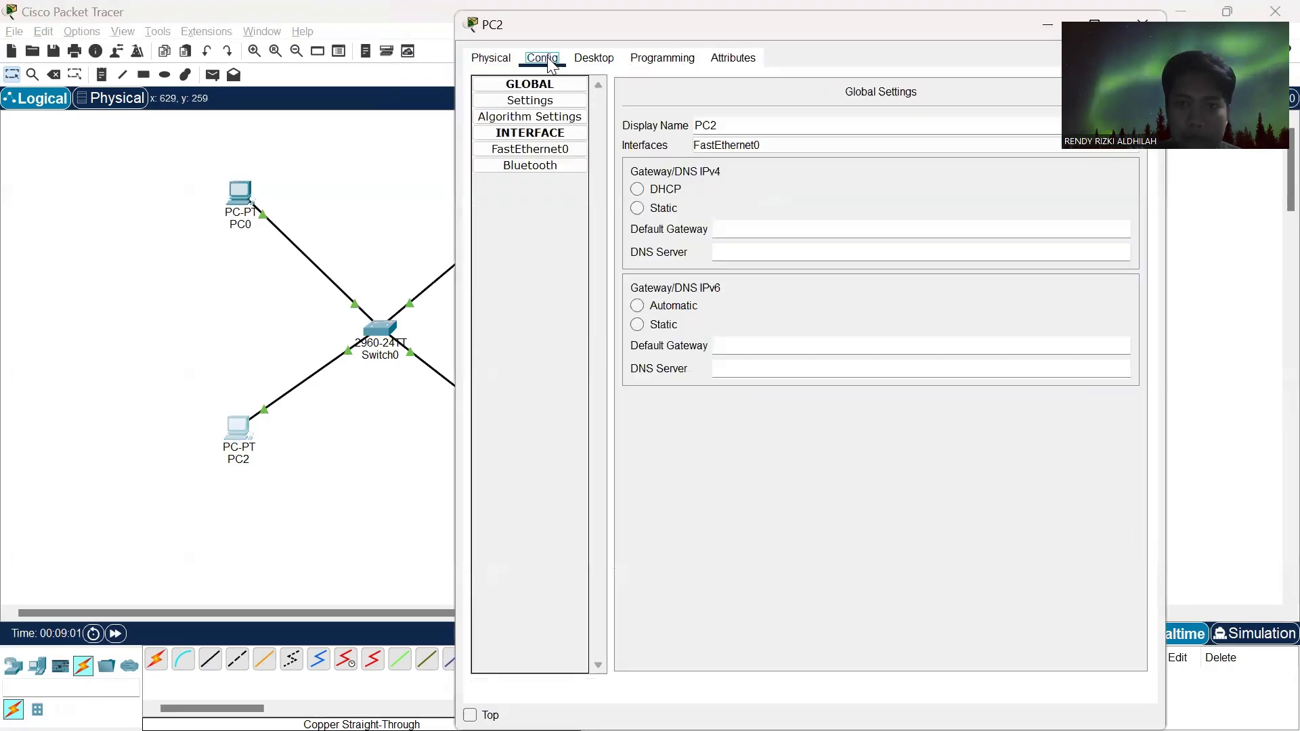
{"action": "left_click", "coordinate": [541, 153]}
{"action": "left_click", "coordinate": [916, 227]}
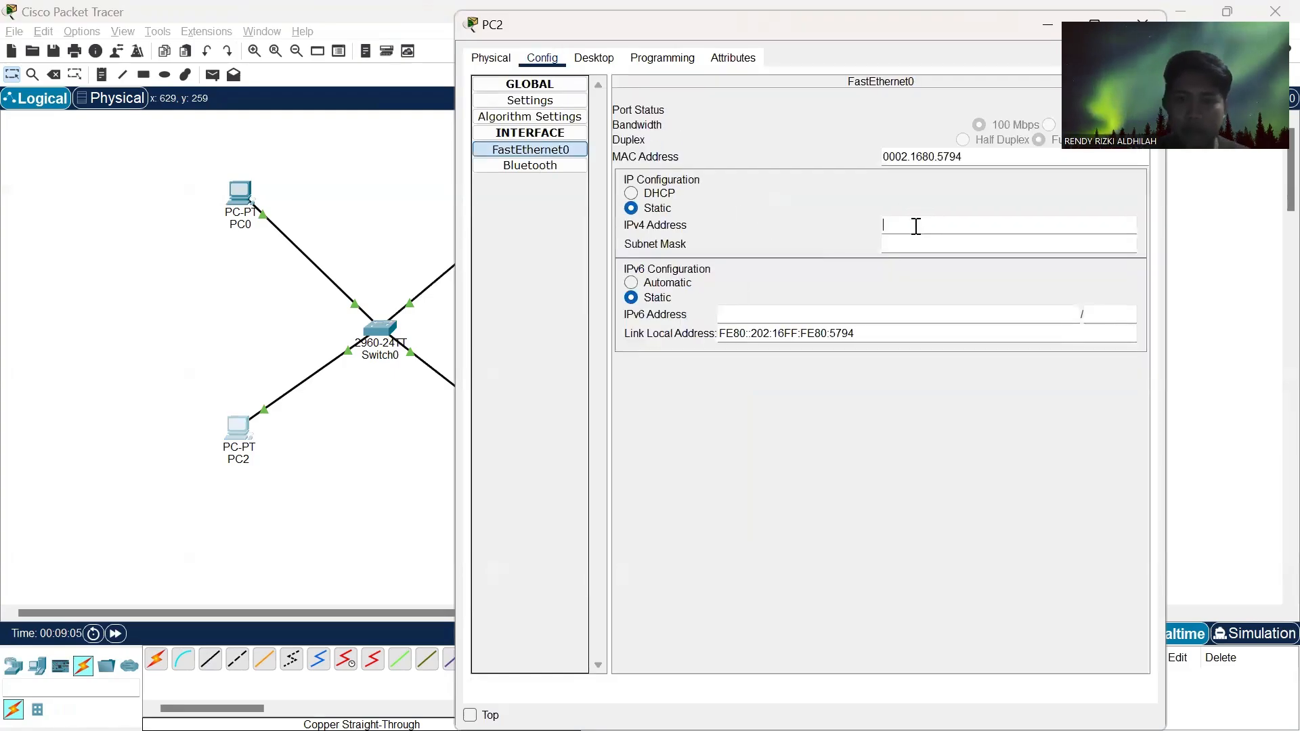
{"action": "type", "text": "192.168.1.1"}
{"action": "key", "text": "BackSpace"}
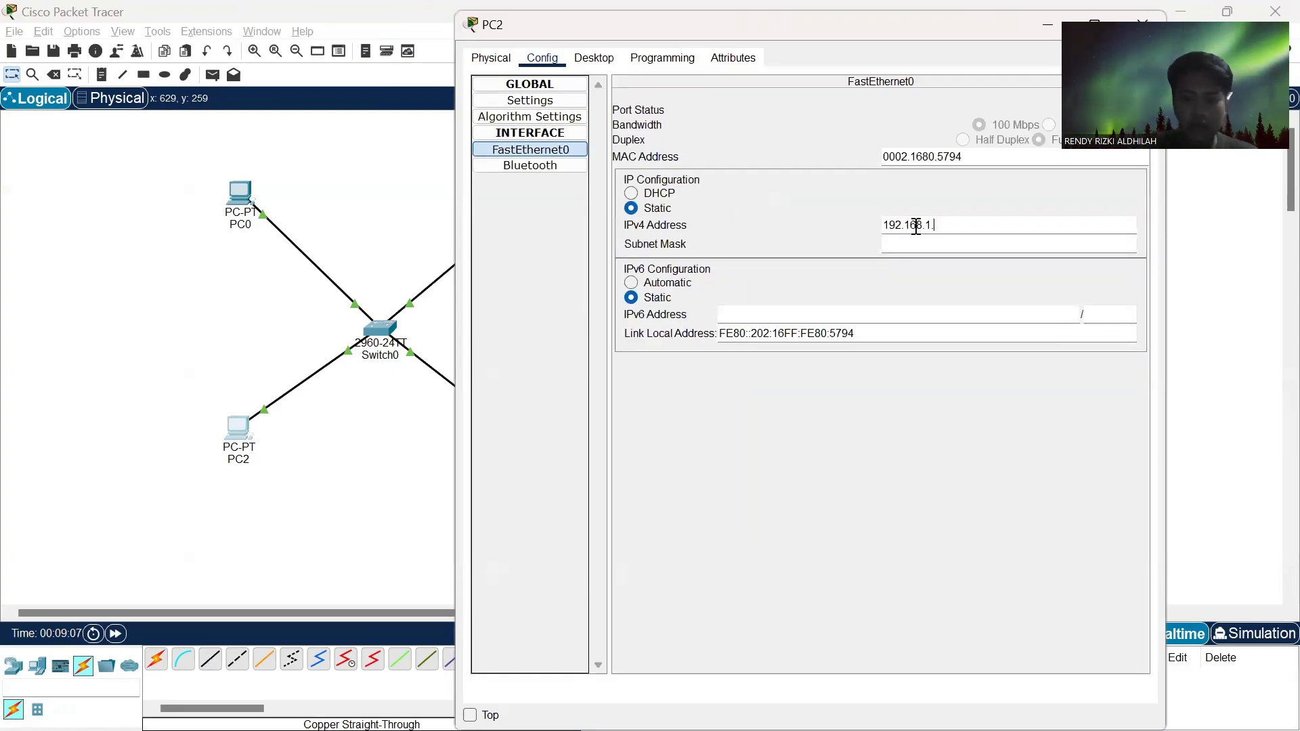
{"action": "type", "text": "3"}
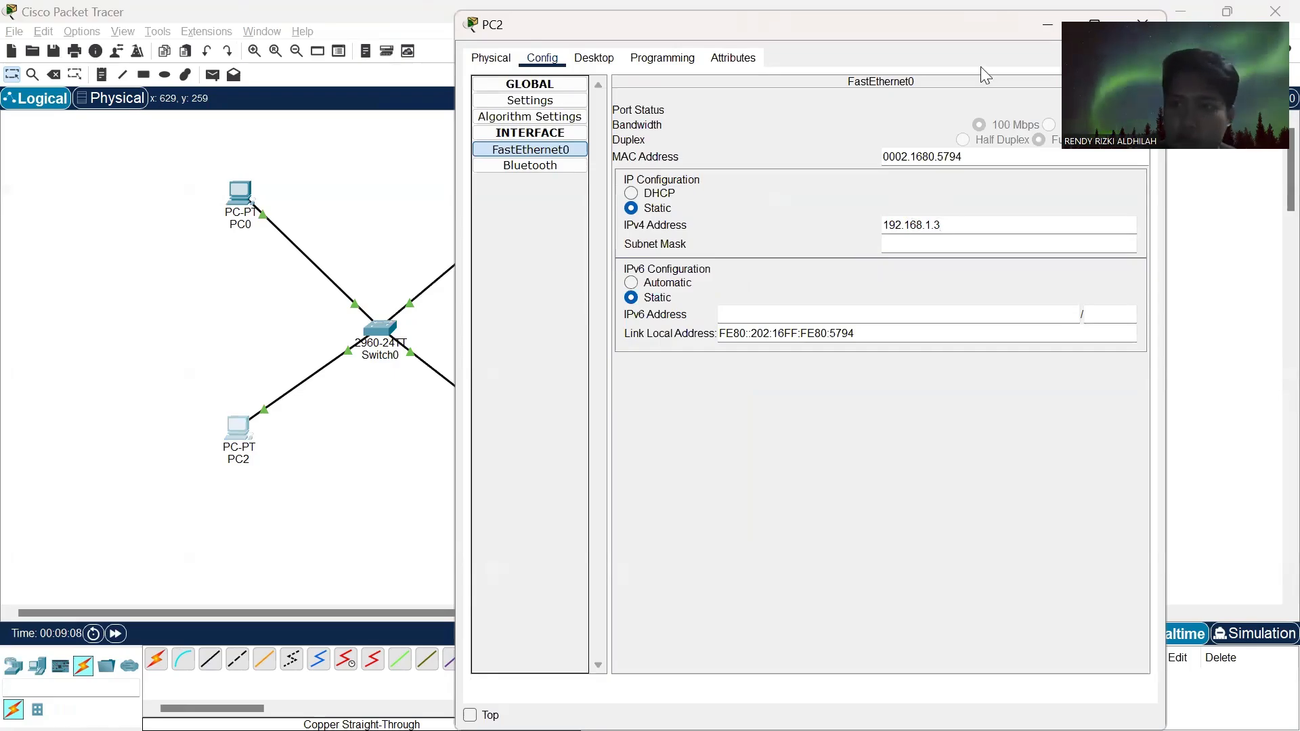
{"action": "key", "text": "Tab"}
{"action": "left_click", "coordinate": [1136, 19]}
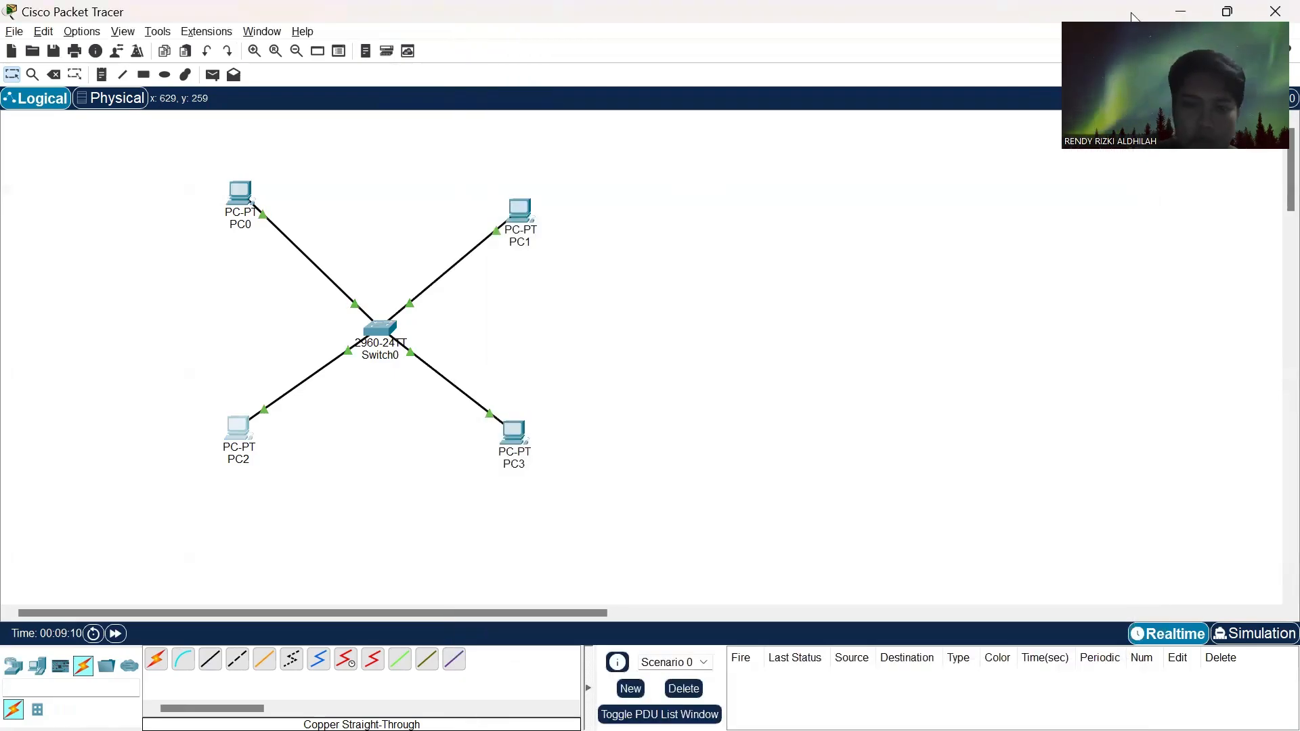
- Assign the static IPv4 address 192.168.1.4 to PC3's FastEthernet0 interface and close its configuration
{"action": "left_click", "coordinate": [520, 447]}
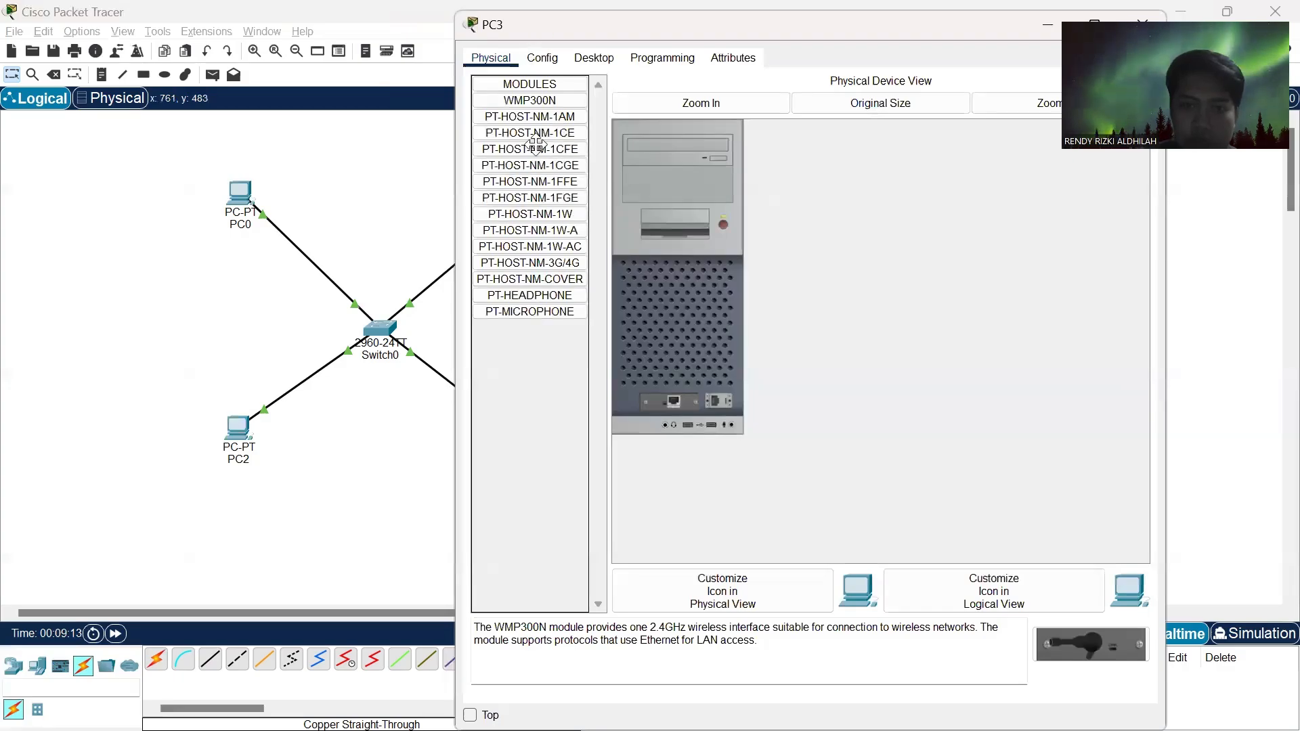
{"action": "left_click", "coordinate": [543, 57]}
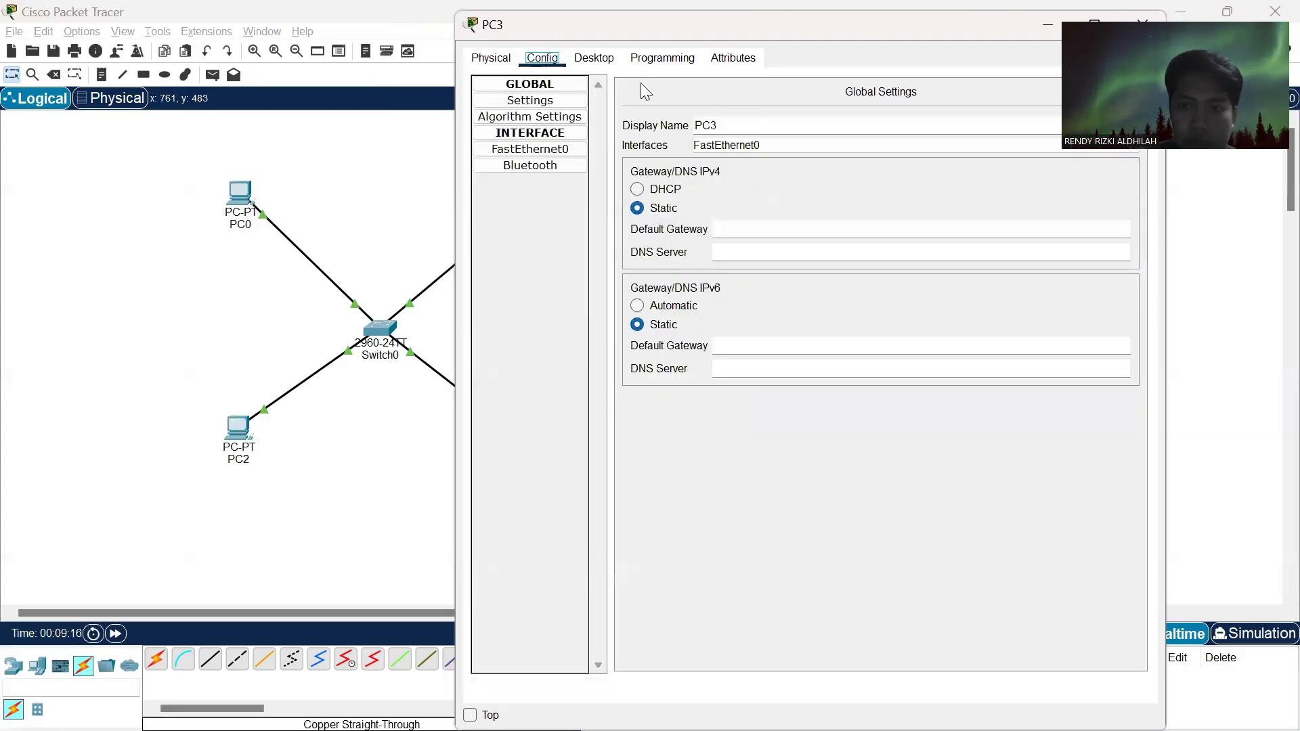
{"action": "left_click", "coordinate": [543, 148]}
{"action": "left_click", "coordinate": [886, 223]}
{"action": "type", "text": "192.168.1.1"}
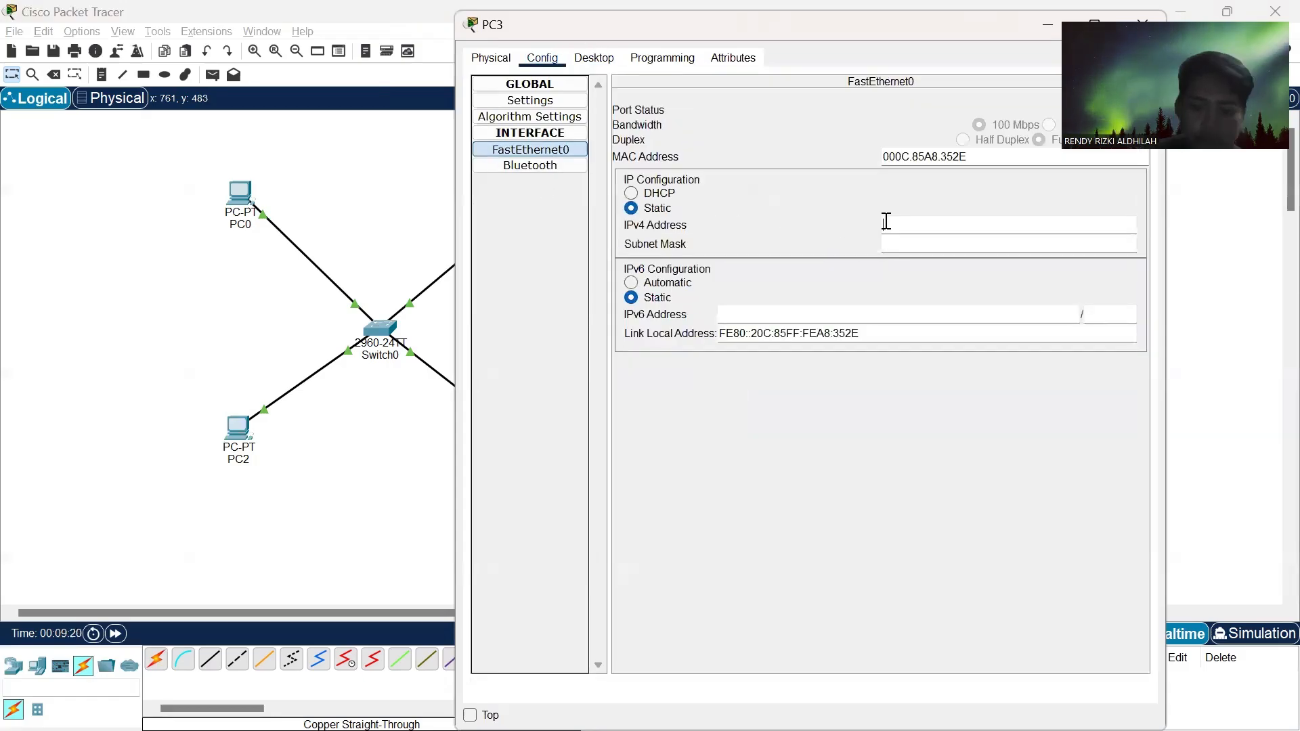
{"action": "type", "text": "4"}
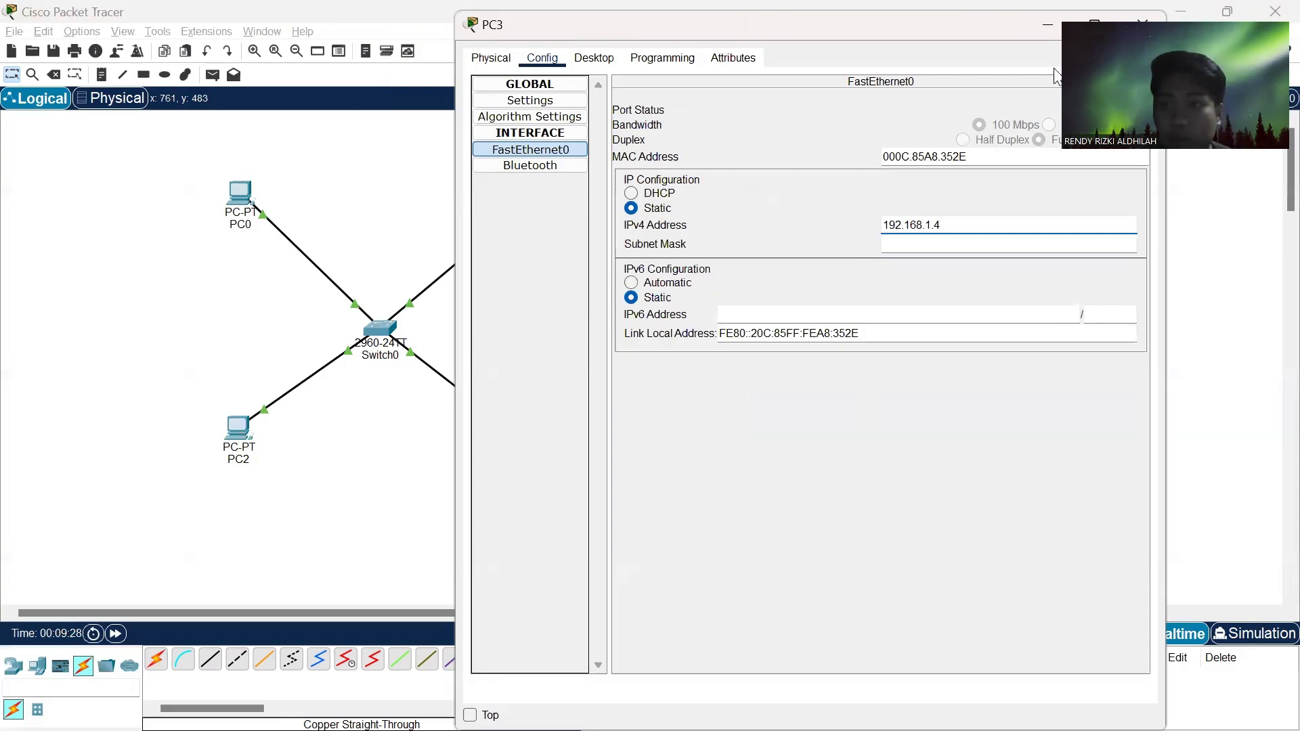
{"action": "left_click", "coordinate": [1124, 19]}
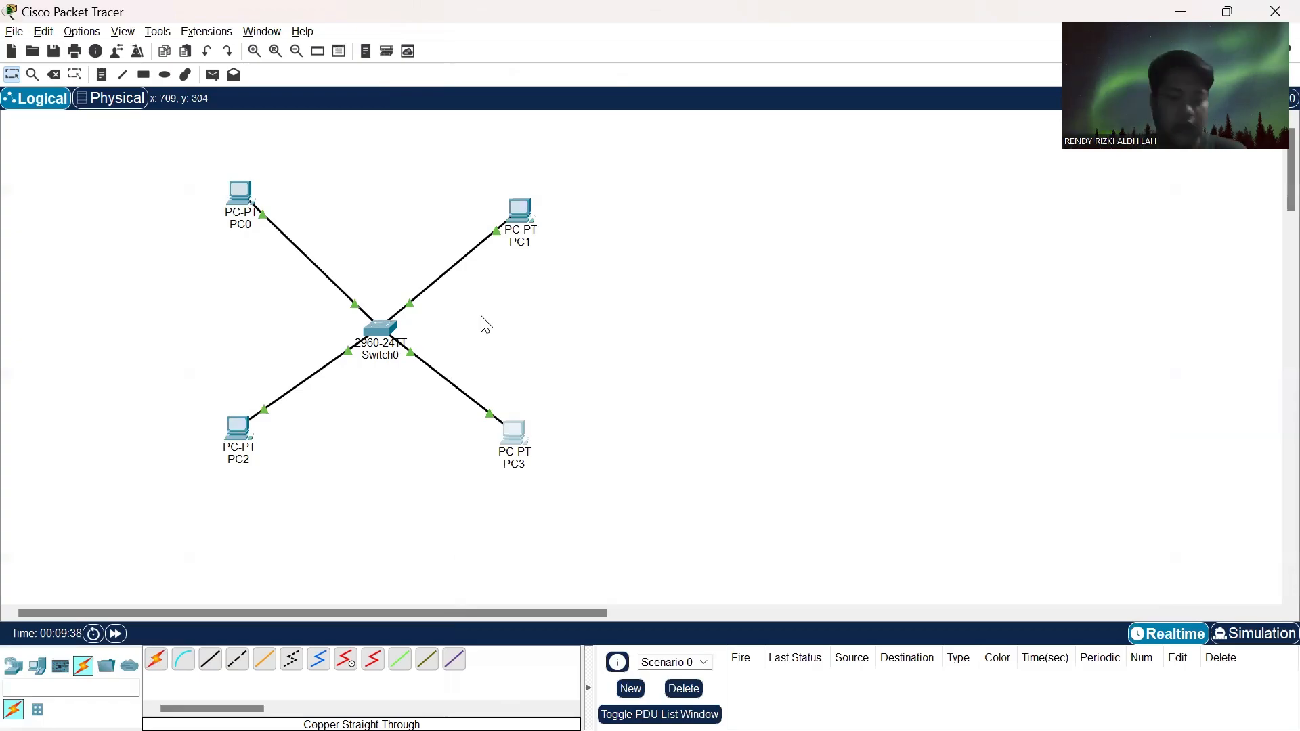
- Check the Tugas.3 assignment page in Chrome for the four-computer ping requirement, then return to Cisco Packet Tracer
{"action": "key", "text": "alt+Tab"}
{"action": "key", "text": "alt+Tab"}
{"action": "key", "text": "Tab"}
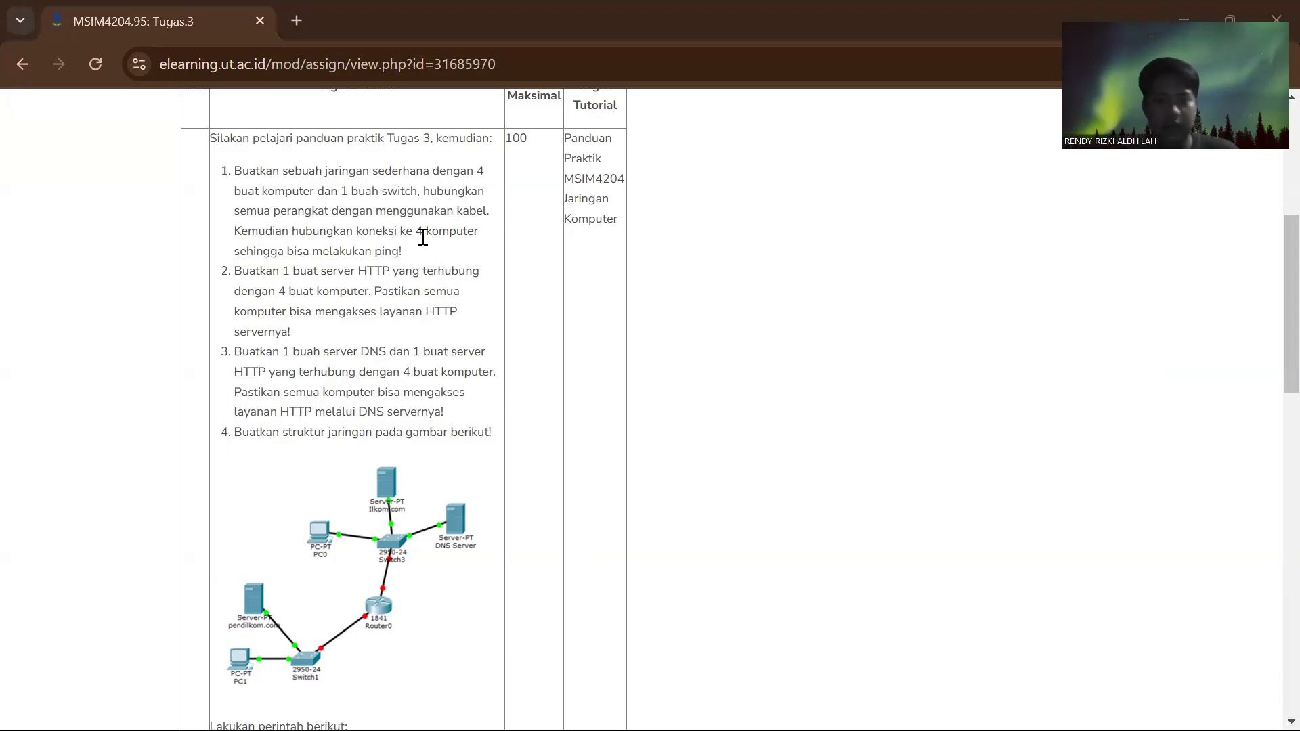
{"action": "key", "text": "alt+Tab"}
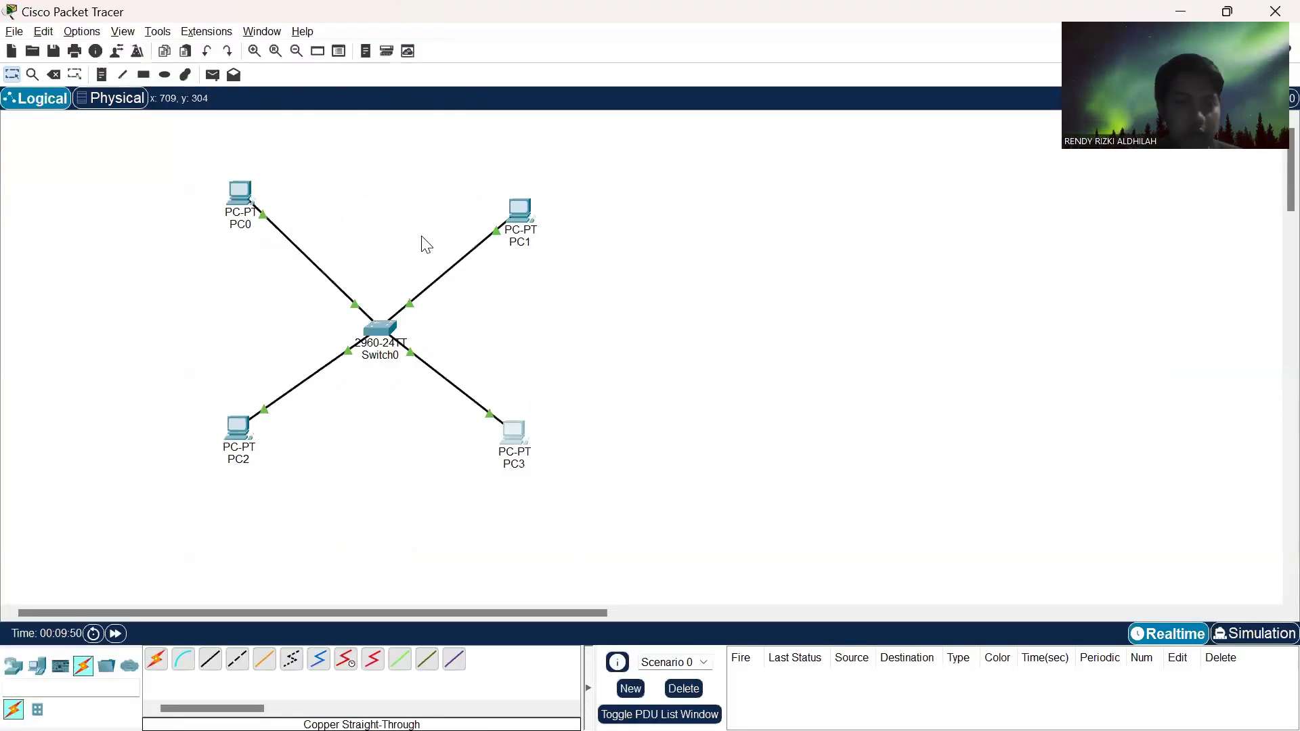
- Ping 192.168.1.2 from PC0's Command Prompt to test its connection to PC1
{"action": "left_click", "coordinate": [242, 199]}
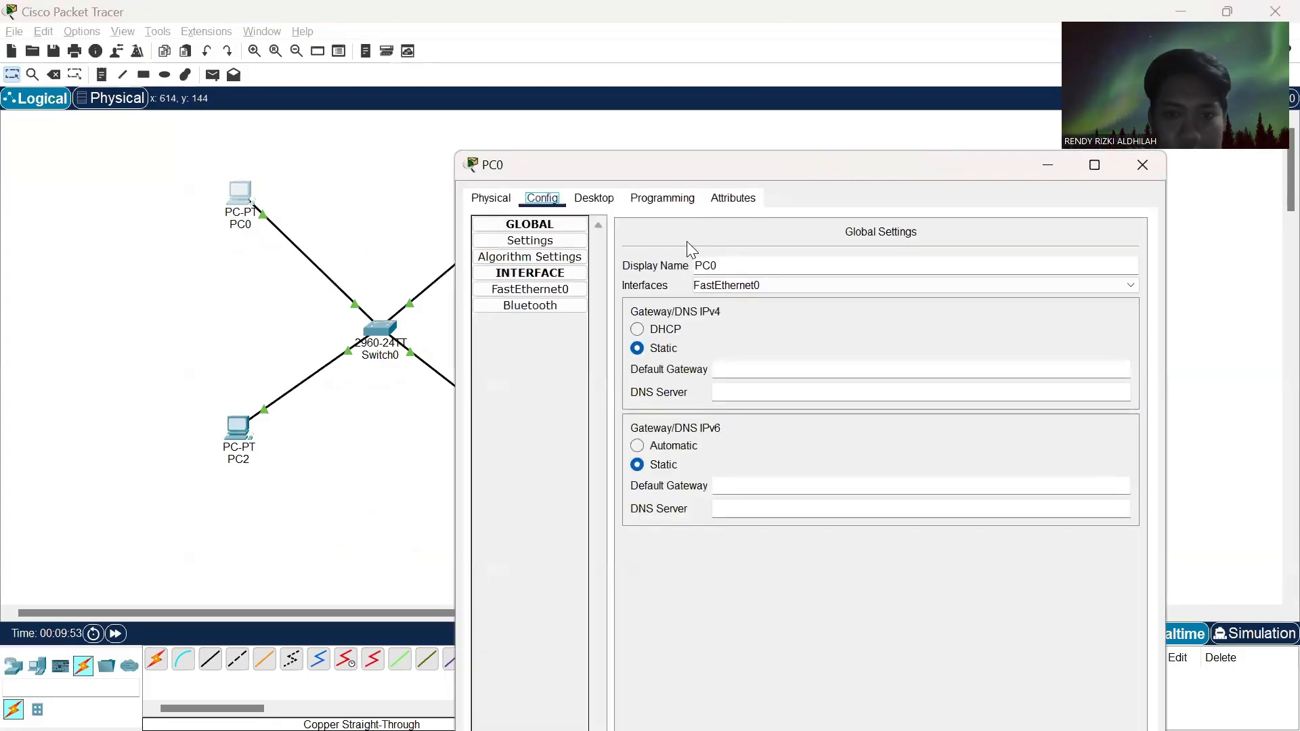
{"action": "left_click", "coordinate": [594, 199]}
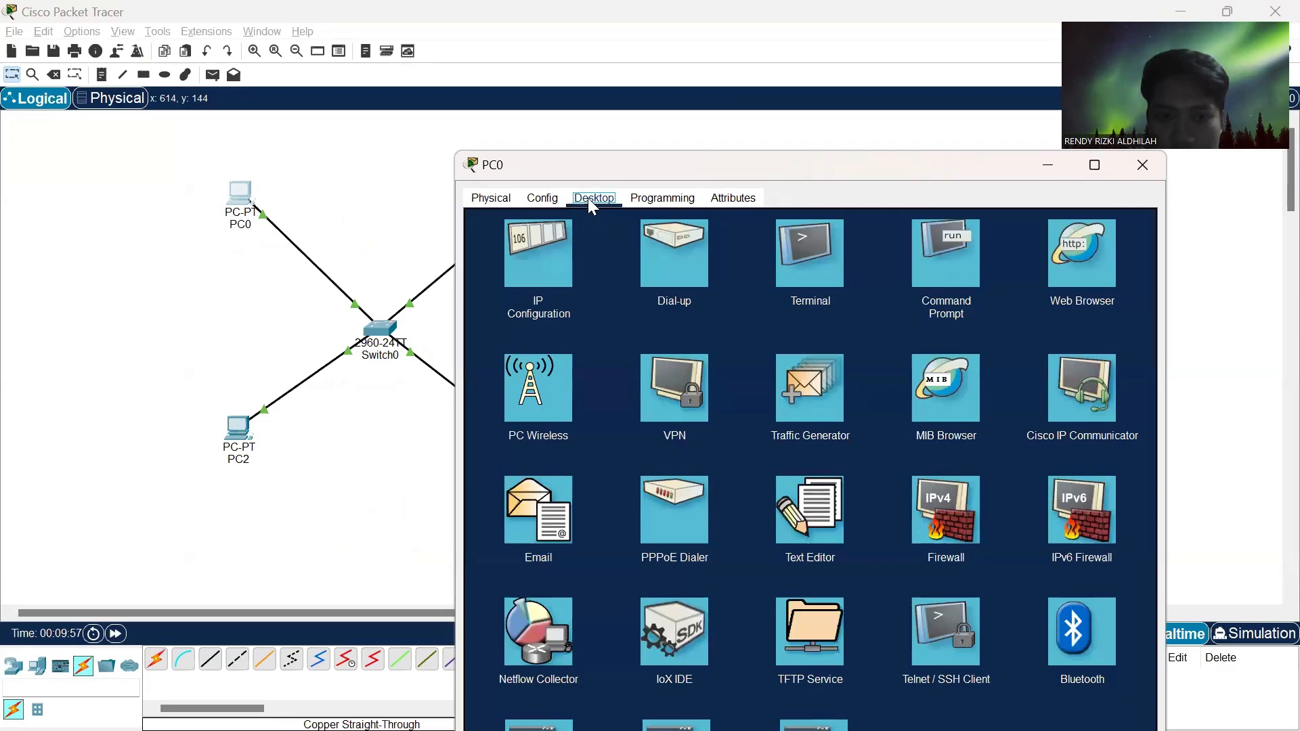
{"action": "left_click", "coordinate": [944, 257]}
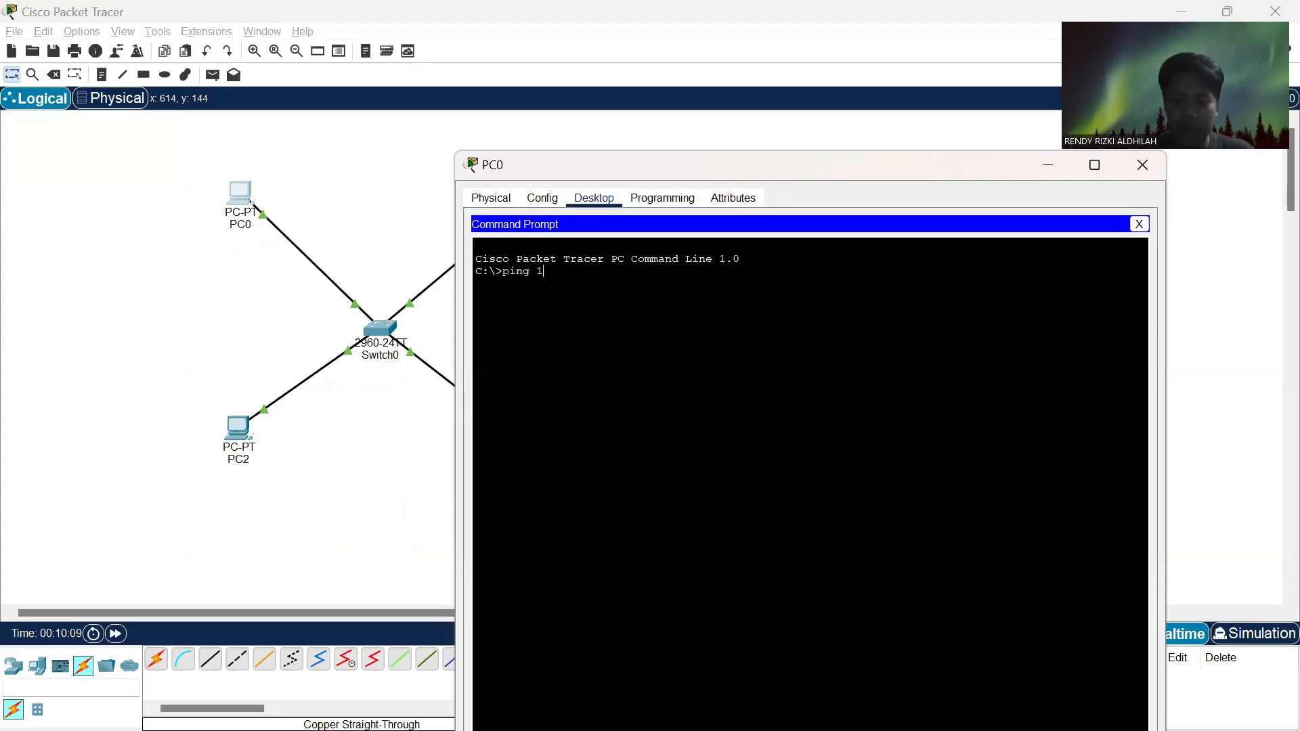
{"action": "type", "text": ".16"}
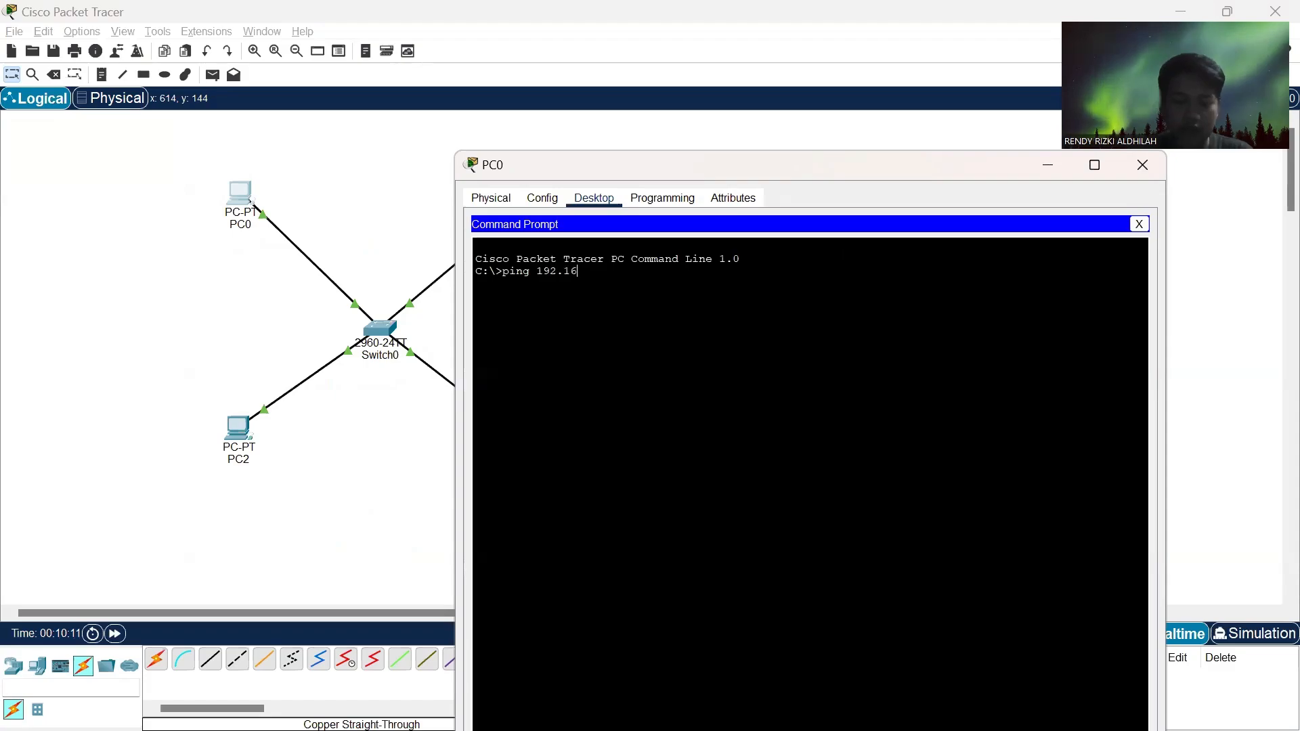
{"action": "type", "text": "8"}
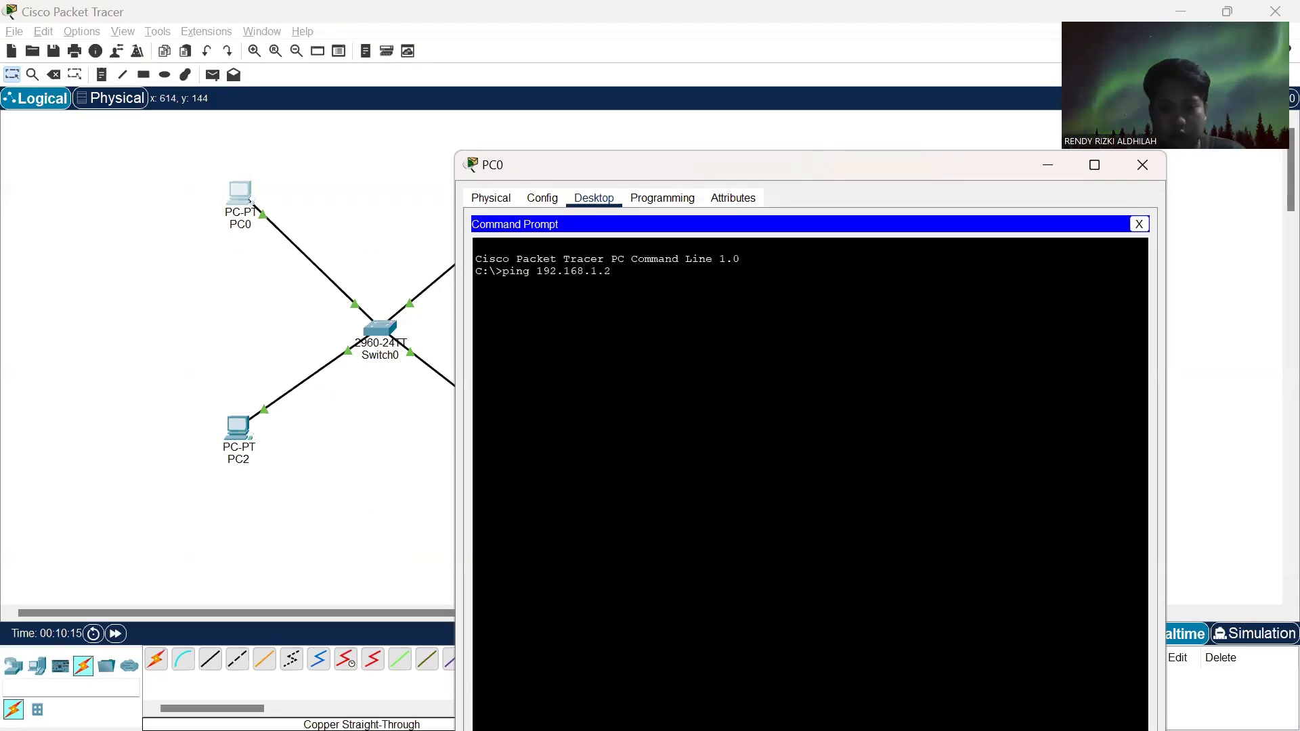
{"action": "type", "text": ".1.2"}
{"action": "key", "text": "Return"}
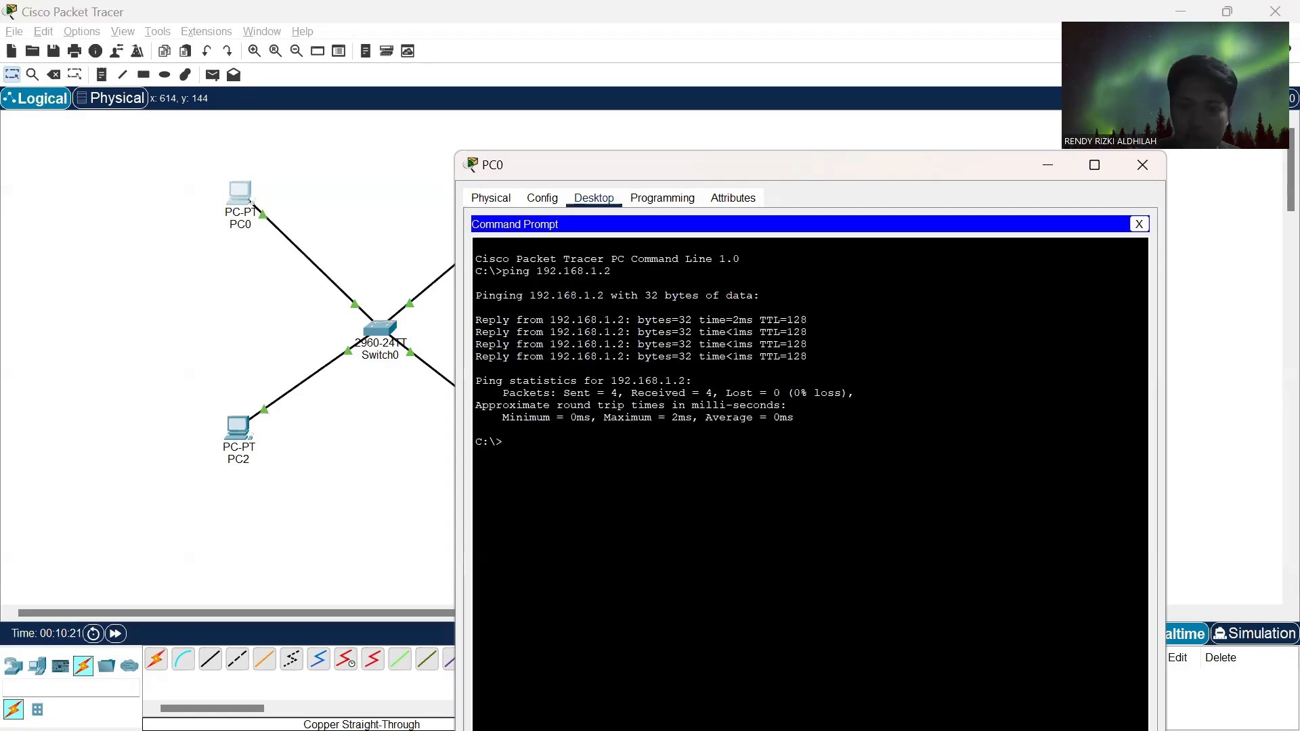
- Ping 192.168.1.3 and 192.168.1.4 from PC0 and move its window so the complete ping output can be read
{"action": "key", "text": "Up"}
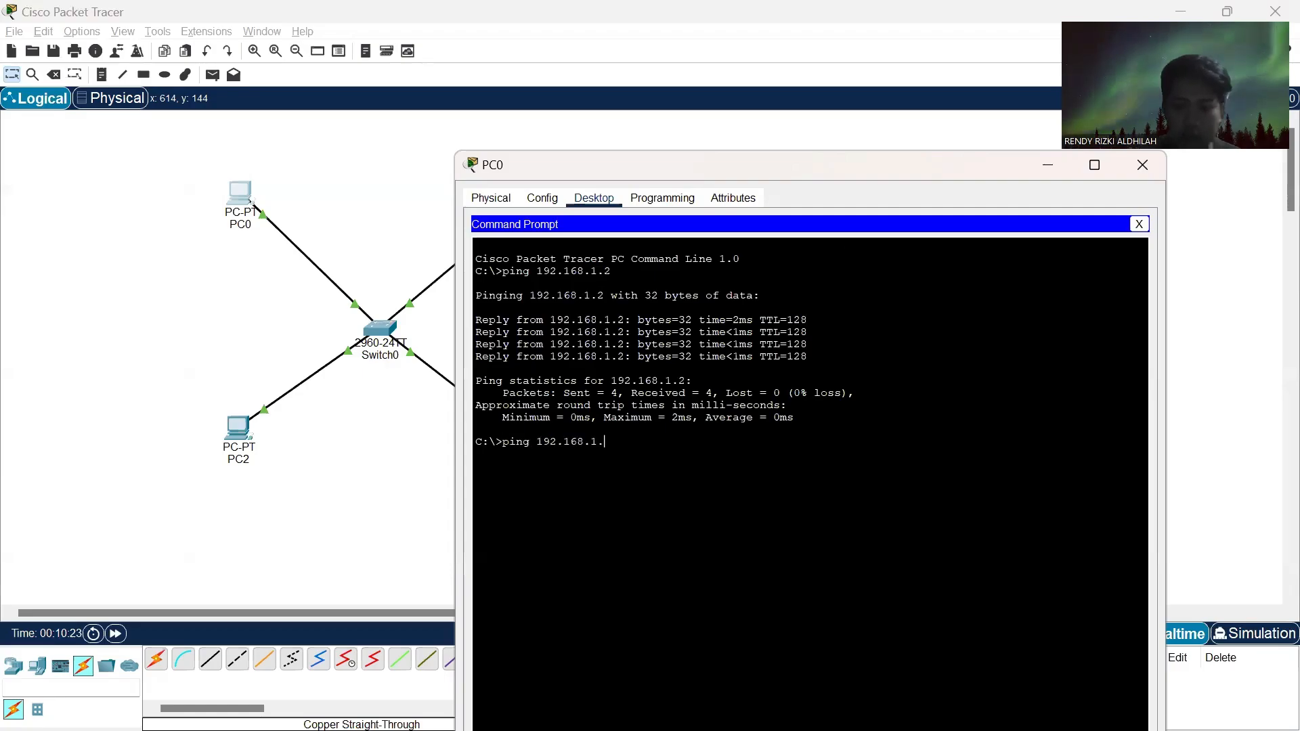
{"action": "key", "text": "Return"}
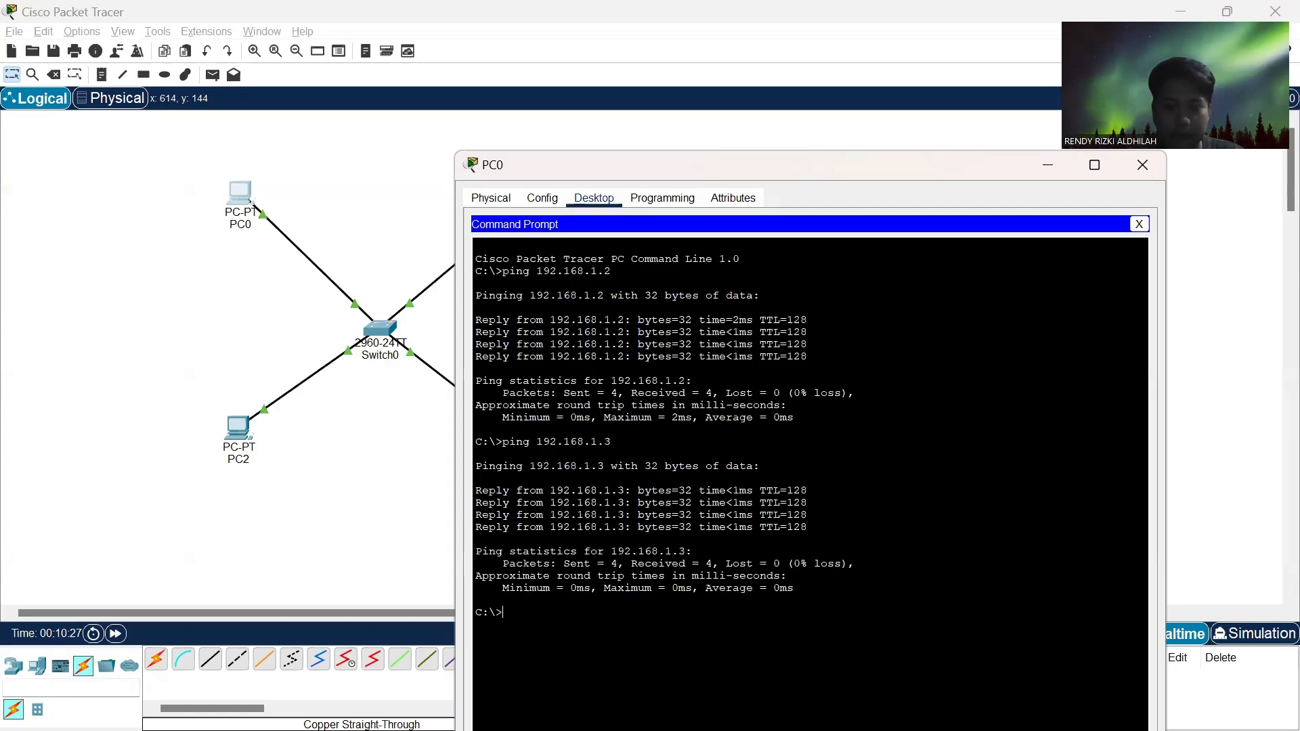
{"action": "key", "text": "Up"}
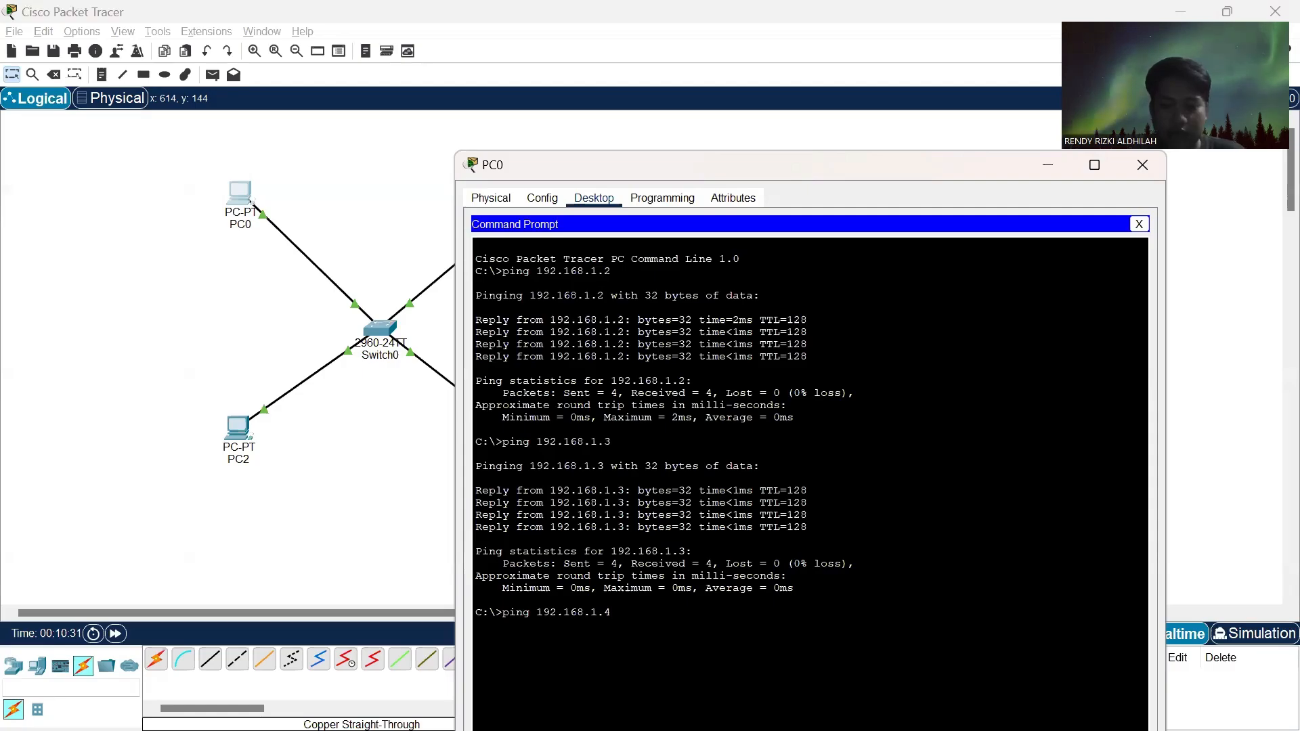
{"action": "key", "text": "Return"}
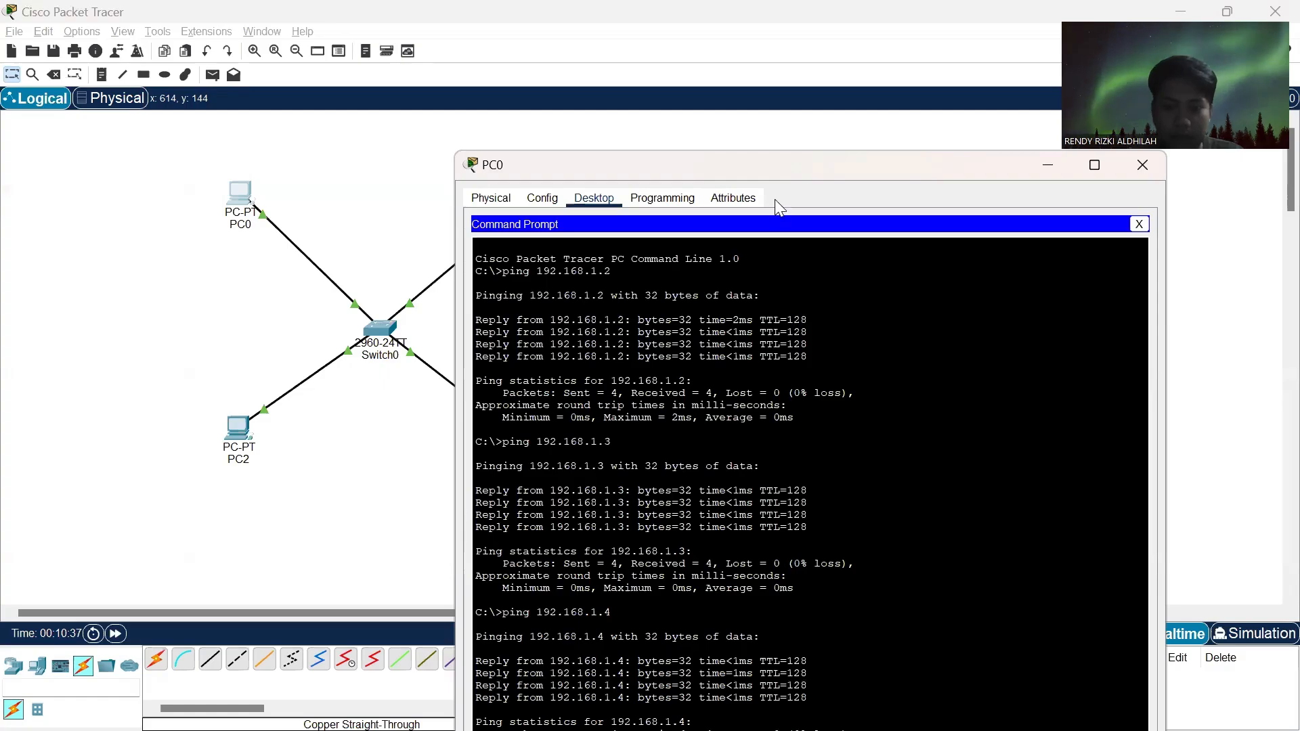
{"action": "left_click_drag", "start_coordinate": [782, 155], "coordinate": [653, 90]}
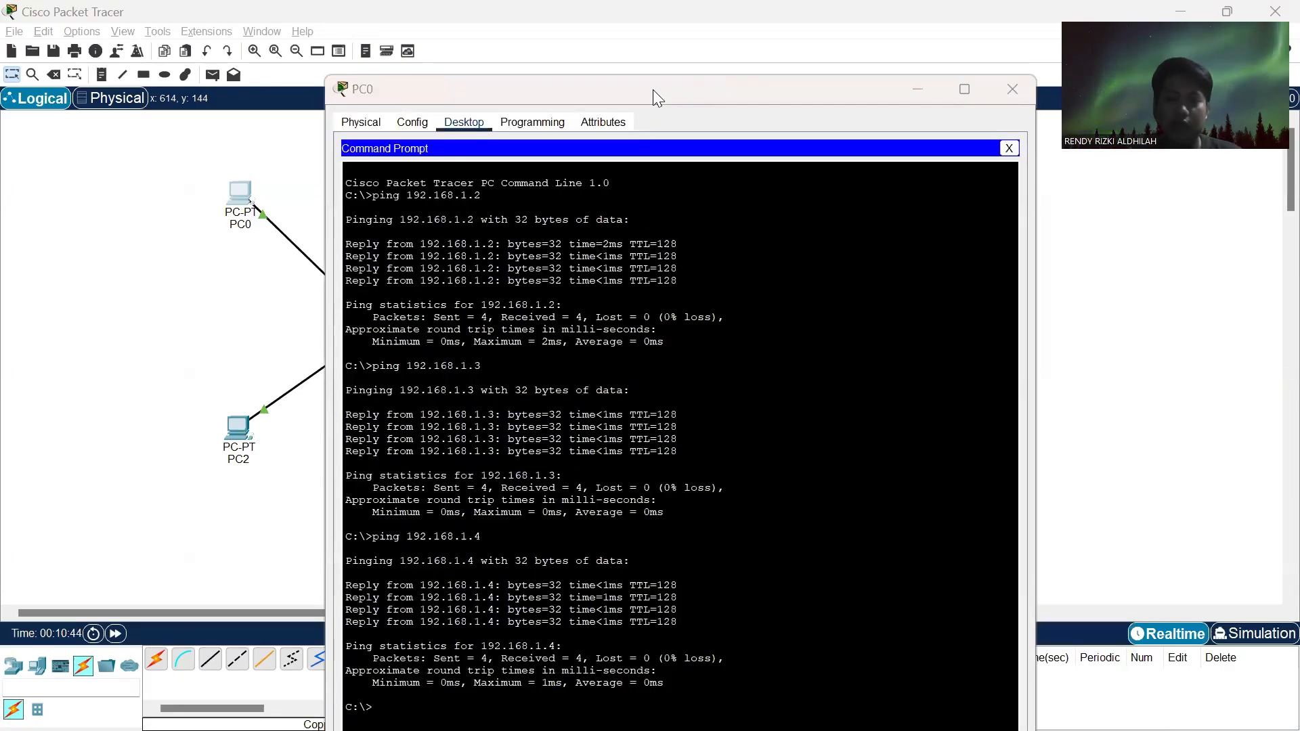
- Review the HTTP server task on the Tugas.3 assignment page in Chrome and return to the Cisco Packet Tracer workspace
{"action": "key", "text": "alt+Tab"}
{"action": "key", "text": "alt+Tab"}
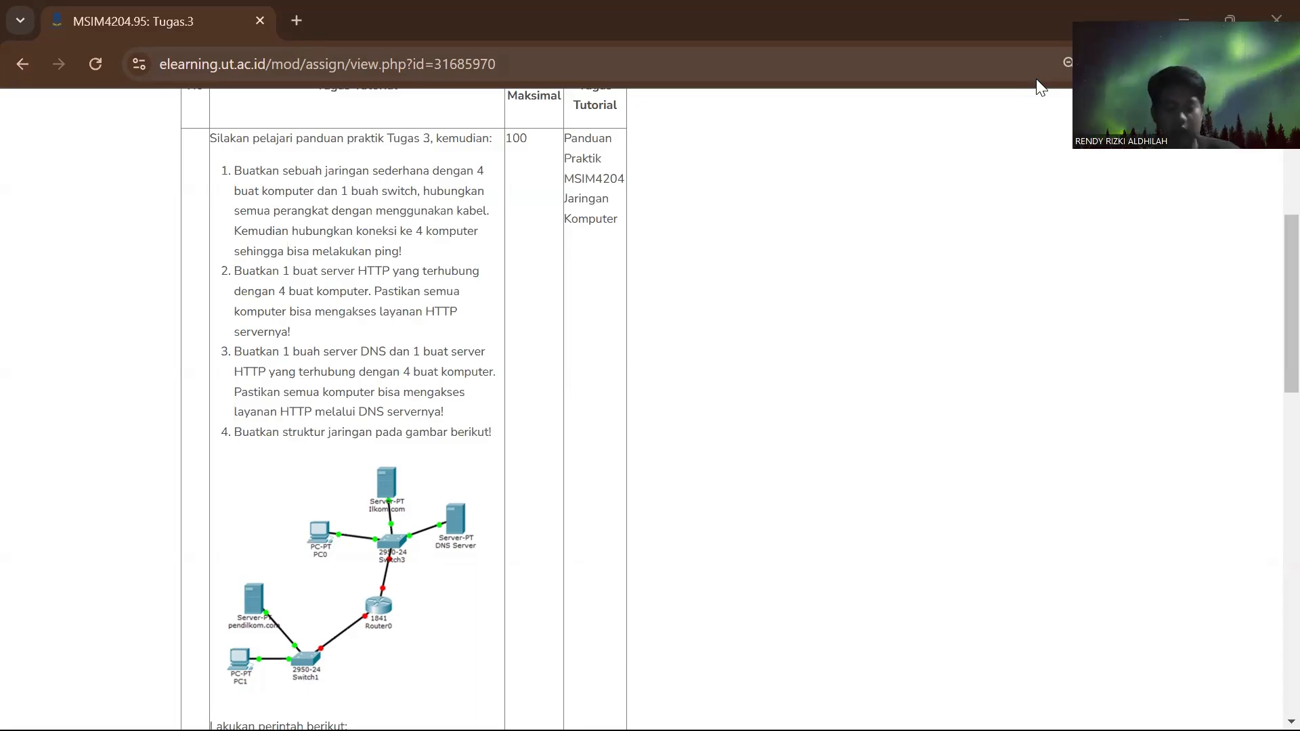
{"action": "key", "text": "alt+Tab"}
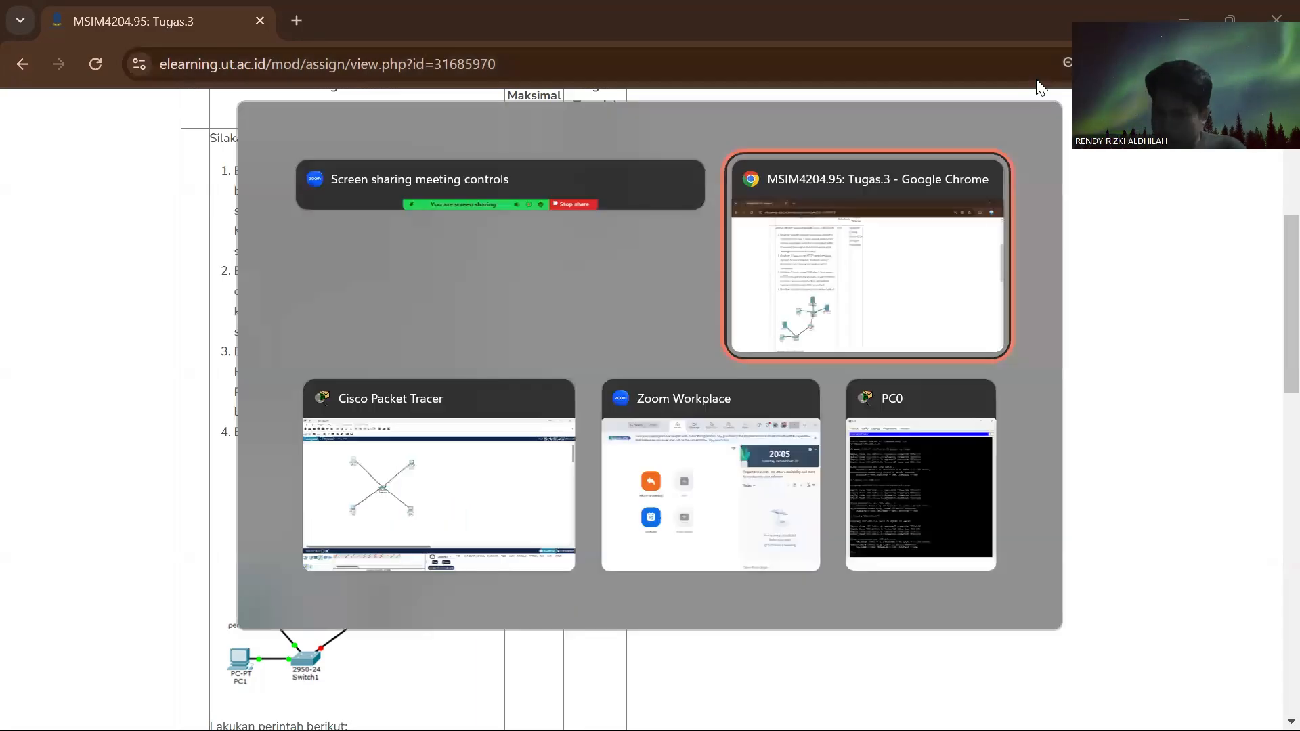
{"action": "key", "text": "alt+Tab"}
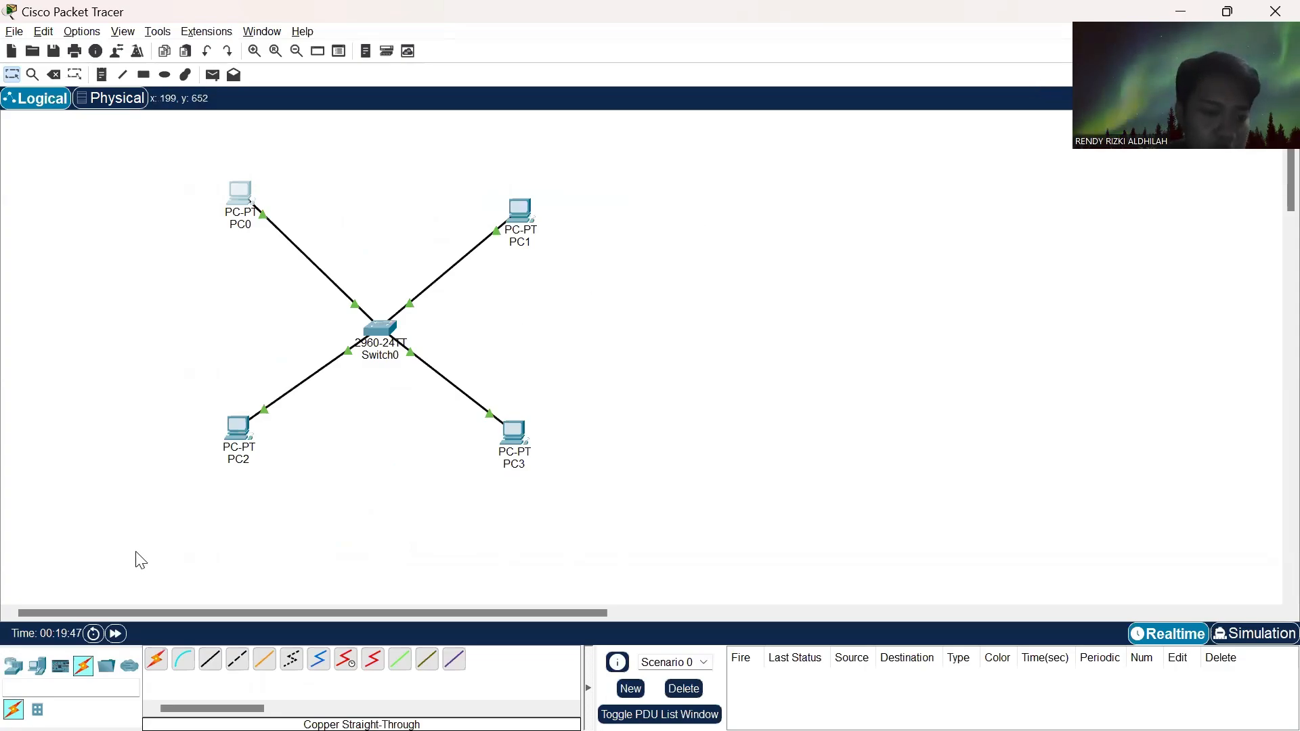
- Place a Server-PT device above the switch between PC0 and PC1 and rename it HTTP
{"action": "left_click", "coordinate": [39, 671]}
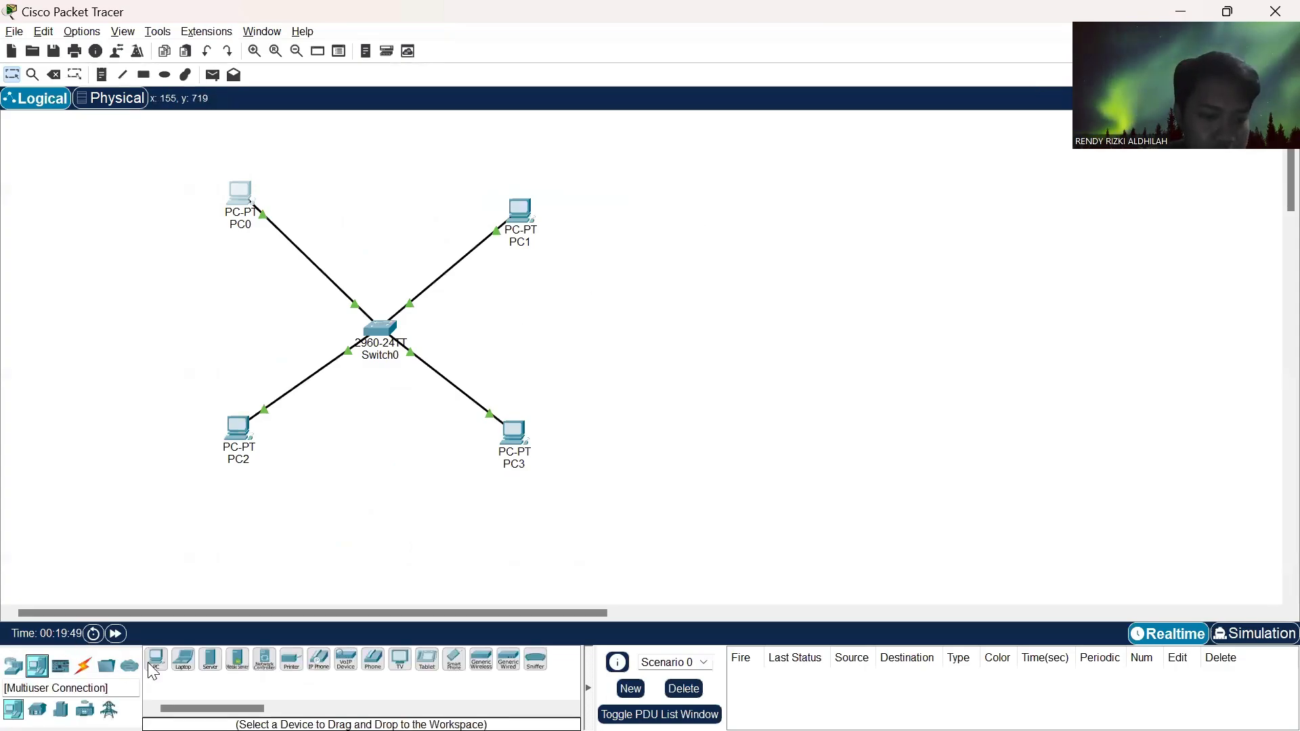
{"action": "left_click", "coordinate": [210, 667]}
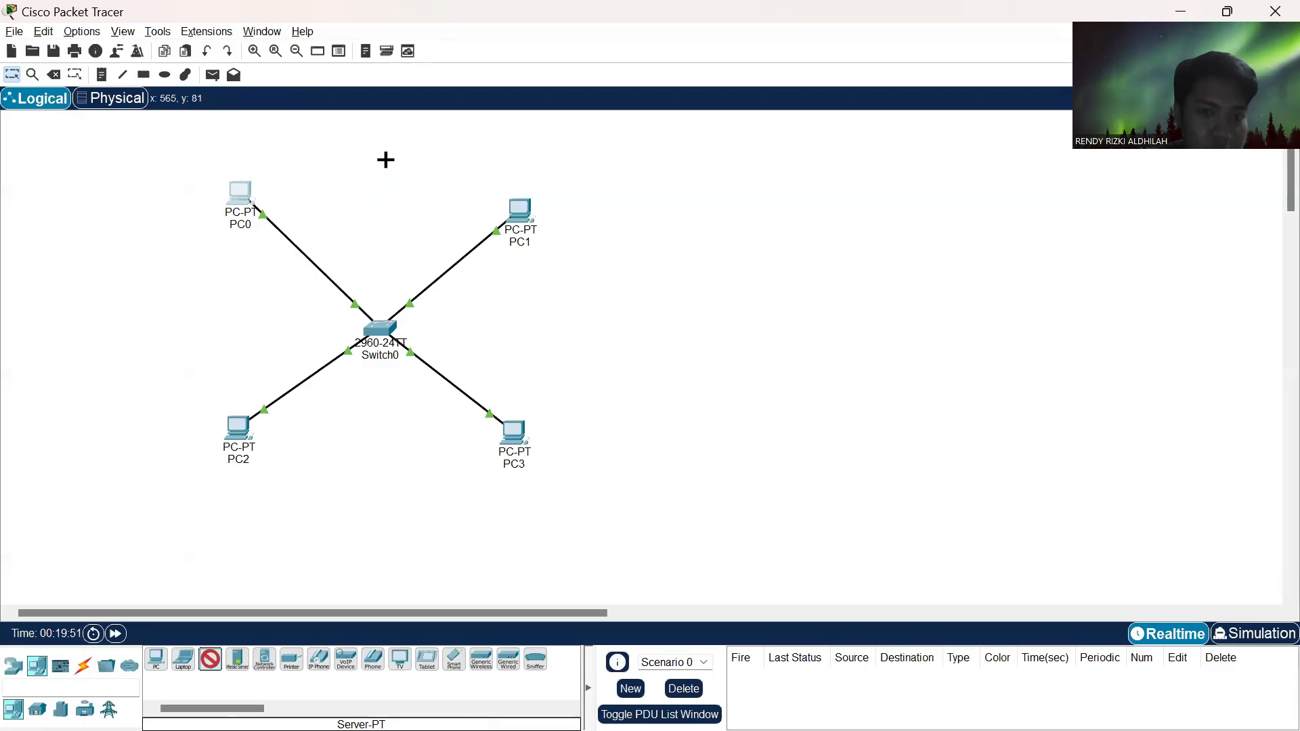
{"action": "left_click", "coordinate": [387, 144]}
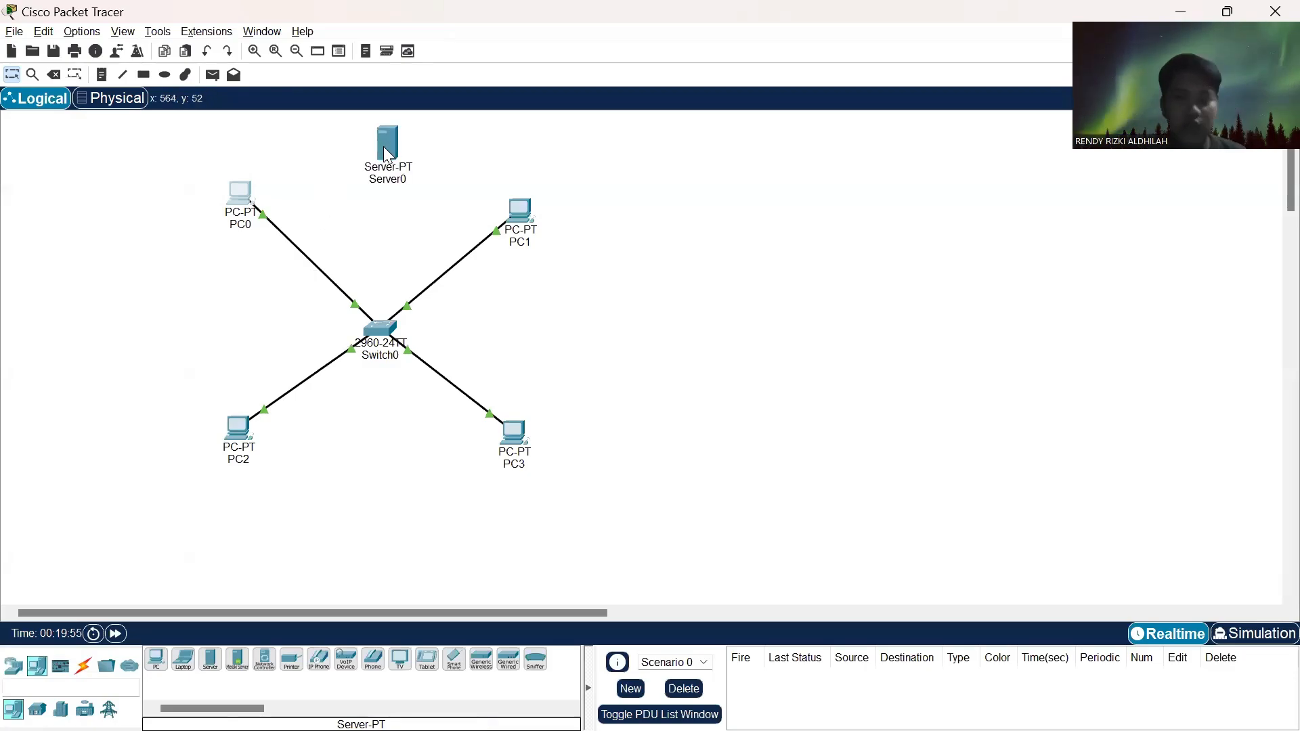
{"action": "left_click", "coordinate": [400, 180]}
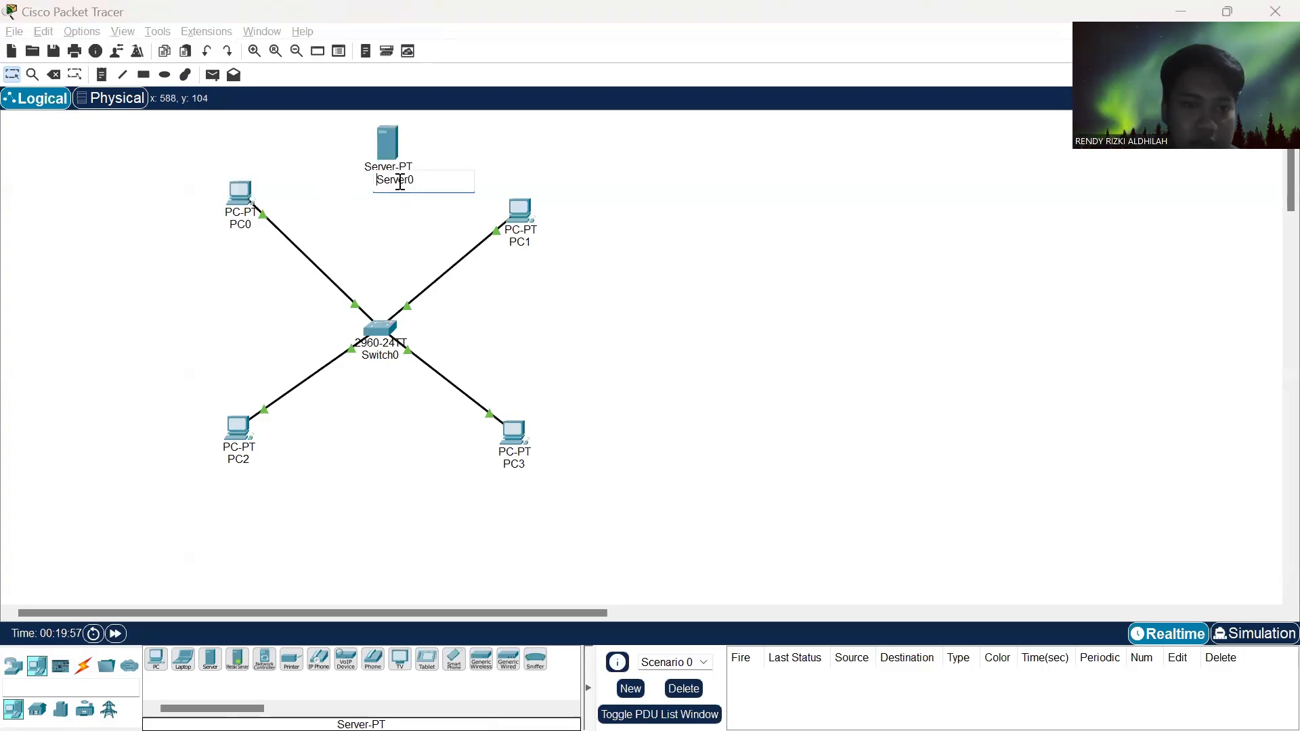
{"action": "double_click", "coordinate": [400, 181]}
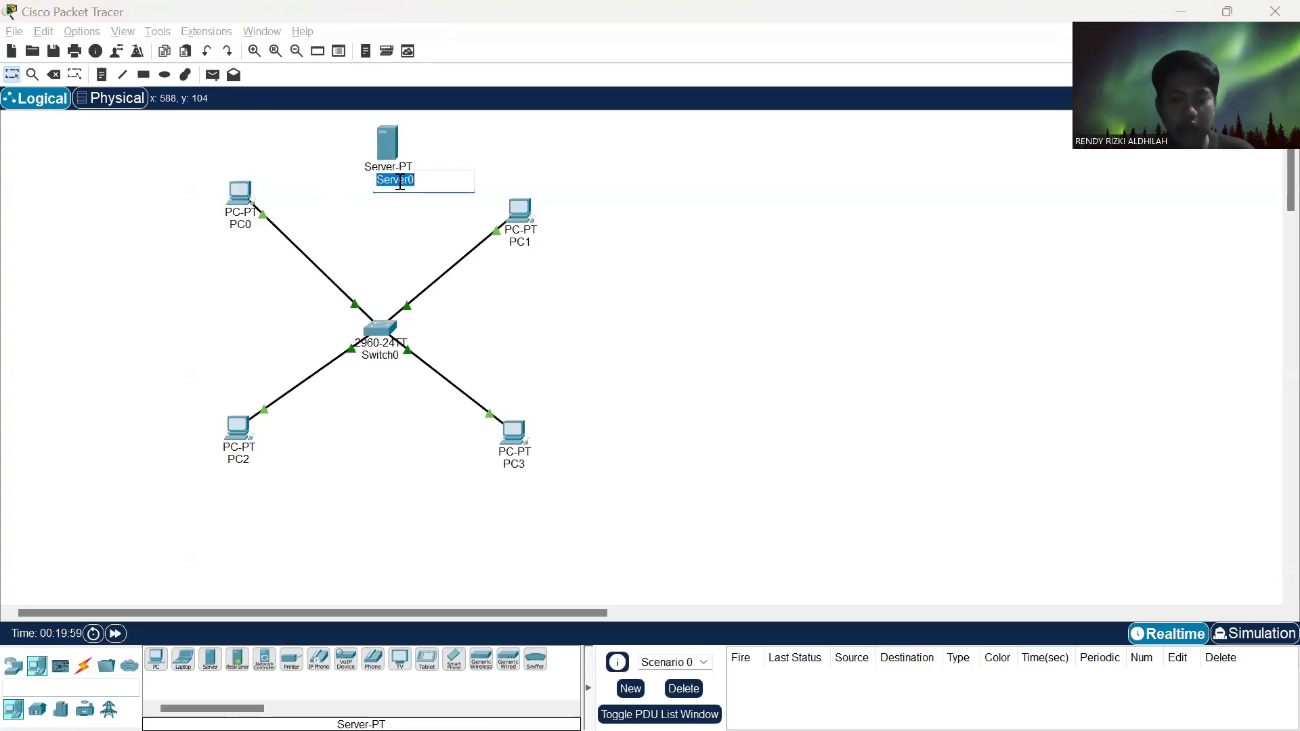
{"action": "type", "text": "h"}
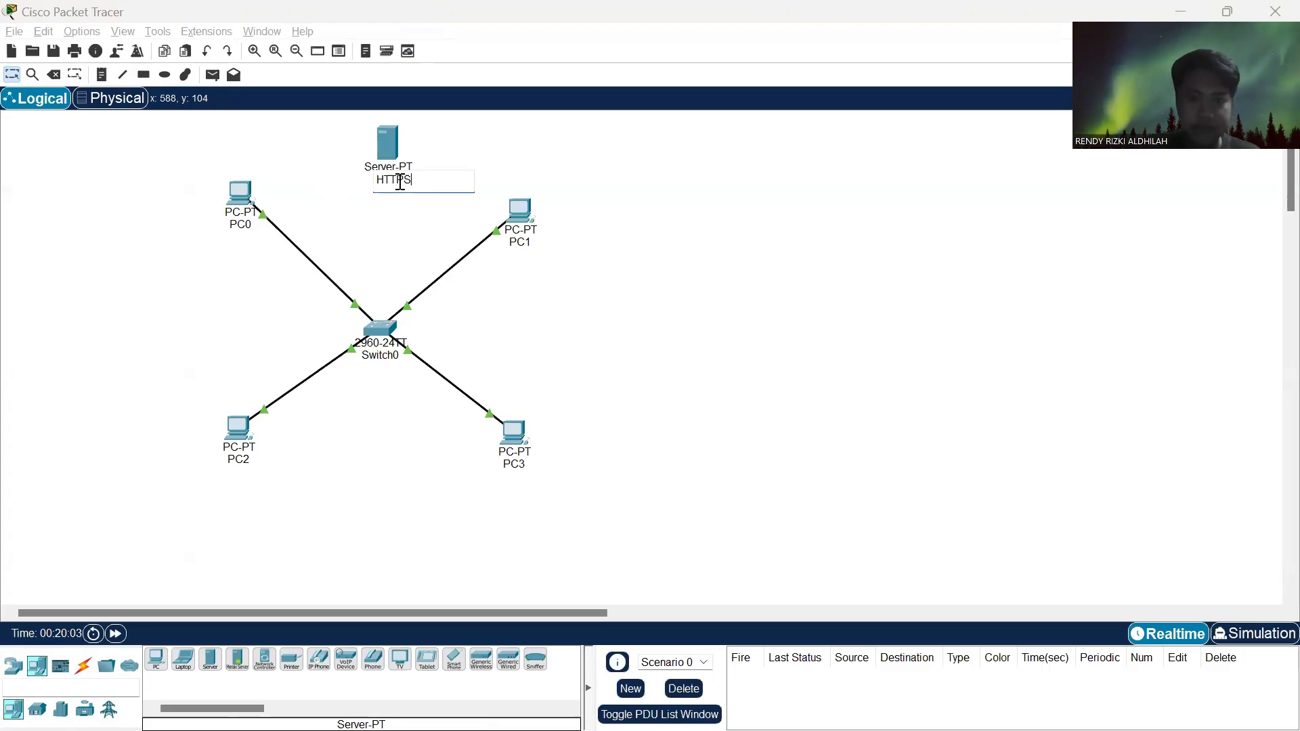
{"action": "left_click", "coordinate": [584, 307]}
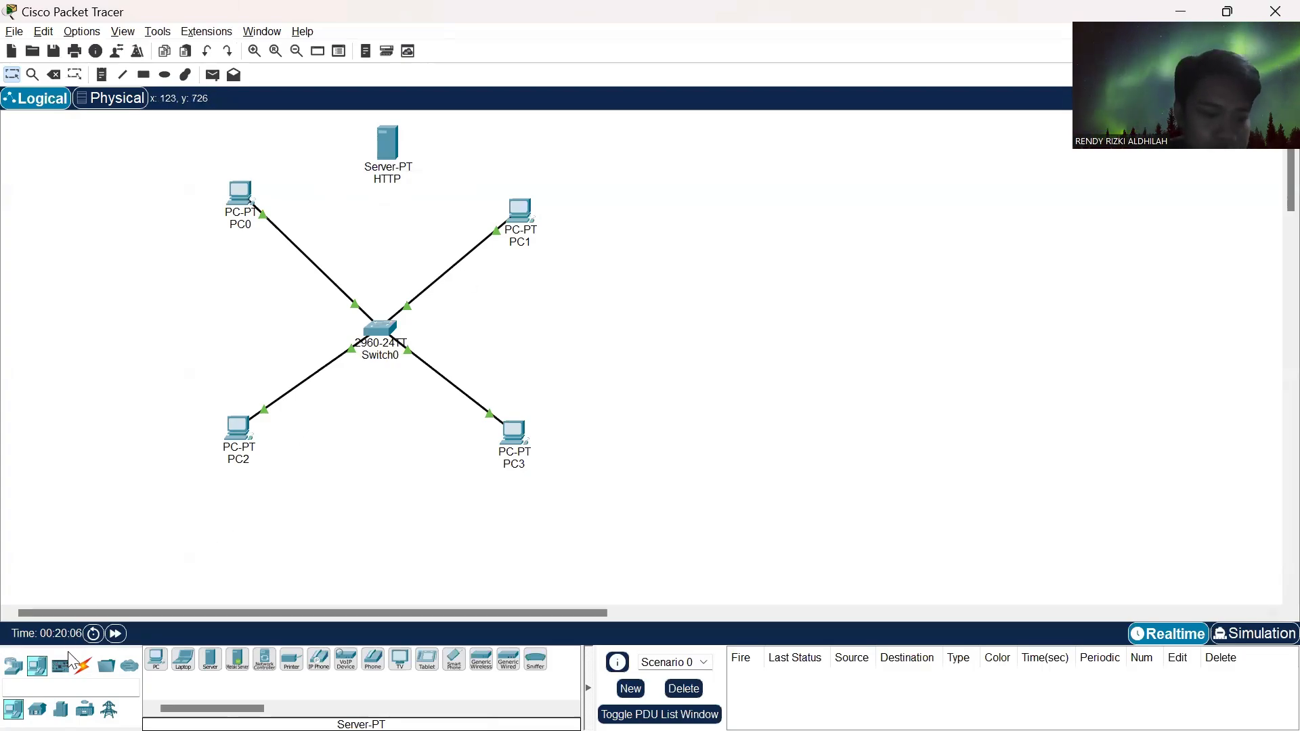
- Cable the HTTP server to Switch0 with an automatically chosen connection and align the server directly above the switch
{"action": "left_click", "coordinate": [83, 667]}
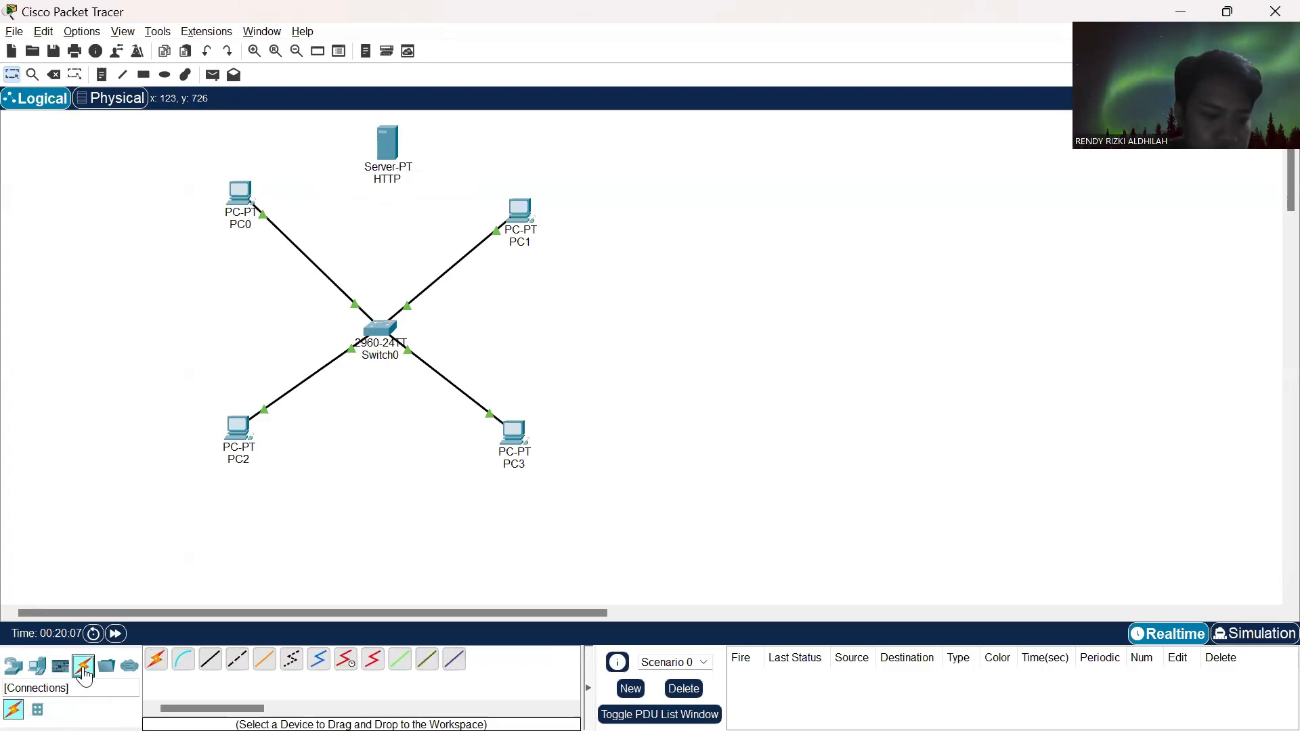
{"action": "left_click", "coordinate": [157, 669]}
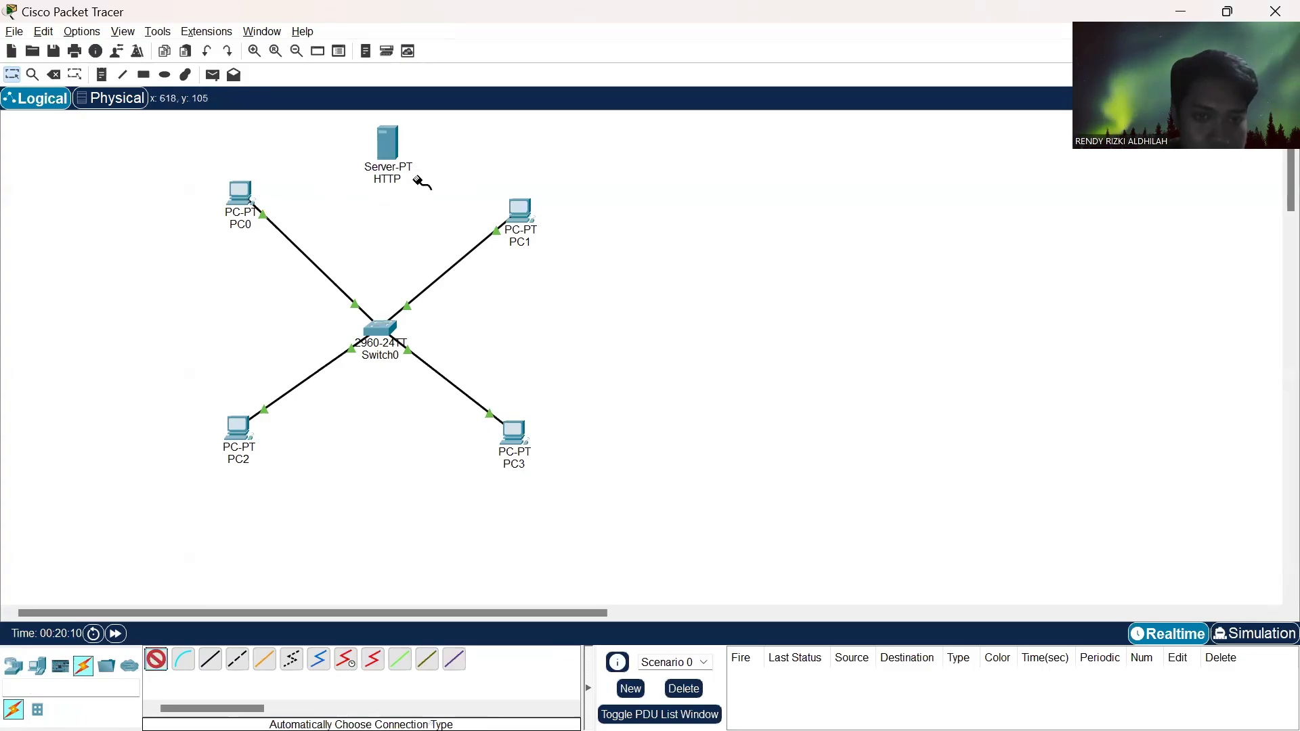
{"action": "left_click", "coordinate": [387, 143]}
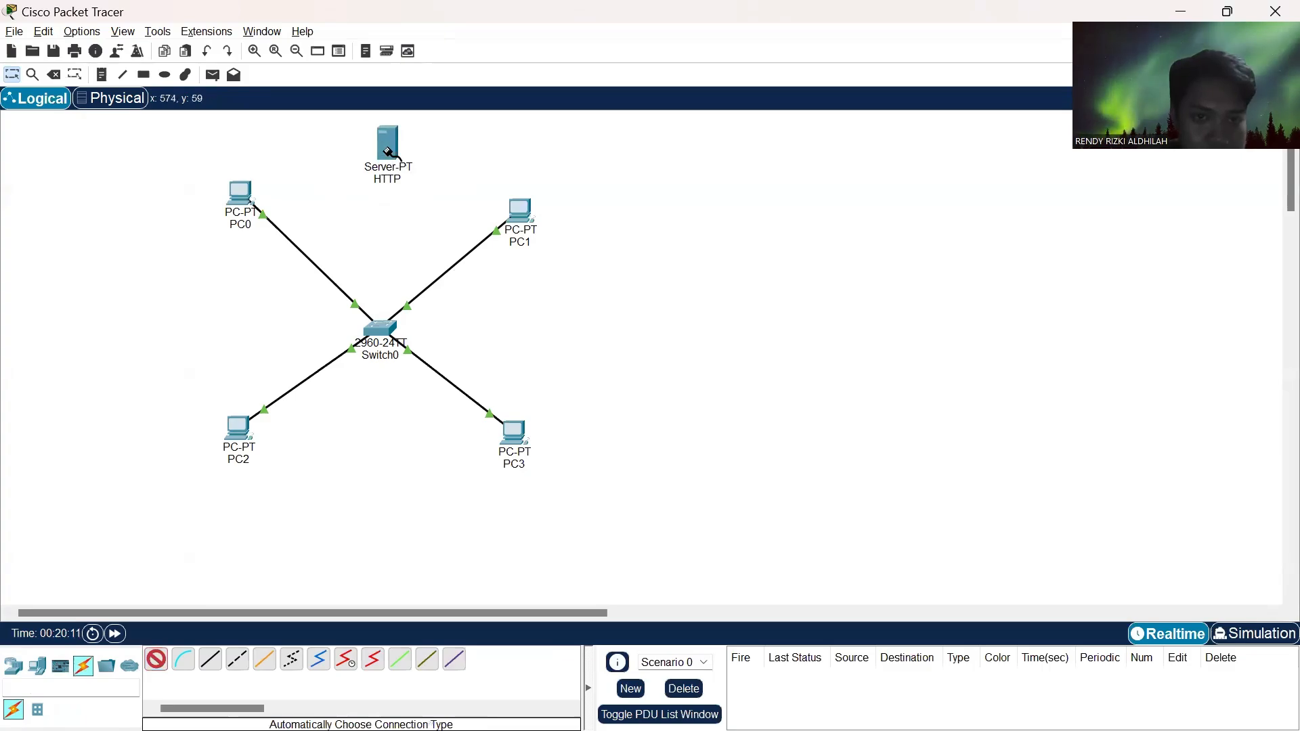
{"action": "left_click", "coordinate": [382, 333]}
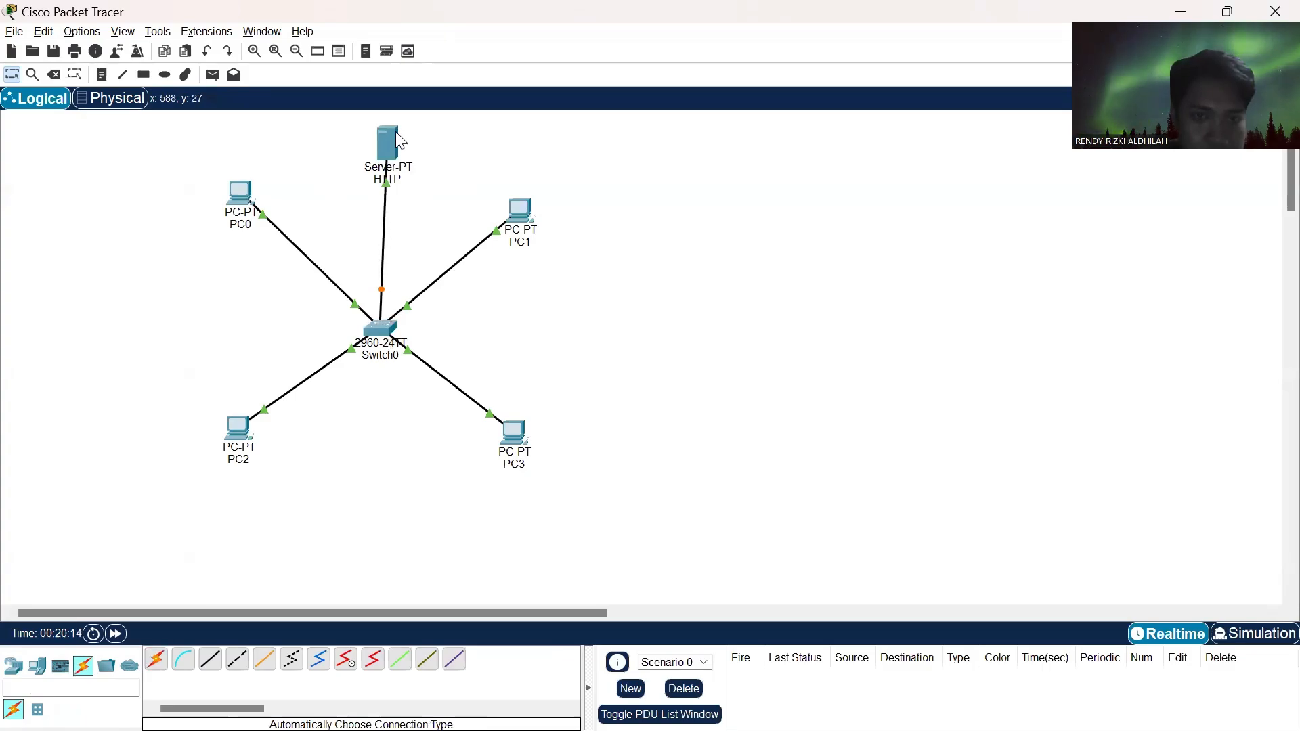
{"action": "left_click_drag", "start_coordinate": [391, 142], "coordinate": [386, 144]}
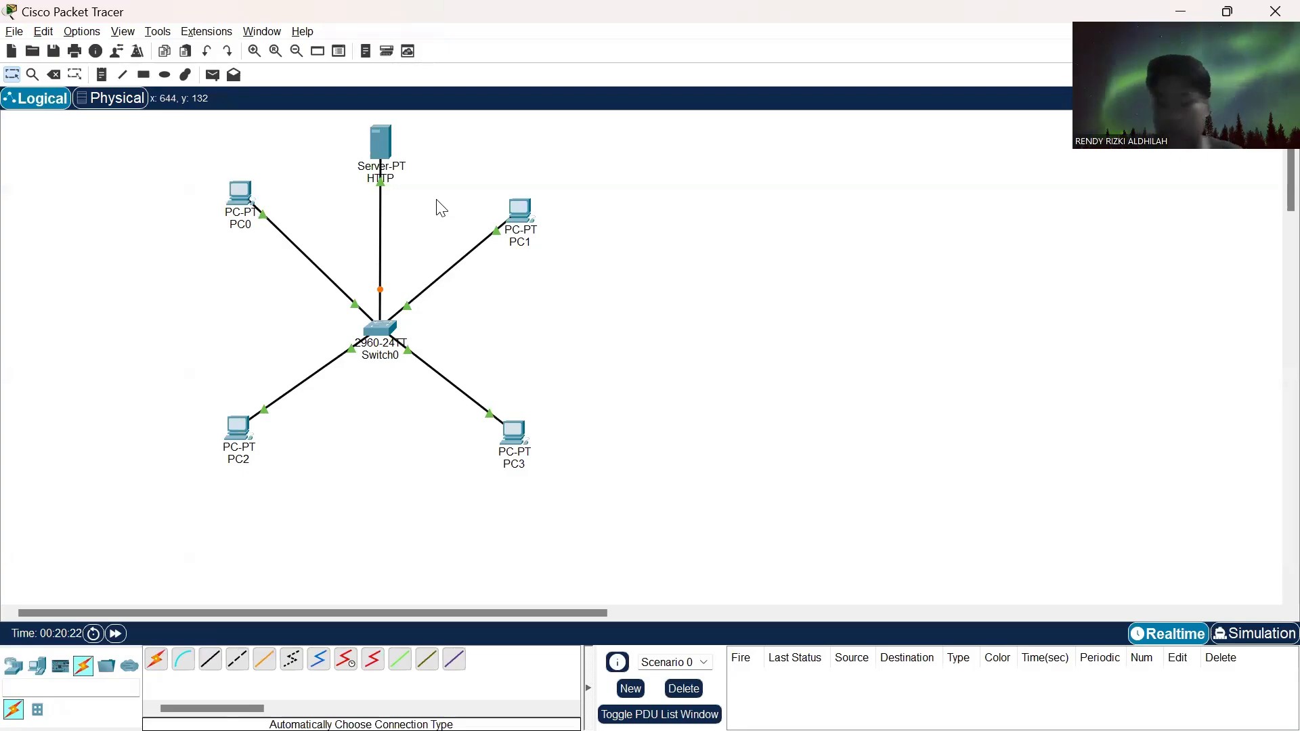
- Assign the HTTP server's FastEthernet0 the static IPv4 address 192.168.1.100 with subnet mask 255.255.255.0 and close its configuration
{"action": "left_click", "coordinate": [380, 162]}
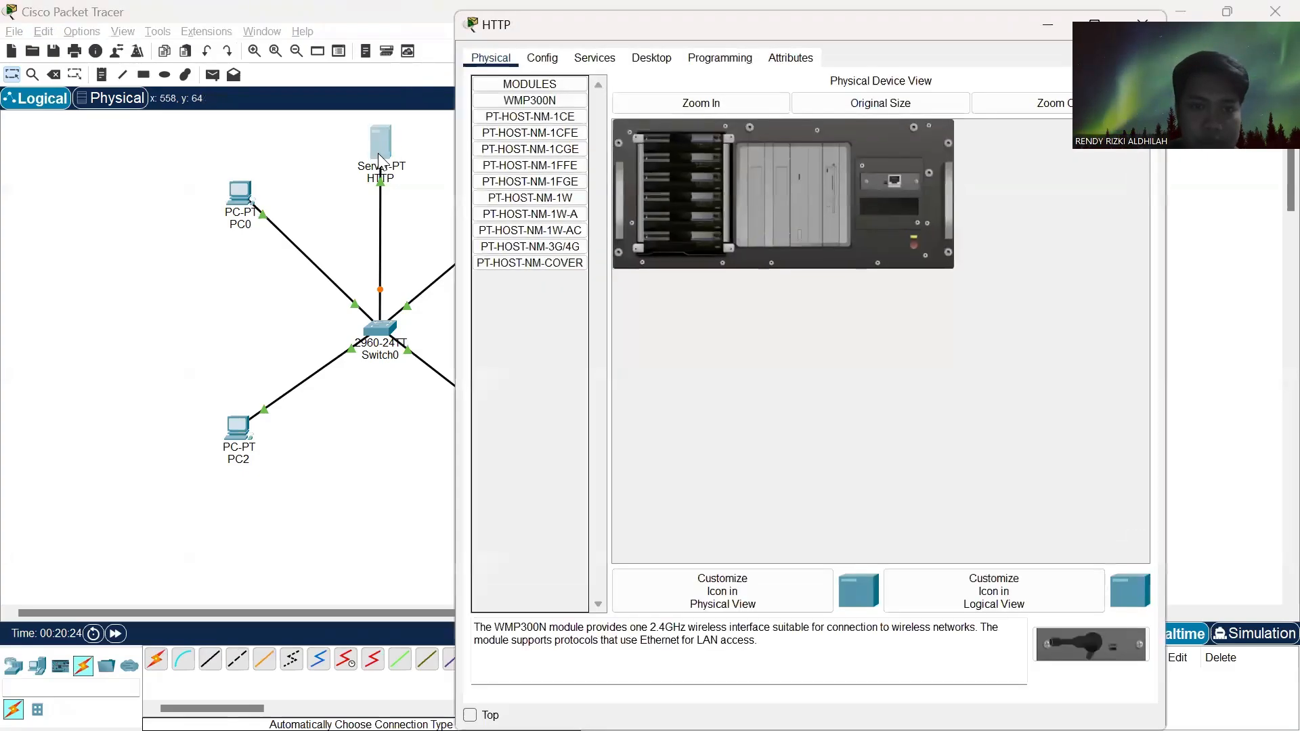
{"action": "left_click", "coordinate": [554, 60]}
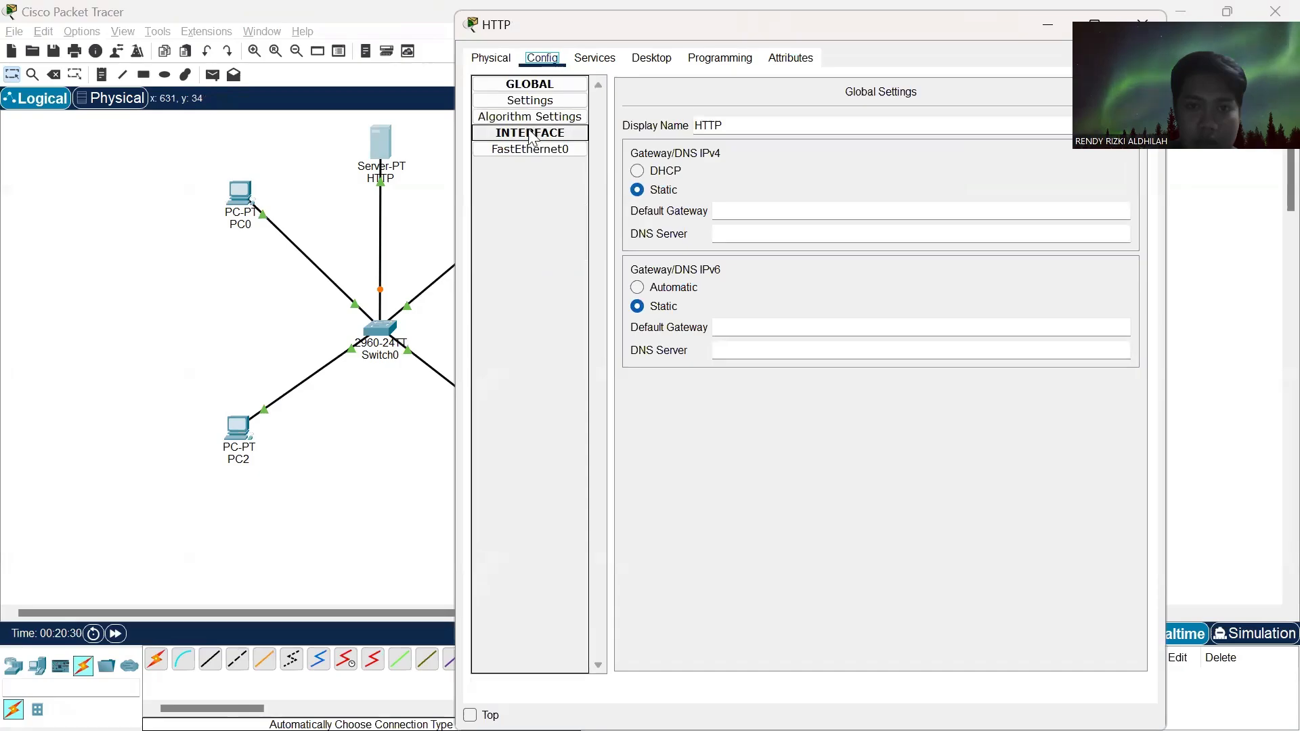
{"action": "left_click", "coordinate": [498, 59]}
{"action": "left_click", "coordinate": [537, 58]}
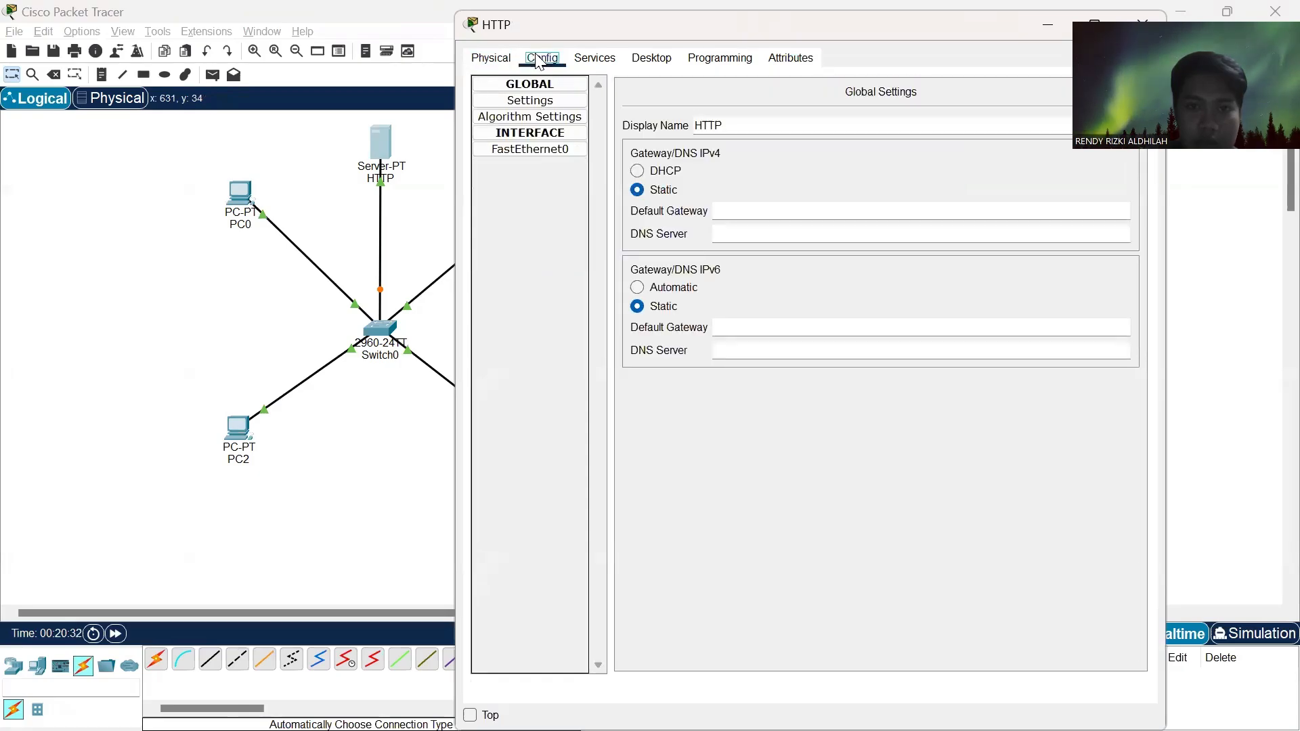
{"action": "left_click", "coordinate": [542, 152]}
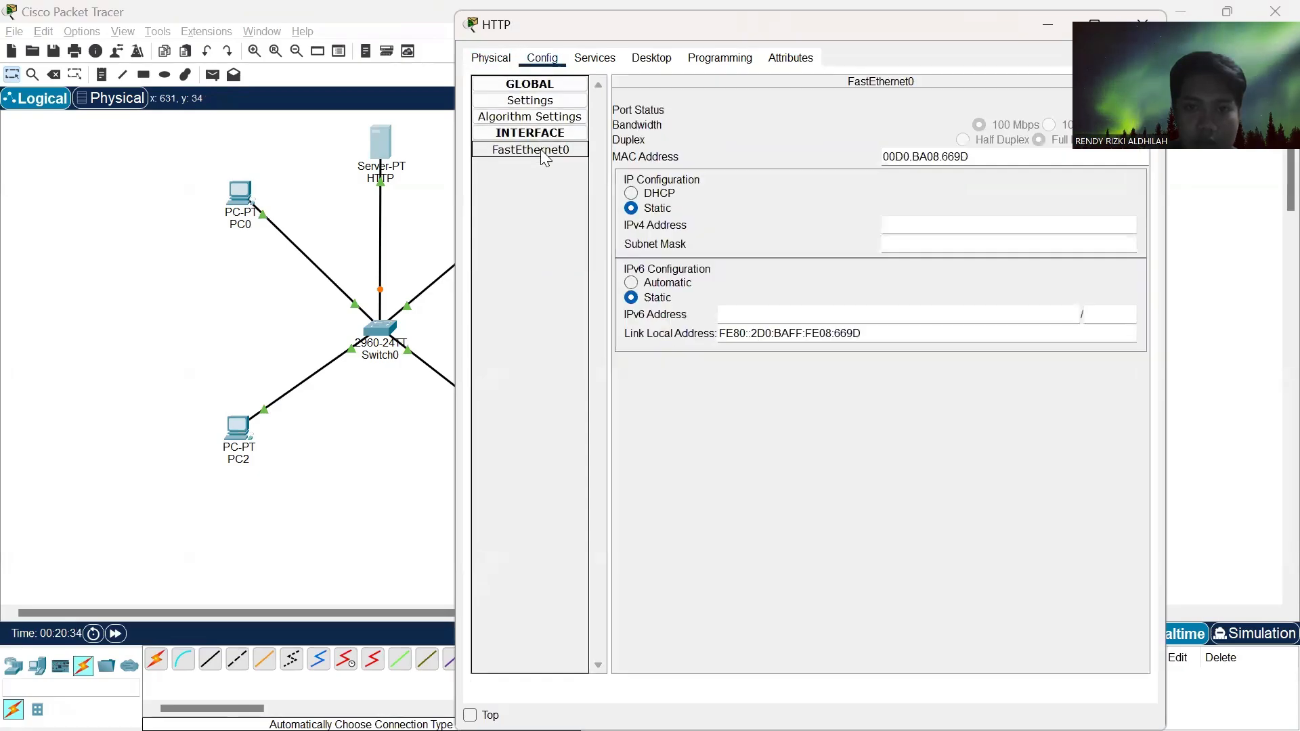
{"action": "left_click", "coordinate": [907, 222]}
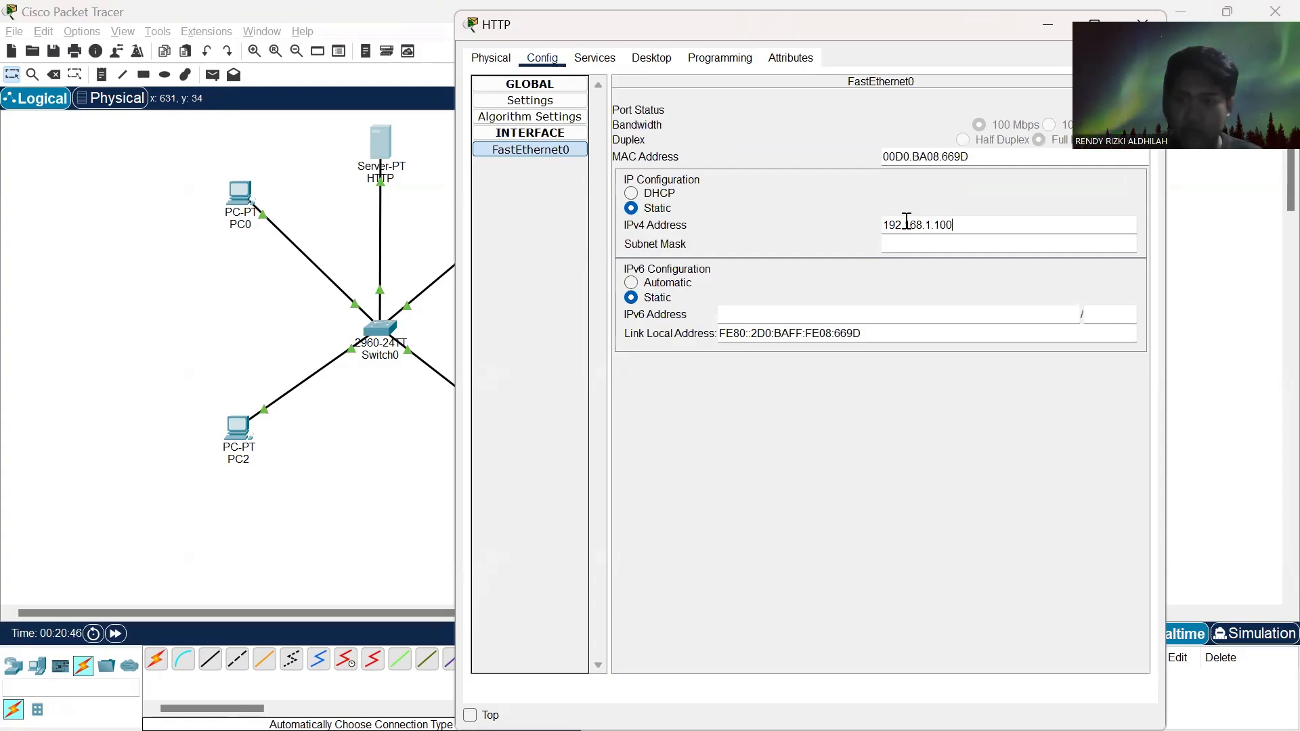
{"action": "left_click", "coordinate": [937, 244]}
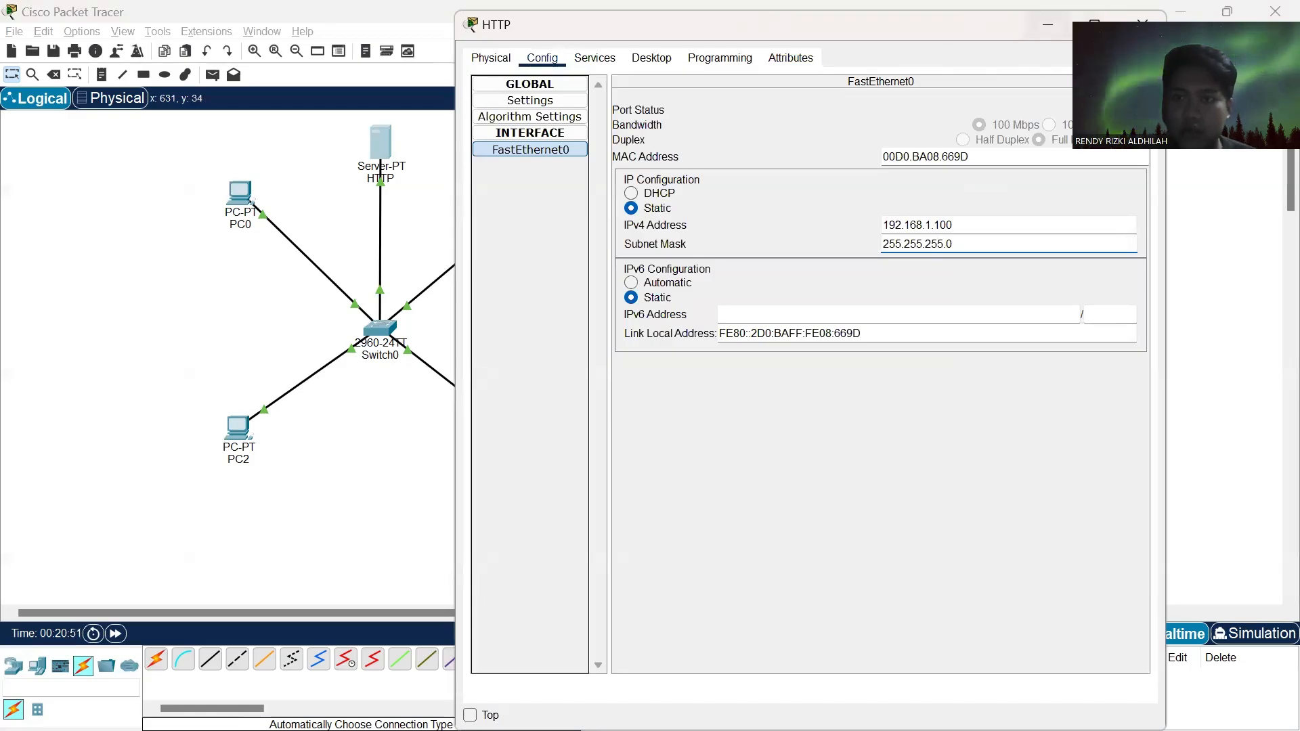
{"action": "left_click", "coordinate": [1143, 24]}
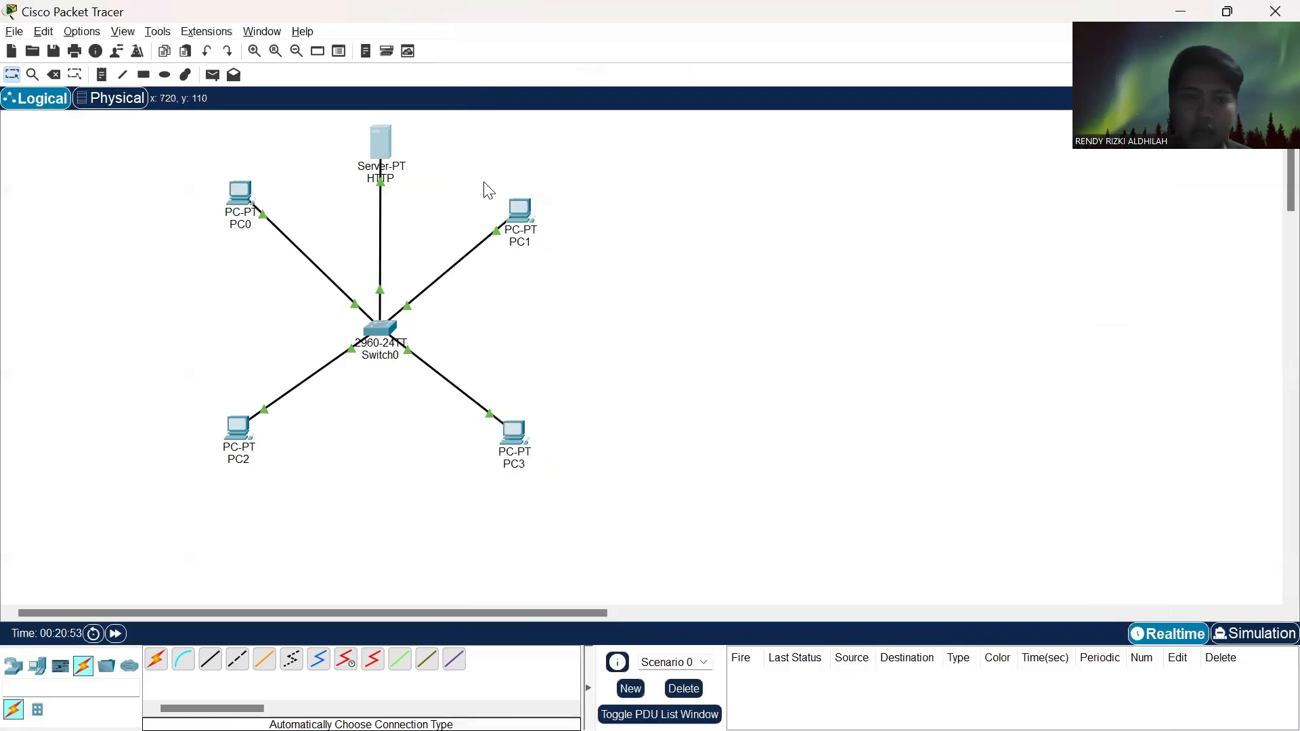
- Set the HTTP server's HTTP and HTTPS services to On and close its configuration
{"action": "left_click", "coordinate": [375, 153]}
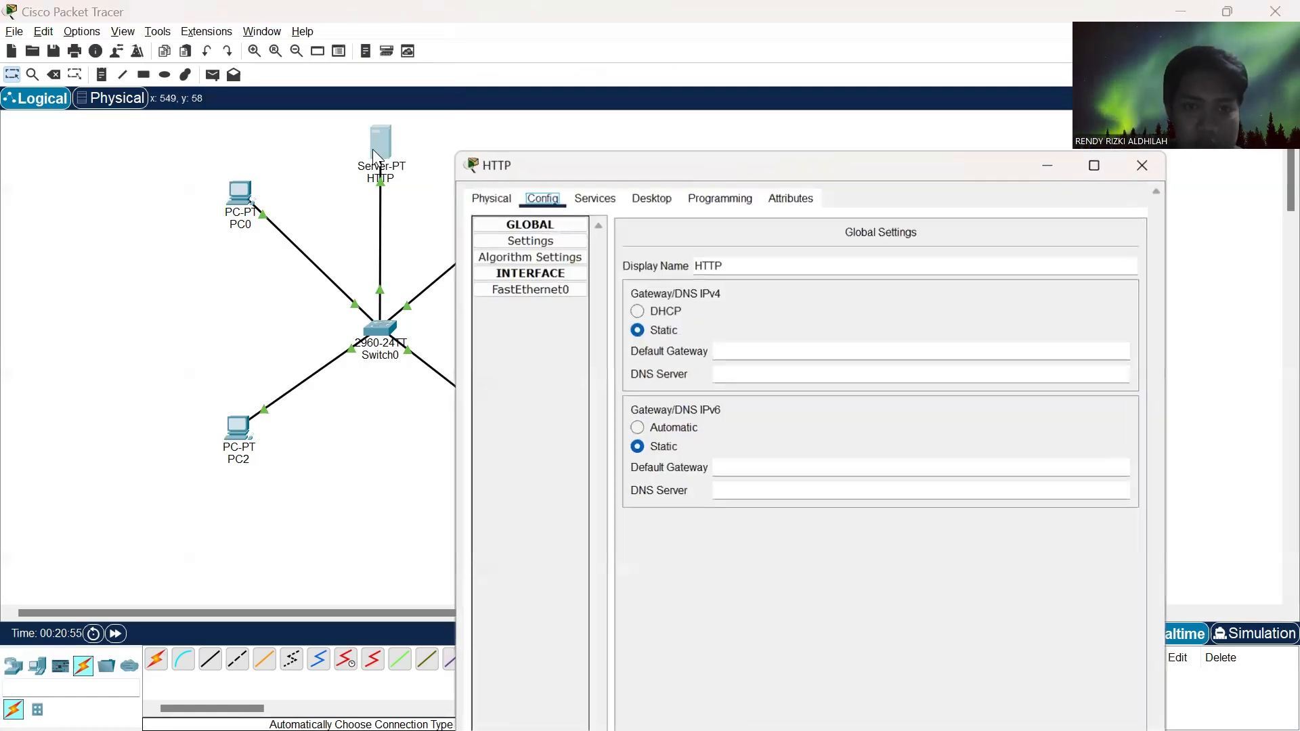
{"action": "left_click", "coordinate": [596, 198]}
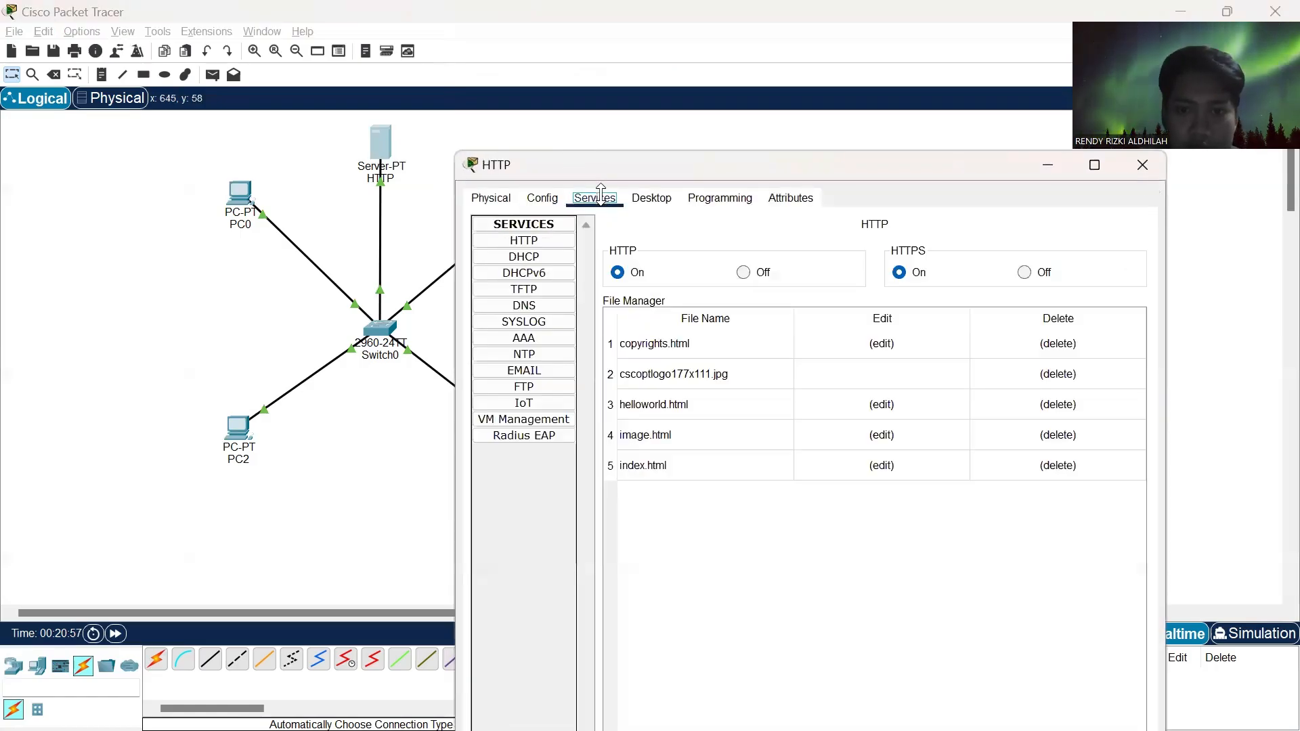
{"action": "left_click", "coordinate": [639, 271]}
{"action": "left_click", "coordinate": [903, 273]}
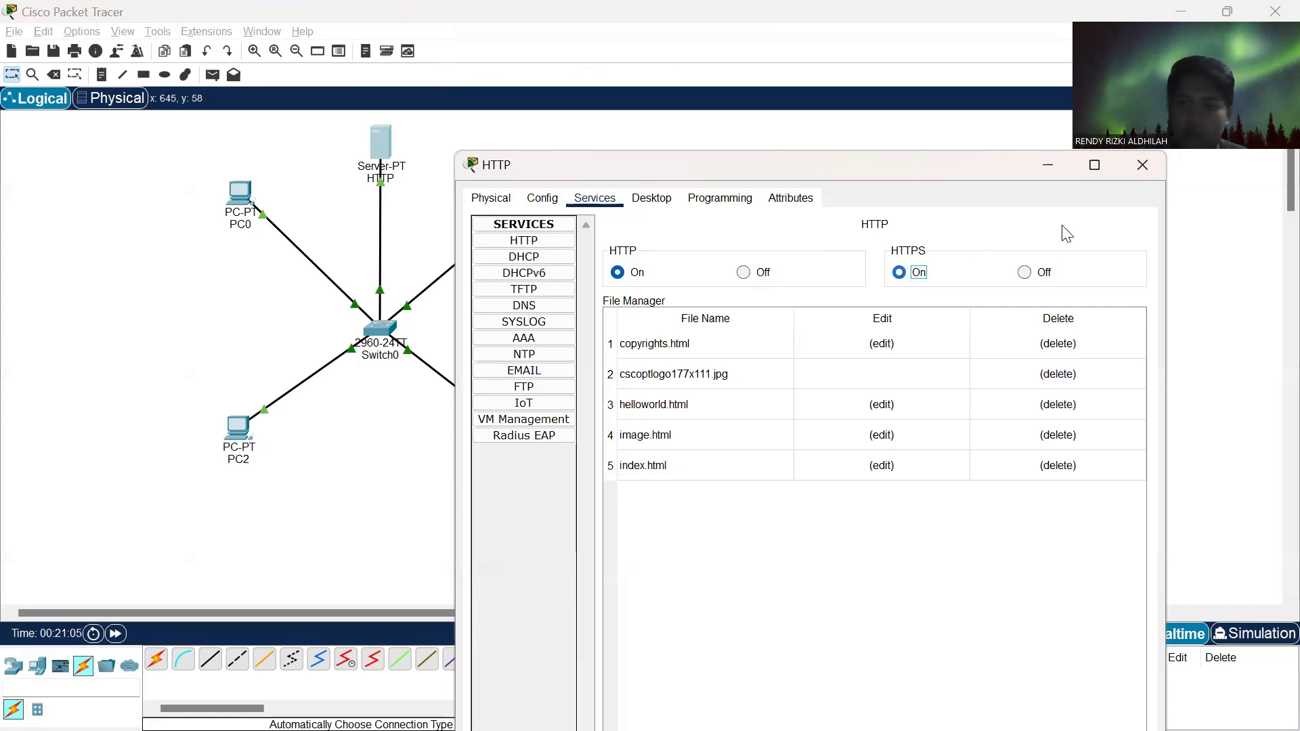
{"action": "left_click", "coordinate": [1141, 172]}
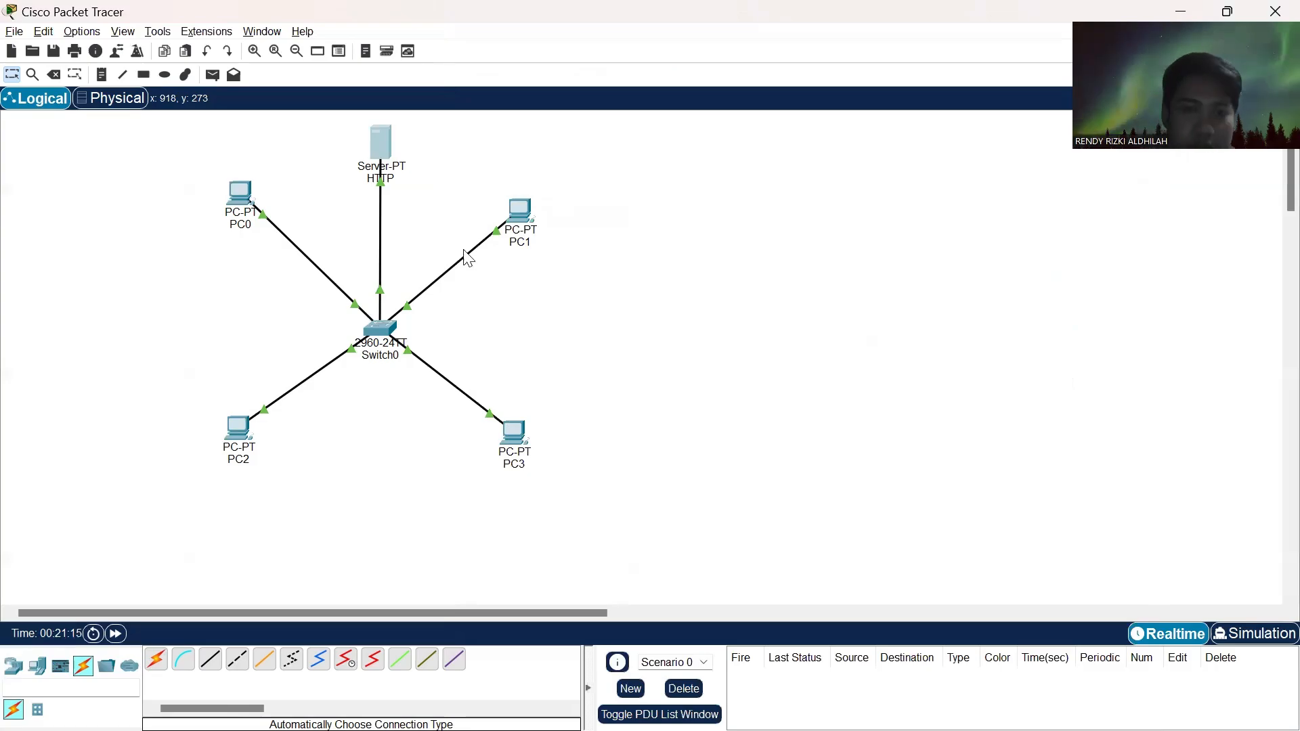
- Recheck the assignment in Chrome, return to Cisco Packet Tracer, and test the HTTP server from PC0's Web Browser at 192.168.1.100, copying the address
{"action": "key", "text": "alt+Tab"}
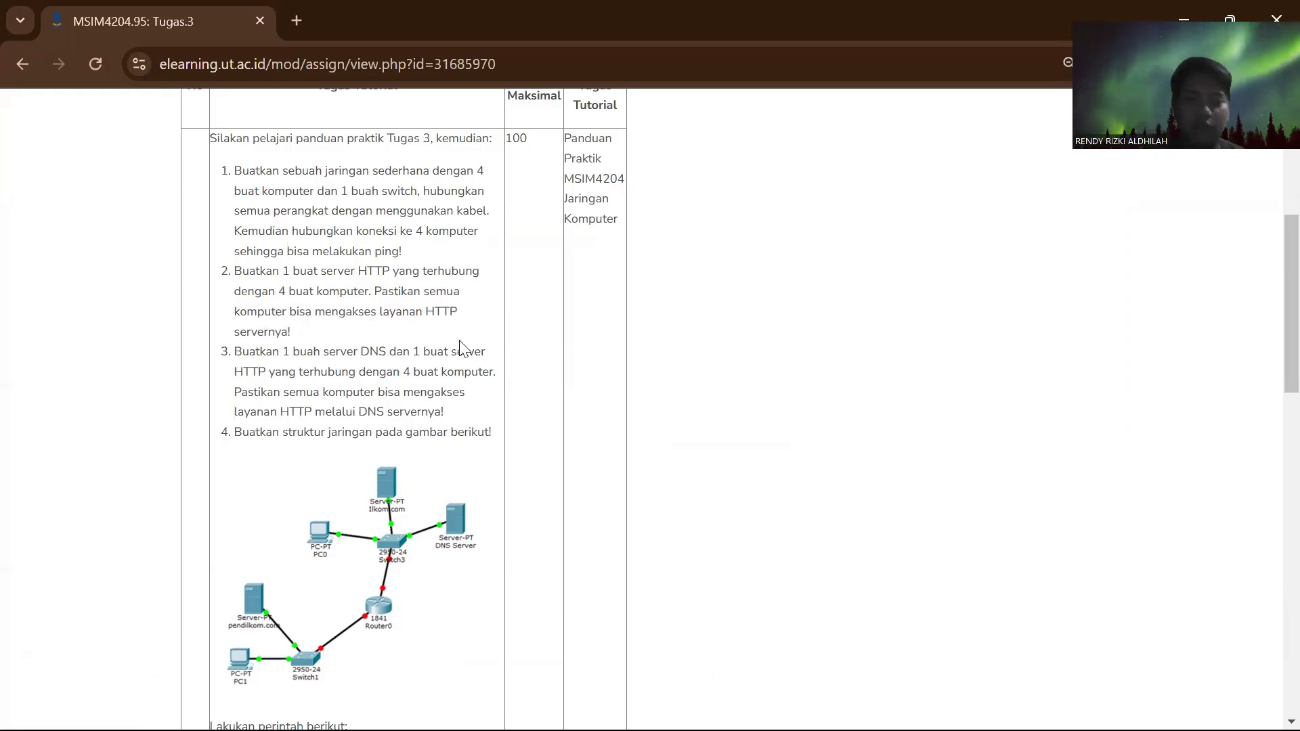
{"action": "key", "text": "alt+Tab"}
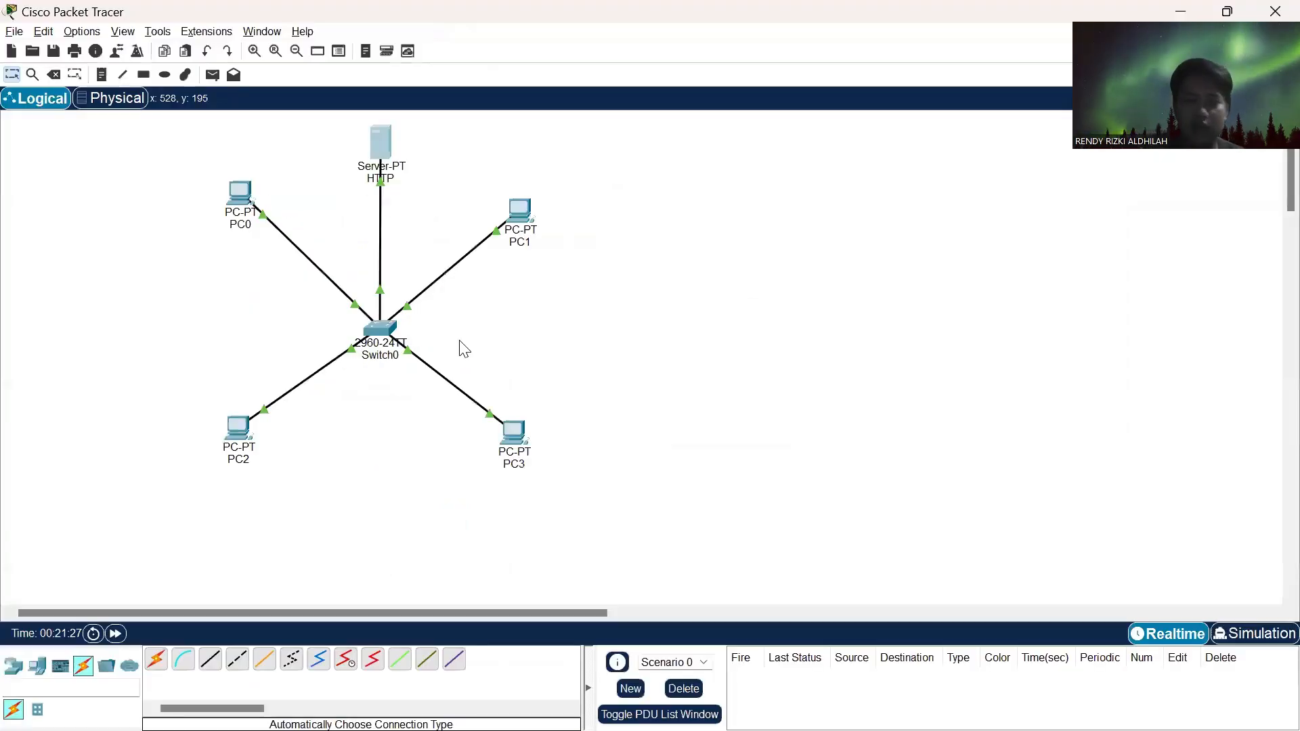
{"action": "left_click", "coordinate": [239, 203]}
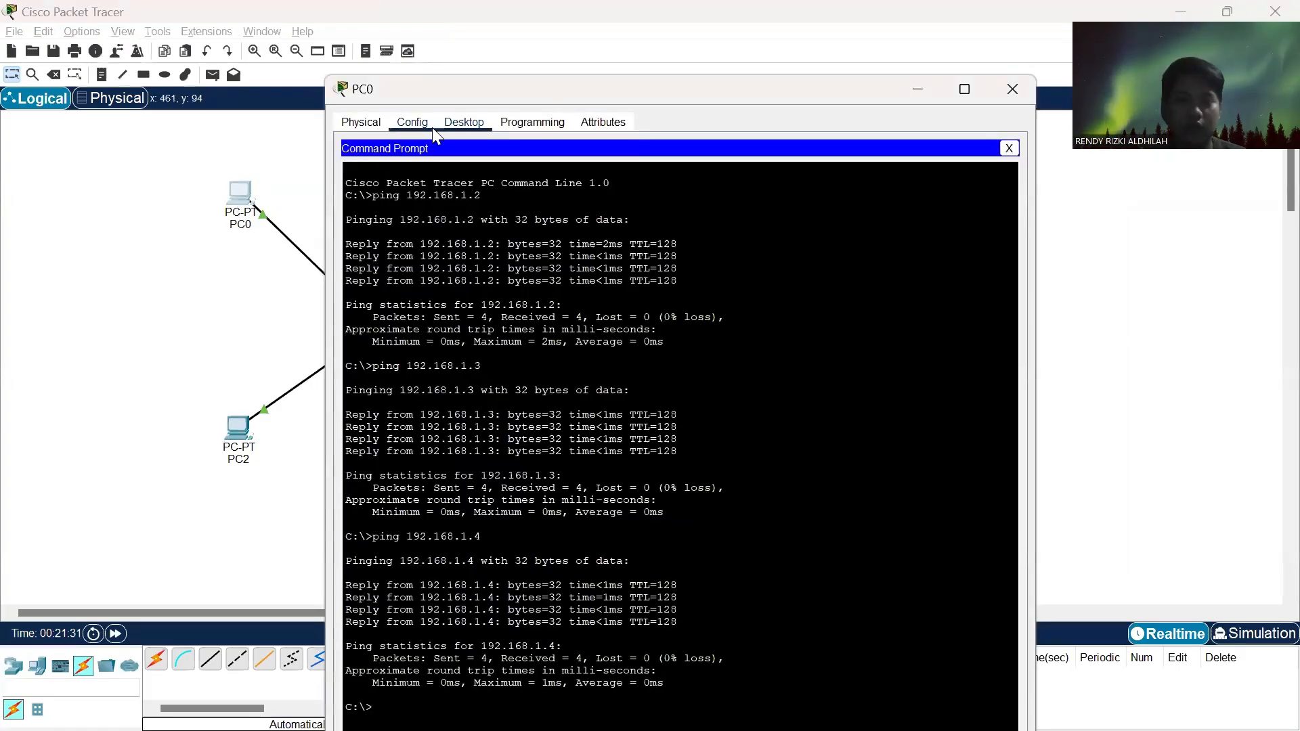
{"action": "left_click", "coordinate": [1009, 149]}
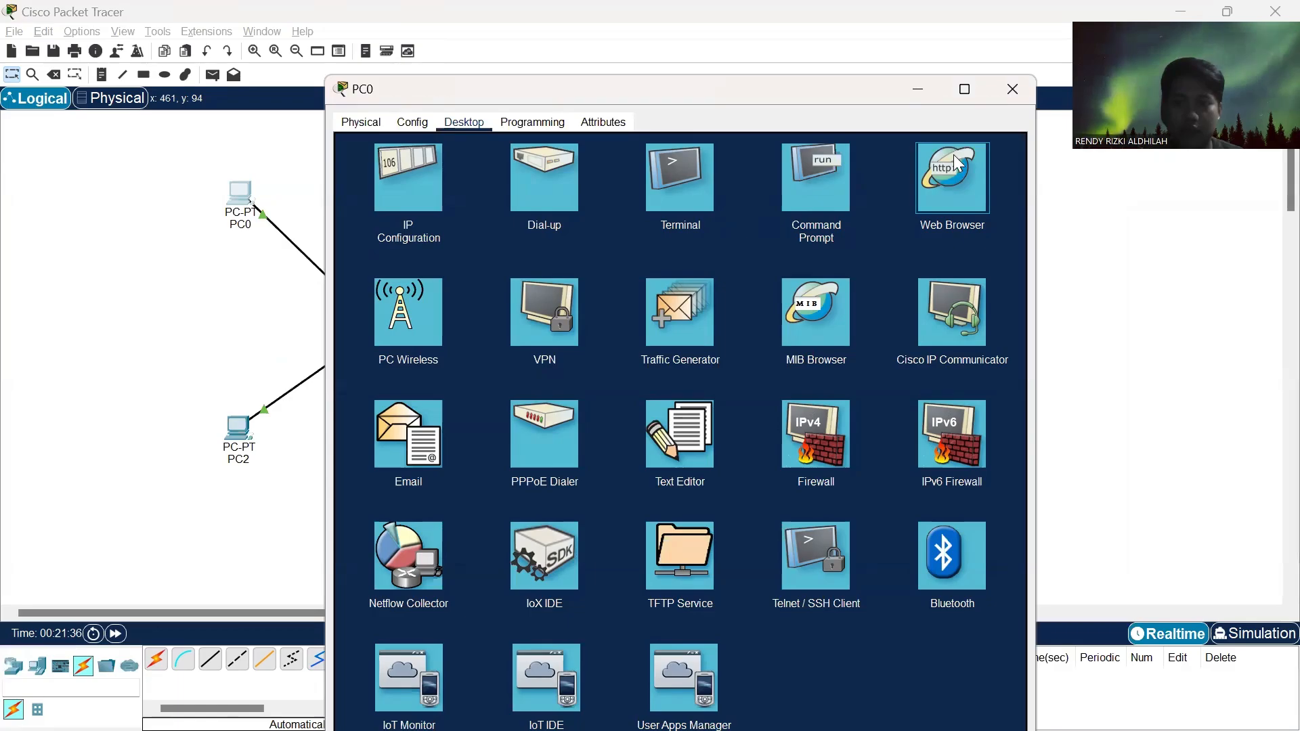
{"action": "left_click", "coordinate": [941, 204]}
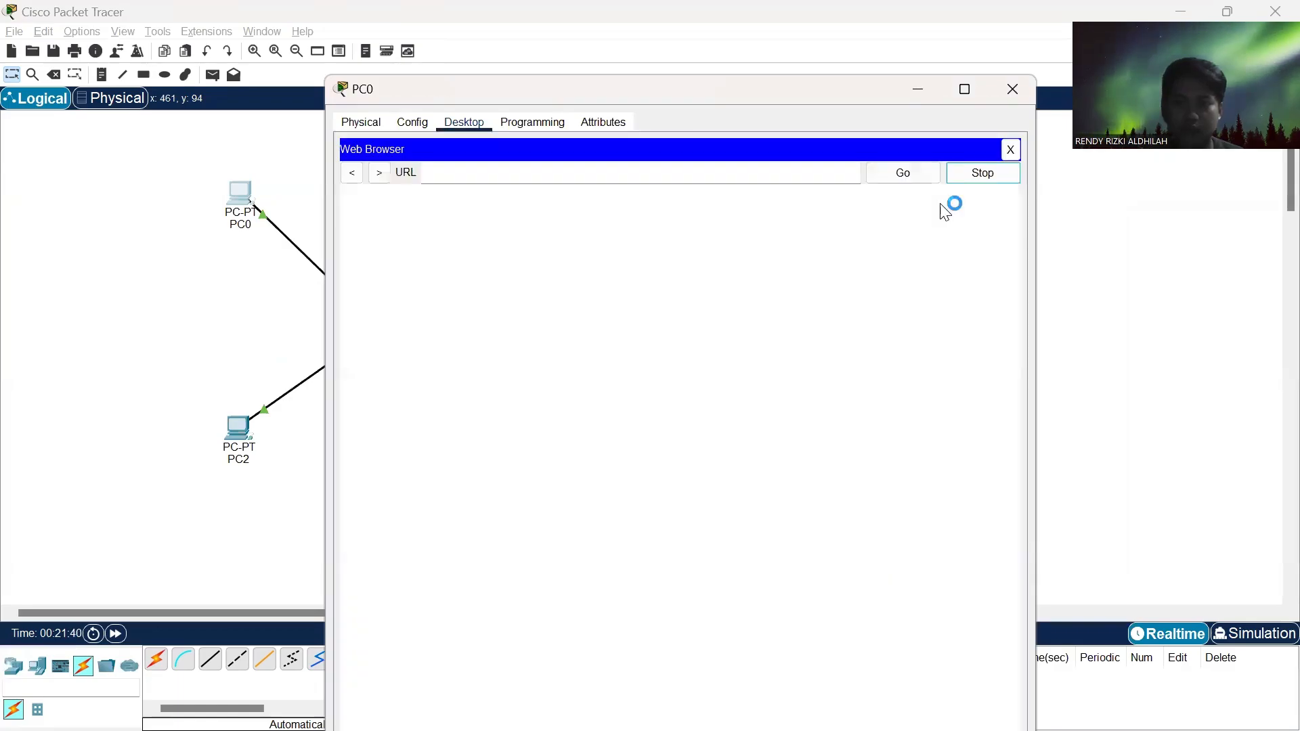
{"action": "left_click", "coordinate": [632, 177]}
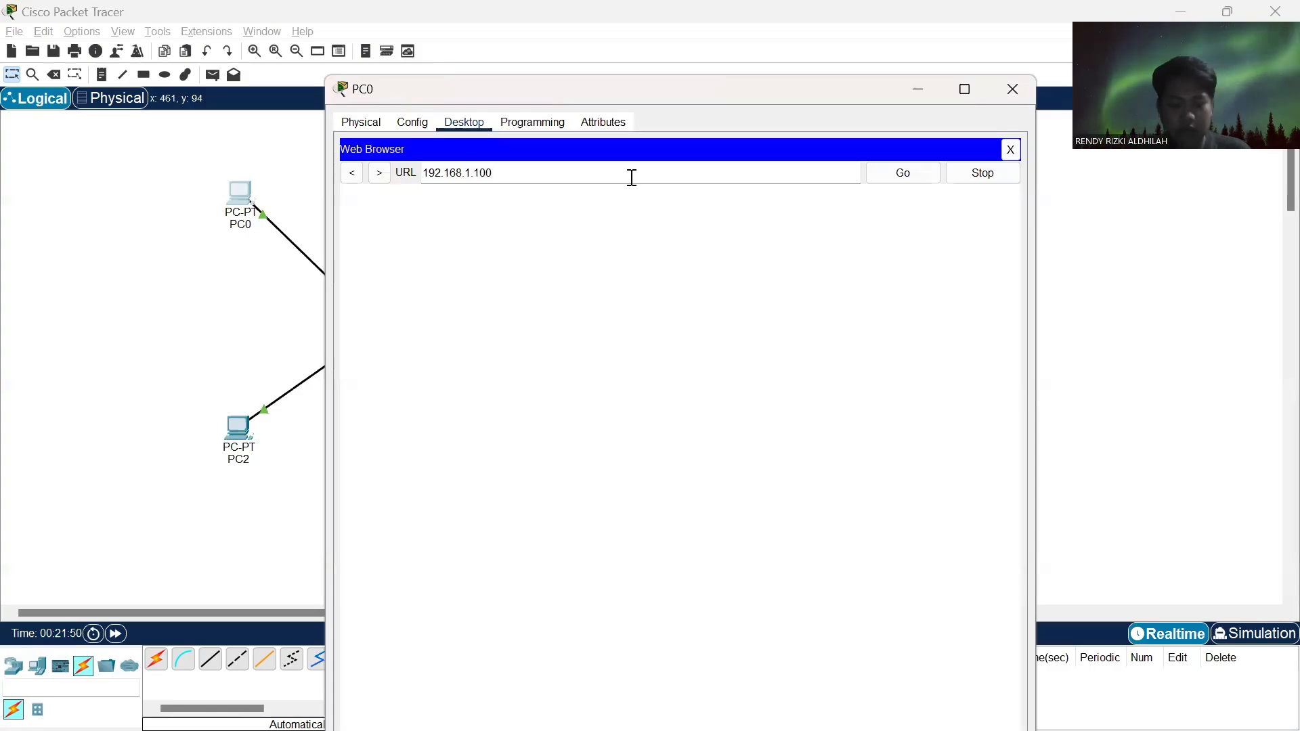
{"action": "key", "text": "ctrl+a"}
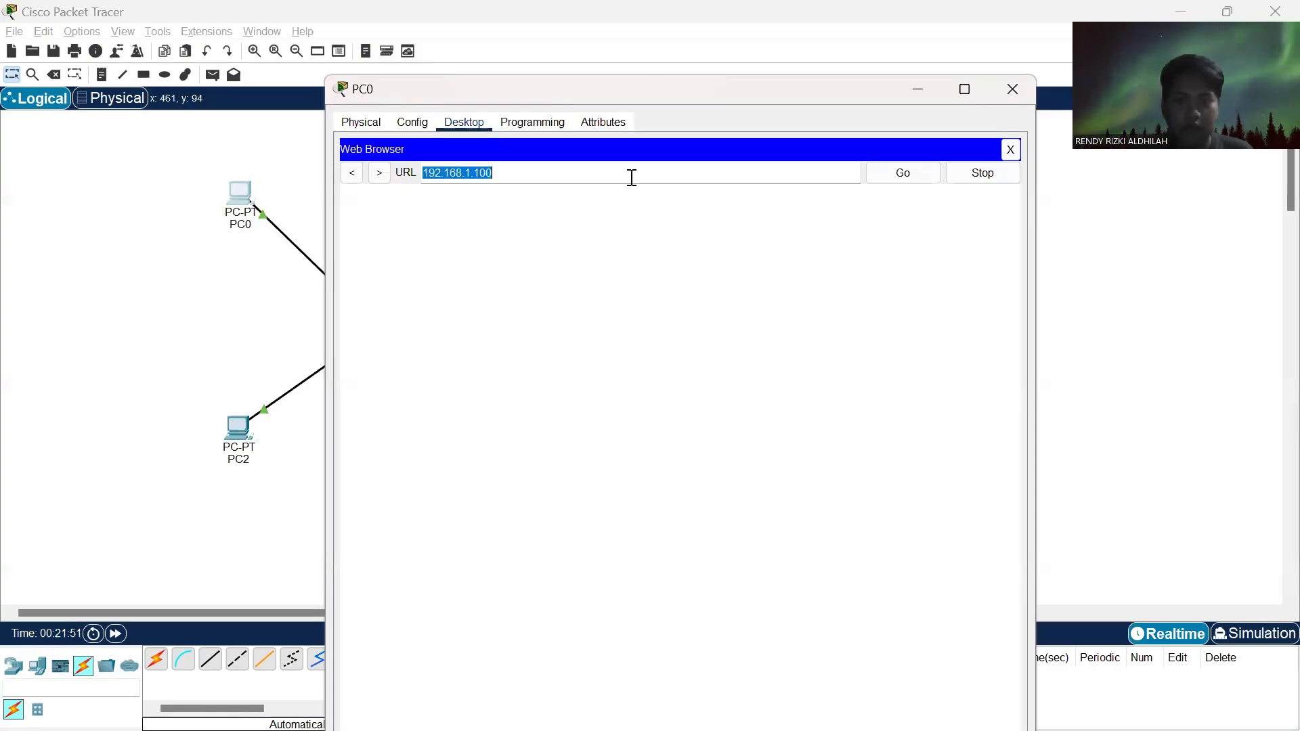
{"action": "left_click", "coordinate": [927, 173]}
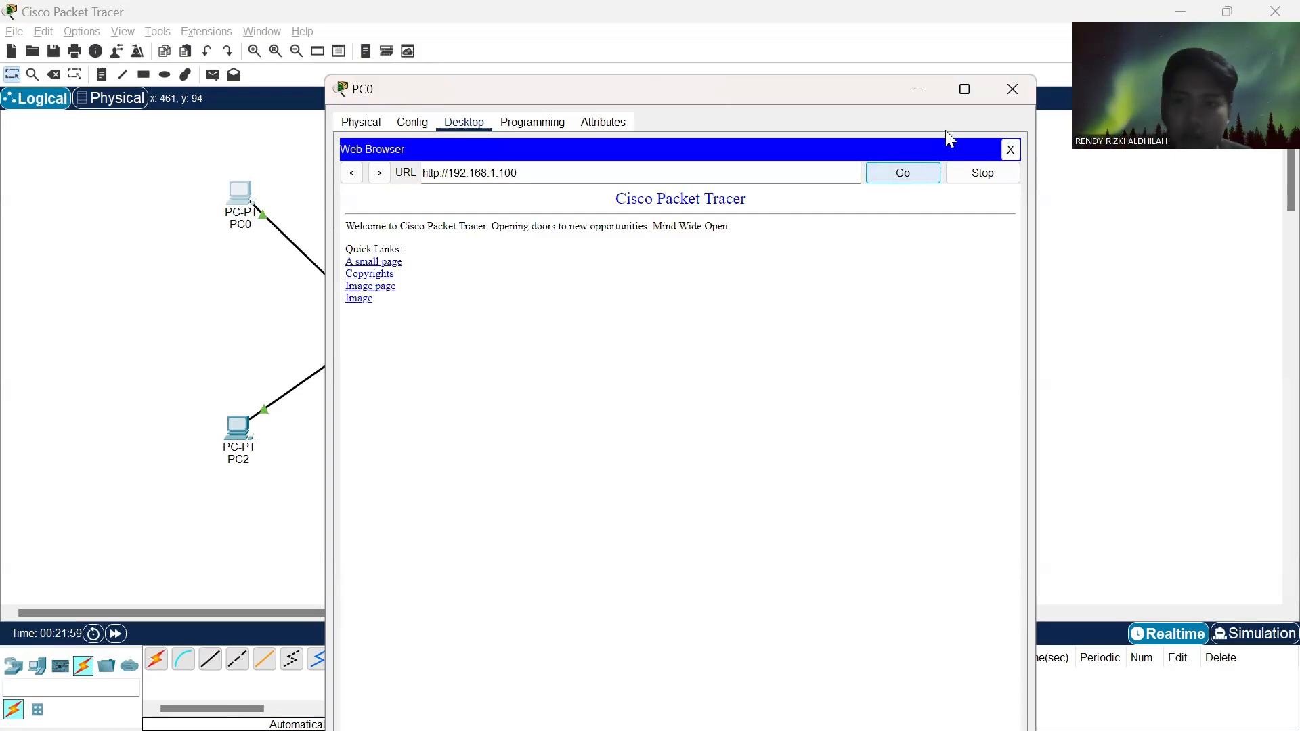
{"action": "left_click", "coordinate": [1012, 89]}
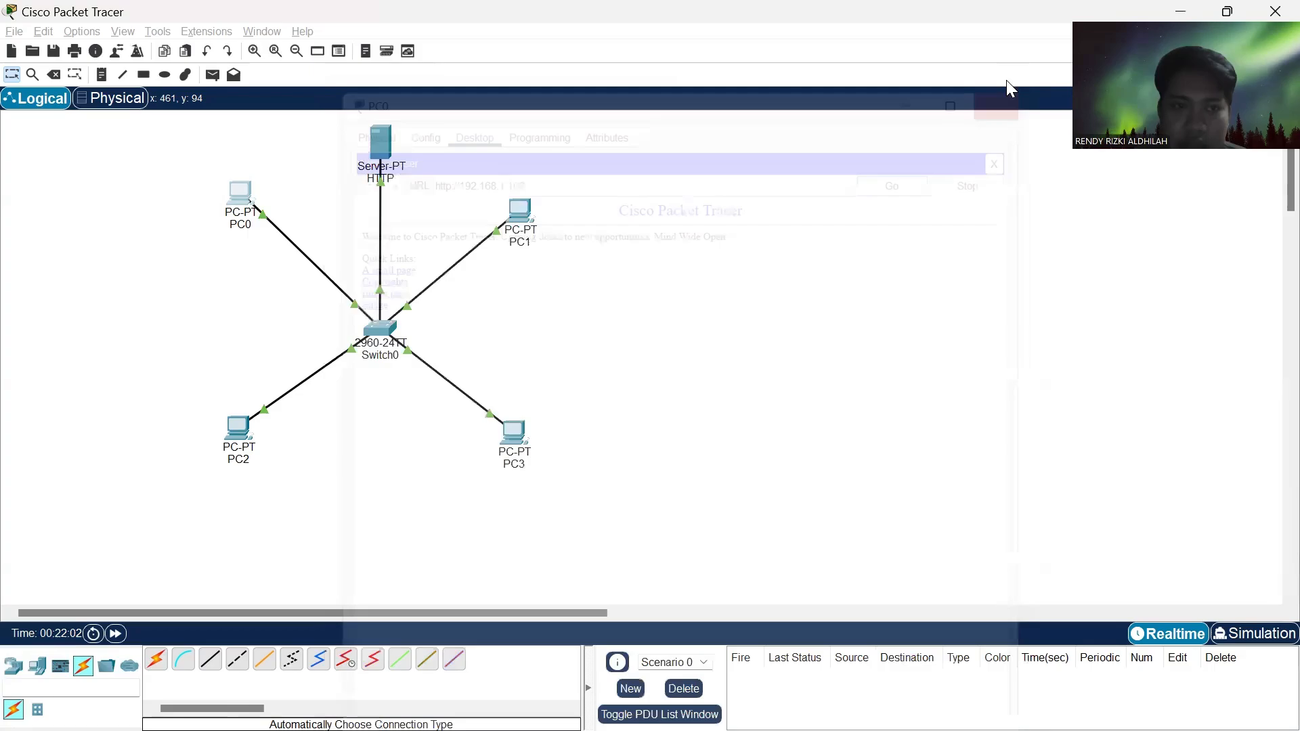
- Test HTTP access from PC1 by loading 192.168.1.100 in its Web Browser, and minimize the PC1 window
{"action": "left_click", "coordinate": [522, 215]}
{"action": "left_click", "coordinate": [603, 58]}
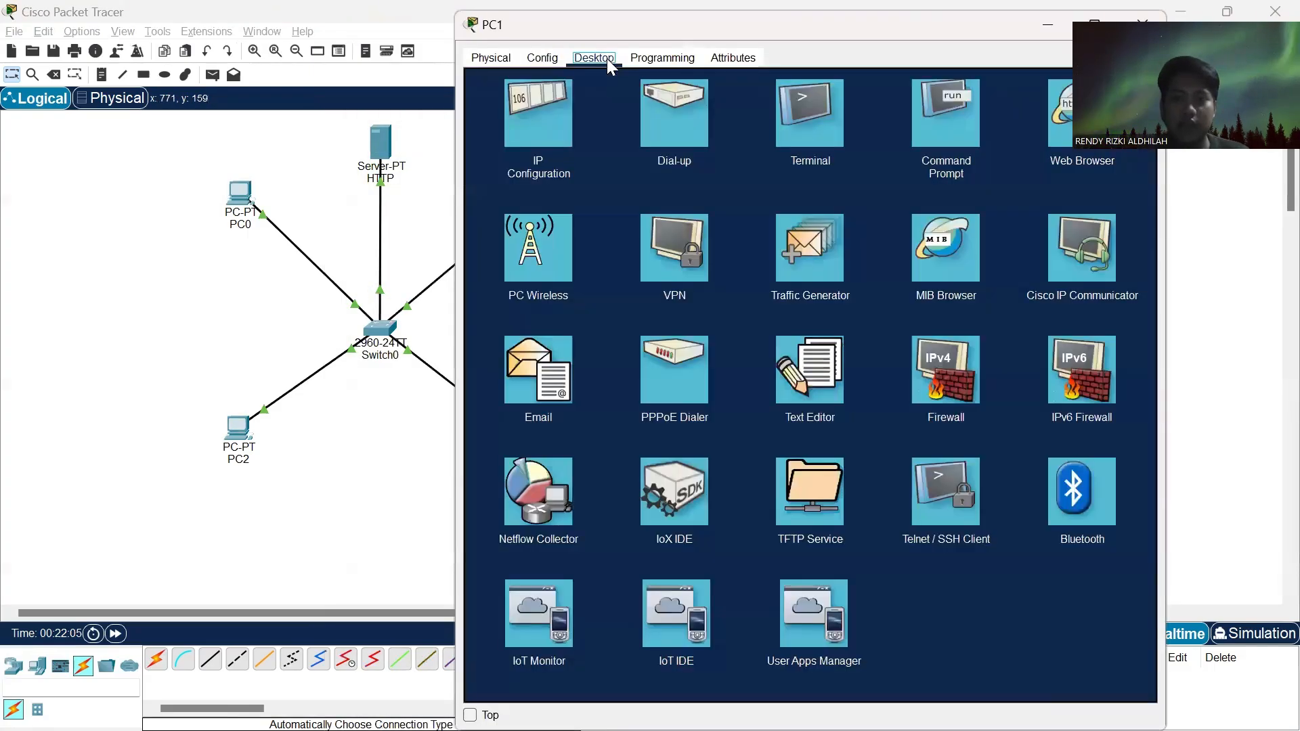
{"action": "left_click", "coordinate": [1052, 131]}
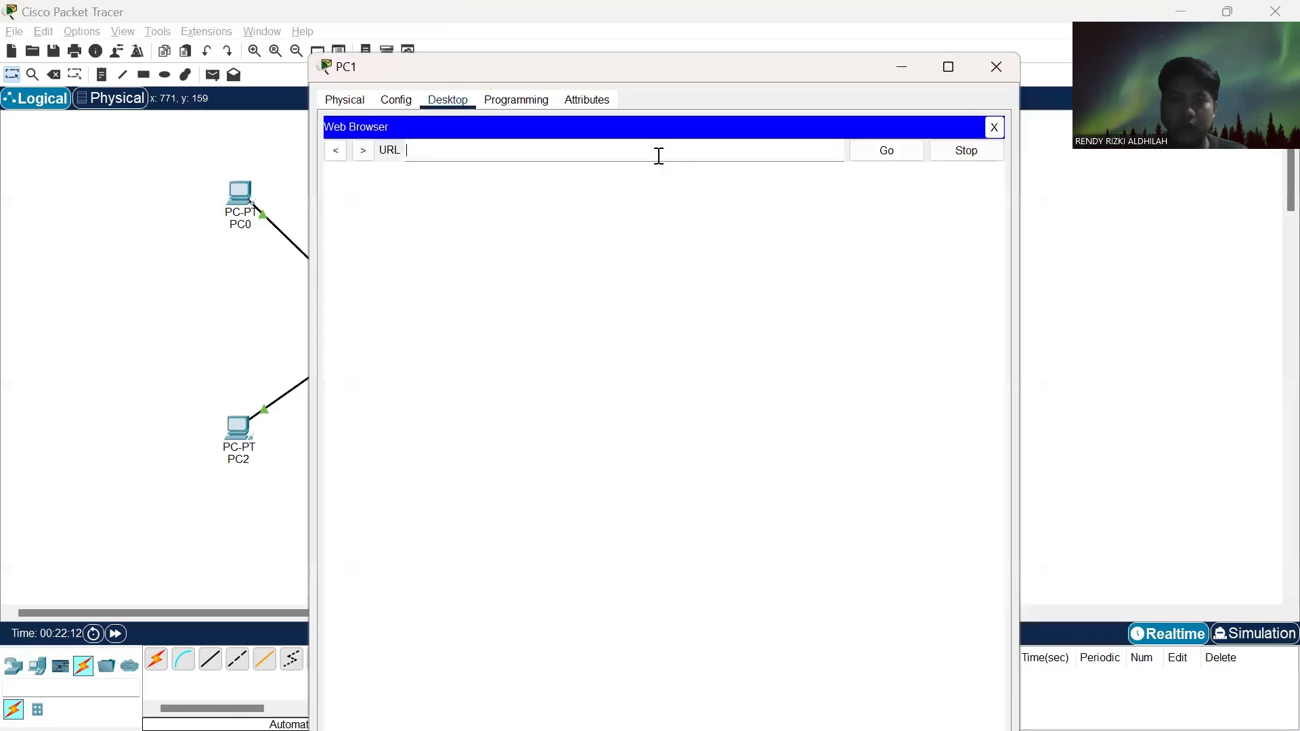
{"action": "left_click", "coordinate": [659, 156]}
{"action": "type", "text": "192.168.1.100"}
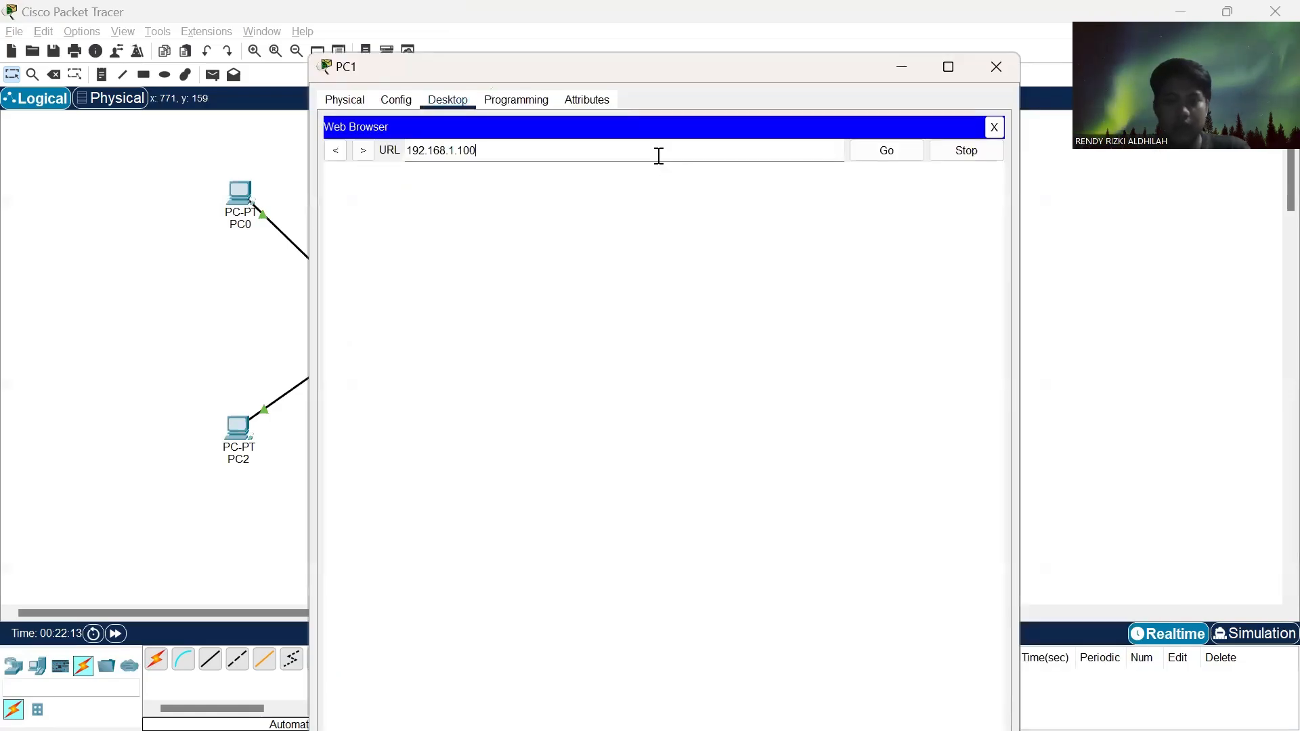
{"action": "left_click", "coordinate": [887, 152]}
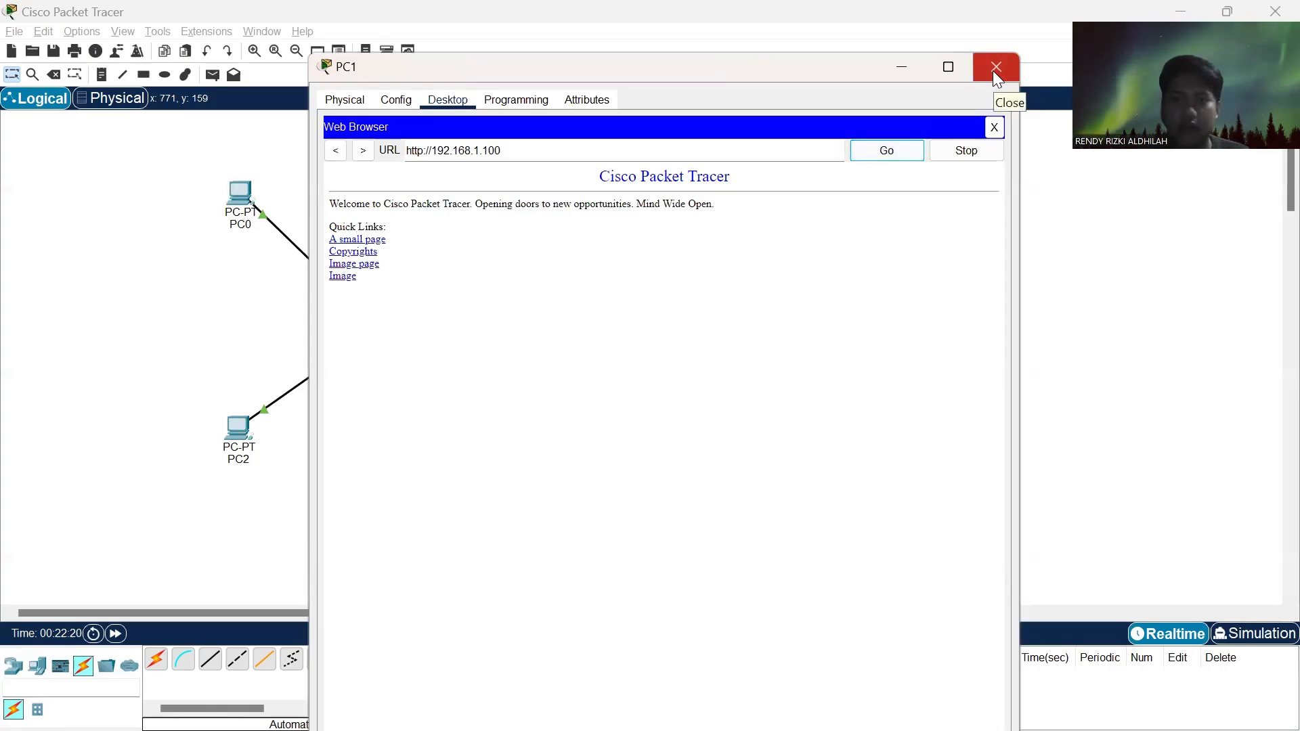
{"action": "left_click", "coordinate": [901, 67]}
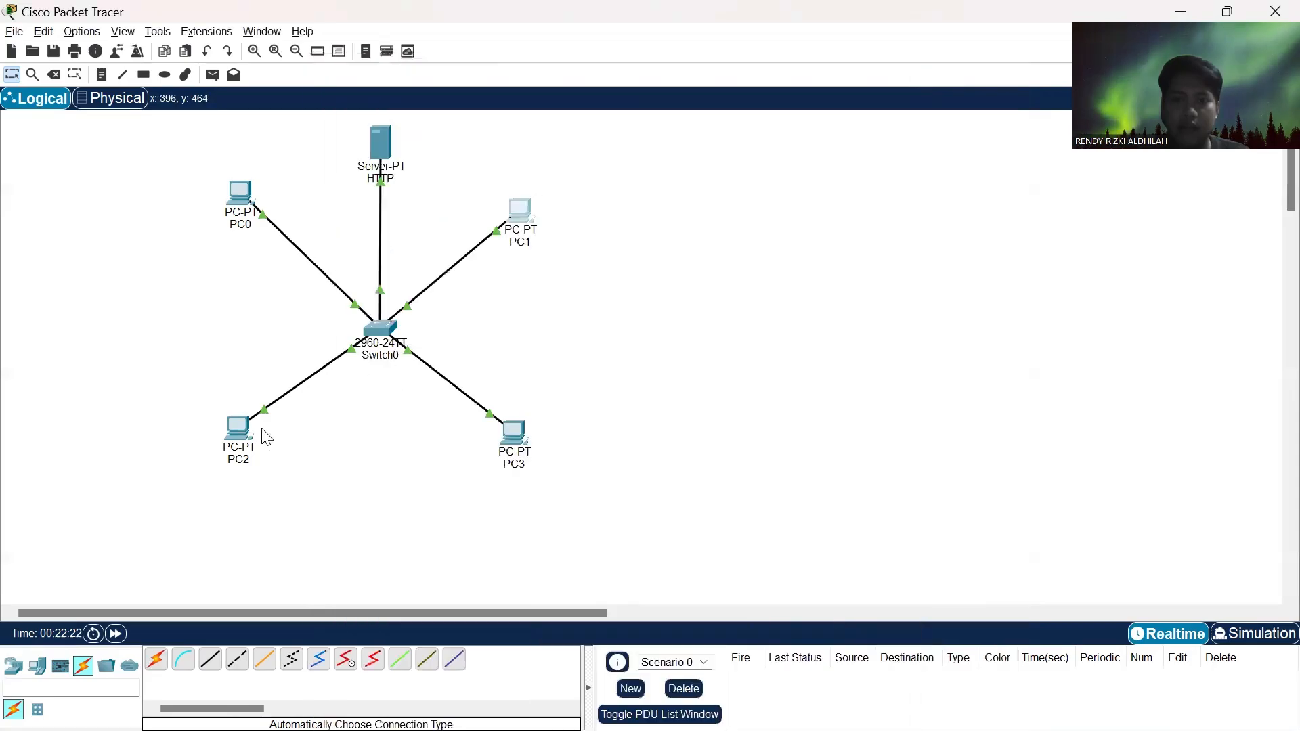
- Test HTTP access from PC2 by loading 192.168.1.100 in its Web Browser, closing both the leftover PC1 window and the PC2 window
{"action": "left_click", "coordinate": [248, 441]}
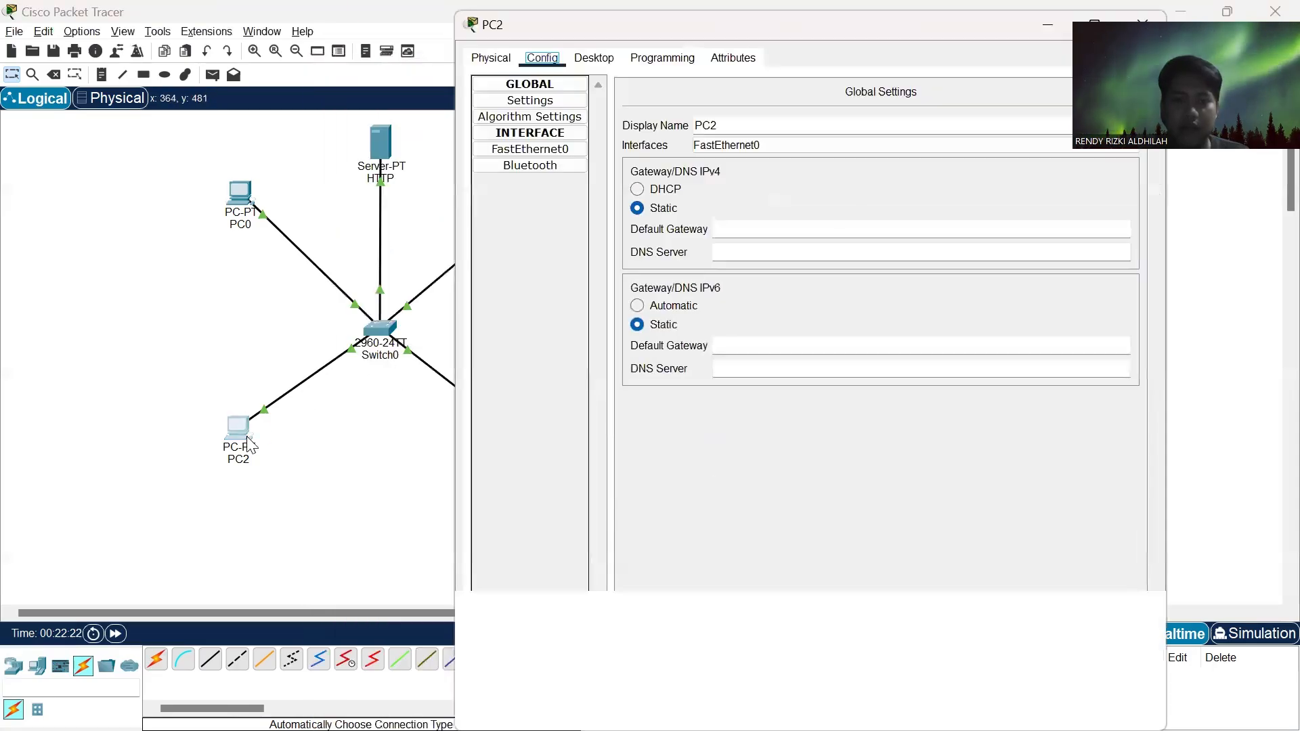
{"action": "left_click", "coordinate": [590, 61]}
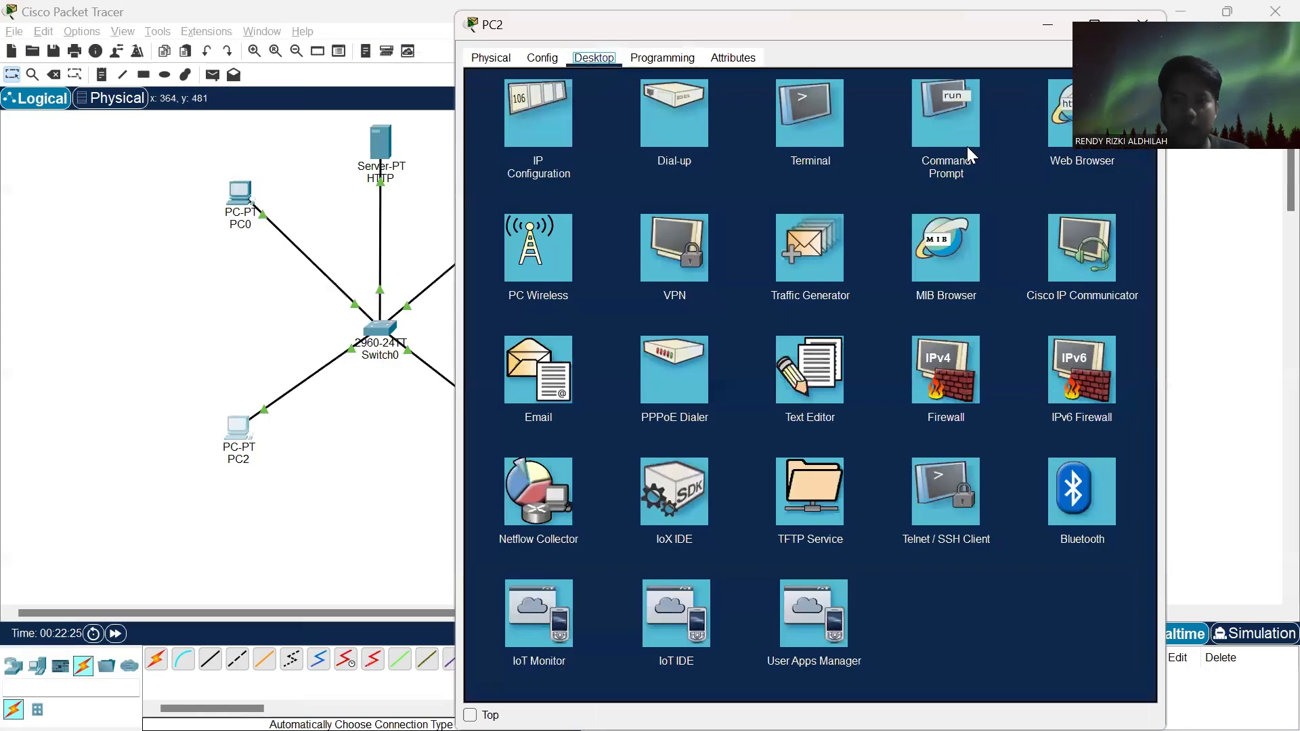
{"action": "key", "text": "alt+Tab"}
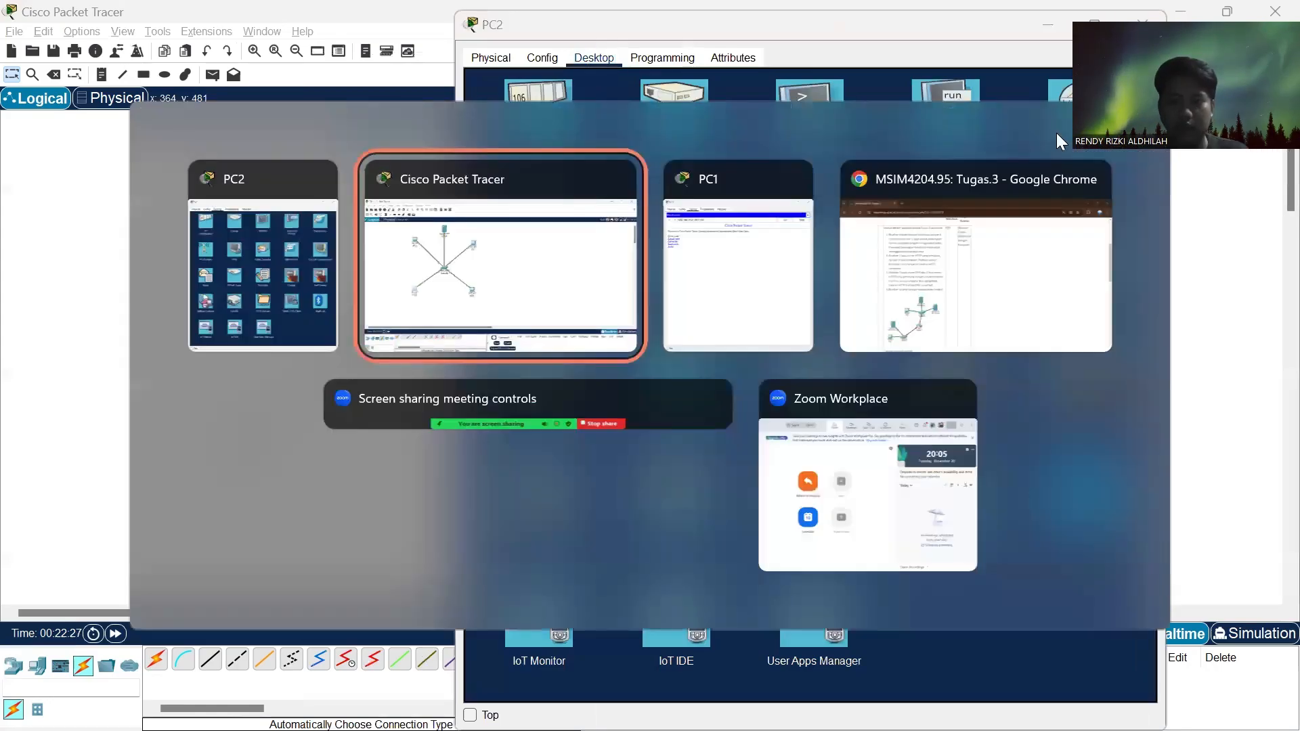
{"action": "key", "text": "alt+Tab"}
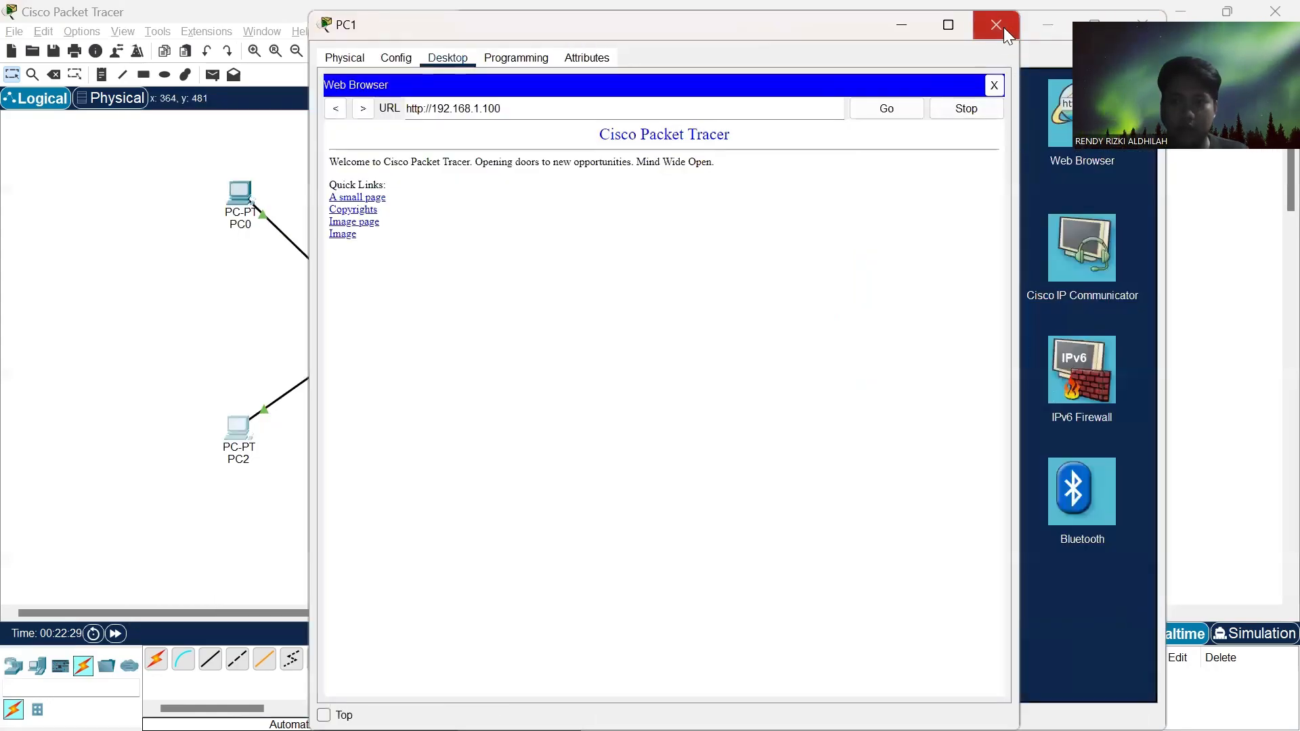
{"action": "left_click", "coordinate": [1003, 27]}
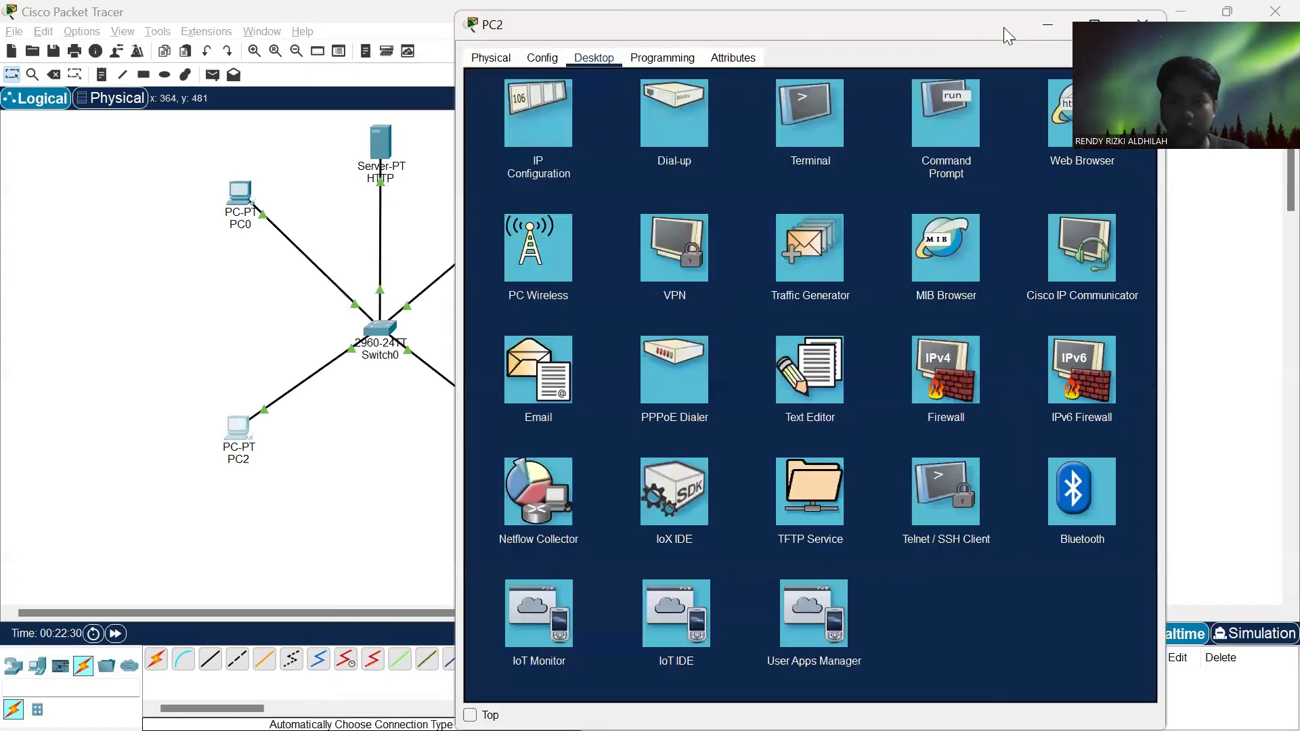
{"action": "left_click", "coordinate": [1055, 118]}
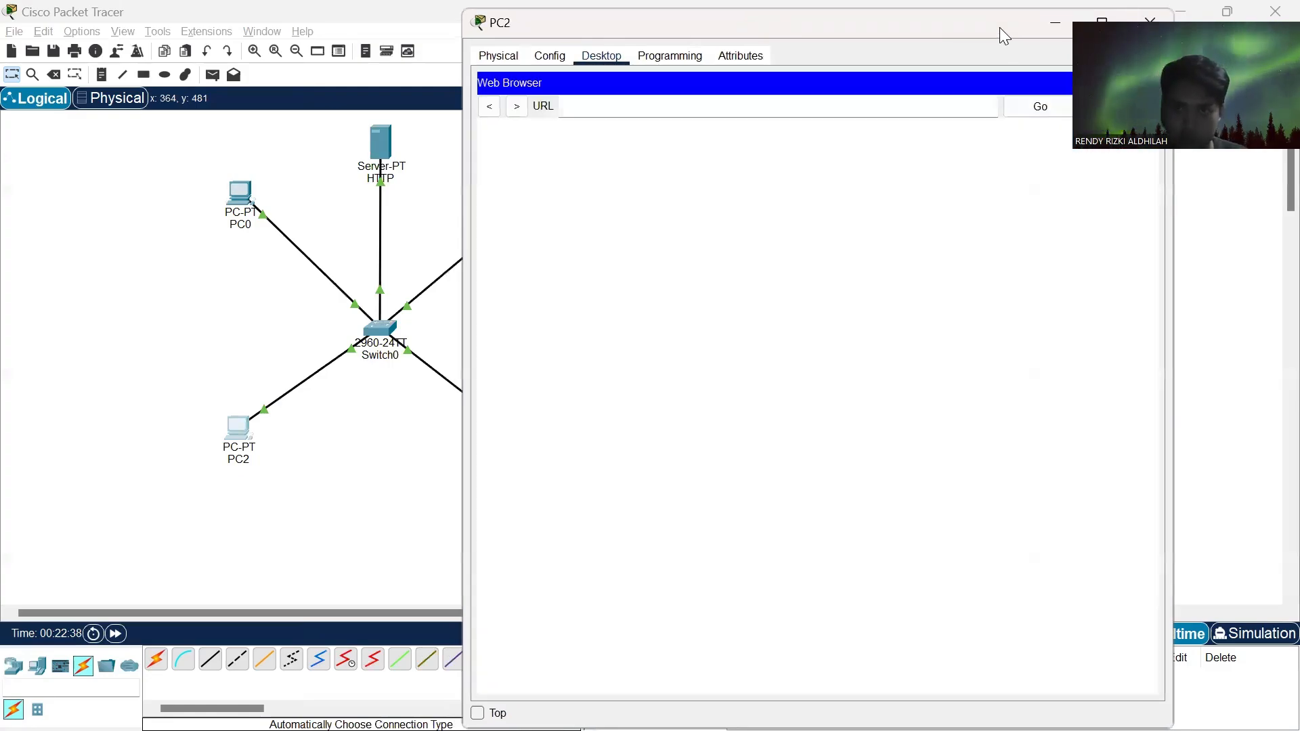
{"action": "left_click_drag", "start_coordinate": [999, 27], "coordinate": [811, 80]}
{"action": "left_click", "coordinate": [624, 157]}
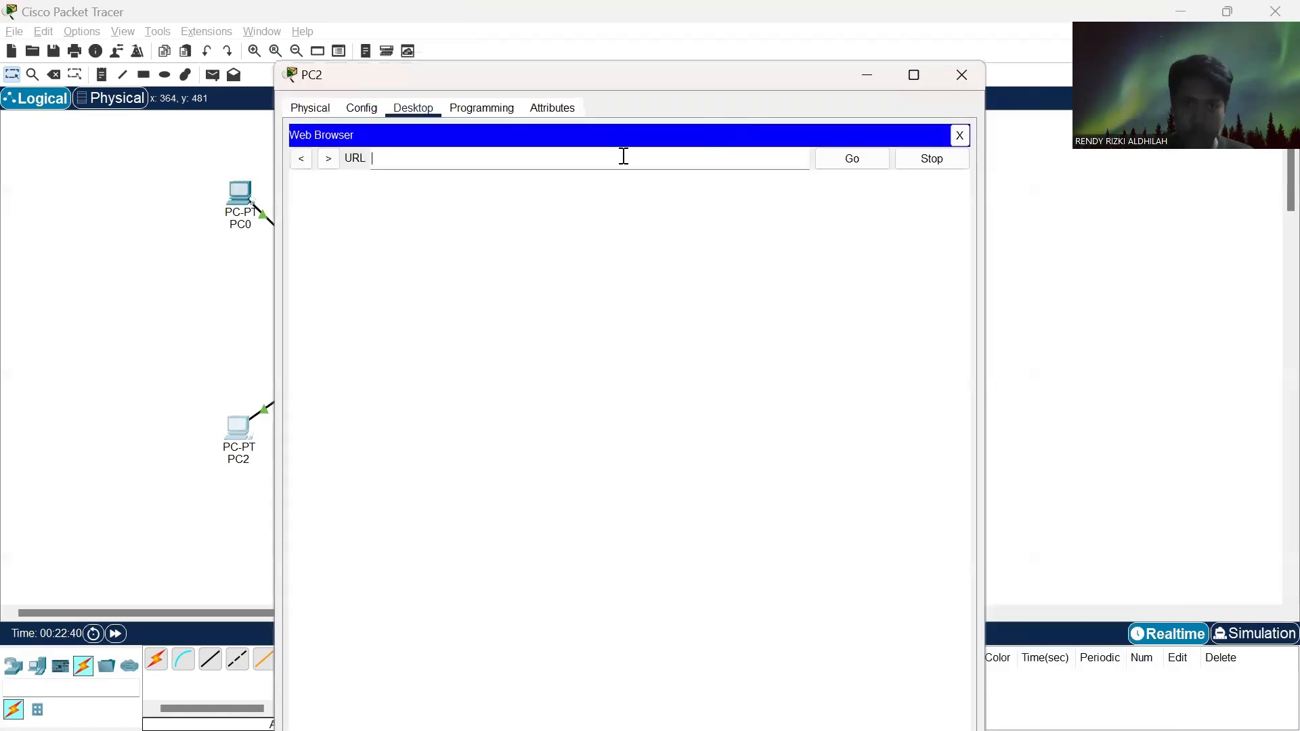
{"action": "type", "text": "192.168.1.100"}
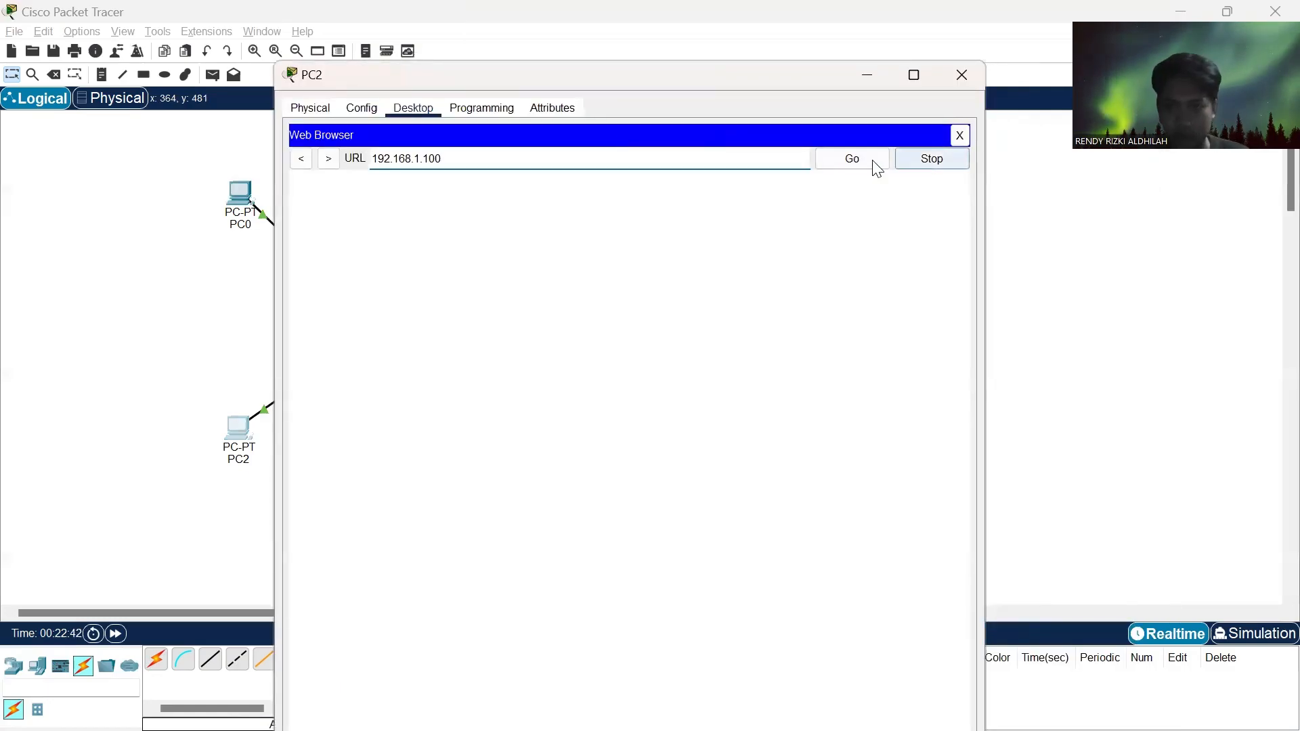
{"action": "left_click", "coordinate": [858, 166]}
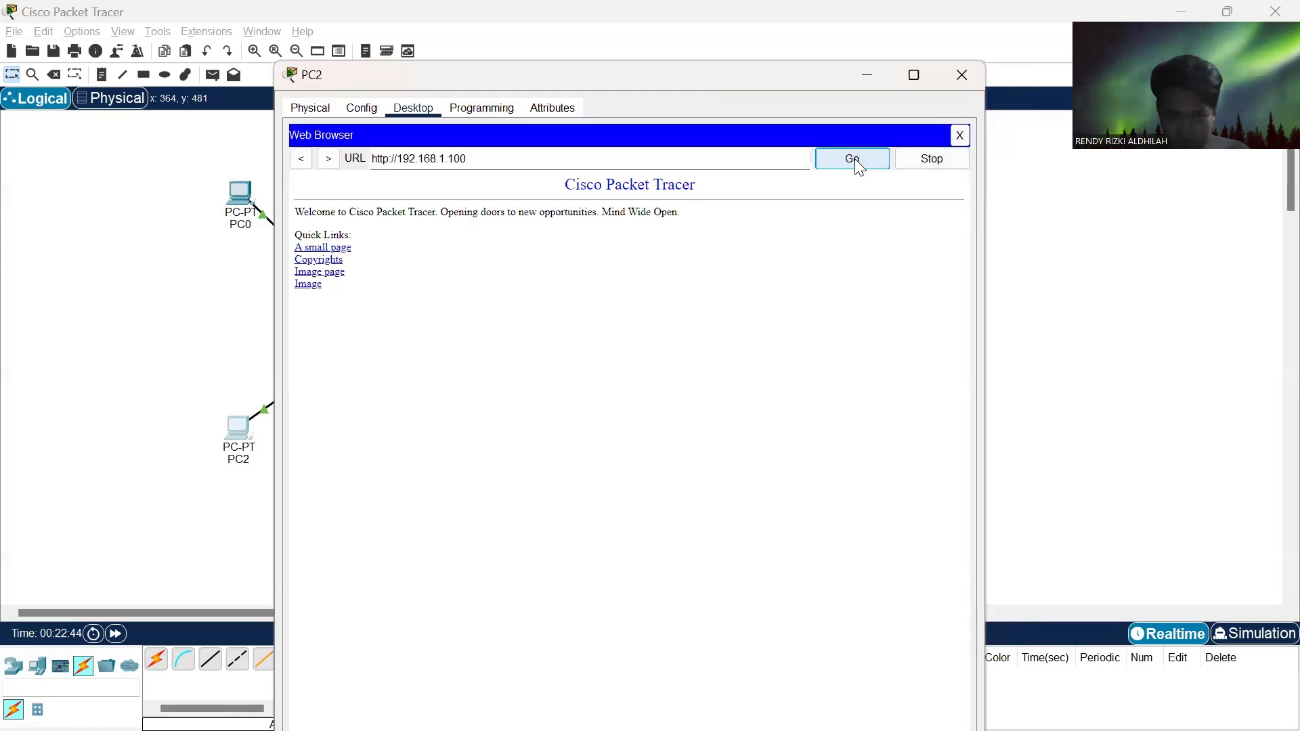
{"action": "left_click", "coordinate": [962, 75]}
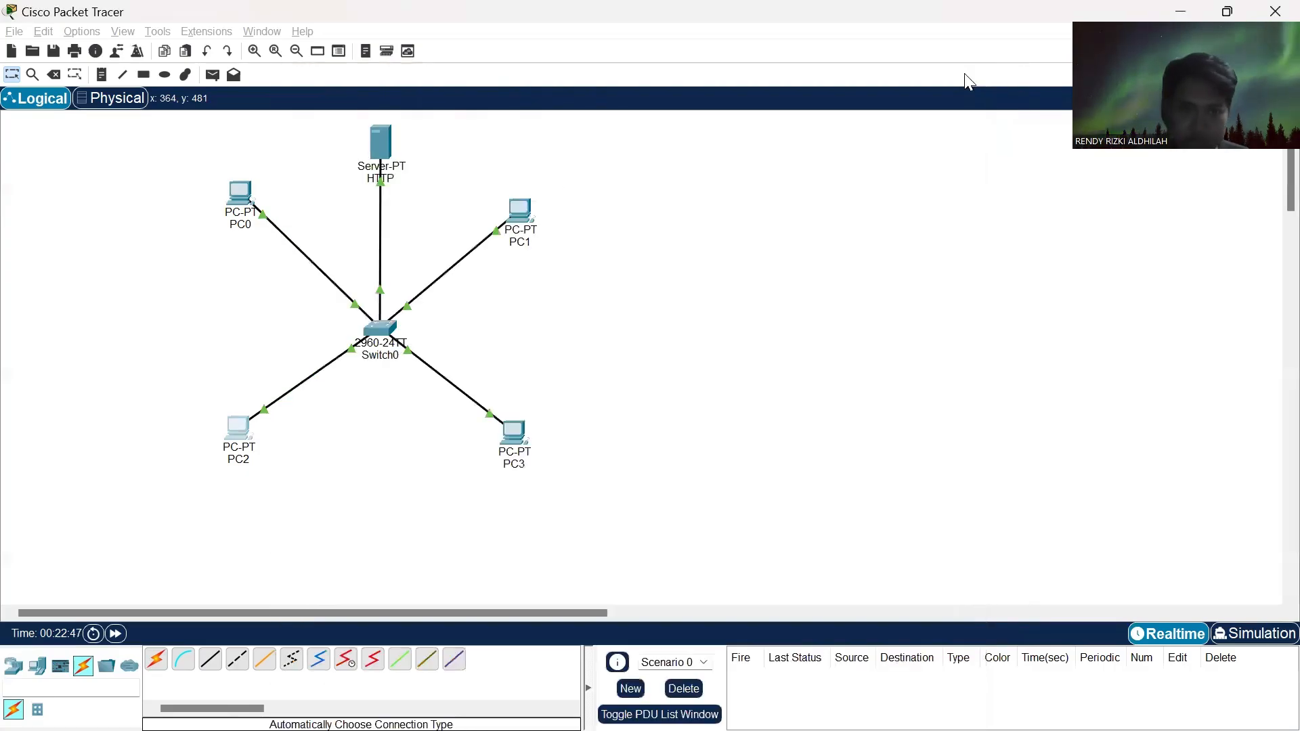
- Test HTTP access from PC3 by loading 192.168.1.100 in its Web Browser, and close the PC3 window
{"action": "left_click", "coordinate": [515, 434]}
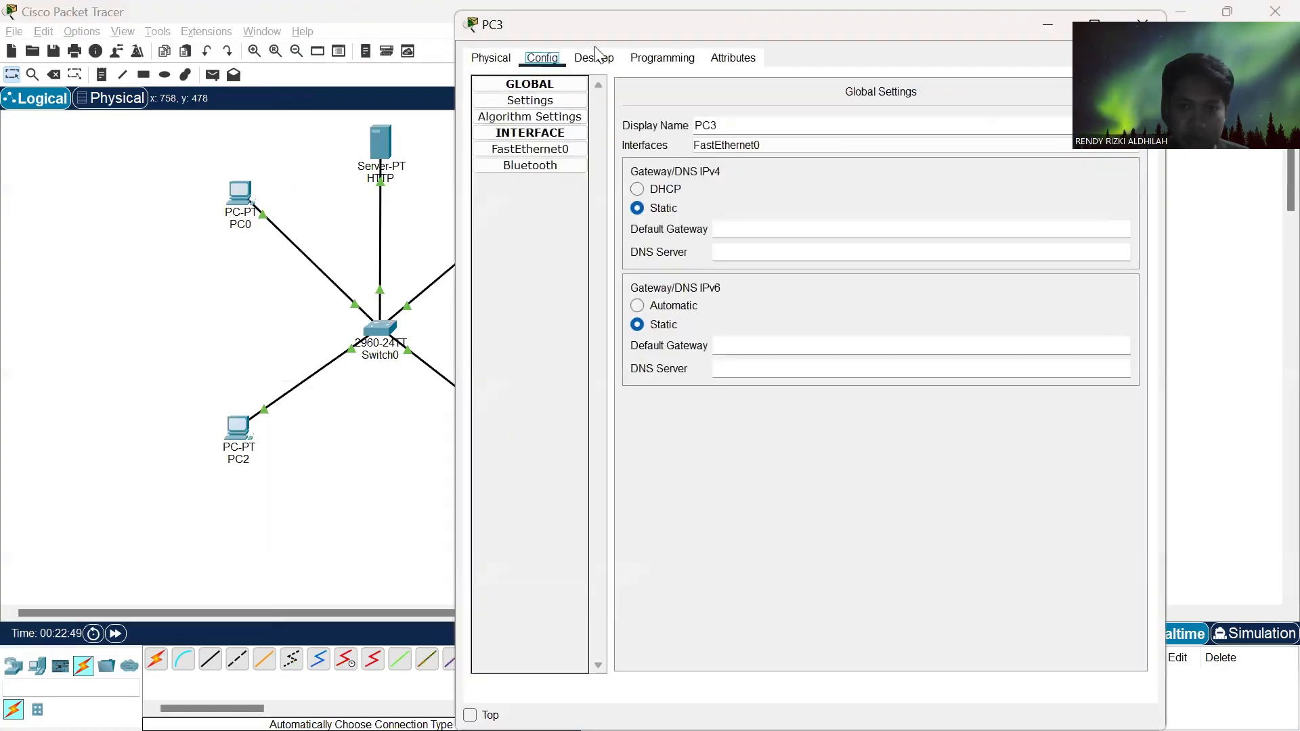
{"action": "left_click", "coordinate": [602, 57]}
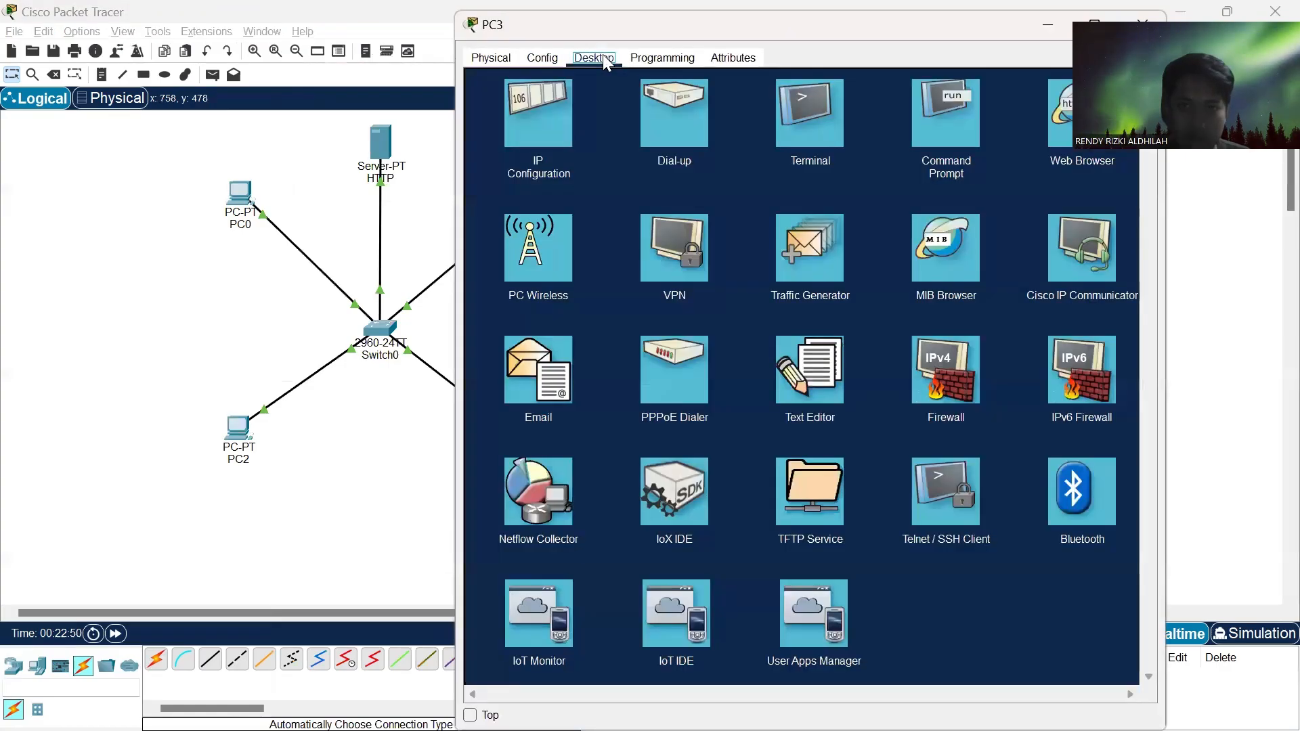
{"action": "left_click", "coordinate": [1060, 116]}
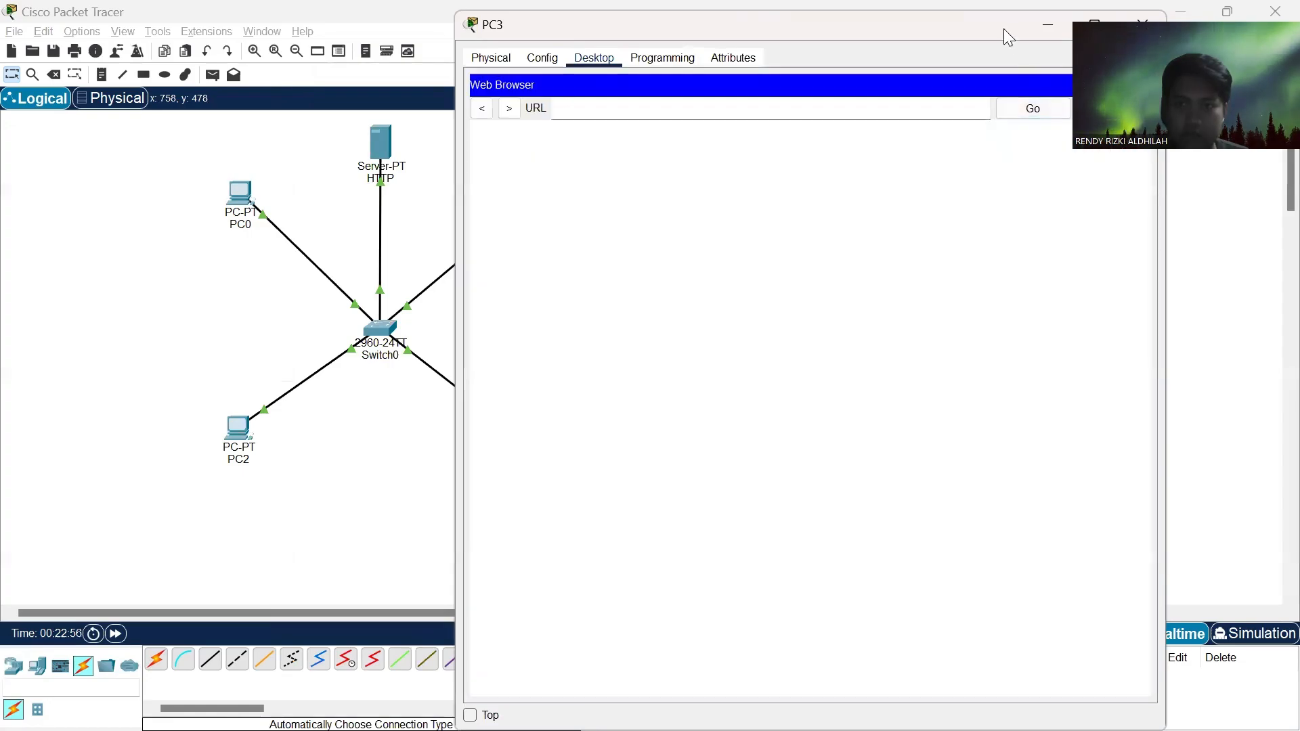
{"action": "left_click", "coordinate": [579, 152]}
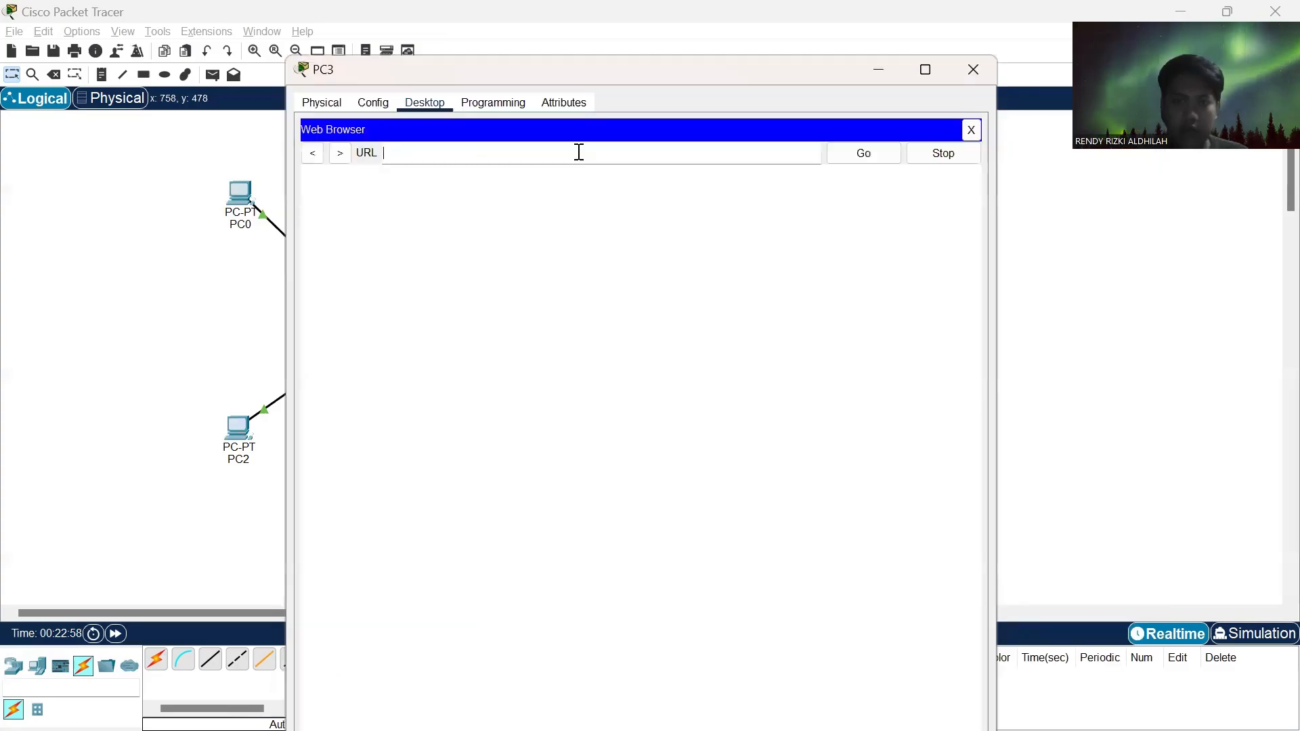
{"action": "type", "text": "192.168.1.100"}
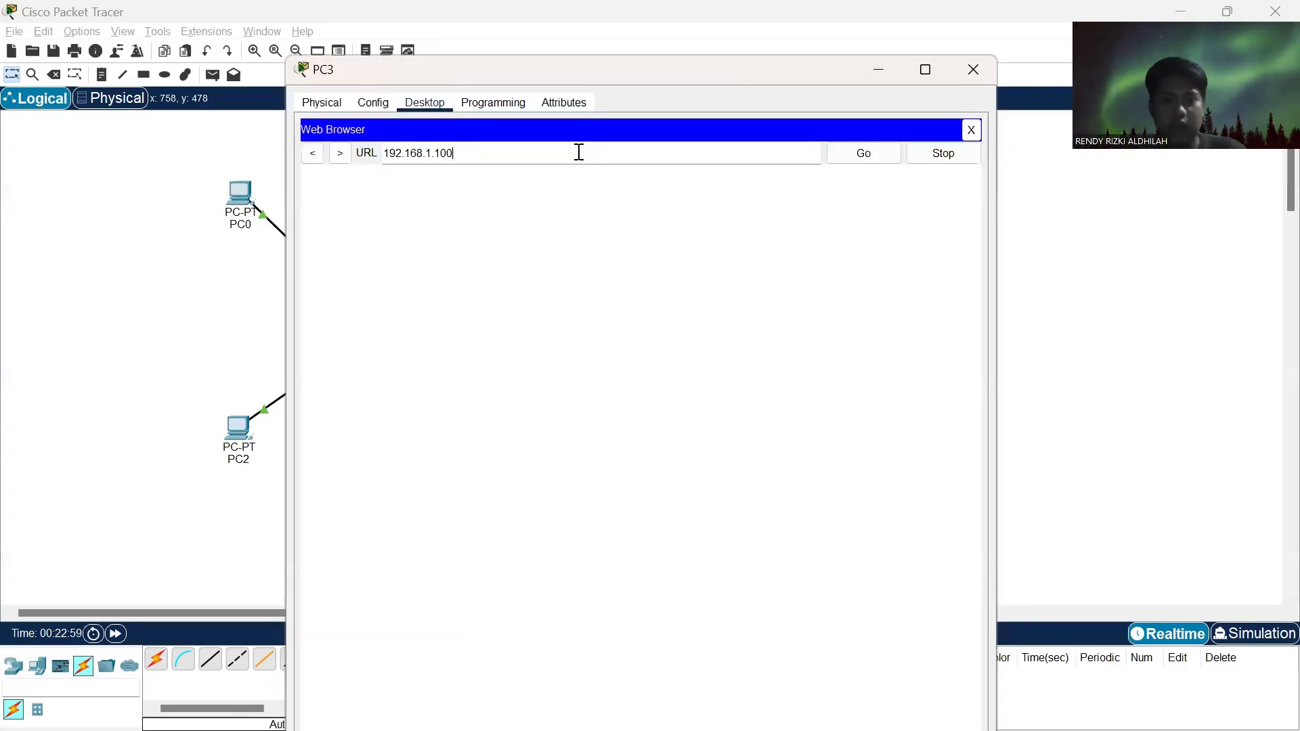
{"action": "left_click", "coordinate": [844, 153]}
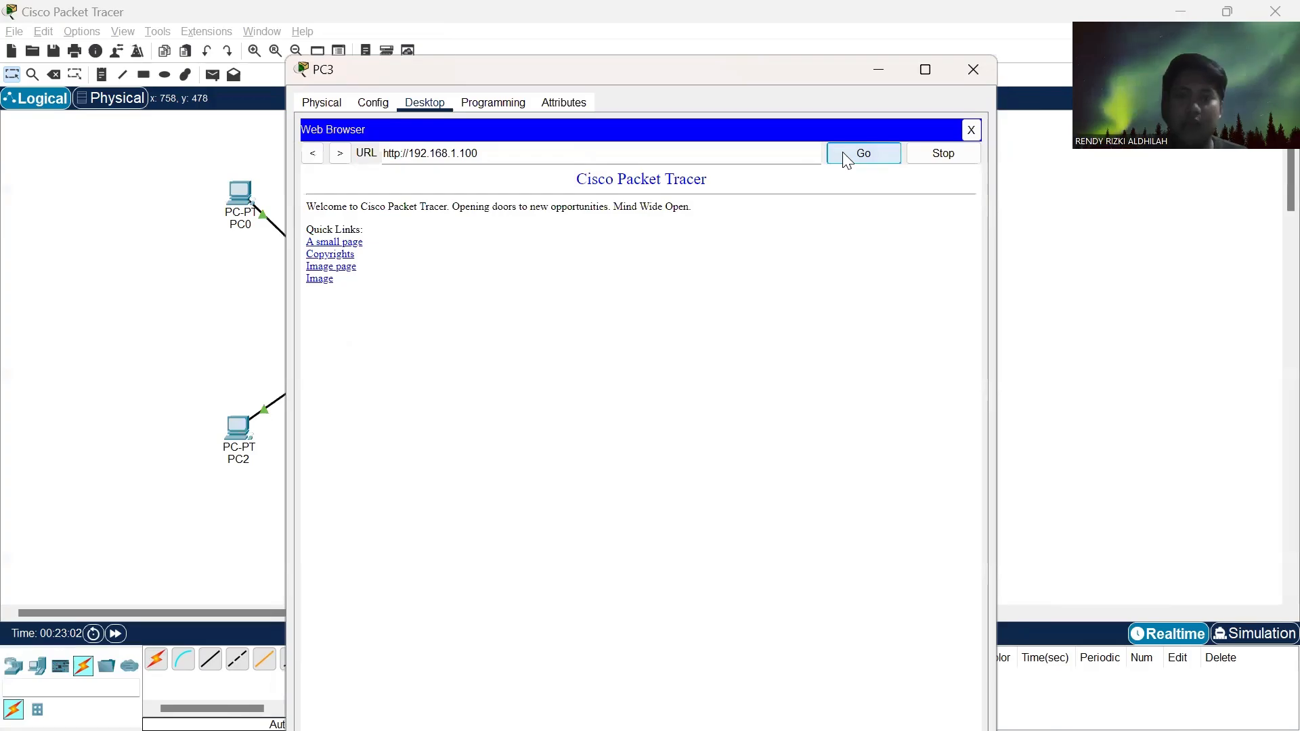
{"action": "left_click", "coordinate": [972, 67]}
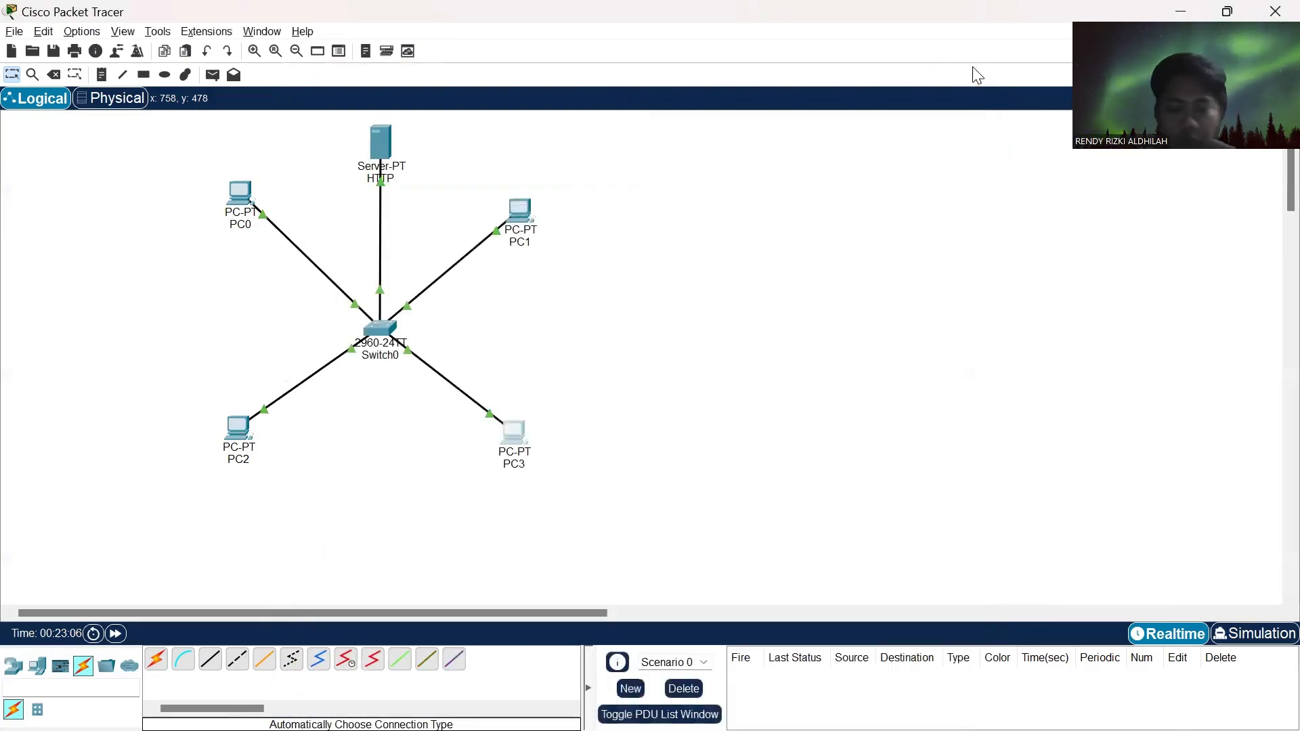
- Review the DNS and HTTP server task in the Chrome assignment page and switch back to Cisco Packet Tracer
{"action": "key", "text": "alt+Tab"}
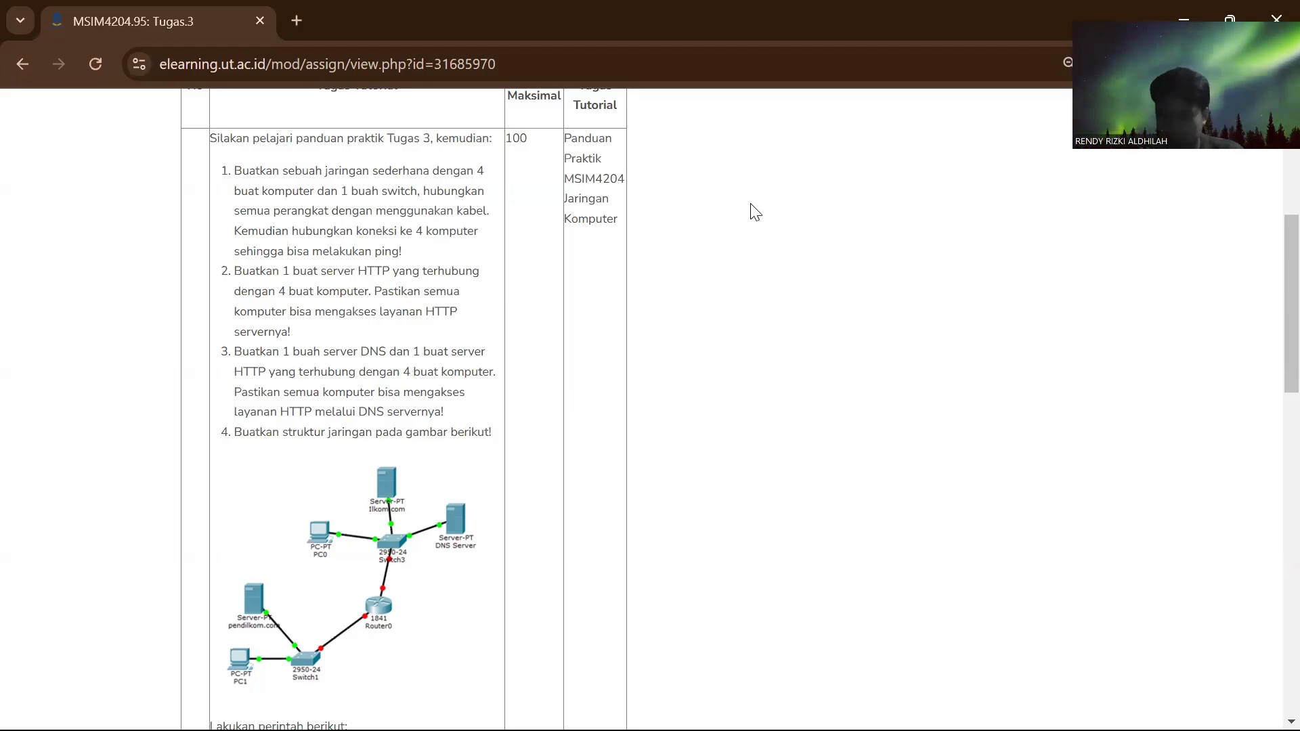
{"action": "key", "text": "alt+Tab"}
{"action": "key", "text": "alt+Tab"}
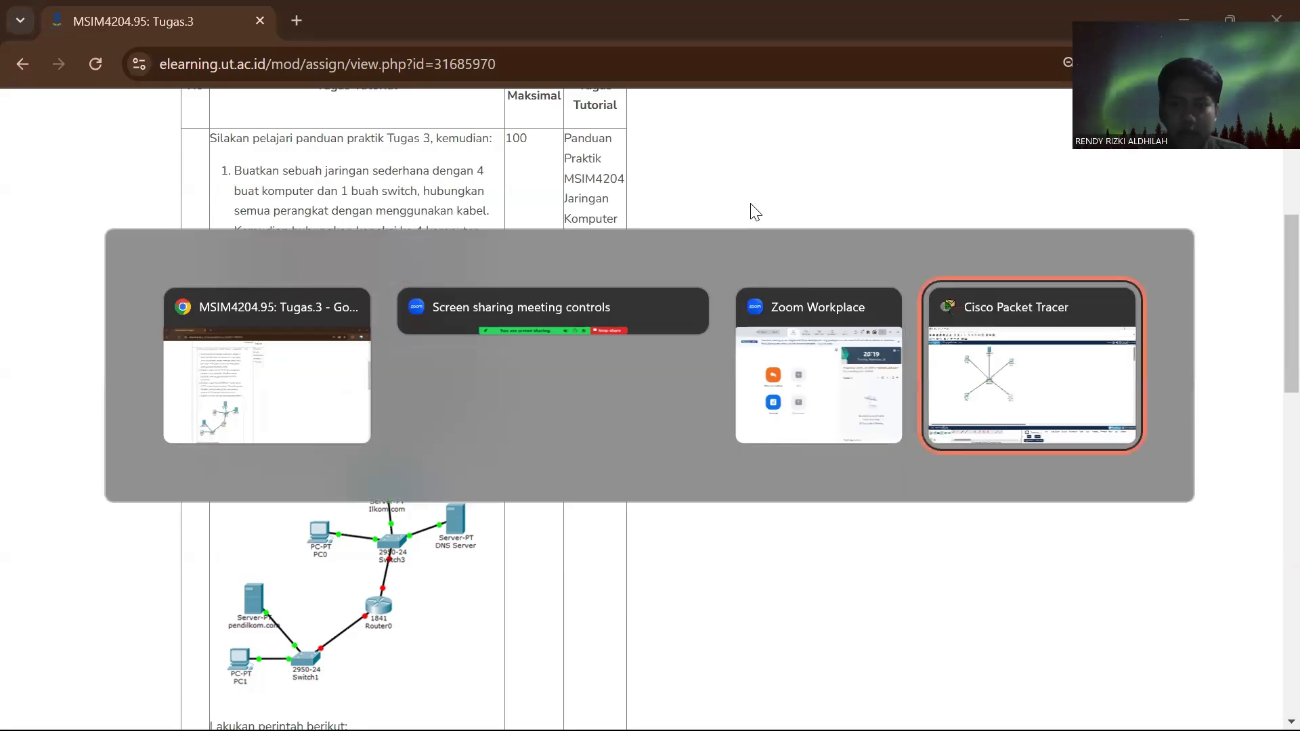
- Add a second Server-PT to the workspace, centred below Switch0 between PC2 and PC3
{"action": "scroll", "coordinate": [584, 383], "scroll_direction": "down", "scroll_amount": 2}
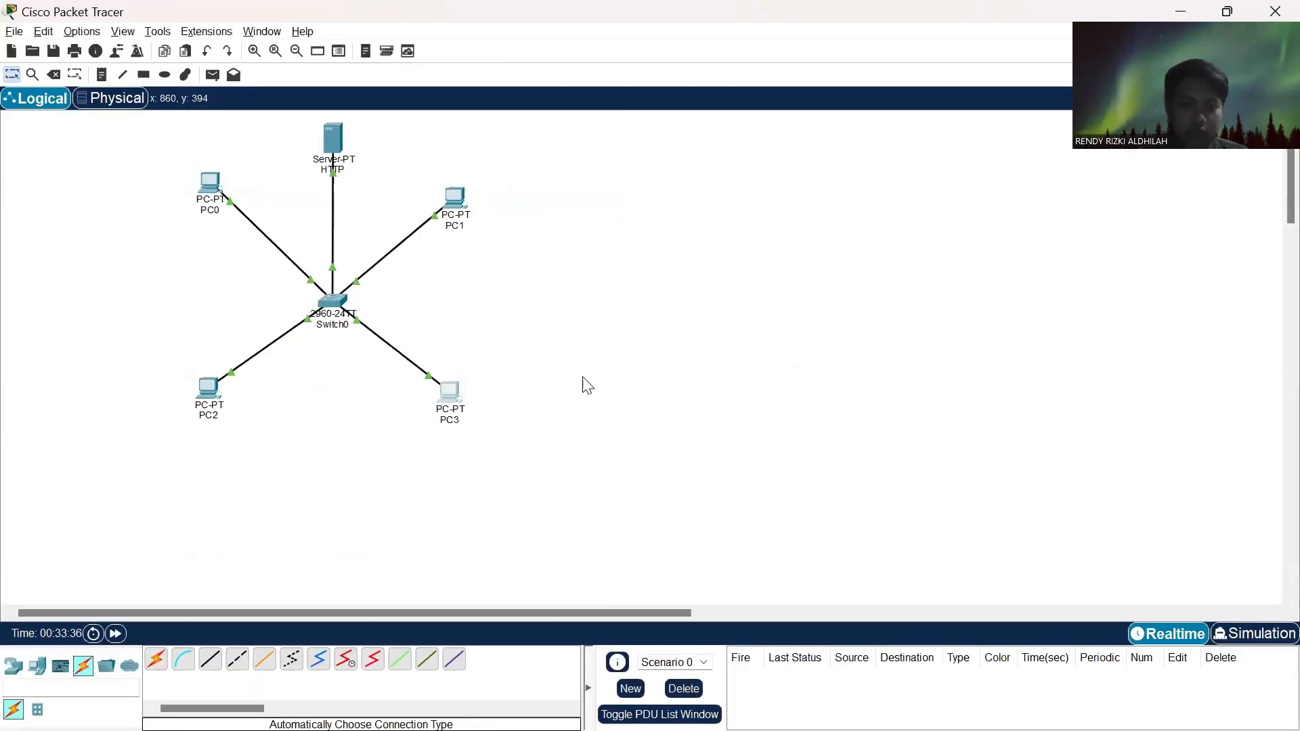
{"action": "scroll", "coordinate": [588, 385], "scroll_direction": "up", "scroll_amount": 2}
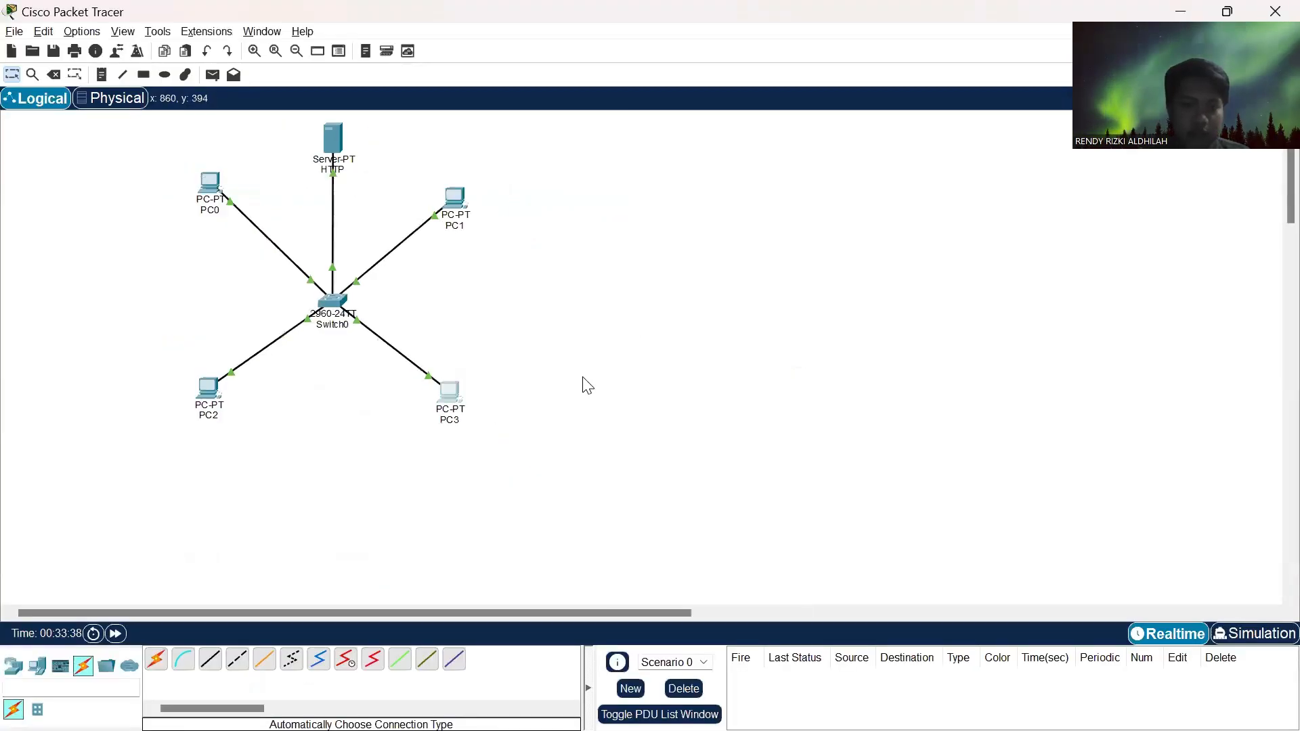
{"action": "scroll", "coordinate": [588, 385], "scroll_direction": "down", "scroll_amount": 2}
{"action": "left_click_drag", "start_coordinate": [582, 371], "coordinate": [710, 376]}
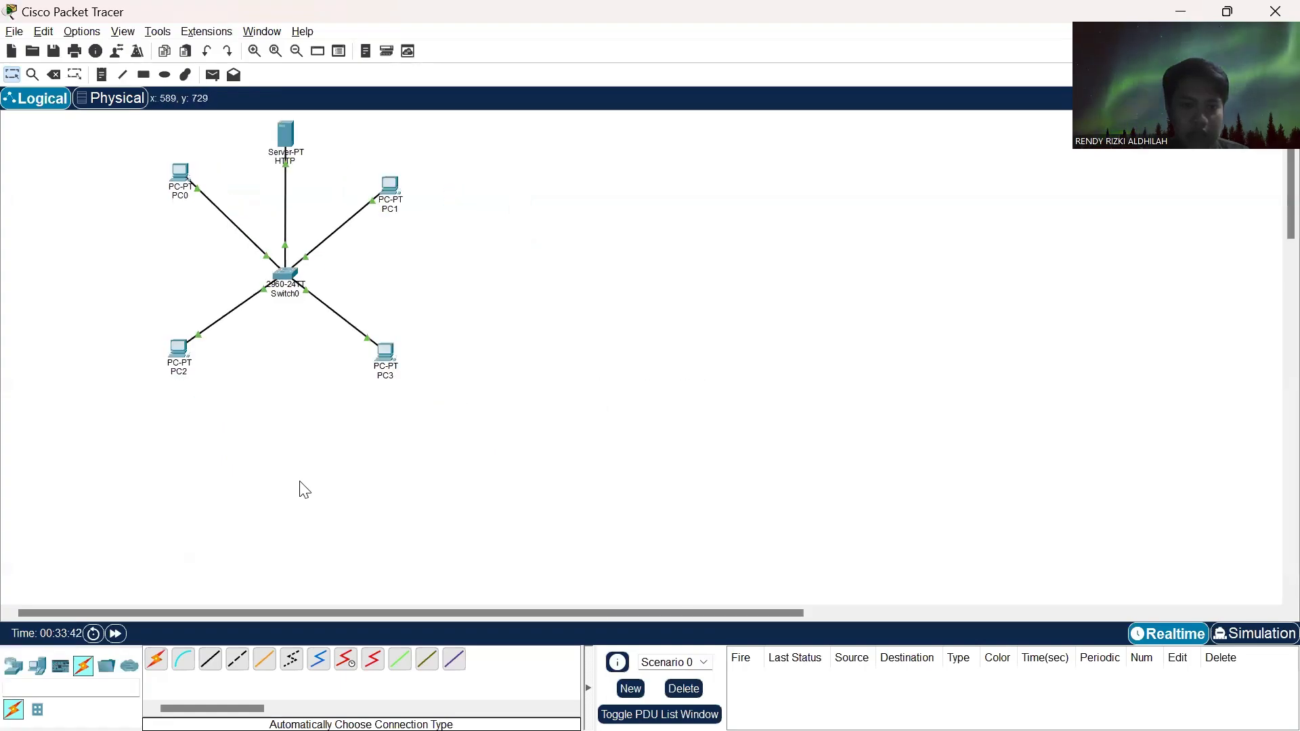
{"action": "left_click", "coordinate": [37, 671]}
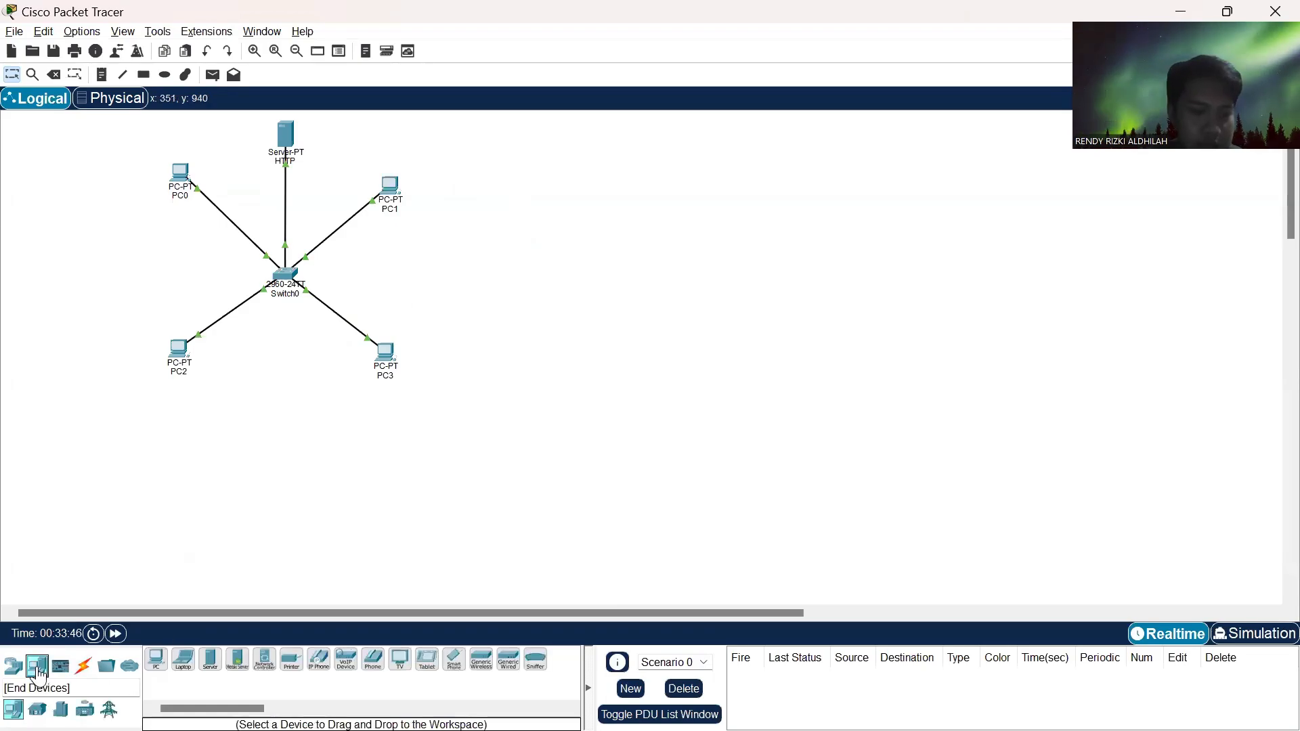
{"action": "left_click", "coordinate": [210, 662]}
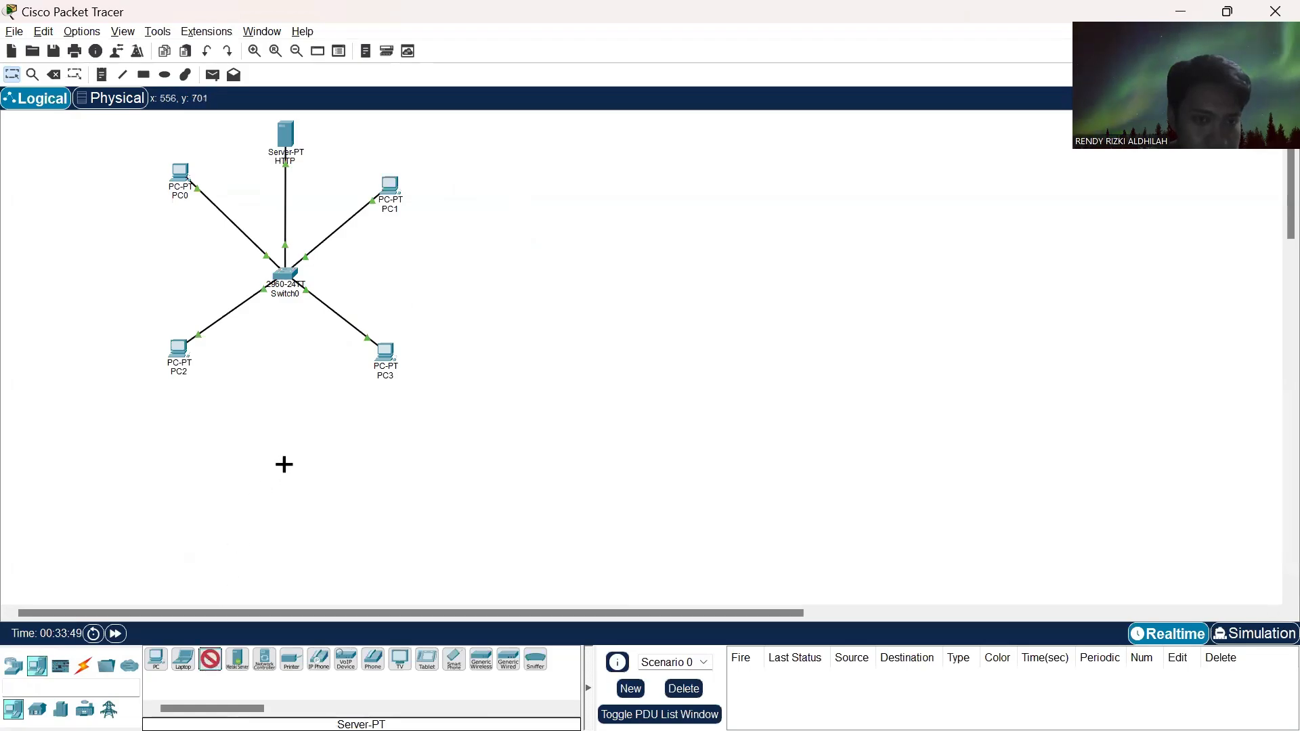
{"action": "left_click", "coordinate": [282, 464]}
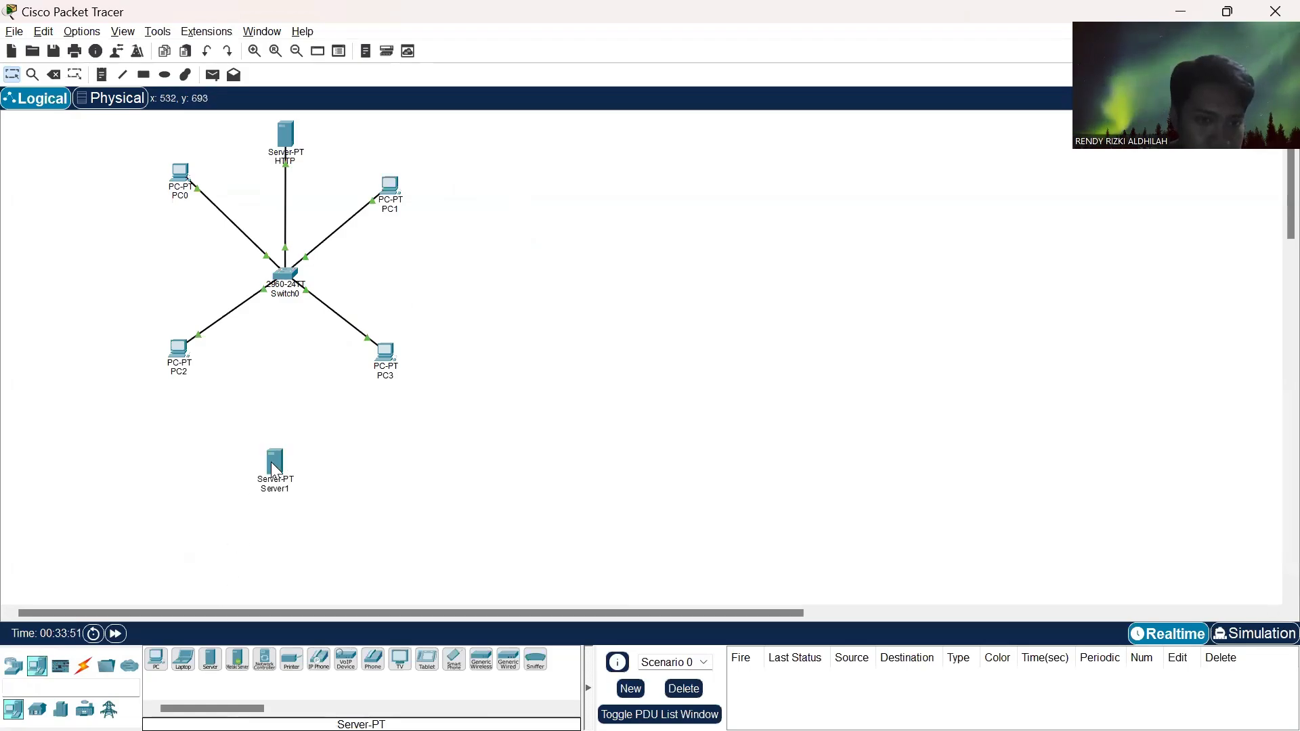
{"action": "left_click_drag", "start_coordinate": [283, 472], "coordinate": [282, 448]}
- Rename the new server below the switch to DNS
{"action": "left_click", "coordinate": [90, 666]}
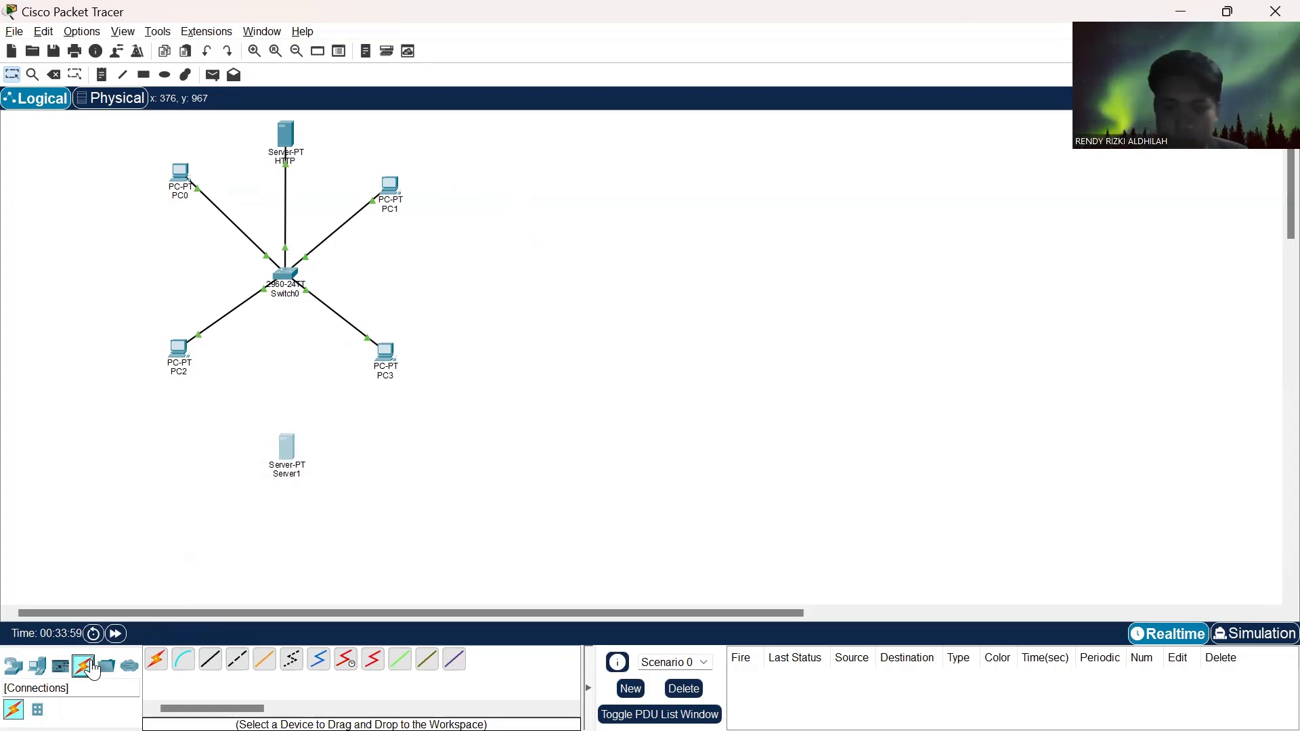
{"action": "left_click", "coordinate": [296, 474]}
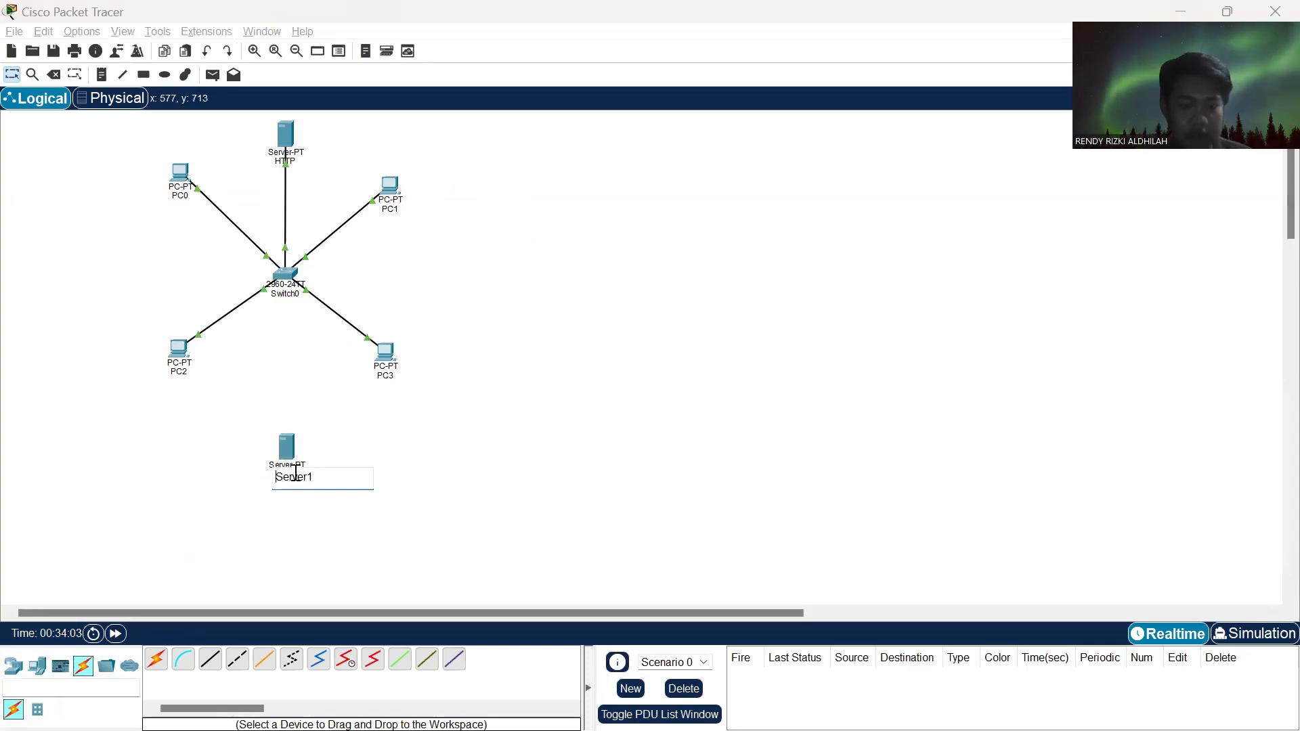
{"action": "double_click", "coordinate": [297, 474]}
{"action": "type", "text": "DNS"}
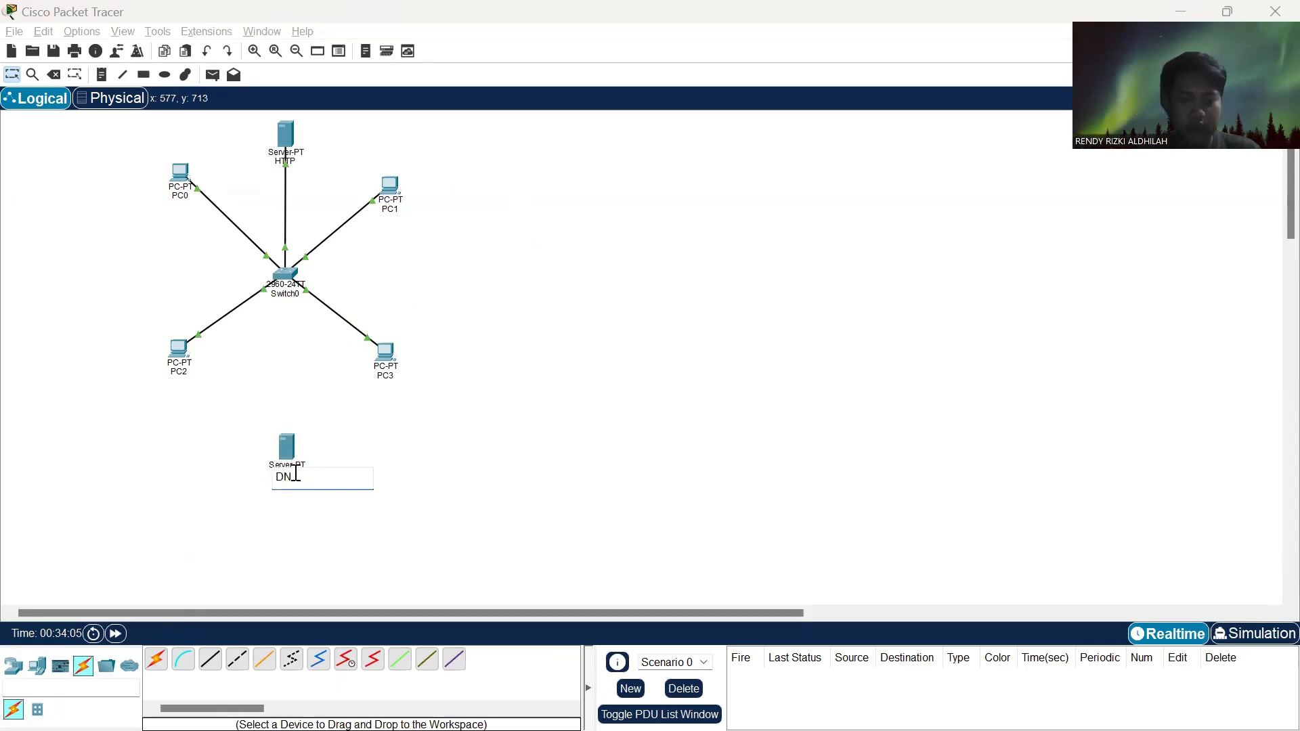
{"action": "left_click", "coordinate": [557, 436]}
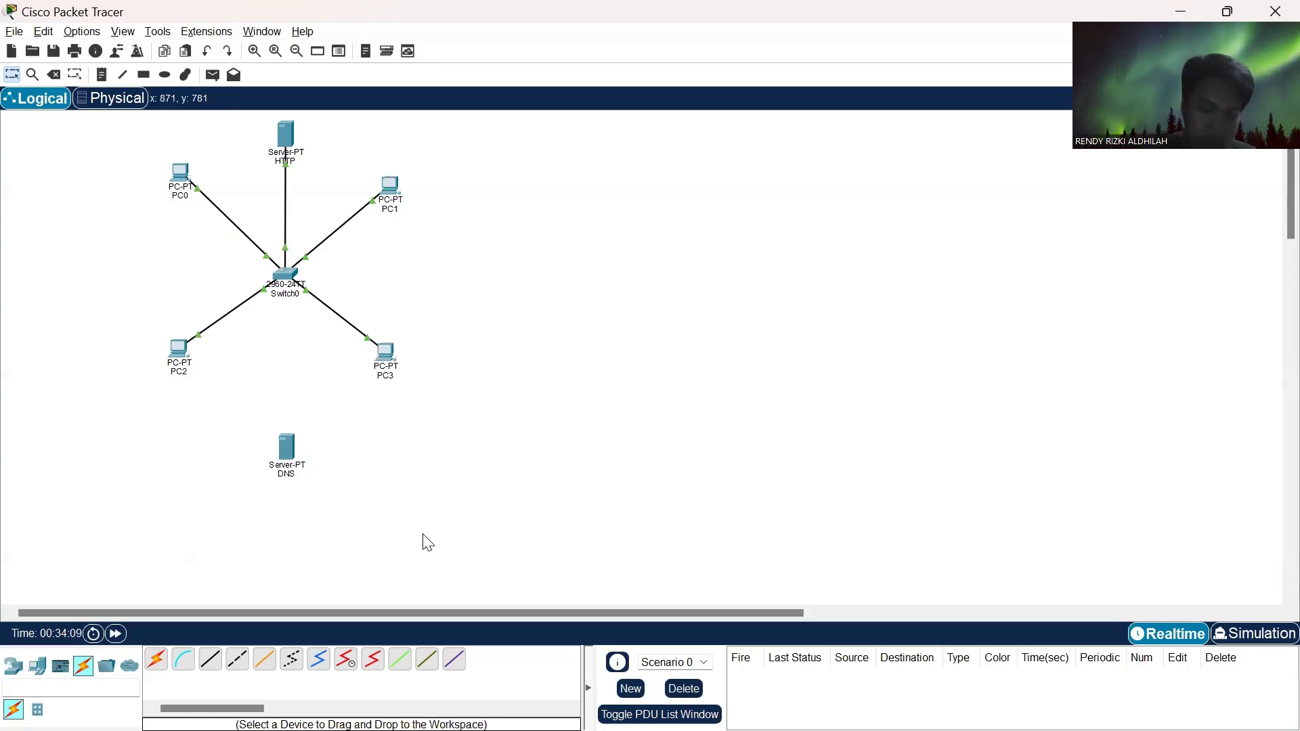
- Cable the DNS server to Switch0 with an automatically chosen connection and nudge the server into line under the switch
{"action": "left_click", "coordinate": [156, 661]}
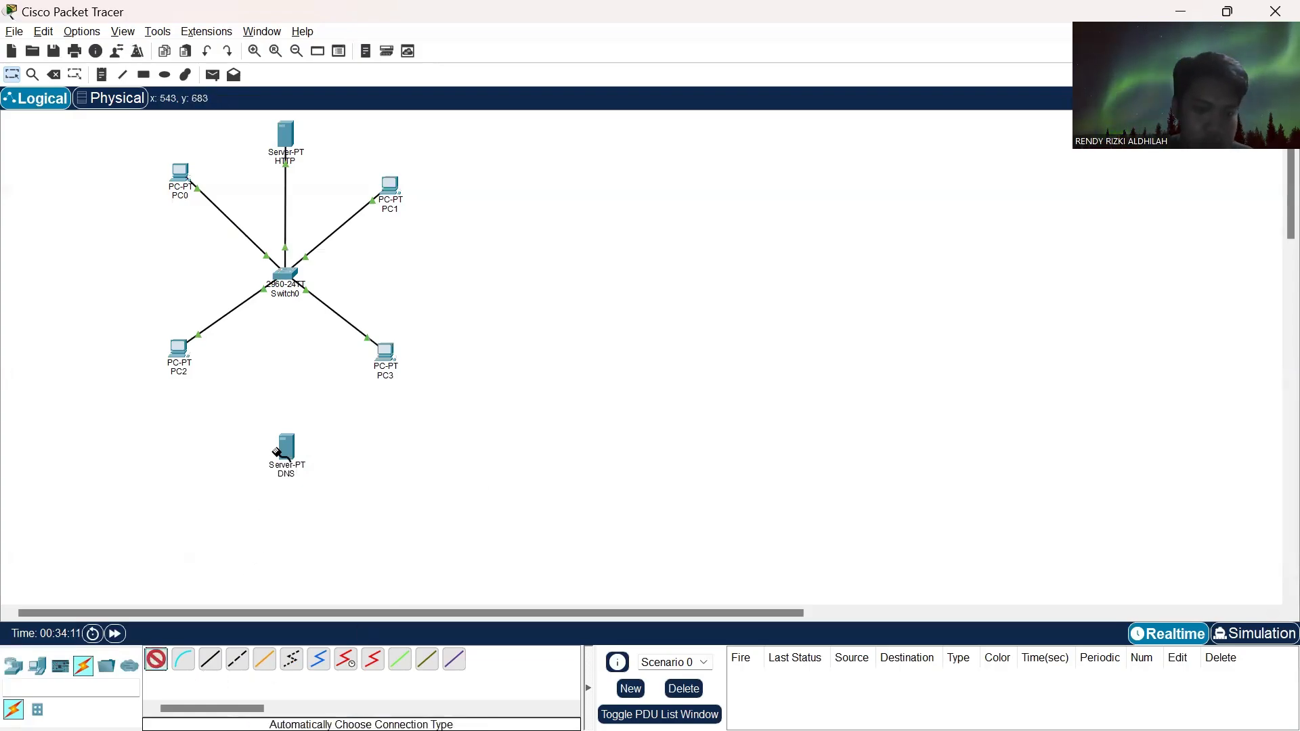
{"action": "left_click", "coordinate": [287, 447]}
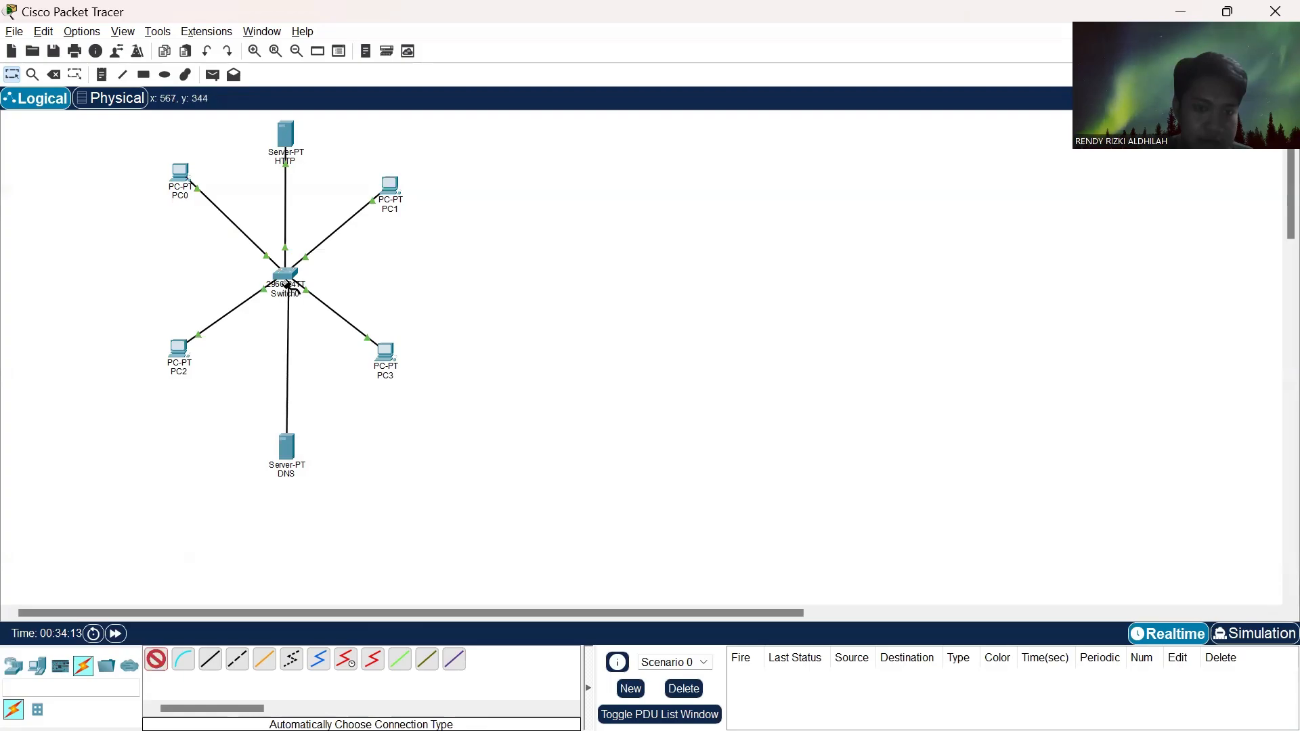
{"action": "left_click", "coordinate": [285, 276]}
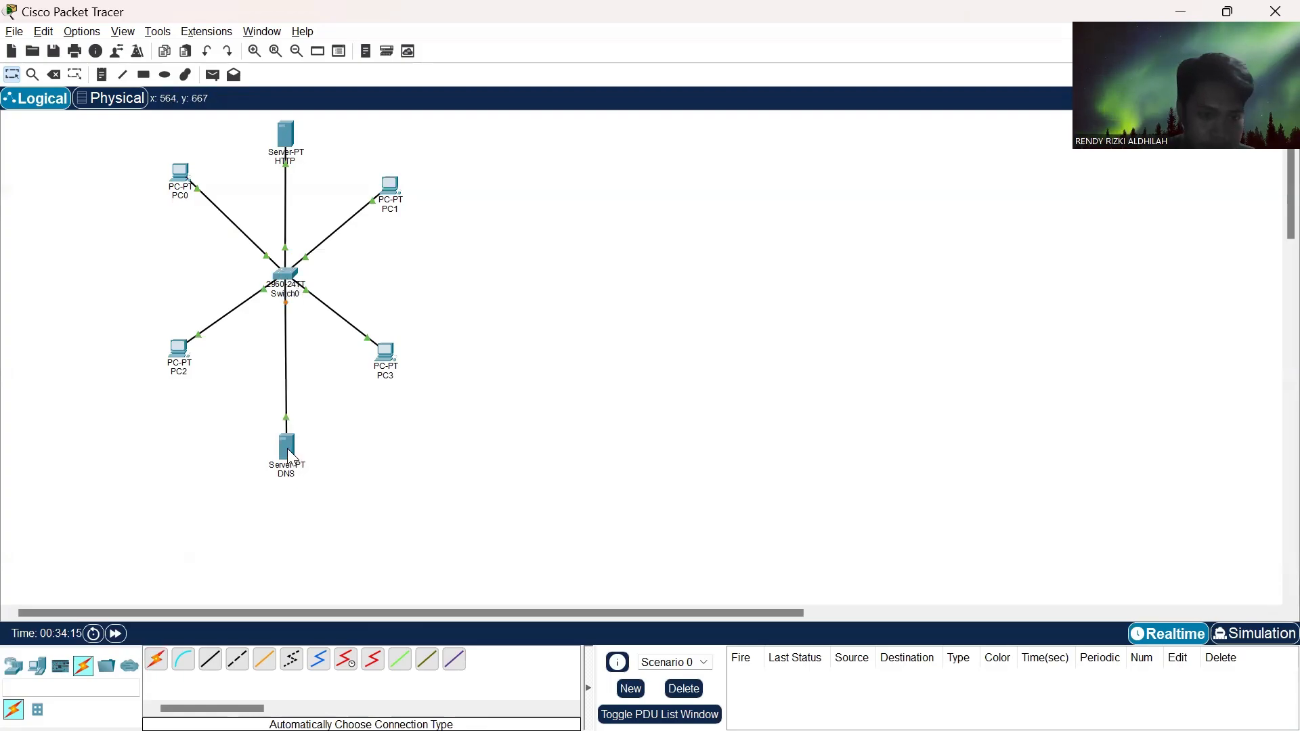
{"action": "left_click_drag", "start_coordinate": [289, 455], "coordinate": [285, 434]}
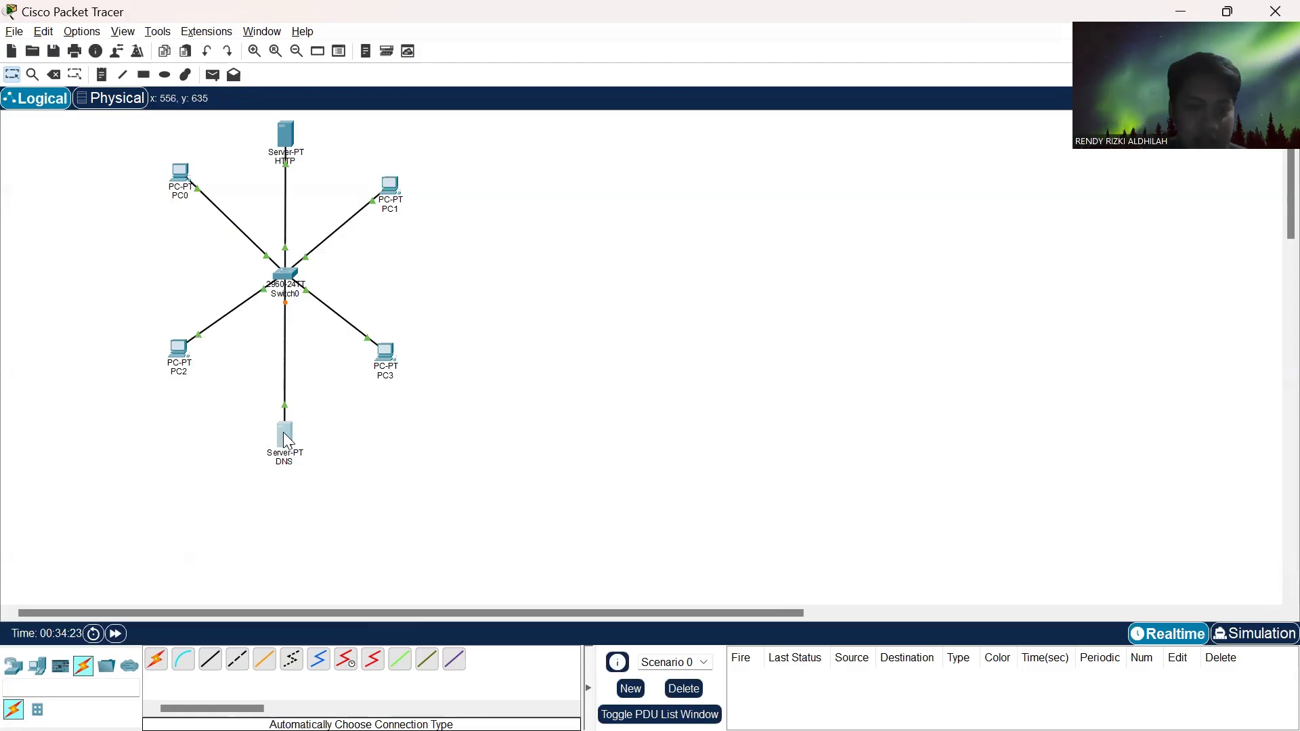
- Give the DNS server's FastEthernet0 the static IPv4 address 192.168.1.200 with subnet mask 255.255.255.0, and close its window
{"action": "left_click", "coordinate": [284, 437]}
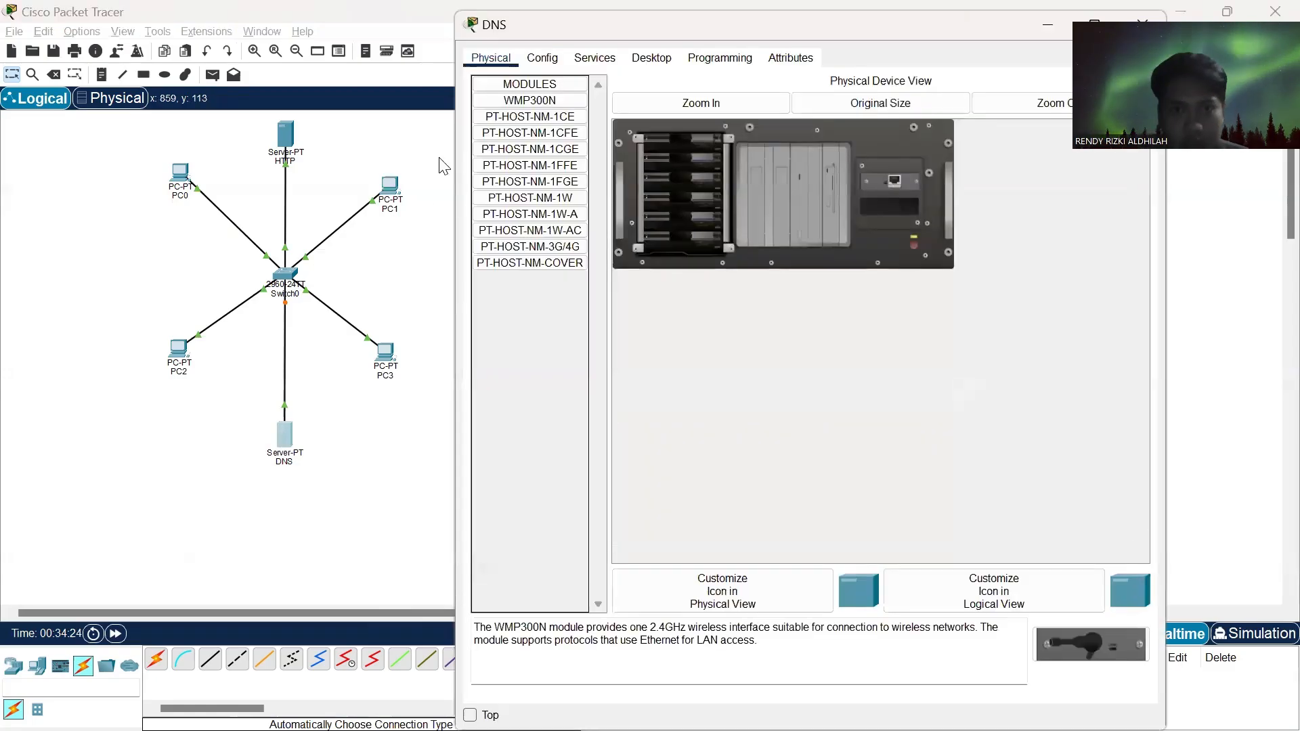
{"action": "left_click", "coordinate": [541, 58]}
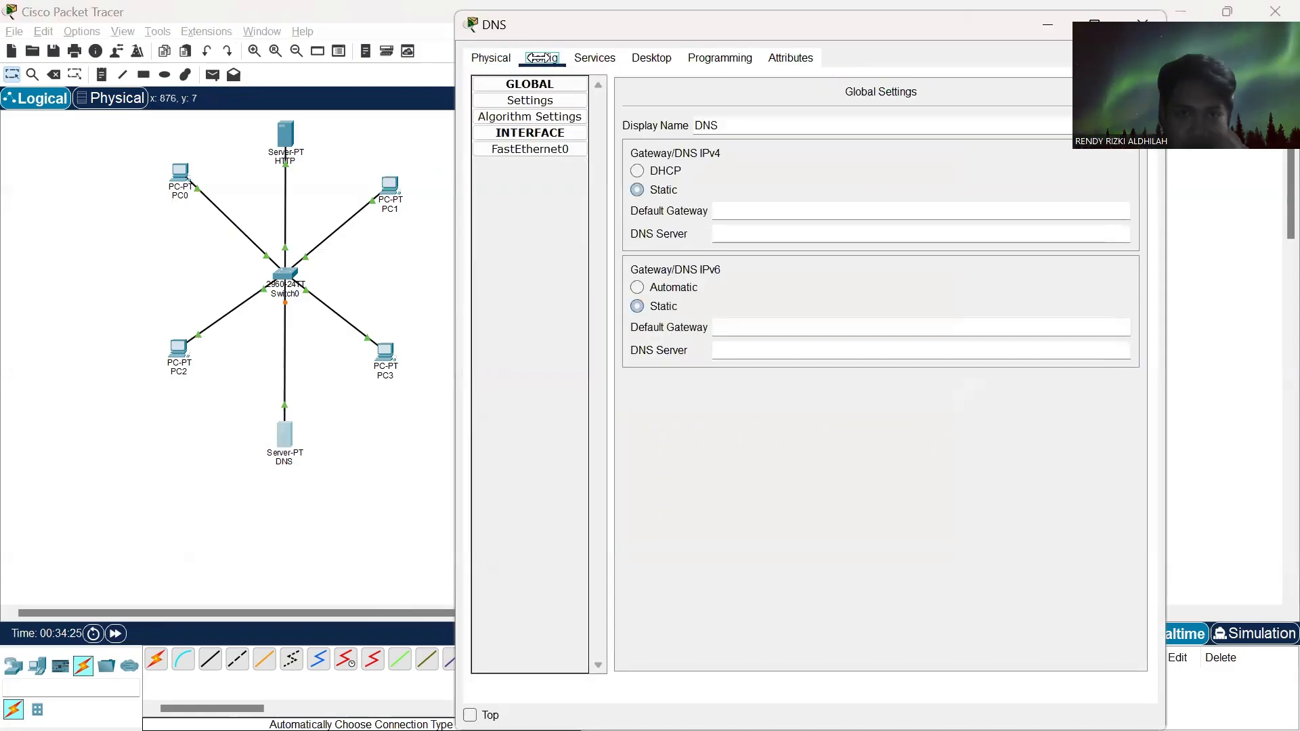
{"action": "left_click", "coordinate": [552, 147]}
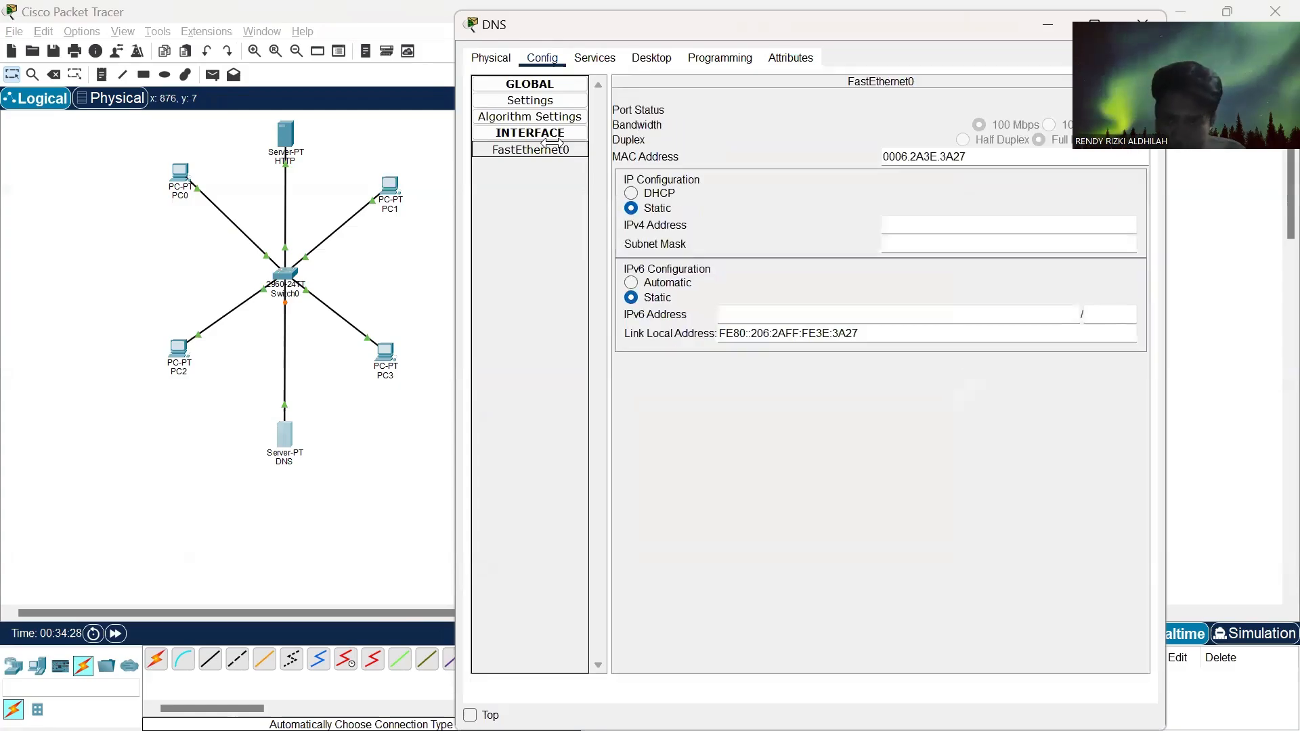
{"action": "left_click", "coordinate": [916, 226]}
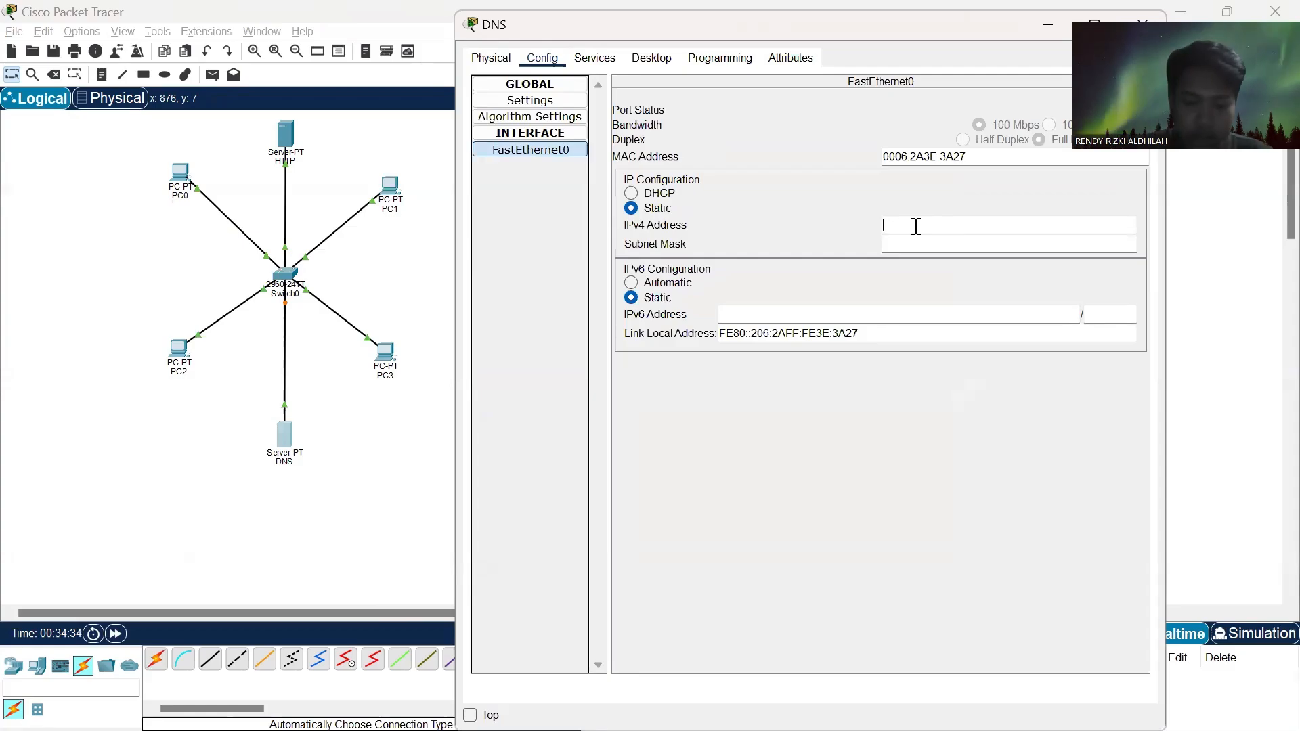
{"action": "type", "text": "192"}
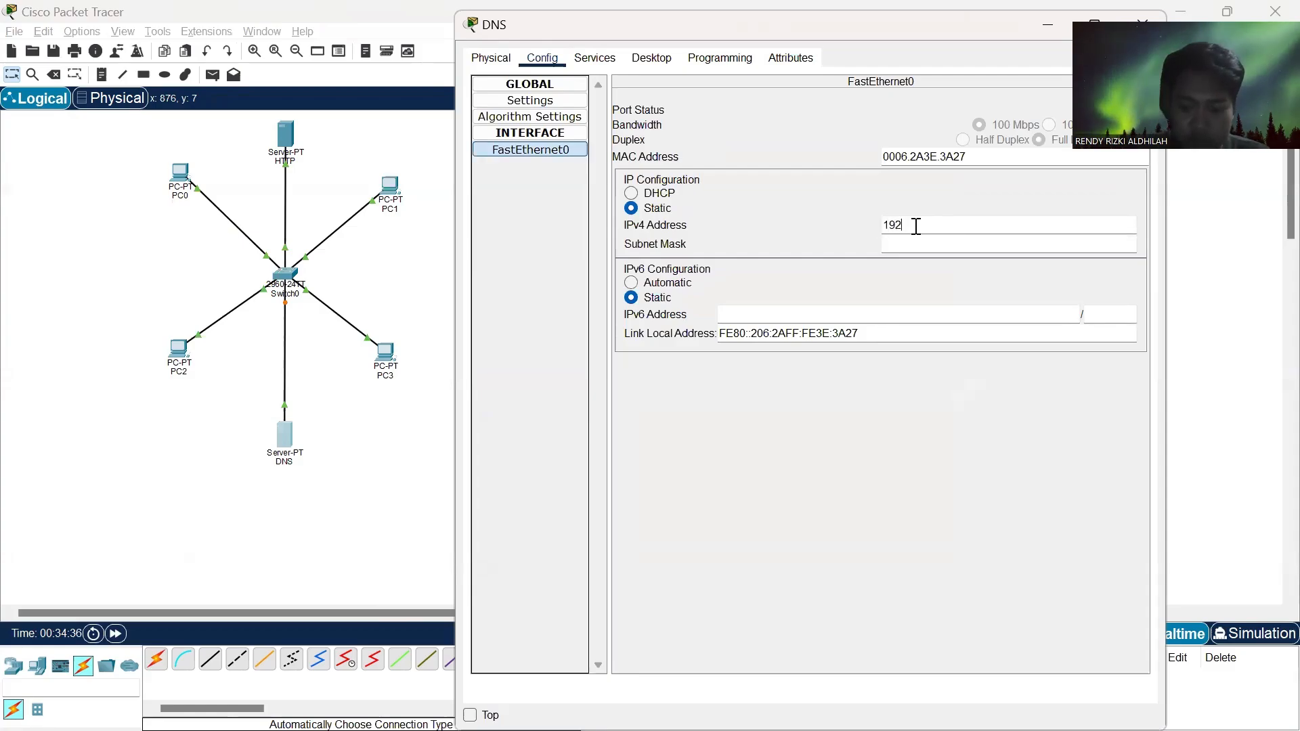
{"action": "type", "text": ".168.1."}
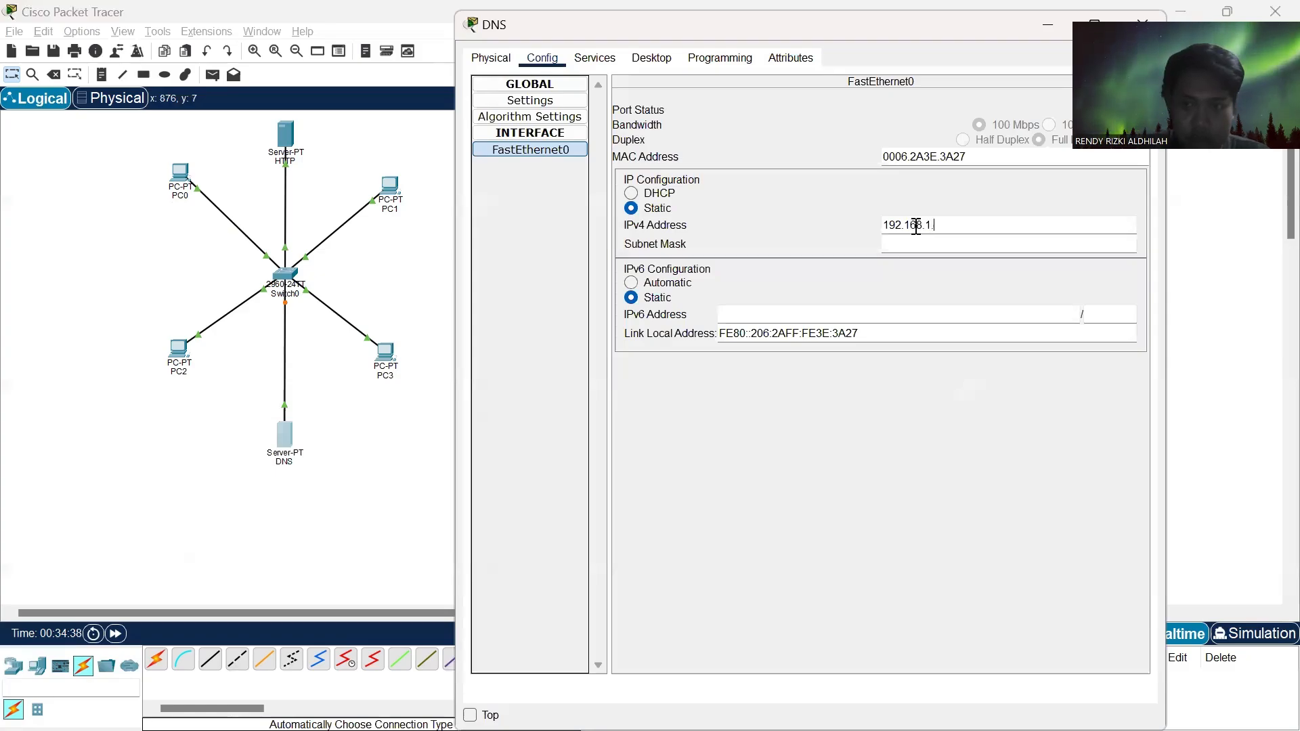
{"action": "type", "text": "200"}
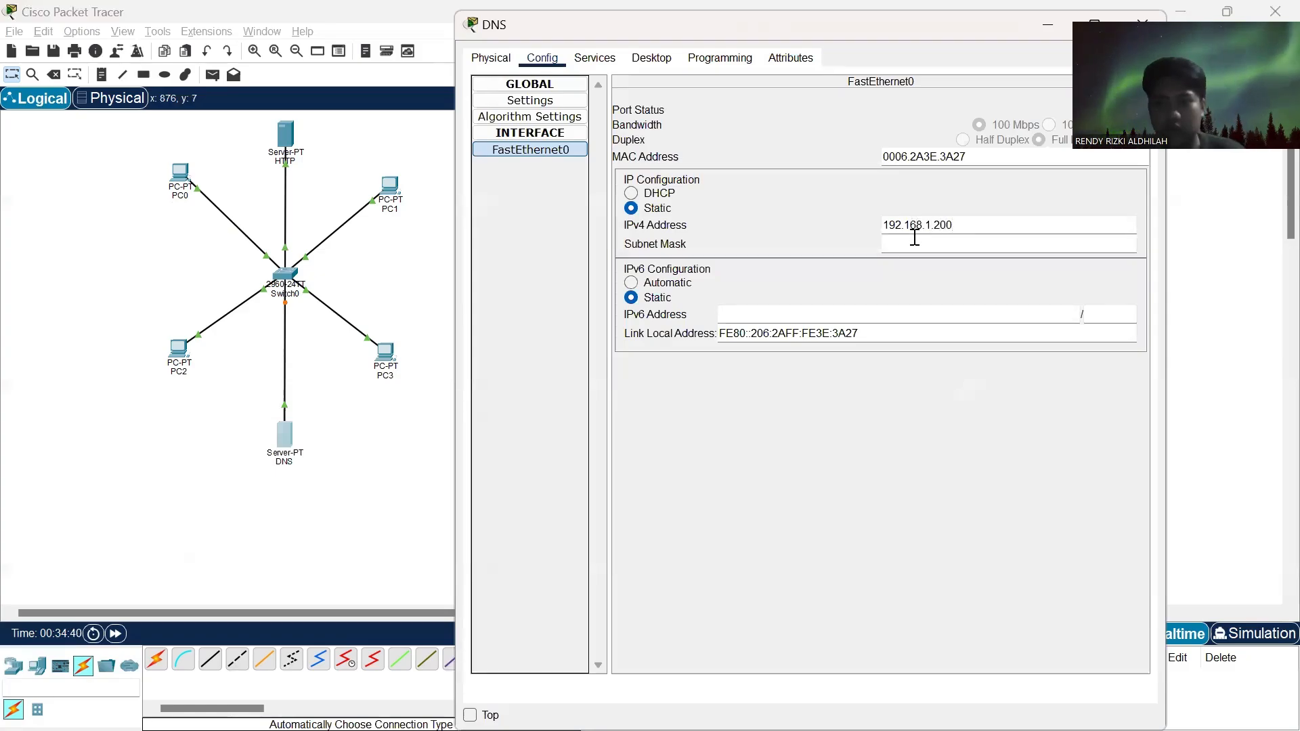
{"action": "left_click", "coordinate": [915, 244]}
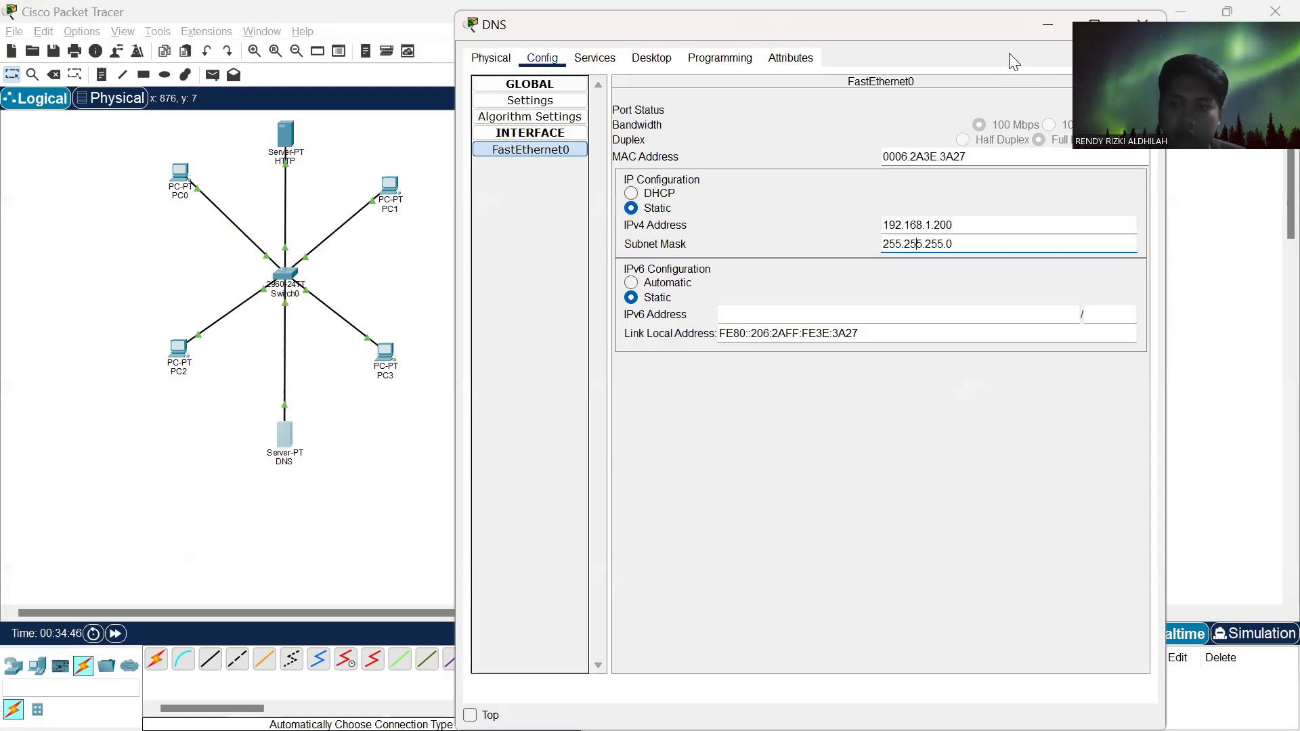
{"action": "left_click", "coordinate": [1142, 21]}
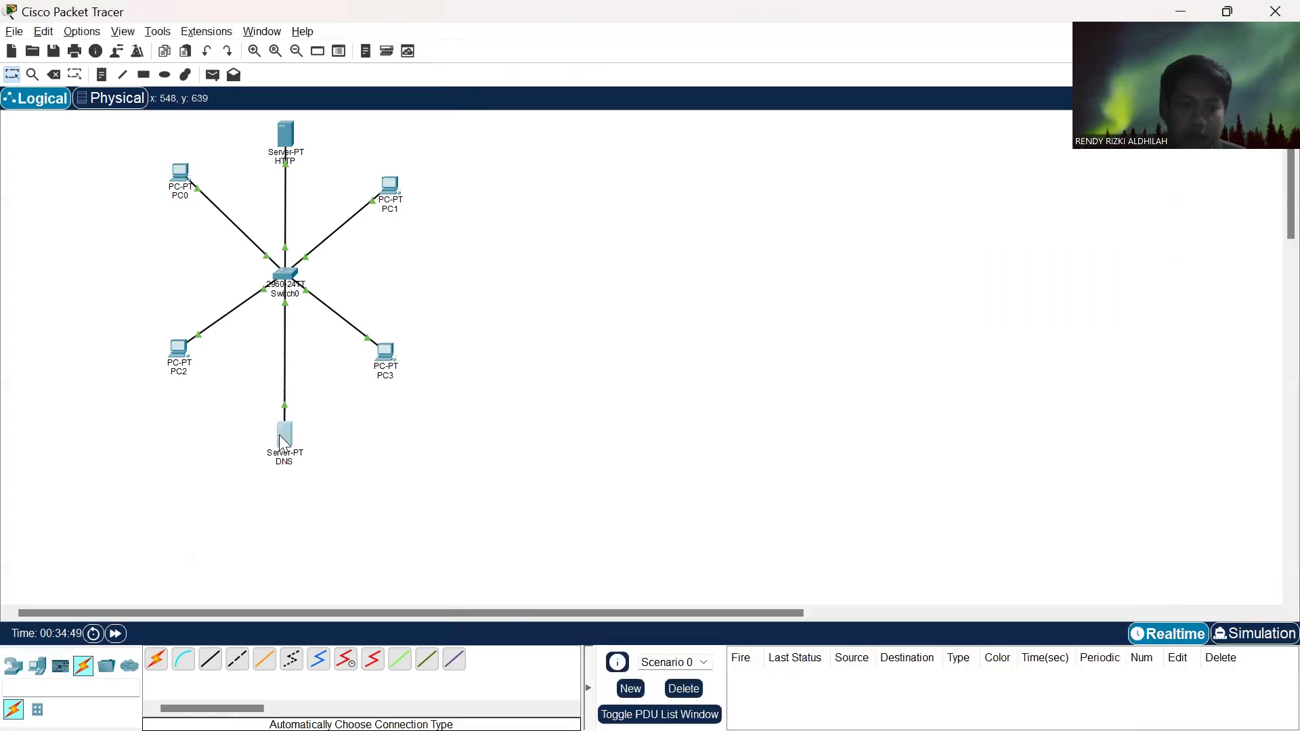
- Turn off the HTTP and HTTPS services on the DNS server and turn on its DNS service
{"action": "left_click", "coordinate": [283, 440]}
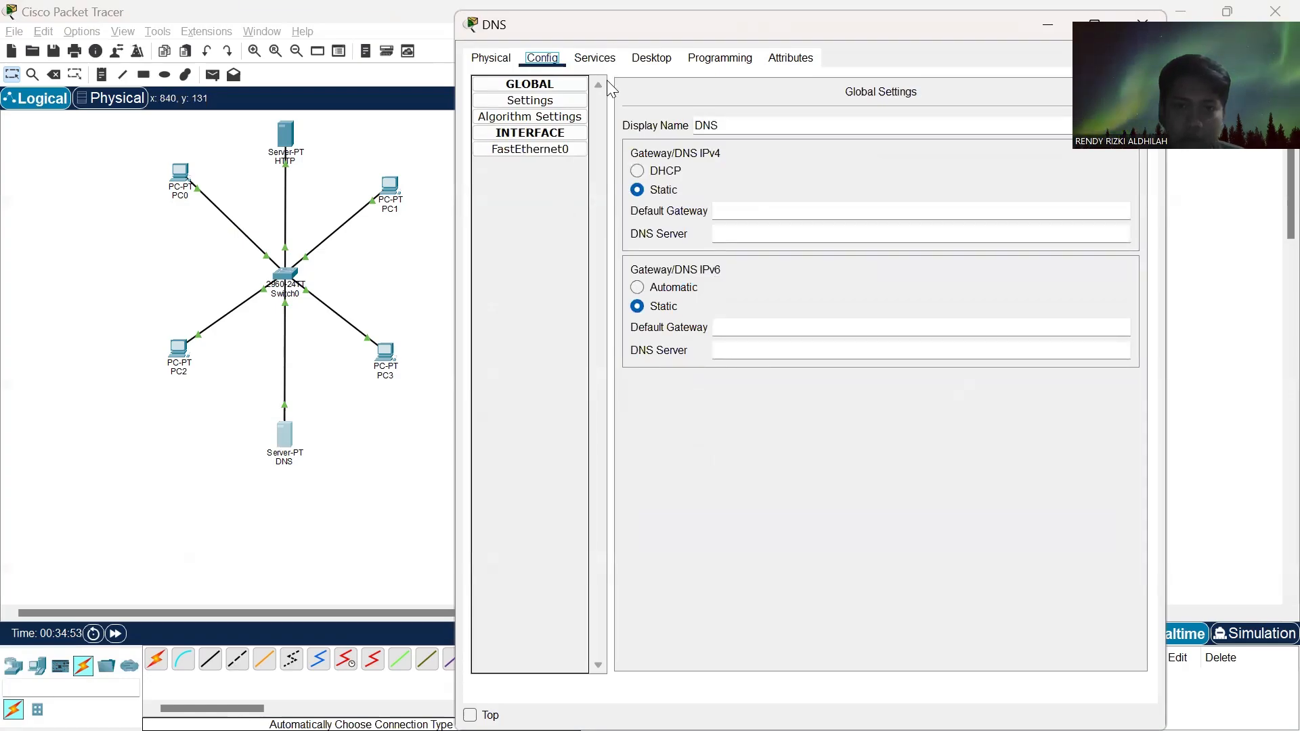
{"action": "left_click", "coordinate": [605, 60]}
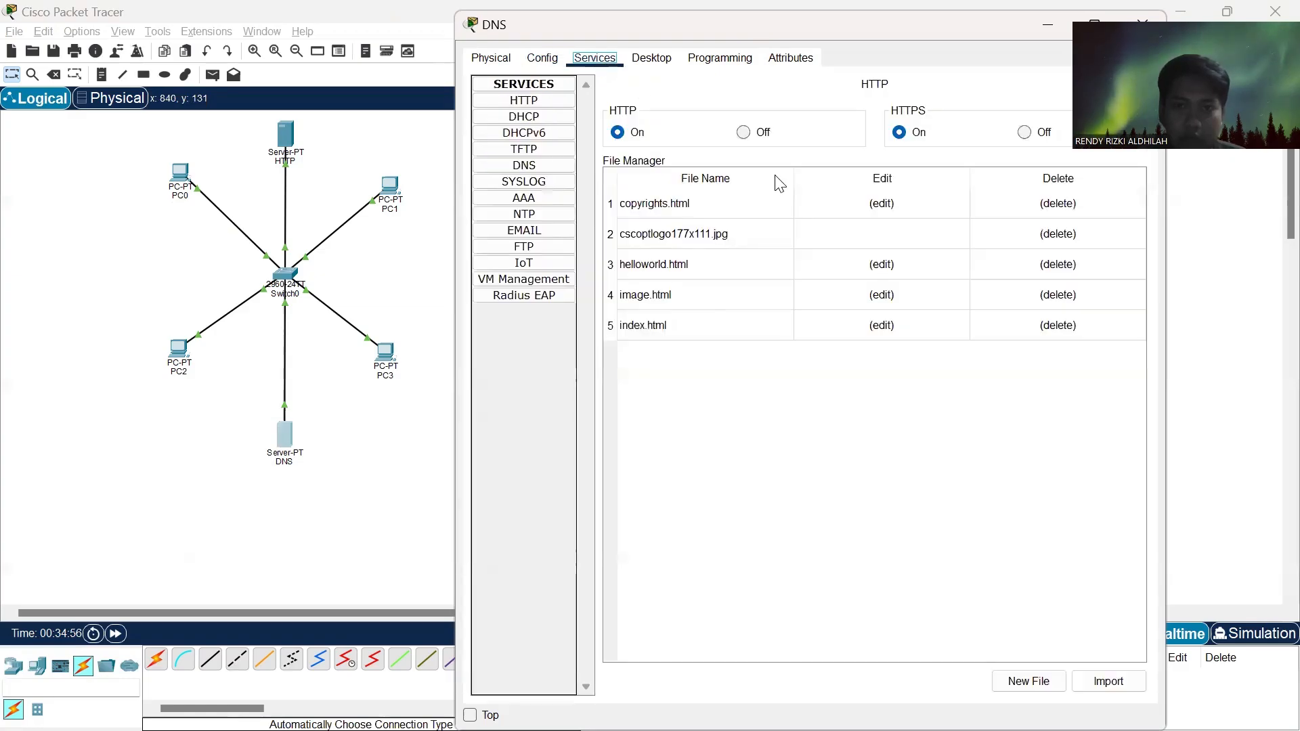
{"action": "left_click", "coordinate": [745, 132]}
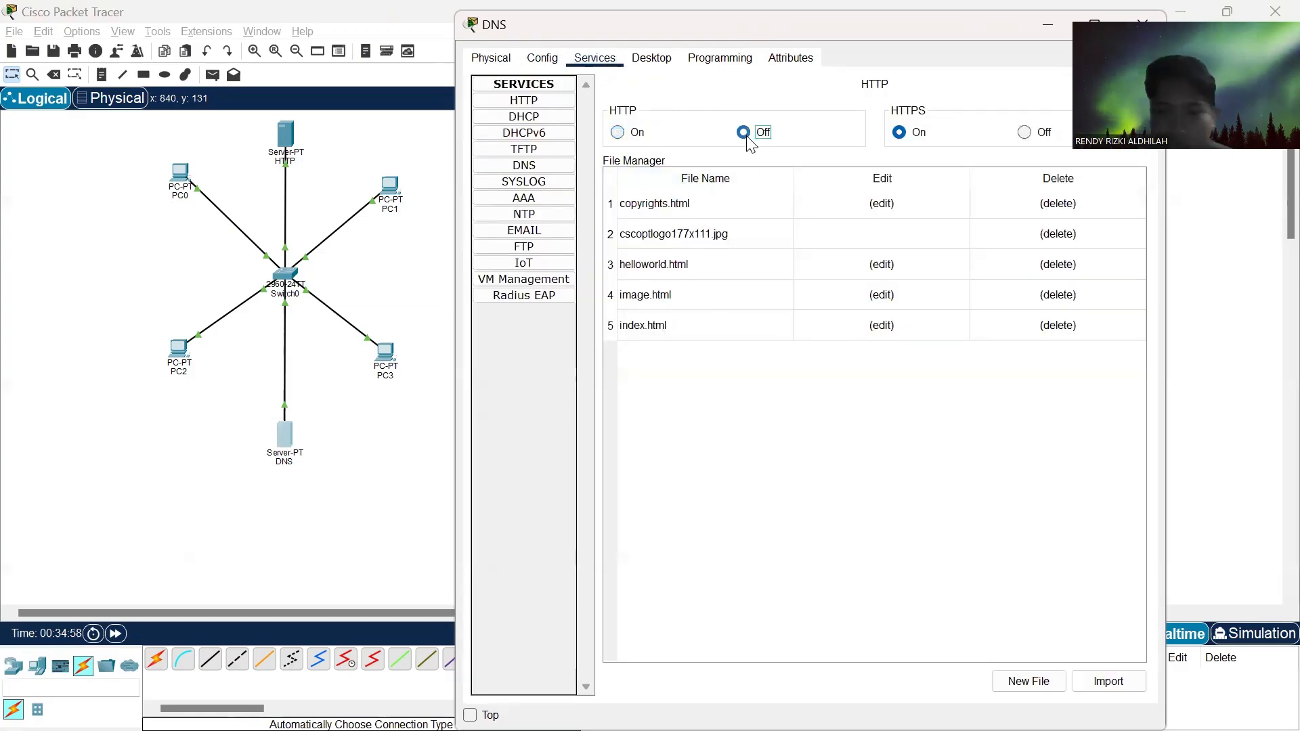
{"action": "left_click", "coordinate": [1027, 132]}
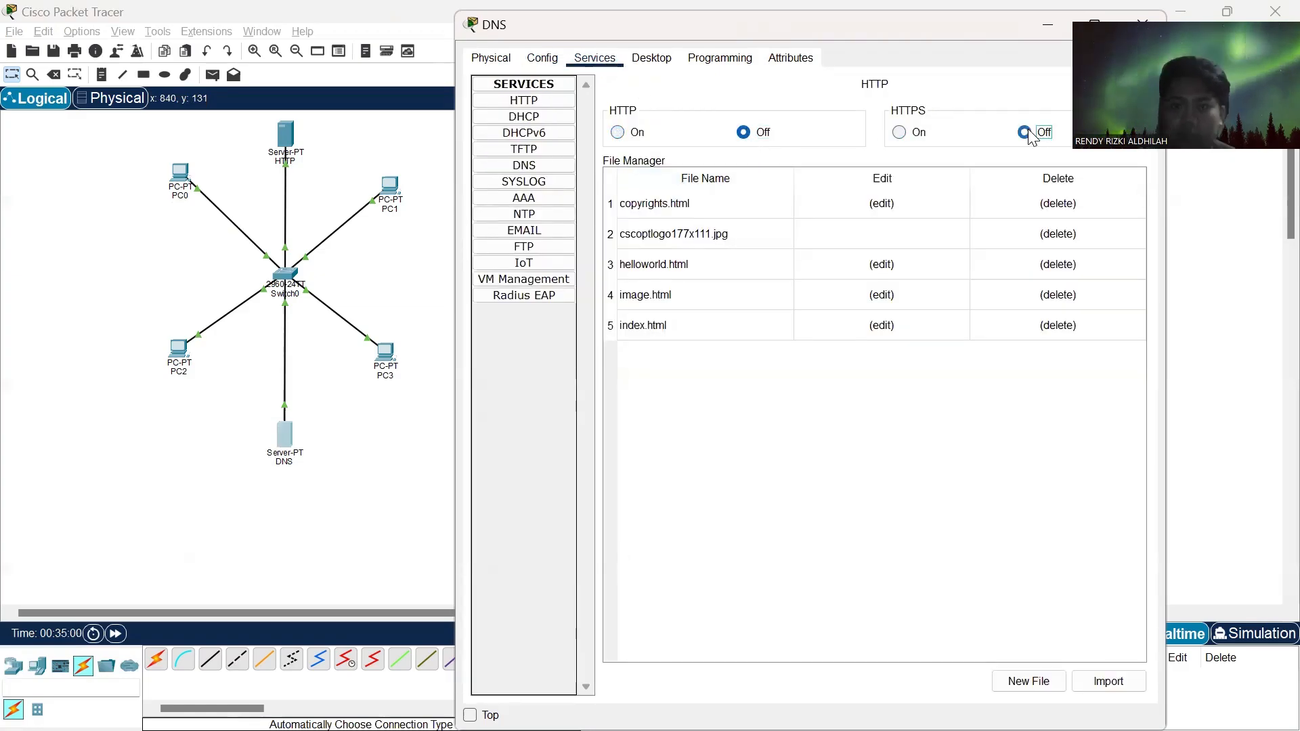
{"action": "left_click", "coordinate": [537, 171]}
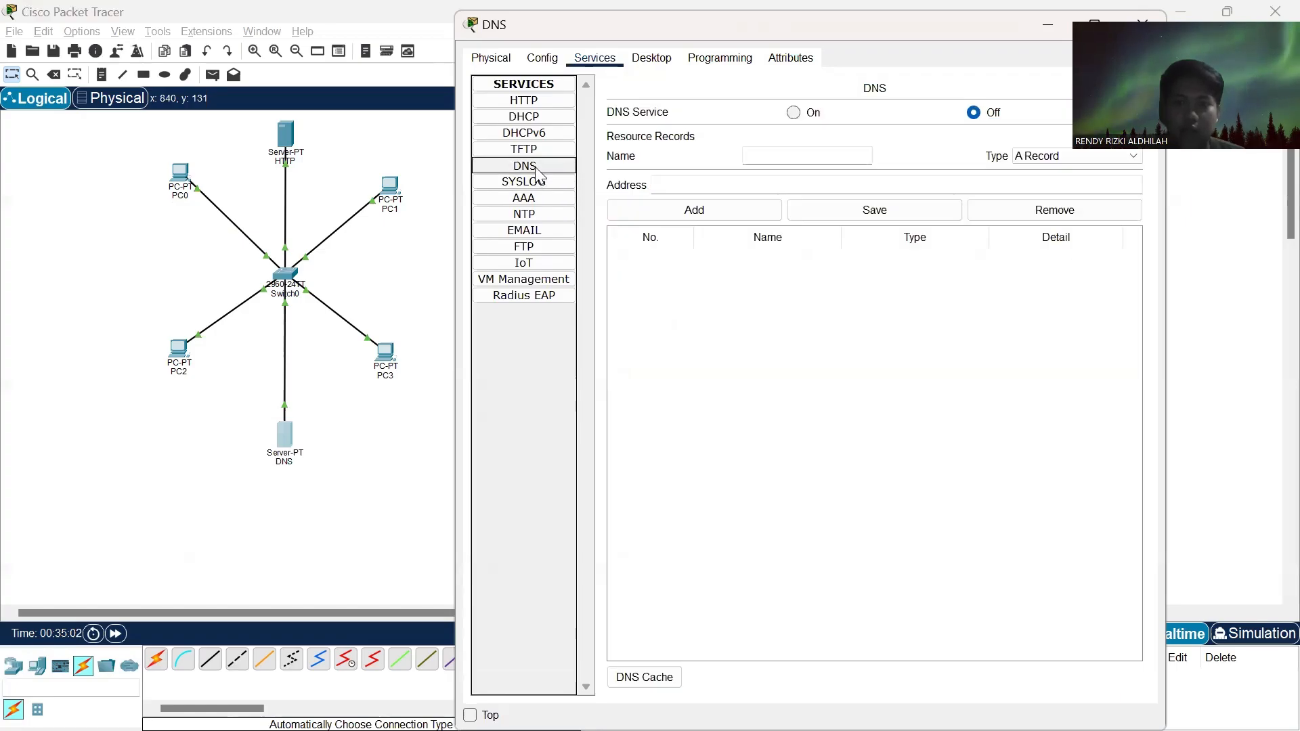
{"action": "left_click", "coordinate": [795, 113]}
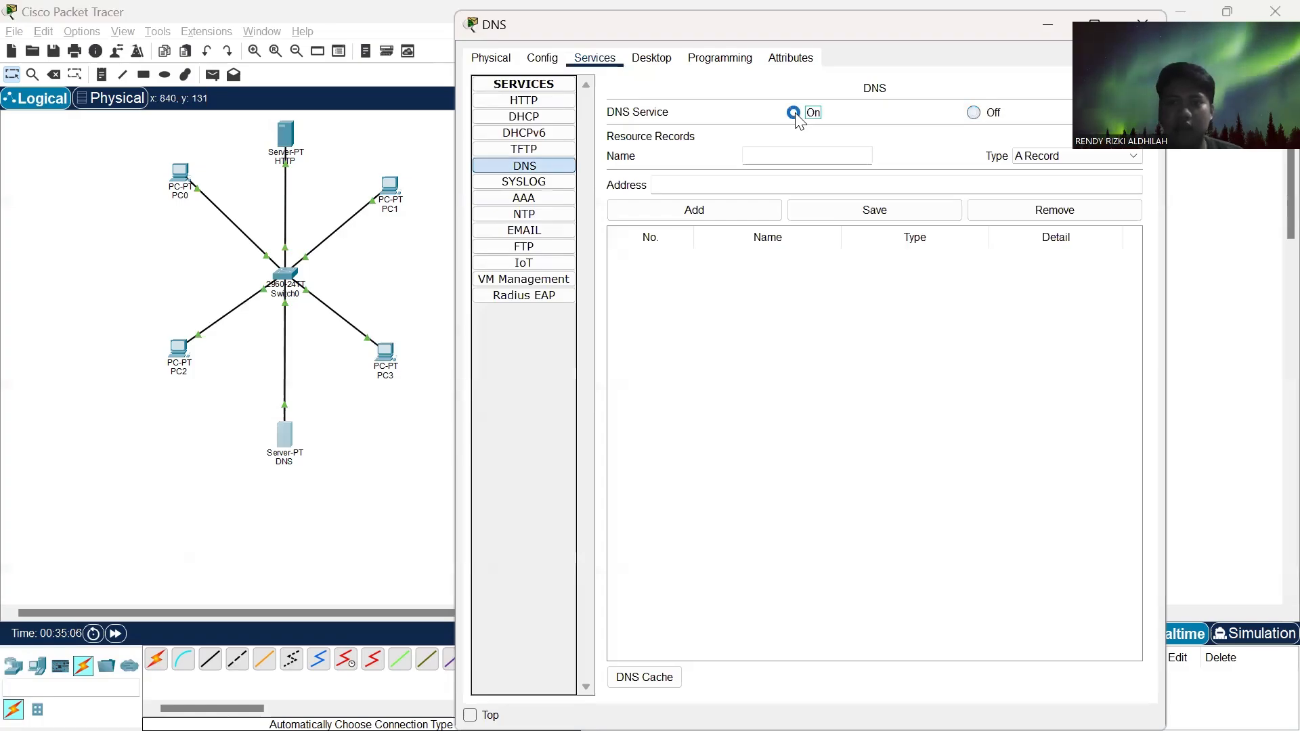
{"action": "left_click", "coordinate": [767, 158]}
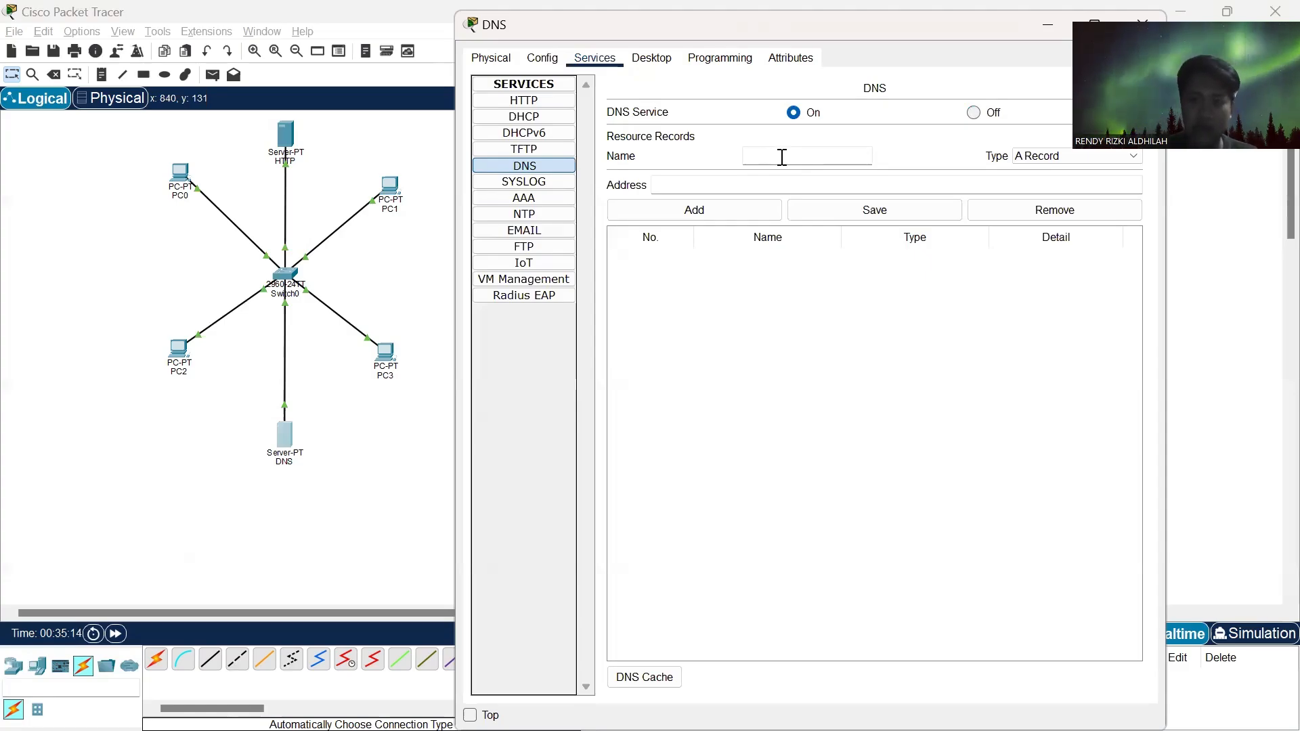
{"action": "type", "text": "klik"}
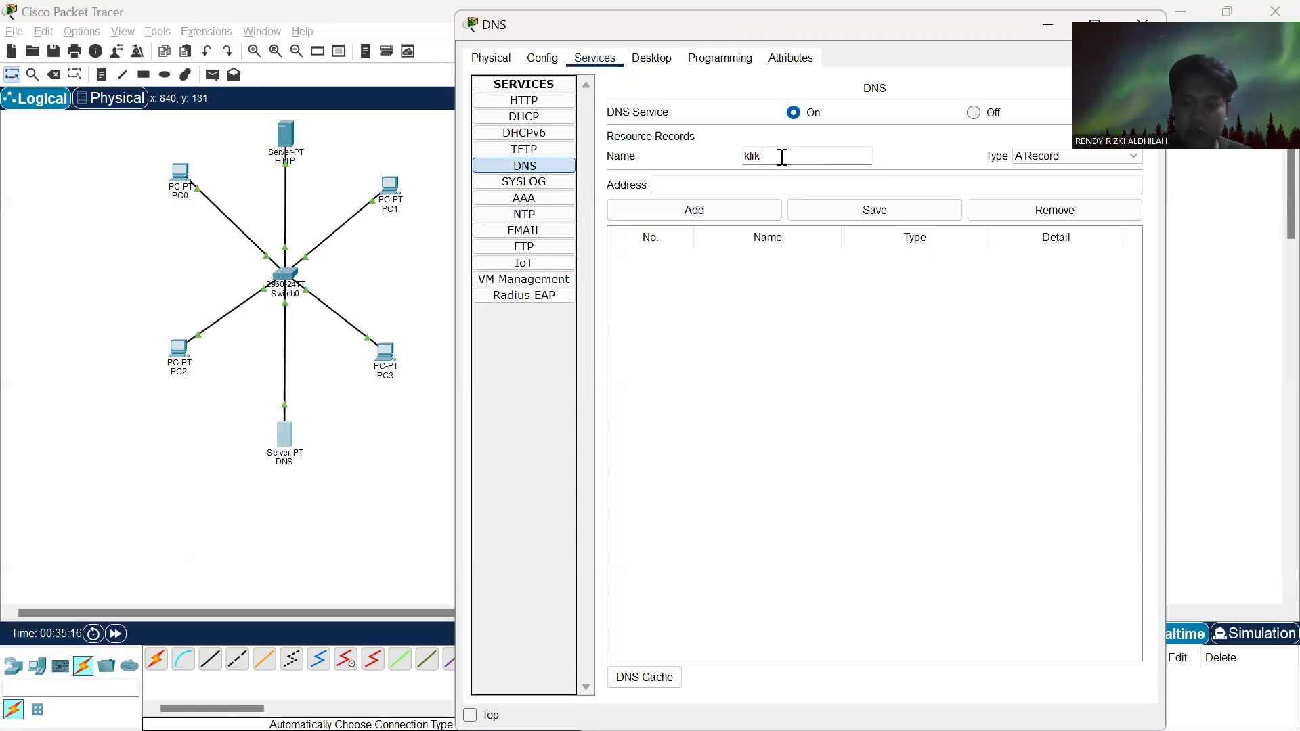
{"action": "key", "text": "BackSpace"}
{"action": "key", "text": "BackSpace"}
{"action": "key", "text": "BackSpace"}
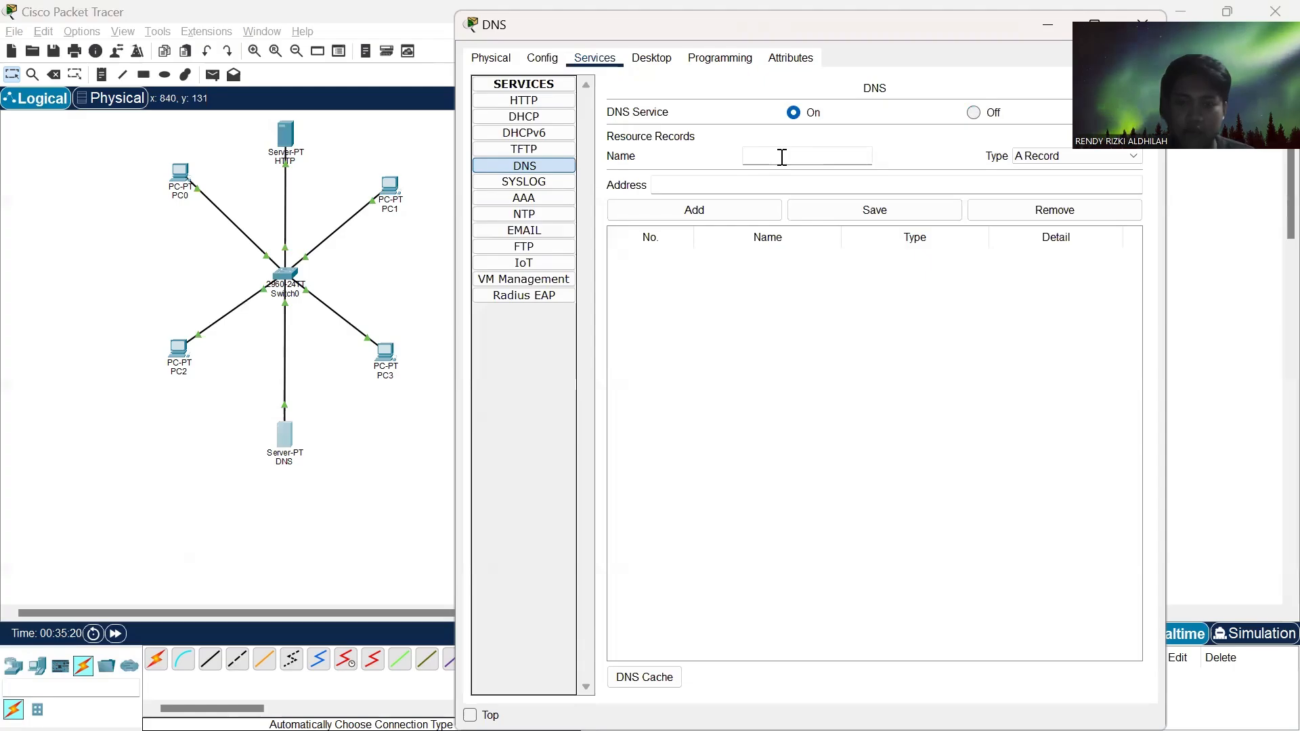
{"action": "type", "text": "kli"}
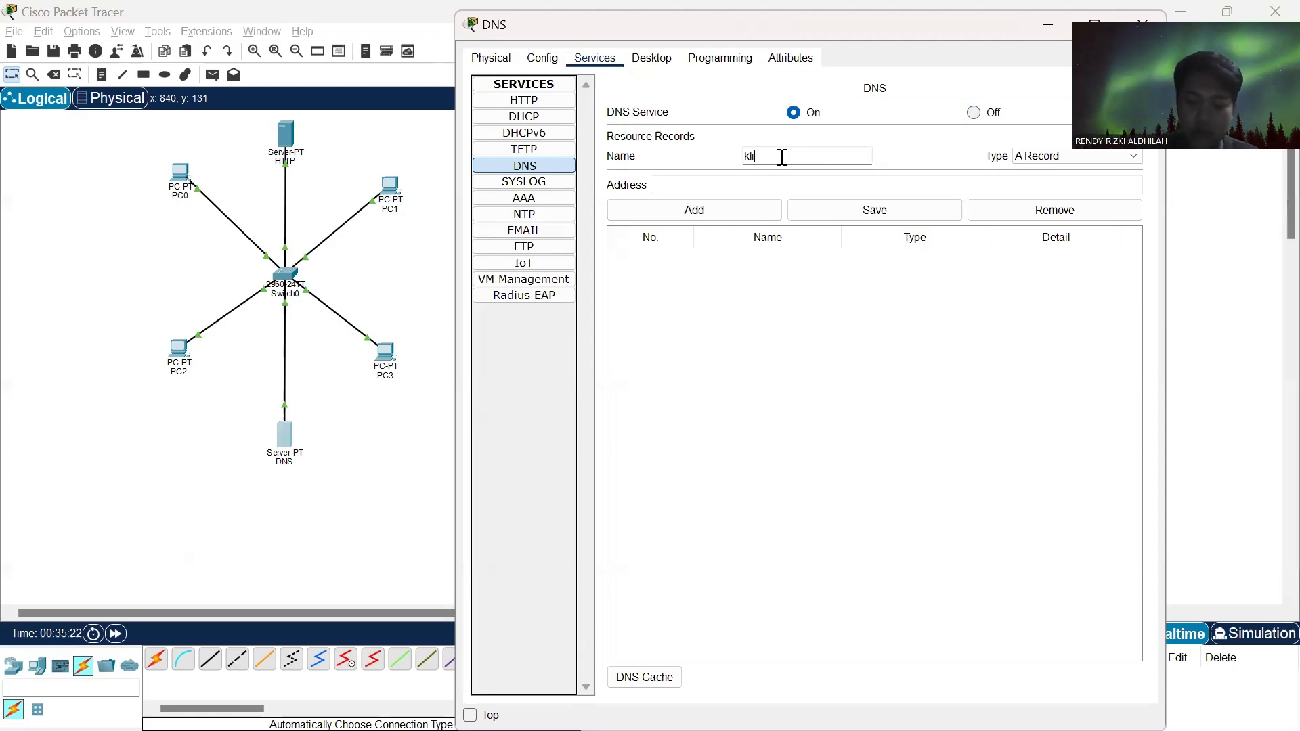
{"action": "key", "text": "BackSpace"}
{"action": "key", "text": "BackSpace"}
{"action": "key", "text": "BackSpace"}
- Enter kitabelajar.com as the name of the new A record on the DNS server
{"action": "type", "text": "kitabisa"}
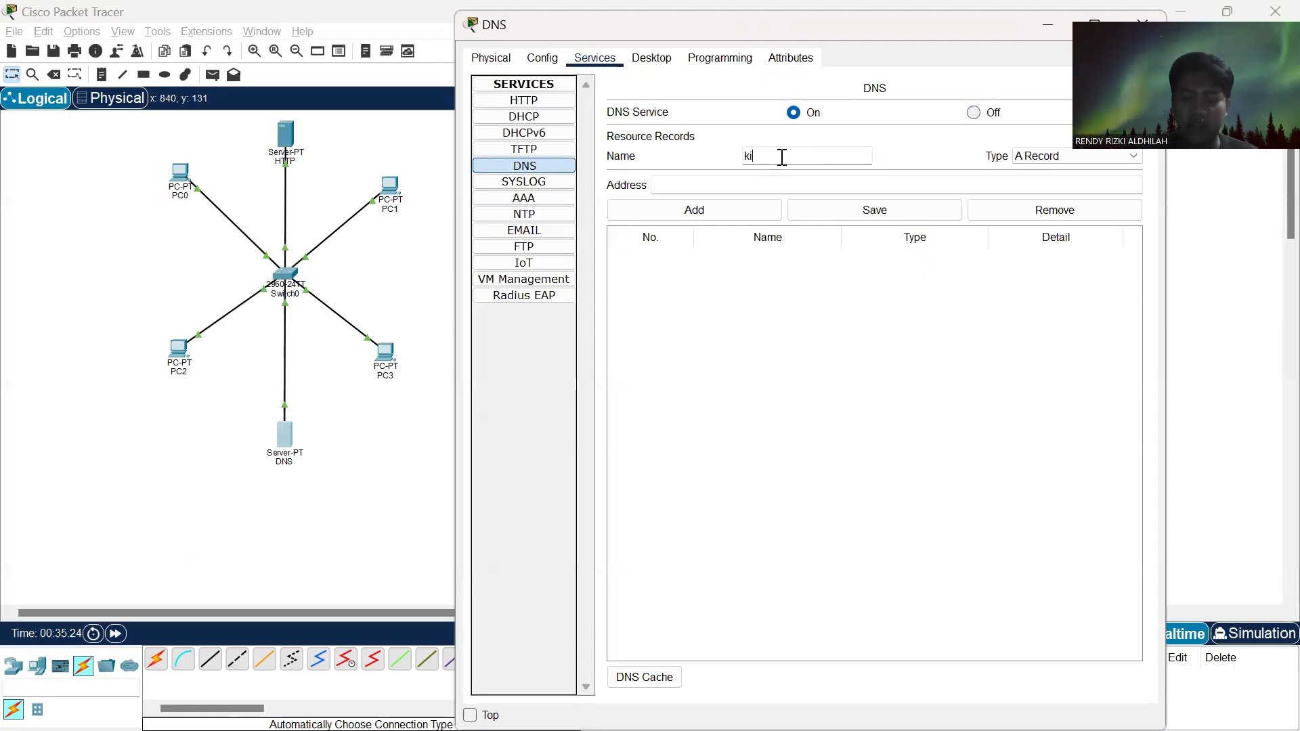
{"action": "key", "text": "BackSpace"}
{"action": "key", "text": "BackSpace"}
{"action": "key", "text": "BackSpace"}
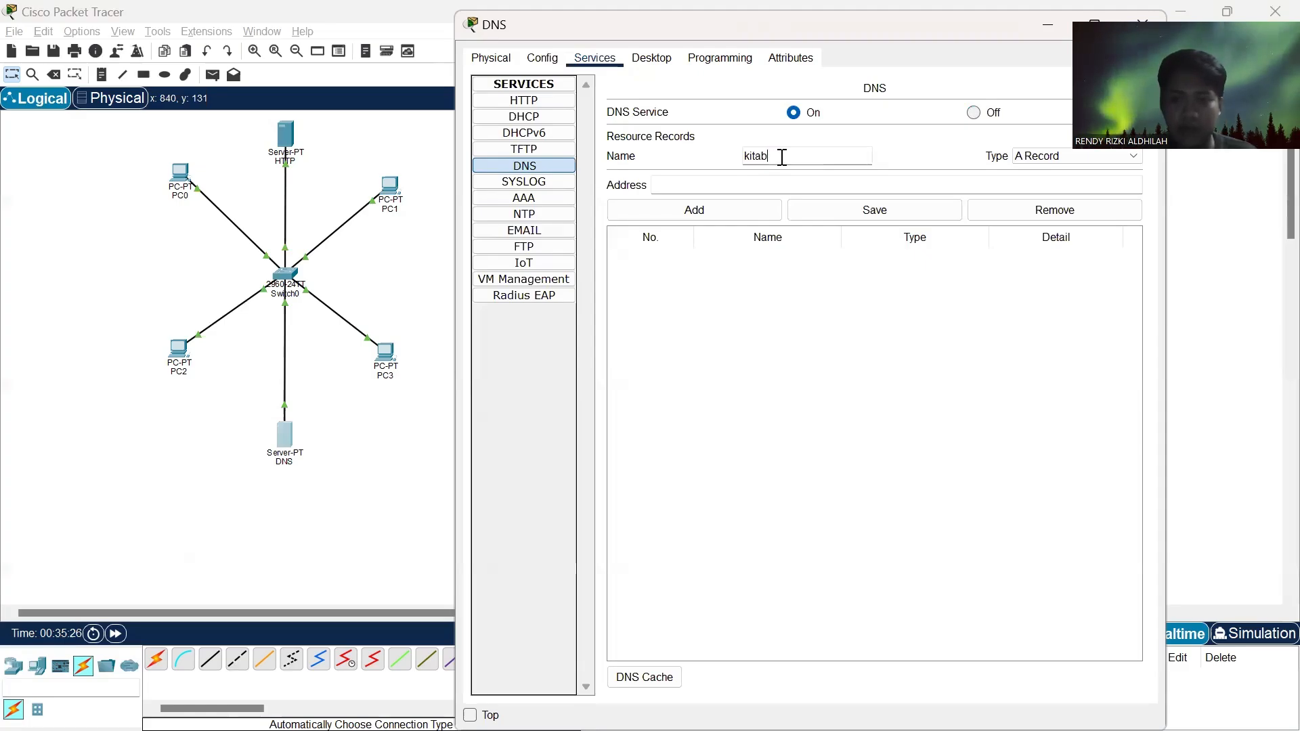
{"action": "type", "text": "elajar"}
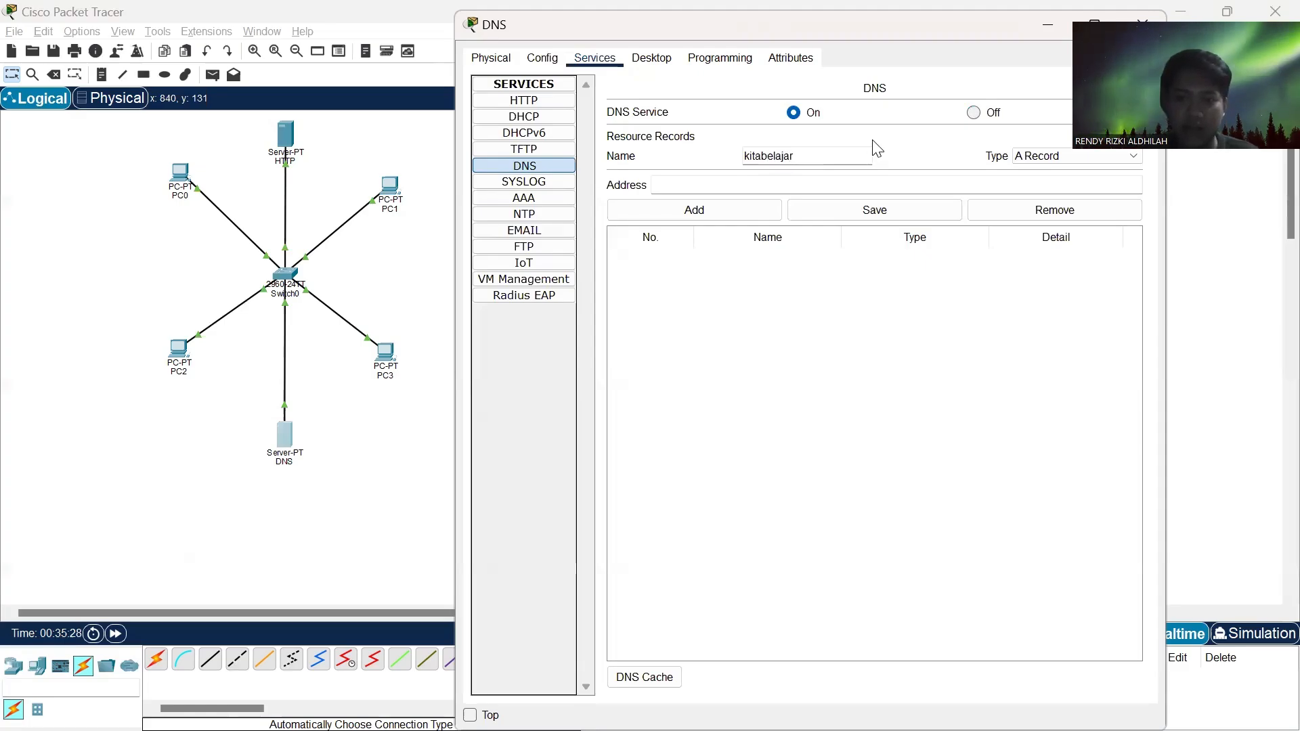
{"action": "type", "text": ".com"}
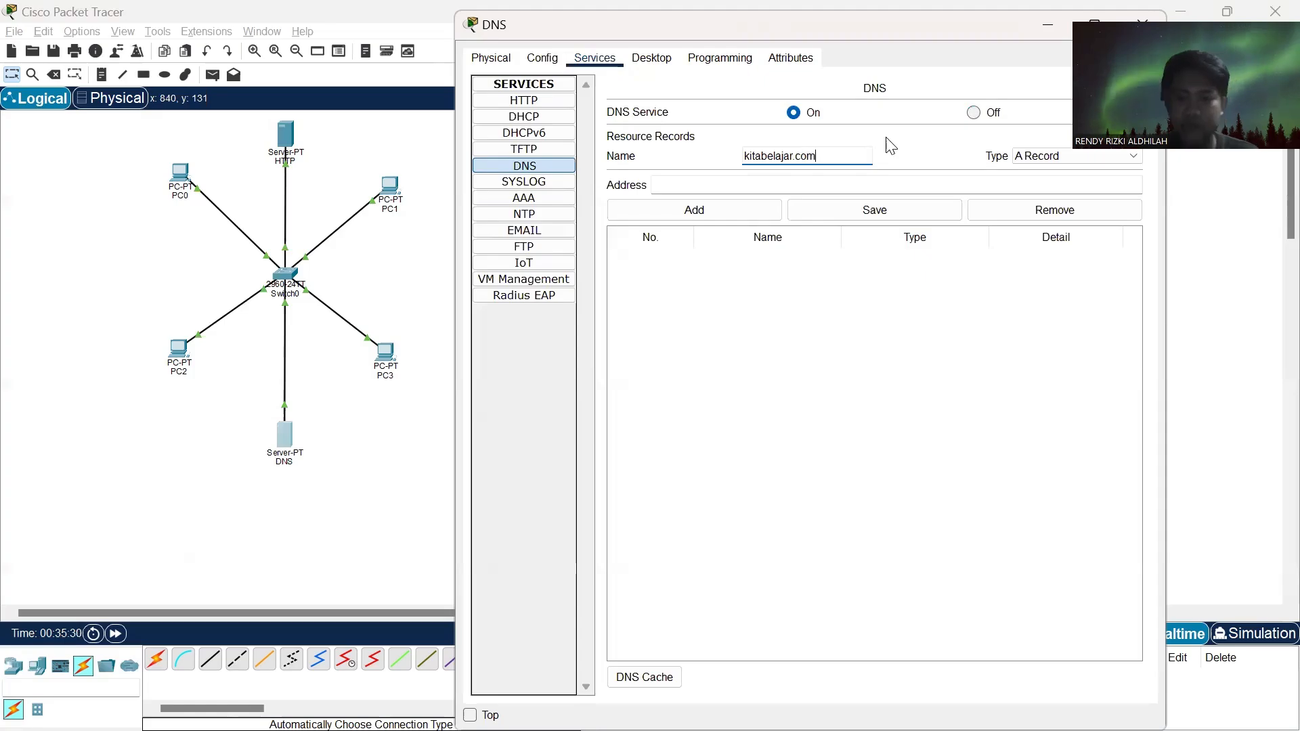
- Point the kitabelajar.com record to address 192.168.1.100, add it to the resource records, and close the DNS server's window
{"action": "left_click", "coordinate": [729, 185]}
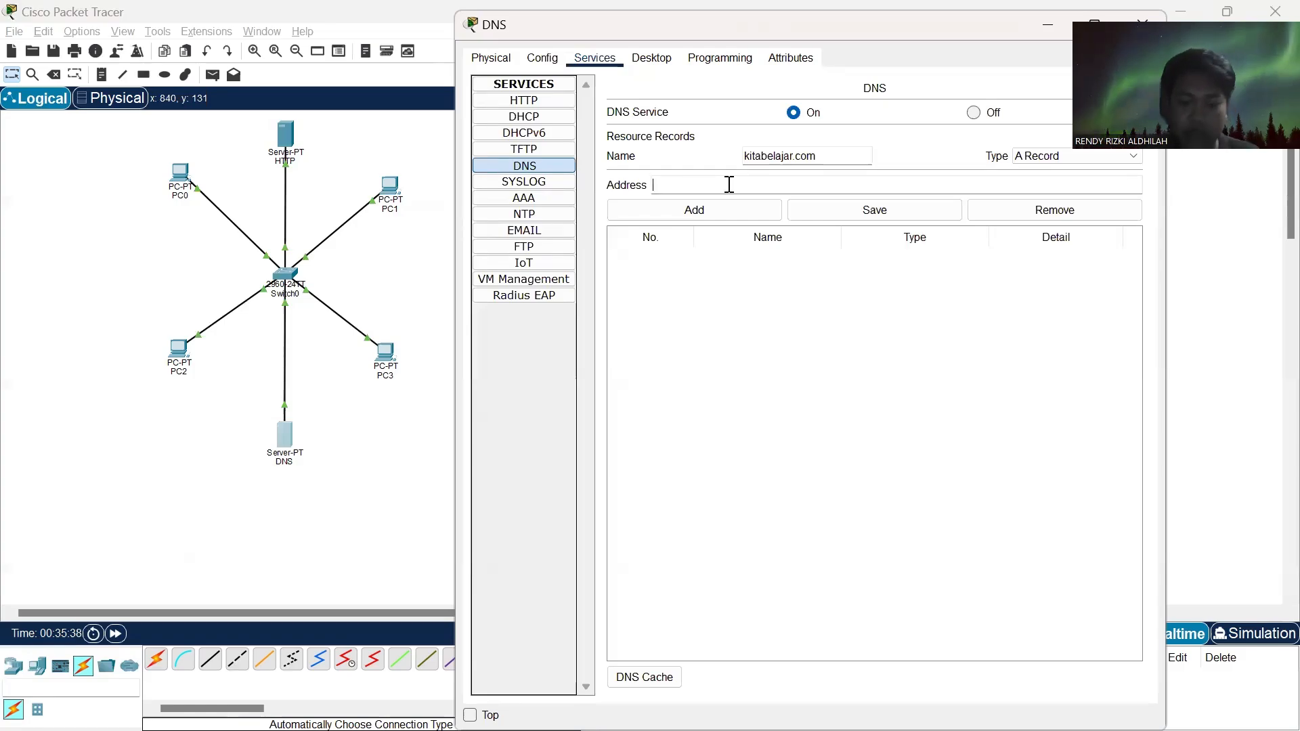
{"action": "type", "text": "192"}
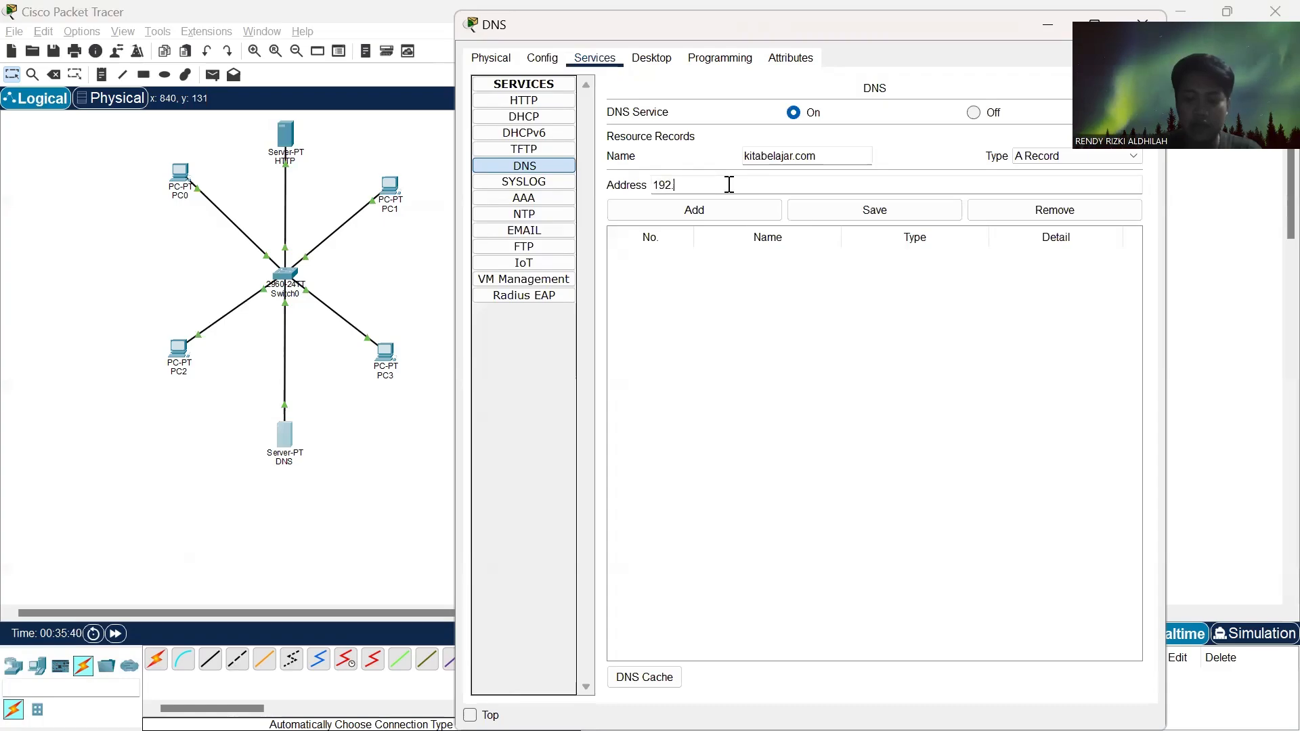
{"action": "type", "text": ".168.1."}
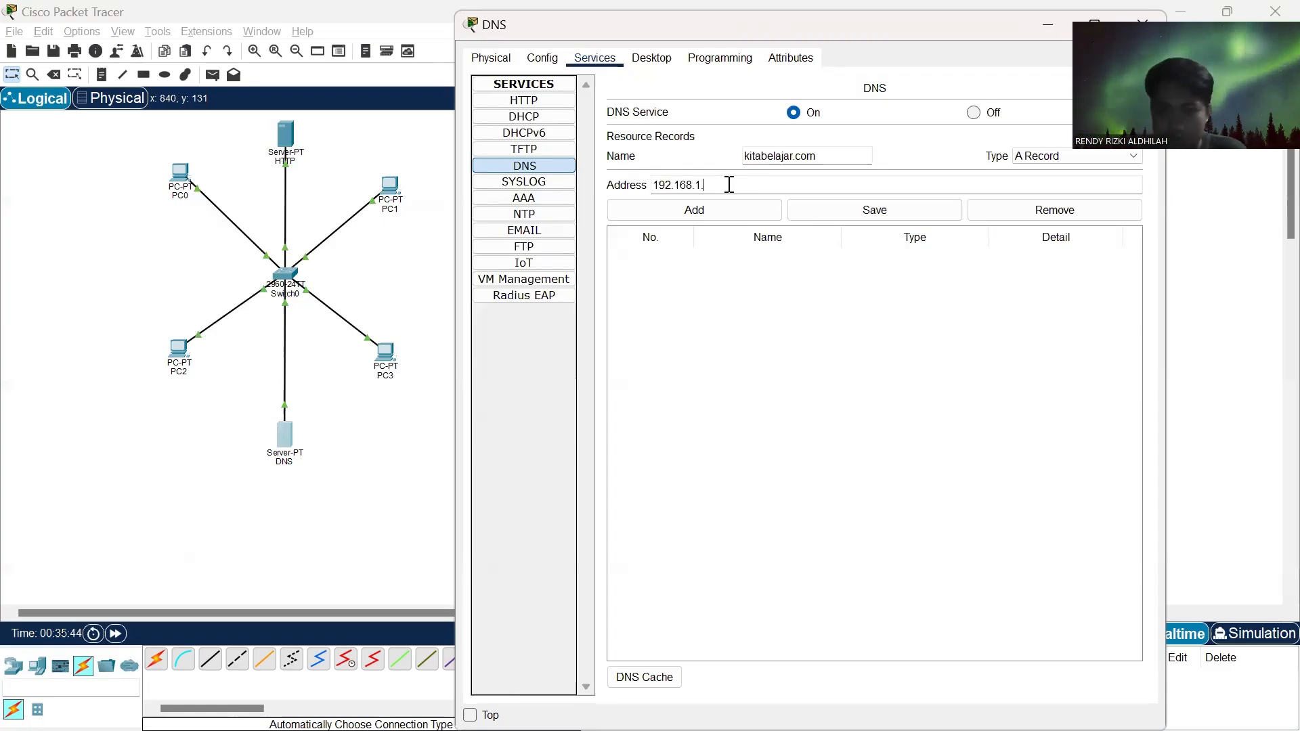
{"action": "type", "text": "100"}
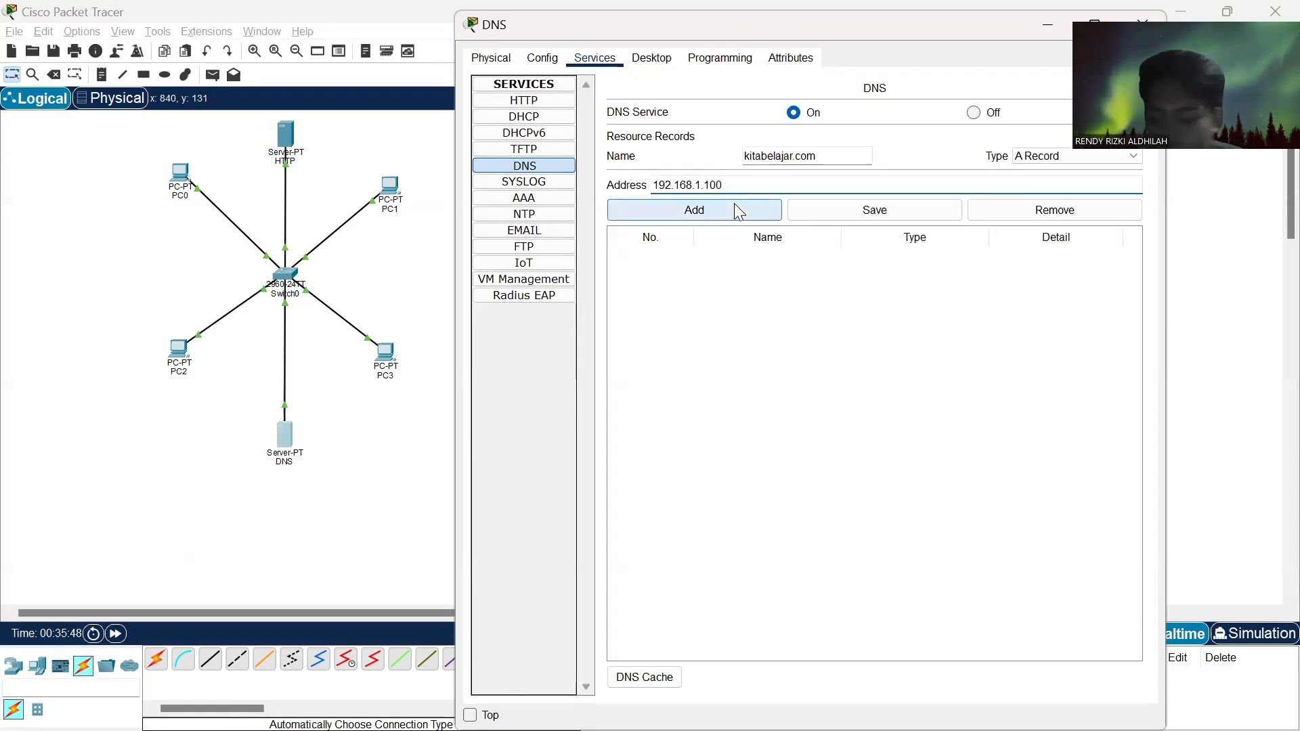
{"action": "left_click", "coordinate": [735, 205]}
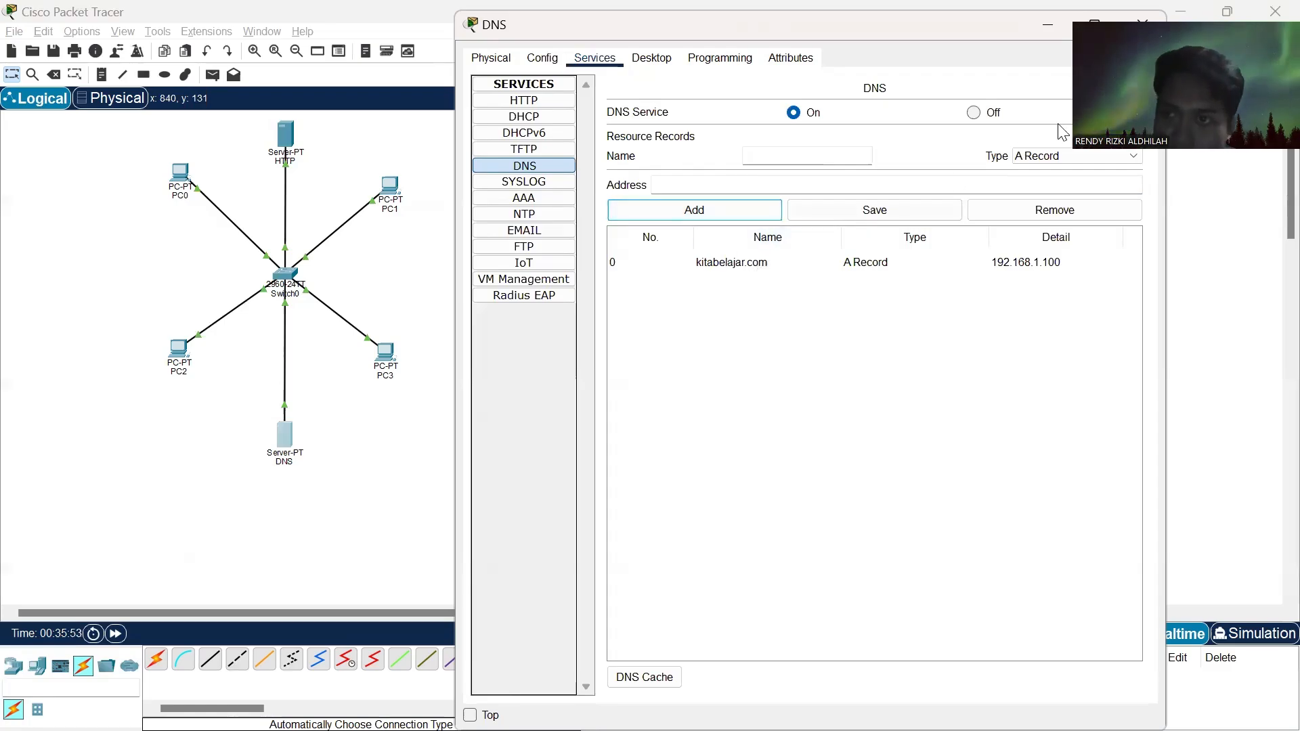
{"action": "left_click", "coordinate": [1140, 21]}
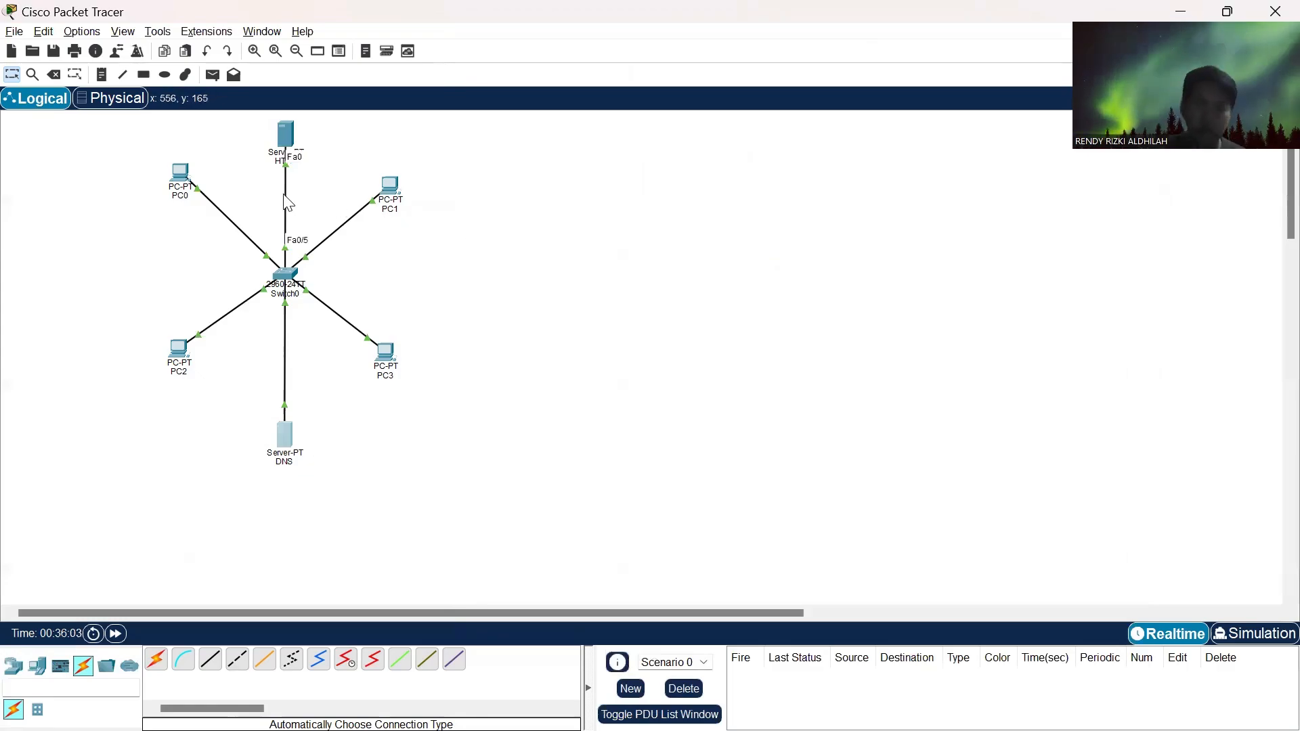
- Set PC0's static IPv4 DNS server to 192.168.1.200 in its global settings
{"action": "left_click", "coordinate": [181, 176]}
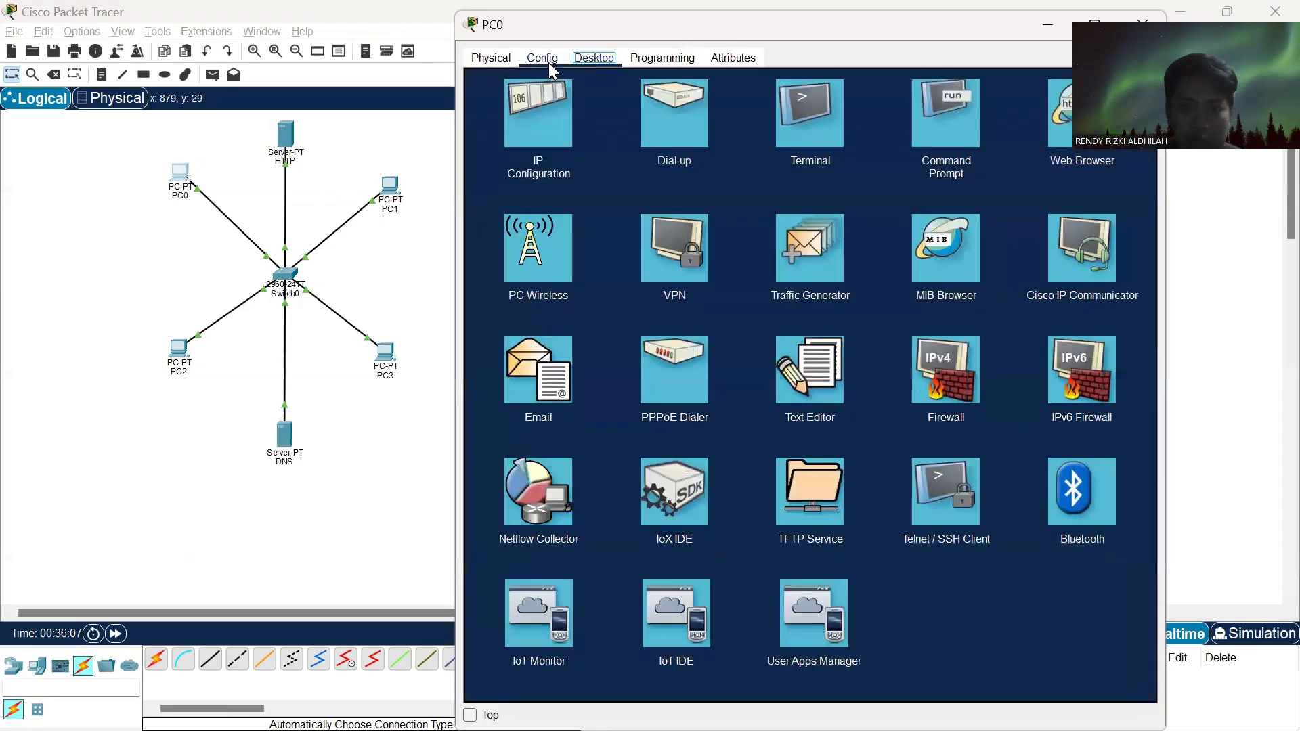
{"action": "left_click", "coordinate": [552, 57]}
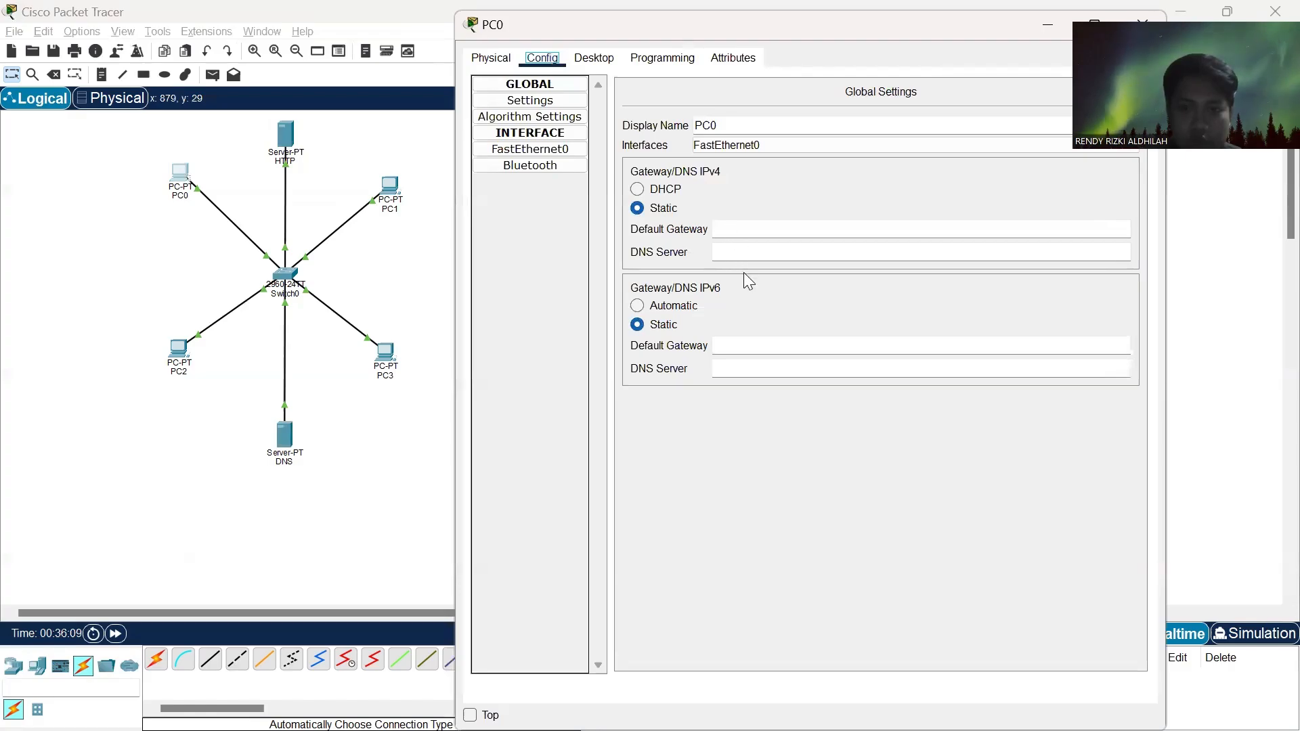
{"action": "left_click", "coordinate": [750, 249]}
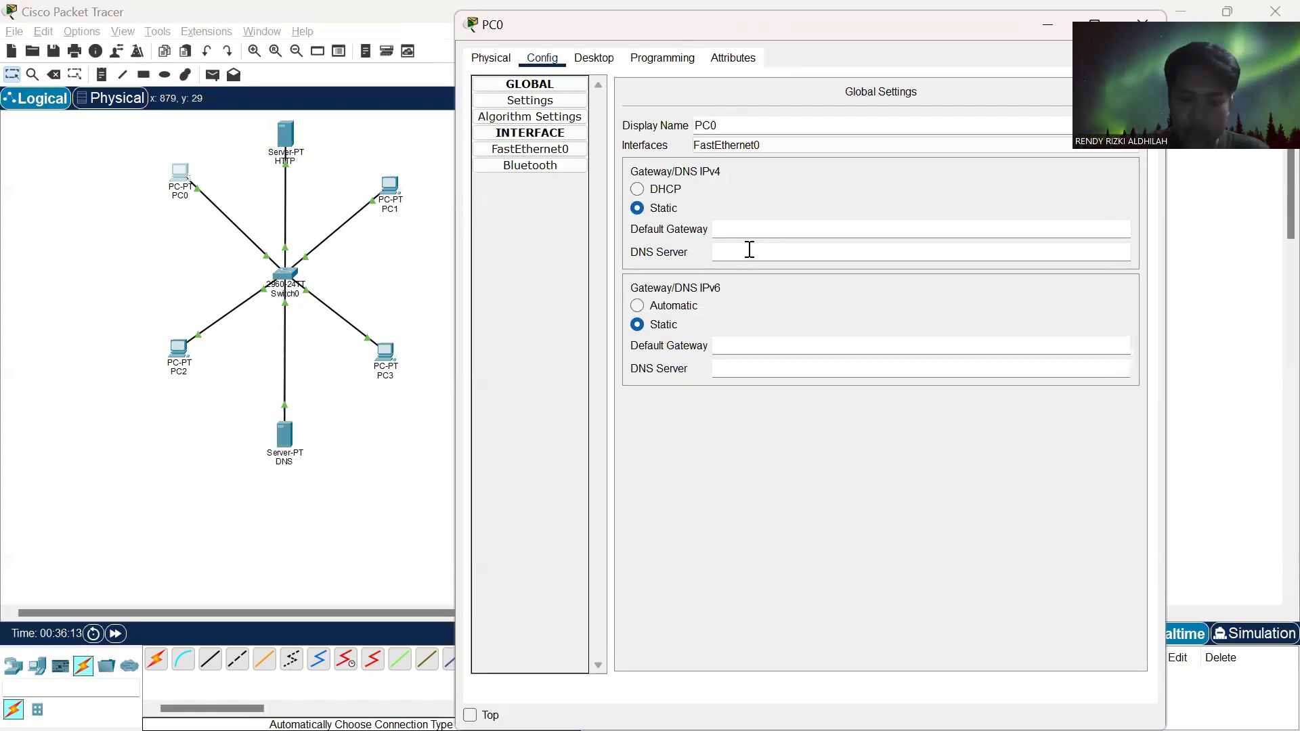
{"action": "type", "text": "192."}
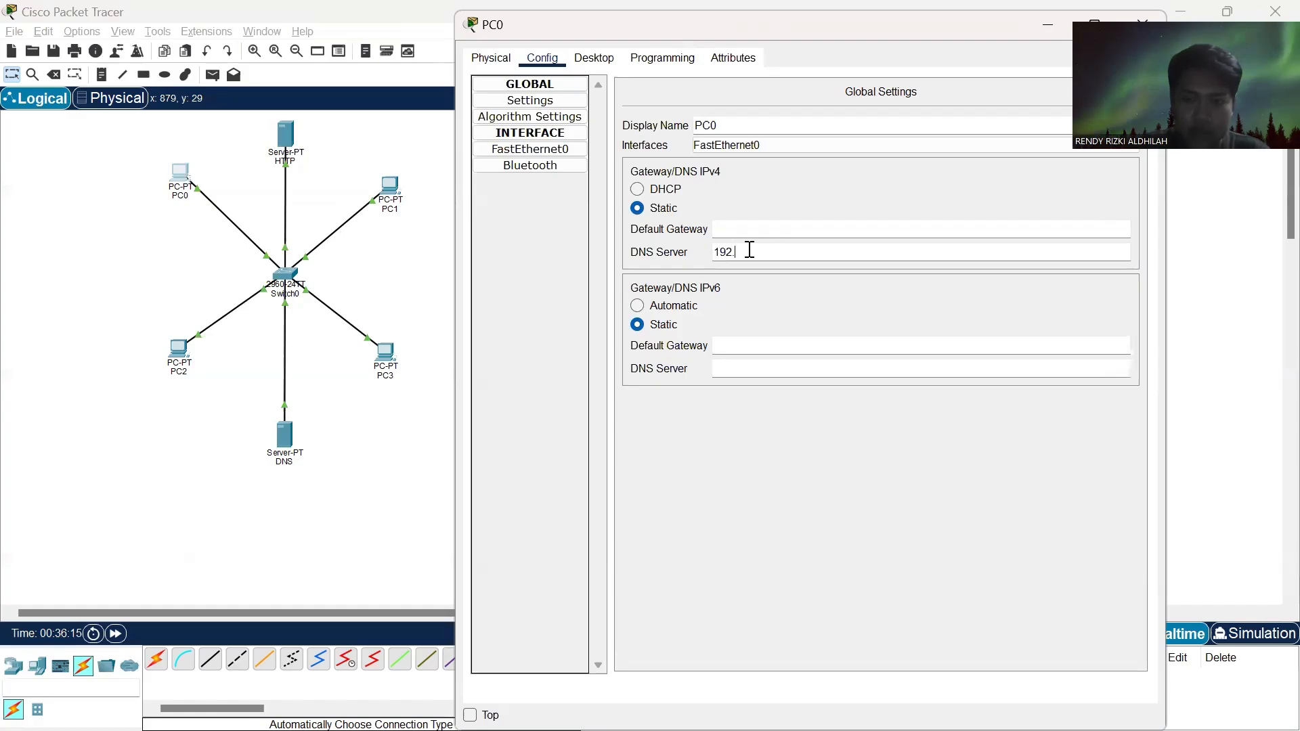
{"action": "type", "text": "168"}
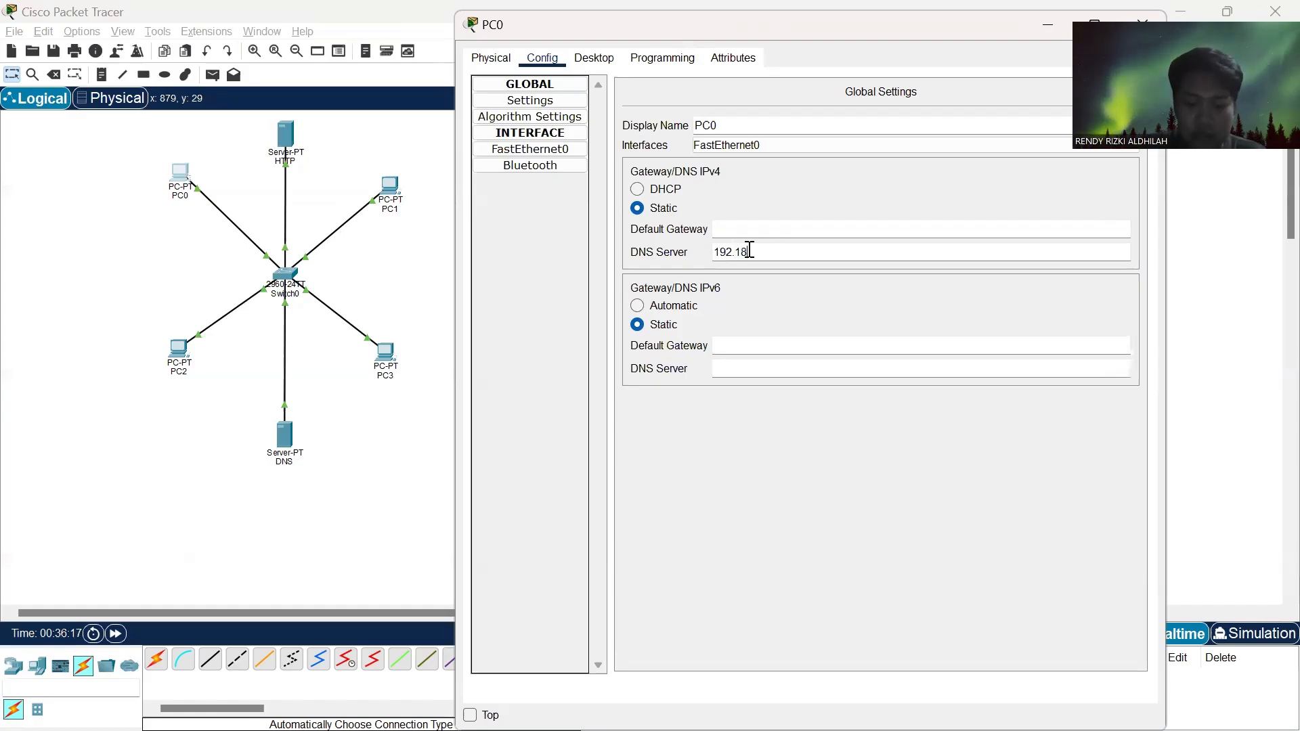
{"action": "key", "text": "BackSpace"}
{"action": "key", "text": "BackSpace"}
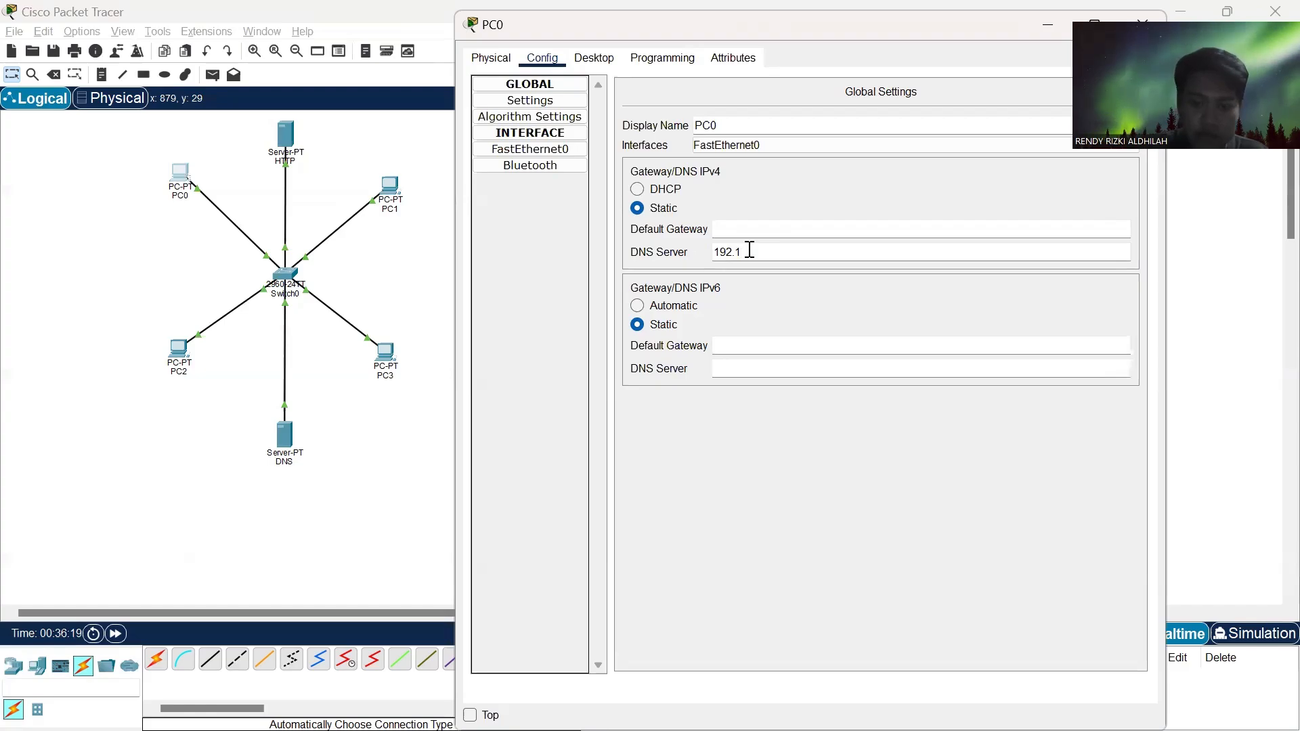
{"action": "type", "text": "68.1"}
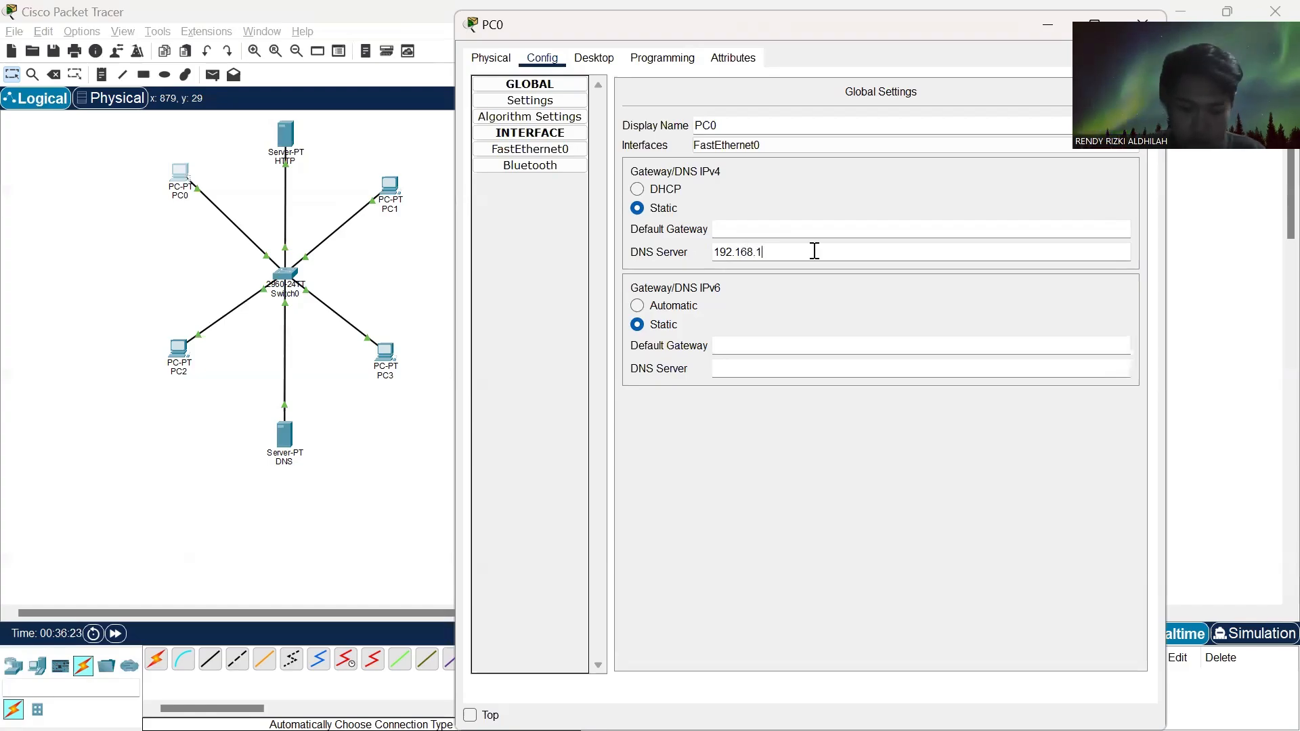
{"action": "type", "text": ".200"}
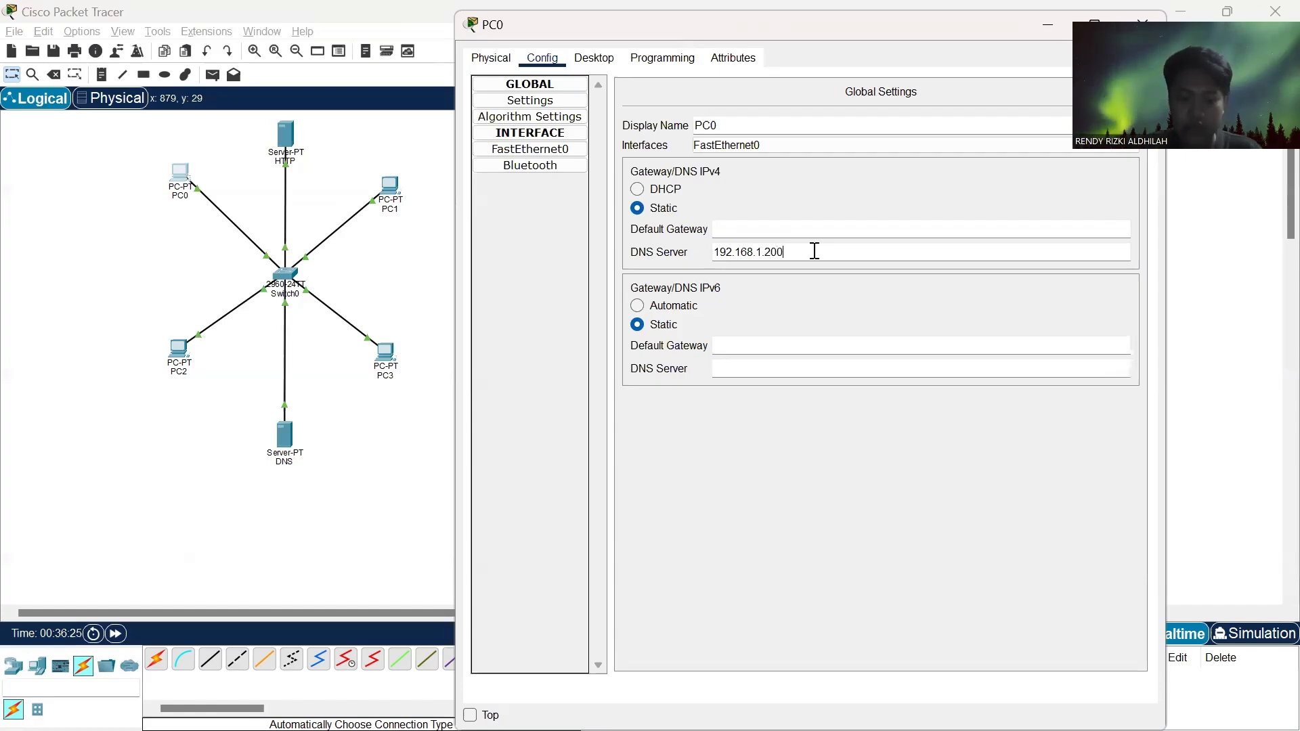
- Copy the DNS server address from PC0's IPv4 settings and close PC0's window
{"action": "key", "text": "Tab"}
{"action": "key", "text": "Tab"}
{"action": "key", "text": "Tab"}
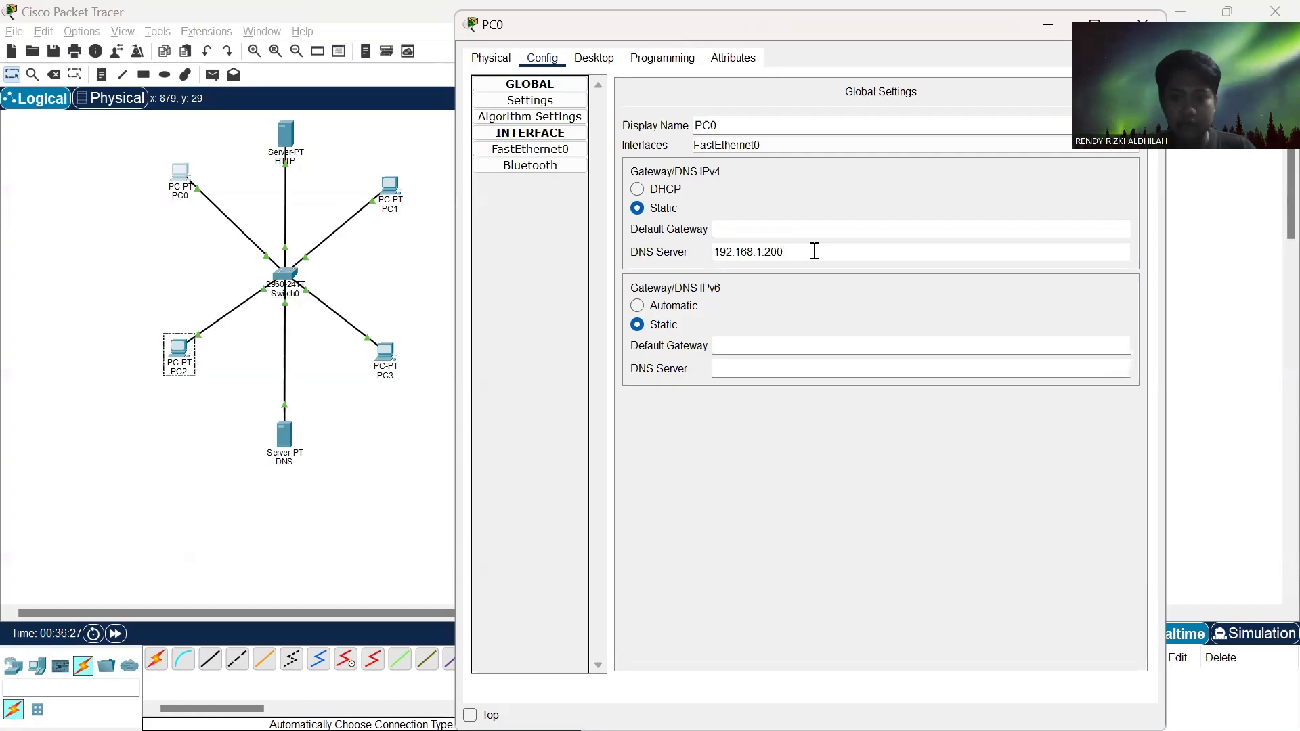
{"action": "key", "text": "Tab"}
{"action": "key", "text": "ctrl+c"}
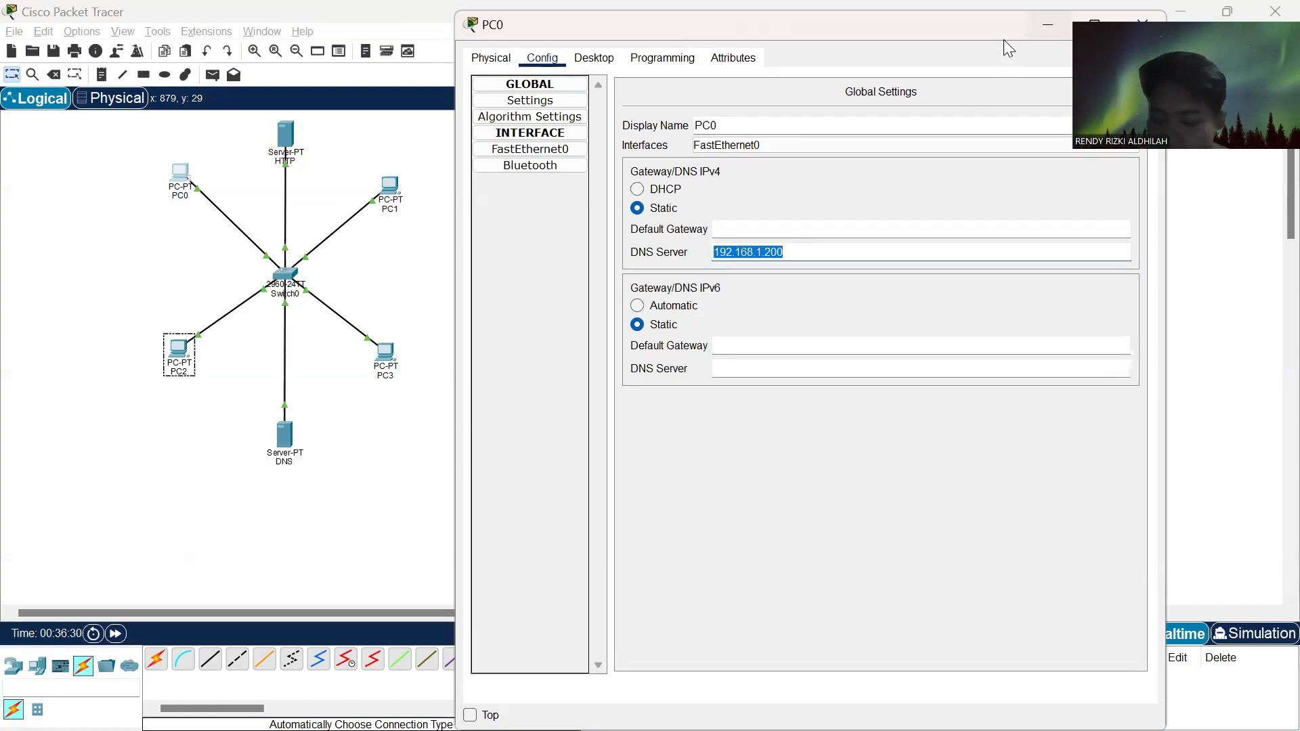
{"action": "left_click", "coordinate": [1147, 22]}
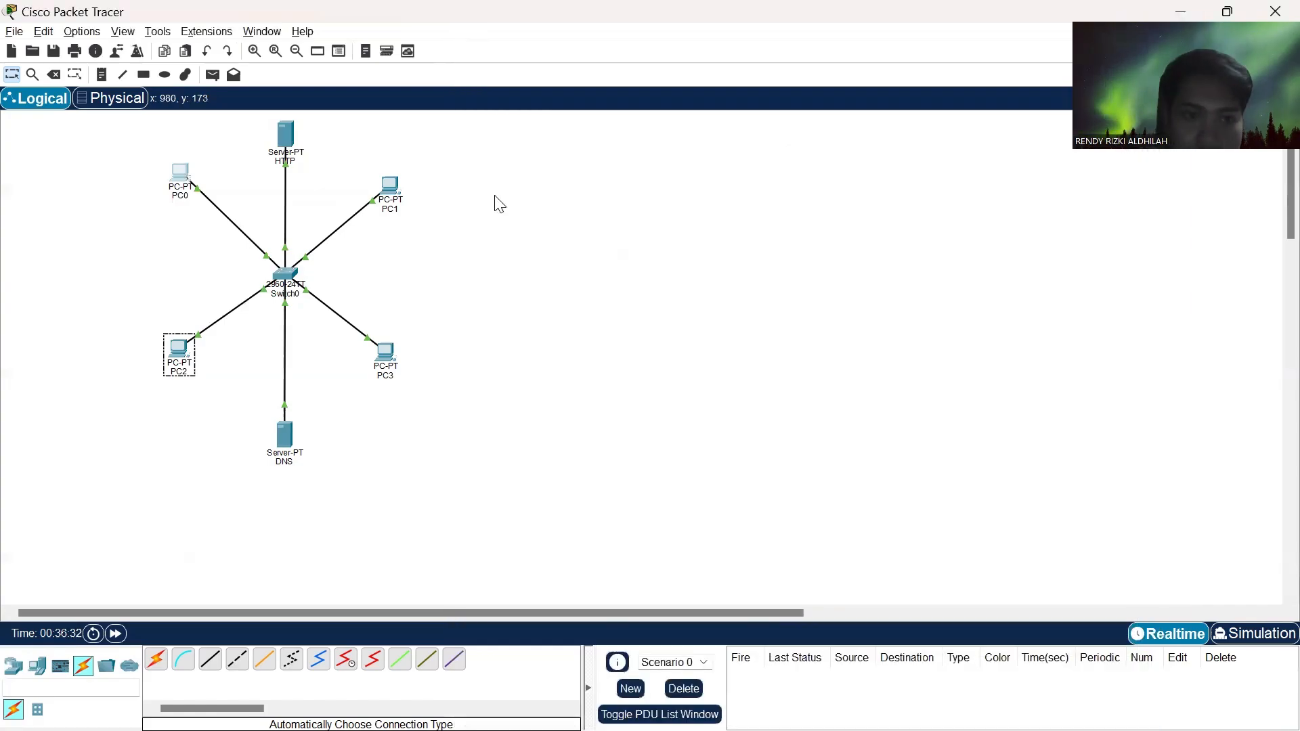
- Set PC1's static IPv4 DNS server to the copied address 192.168.1.200 and close its window
{"action": "left_click", "coordinate": [392, 191]}
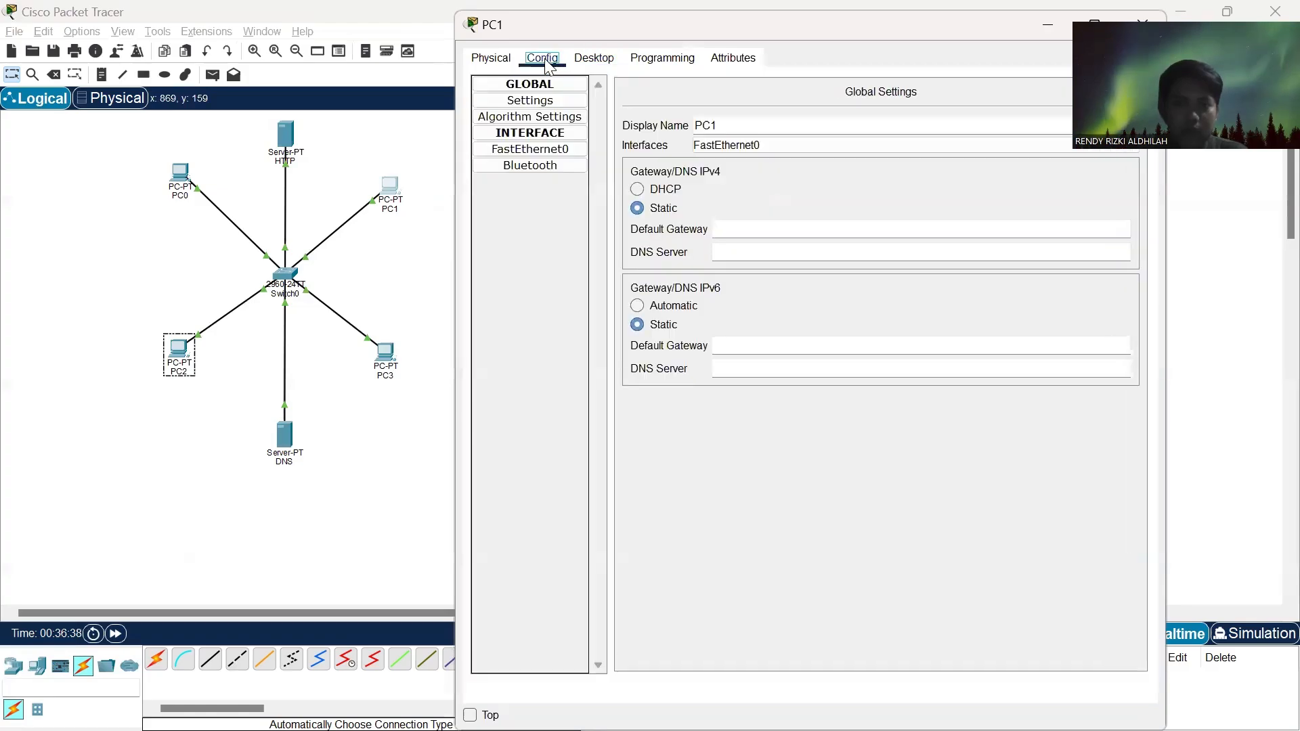
{"action": "left_click", "coordinate": [545, 58]}
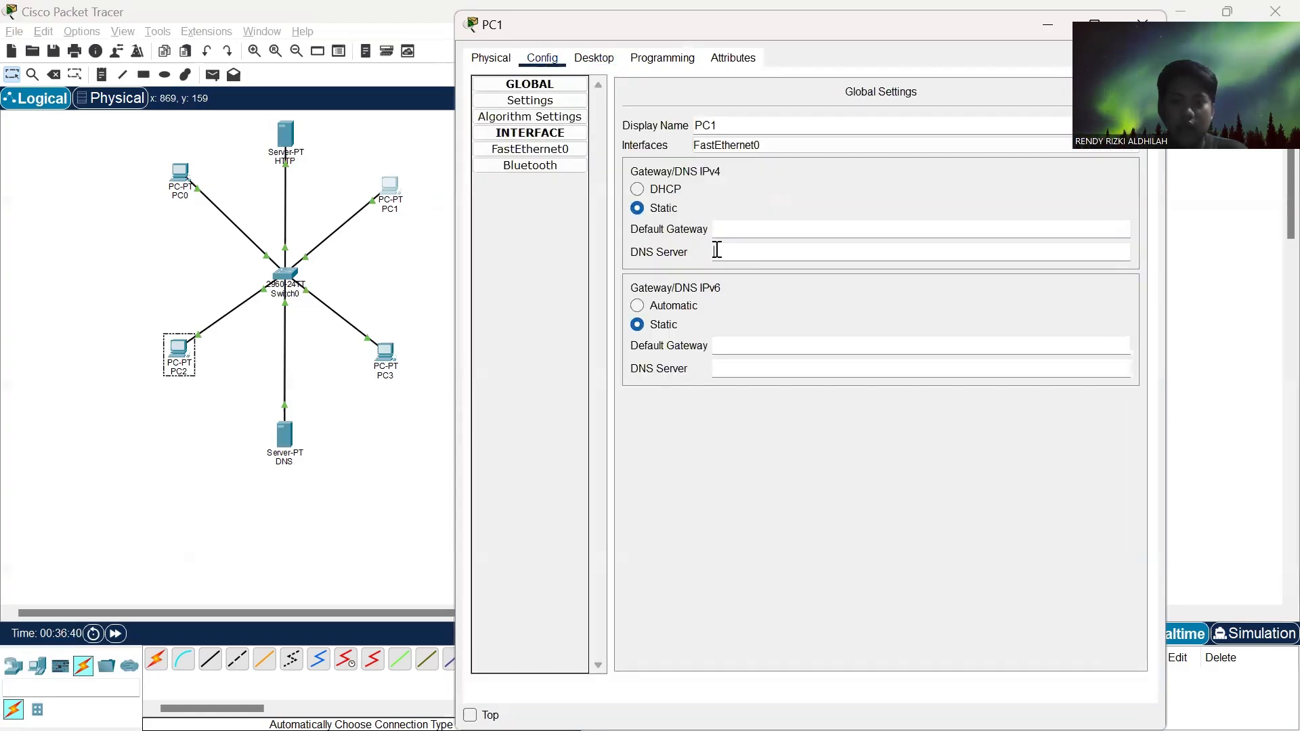
{"action": "key", "text": "ctrl+v"}
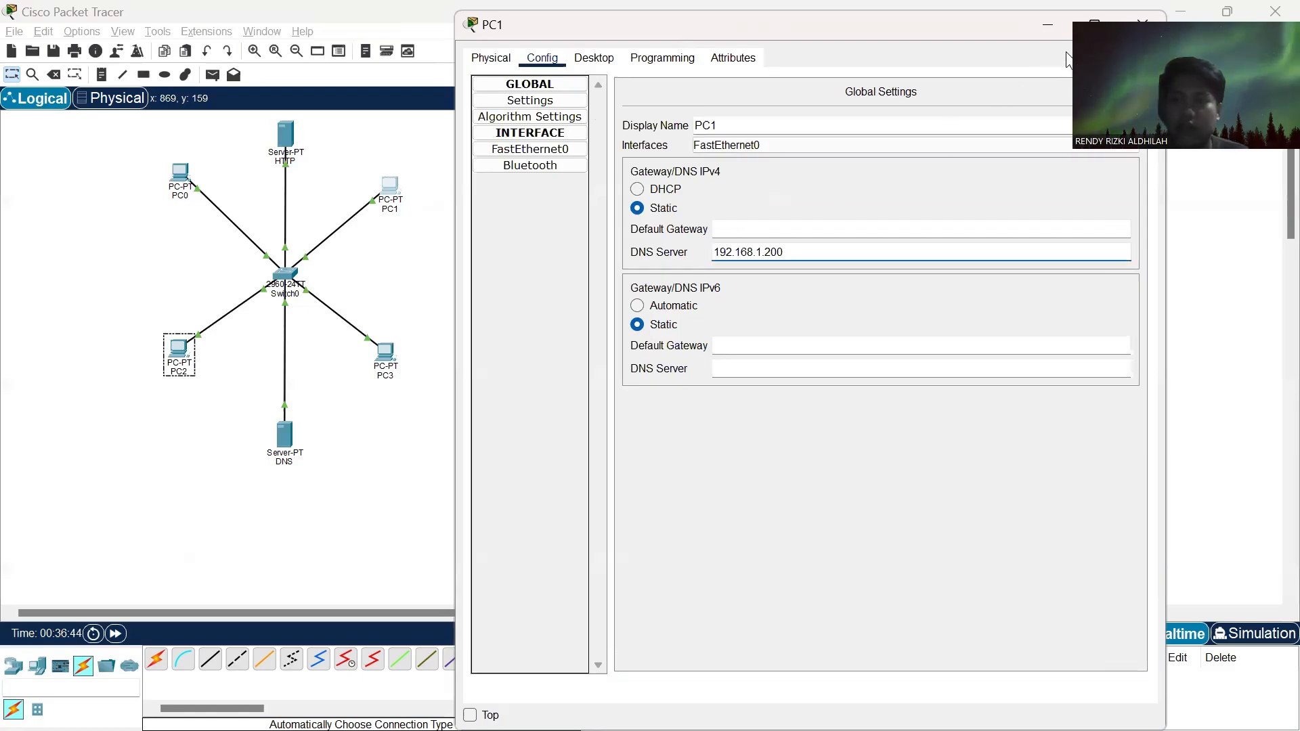
{"action": "left_click", "coordinate": [1143, 25]}
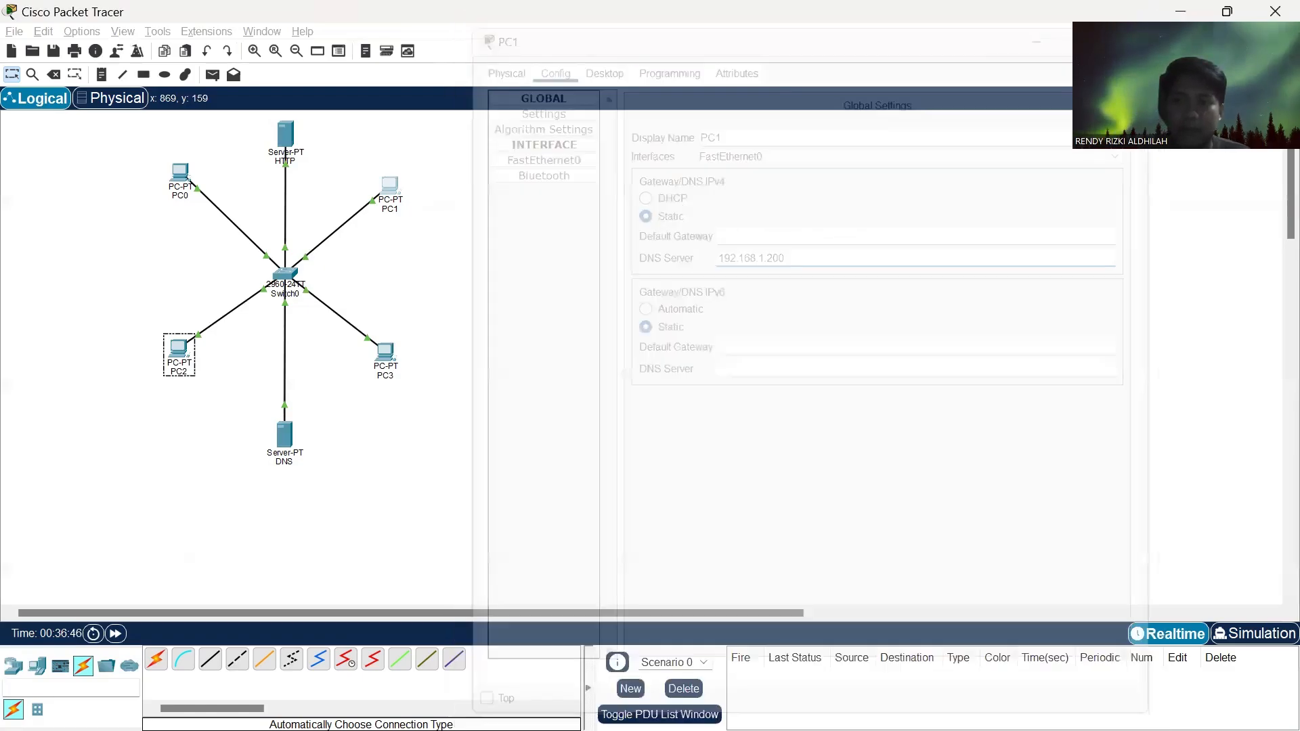
- Set PC2's static IPv4 DNS server to 192.168.1.200 and close its window
{"action": "left_click", "coordinate": [179, 352]}
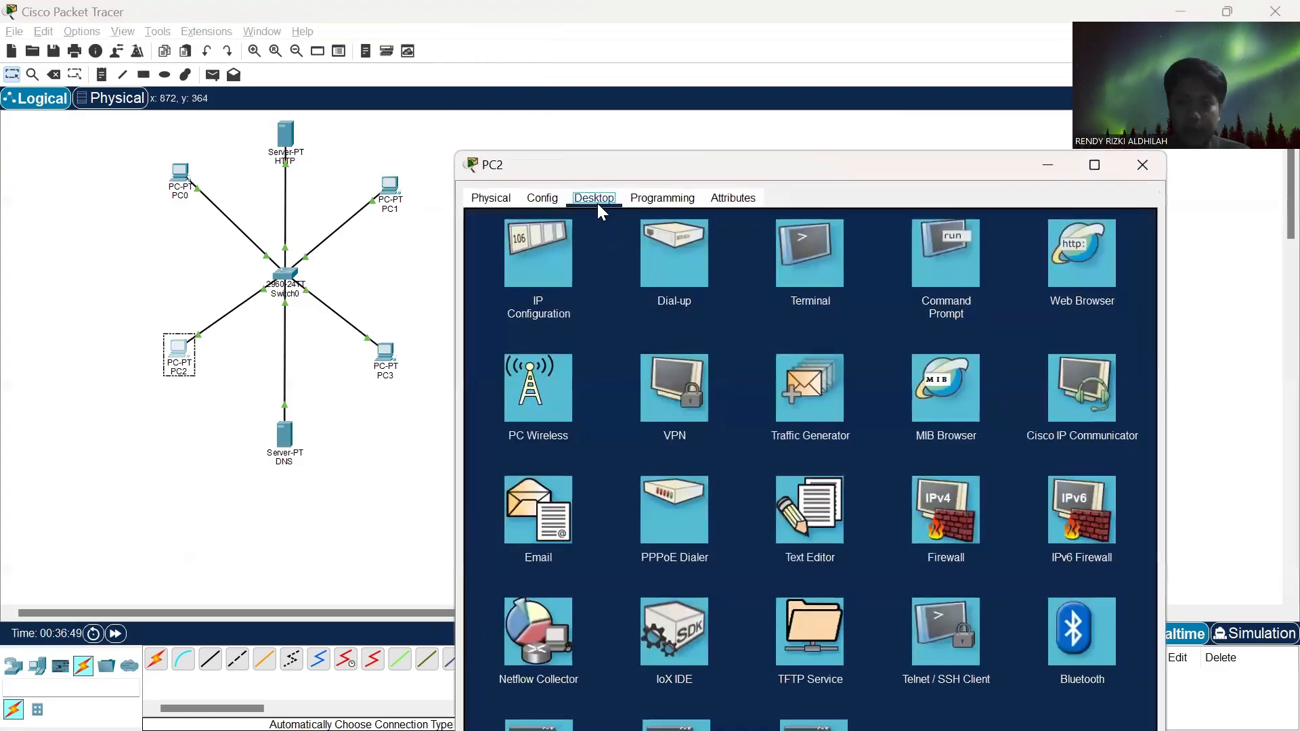
{"action": "left_click", "coordinate": [545, 198]}
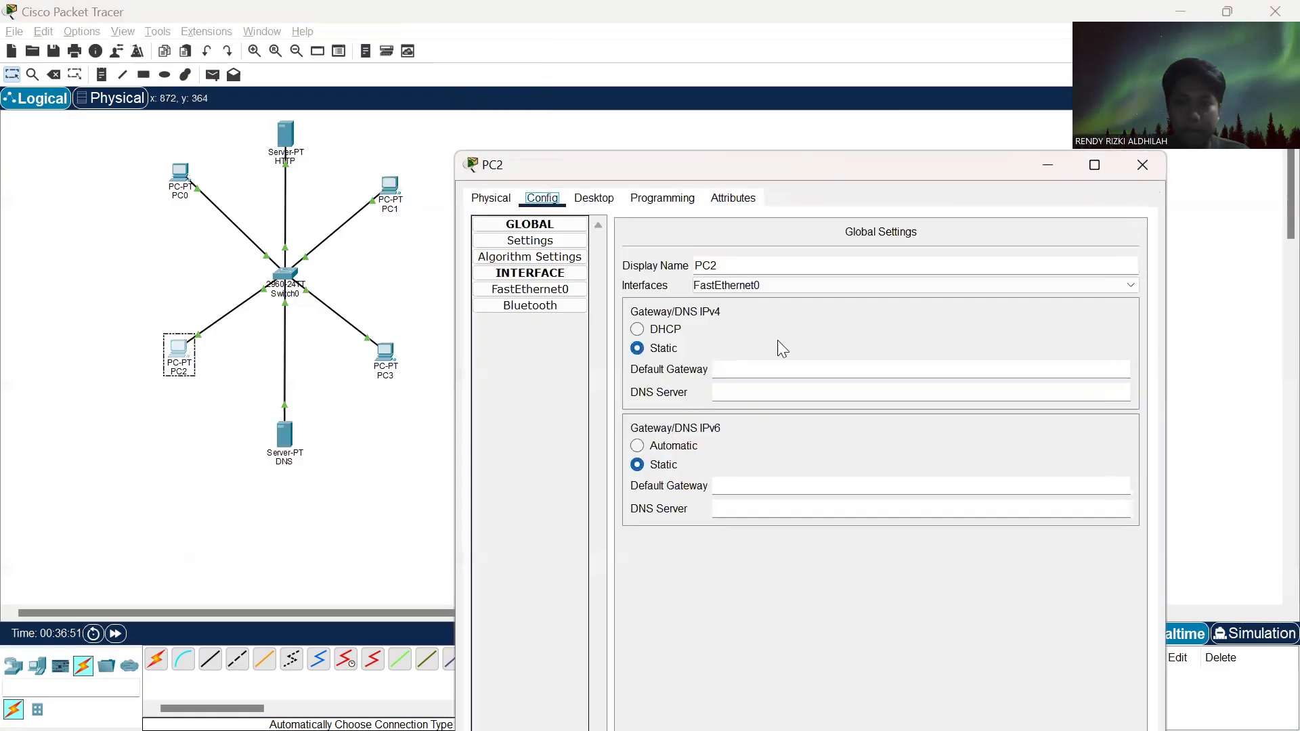
{"action": "left_click", "coordinate": [726, 394]}
{"action": "type", "text": "192.168.1.200"}
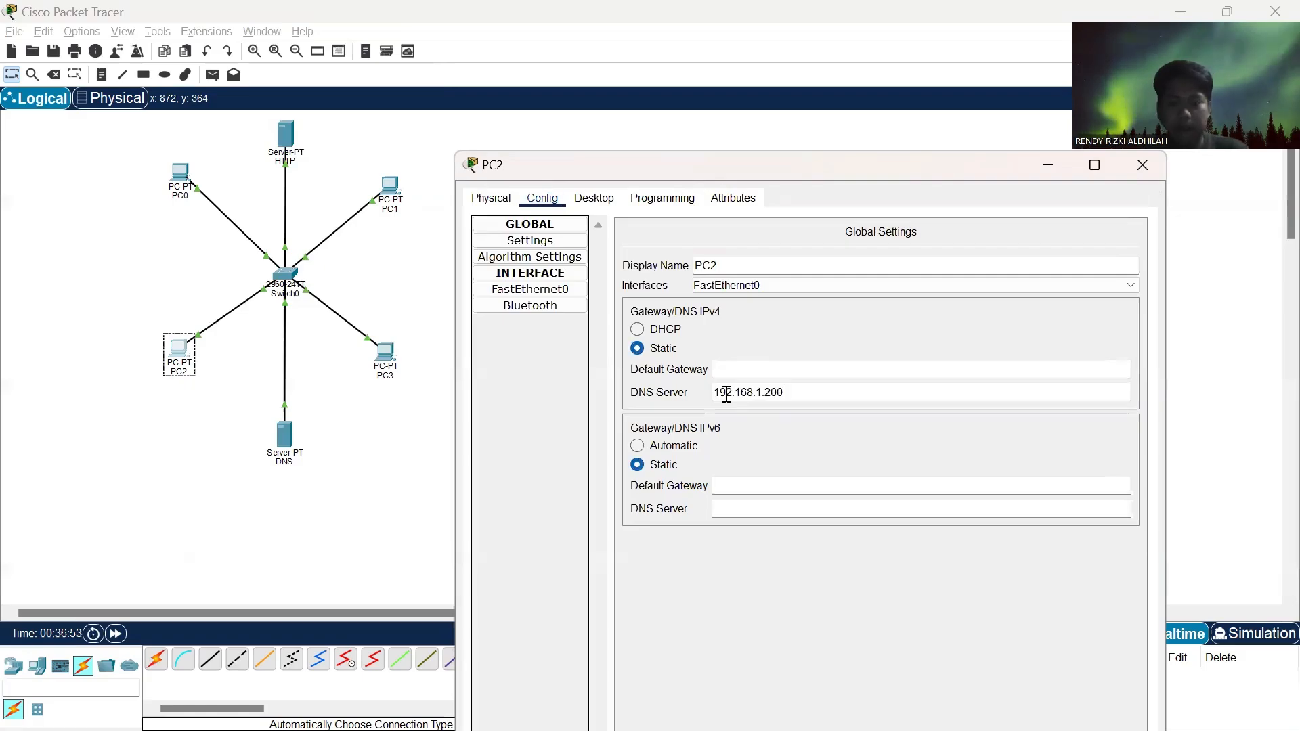
{"action": "left_click", "coordinate": [1143, 166]}
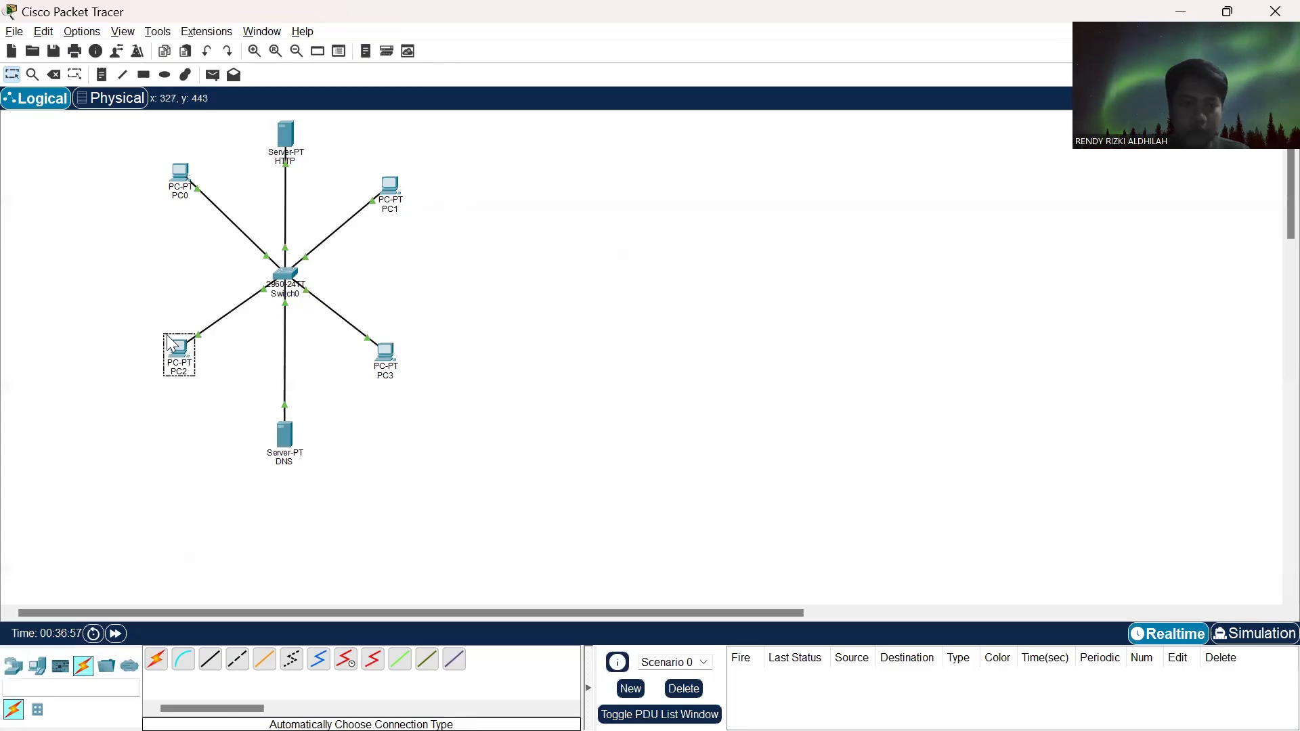
- Set PC3's static IPv4 DNS server to 192.168.1.200 in its global settings and close its window
{"action": "left_click", "coordinate": [385, 352]}
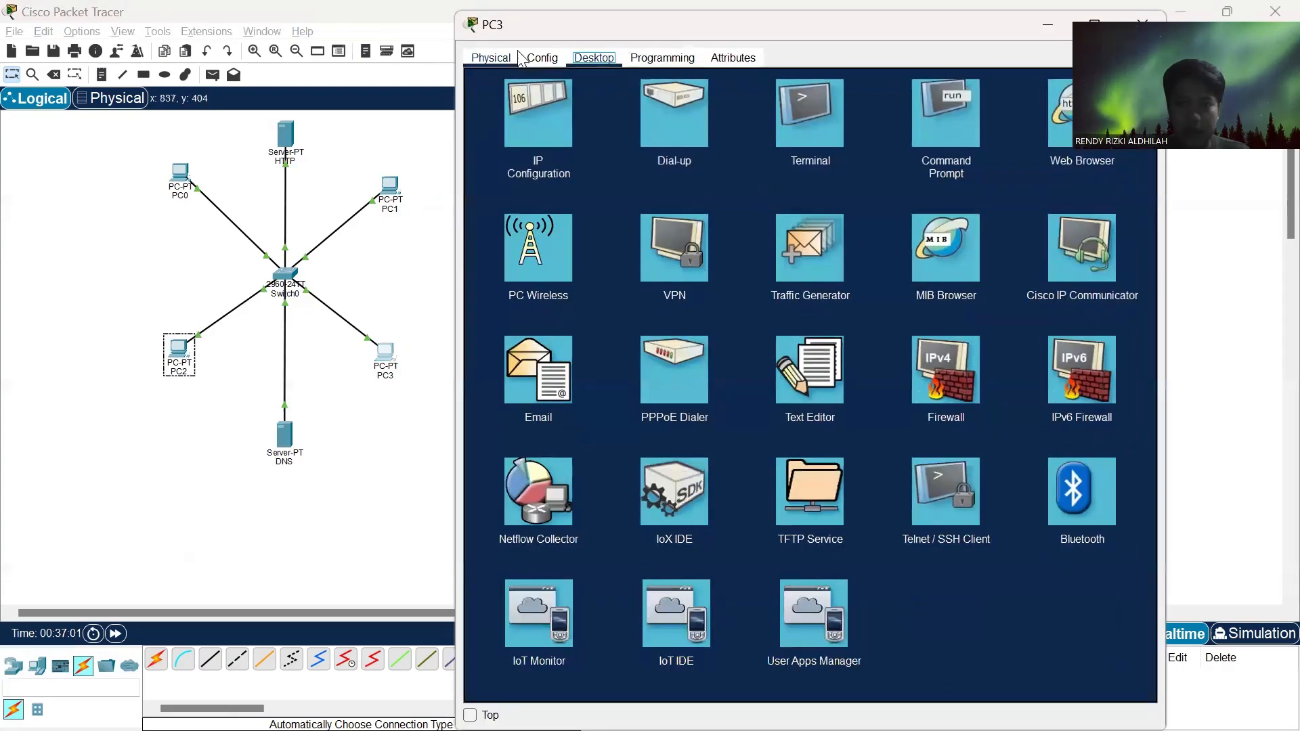
{"action": "left_click", "coordinate": [542, 58]}
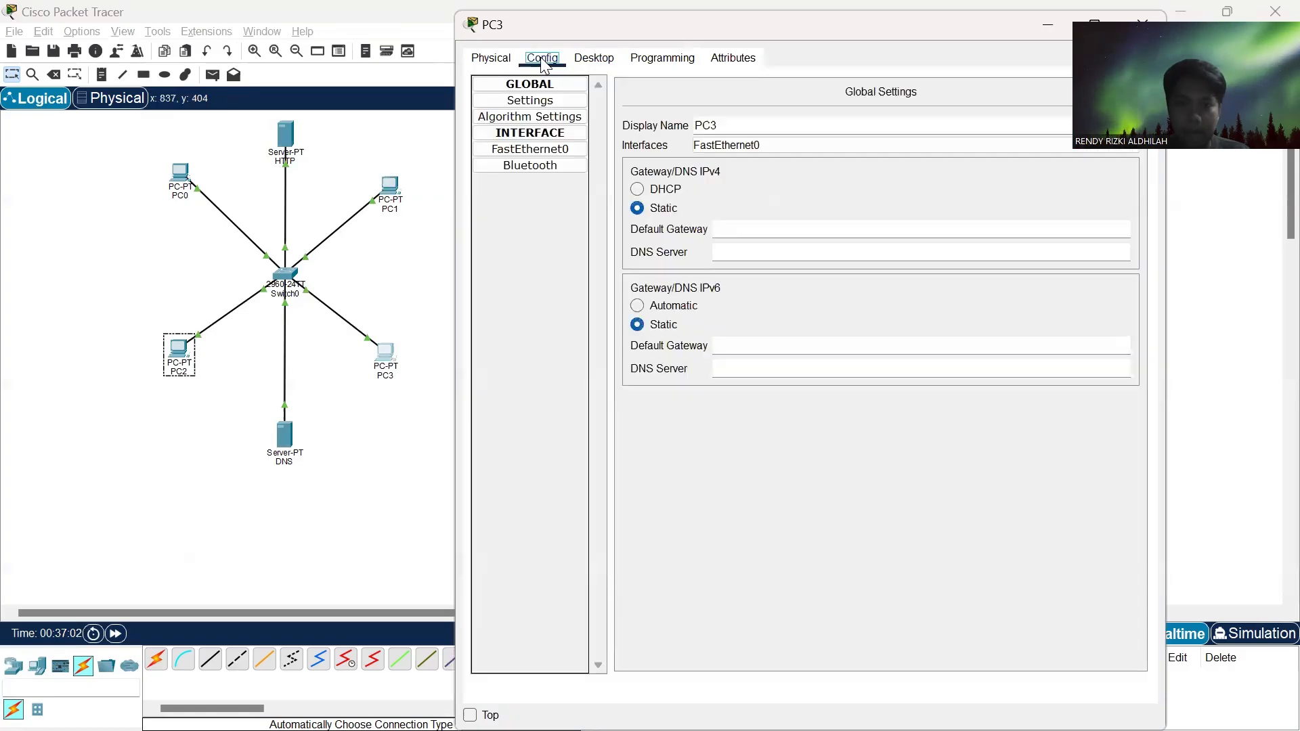
{"action": "left_click", "coordinate": [718, 251]}
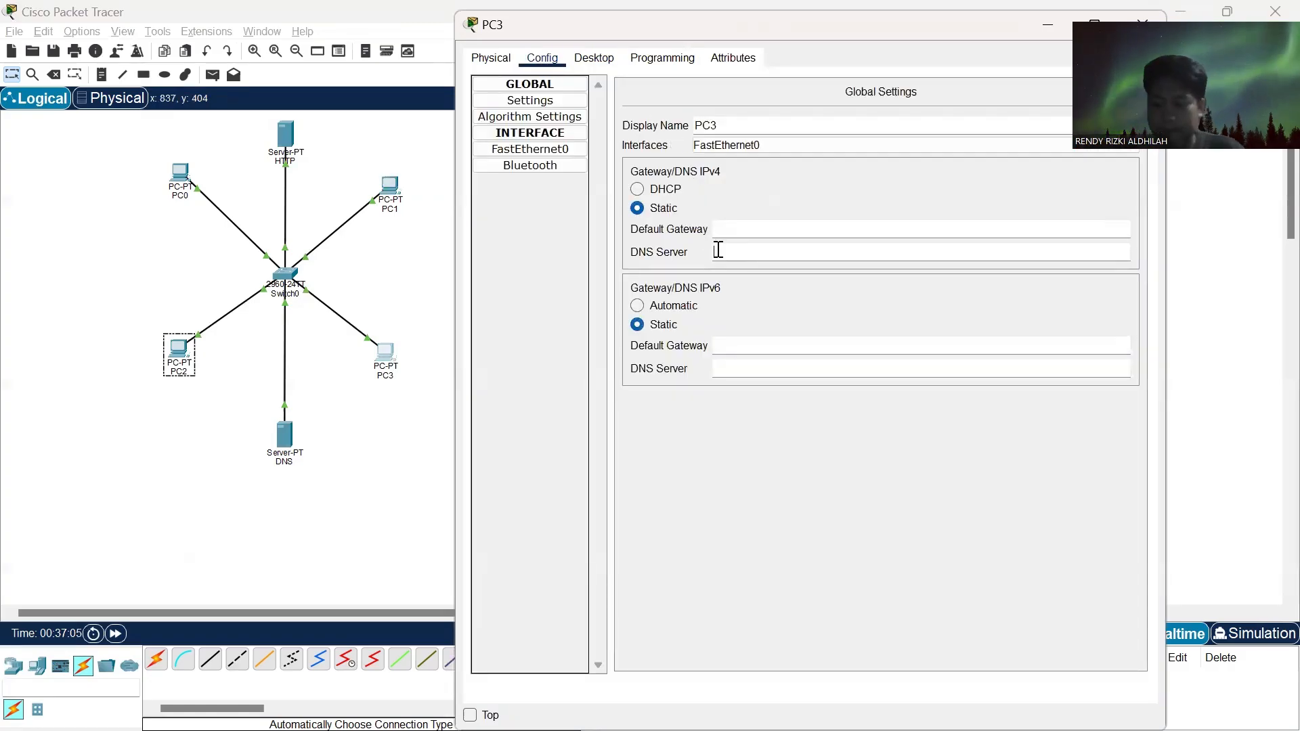
{"action": "type", "text": "192.168.1.200"}
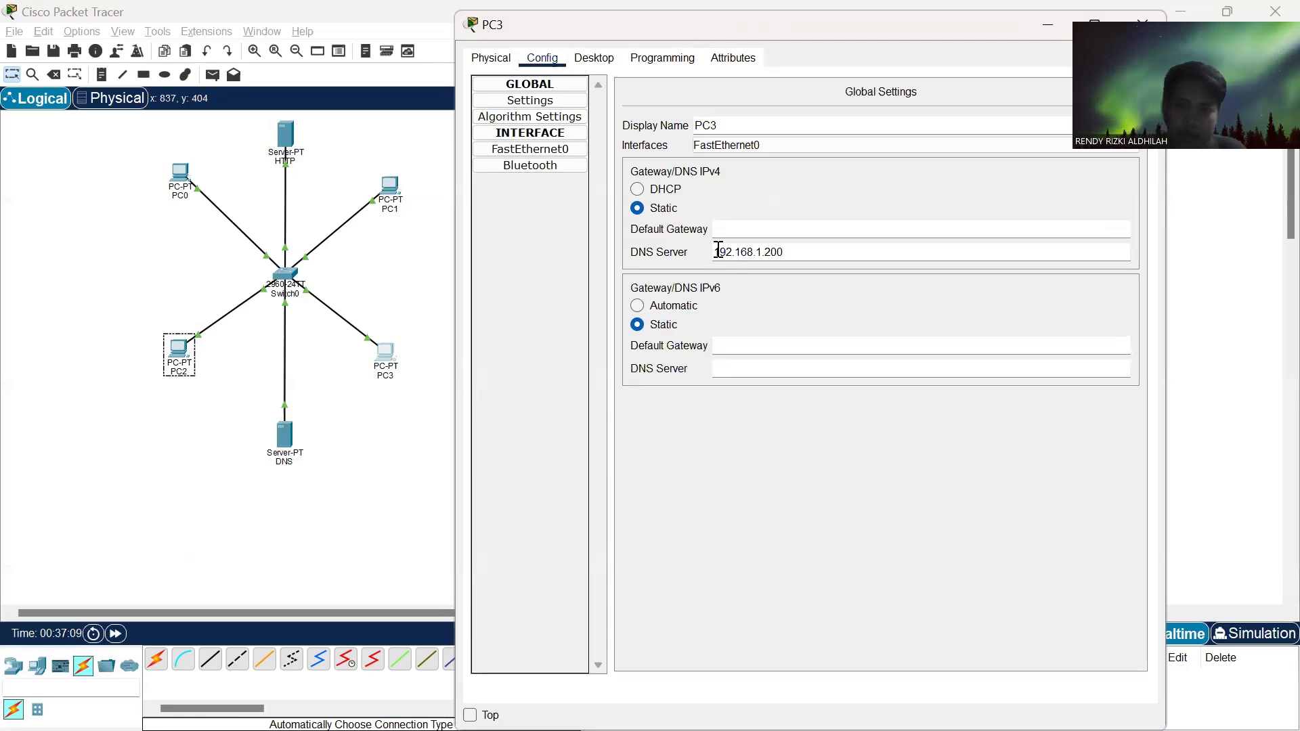
{"action": "left_click", "coordinate": [883, 250]}
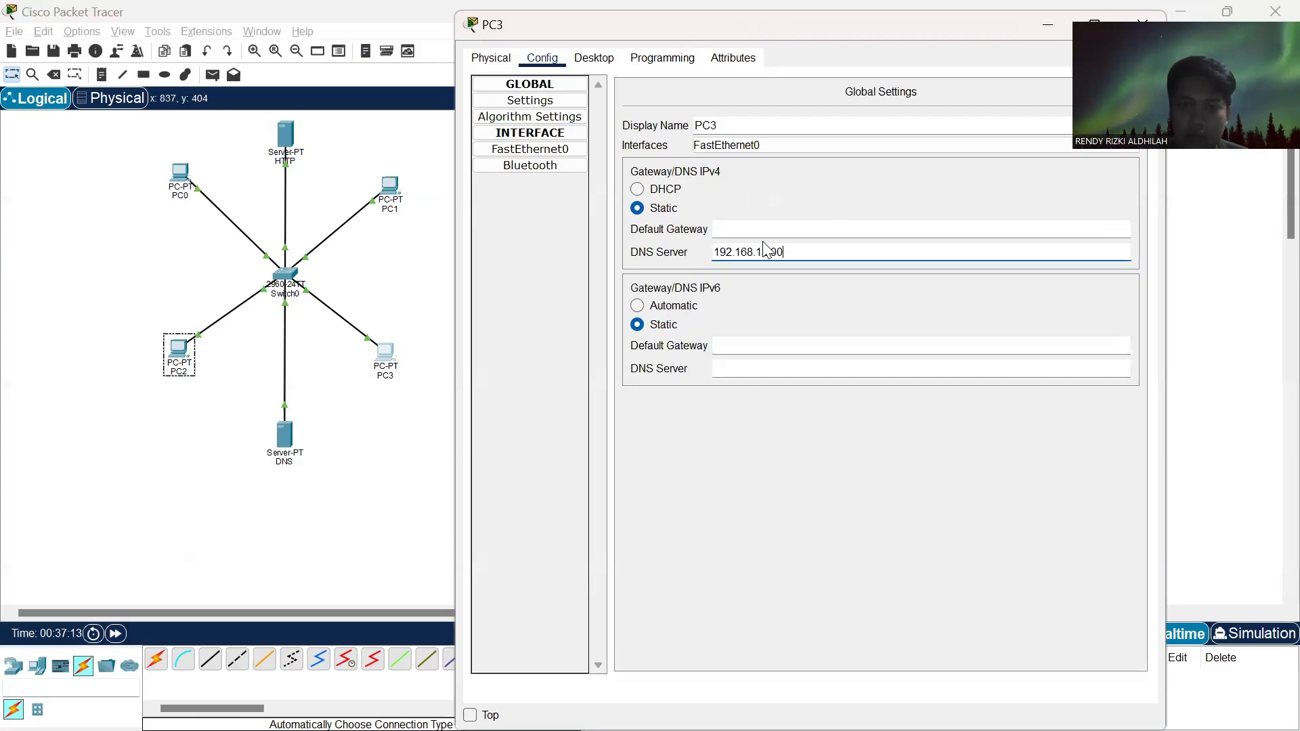
{"action": "left_click", "coordinate": [1138, 23]}
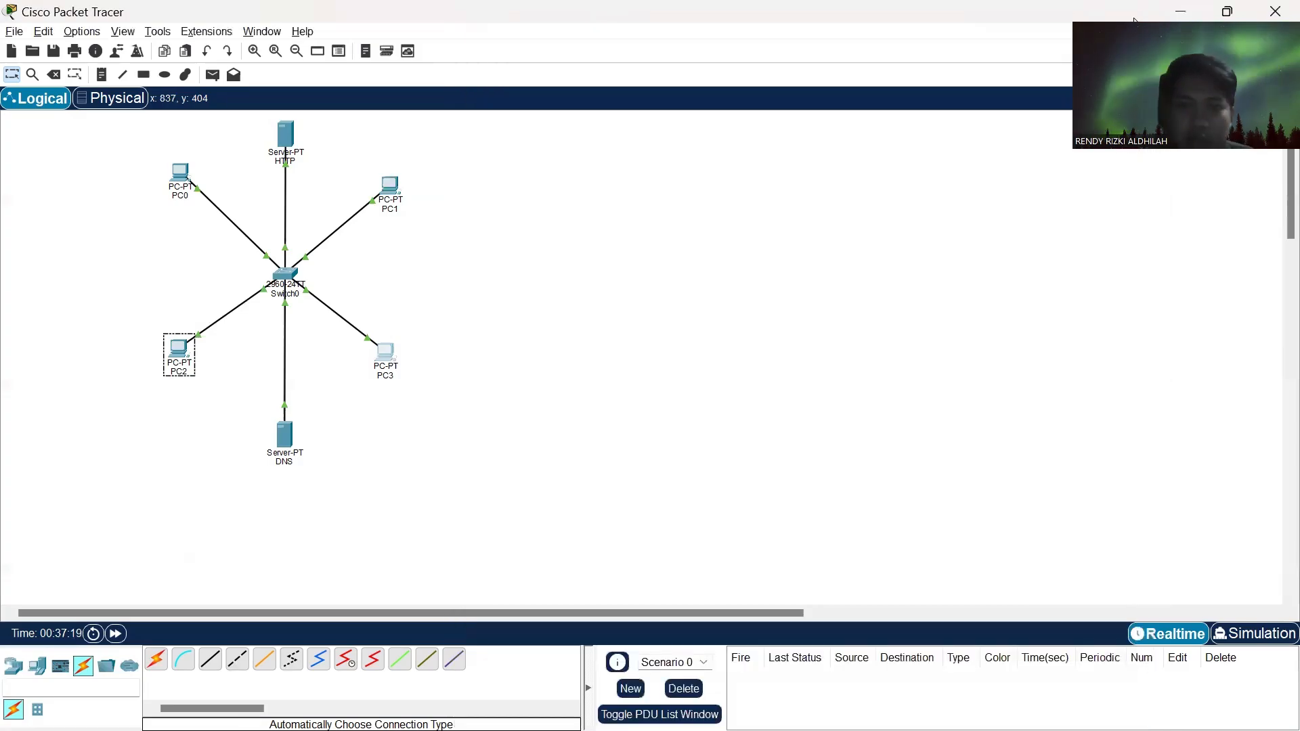
- Load kitabelajar.com in PC0's web browser to test the DNS and HTTP servers, and close PC0's window
{"action": "left_click", "coordinate": [180, 178]}
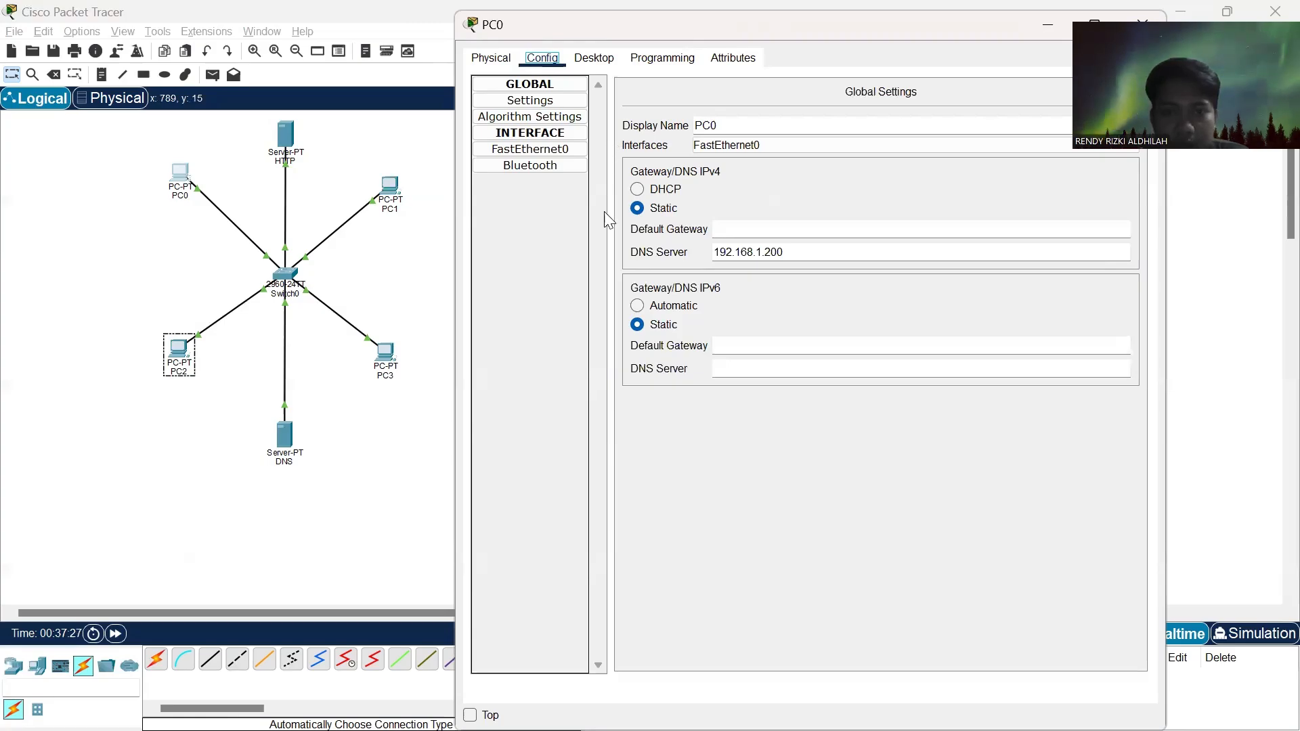
{"action": "left_click", "coordinate": [596, 59]}
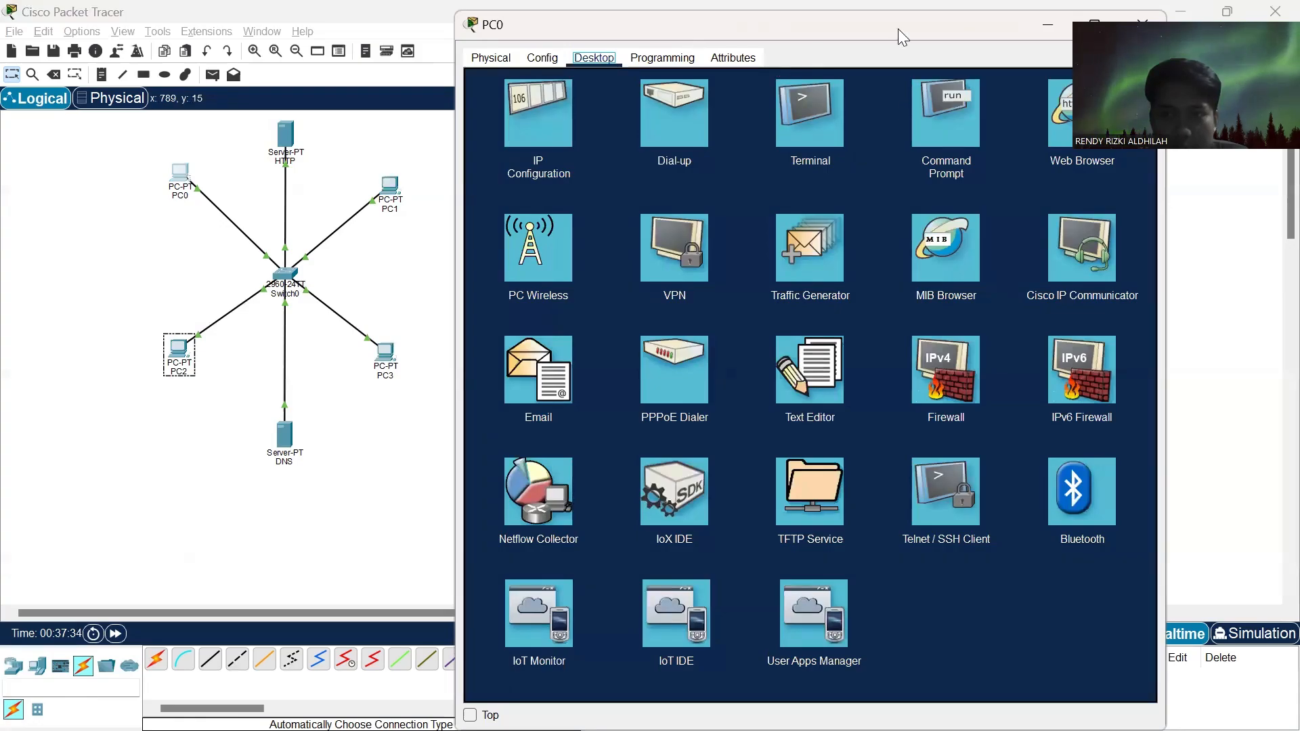
{"action": "left_click_drag", "start_coordinate": [898, 28], "coordinate": [771, 27]}
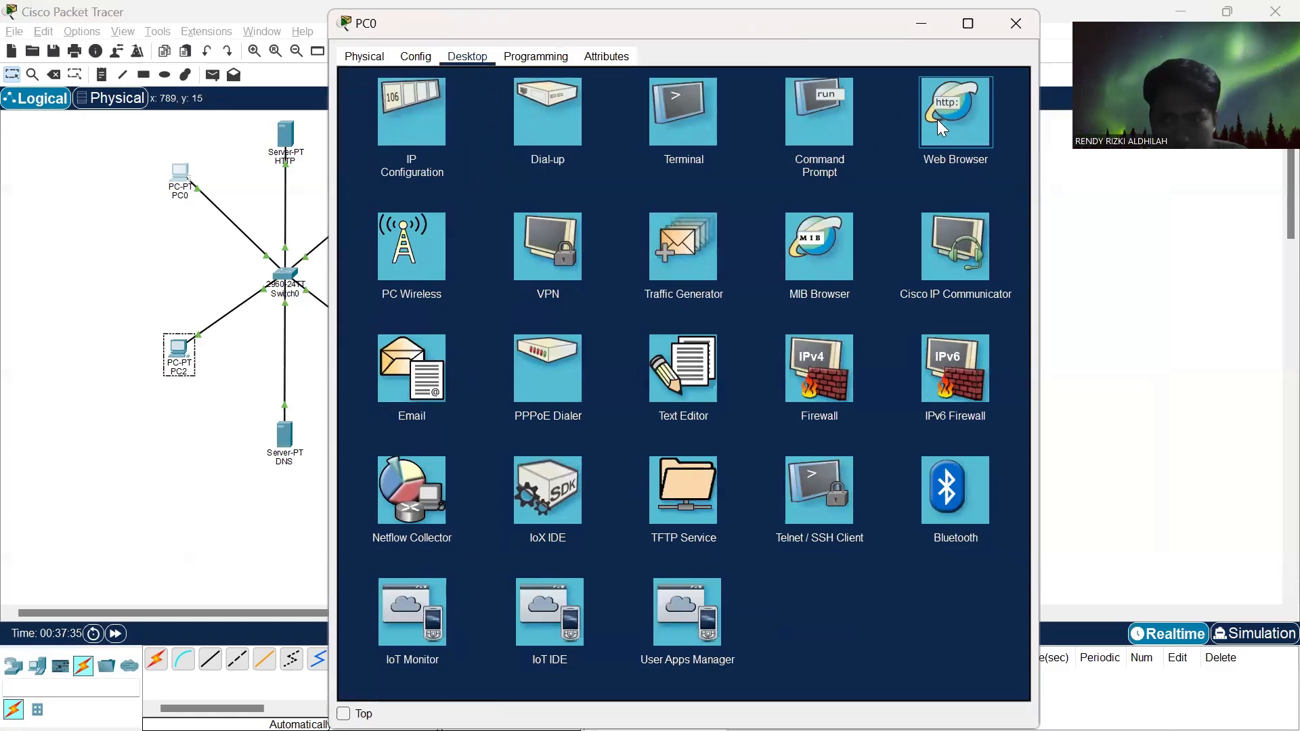
{"action": "left_click", "coordinate": [938, 121]}
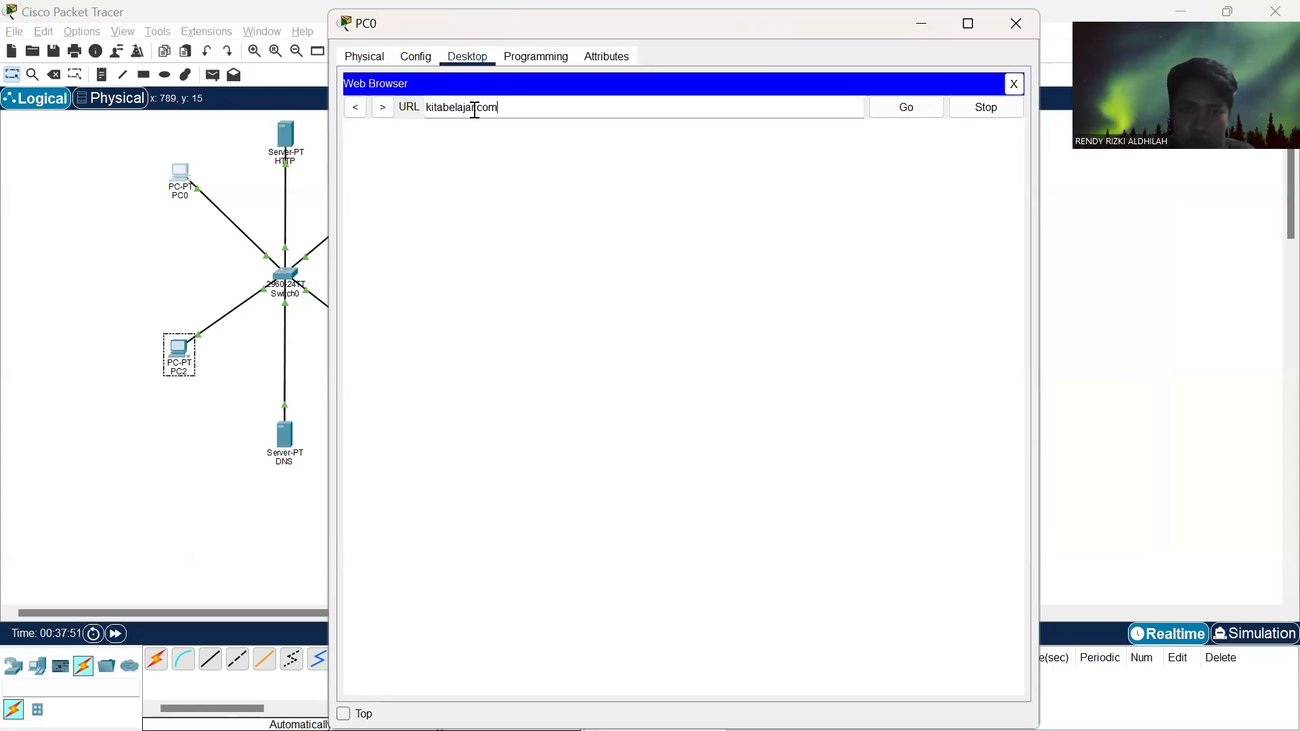
{"action": "left_click", "coordinate": [919, 114]}
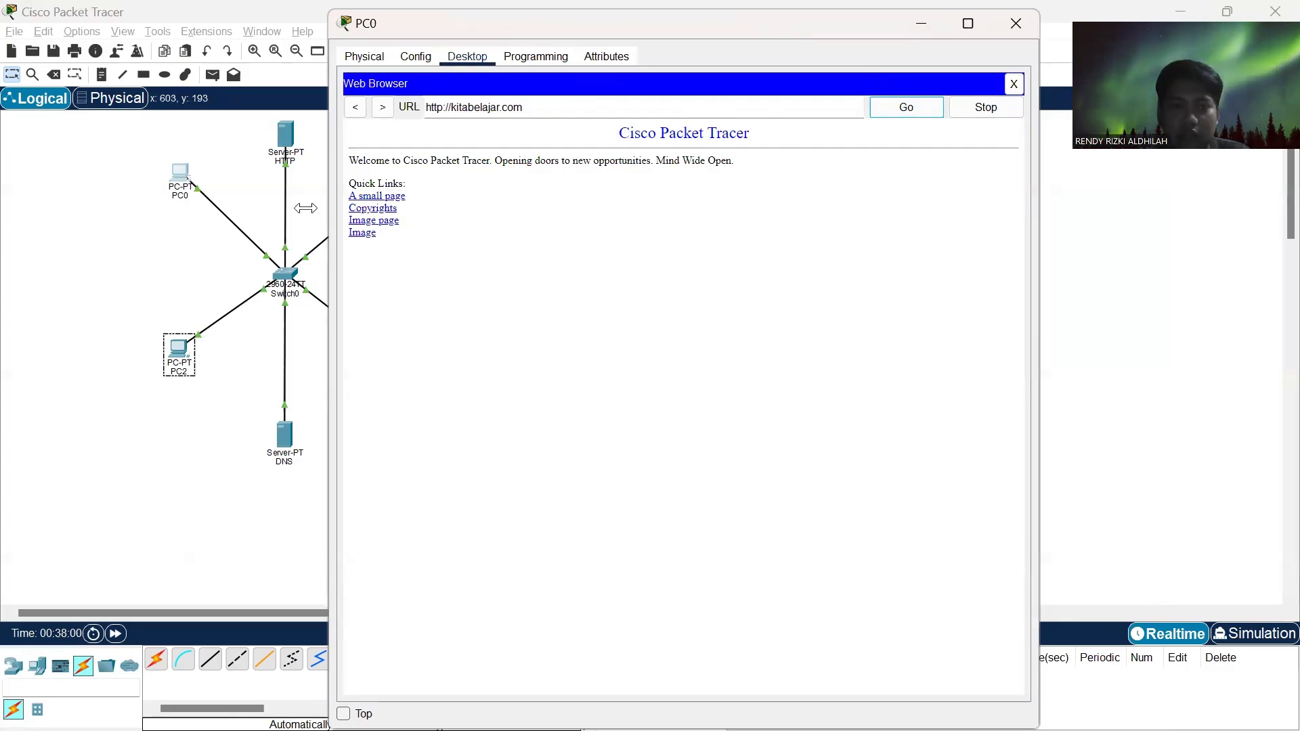
{"action": "left_click", "coordinate": [1017, 25]}
- Load kitabelajar.com in PC1's web browser to test its access to the HTTP server, and close PC1's window
{"action": "left_click", "coordinate": [384, 192]}
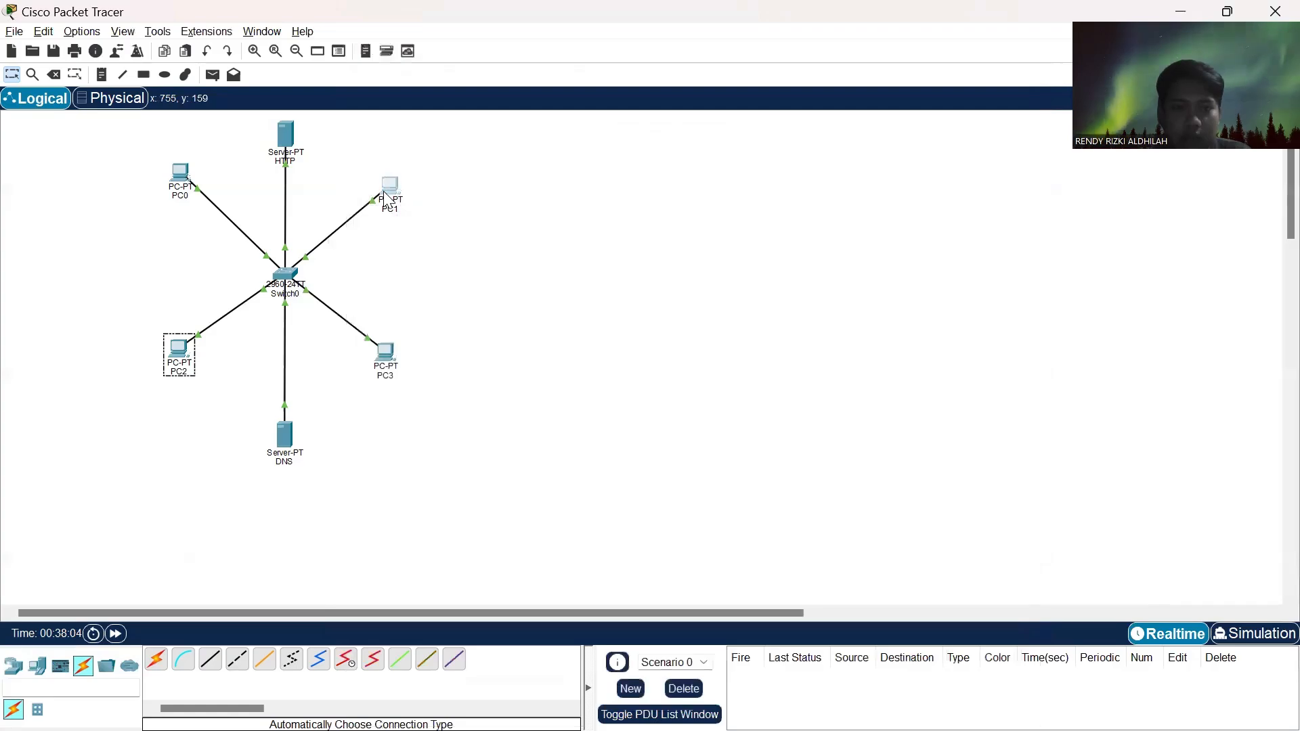
{"action": "left_click", "coordinate": [584, 62]}
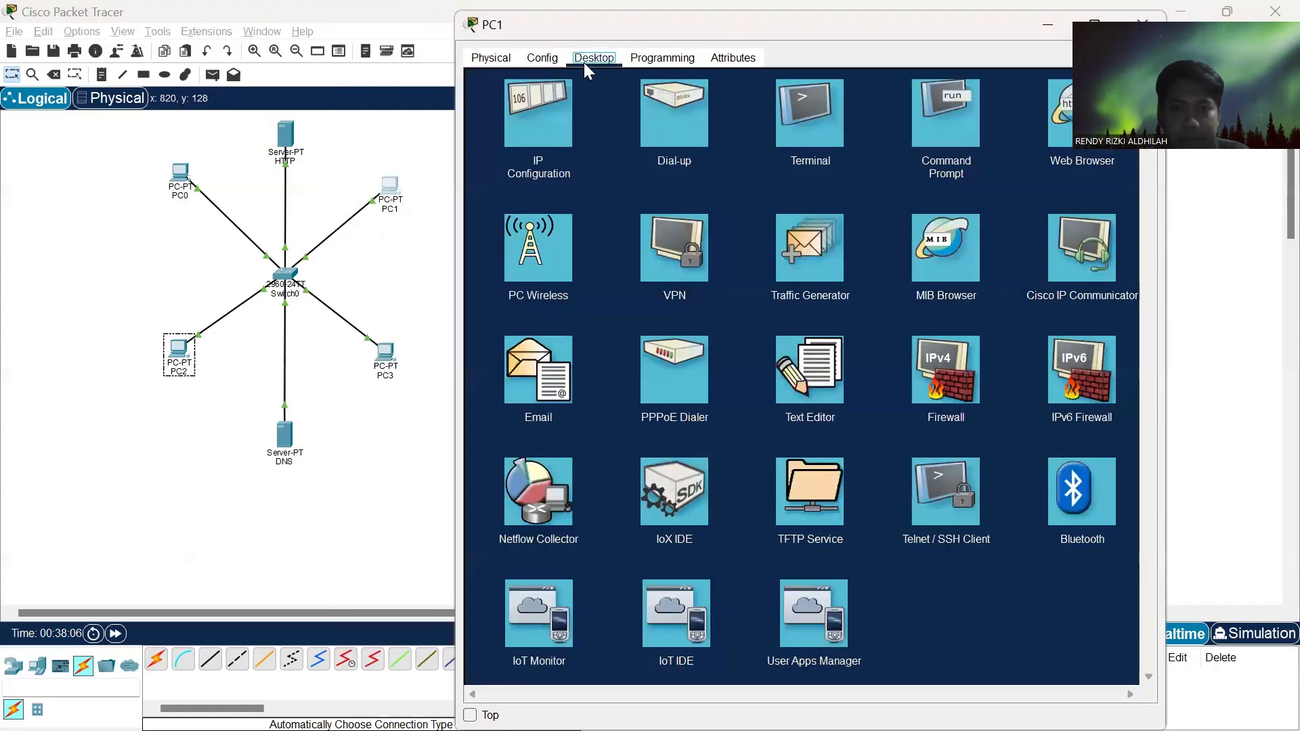
{"action": "left_click", "coordinate": [1050, 124]}
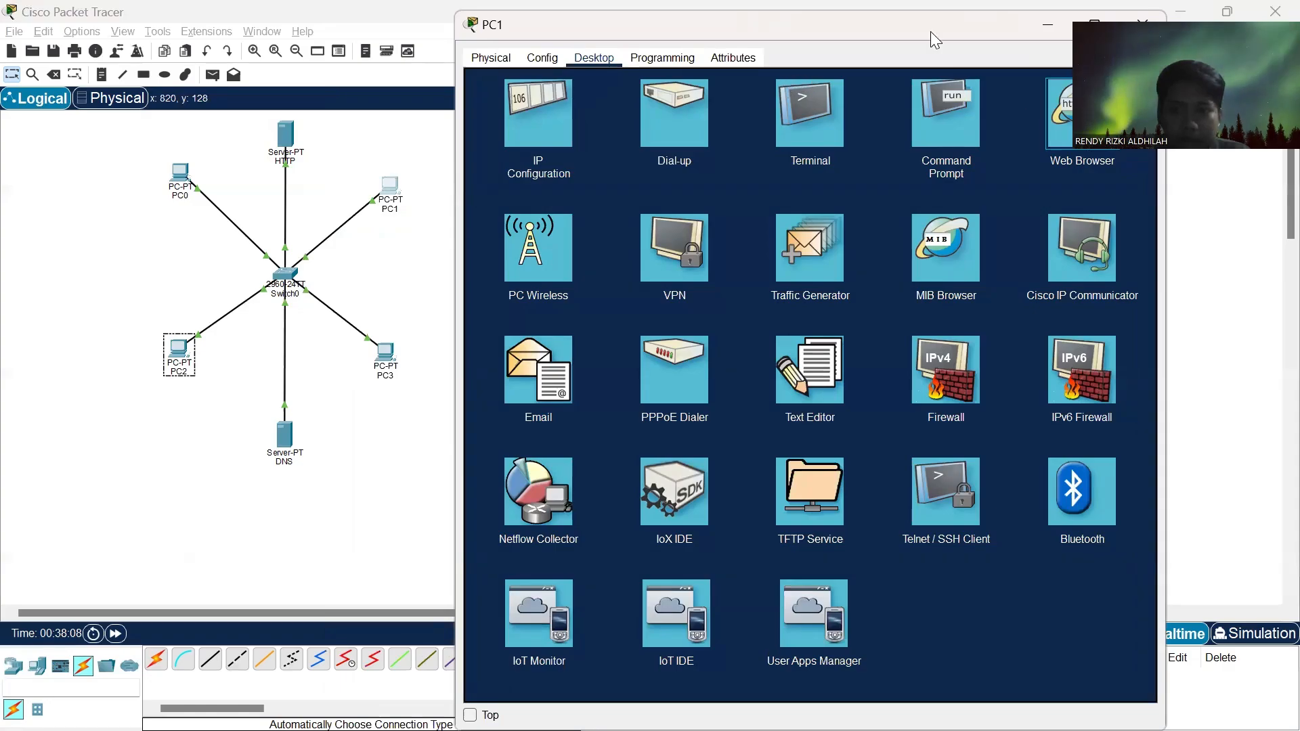
{"action": "left_click_drag", "start_coordinate": [946, 27], "coordinate": [753, 83]}
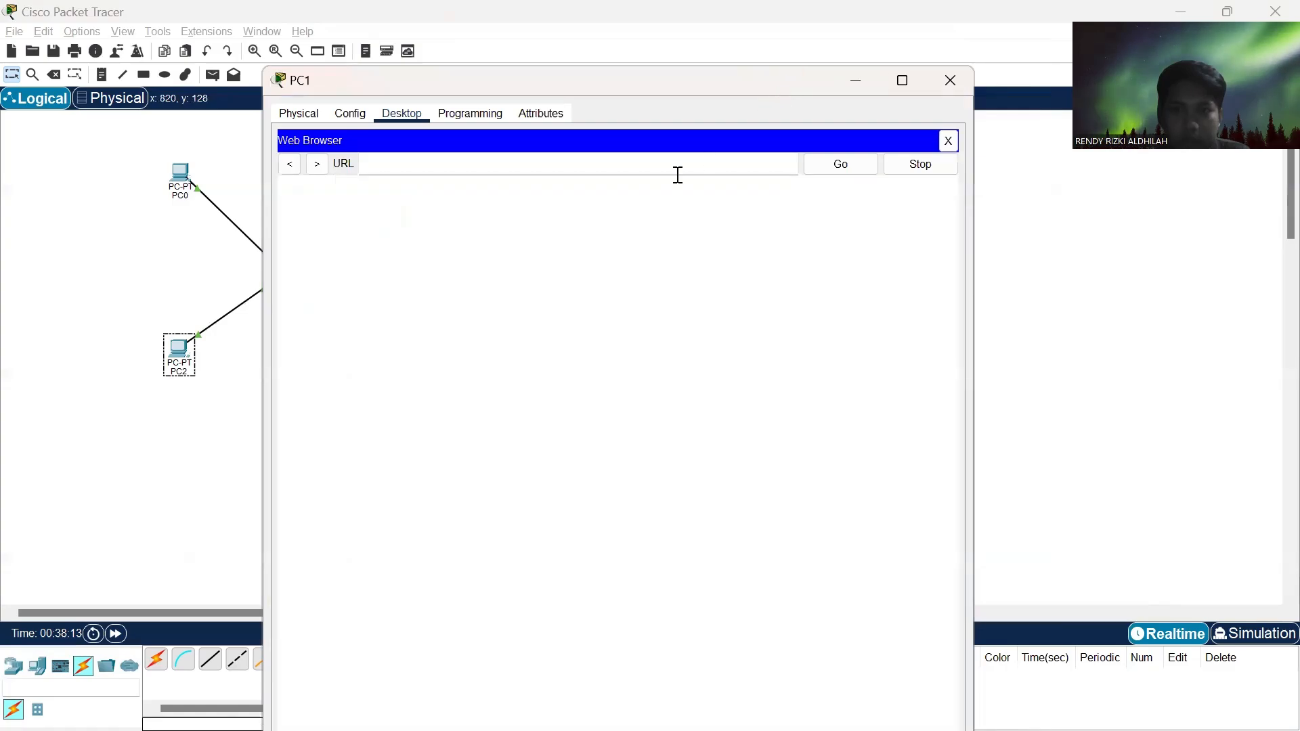
{"action": "left_click", "coordinate": [659, 164]}
{"action": "type", "text": "ki"}
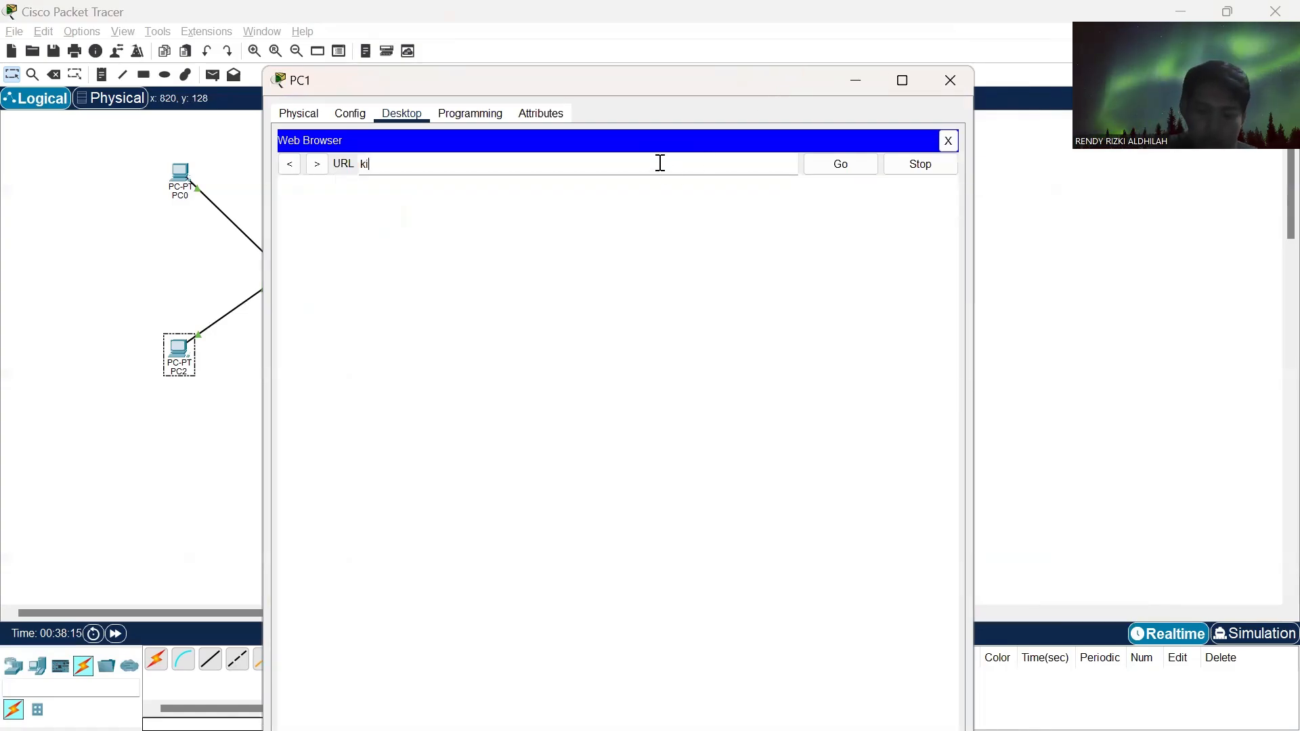
{"action": "type", "text": "tabelajar"}
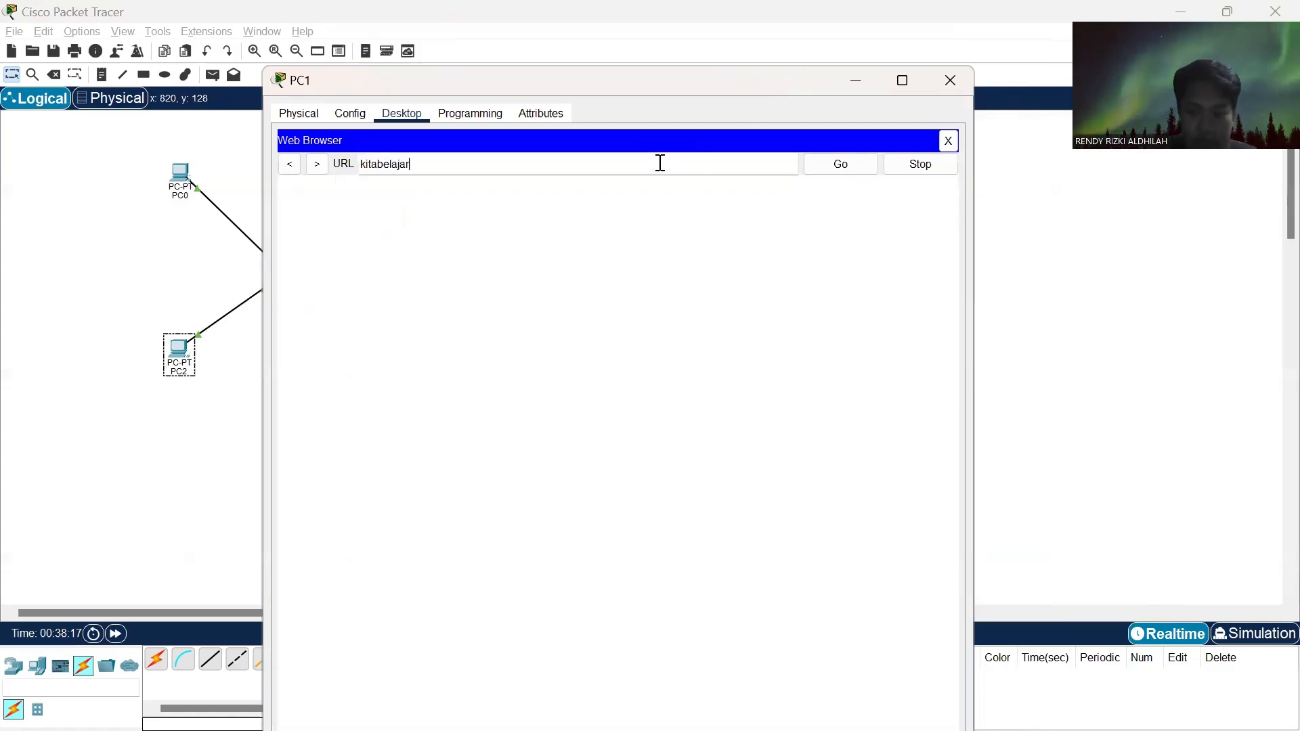
{"action": "type", "text": ".com"}
{"action": "key", "text": "Return"}
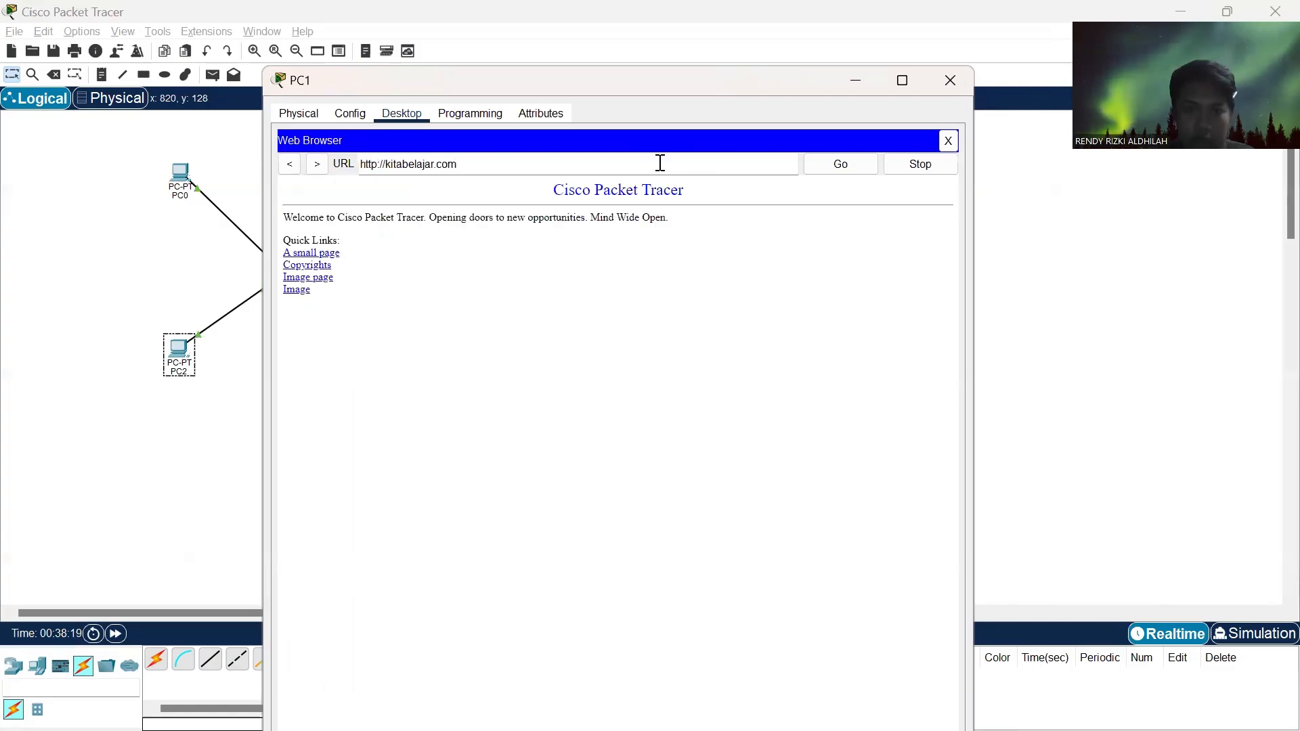
{"action": "left_click", "coordinate": [950, 80]}
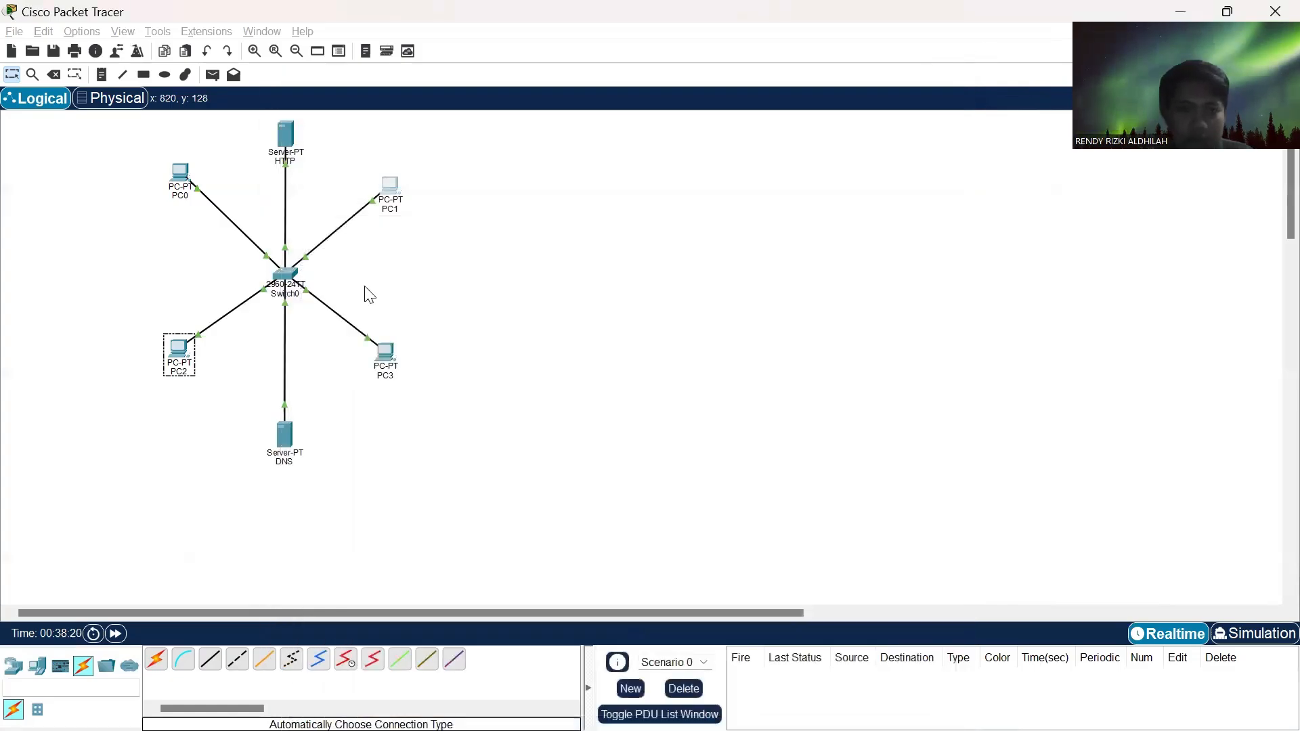
- Load kitabelajar.com in PC2's web browser to test its access to the HTTP server, and close PC2's window
{"action": "left_click", "coordinate": [183, 349]}
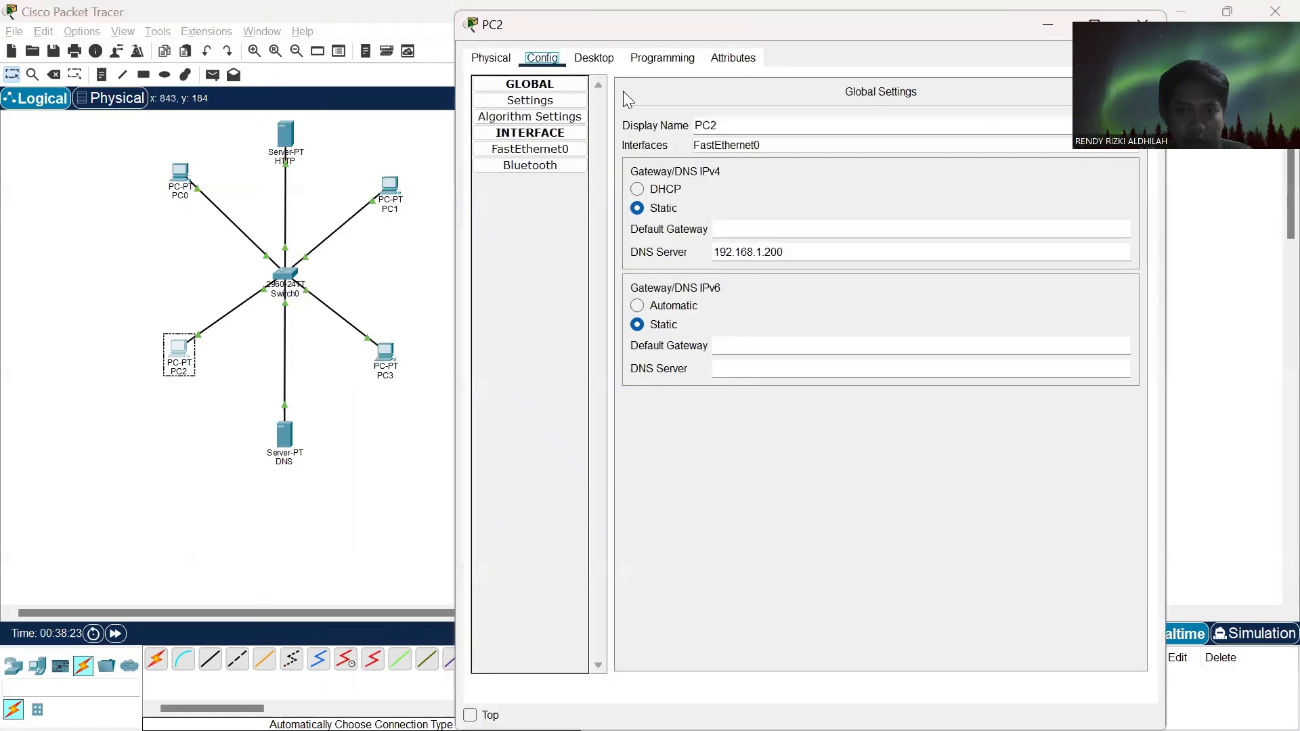
{"action": "left_click", "coordinate": [594, 60]}
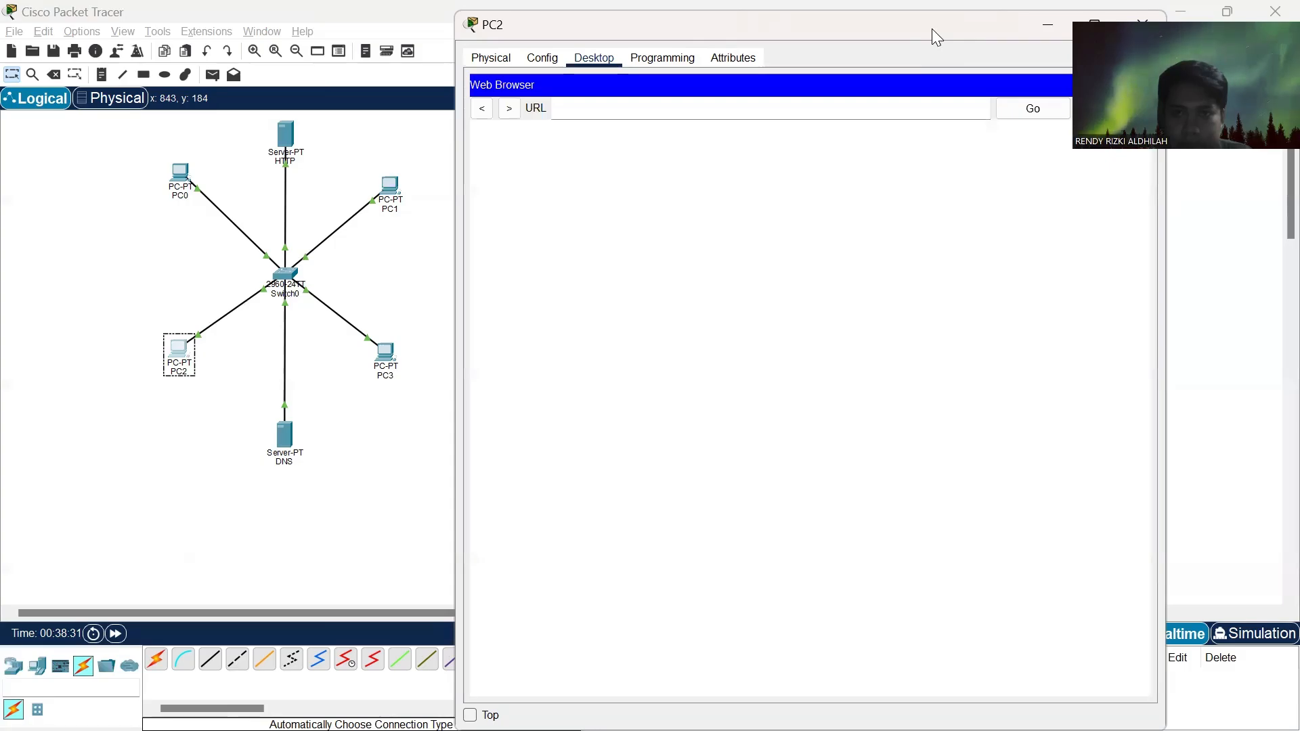
{"action": "left_click_drag", "start_coordinate": [932, 28], "coordinate": [757, 52]}
{"action": "left_click", "coordinate": [655, 129]}
{"action": "type", "text": "kita"}
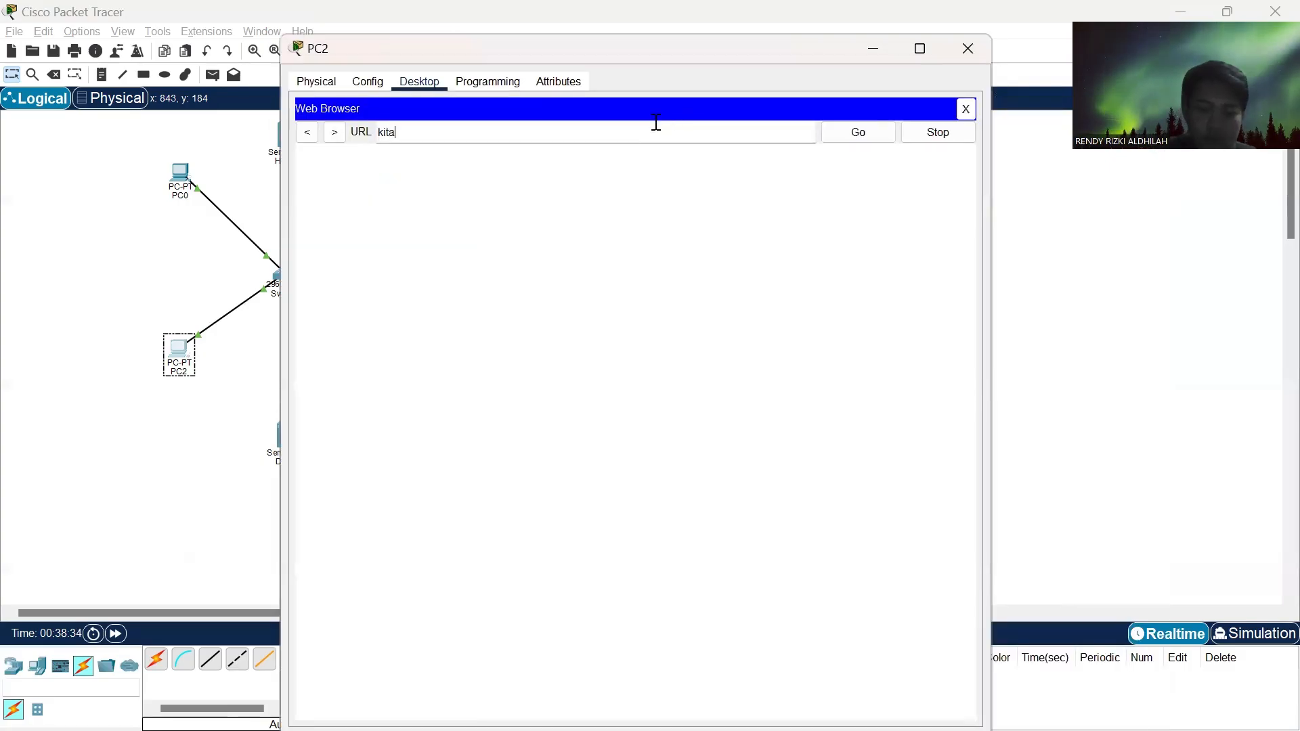
{"action": "type", "text": "belajar.c"}
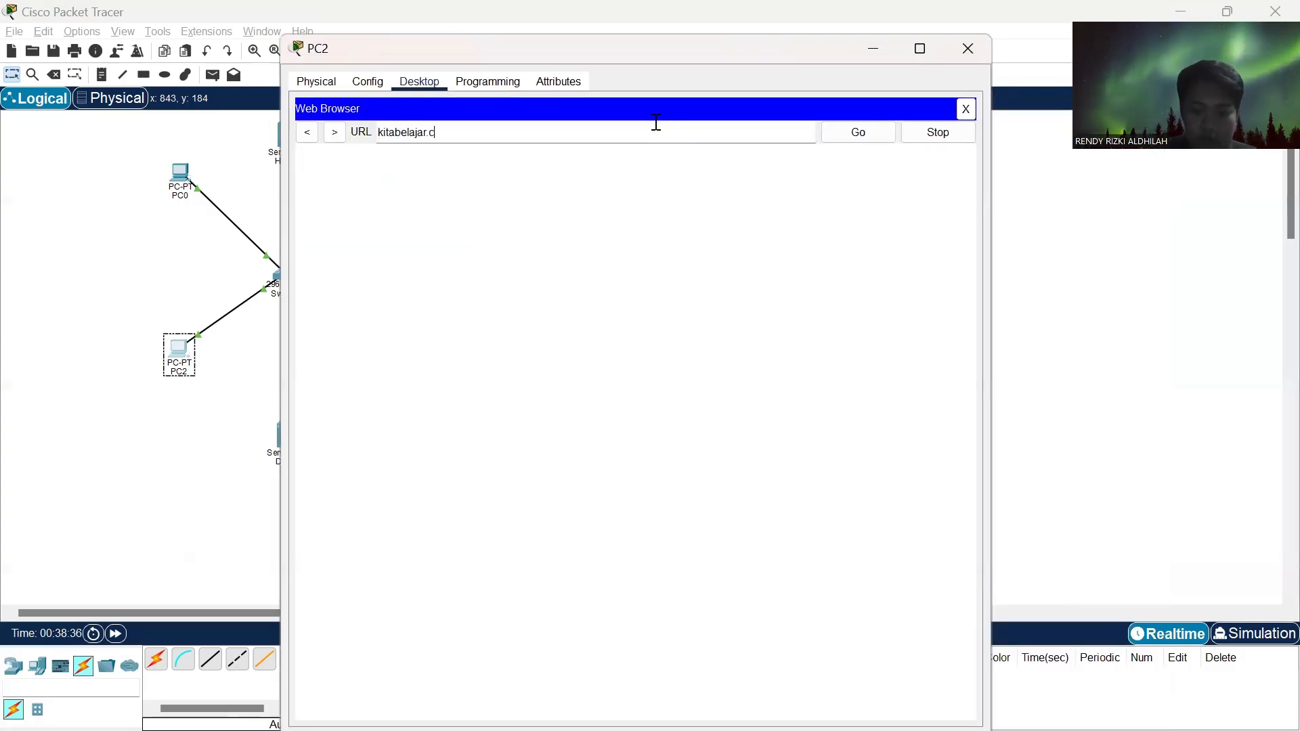
{"action": "type", "text": "om"}
{"action": "left_click", "coordinate": [870, 135]}
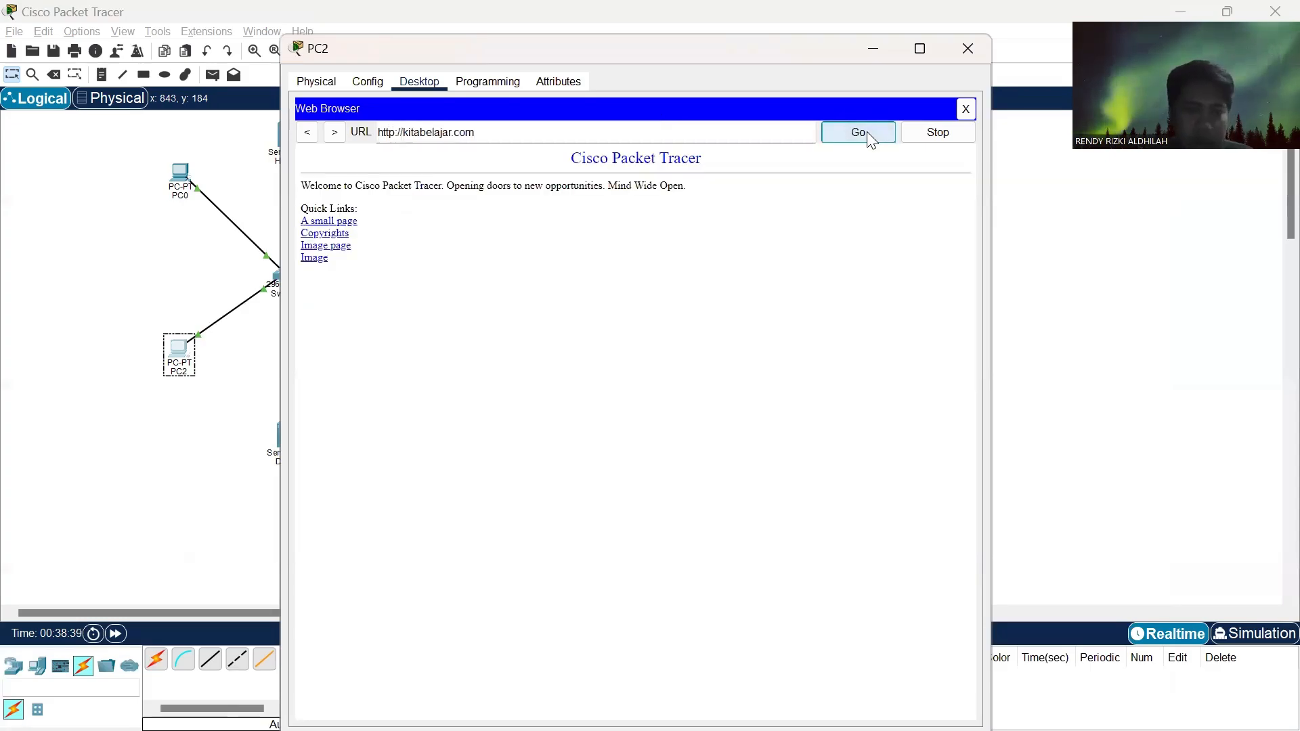
{"action": "left_click", "coordinate": [977, 45]}
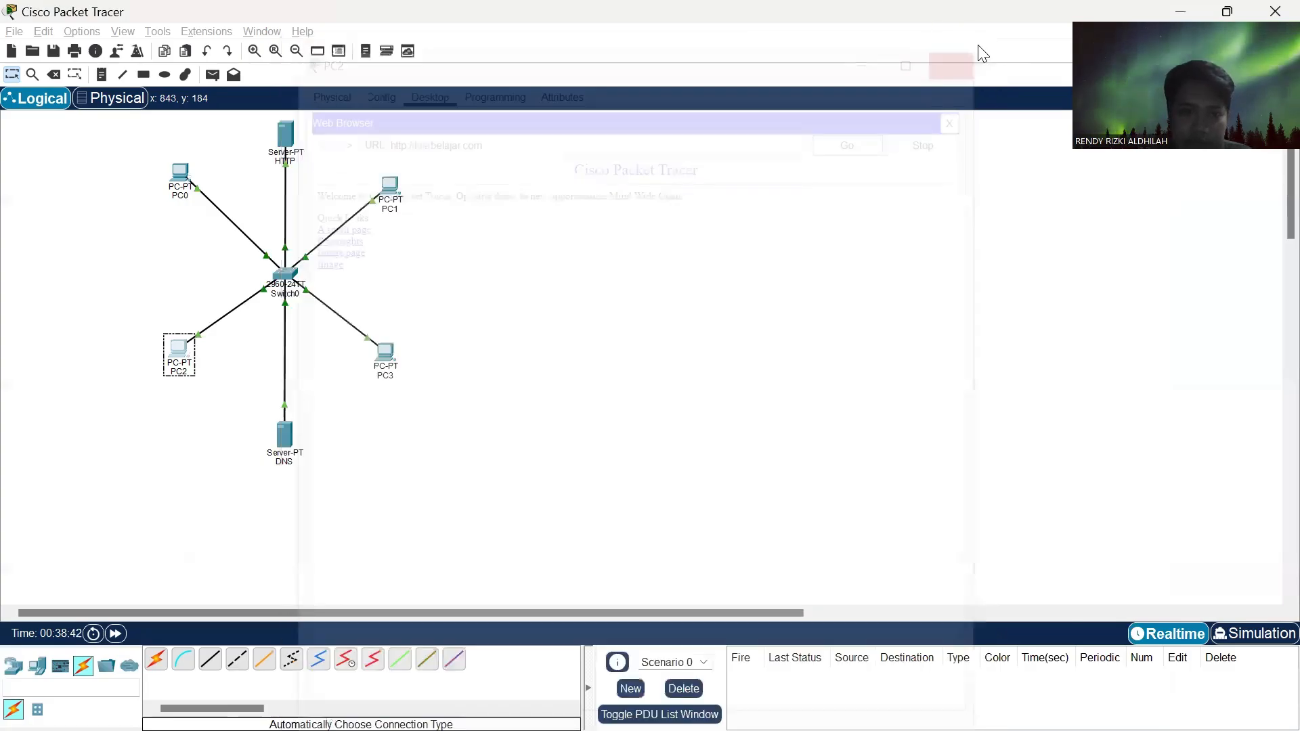
- Load kitabelajar.com in PC3's web browser to test its access to the HTTP server, and close PC3's window
{"action": "left_click", "coordinate": [386, 359]}
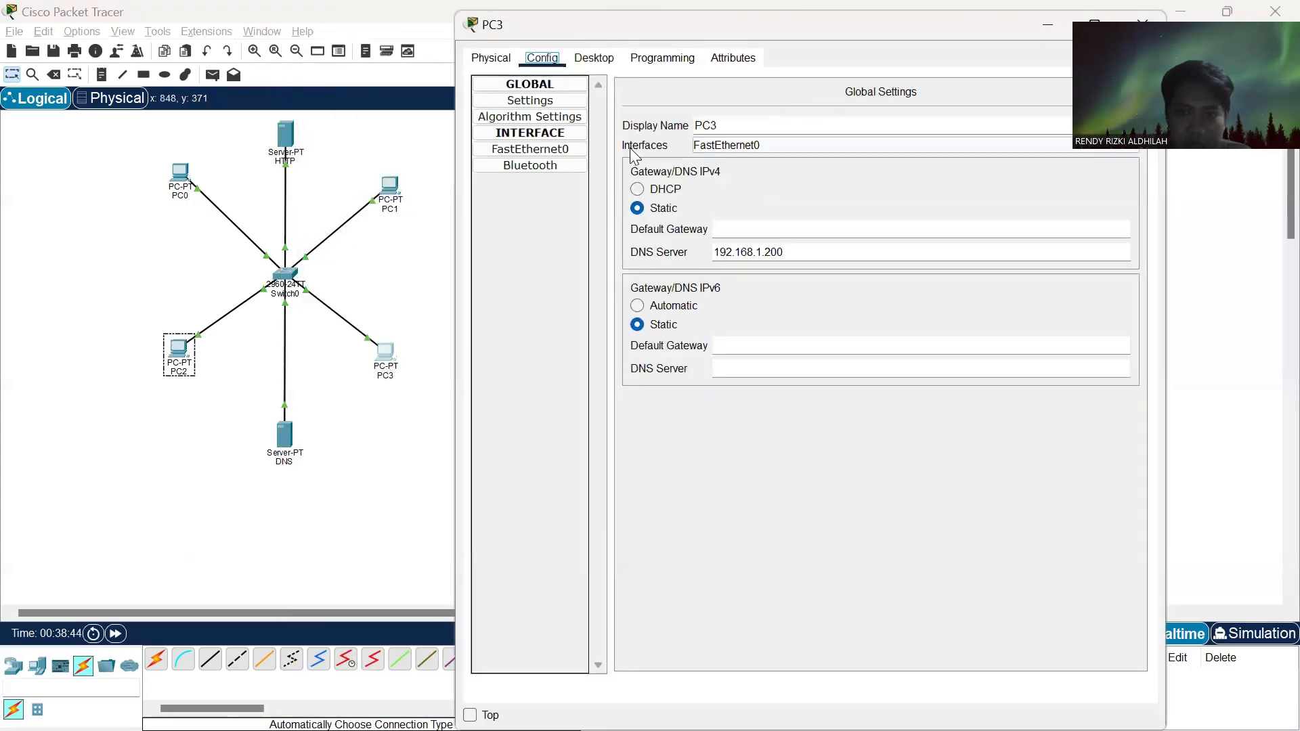
{"action": "left_click", "coordinate": [595, 59]}
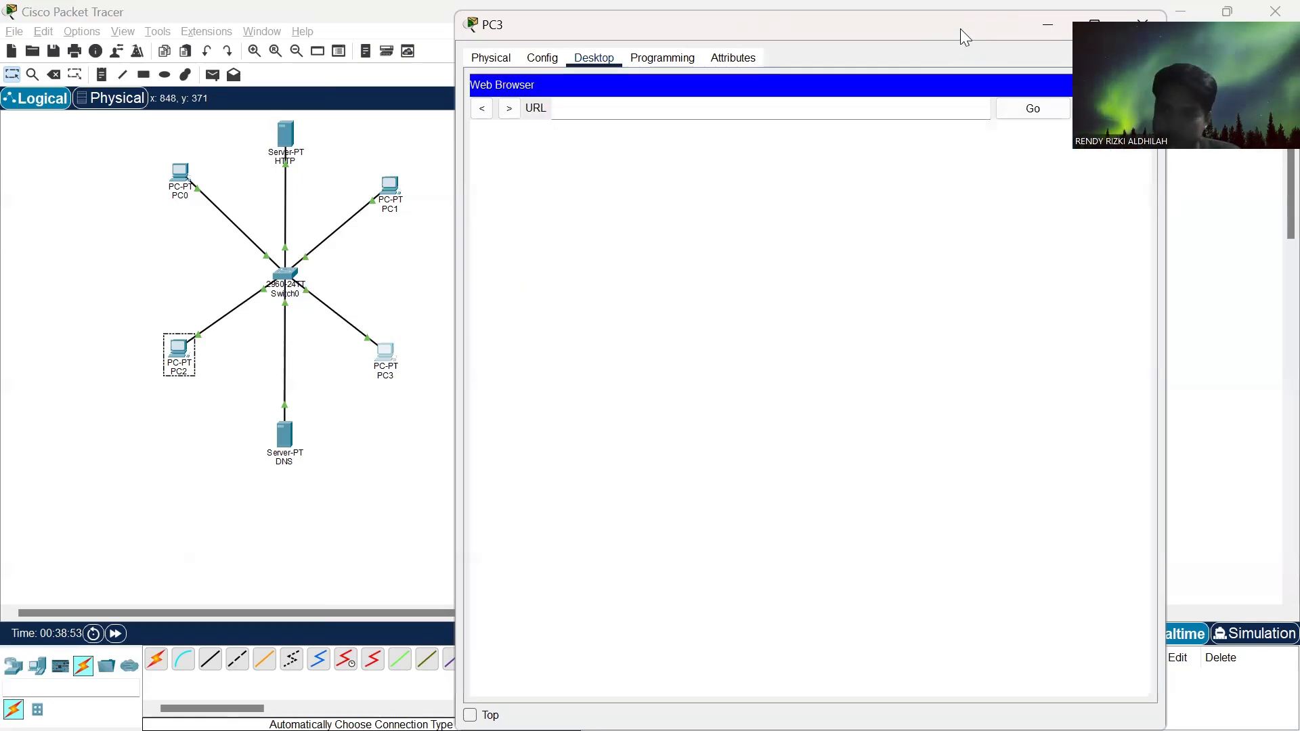
{"action": "left_click_drag", "start_coordinate": [961, 28], "coordinate": [788, 52]}
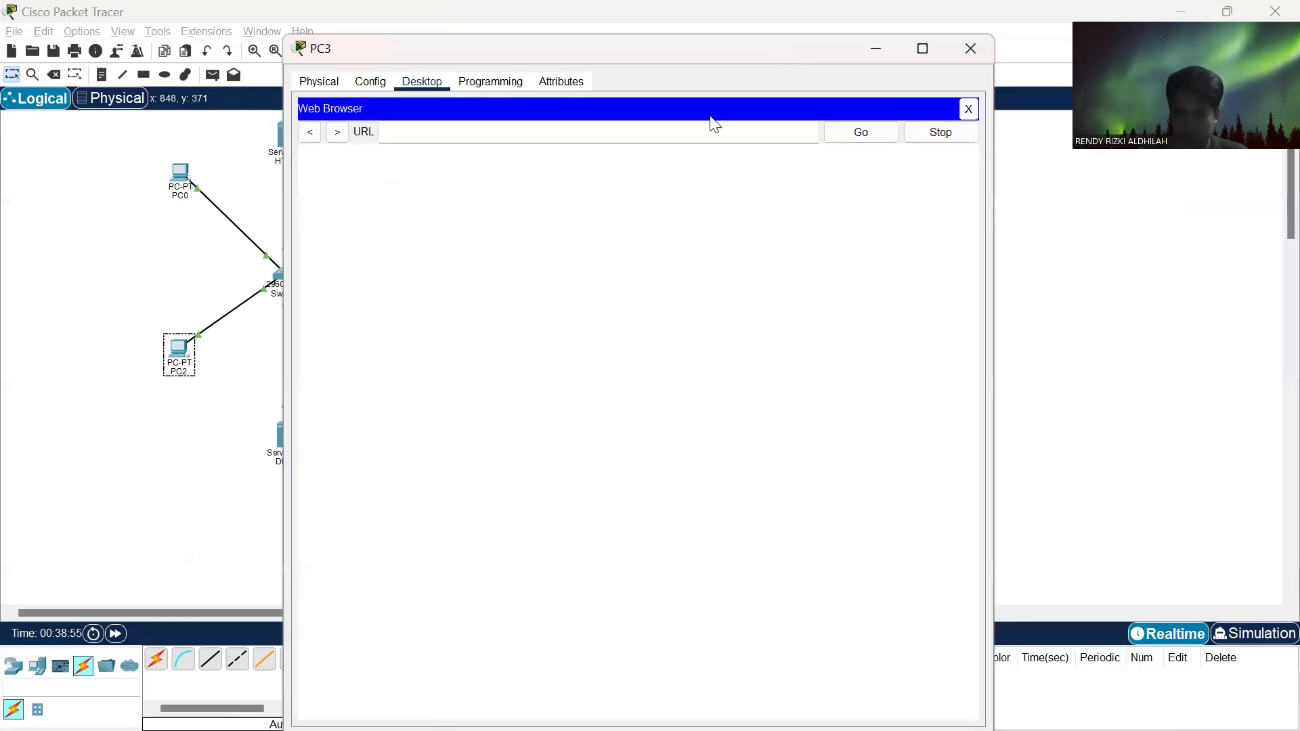
{"action": "left_click", "coordinate": [698, 132]}
{"action": "type", "text": "kitabelajar"}
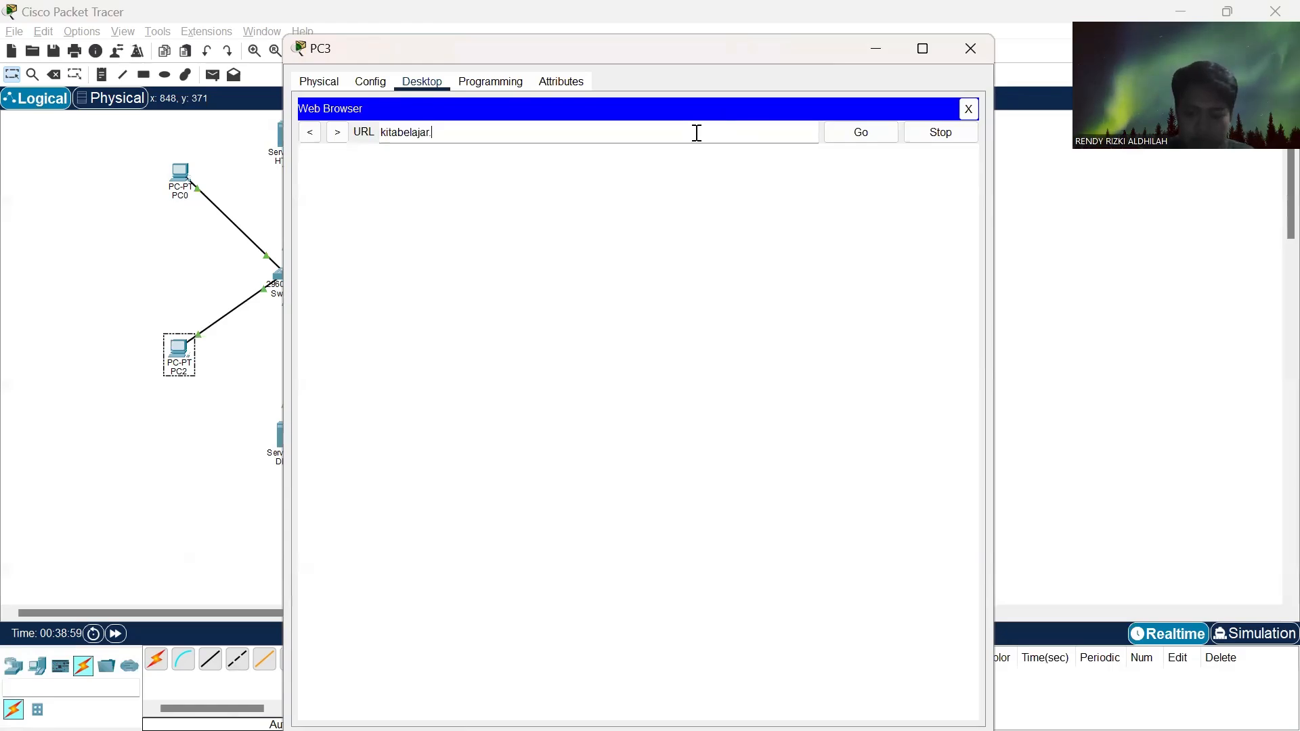
{"action": "type", "text": ".com"}
{"action": "left_click", "coordinate": [867, 132]}
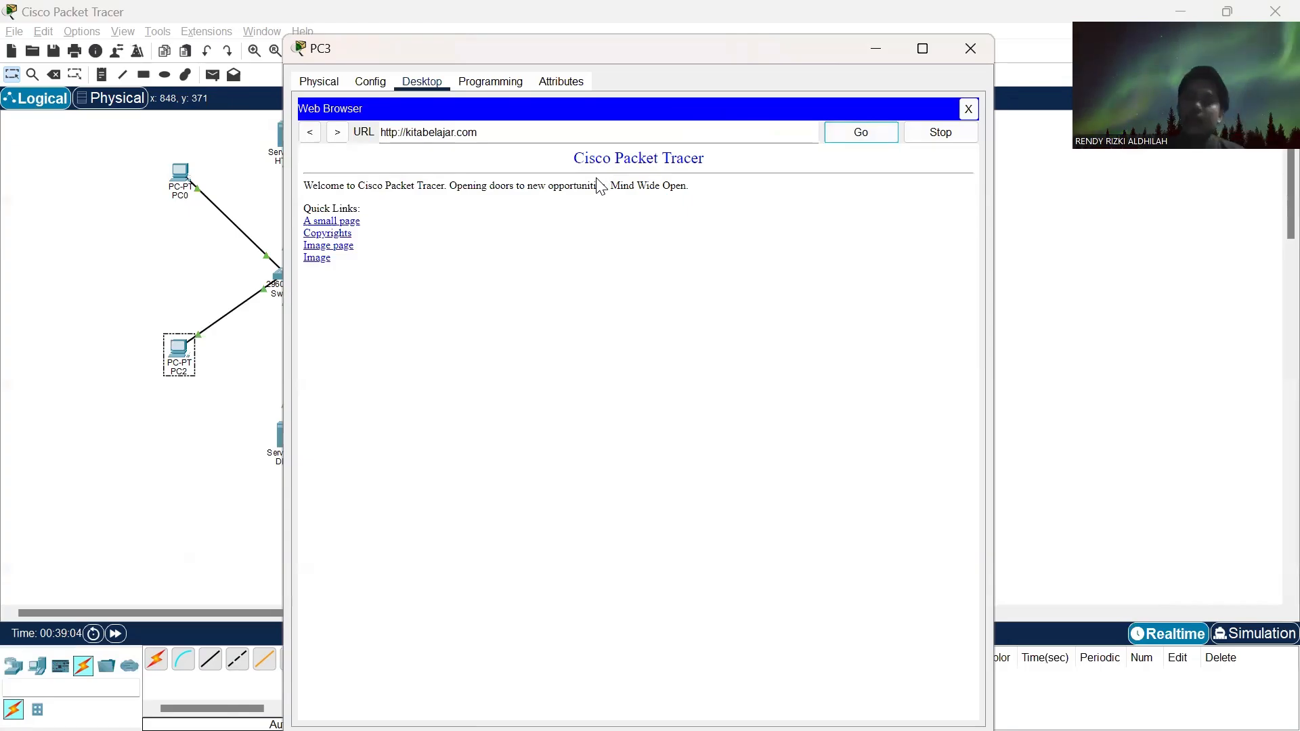
{"action": "left_click", "coordinate": [967, 49]}
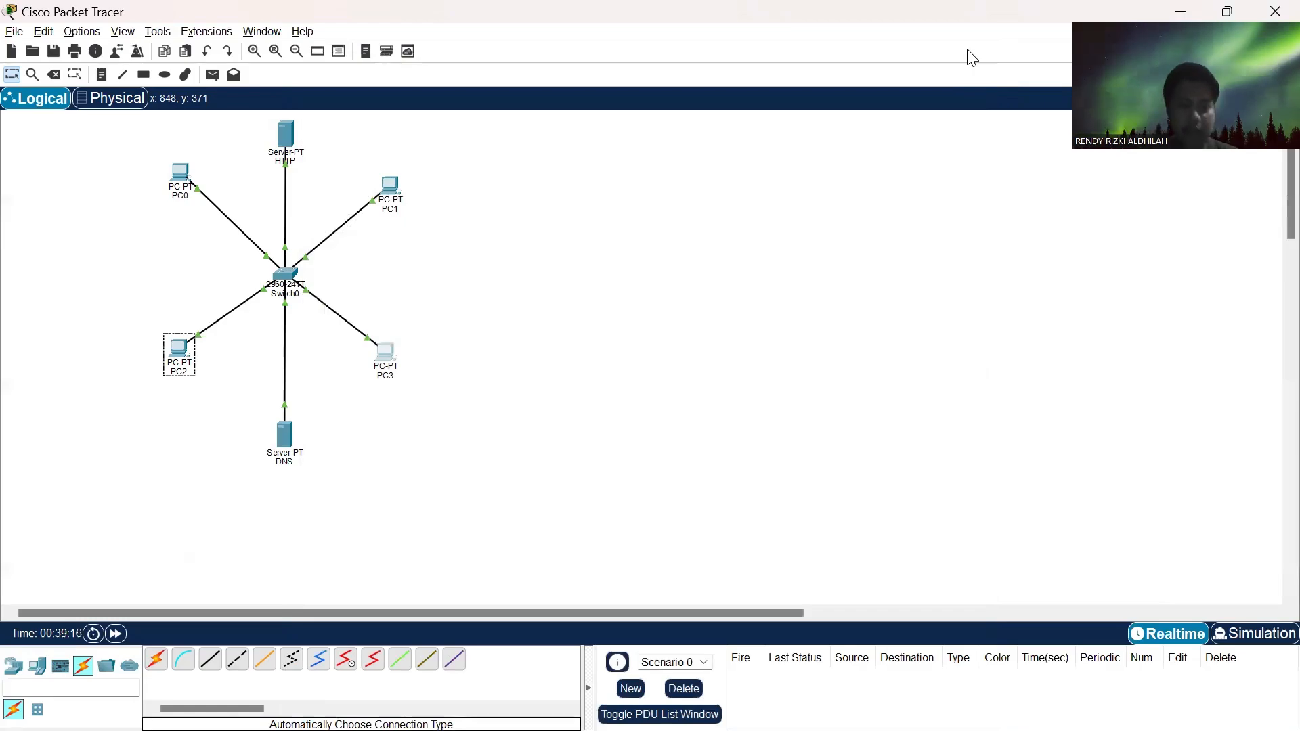
- Switch to the Tugas.3 assignment page in the web browser and review task 4 with its network diagram
{"action": "key", "text": "alt+Tab"}
{"action": "key", "text": "alt+Tab"}
{"action": "key", "text": "alt+Tab"}
{"action": "key", "text": "alt+Tab"}
{"action": "key", "text": "alt+Tab"}
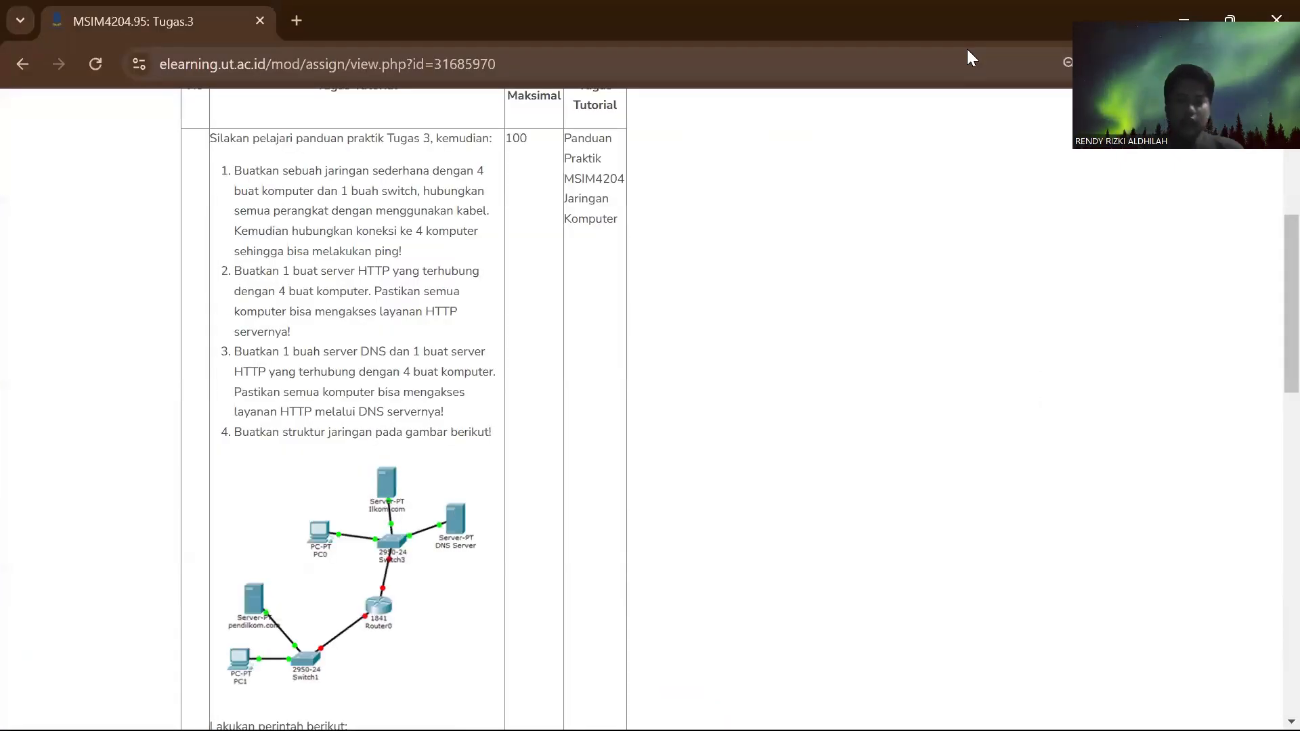
{"action": "scroll", "coordinate": [595, 197], "scroll_direction": "down", "scroll_amount": 2}
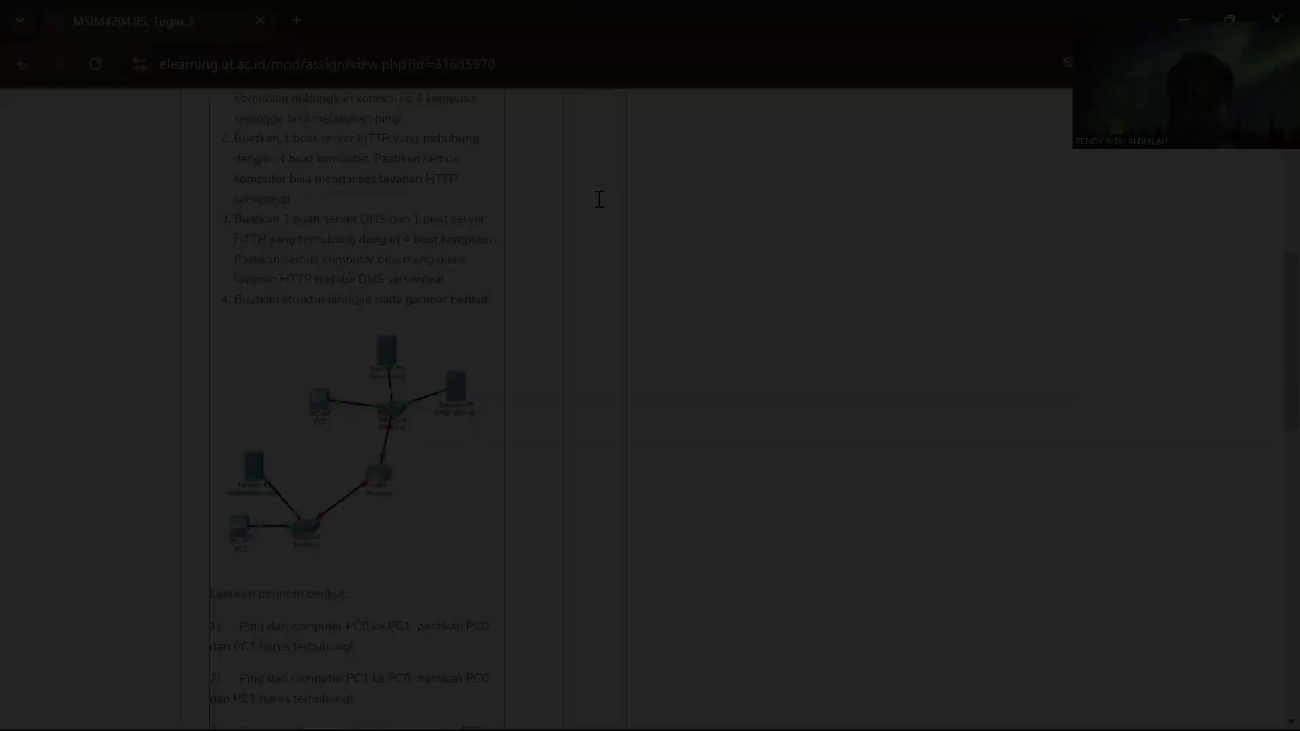
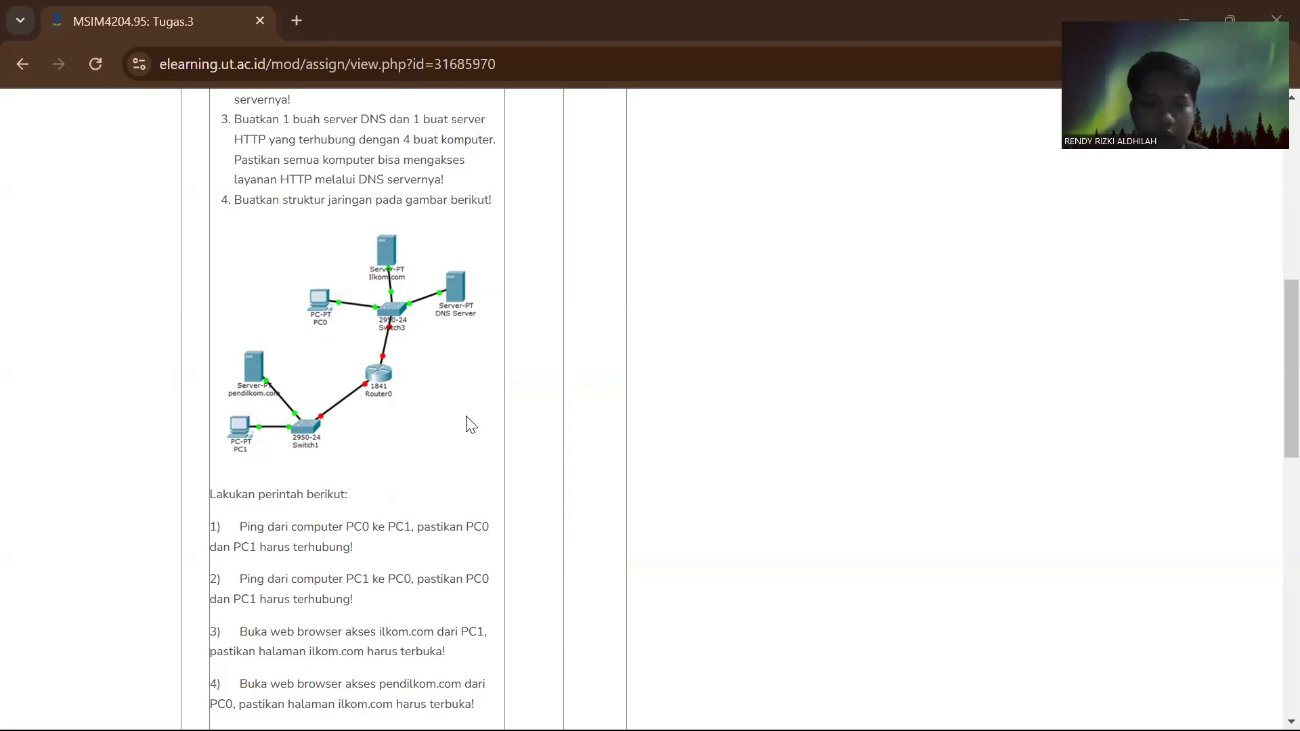
- Read task 4's ping and web browser instructions below the network diagram on the assignment page
{"action": "scroll", "coordinate": [430, 352], "scroll_direction": "down", "scroll_amount": 1}
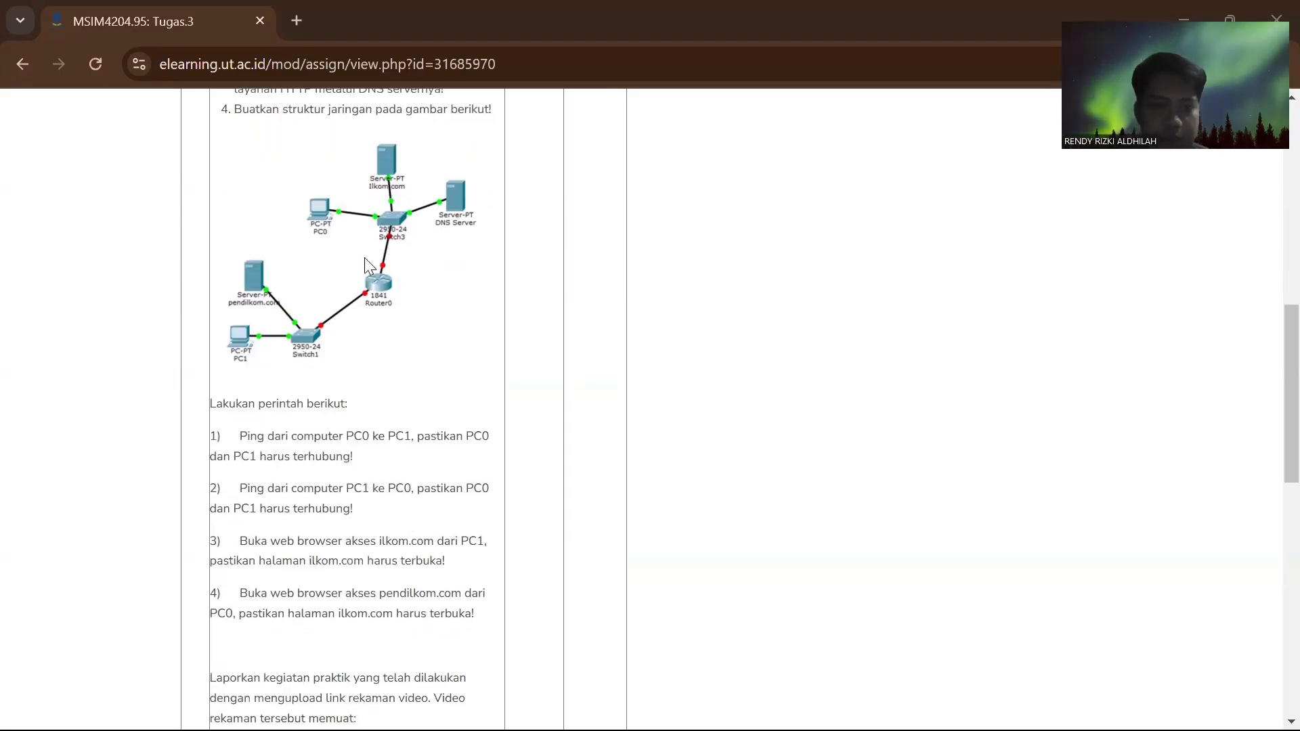
{"action": "scroll", "coordinate": [365, 257], "scroll_direction": "up", "scroll_amount": 1}
{"action": "scroll", "coordinate": [364, 257], "scroll_direction": "up", "scroll_amount": 5}
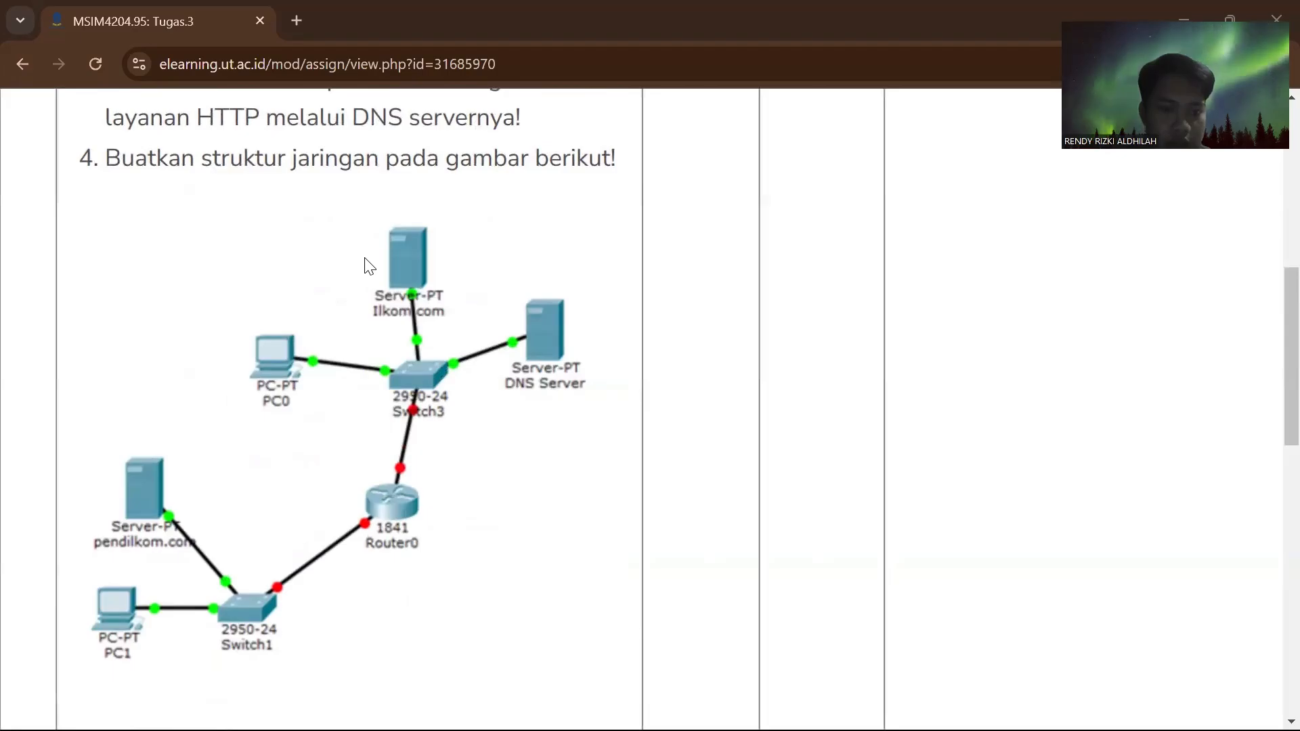
{"action": "scroll", "coordinate": [364, 258], "scroll_direction": "down", "scroll_amount": 1}
{"action": "scroll", "coordinate": [364, 258], "scroll_direction": "left", "scroll_amount": 1}
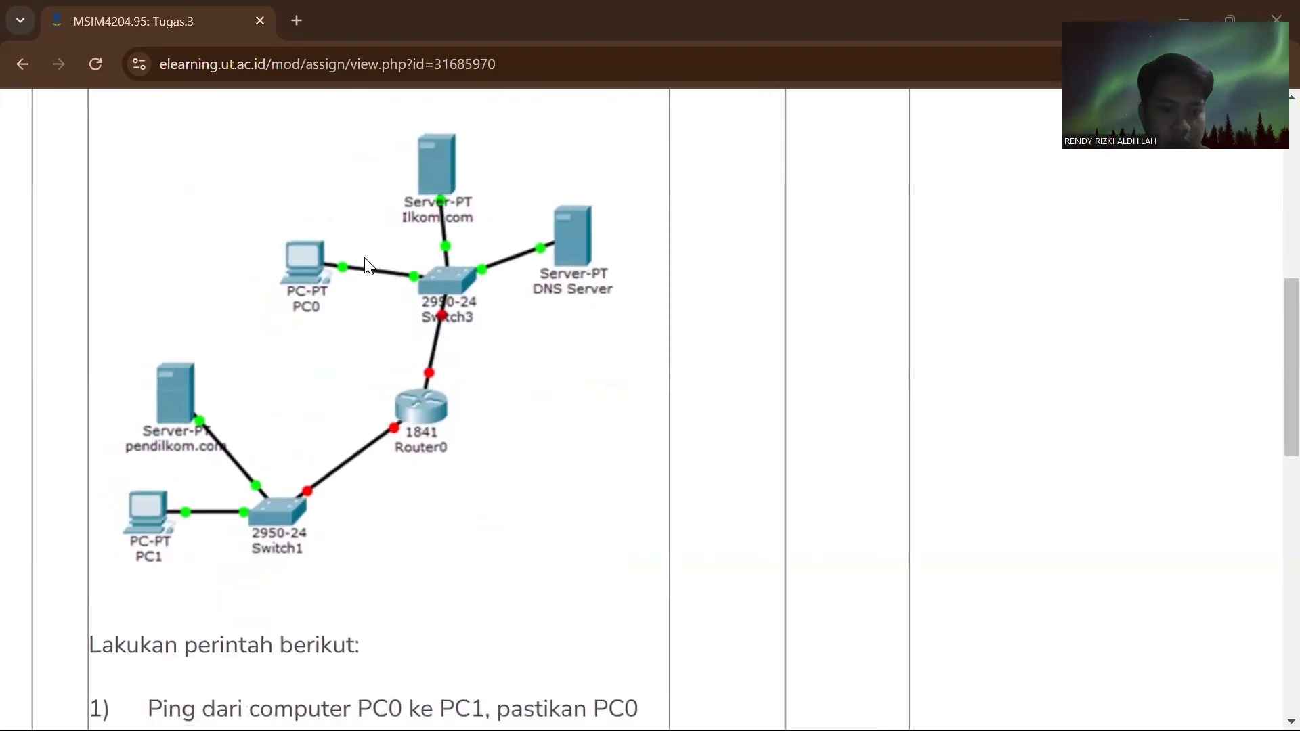
{"action": "scroll", "coordinate": [365, 258], "scroll_direction": "down", "scroll_amount": 5}
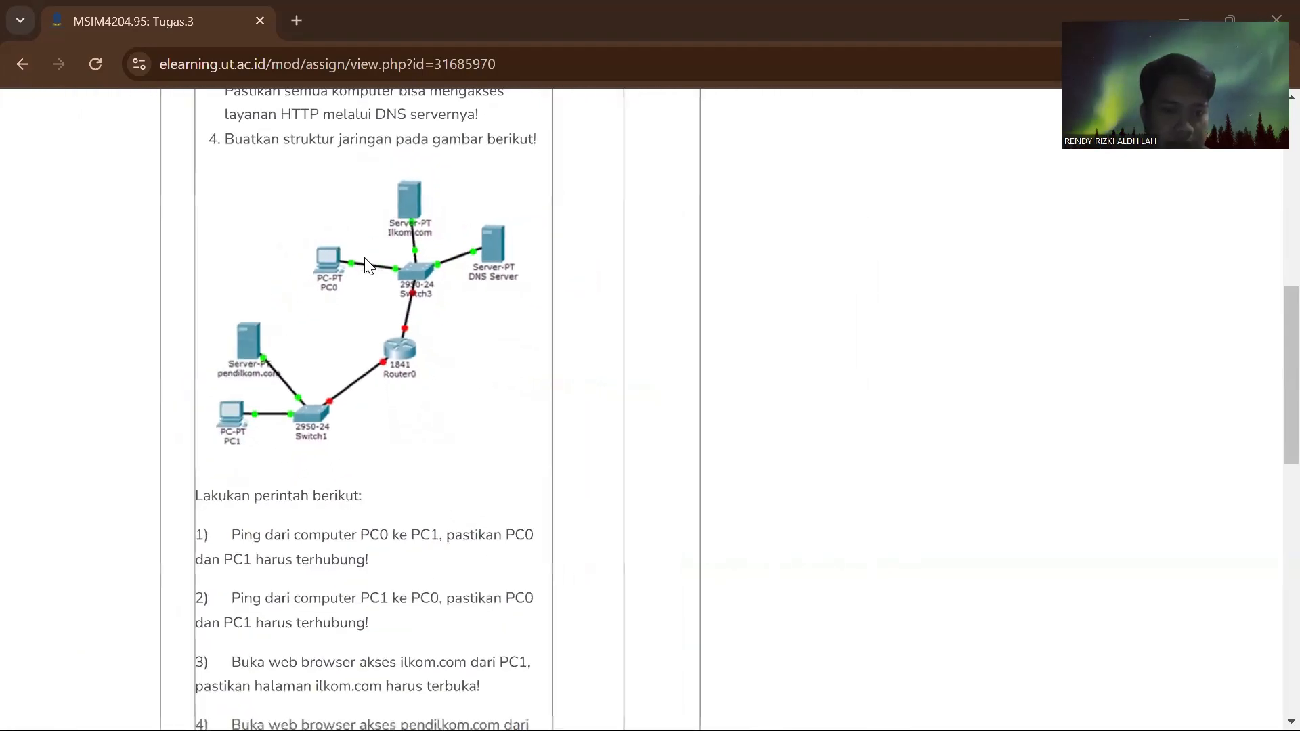
{"action": "scroll", "coordinate": [366, 264], "scroll_direction": "down", "scroll_amount": 3}
{"action": "scroll", "coordinate": [366, 264], "scroll_direction": "down", "scroll_amount": 3}
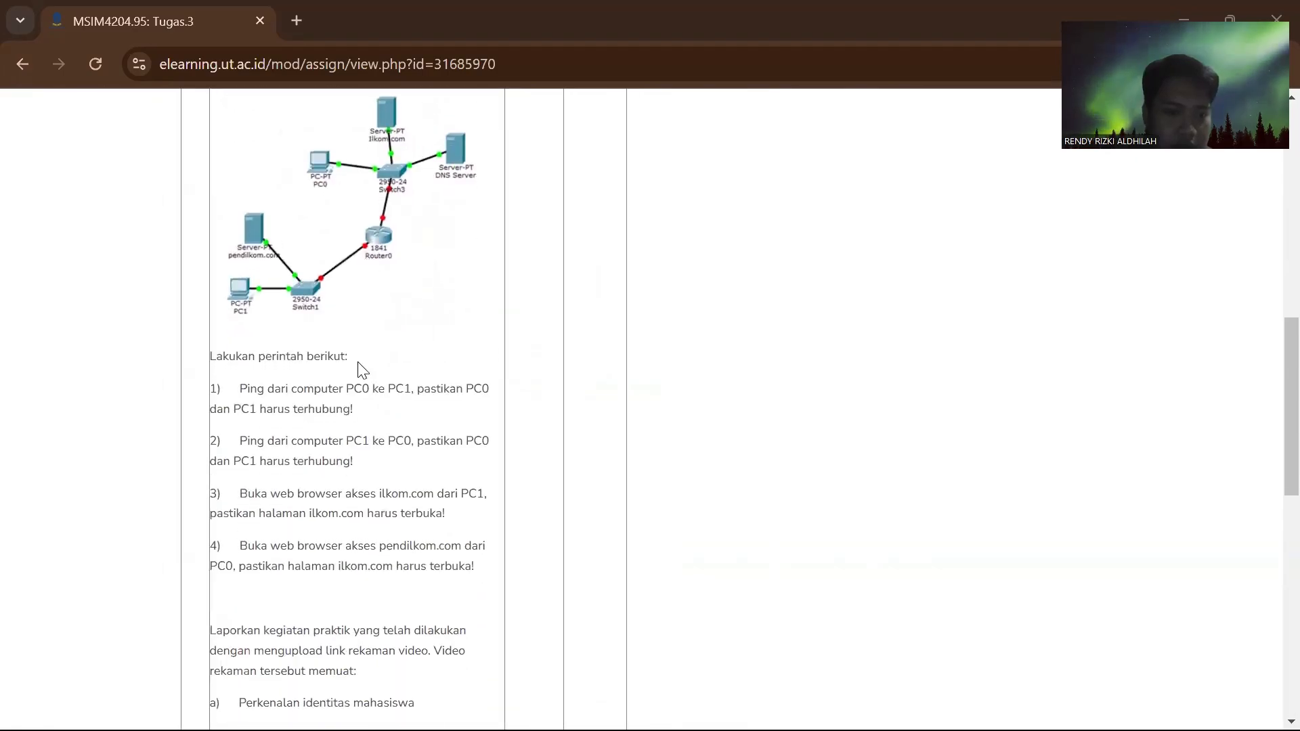
{"action": "scroll", "coordinate": [358, 365], "scroll_direction": "up", "scroll_amount": 3}
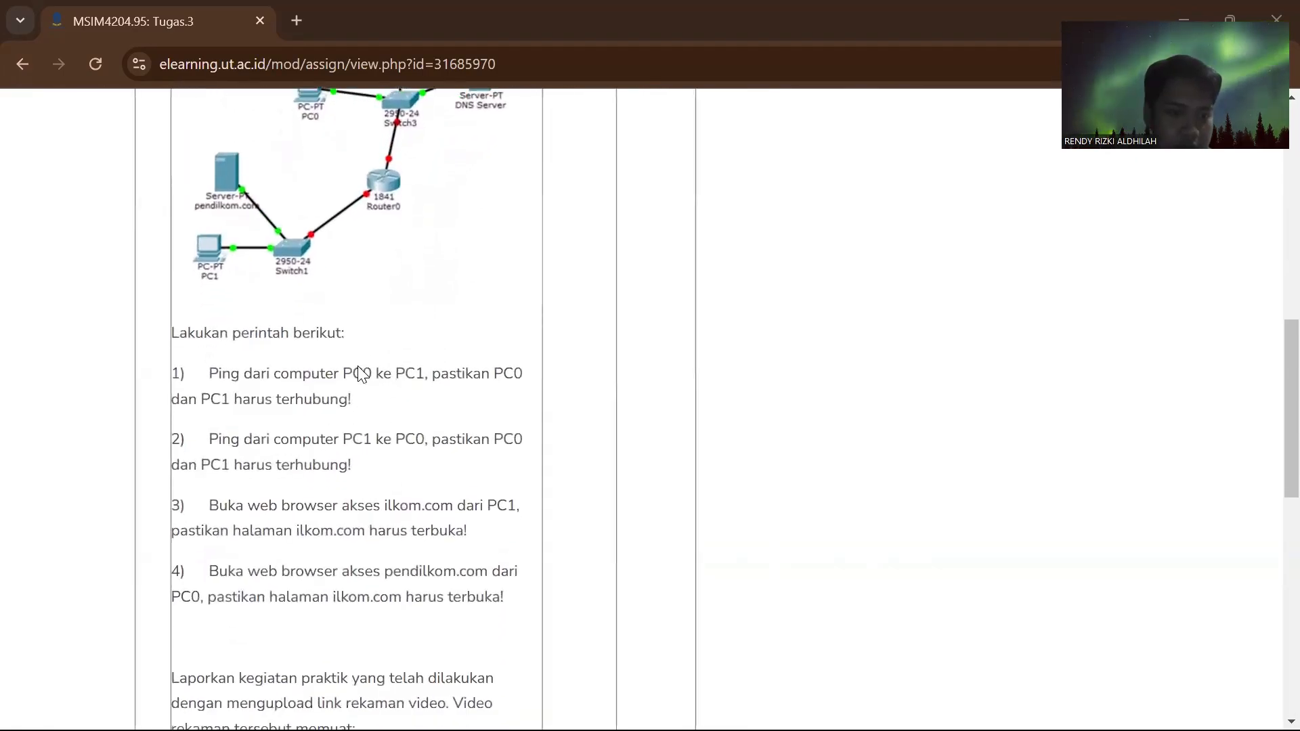
{"action": "scroll", "coordinate": [359, 374], "scroll_direction": "down", "scroll_amount": 1}
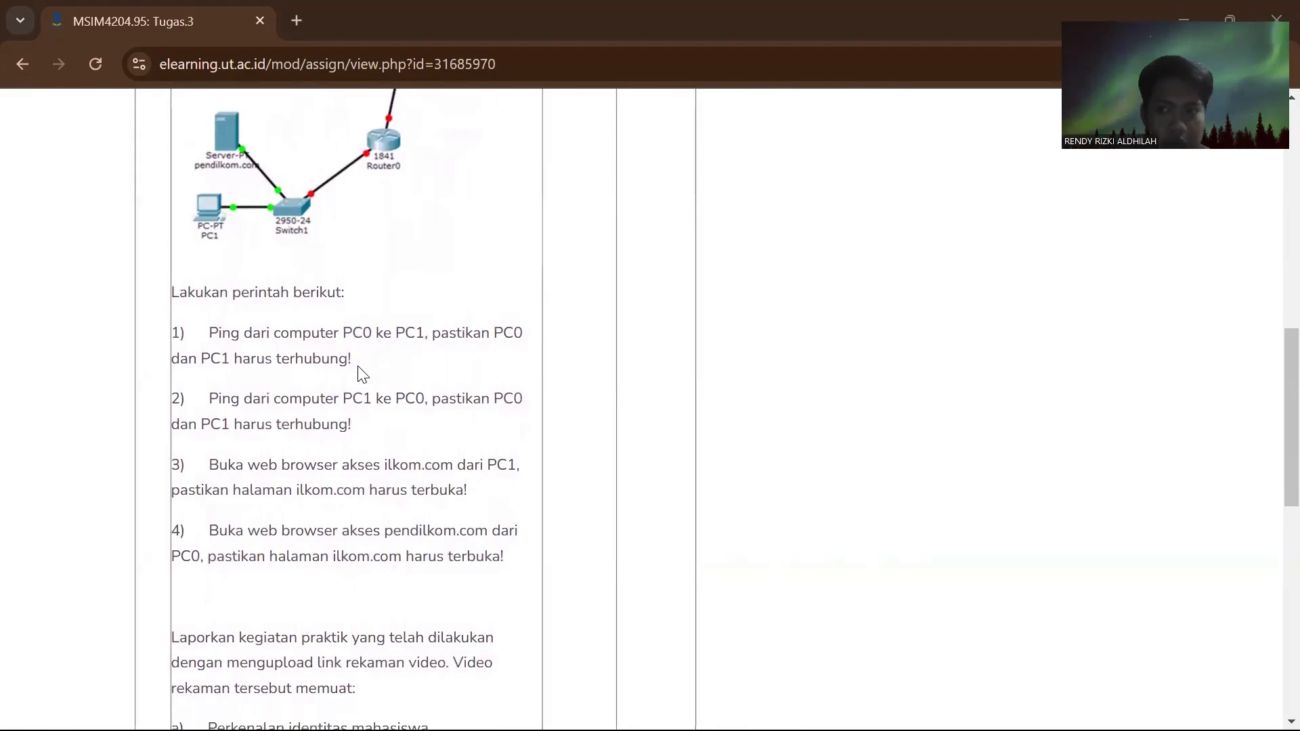
{"action": "scroll", "coordinate": [358, 366], "scroll_direction": "up", "scroll_amount": 1}
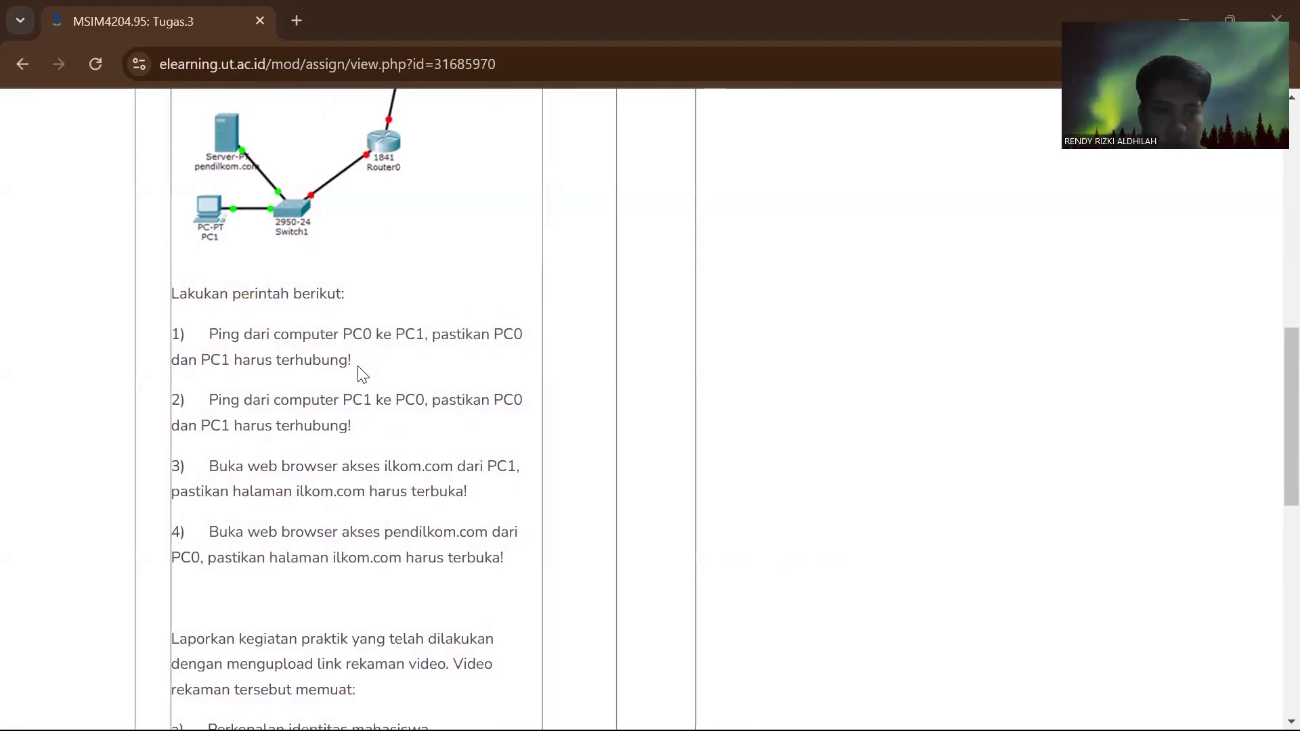
- Examine task 4's network diagram and compare it with the existing topology in Cisco Packet Tracer
{"action": "scroll", "coordinate": [357, 373], "scroll_direction": "up", "scroll_amount": 5}
{"action": "scroll", "coordinate": [357, 373], "scroll_direction": "up", "scroll_amount": 1}
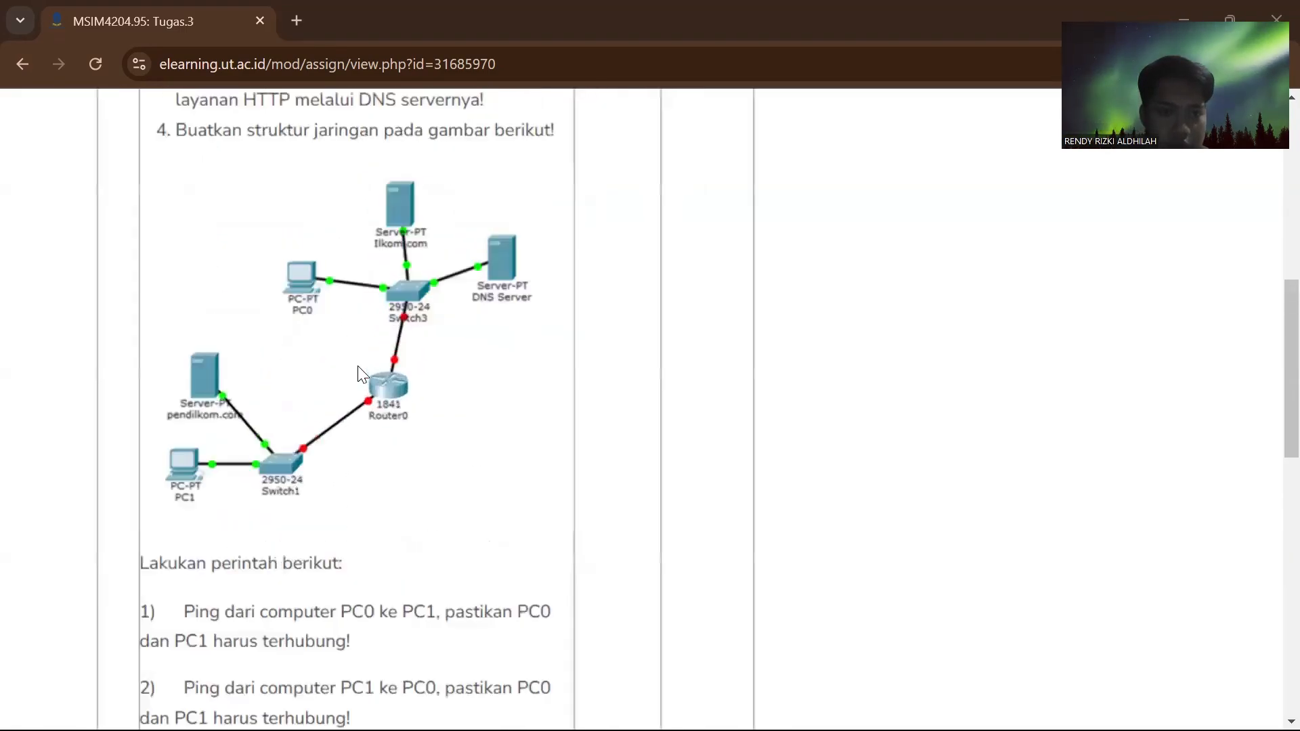
{"action": "scroll", "coordinate": [358, 366], "scroll_direction": "up", "scroll_amount": 1}
{"action": "scroll", "coordinate": [357, 367], "scroll_direction": "left", "scroll_amount": 1}
{"action": "scroll", "coordinate": [358, 367], "scroll_direction": "up", "scroll_amount": 1}
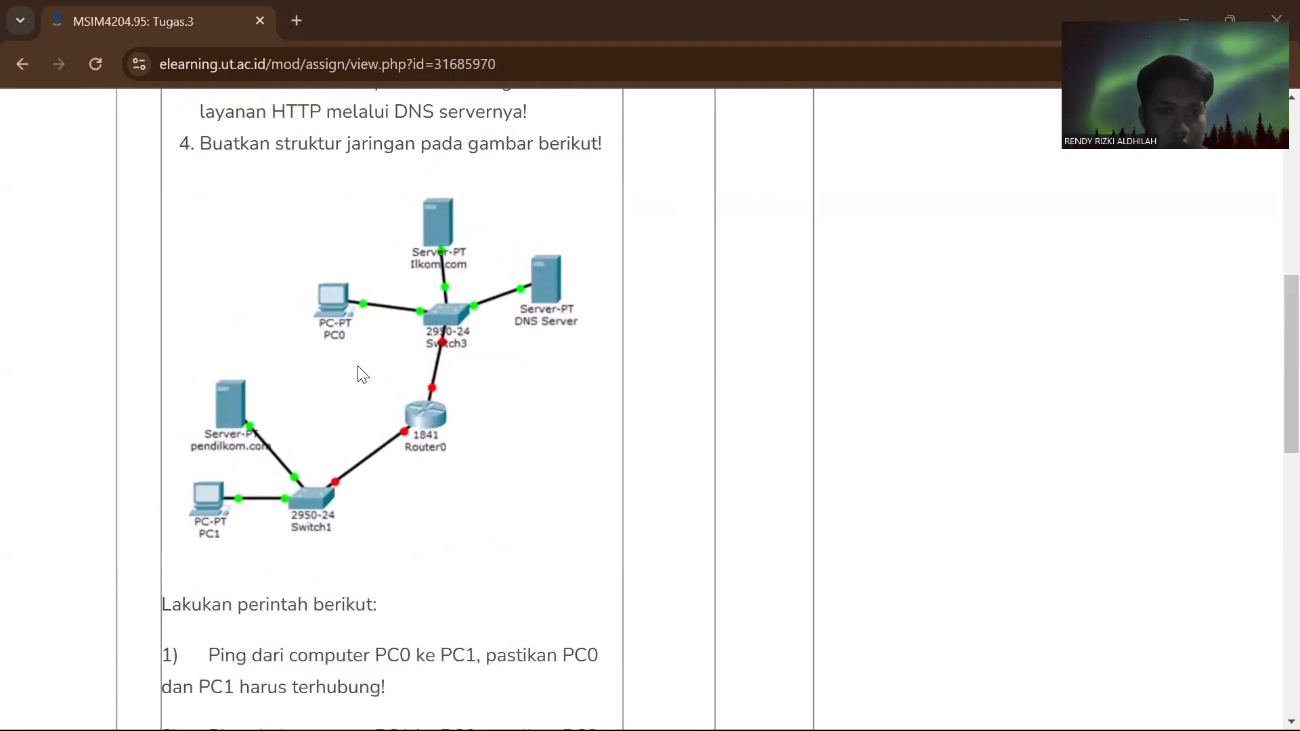
{"action": "scroll", "coordinate": [359, 369], "scroll_direction": "left", "scroll_amount": 2}
{"action": "scroll", "coordinate": [359, 369], "scroll_direction": "up", "scroll_amount": 1}
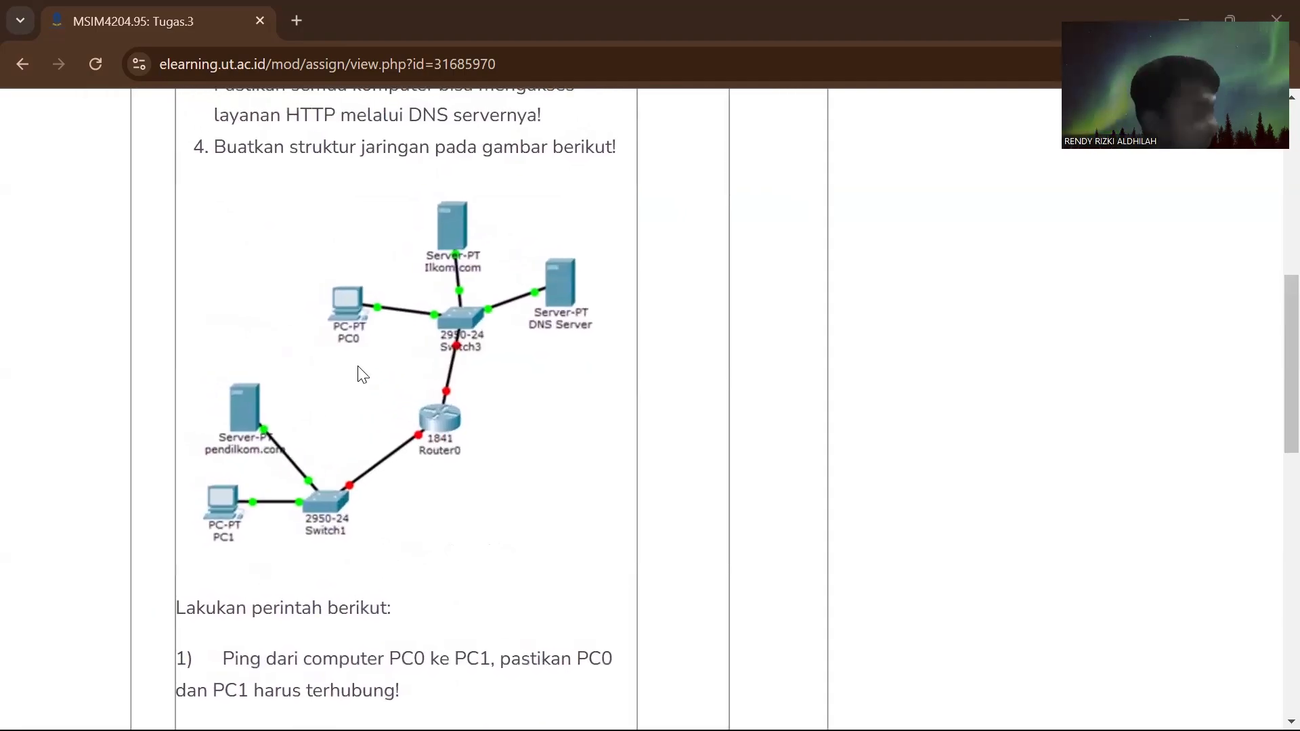
{"action": "scroll", "coordinate": [363, 375], "scroll_direction": "down", "scroll_amount": 2}
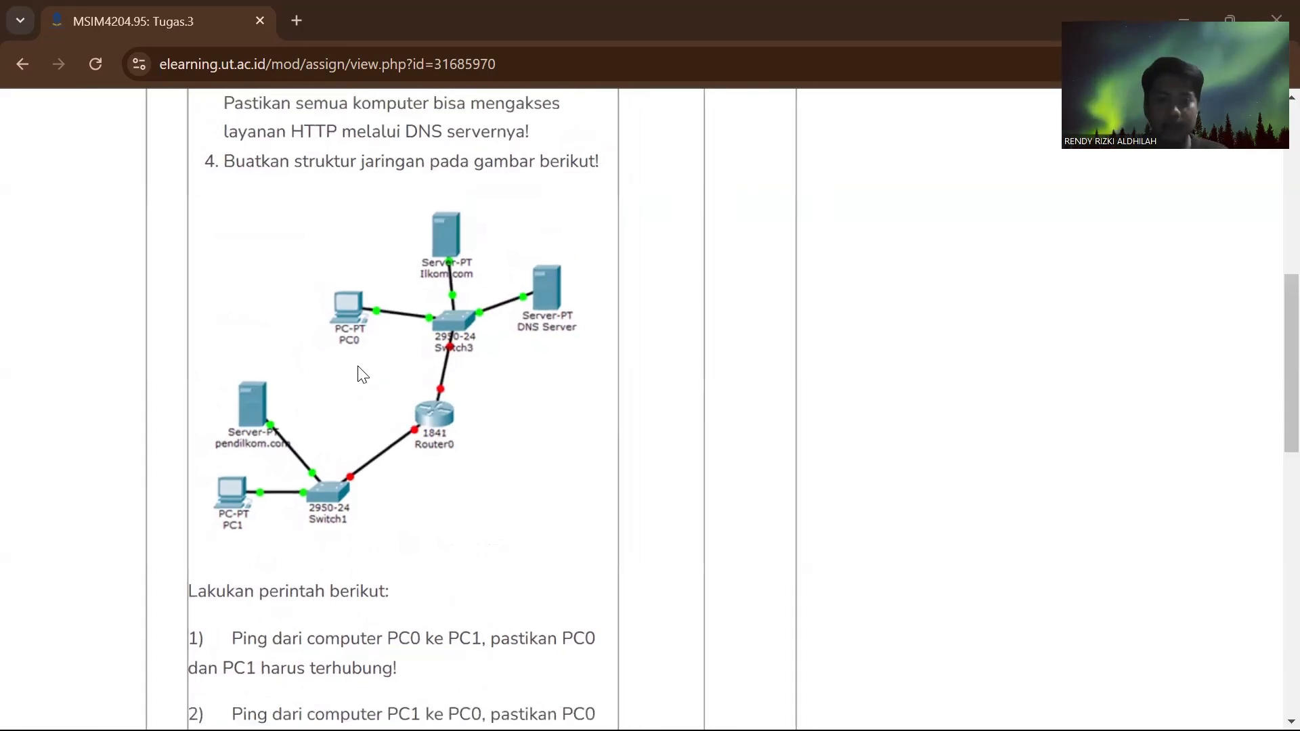
{"action": "key", "text": "alt+Tab"}
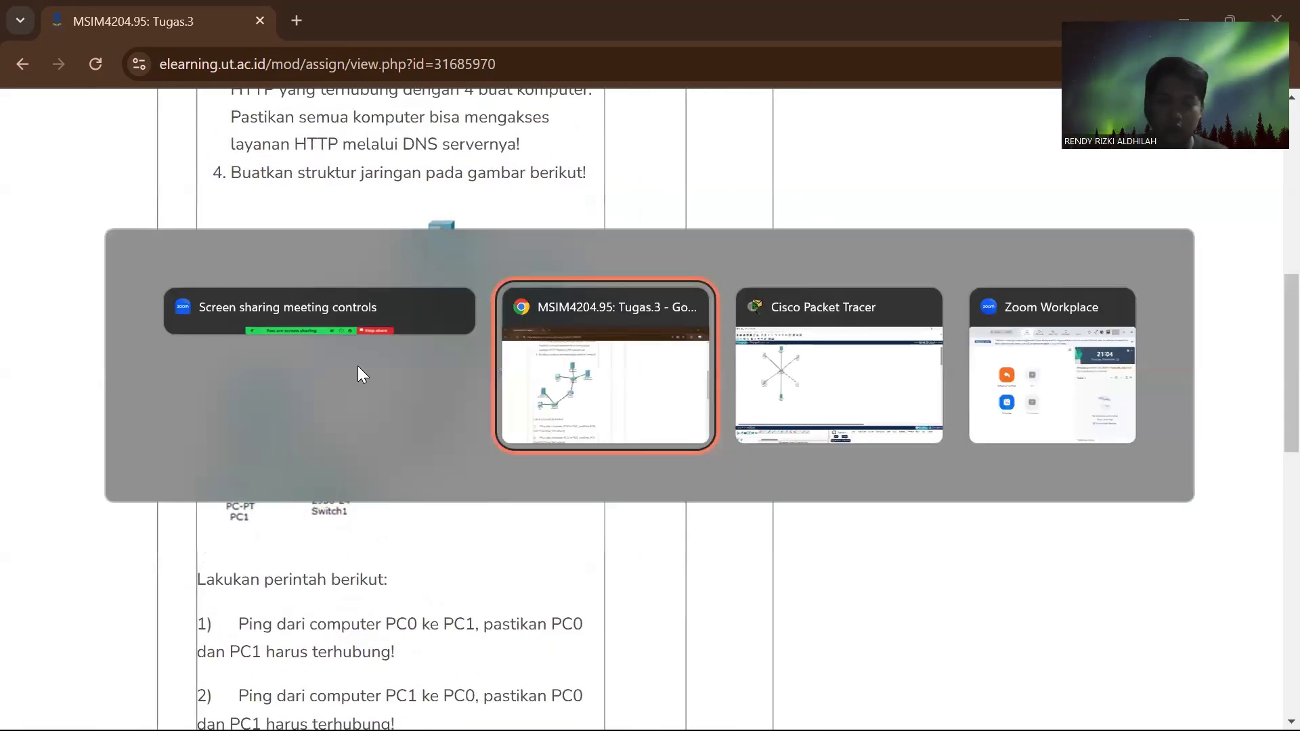
{"action": "key", "text": "alt+Tab"}
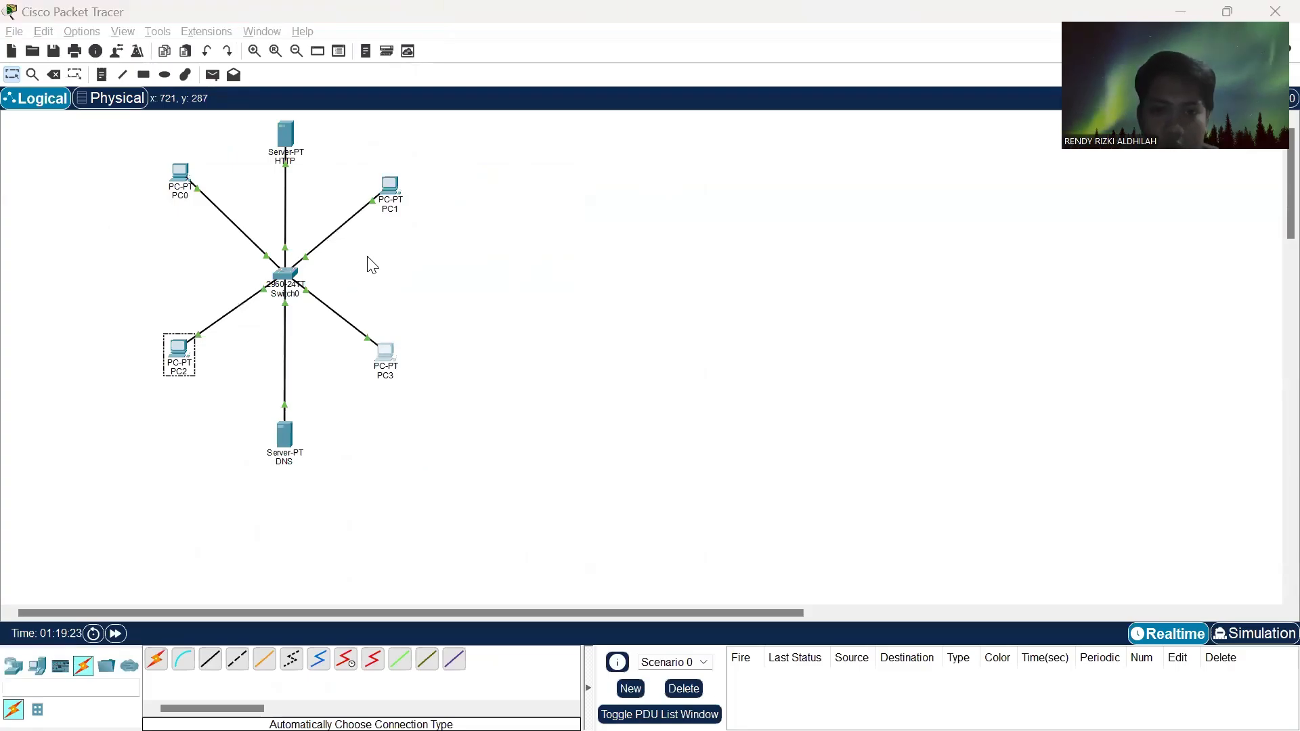
{"action": "key", "text": "alt+Tab"}
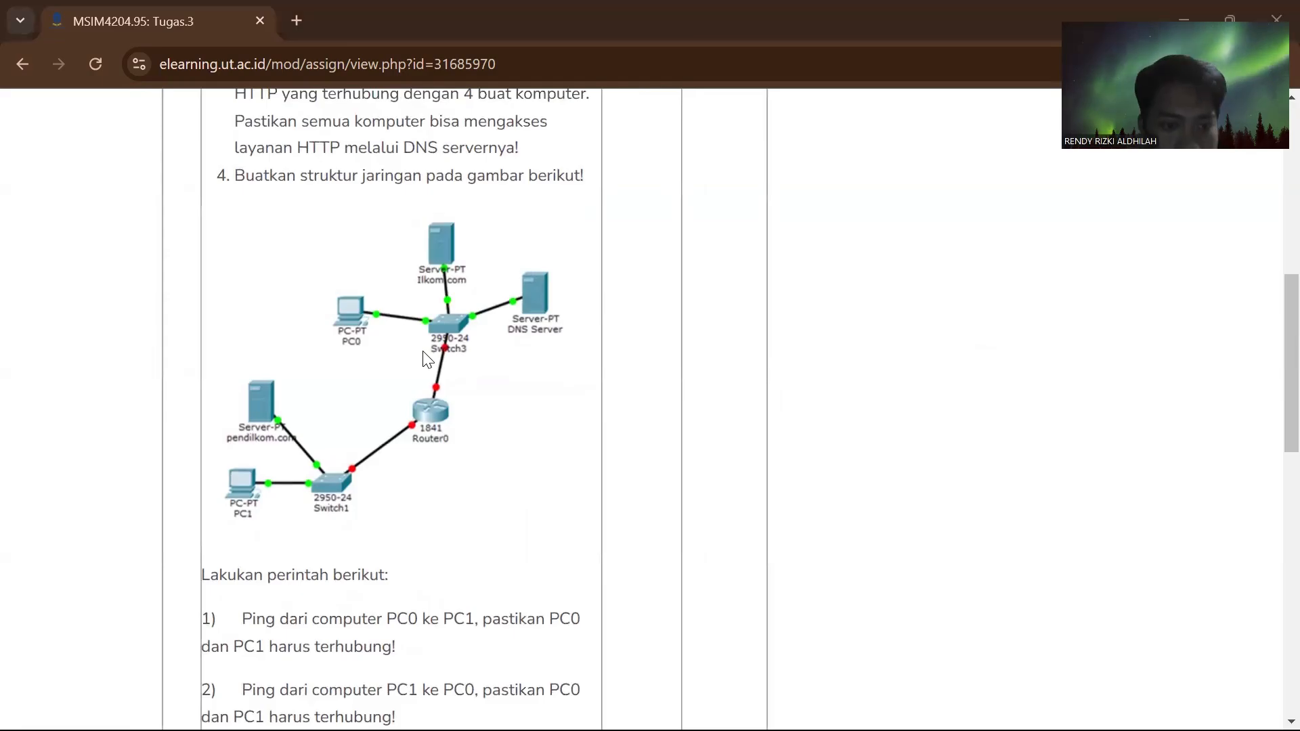
- Switch to Cisco Packet Tracer and delete PC3 and PC2 from the topology
{"action": "key", "text": "alt+Tab"}
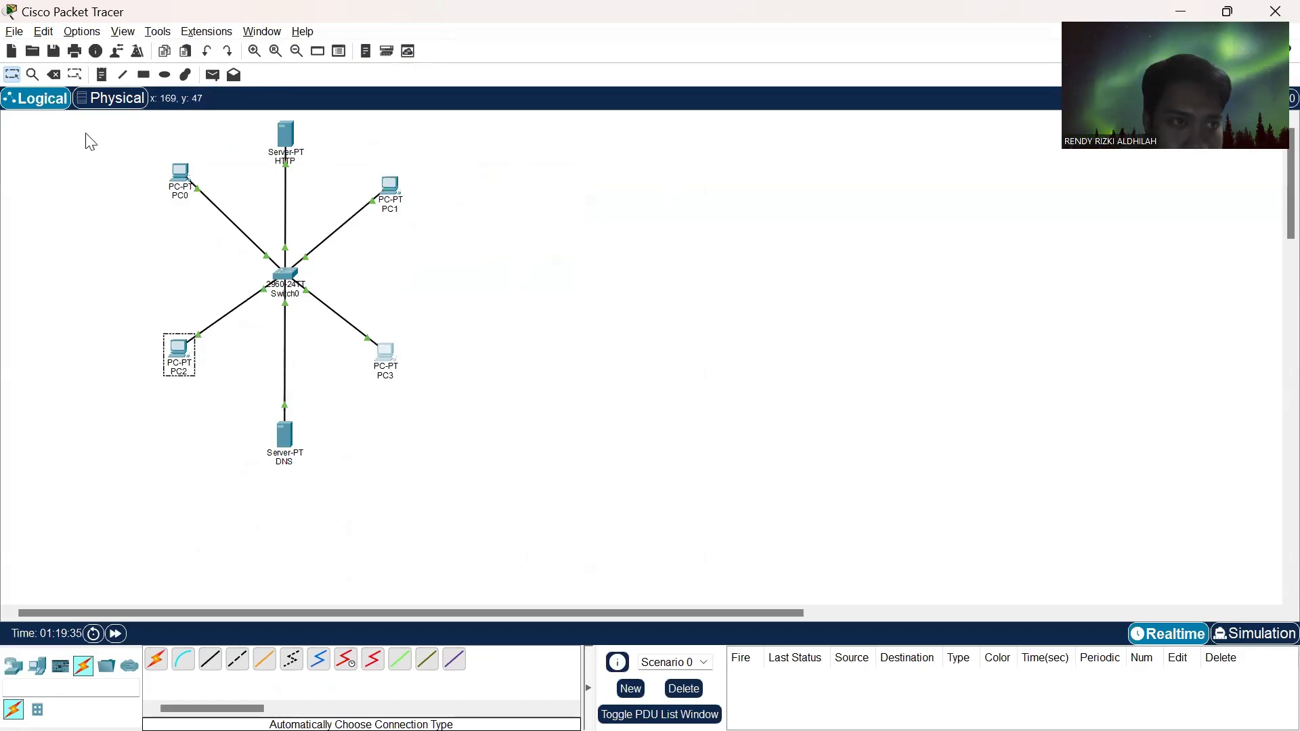
{"action": "left_click", "coordinate": [55, 72]}
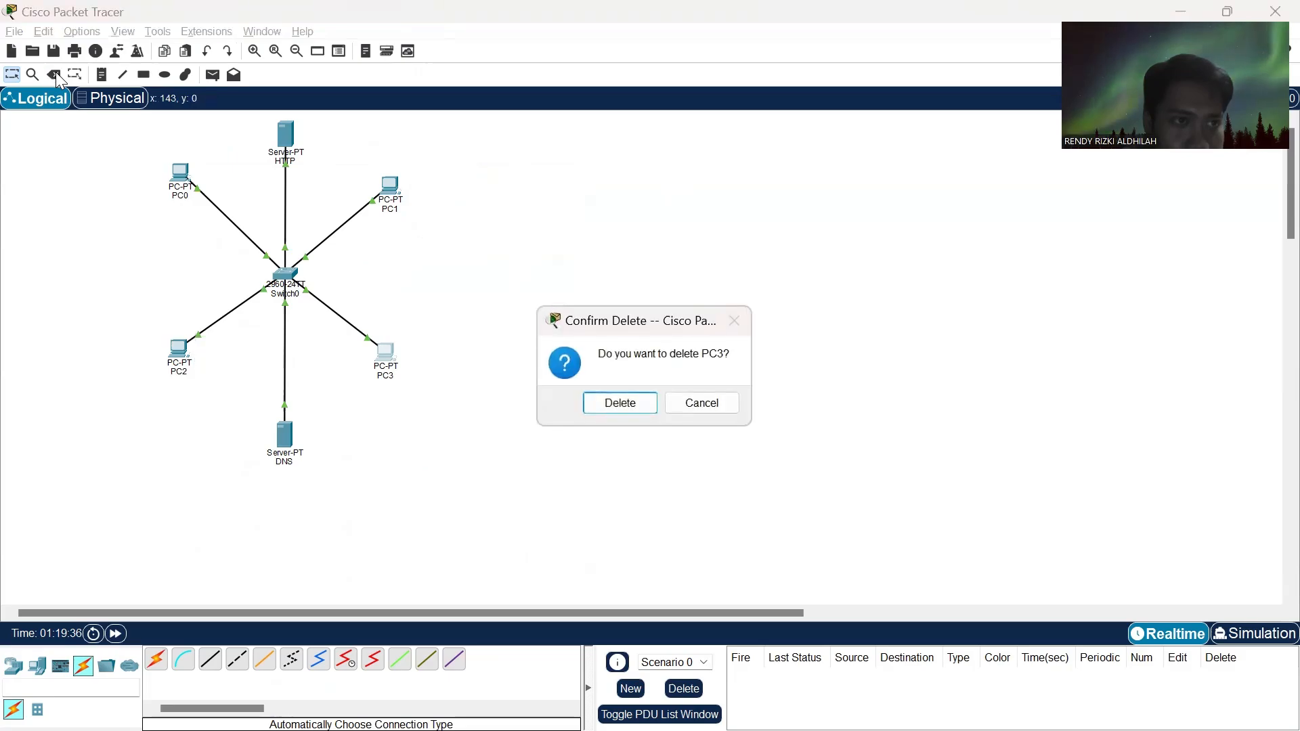
{"action": "left_click", "coordinate": [459, 458]}
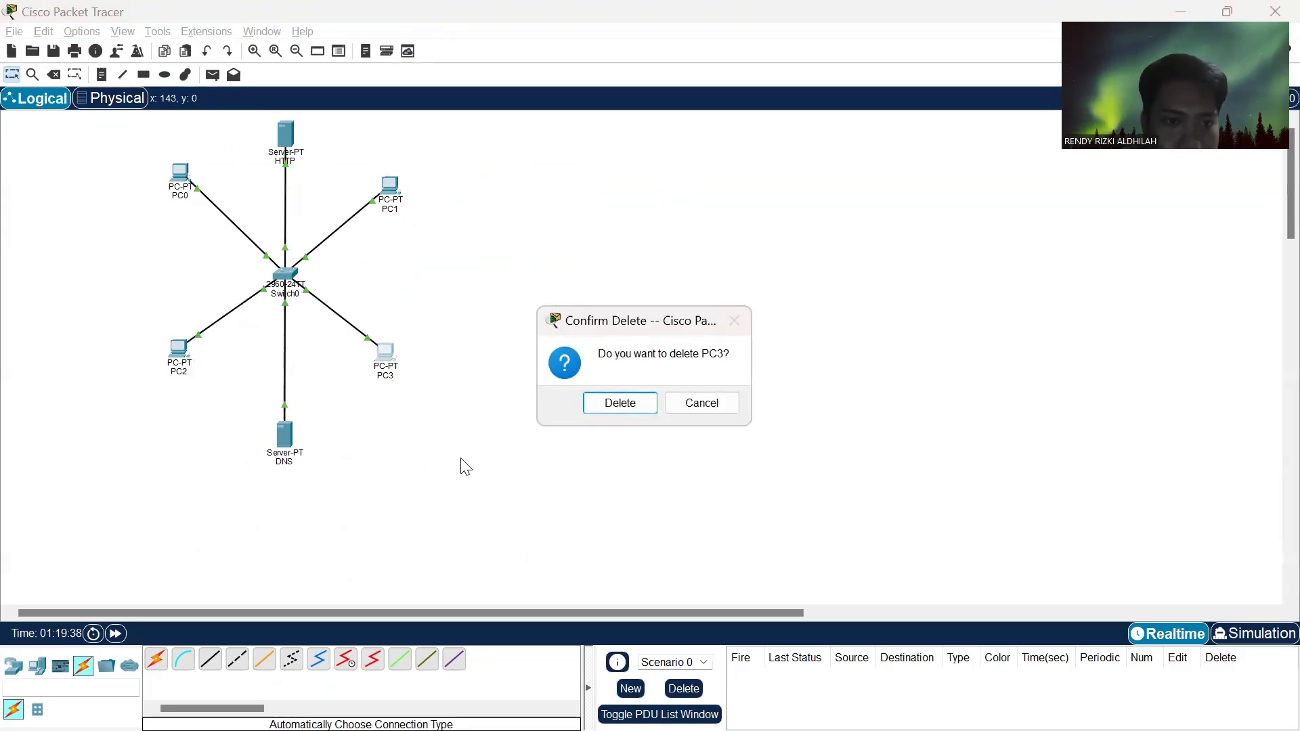
{"action": "left_click", "coordinate": [629, 409]}
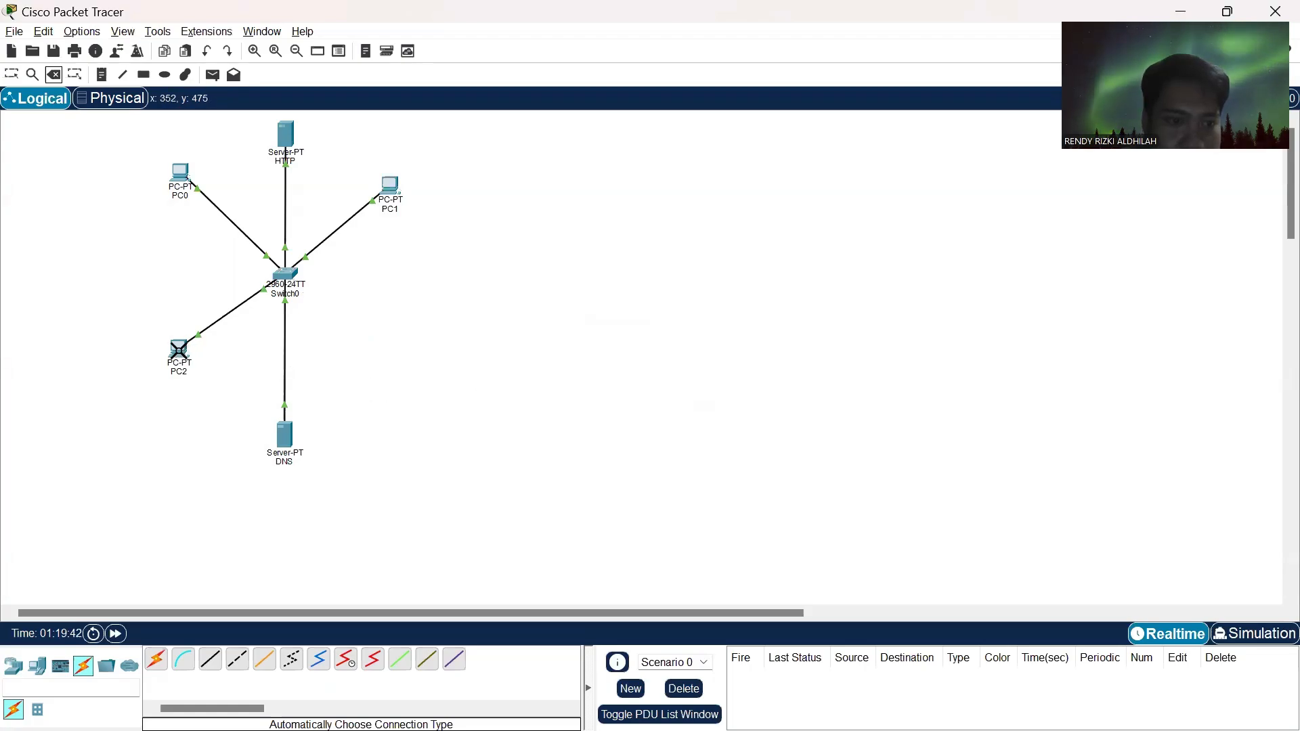
{"action": "left_click", "coordinate": [179, 349]}
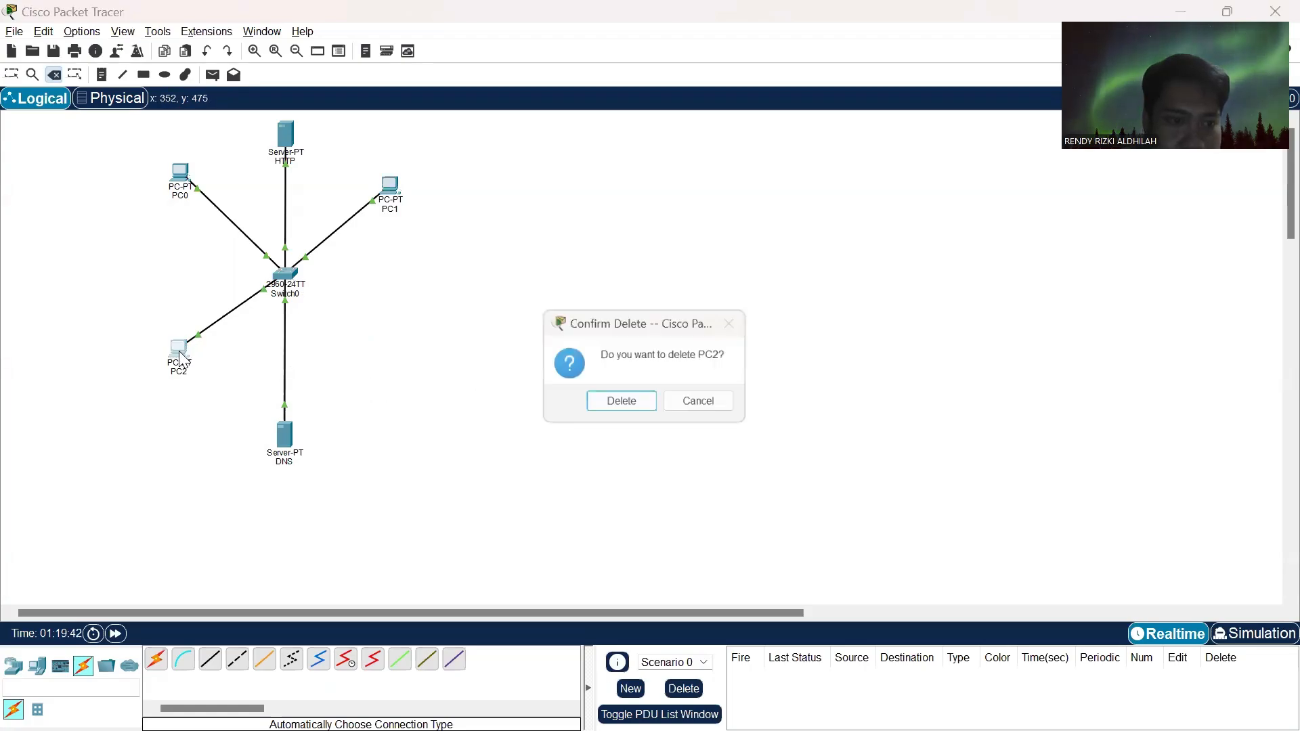
{"action": "left_click", "coordinate": [600, 397]}
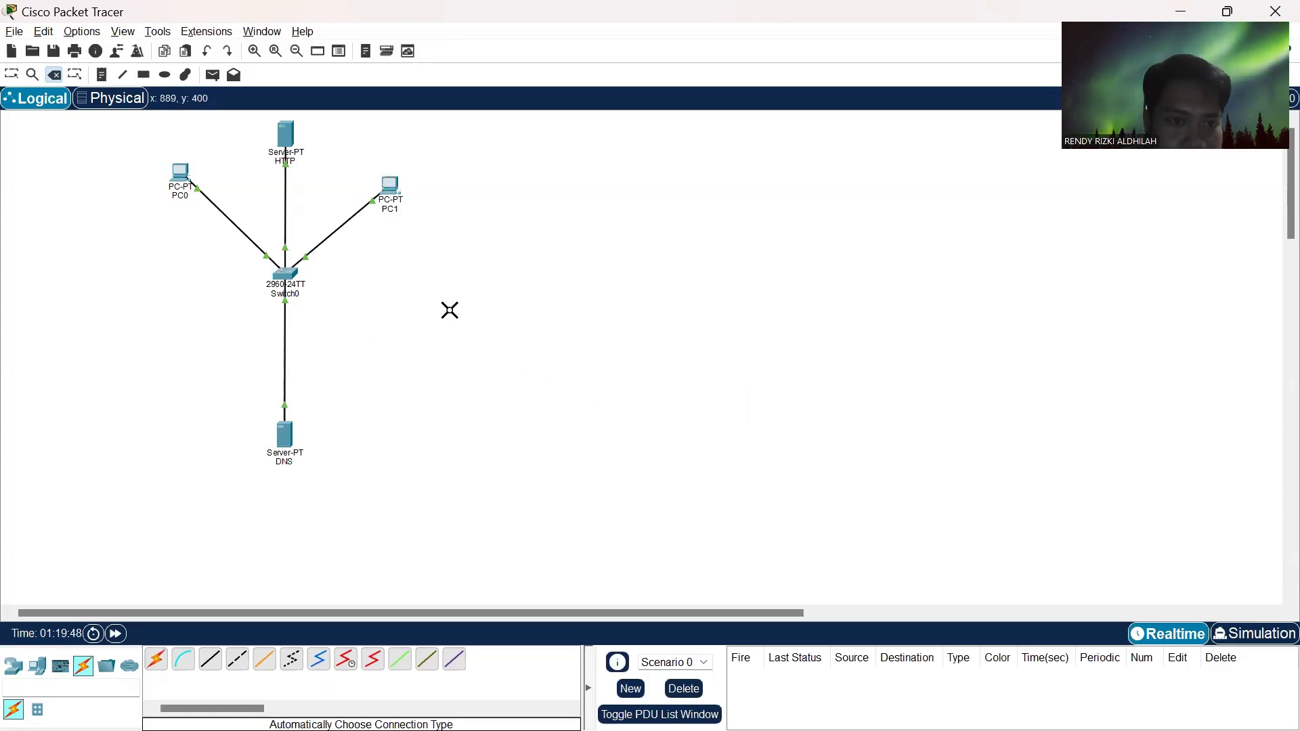
- Delete the cable between PC1 and Switch0, and compare the remaining layout with task 4's diagram in the browser
{"action": "left_click", "coordinate": [340, 227]}
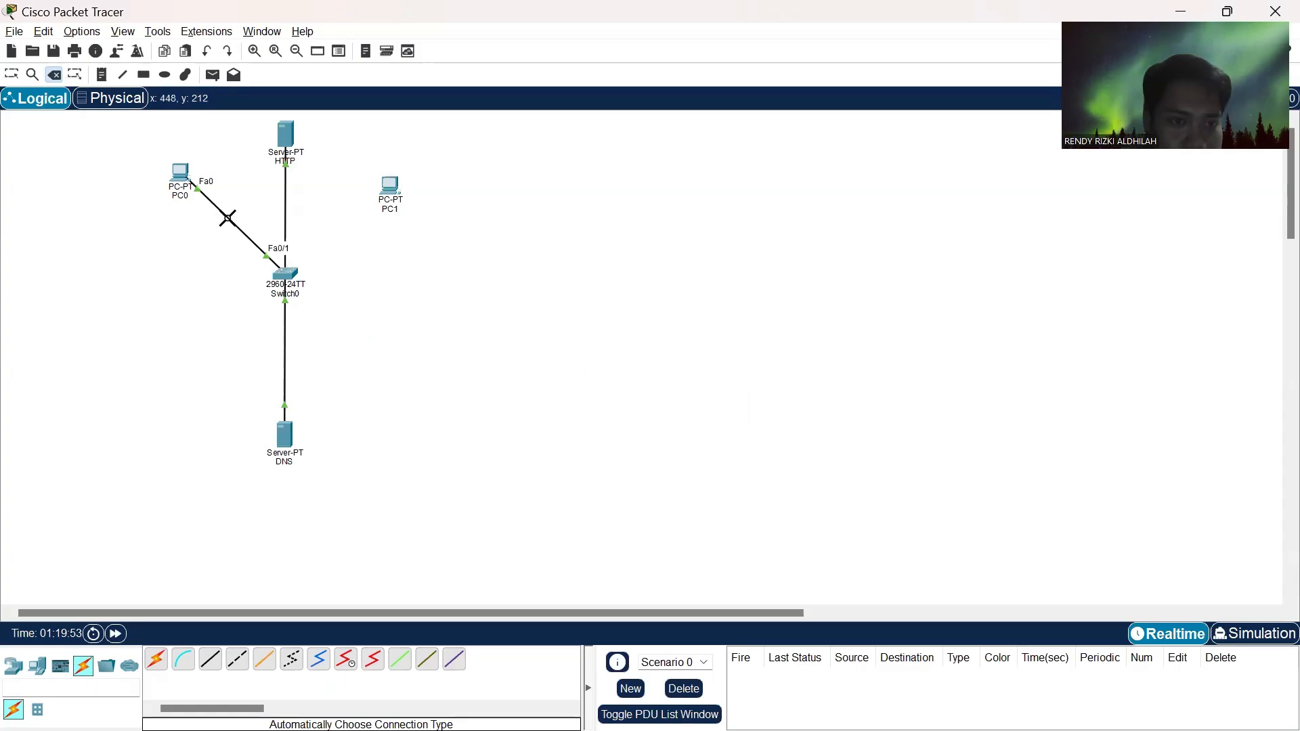
{"action": "key", "text": "alt+Tab"}
{"action": "key", "text": "alt+Tab"}
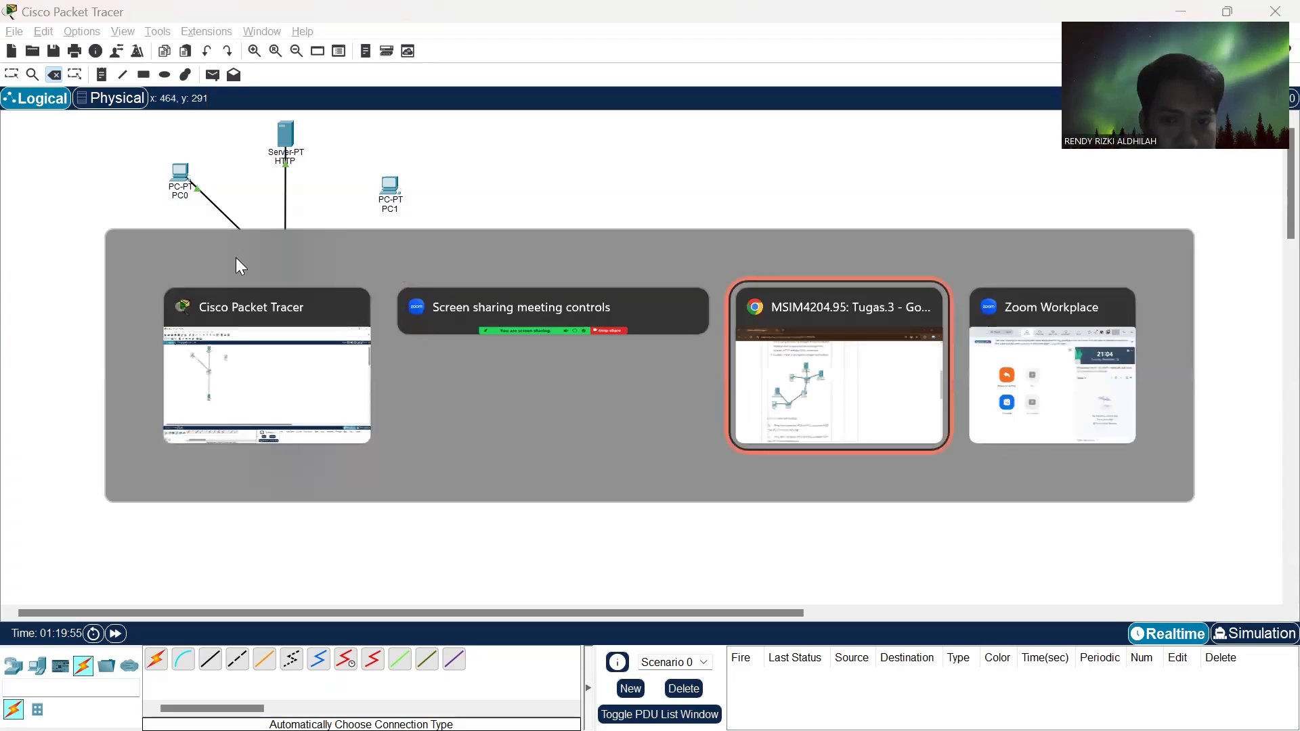
{"action": "key", "text": "alt+Tab"}
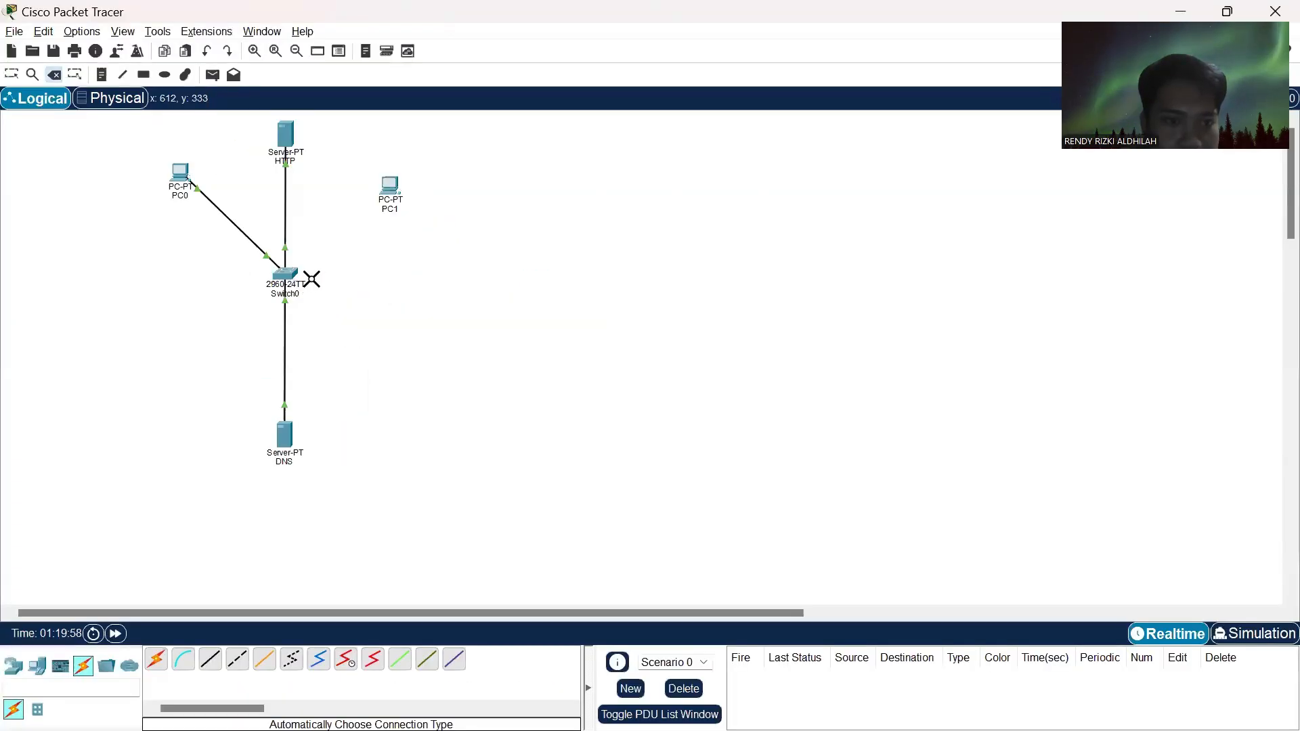
{"action": "key", "text": "alt+Tab"}
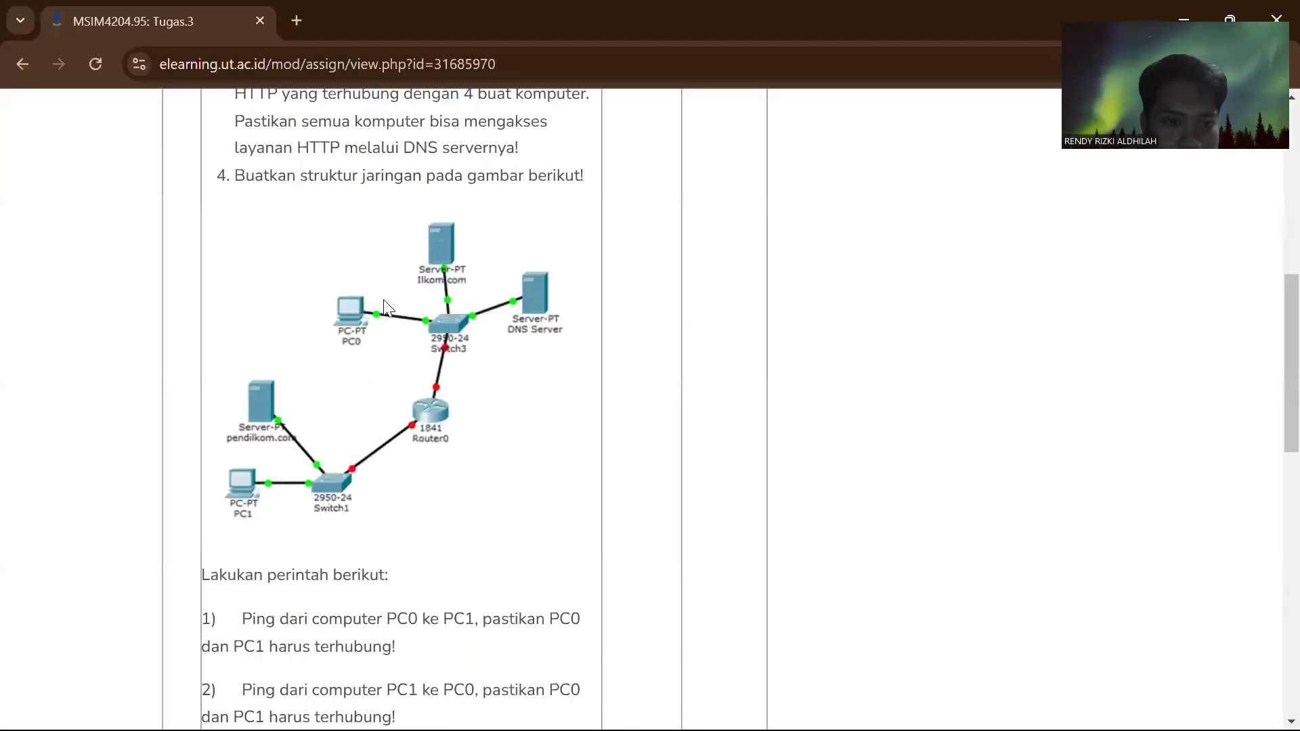
{"action": "key", "text": "alt+Tab"}
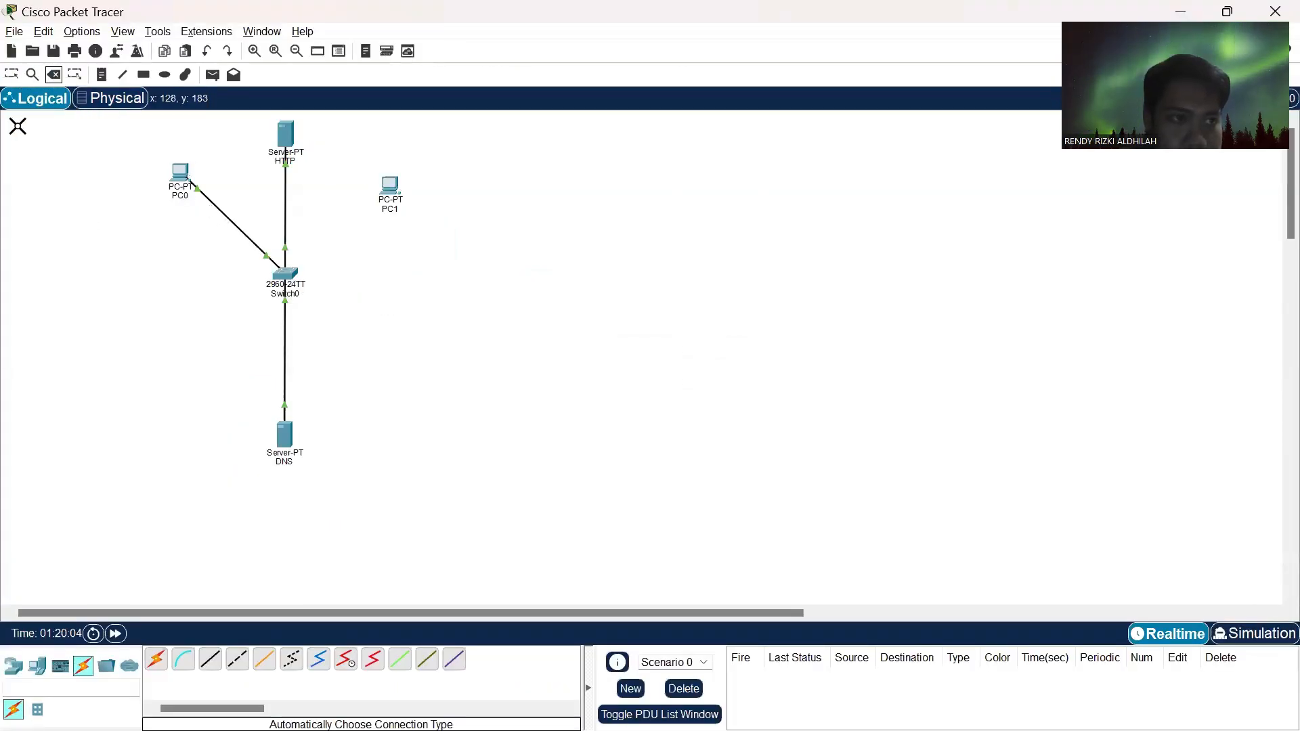
- Leave delete mode and move PC1 below and to the left of Switch0, under PC0
{"action": "left_click", "coordinate": [12, 74]}
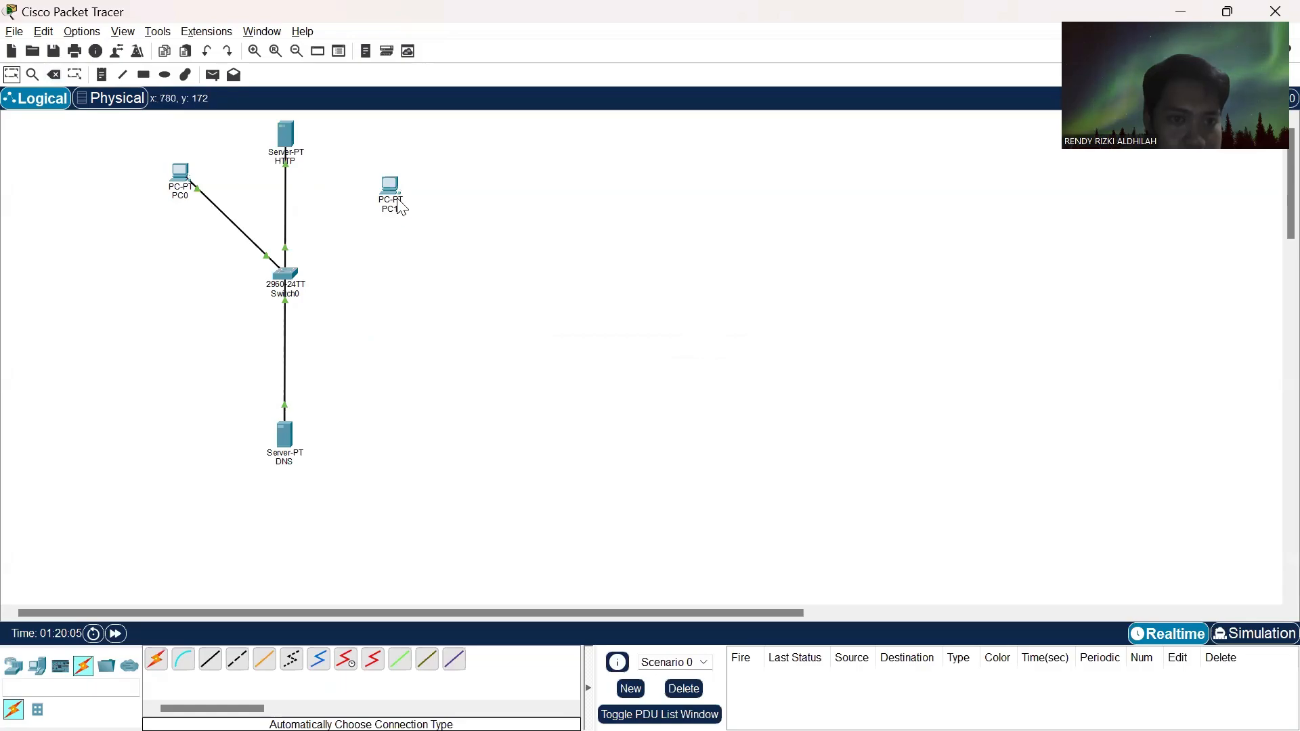
{"action": "left_click_drag", "start_coordinate": [393, 196], "coordinate": [226, 361]}
{"action": "mouse_move", "coordinate": [153, 400]}
{"action": "left_mouse_down"}
{"action": "mouse_move", "coordinate": [132, 379]}
{"action": "mouse_move", "coordinate": [151, 392]}
{"action": "left_mouse_up"}
- Following task 4's diagram, move the DNS server to the upper right of Switch0 and PC0 to its left
{"action": "key", "text": "alt+Tab"}
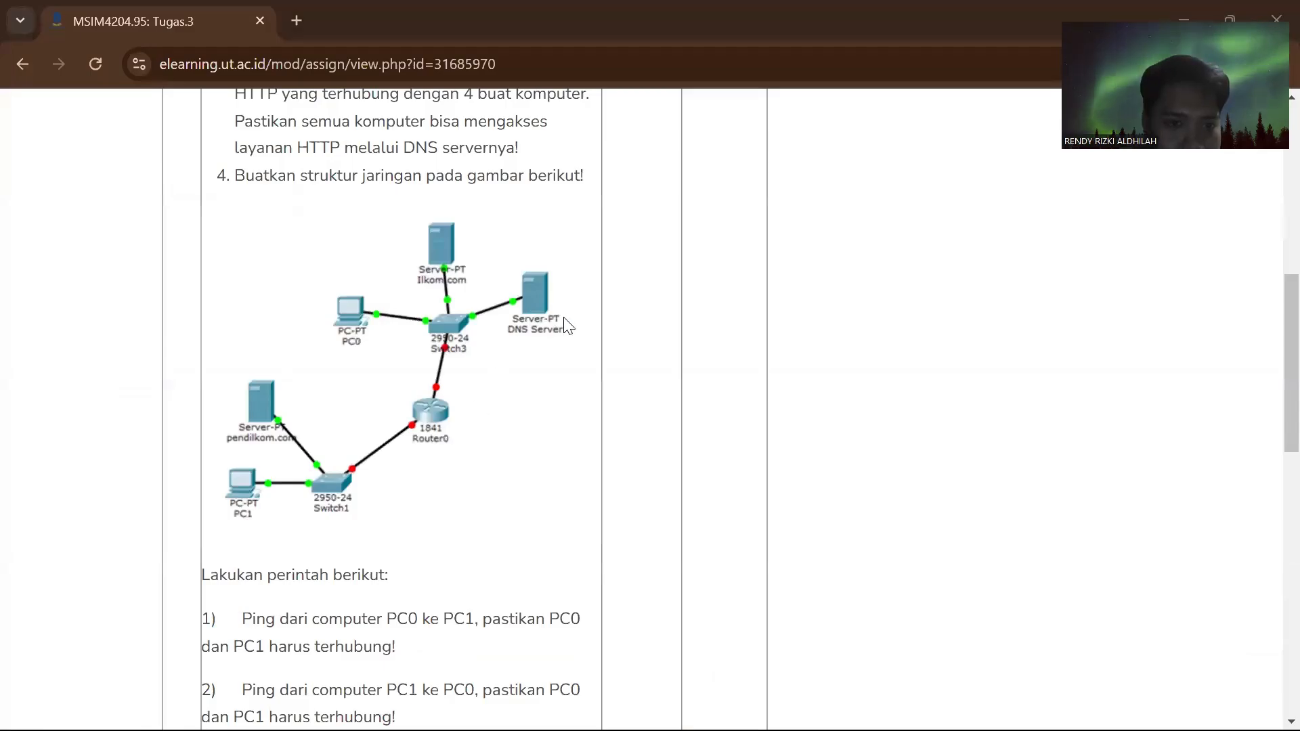
{"action": "key", "text": "alt+Tab"}
{"action": "key", "text": "alt+Tab"}
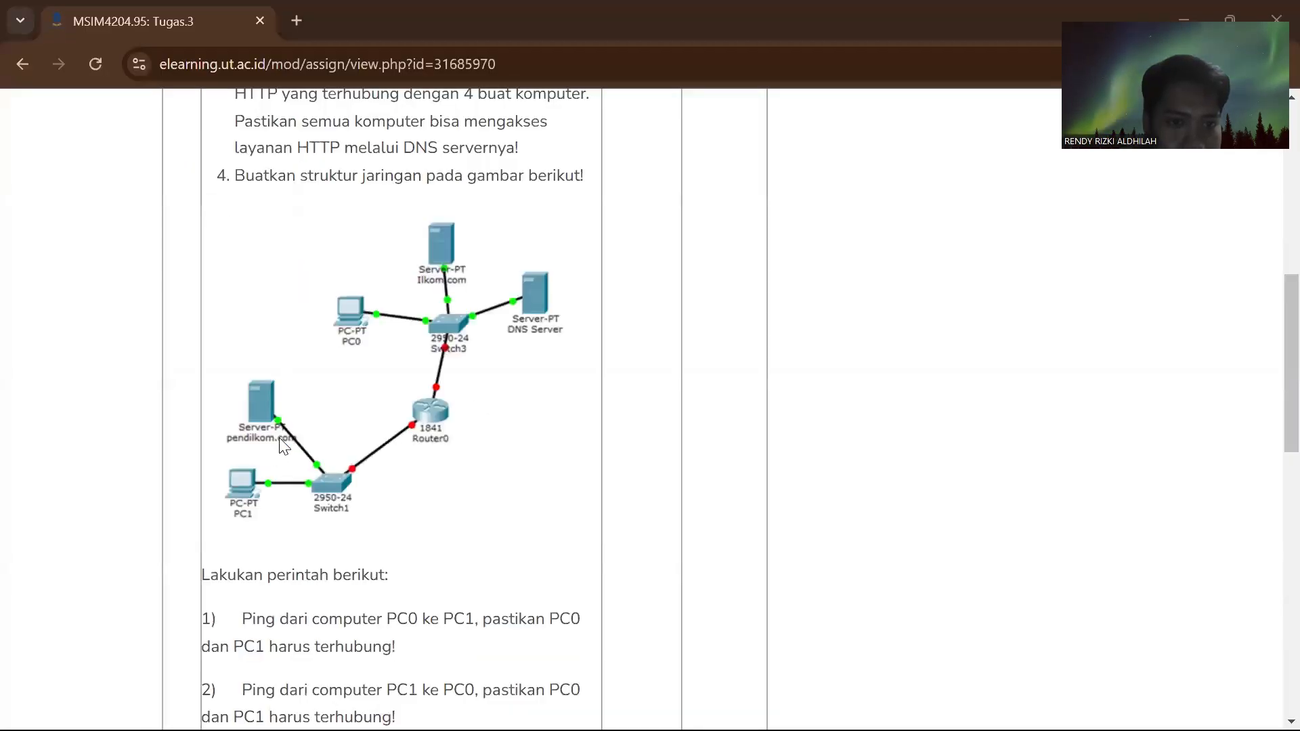
{"action": "key", "text": "alt+Tab"}
{"action": "left_click_drag", "start_coordinate": [280, 442], "coordinate": [397, 199]}
{"action": "key", "text": "alt+Tab"}
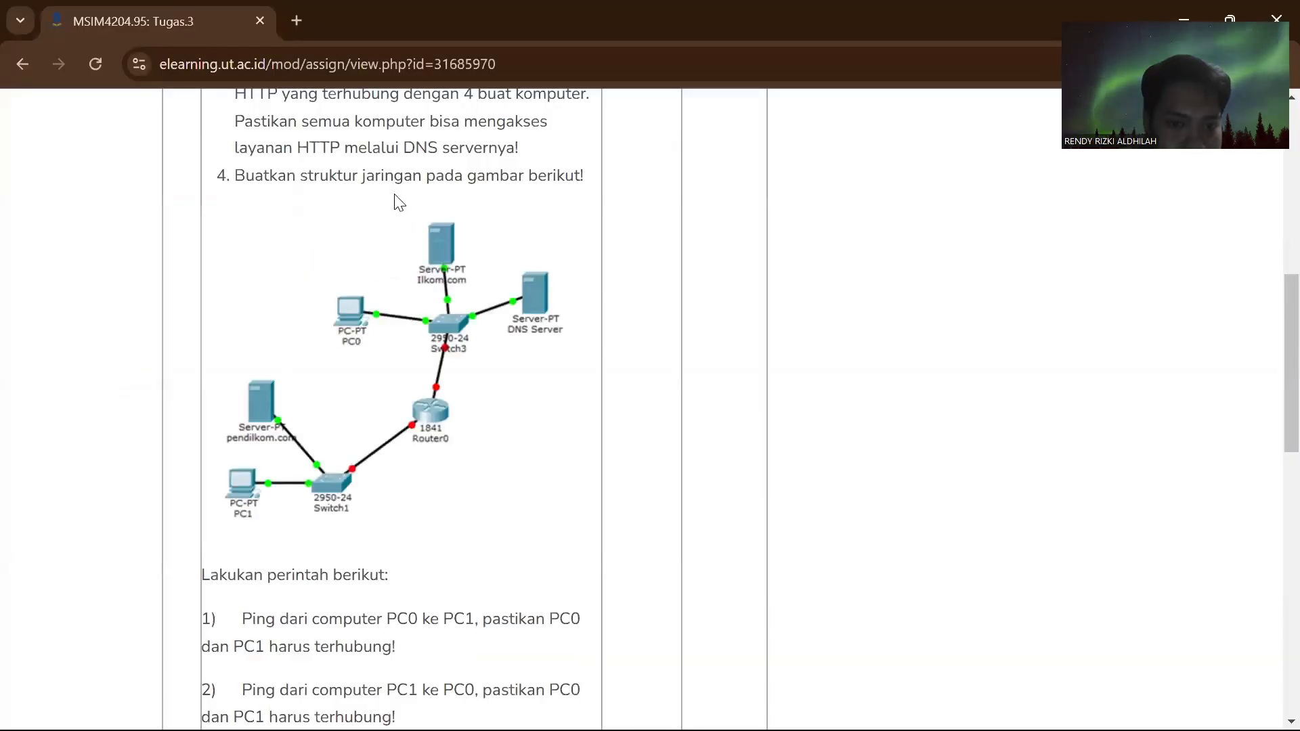
{"action": "key", "text": "alt+Tab"}
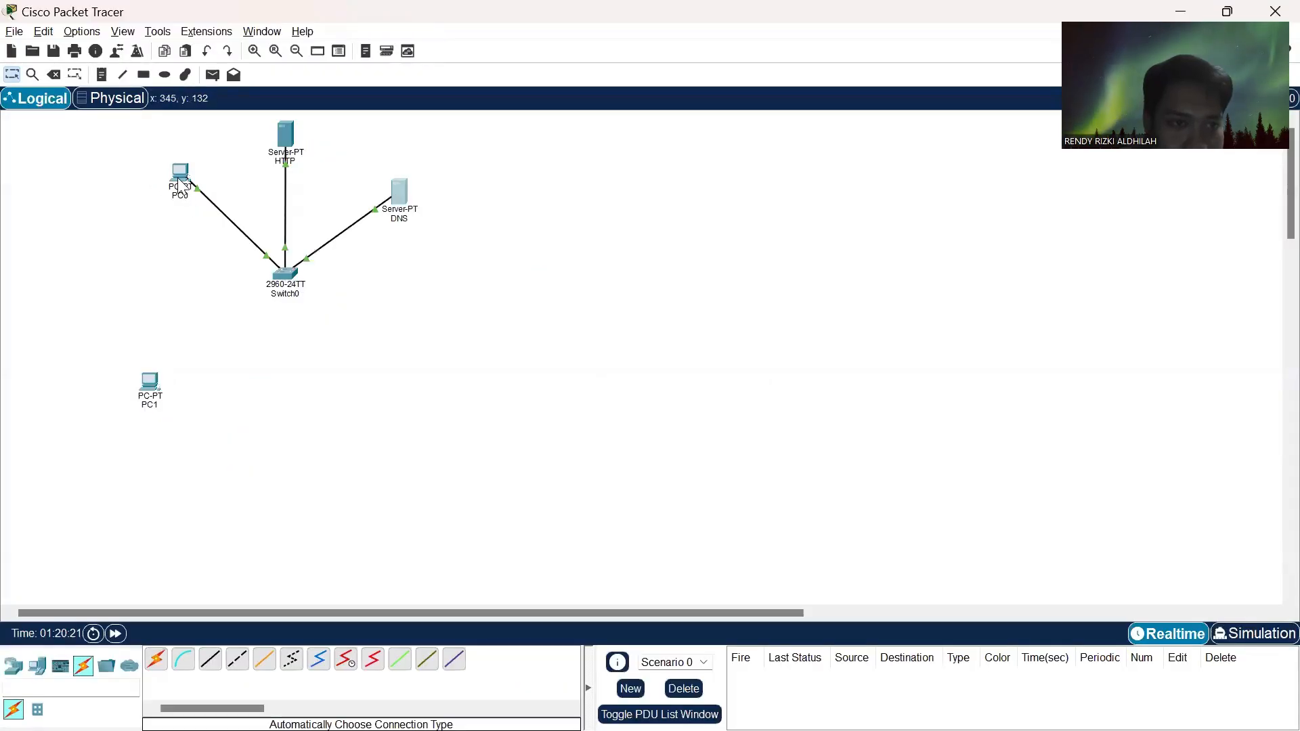
{"action": "left_click_drag", "start_coordinate": [180, 186], "coordinate": [189, 279]}
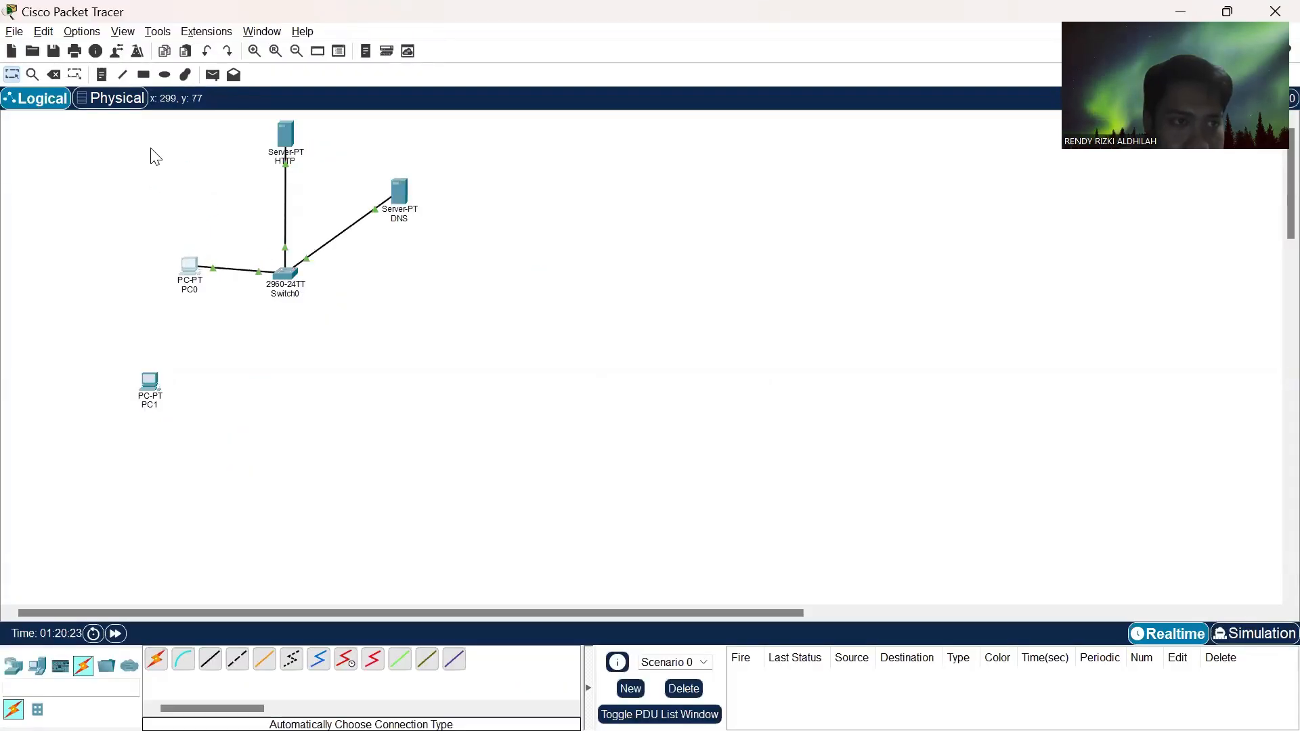
- Select all devices, shift the whole topology right to the middle of the workspace, and check task 4's diagram again
{"action": "left_click_drag", "start_coordinate": [64, 123], "coordinate": [590, 474]}
{"action": "left_click_drag", "start_coordinate": [288, 274], "coordinate": [635, 289]}
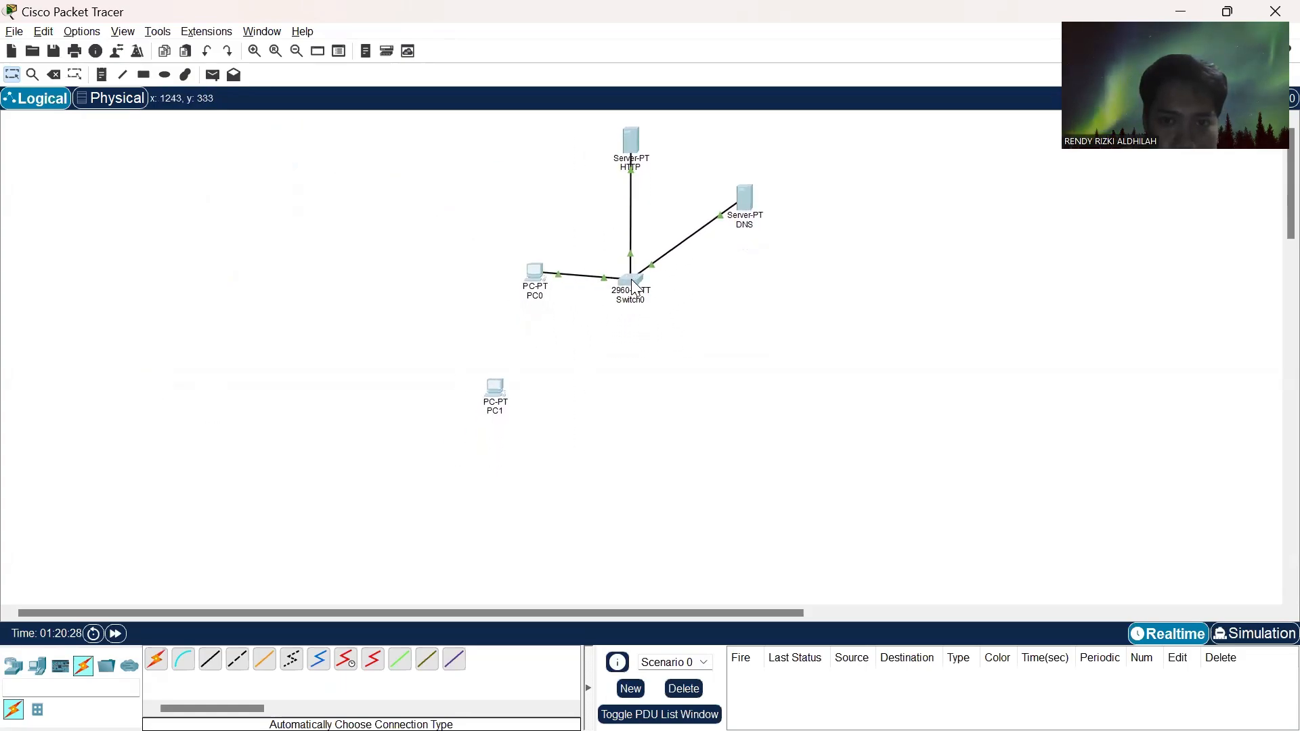
{"action": "left_click", "coordinate": [759, 336]}
{"action": "key", "text": "alt+Tab"}
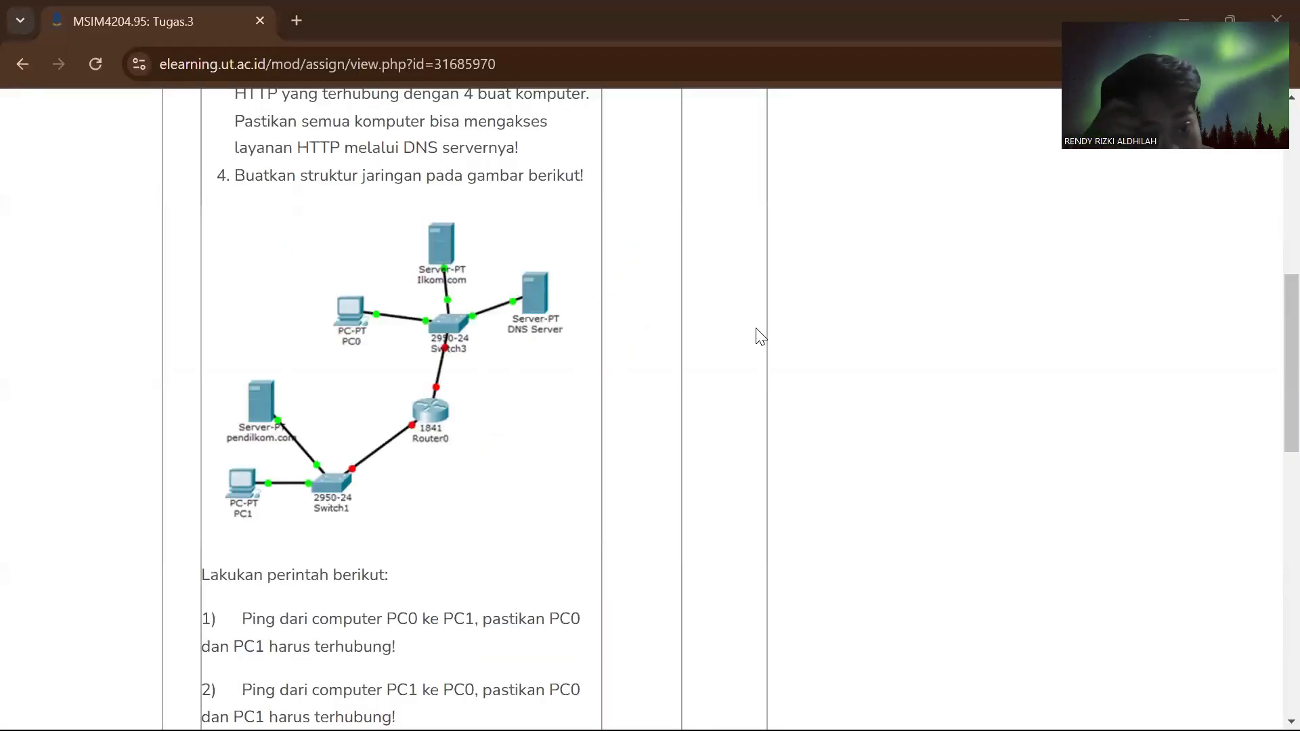
{"action": "key", "text": "alt+Tab"}
- Compare the layout with task 4's diagram in the browser, and move PC1 farther down and left of Switch0
{"action": "key", "text": "alt+Tab"}
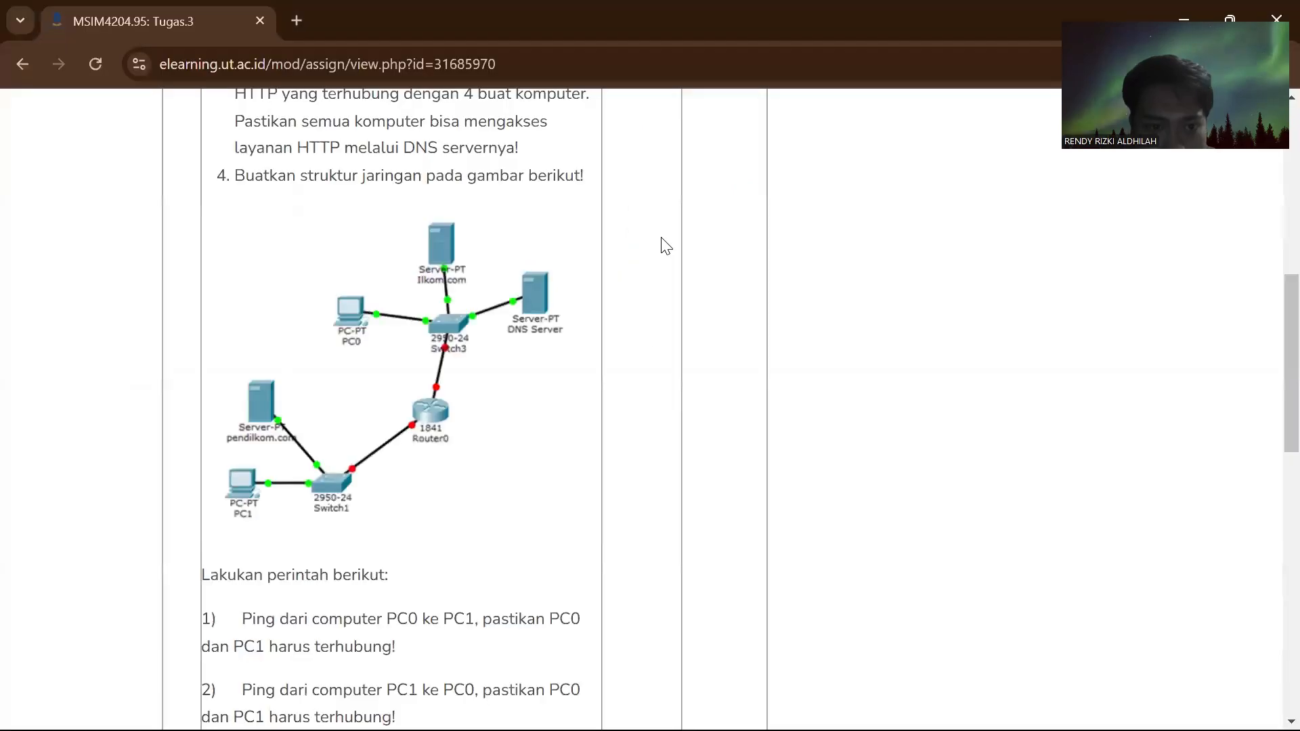
{"action": "key", "text": "alt+Tab"}
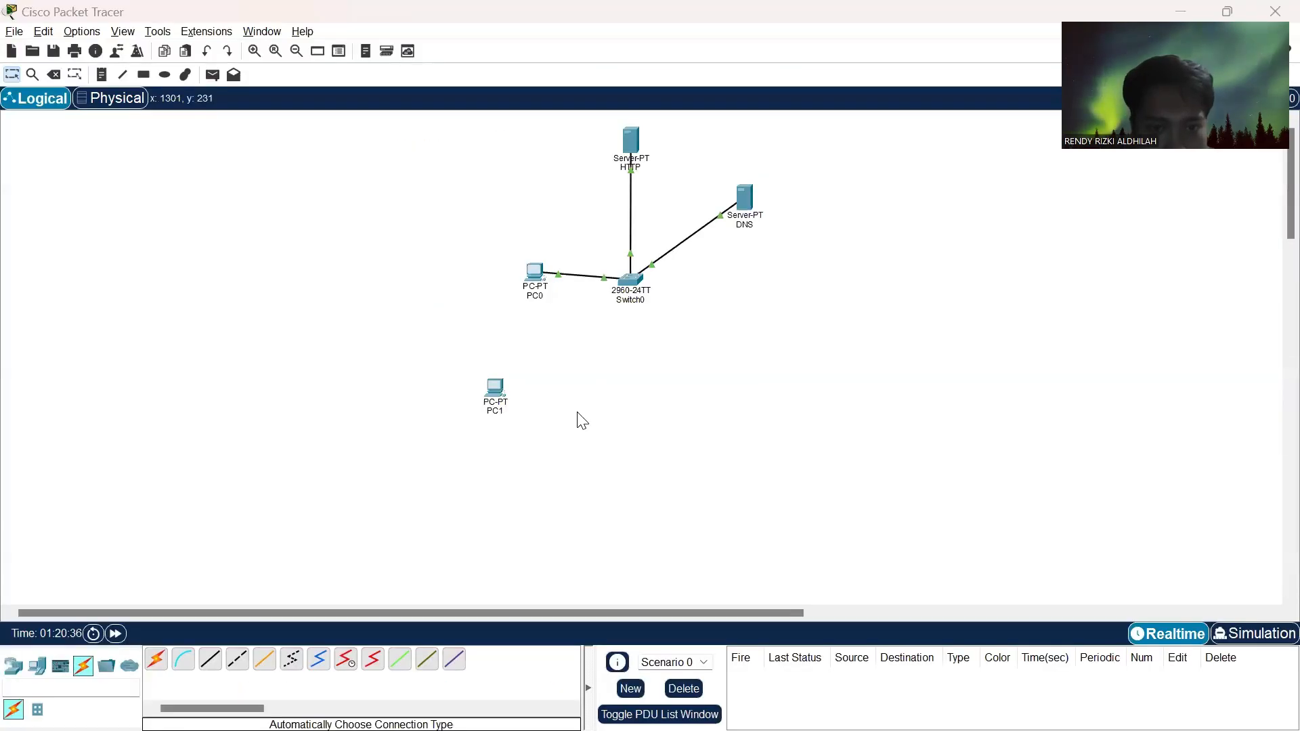
{"action": "key", "text": "alt+Tab"}
{"action": "key", "text": "alt+Tab"}
{"action": "key", "text": "alt+Tab"}
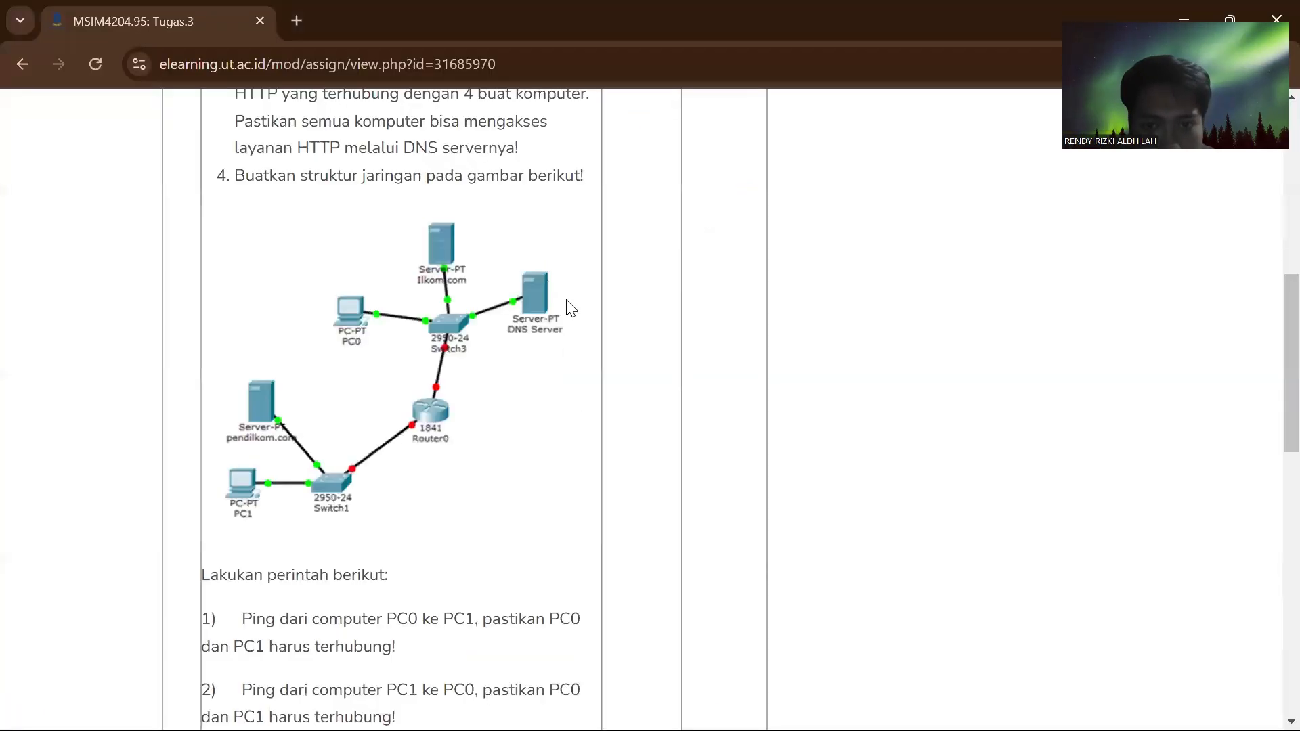
{"action": "key", "text": "alt+Tab"}
{"action": "key", "text": "alt+Tab"}
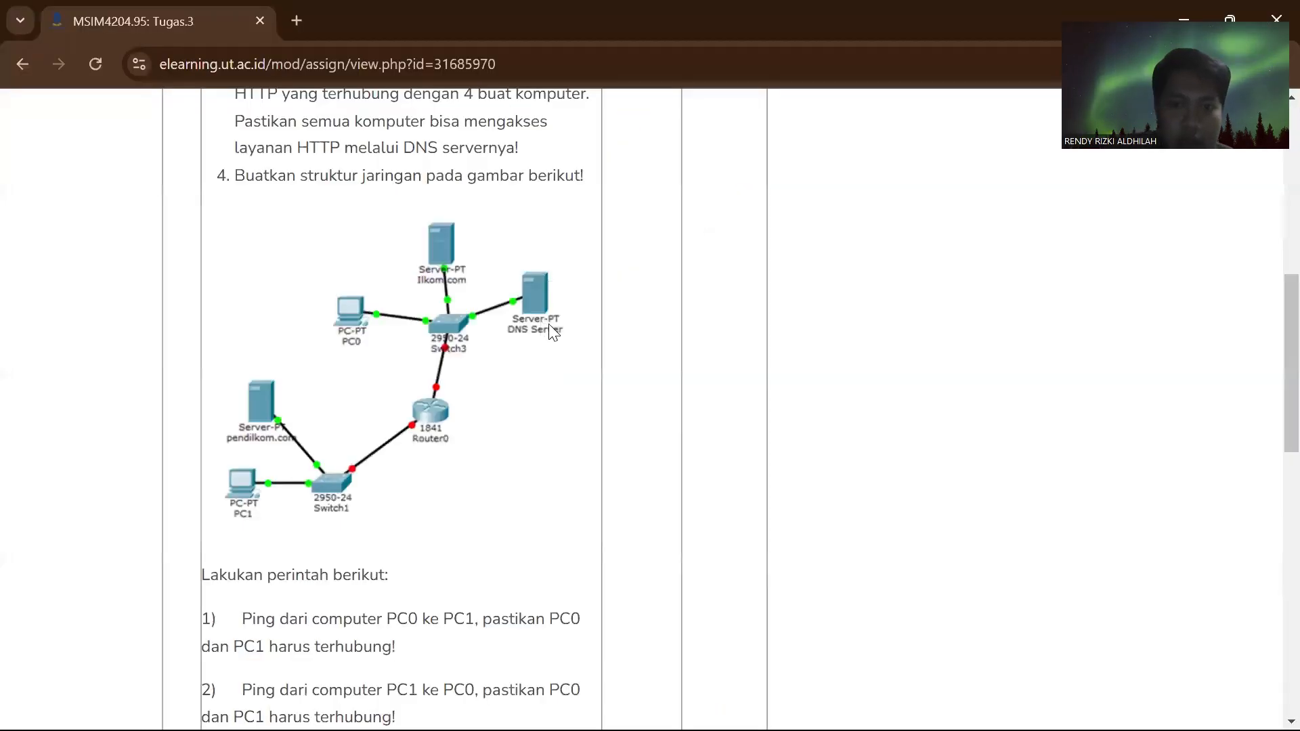
{"action": "key", "text": "alt+Tab"}
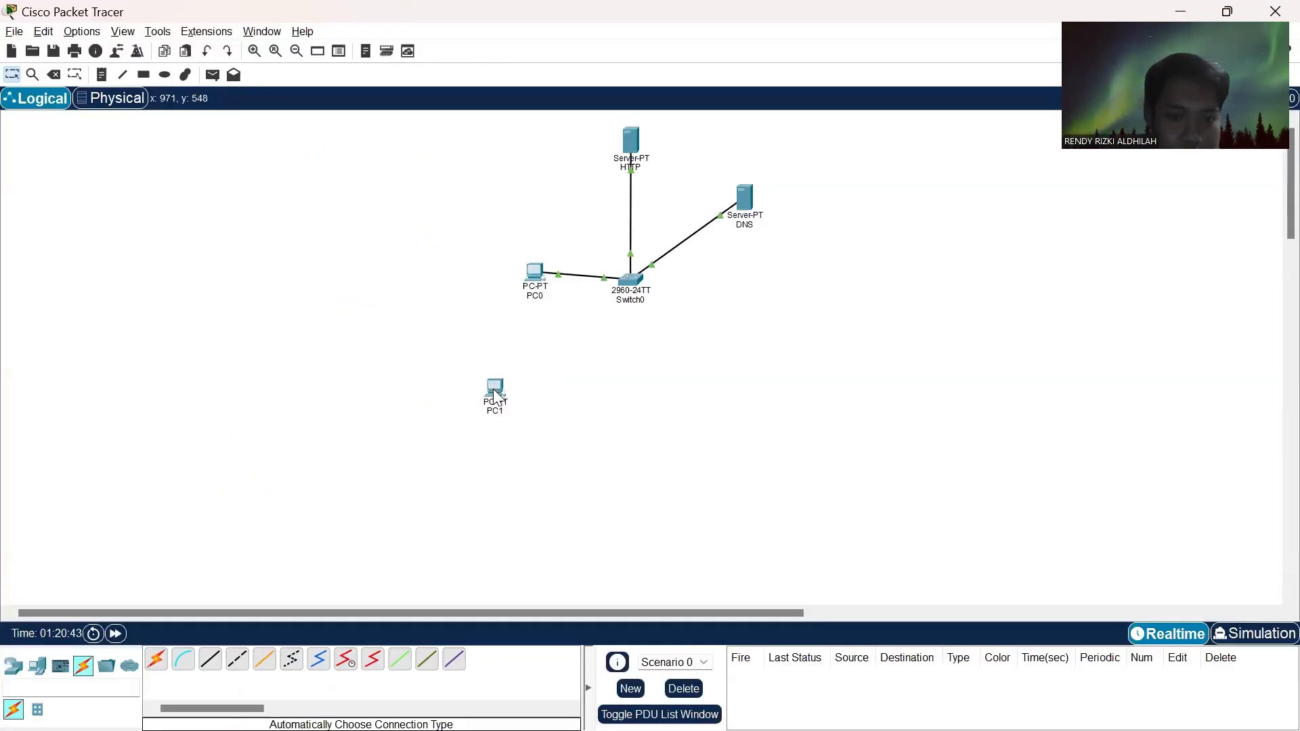
{"action": "left_click_drag", "start_coordinate": [495, 396], "coordinate": [436, 418]}
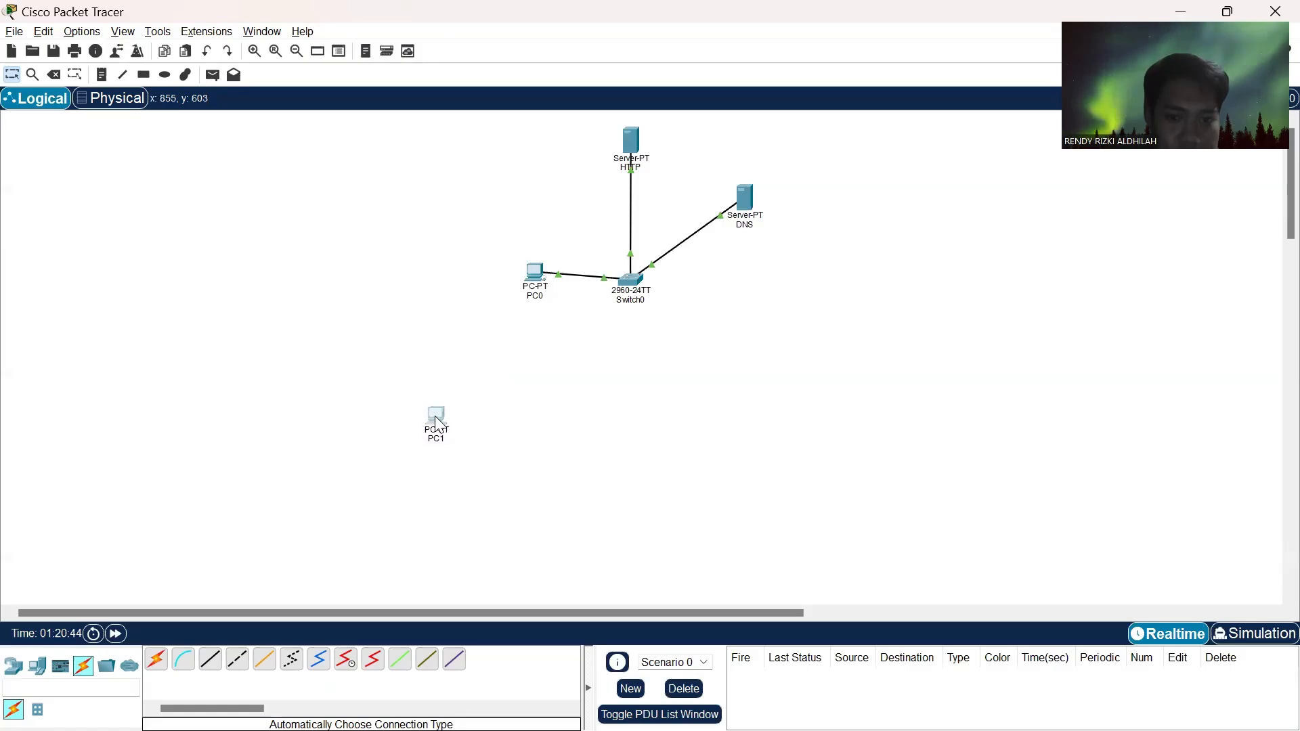
- Following task 4's diagram, add a 2960 switch to the right of PC1
{"action": "key", "text": "alt+Tab"}
{"action": "key", "text": "alt+Tab"}
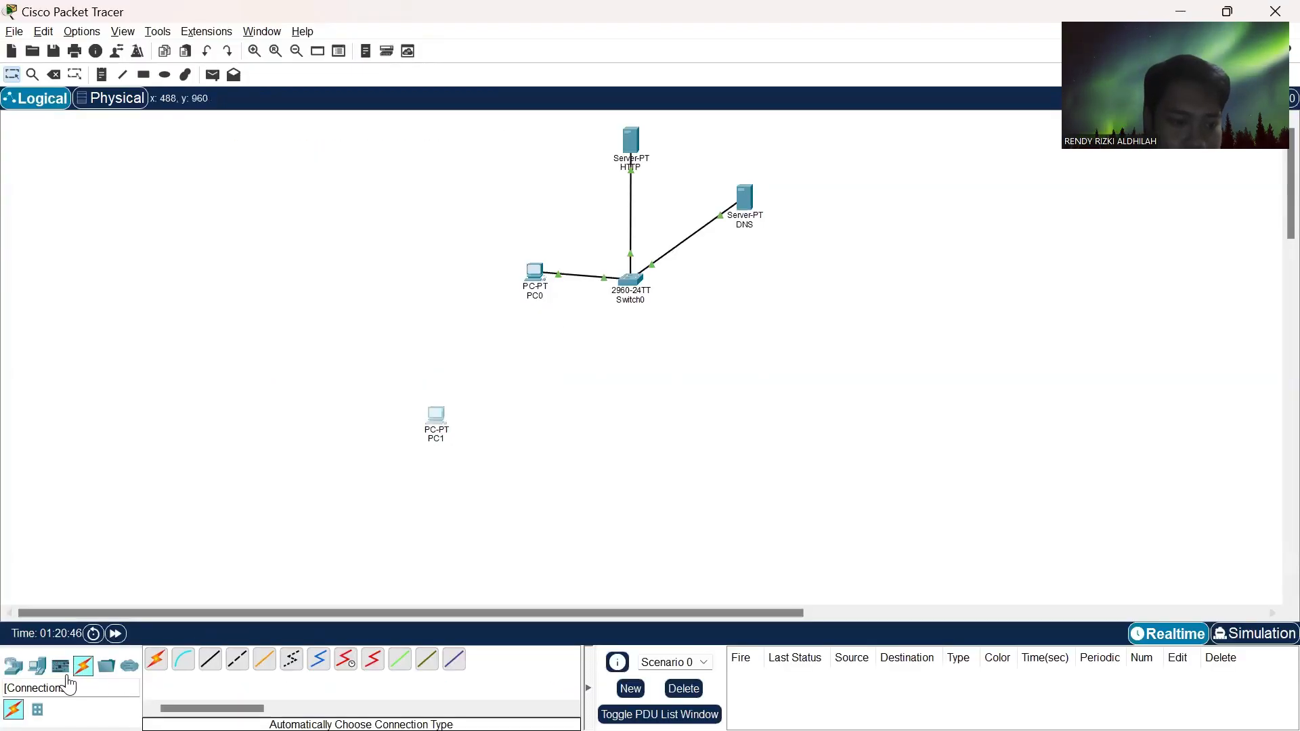
{"action": "key", "text": "alt+Tab"}
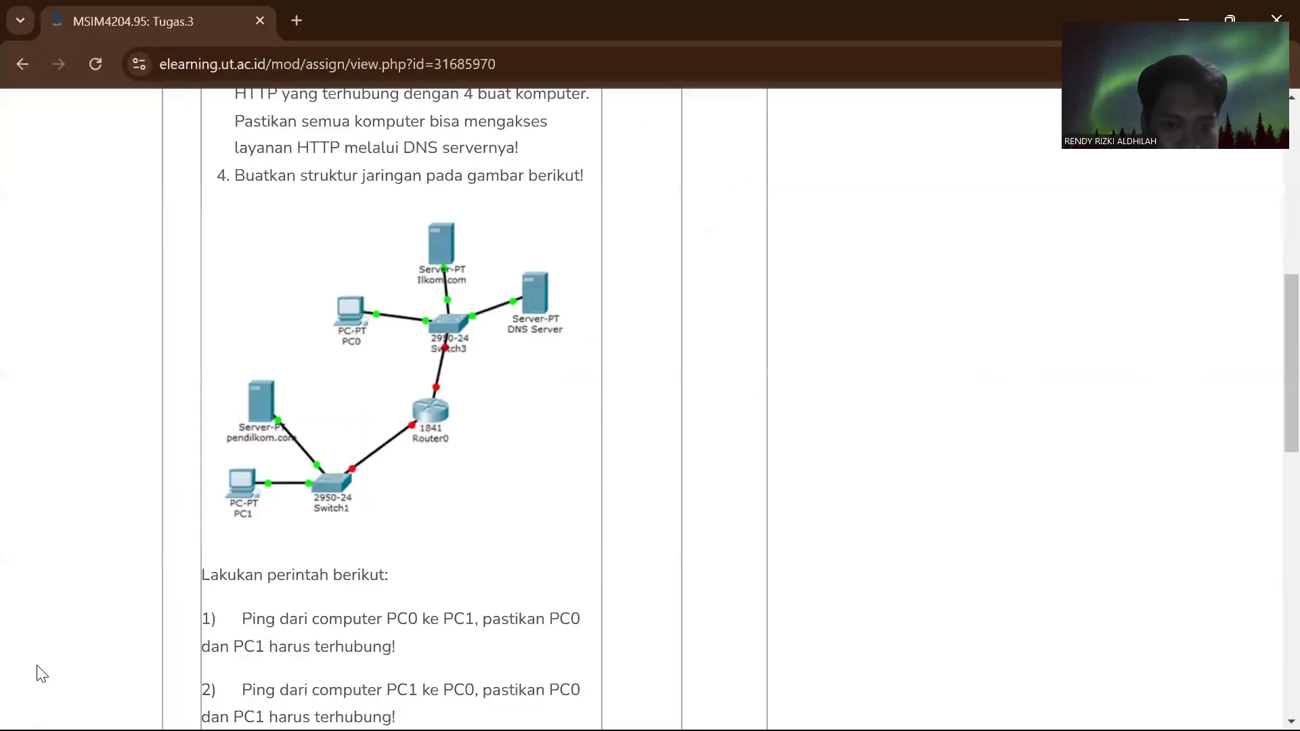
{"action": "key", "text": "alt+Tab"}
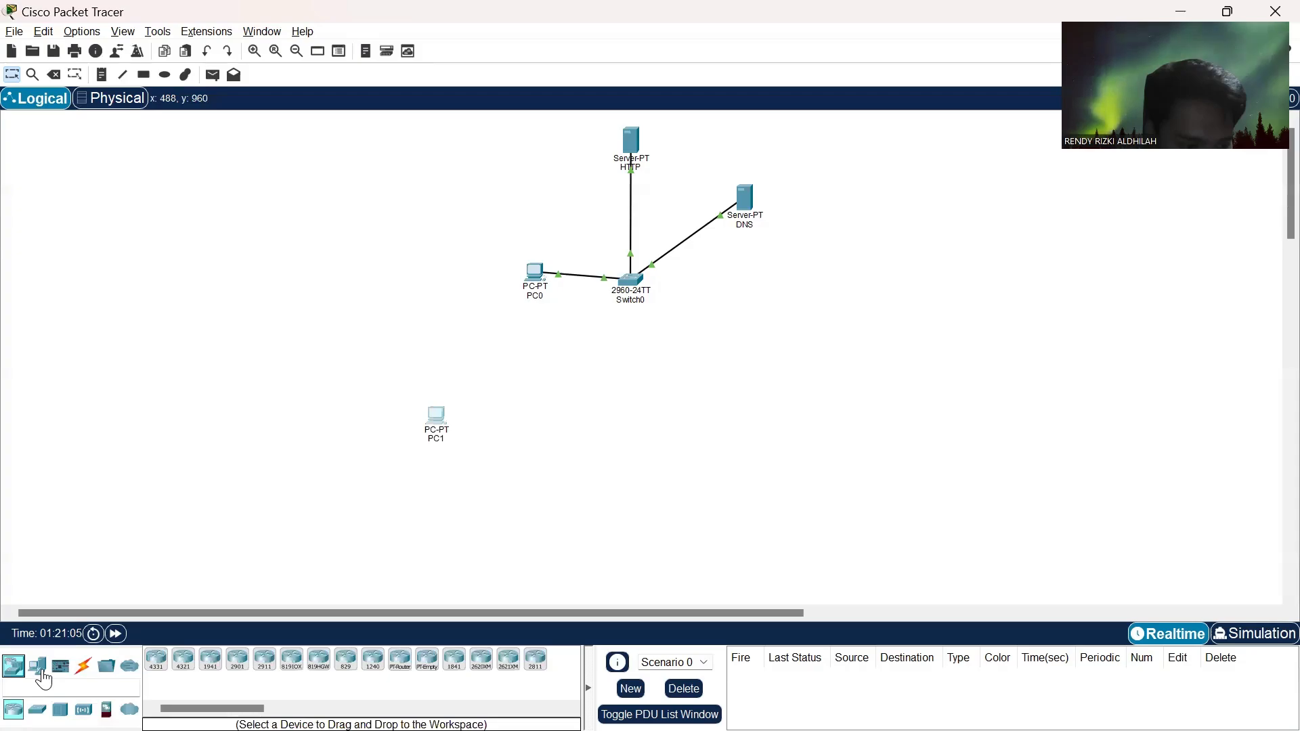
{"action": "left_click", "coordinate": [37, 709]}
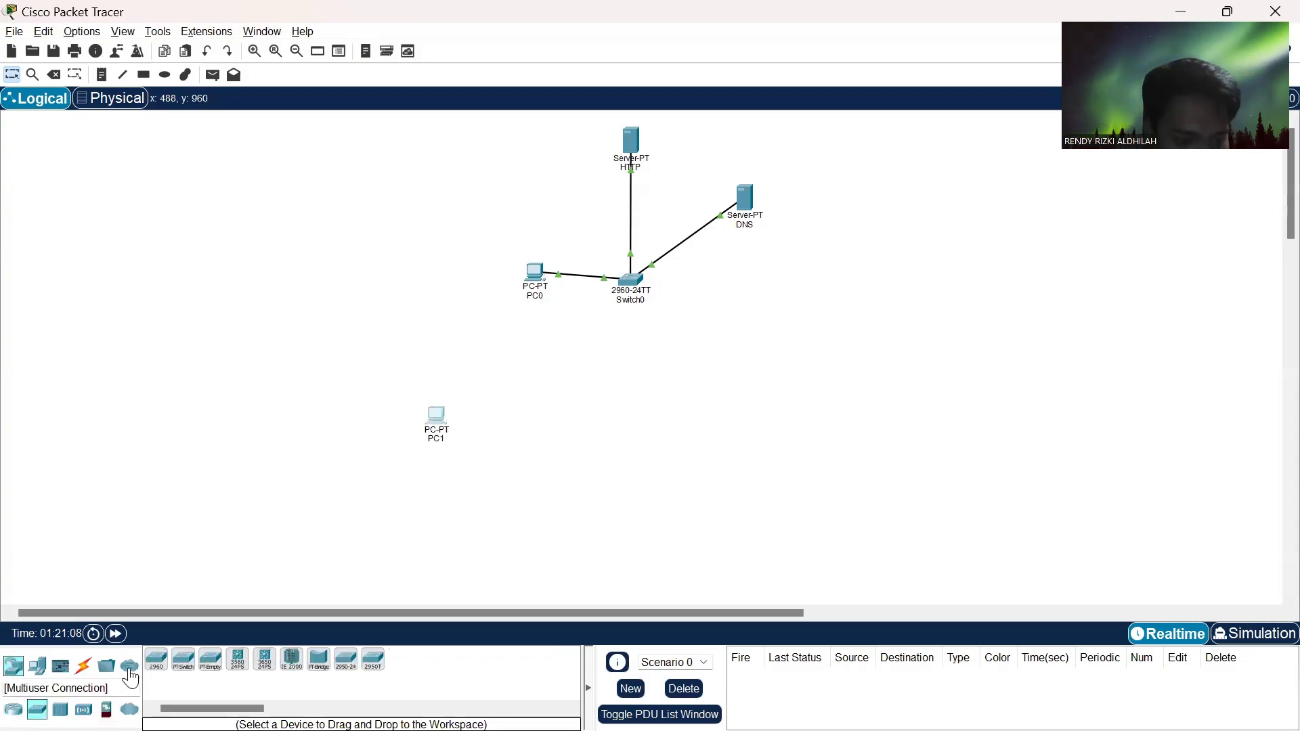
{"action": "left_click", "coordinate": [153, 665]}
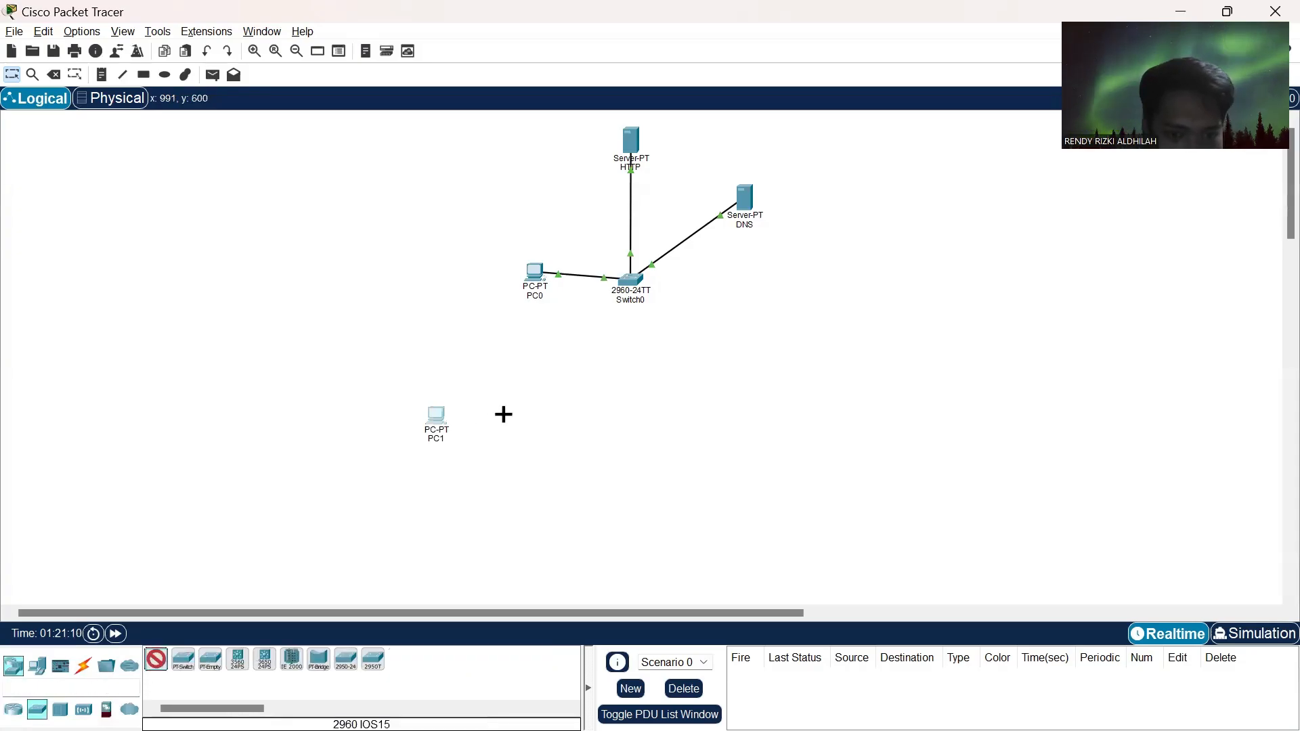
{"action": "left_click", "coordinate": [554, 422]}
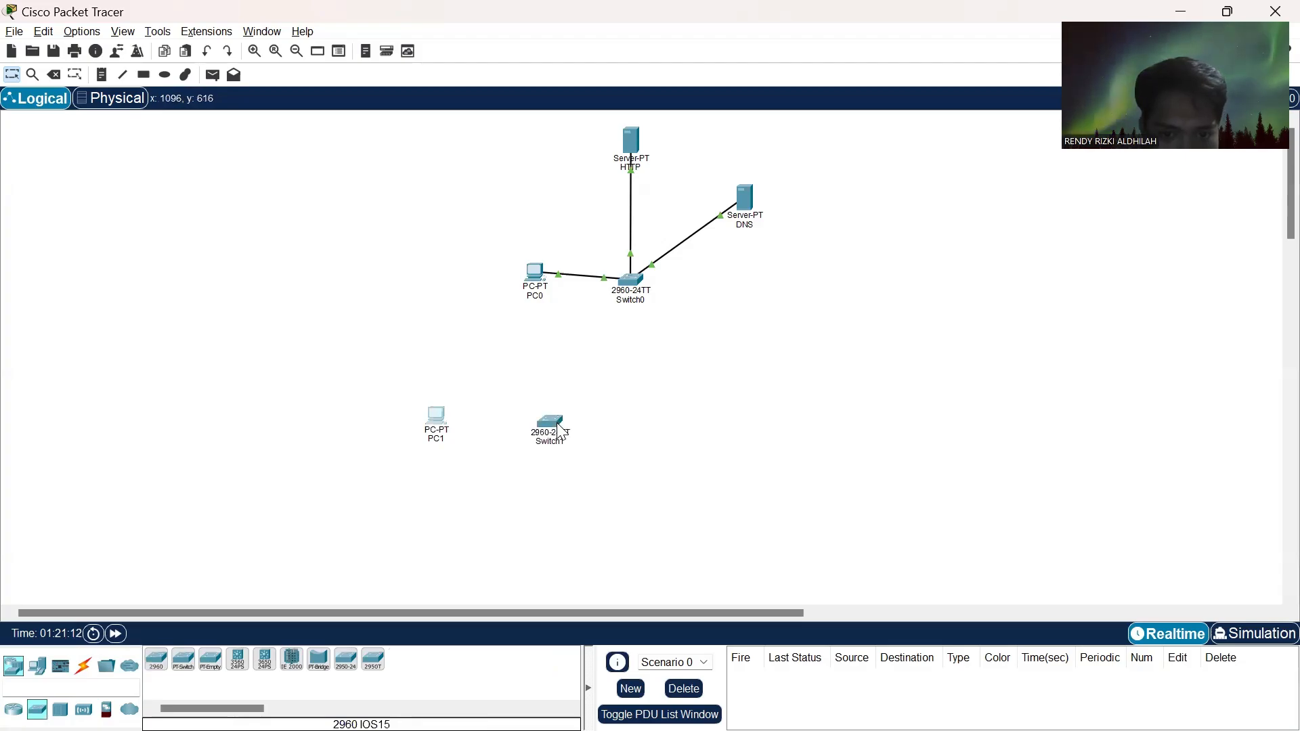
- Check task 4's diagram and add a 4331 router between Switch0 and the lower switch
{"action": "key", "text": "alt+Tab"}
{"action": "key", "text": "alt+Tab"}
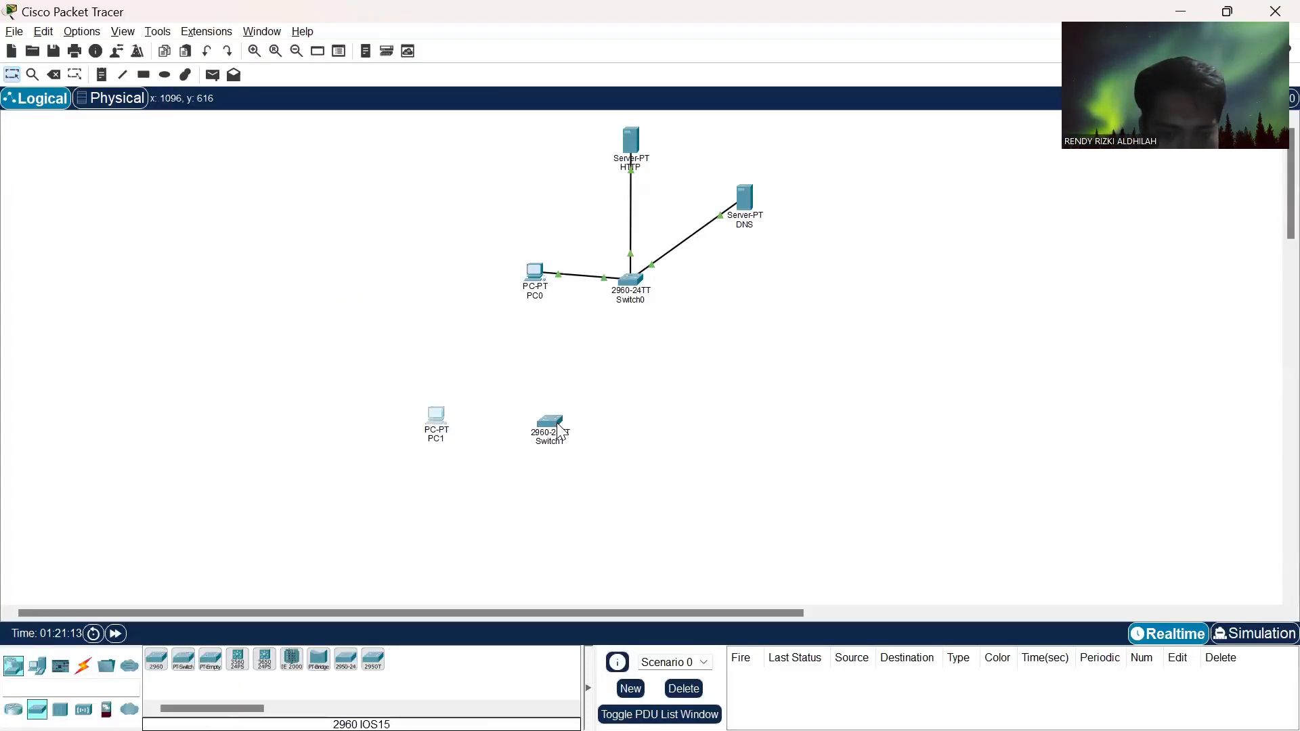
{"action": "key", "text": "alt+Tab"}
{"action": "key", "text": "alt+Tab"}
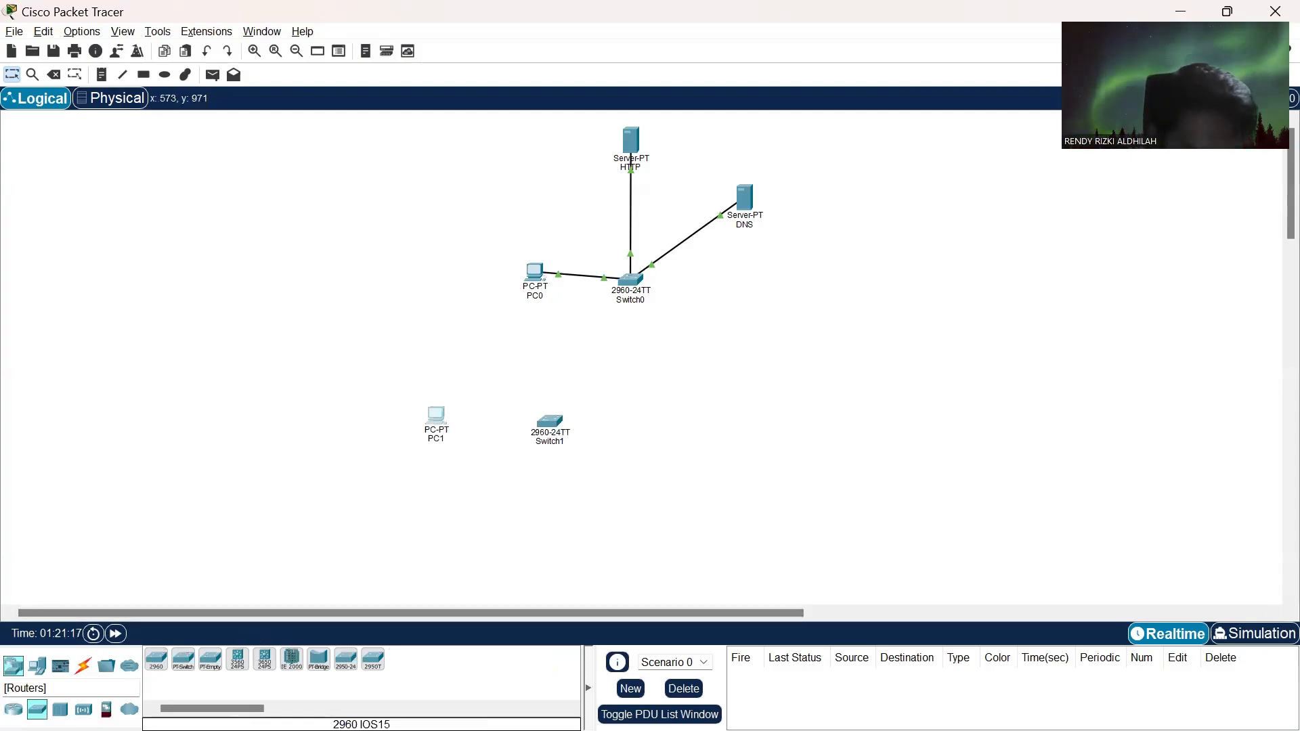
{"action": "left_click", "coordinate": [13, 709]}
{"action": "left_click", "coordinate": [156, 660]}
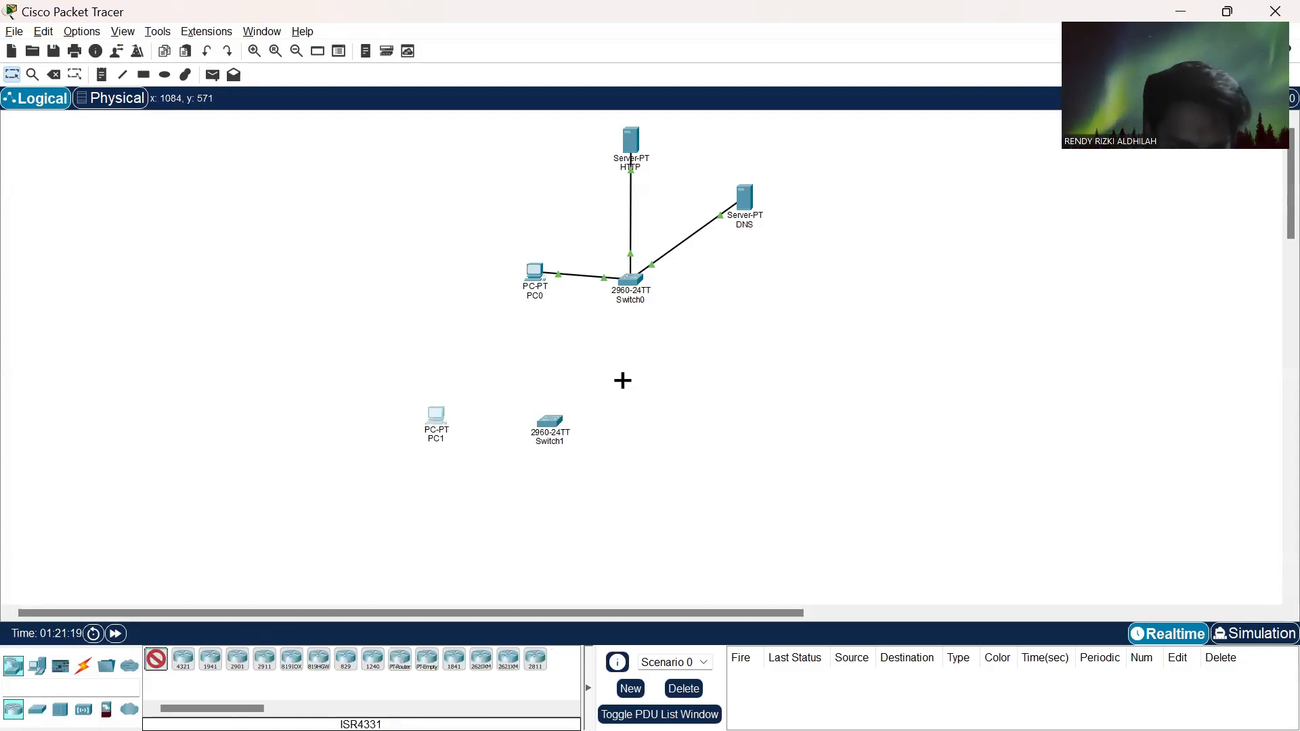
{"action": "left_click", "coordinate": [613, 357]}
- Recheck task 4's diagram and add a Server-PT above PC1, below and left of PC0
{"action": "key", "text": "alt+Tab"}
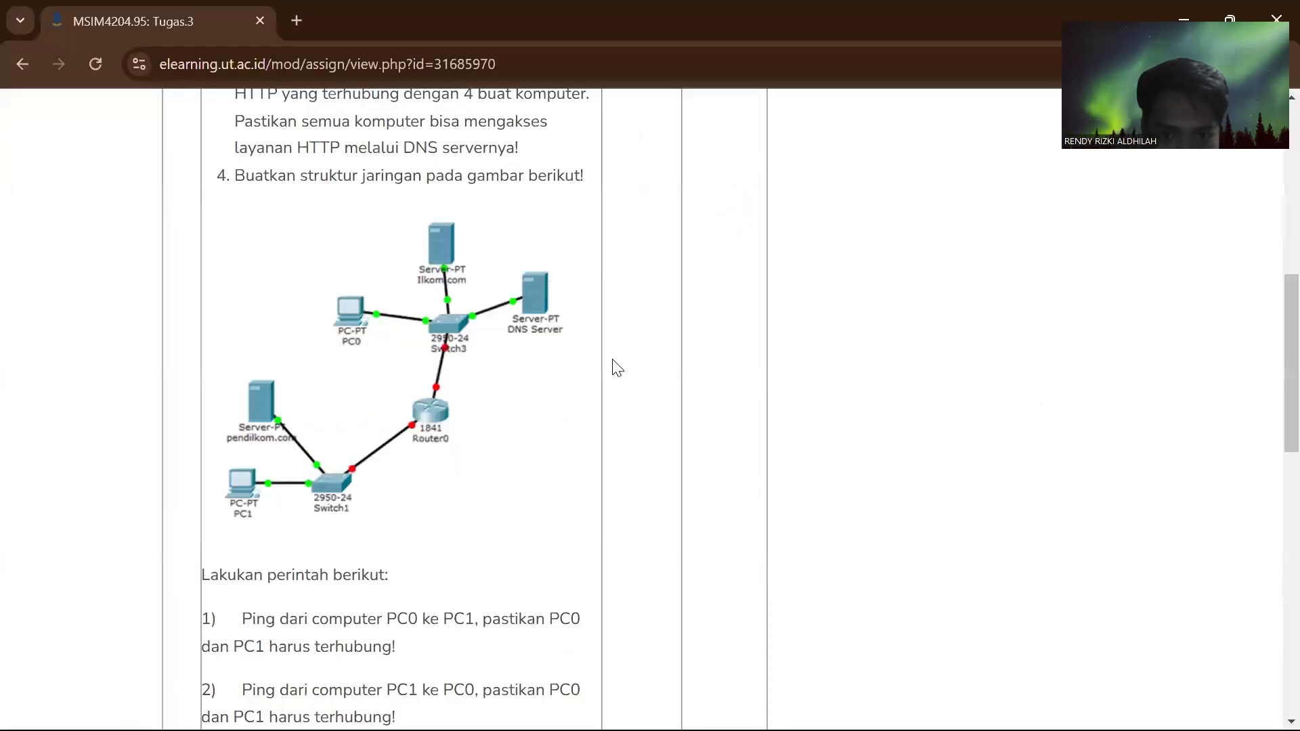
{"action": "key", "text": "alt+Tab"}
{"action": "key", "text": "alt+Tab"}
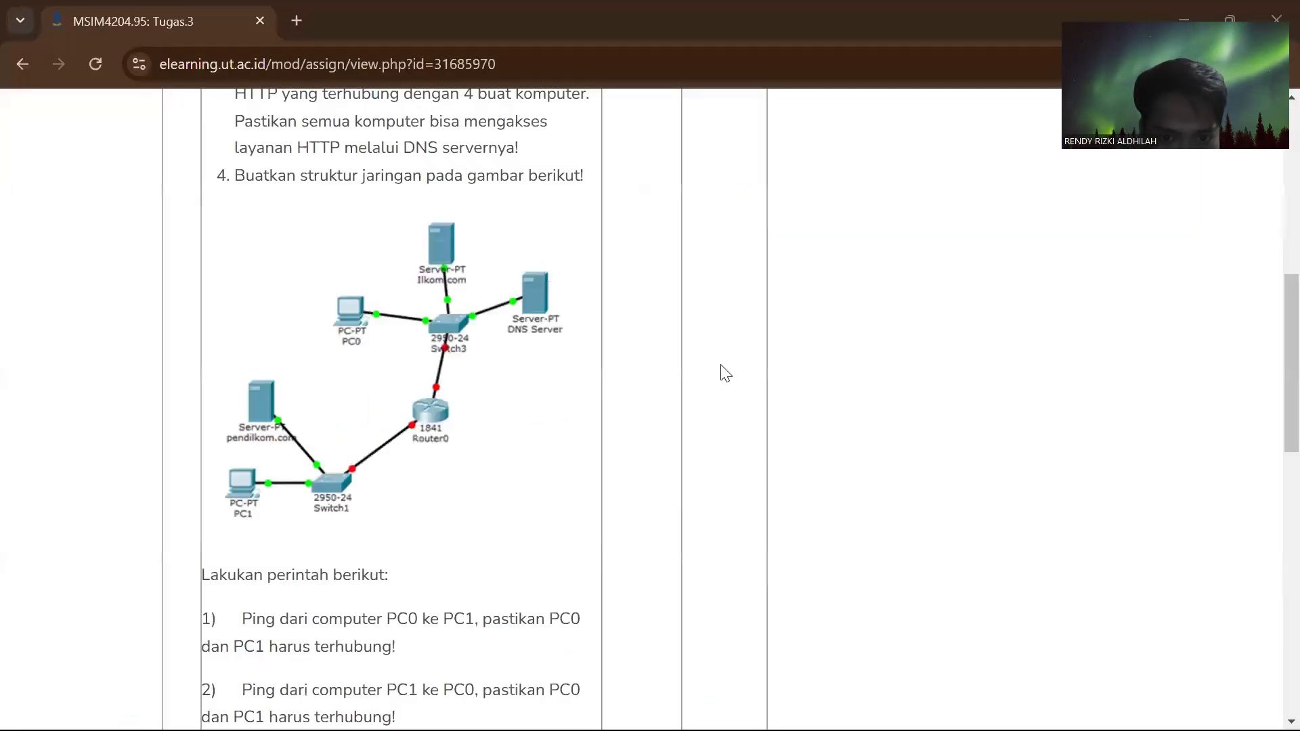
{"action": "key", "text": "alt+Tab"}
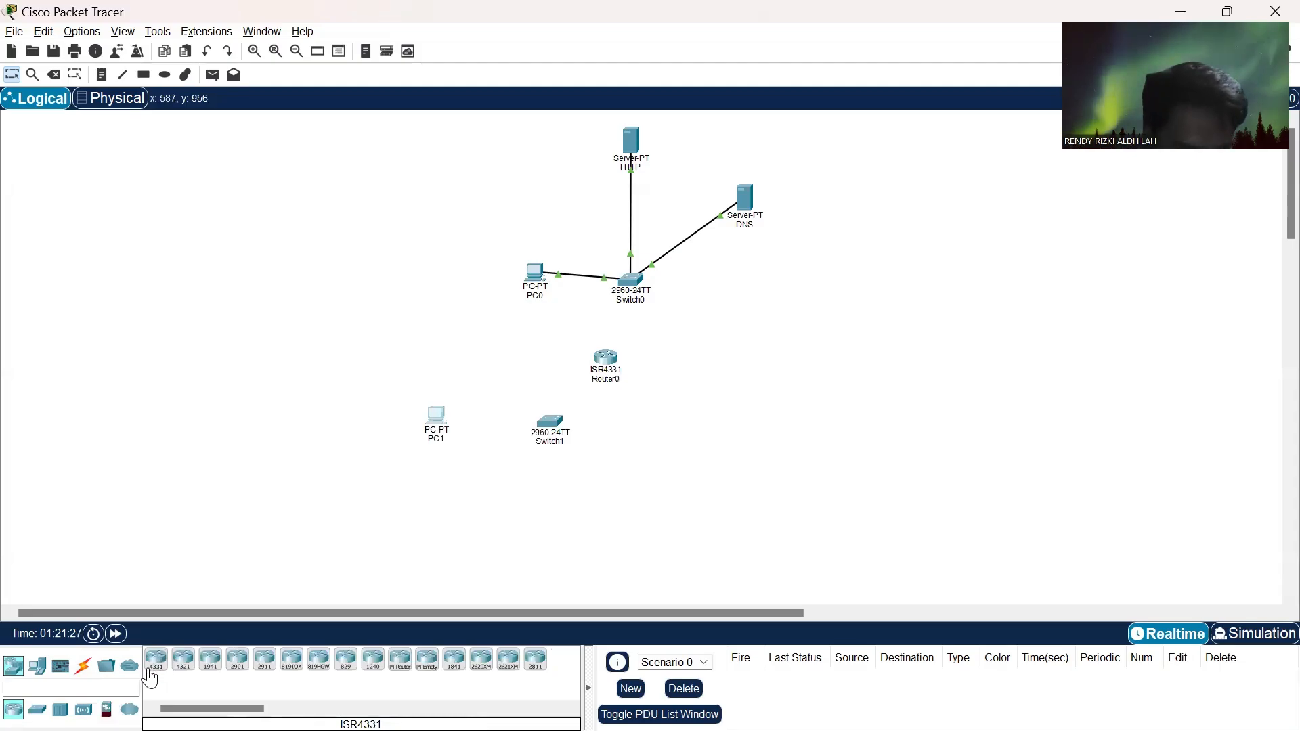
{"action": "key", "text": "alt+Tab"}
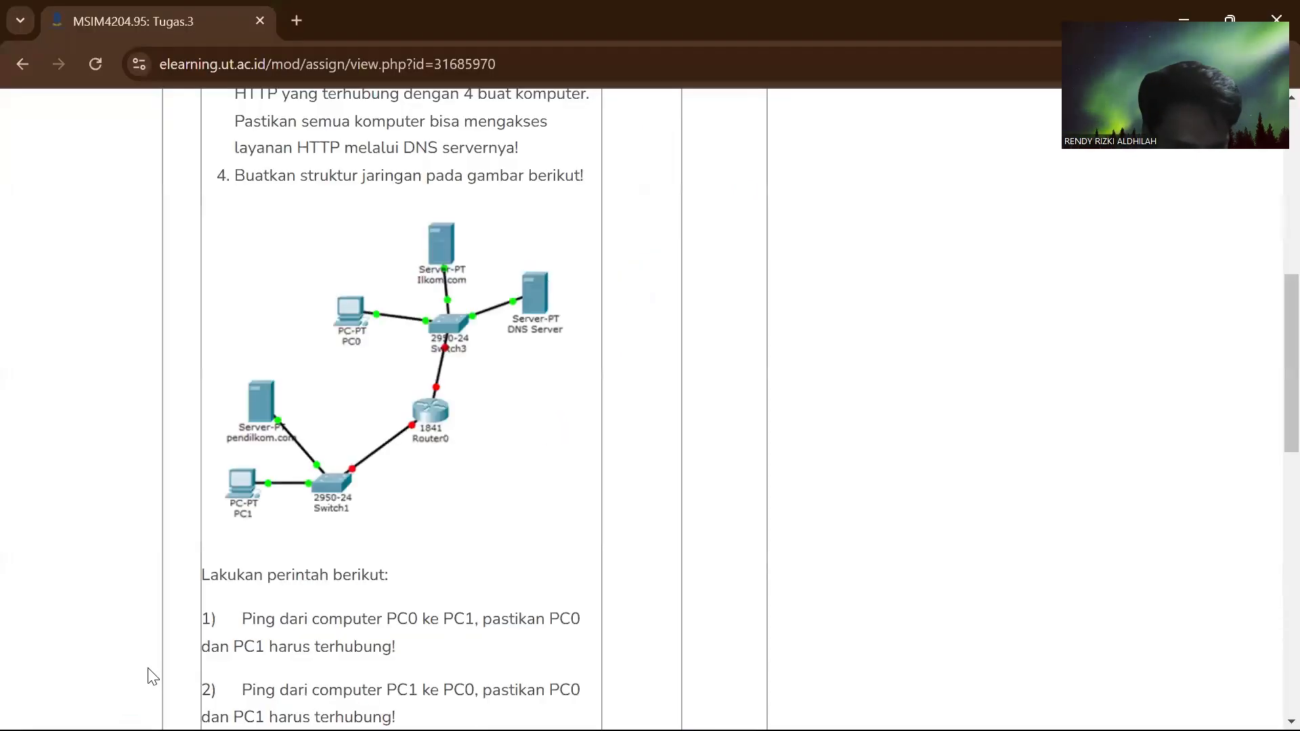
{"action": "key", "text": "alt+Tab"}
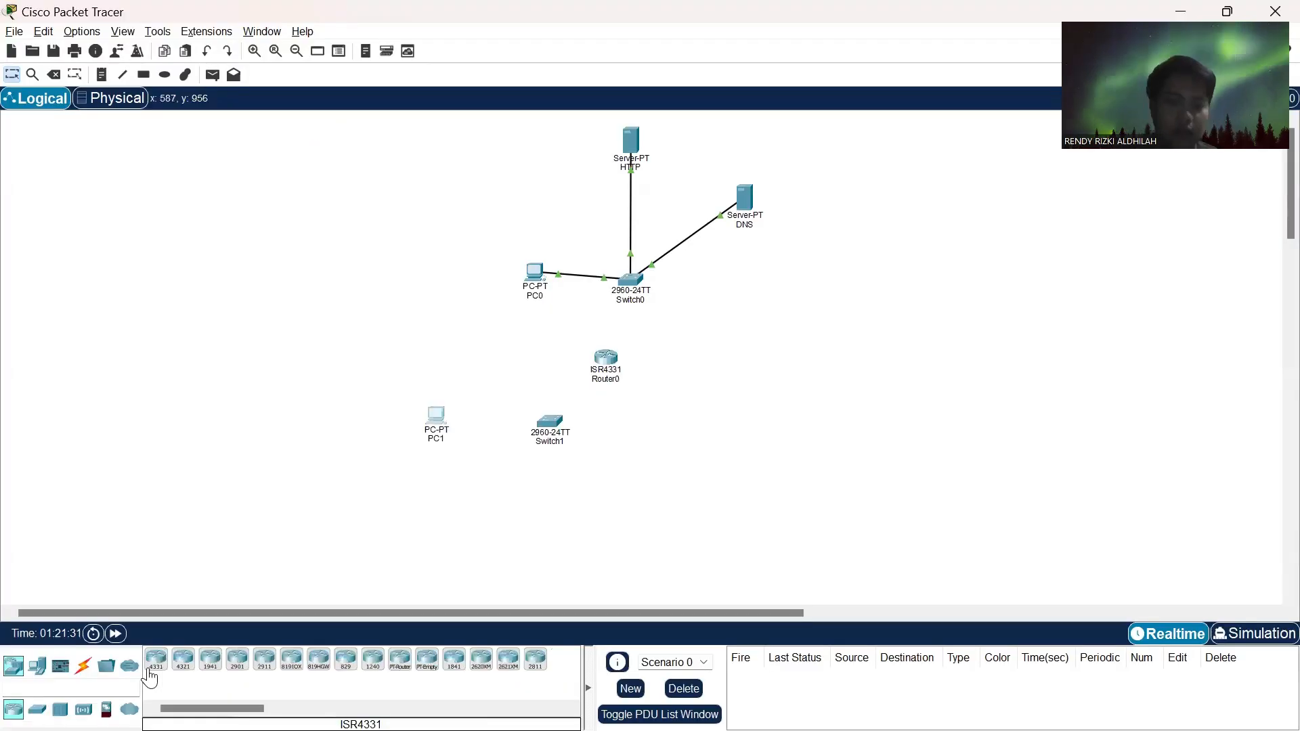
{"action": "left_click", "coordinate": [43, 672]}
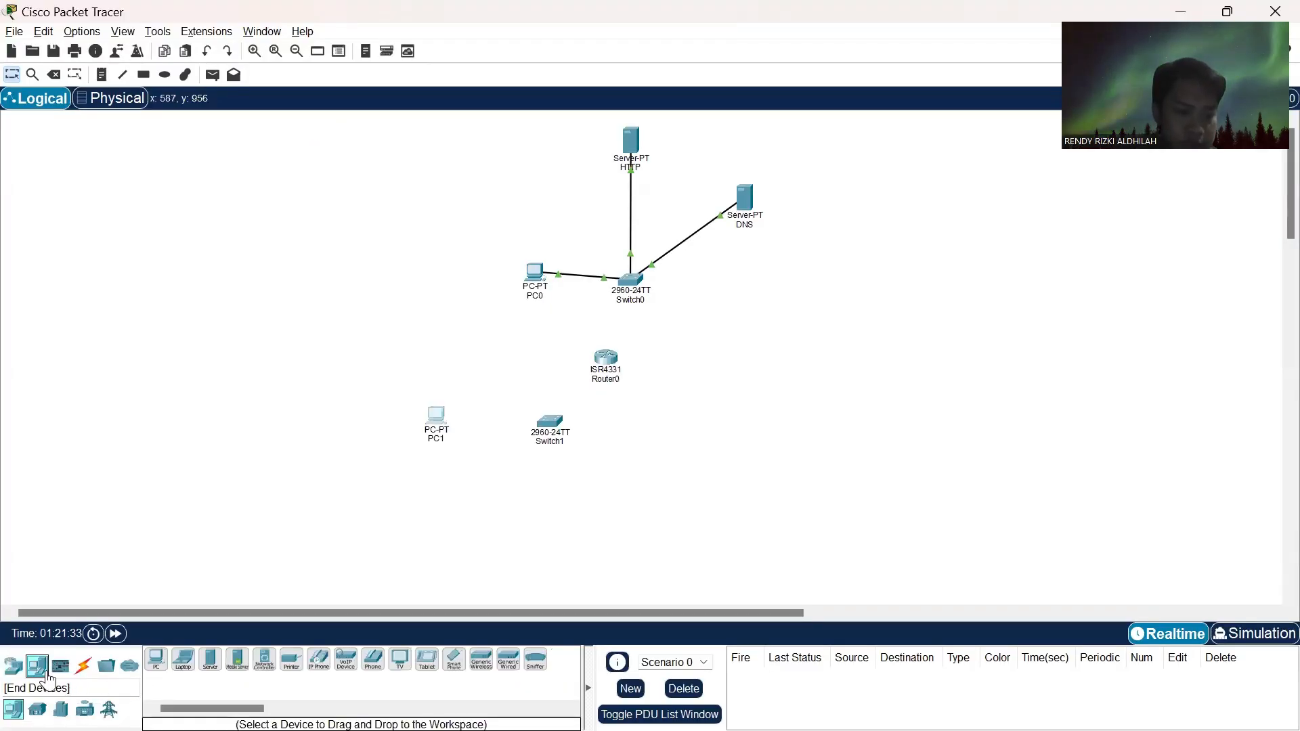
{"action": "left_click", "coordinate": [210, 659]}
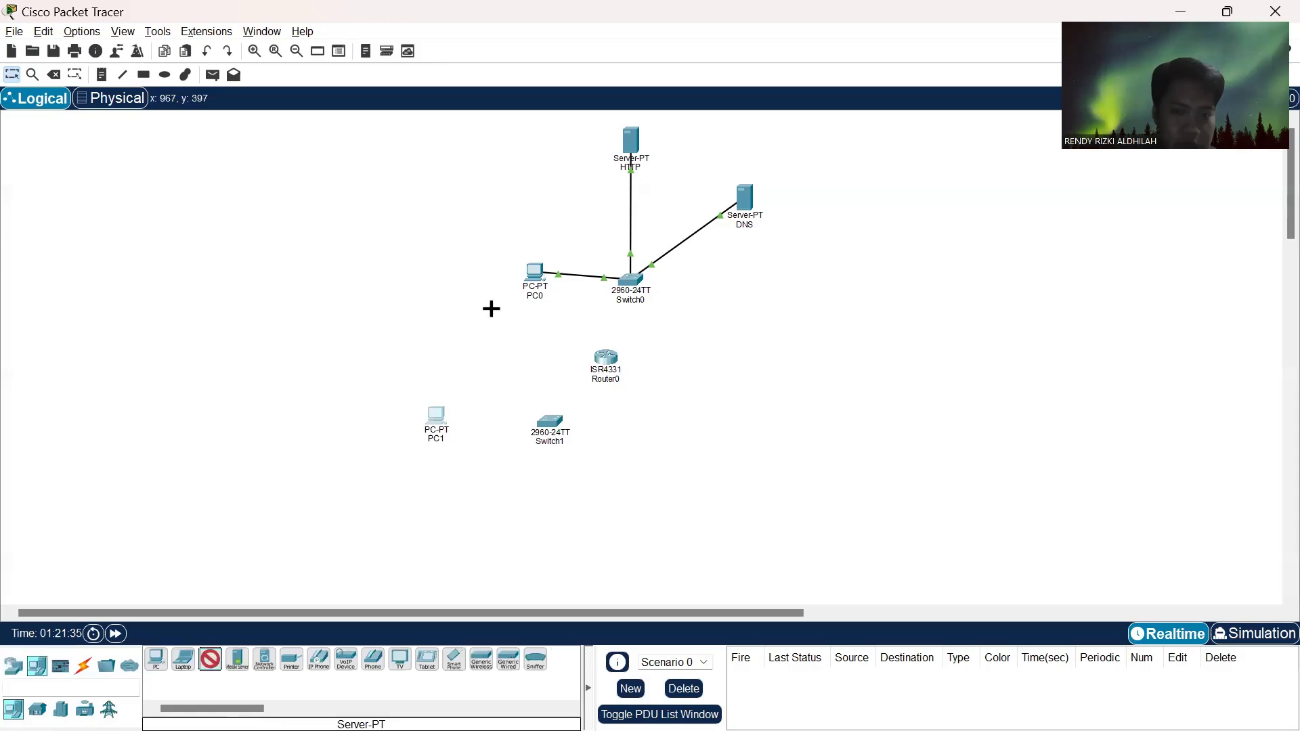
{"action": "left_click", "coordinate": [477, 339]}
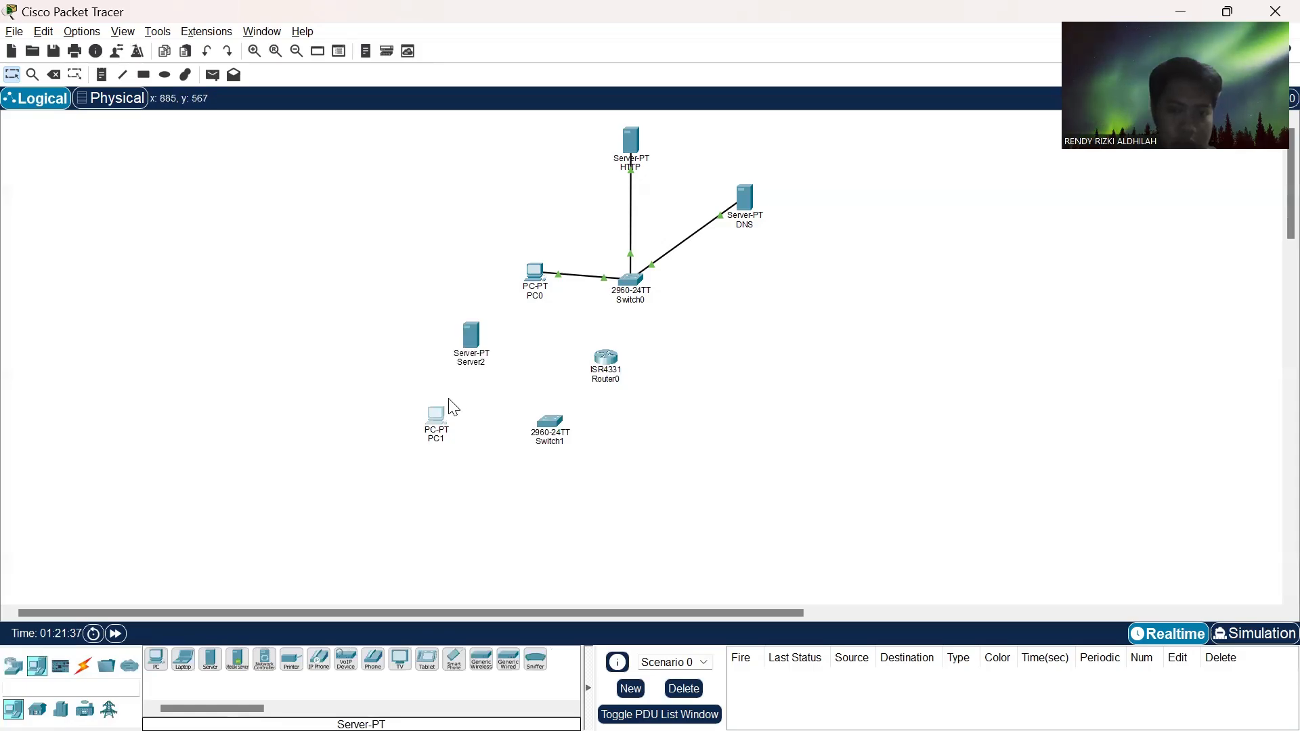
- Spread out the lower network by moving PC1, Switch1 and Server2 farther left and down
{"action": "left_click_drag", "start_coordinate": [443, 431], "coordinate": [404, 461]}
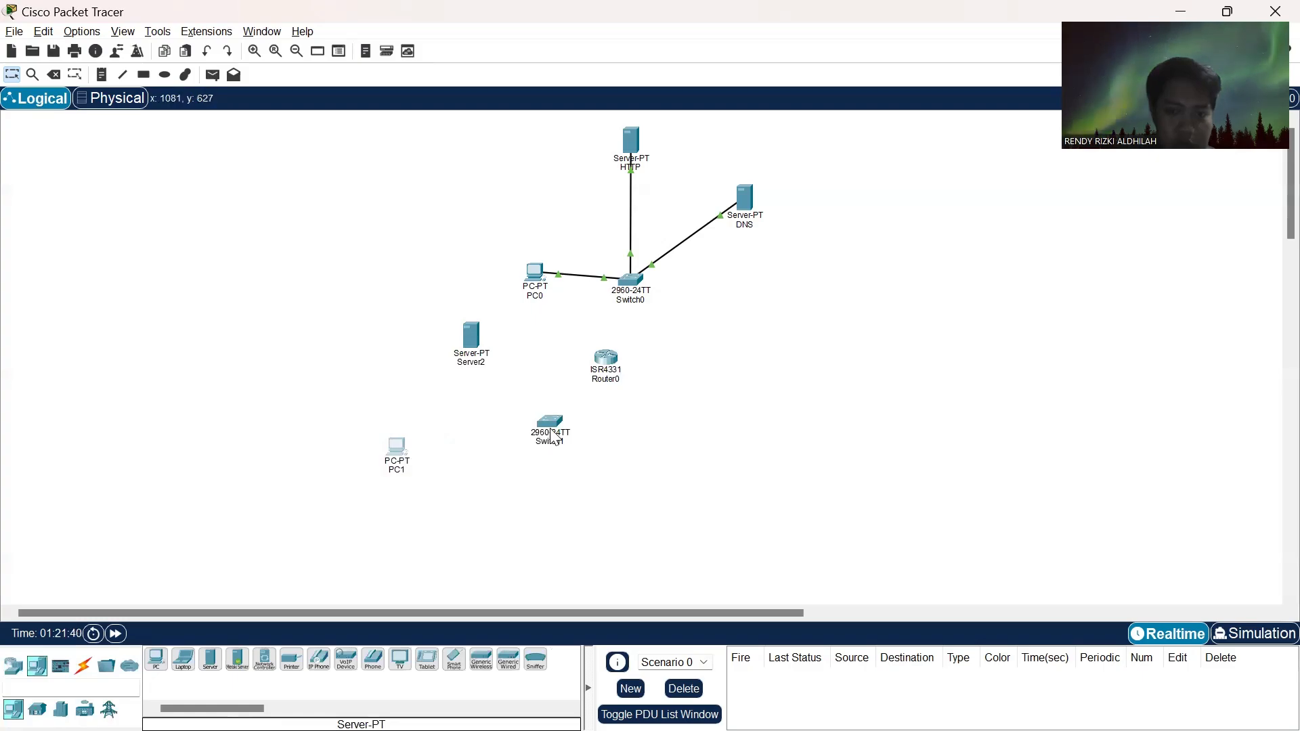
{"action": "left_click_drag", "start_coordinate": [552, 438], "coordinate": [517, 447]}
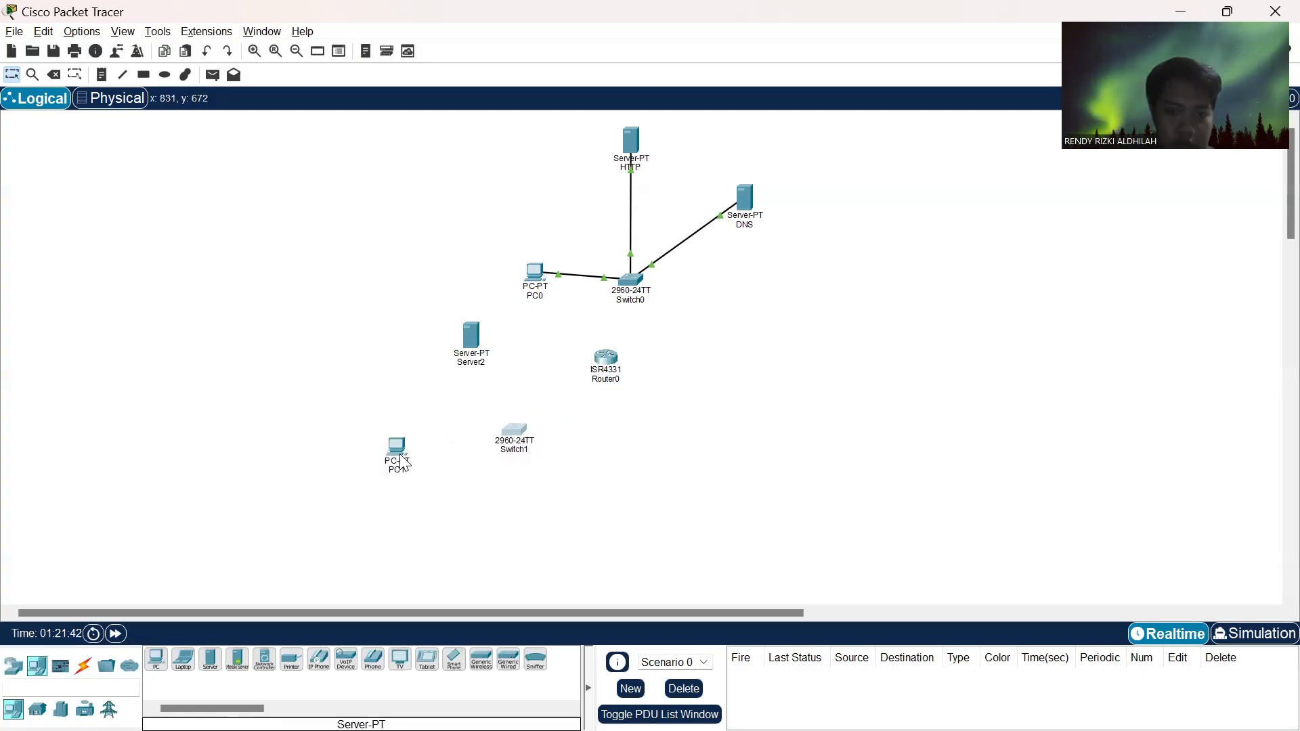
{"action": "left_click_drag", "start_coordinate": [391, 466], "coordinate": [385, 493]}
{"action": "left_click_drag", "start_coordinate": [459, 334], "coordinate": [415, 350]}
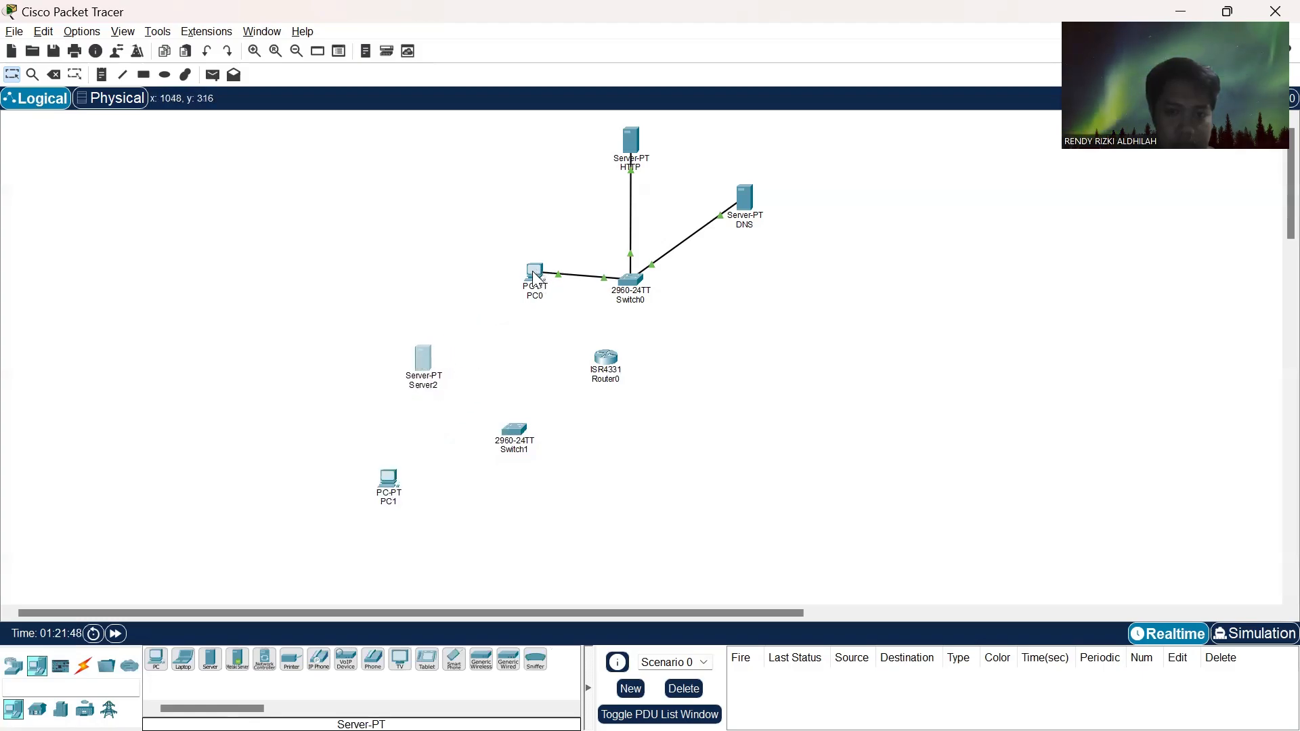
- Tighten the upper network by moving PC0 up and the HTTP and DNS servers closer to Switch0
{"action": "left_click_drag", "start_coordinate": [537, 276], "coordinate": [551, 217]}
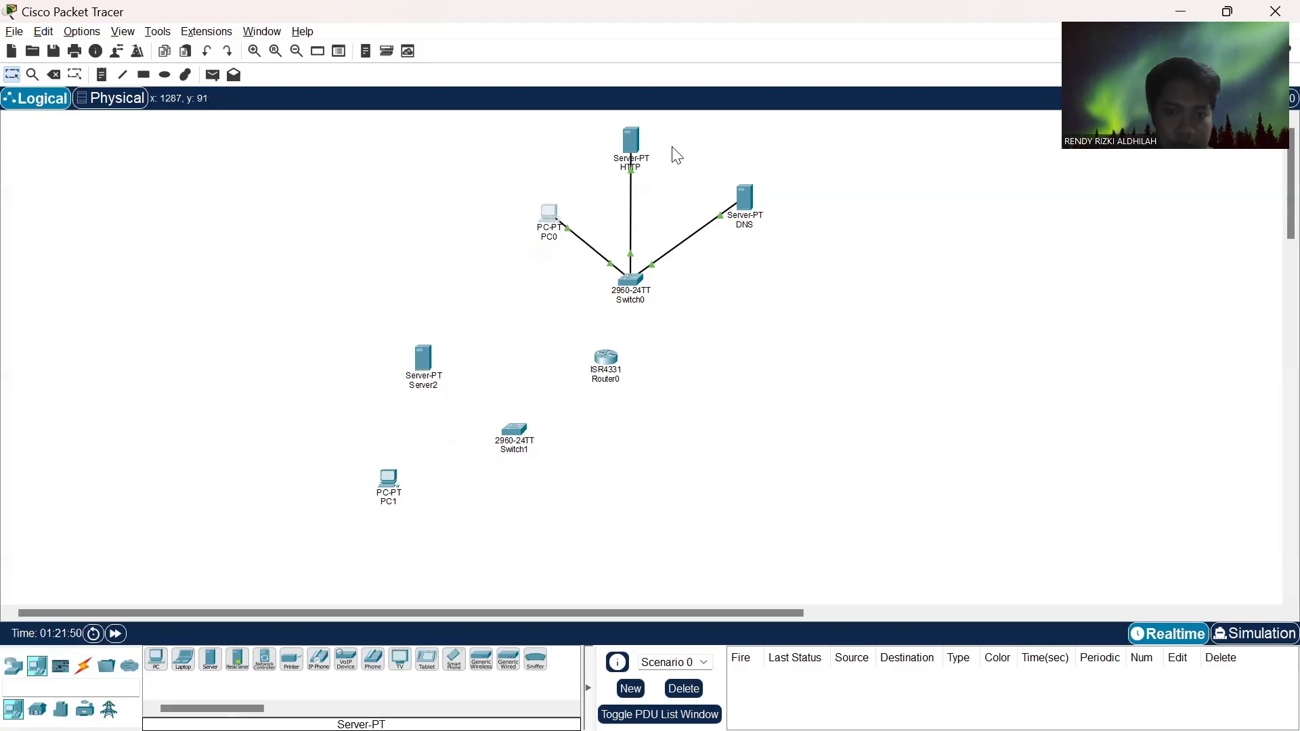
{"action": "left_click_drag", "start_coordinate": [635, 137], "coordinate": [635, 162]}
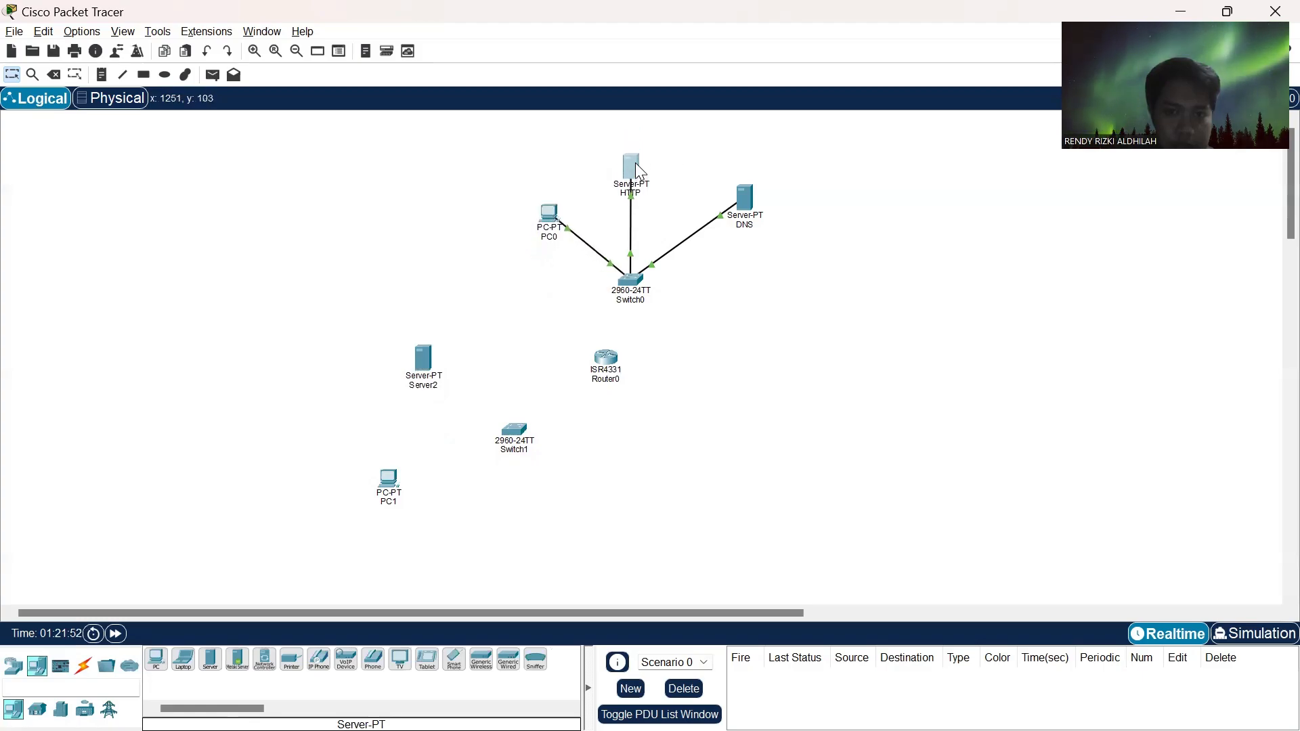
{"action": "left_click_drag", "start_coordinate": [739, 205], "coordinate": [712, 229]}
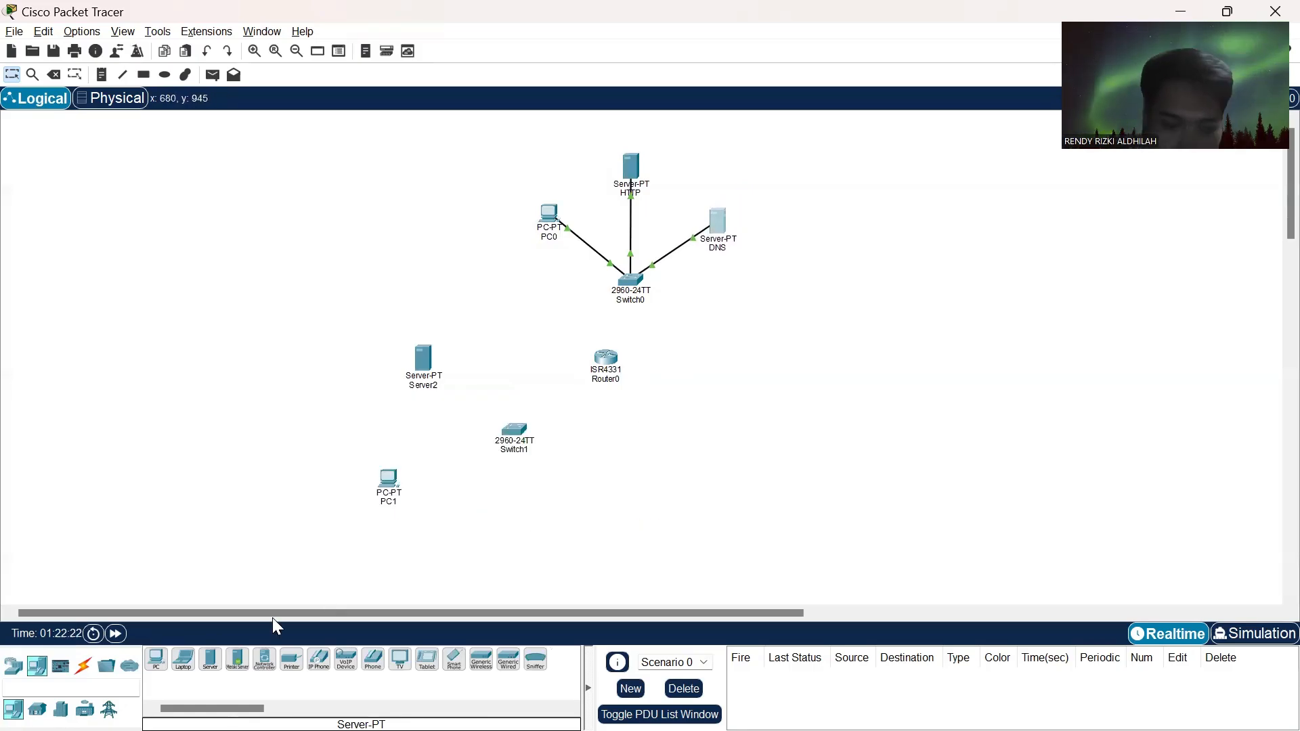
- Connect PC1 to Switch1 with an automatically chosen cable
{"action": "left_click", "coordinate": [84, 667]}
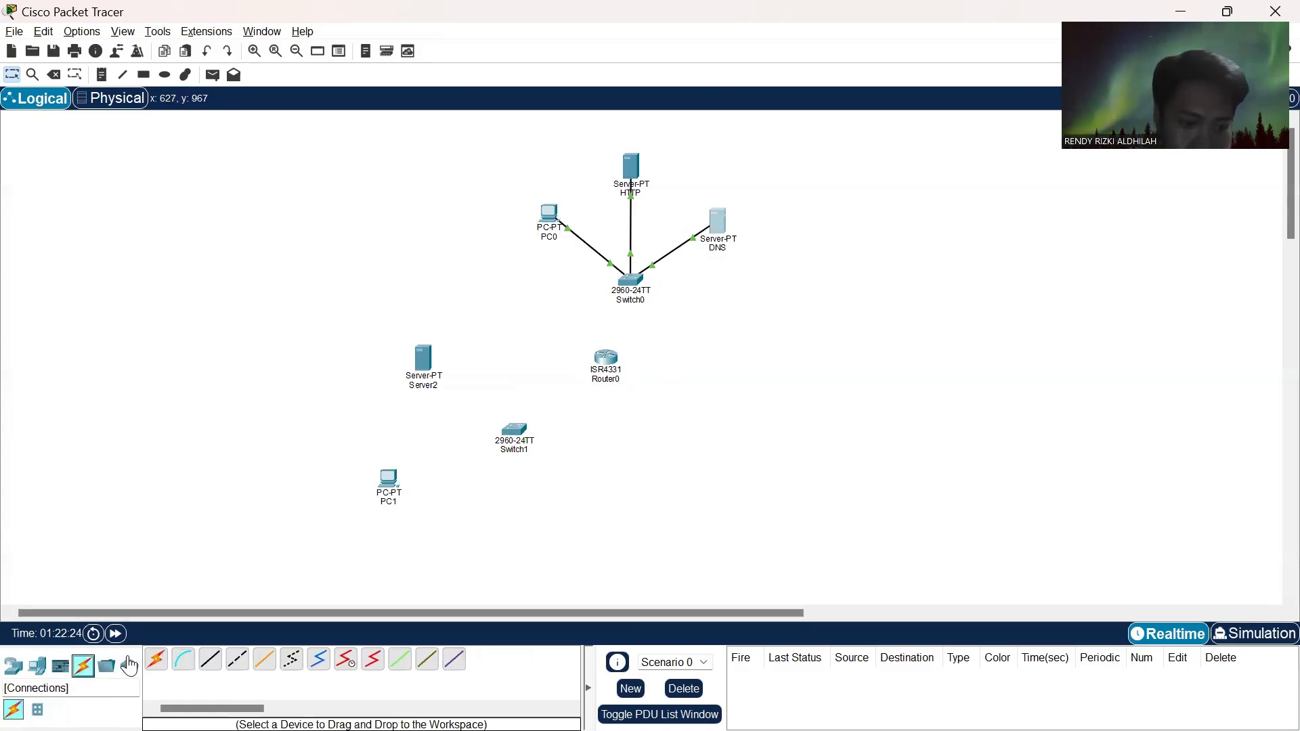
{"action": "left_click", "coordinate": [156, 662]}
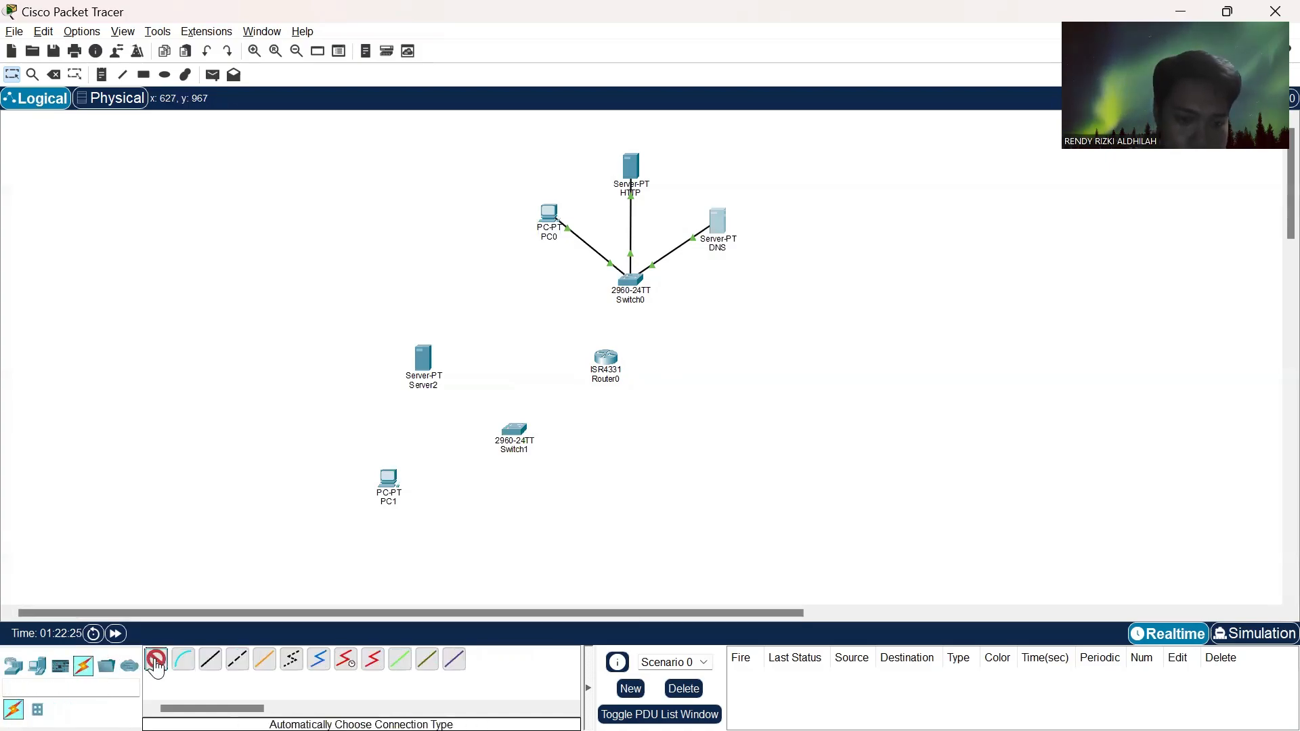
{"action": "left_click", "coordinate": [388, 484]}
{"action": "left_click", "coordinate": [509, 434]}
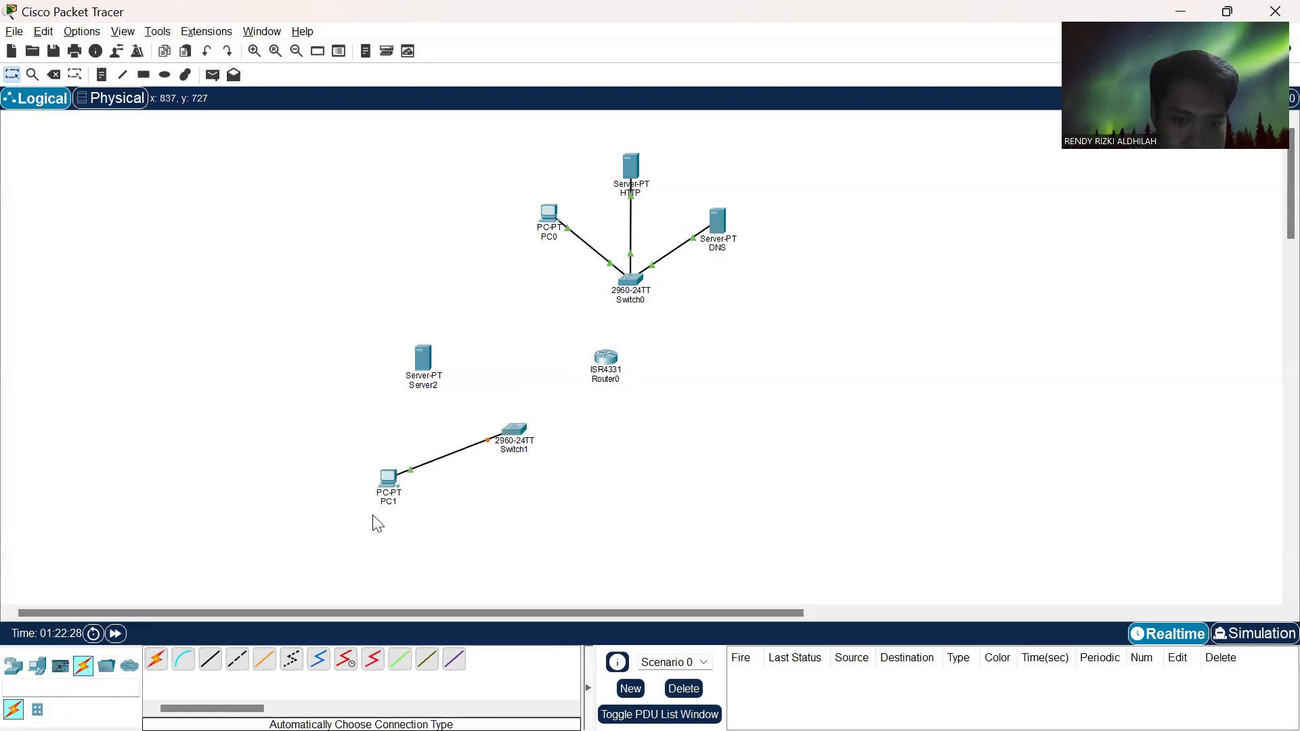
- Connect Switch1 to Server2 with an automatically chosen cable, dismissing the connection error along the way
{"action": "left_click", "coordinate": [156, 663]}
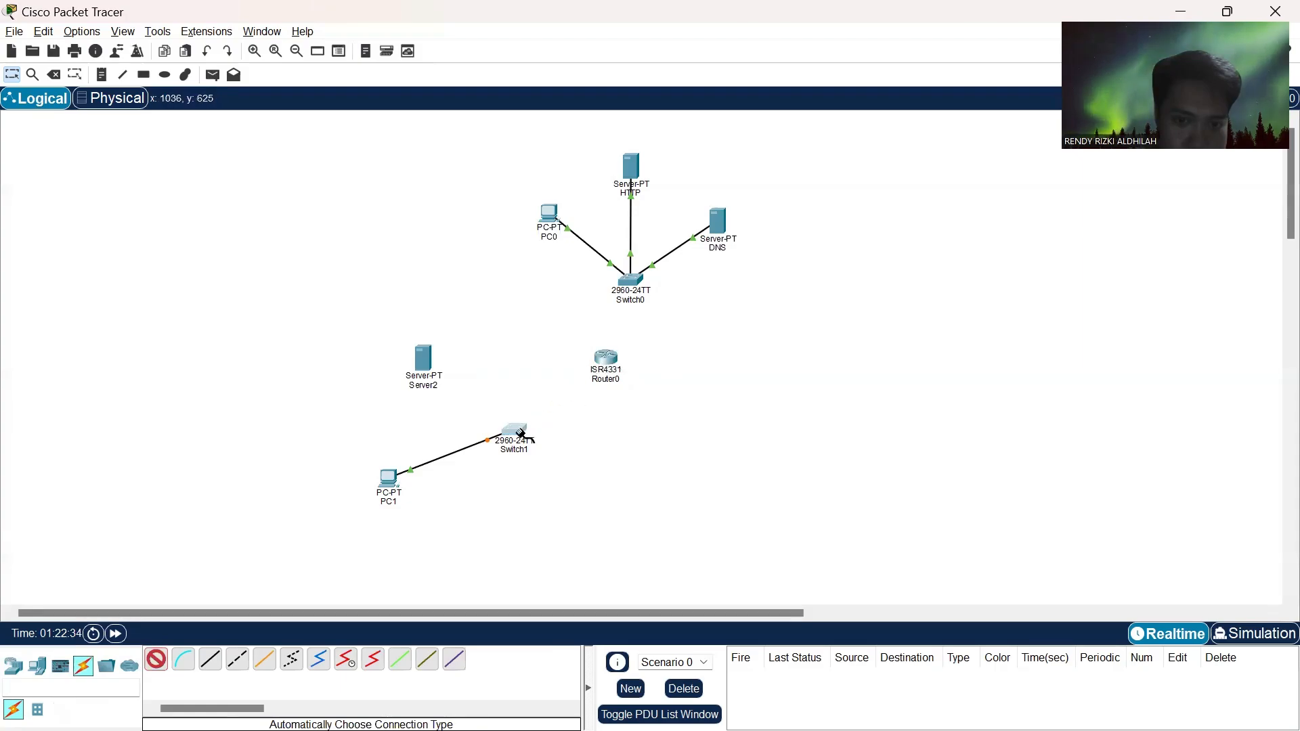
{"action": "left_click", "coordinate": [516, 440]}
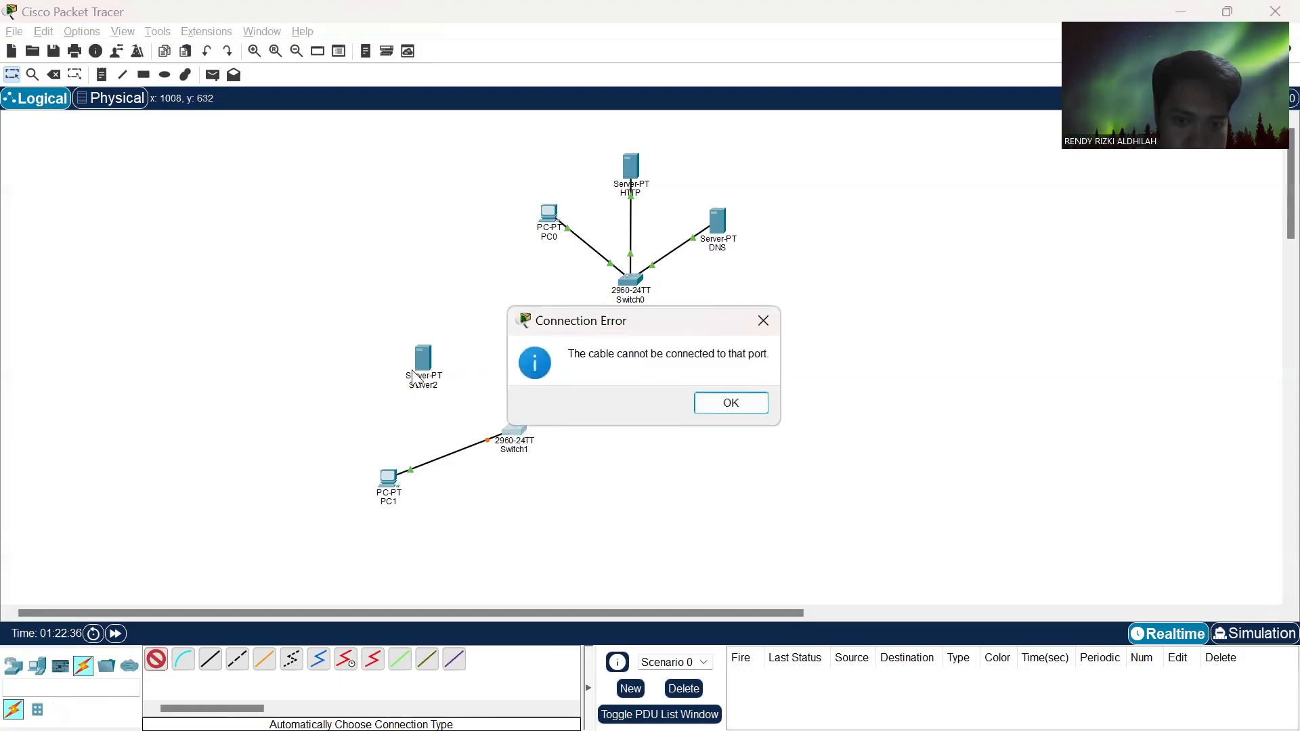
{"action": "left_click", "coordinate": [732, 402]}
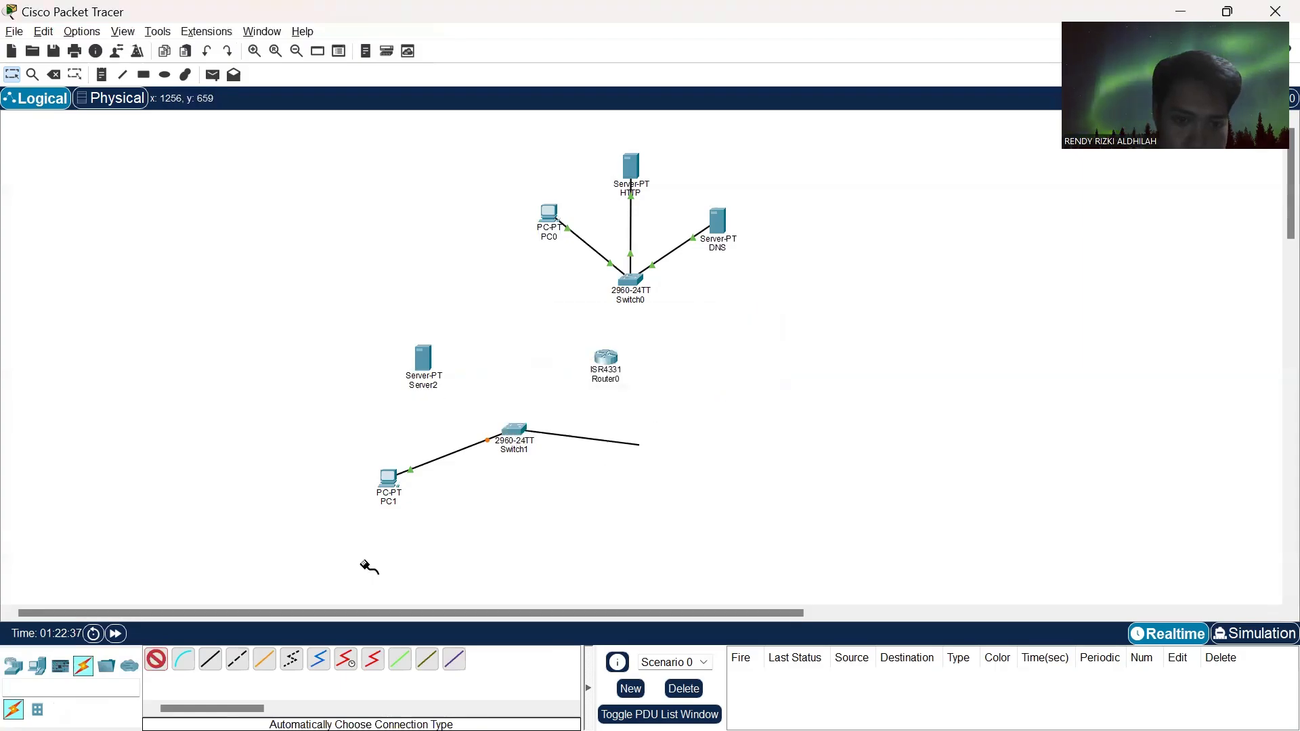
{"action": "left_click", "coordinate": [423, 365]}
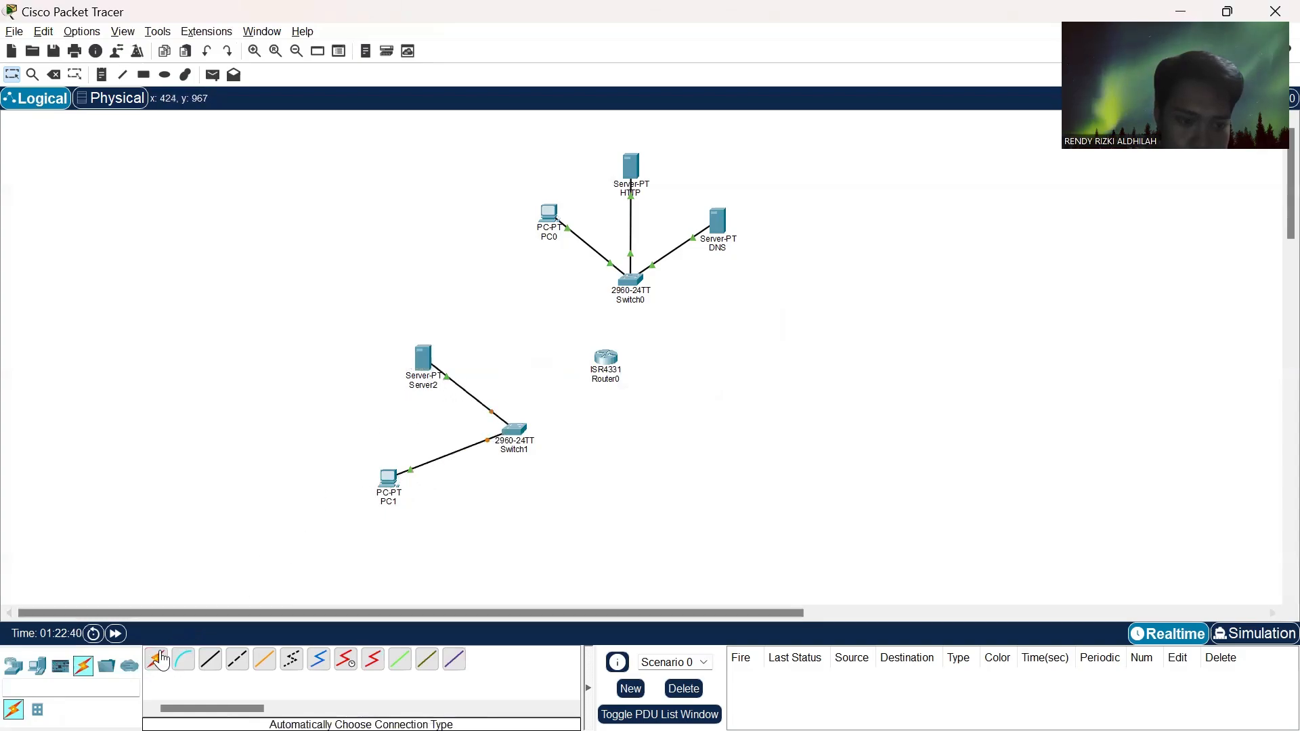
- Connect Router0 to Switch1 and to Switch0 with automatically chosen cables, dismissing the connection error along the way
{"action": "left_click", "coordinate": [605, 357]}
{"action": "left_click", "coordinate": [515, 428]}
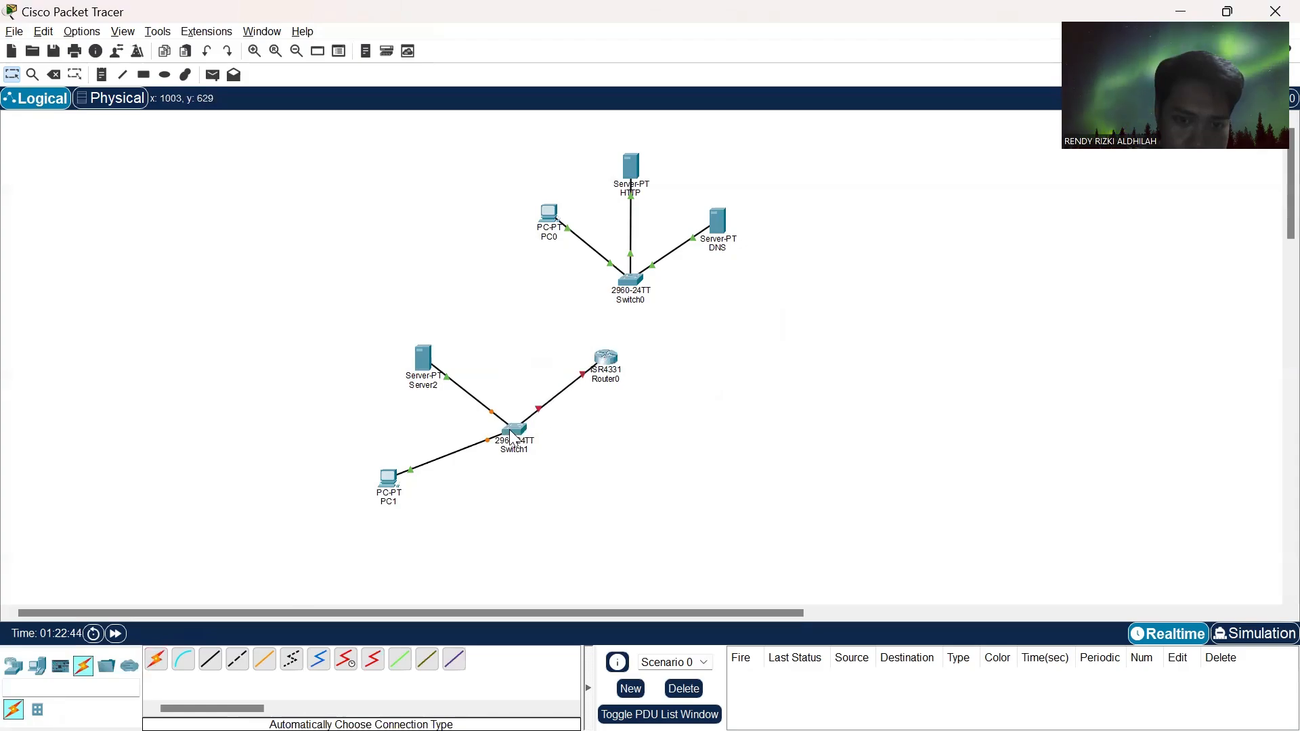
{"action": "left_click", "coordinate": [161, 663]}
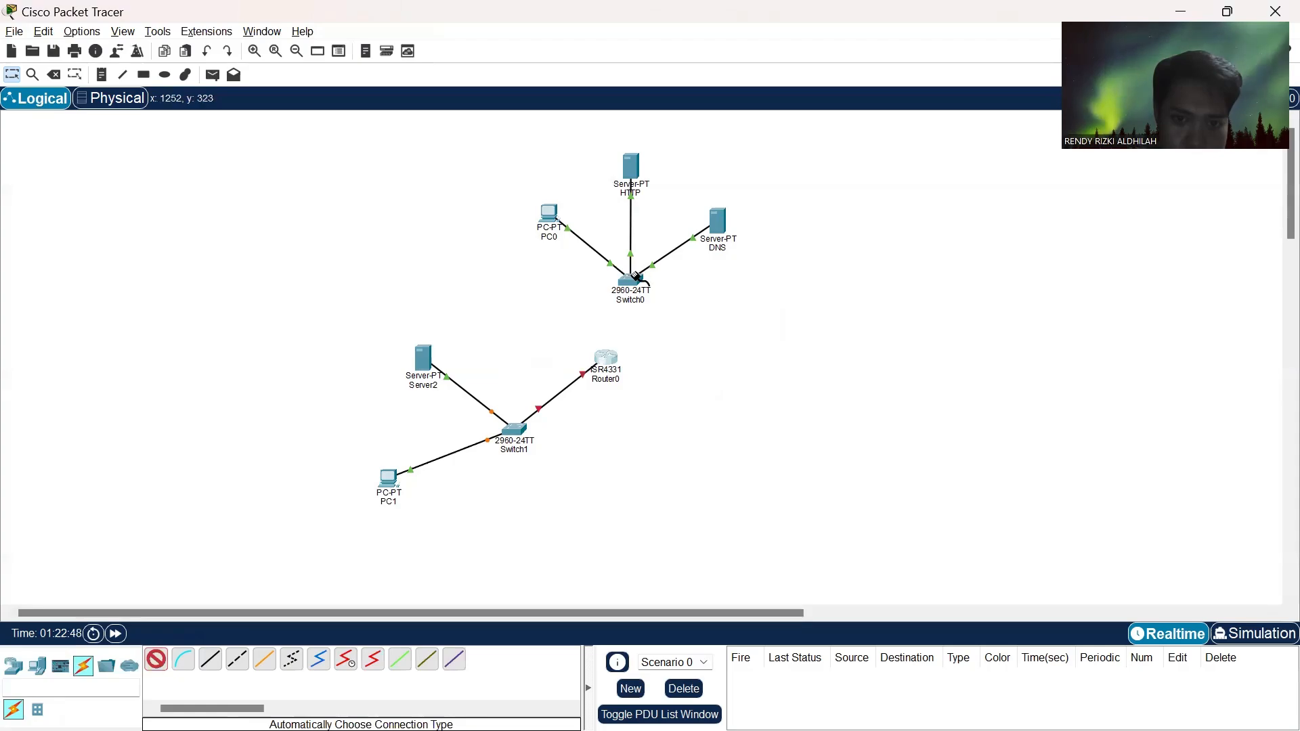
{"action": "left_click", "coordinate": [606, 362]}
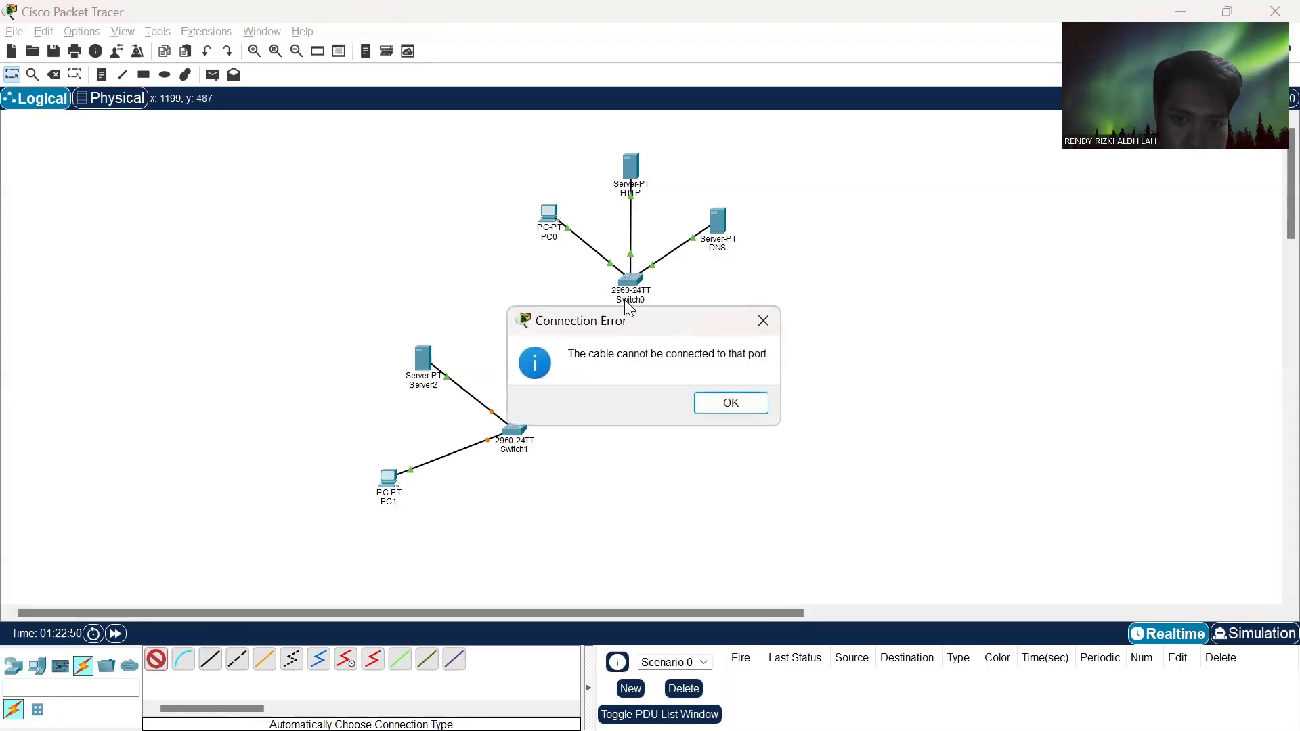
{"action": "left_click", "coordinate": [731, 403]}
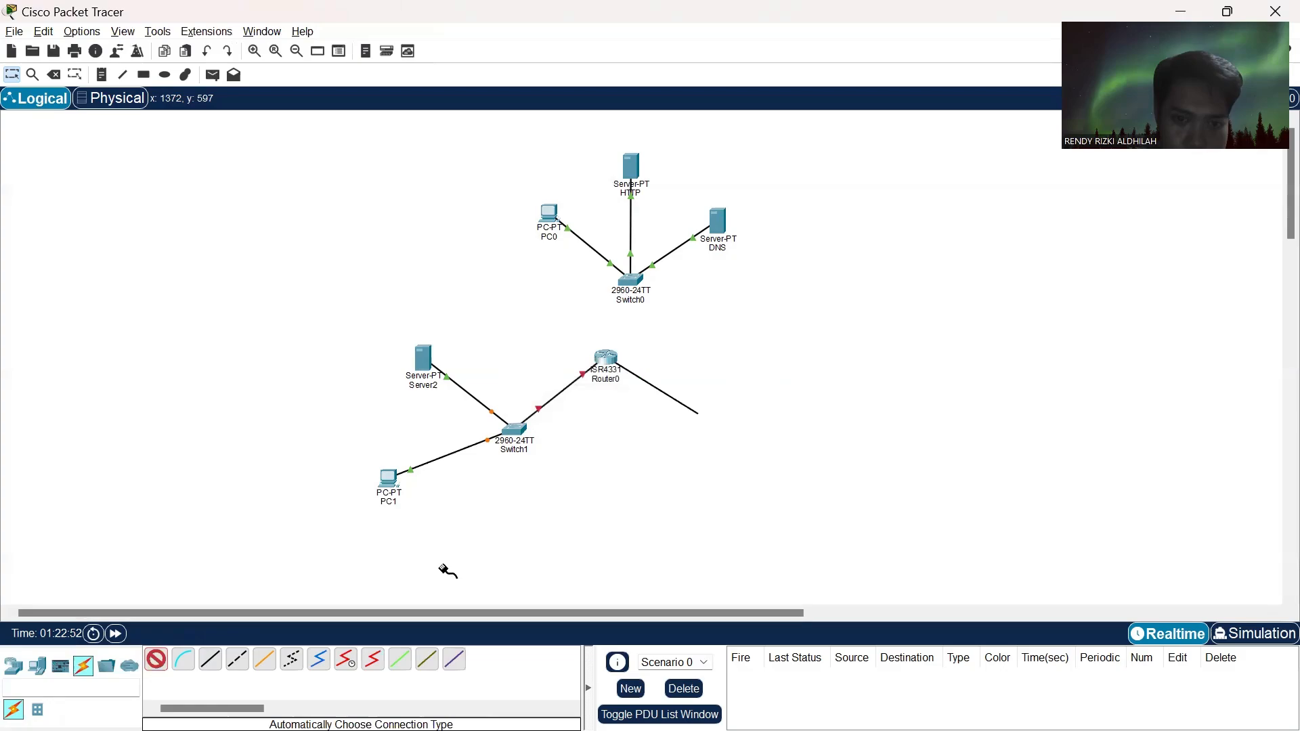
{"action": "left_click", "coordinate": [634, 278]}
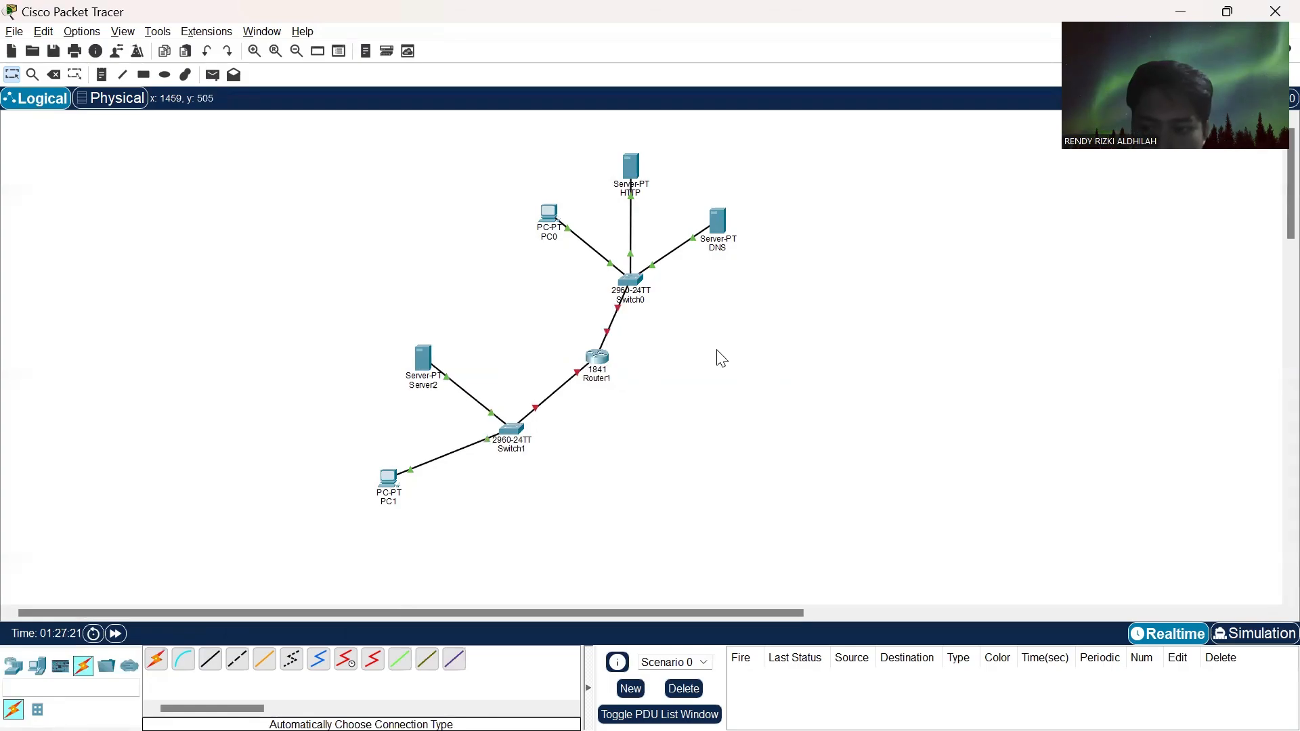
- Configure Router1's FastEthernet0/0 interface with IPv4 address 192.168.2.1 and subnet mask 255.255.255.0, and turn the port on
{"action": "left_click", "coordinate": [602, 354]}
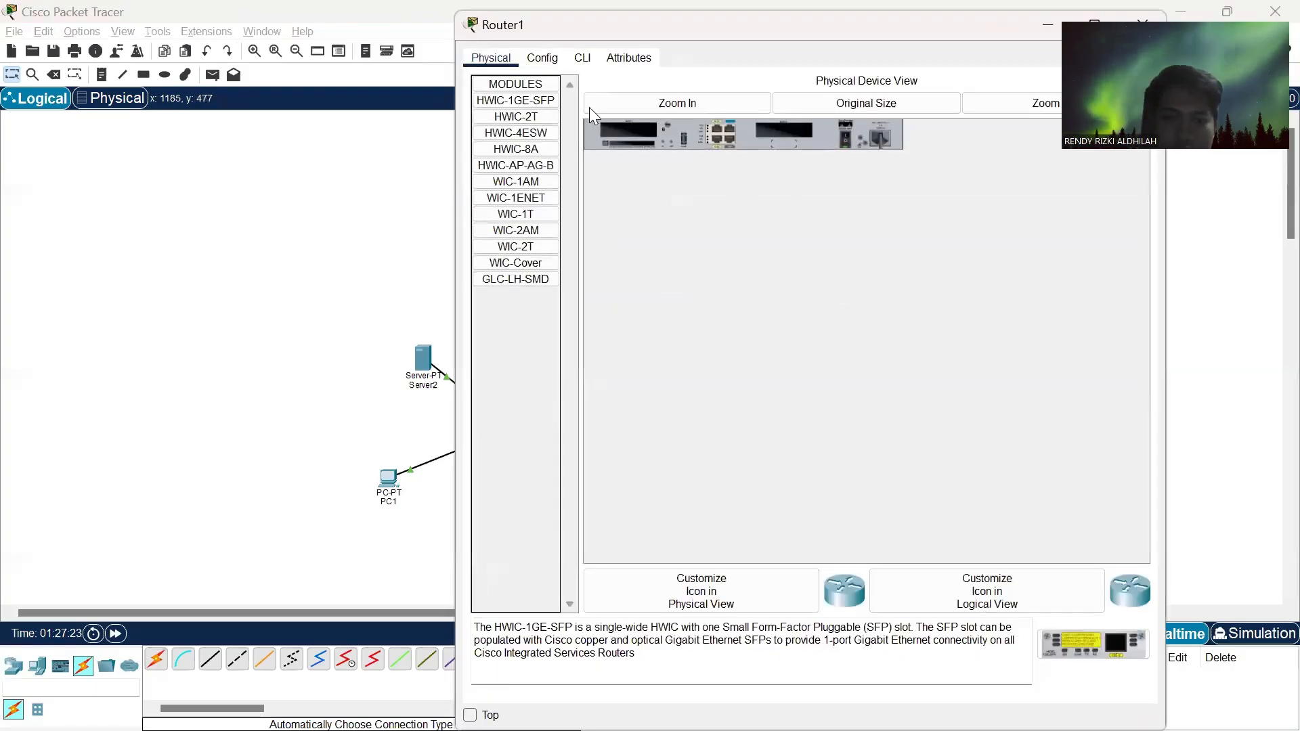
{"action": "left_click", "coordinate": [553, 60]}
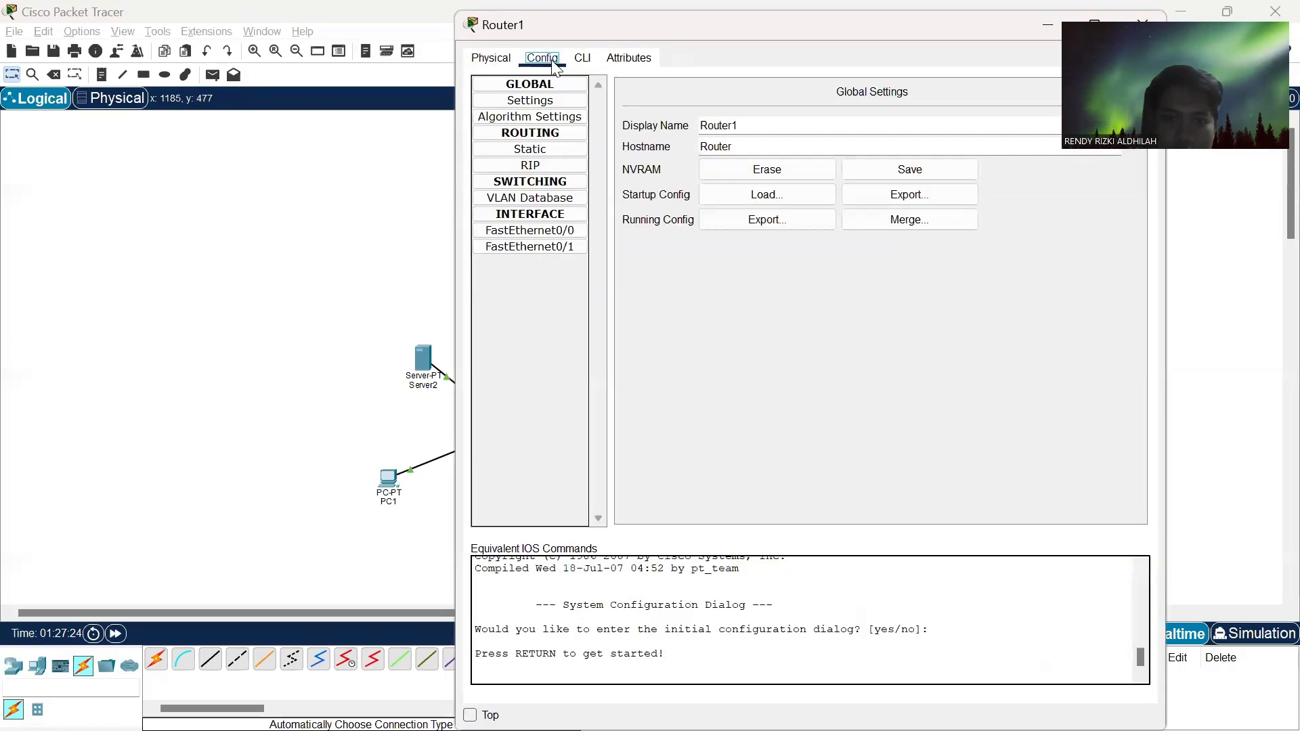
{"action": "left_click", "coordinate": [556, 230]}
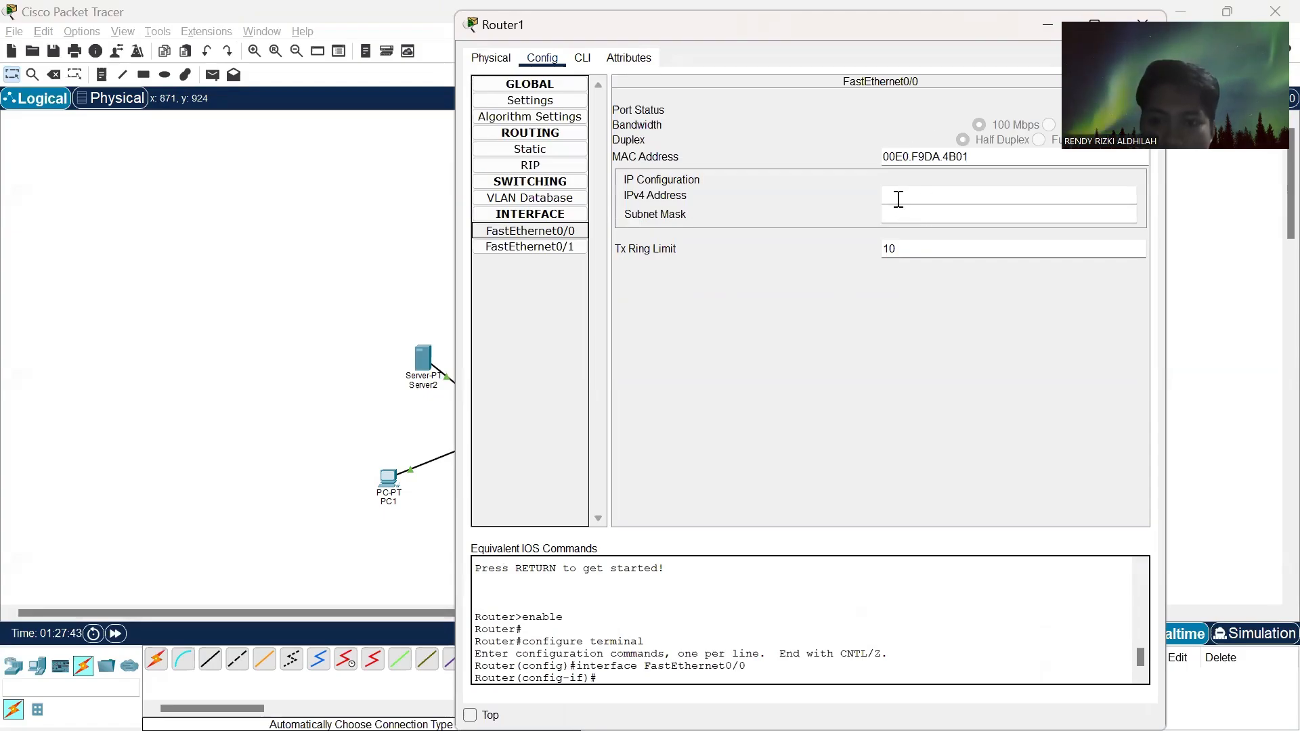
{"action": "left_click", "coordinate": [899, 199]}
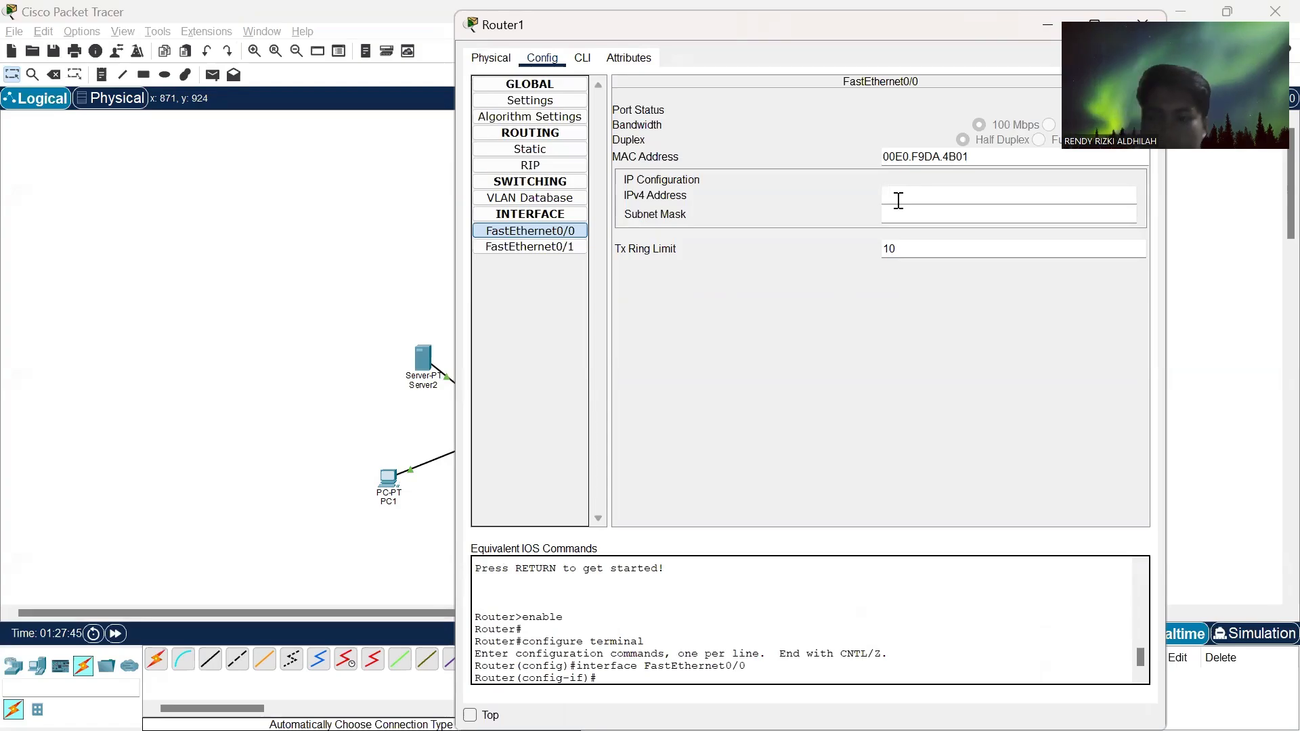
{"action": "type", "text": "1"}
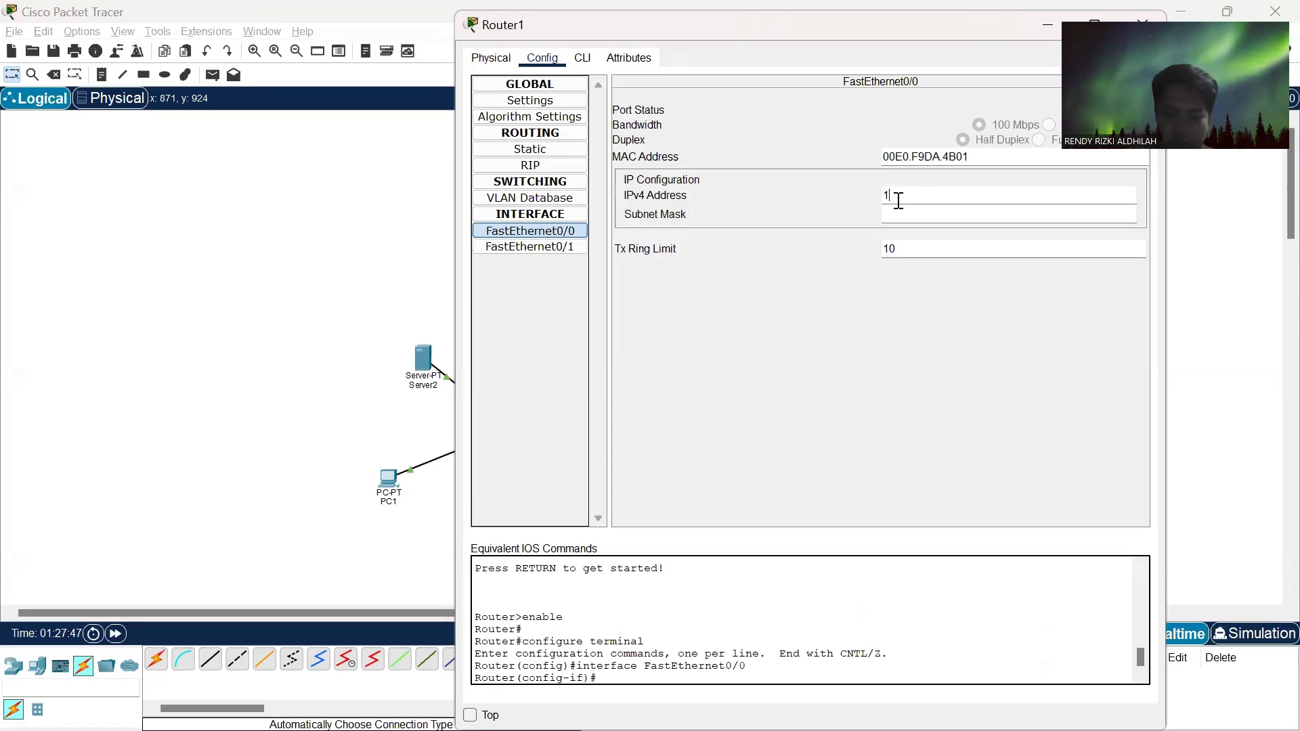
{"action": "type", "text": "92.1"}
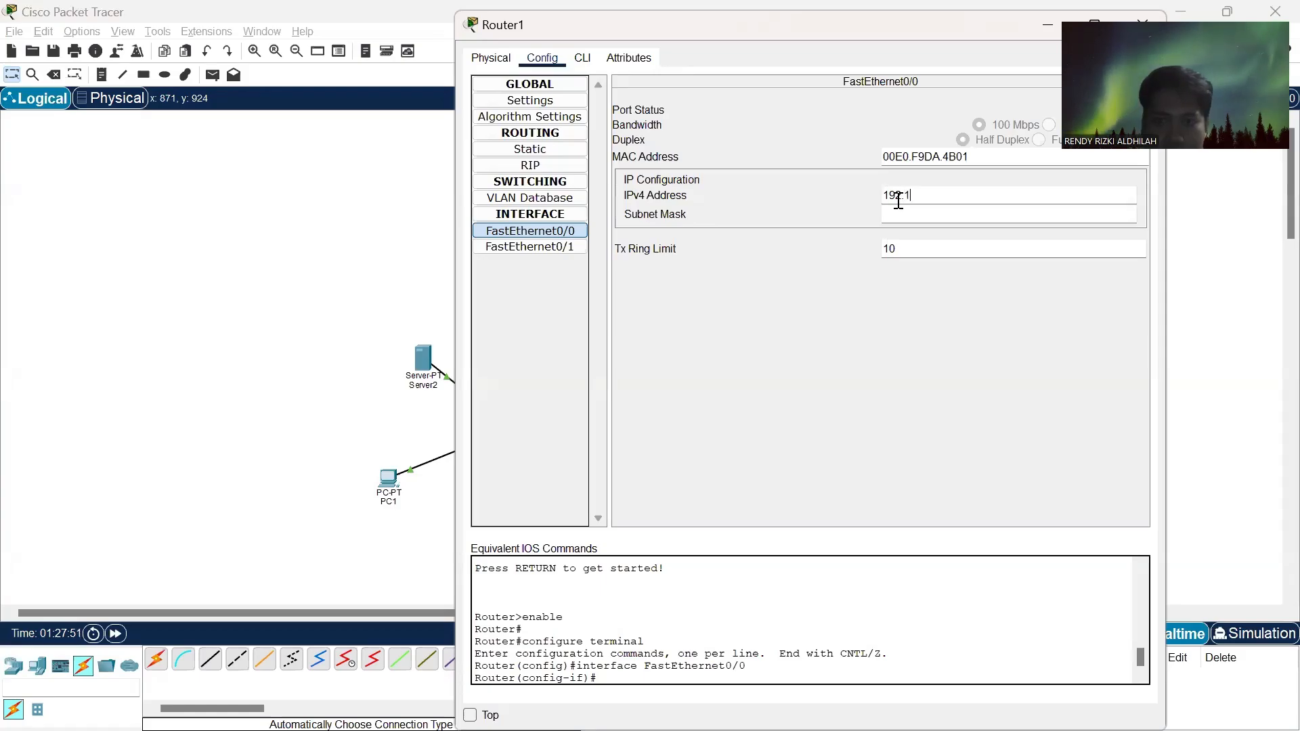
{"action": "type", "text": "68"}
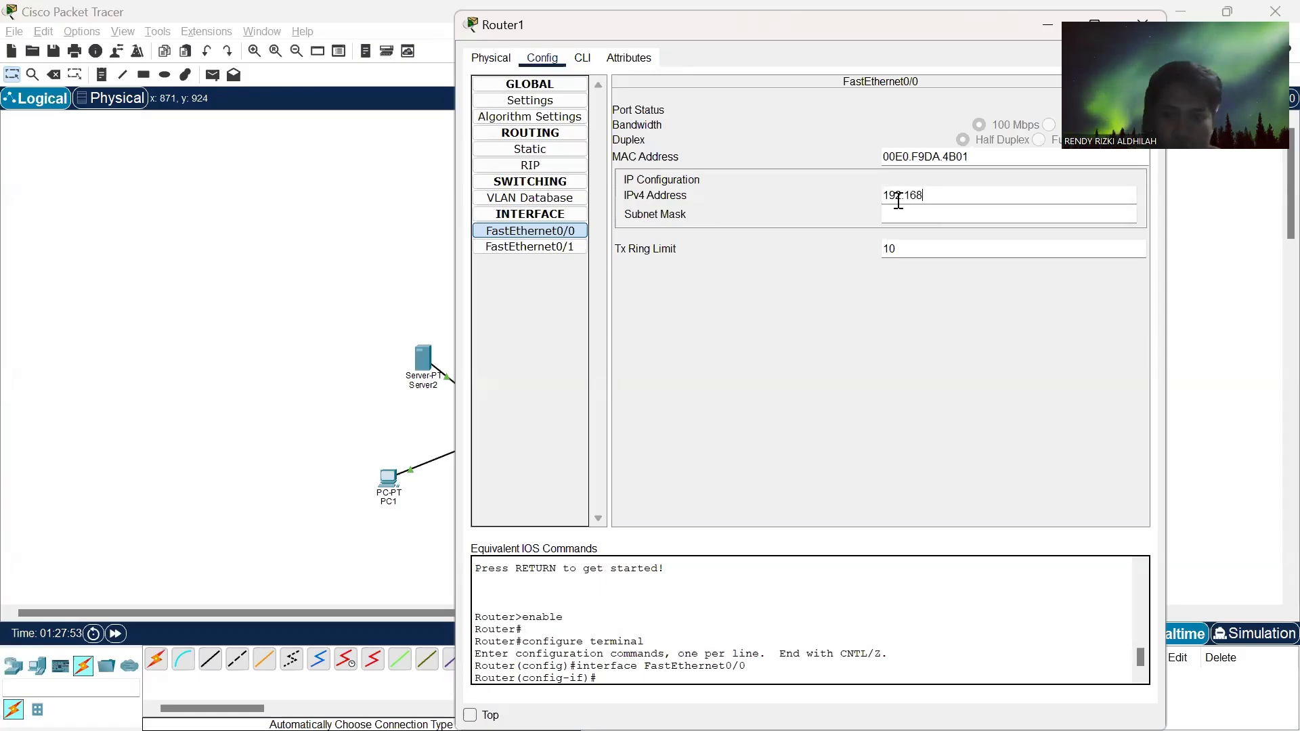
{"action": "type", "text": ".1"}
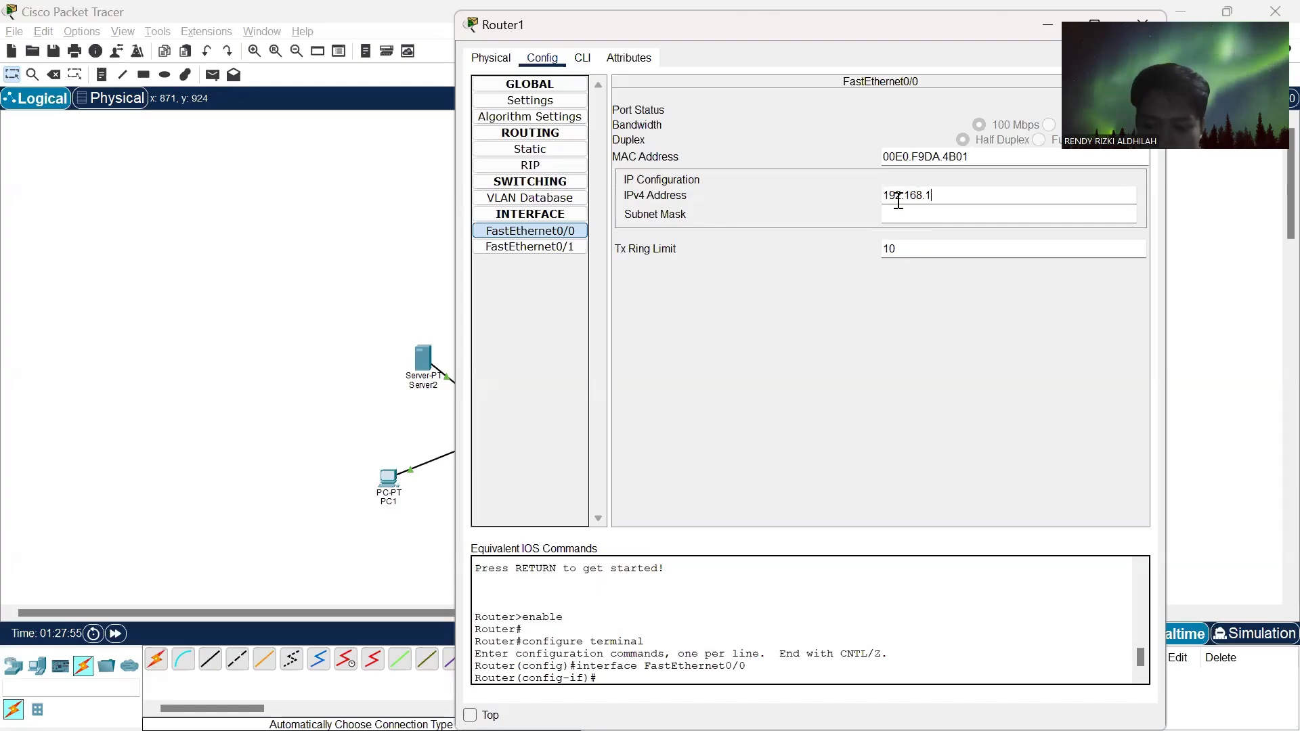
{"action": "key", "text": "BackSpace"}
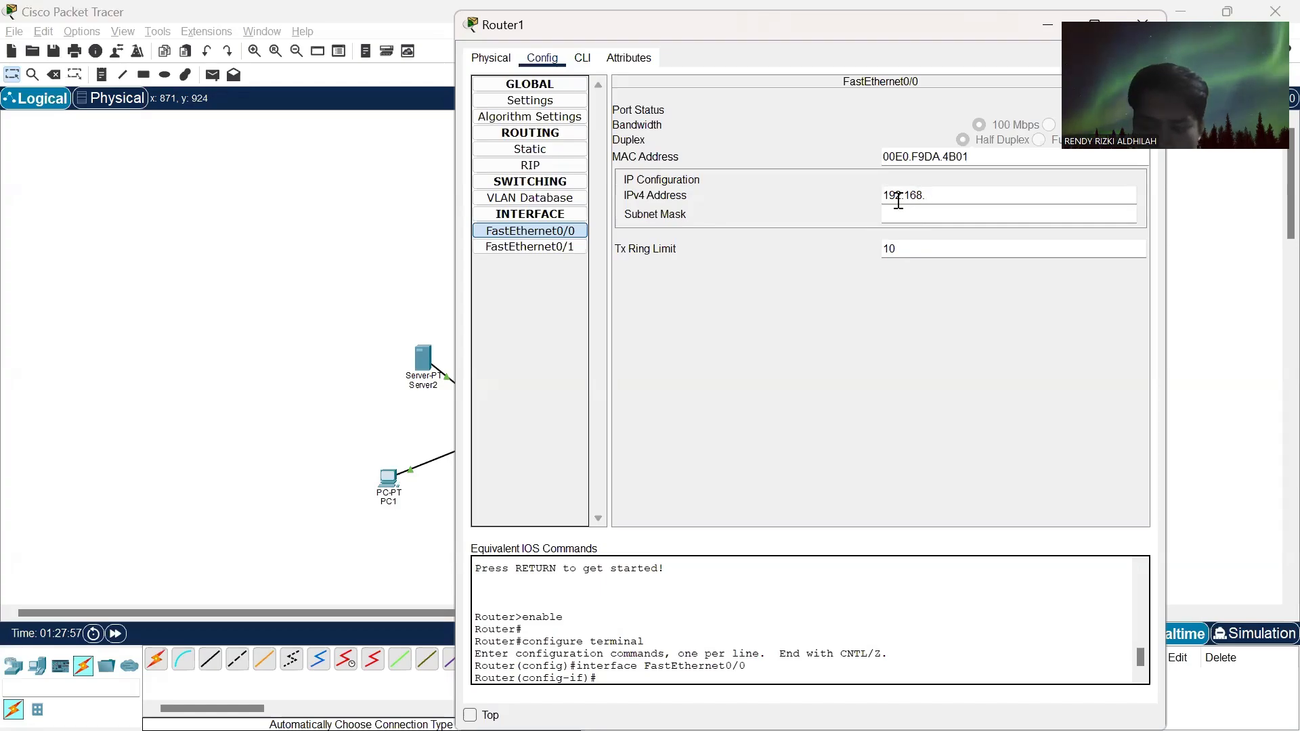
{"action": "type", "text": "2.1"}
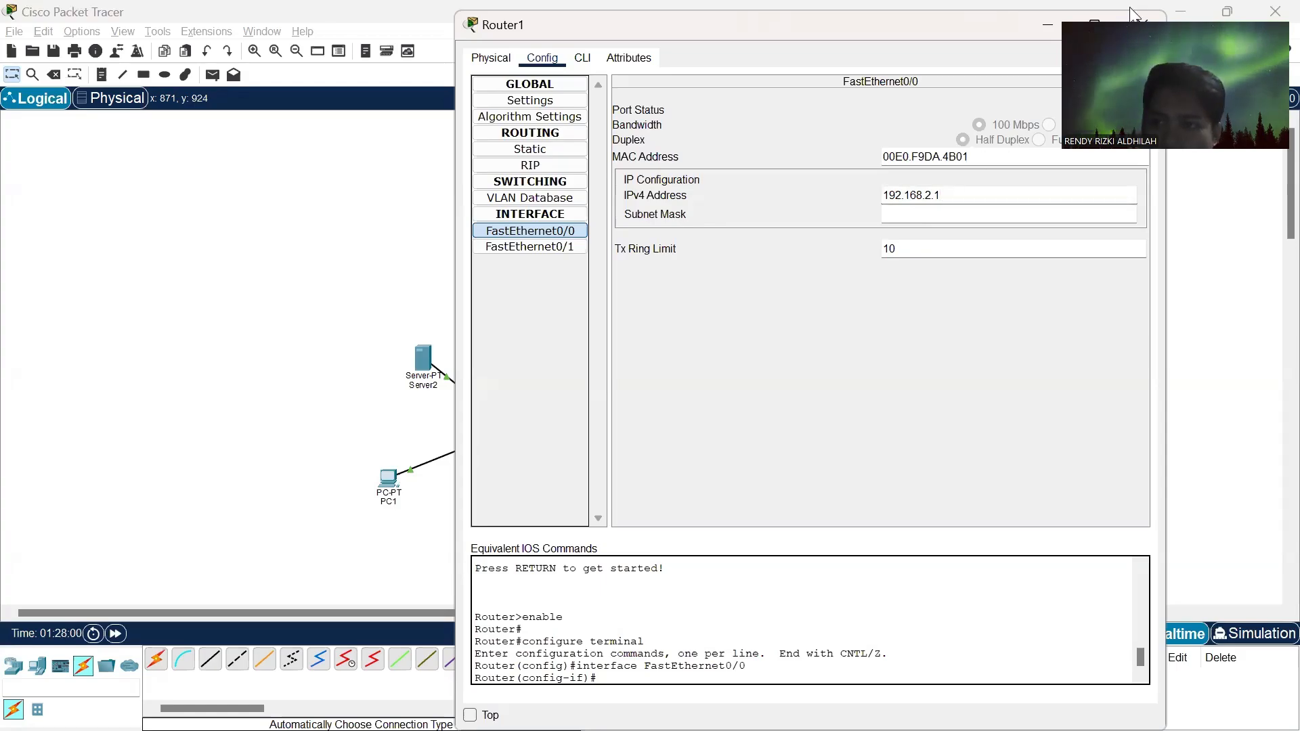
{"action": "left_click_drag", "start_coordinate": [1135, 15], "coordinate": [1146, 4]}
{"action": "left_click", "coordinate": [942, 196]}
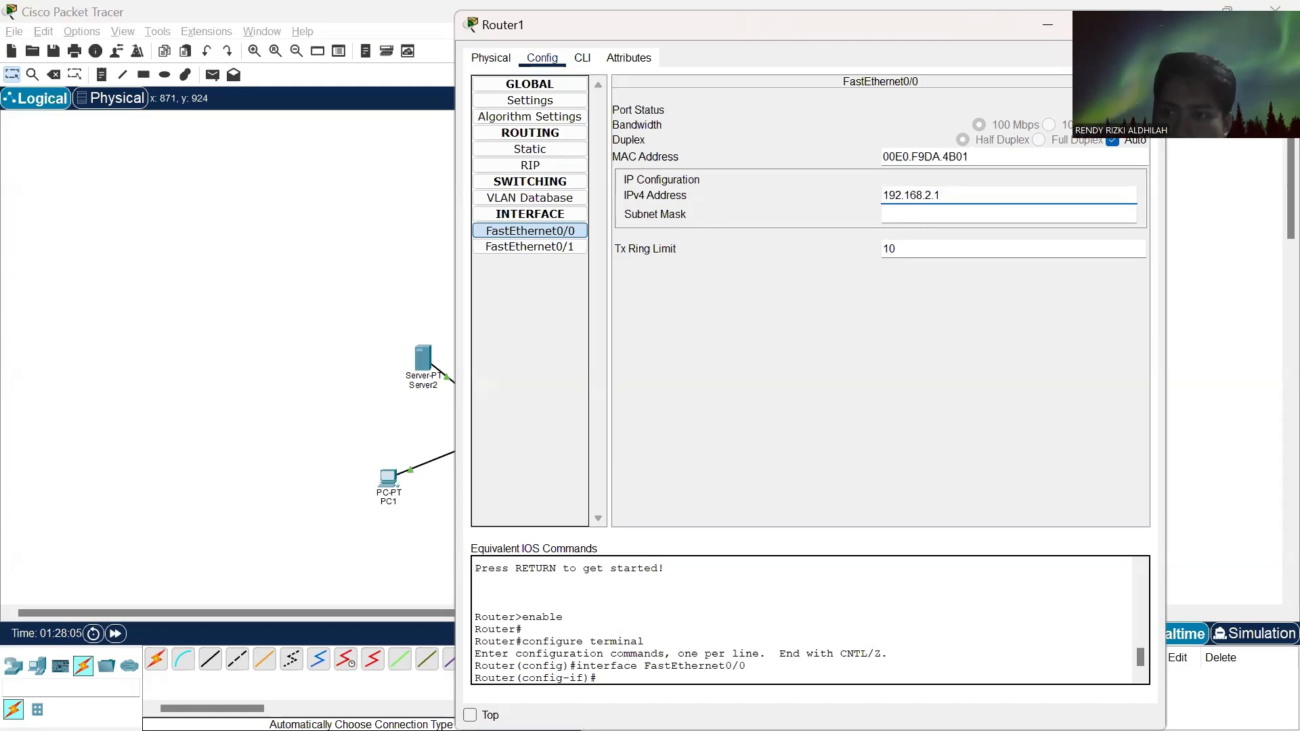
{"action": "left_click", "coordinate": [1122, 109]}
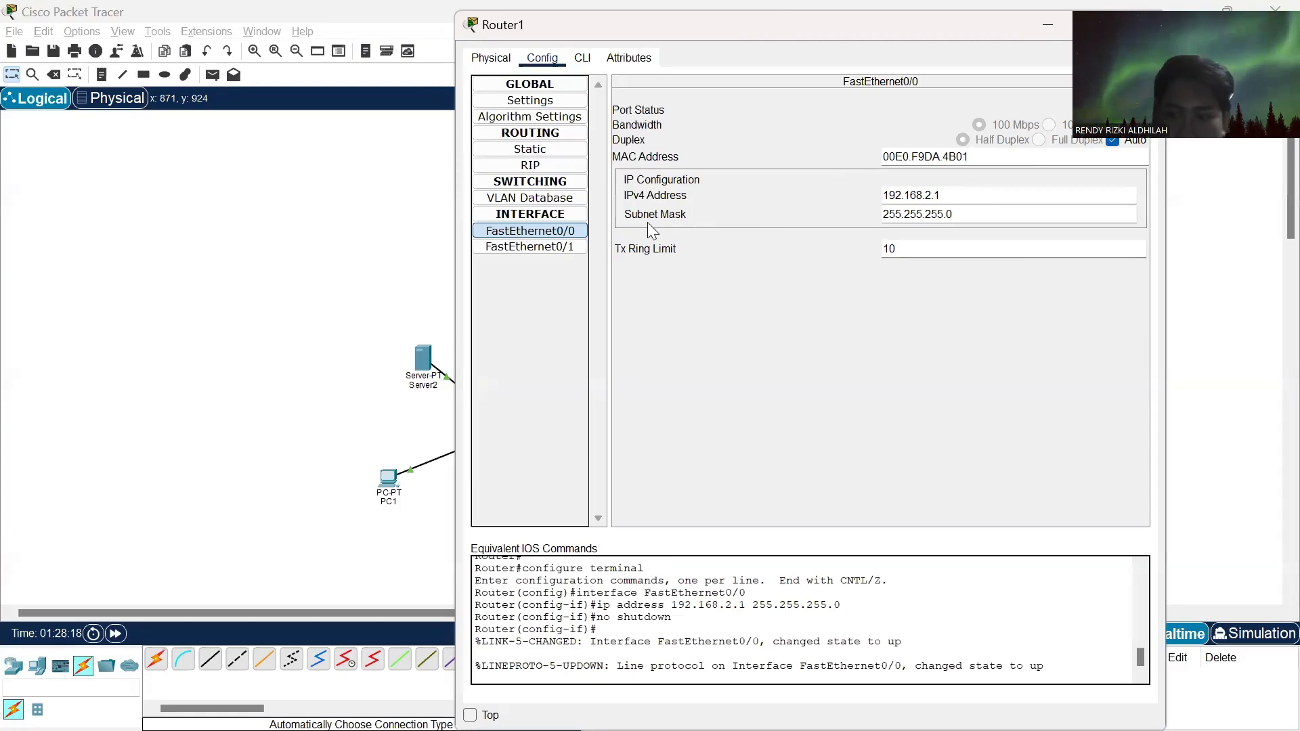
- Configure Router1's FastEthernet0/1 interface with IPv4 address 192.168.1.99 and subnet mask 255.255.255.0, and turn the port on
{"action": "left_click", "coordinate": [553, 248]}
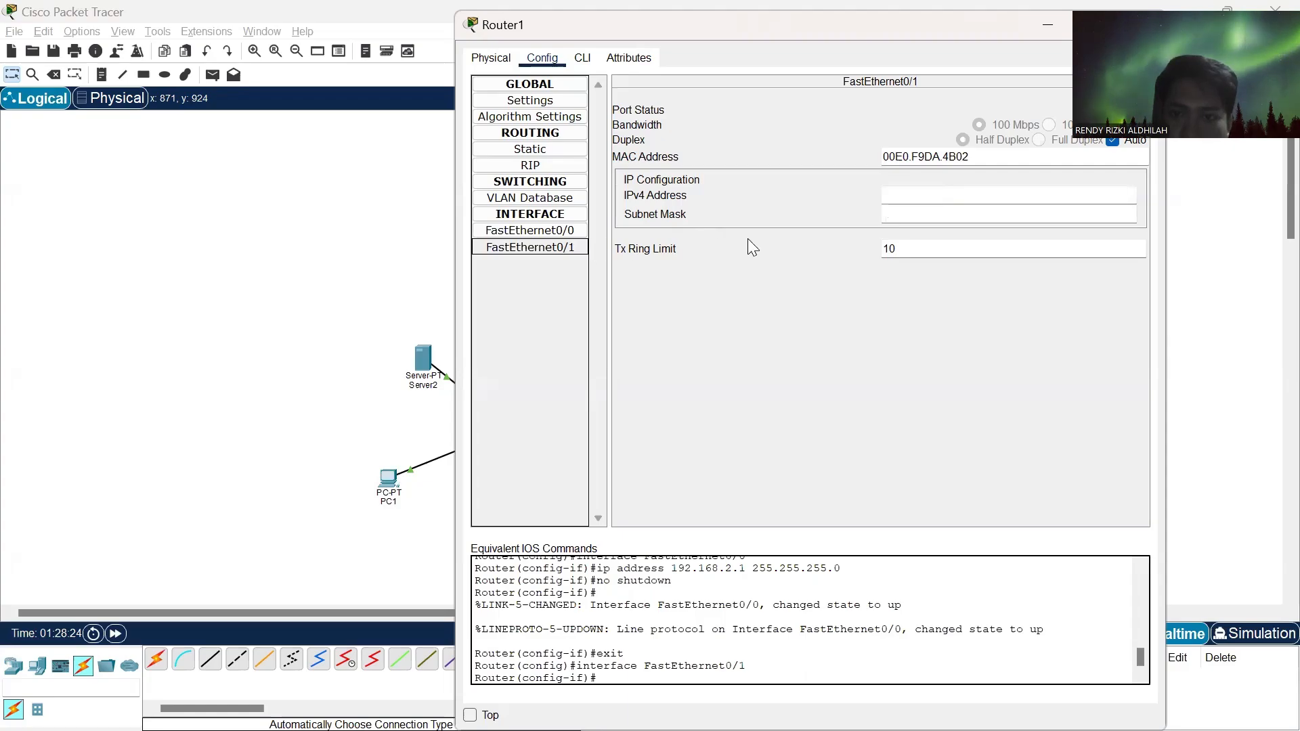
{"action": "left_click", "coordinate": [893, 193]}
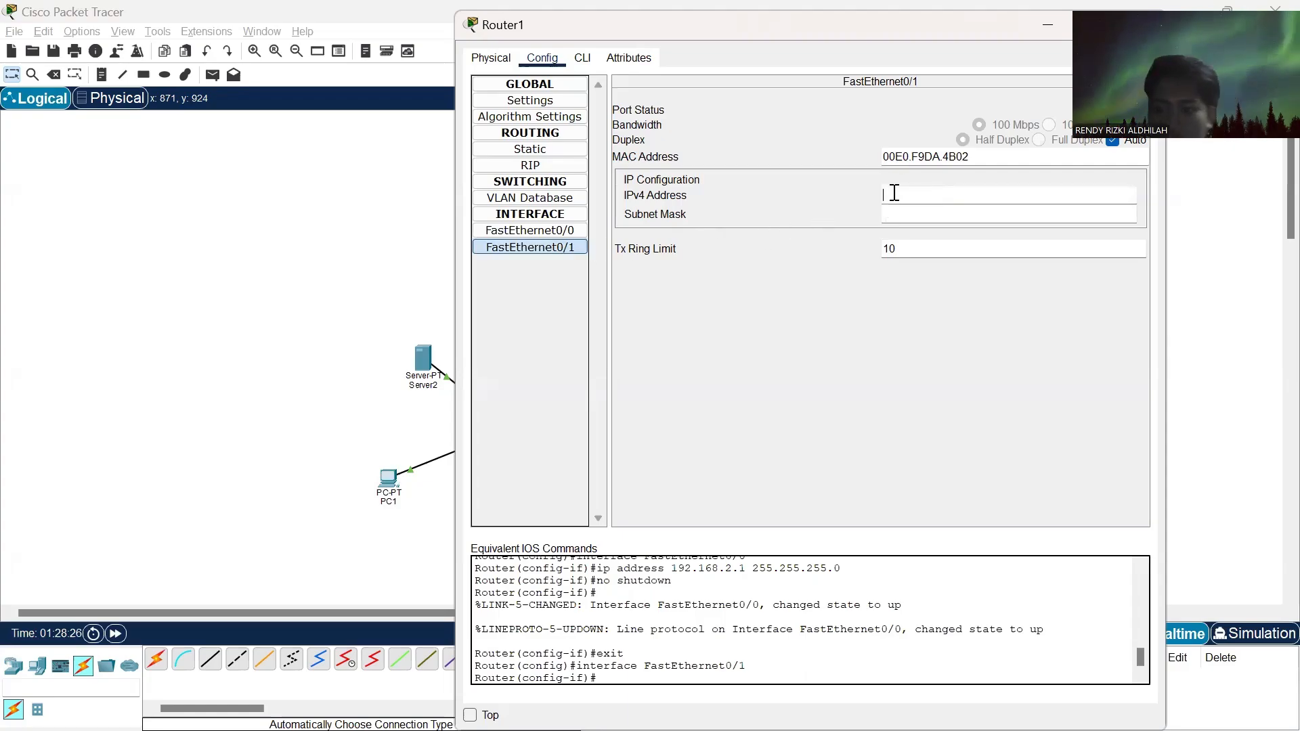
{"action": "type", "text": "192."}
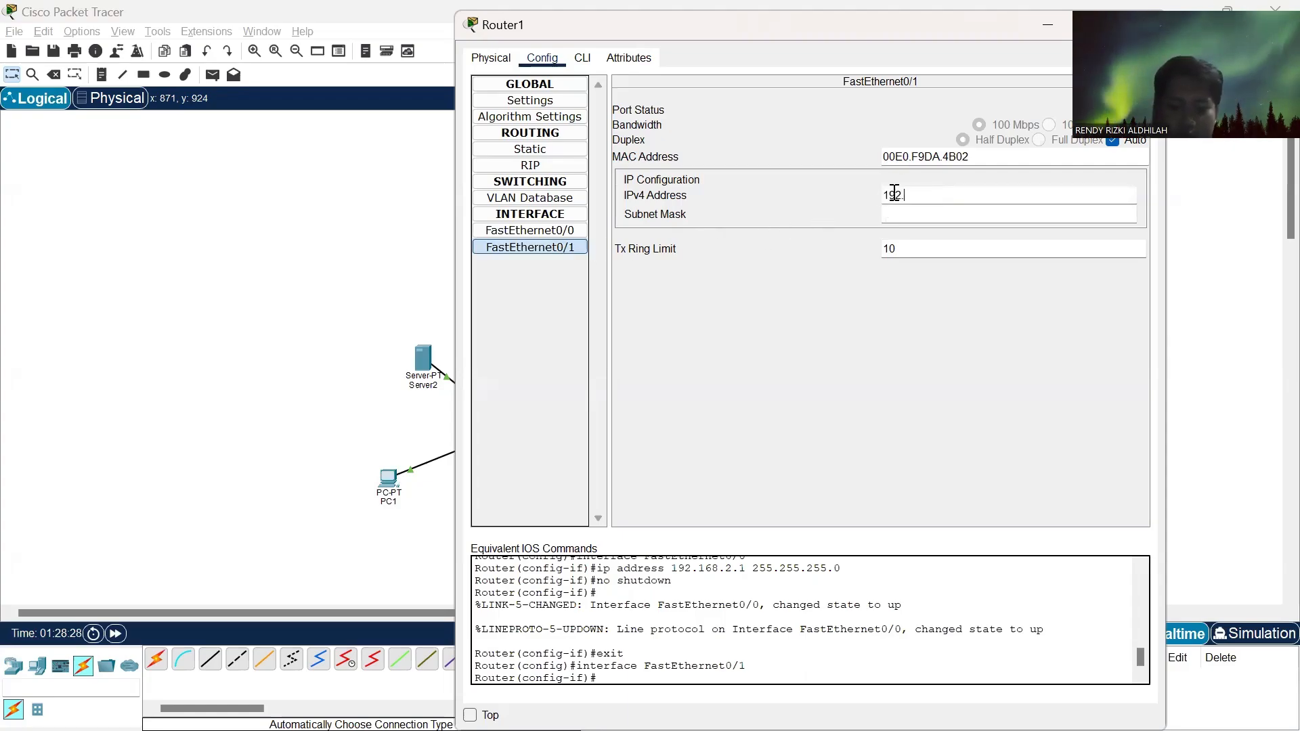
{"action": "type", "text": "168"}
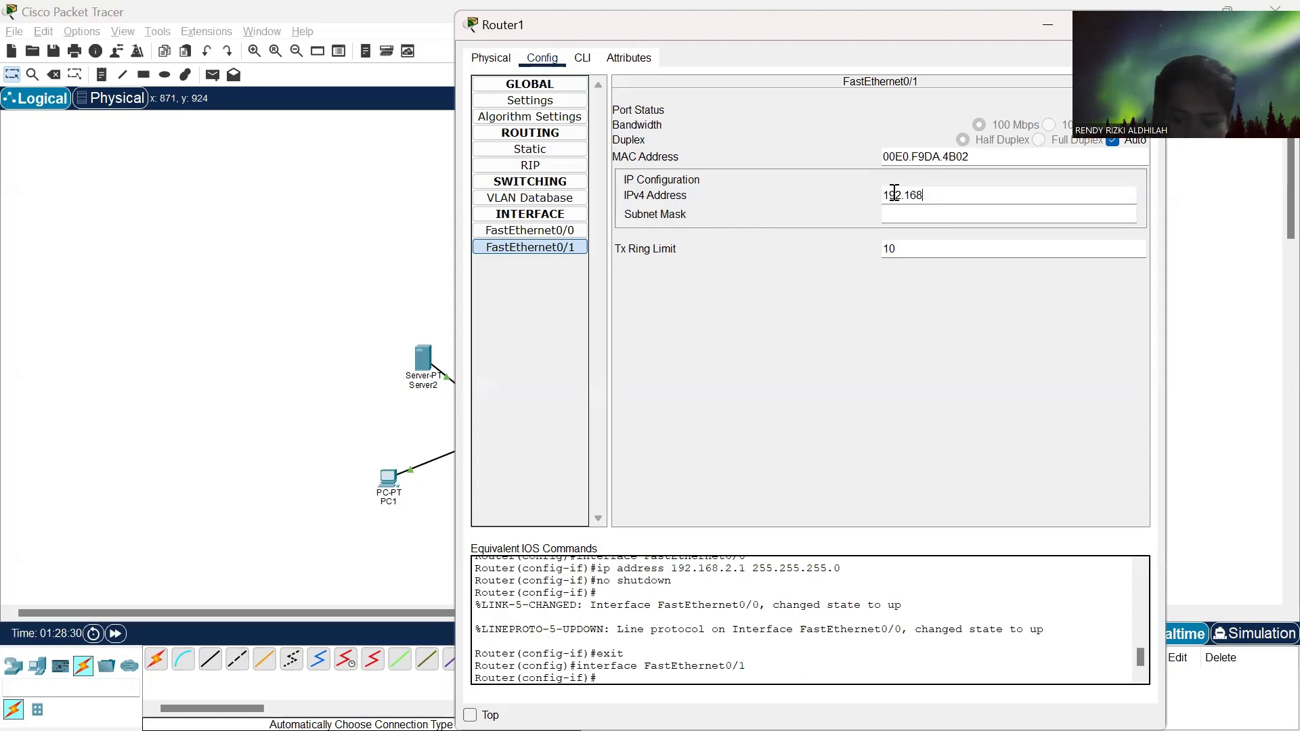
{"action": "type", "text": ".1.99"}
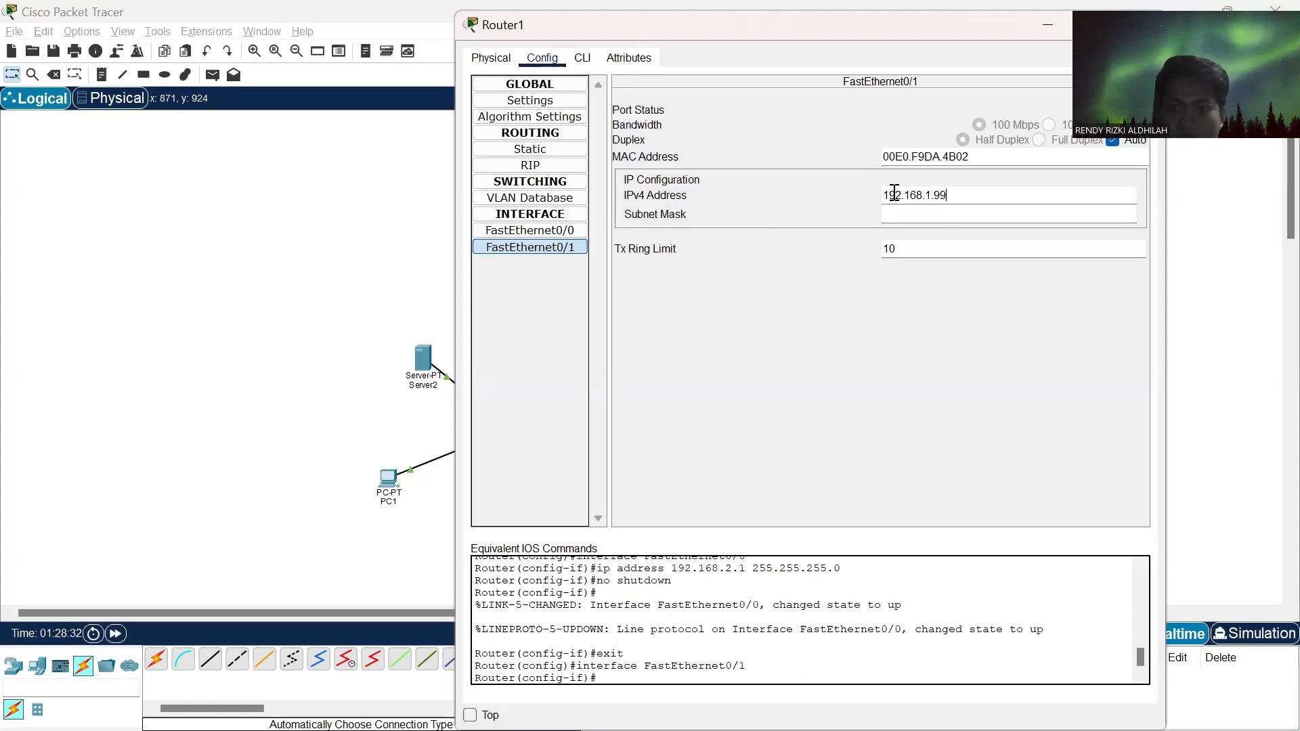
{"action": "left_click", "coordinate": [895, 216]}
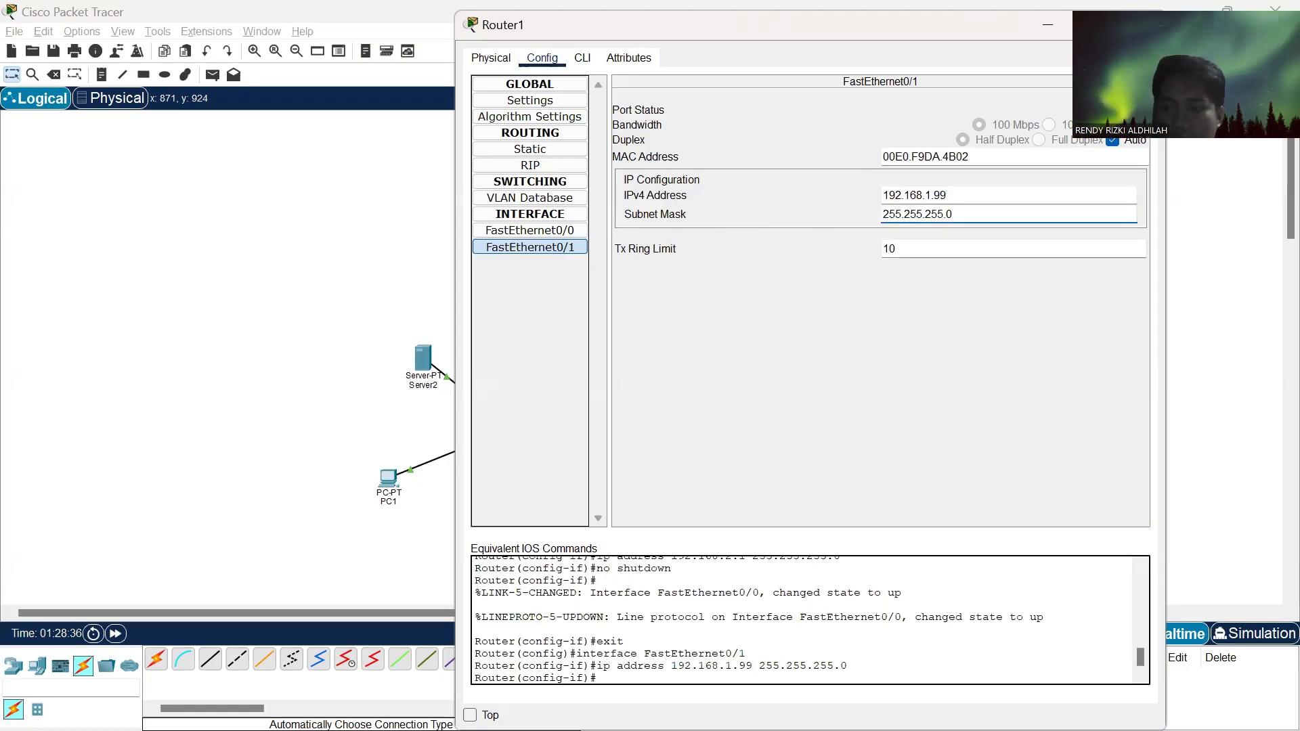
{"action": "left_click", "coordinate": [1126, 109]}
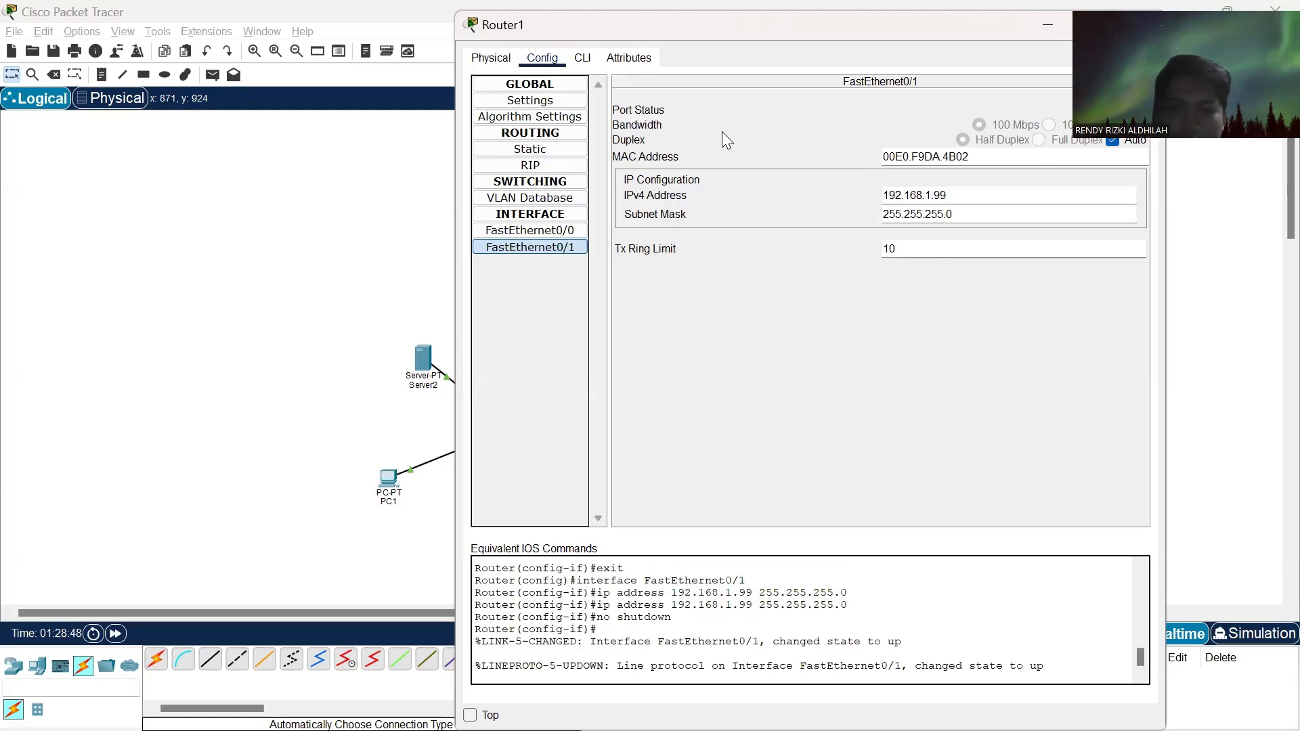
- Add a static route on Router1 for network 192.168.1.0, mask 255.255.255.0, with next hop 192.168.2.0, and close its configuration window
{"action": "left_click", "coordinate": [528, 152]}
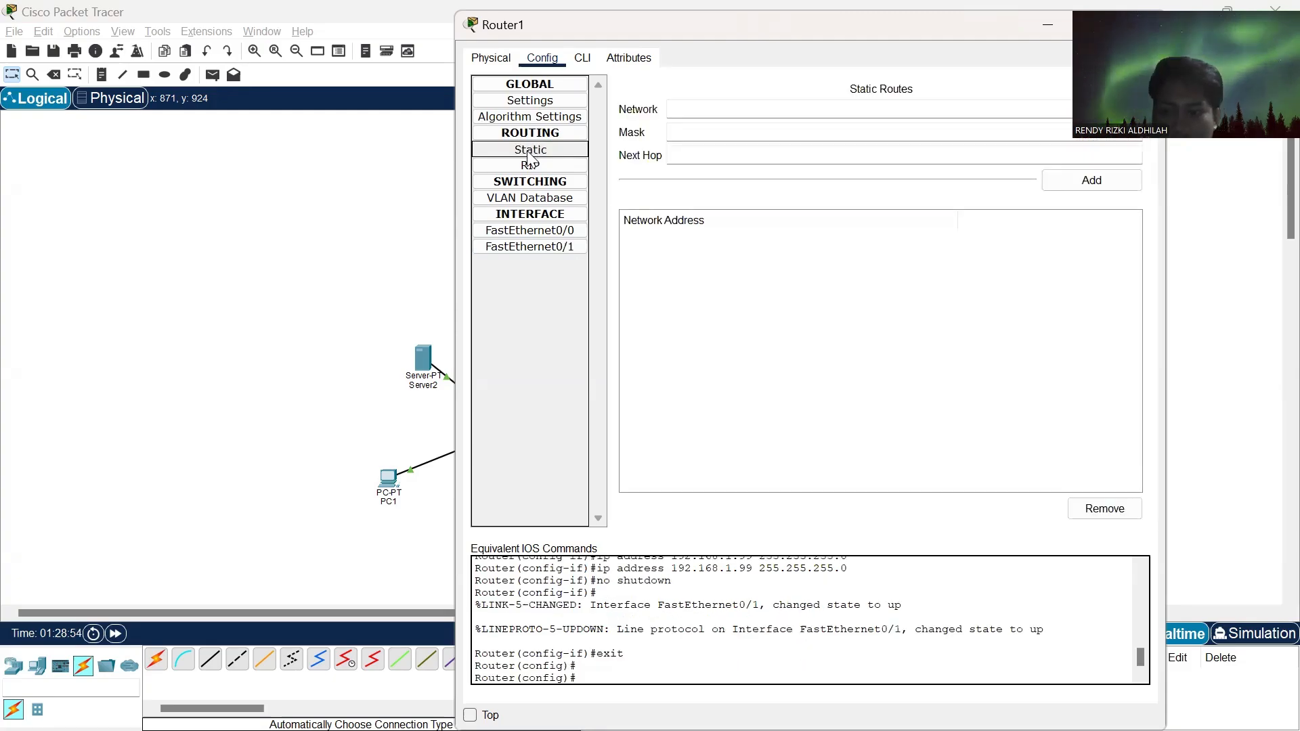
{"action": "left_click", "coordinate": [686, 112]}
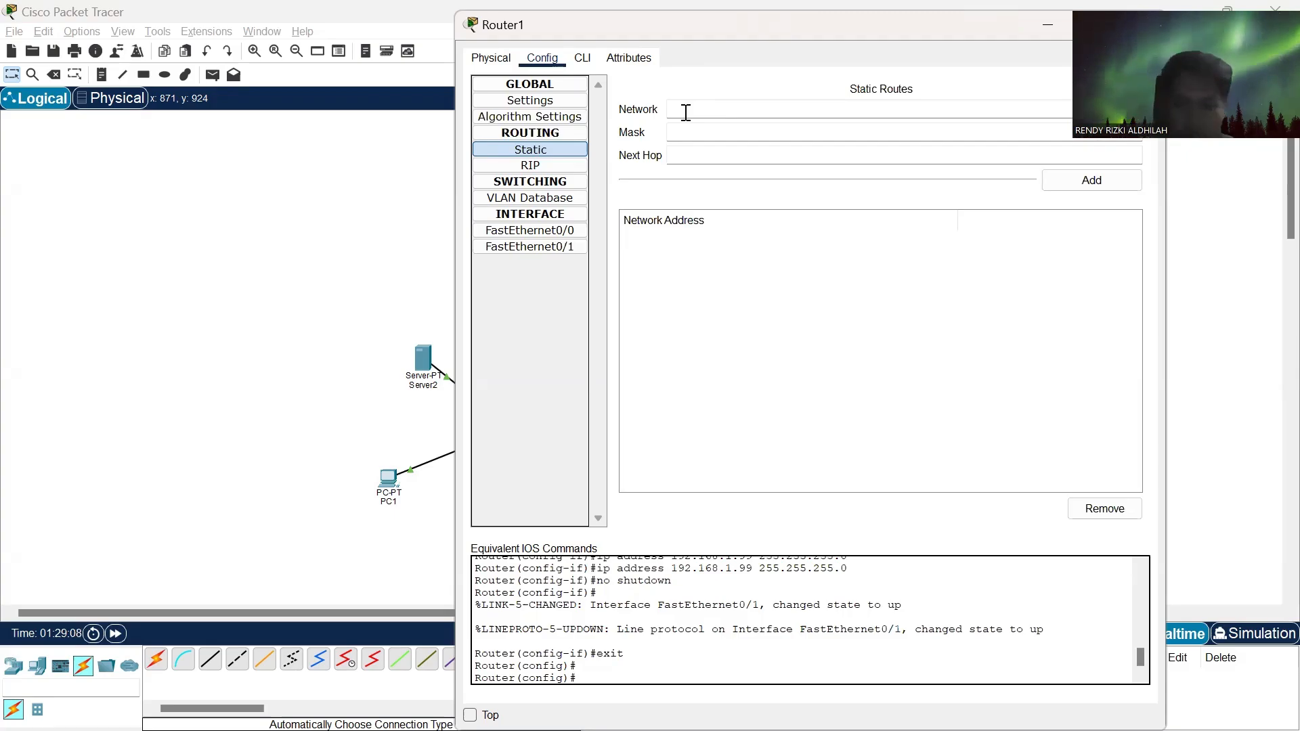
{"action": "type", "text": "92"}
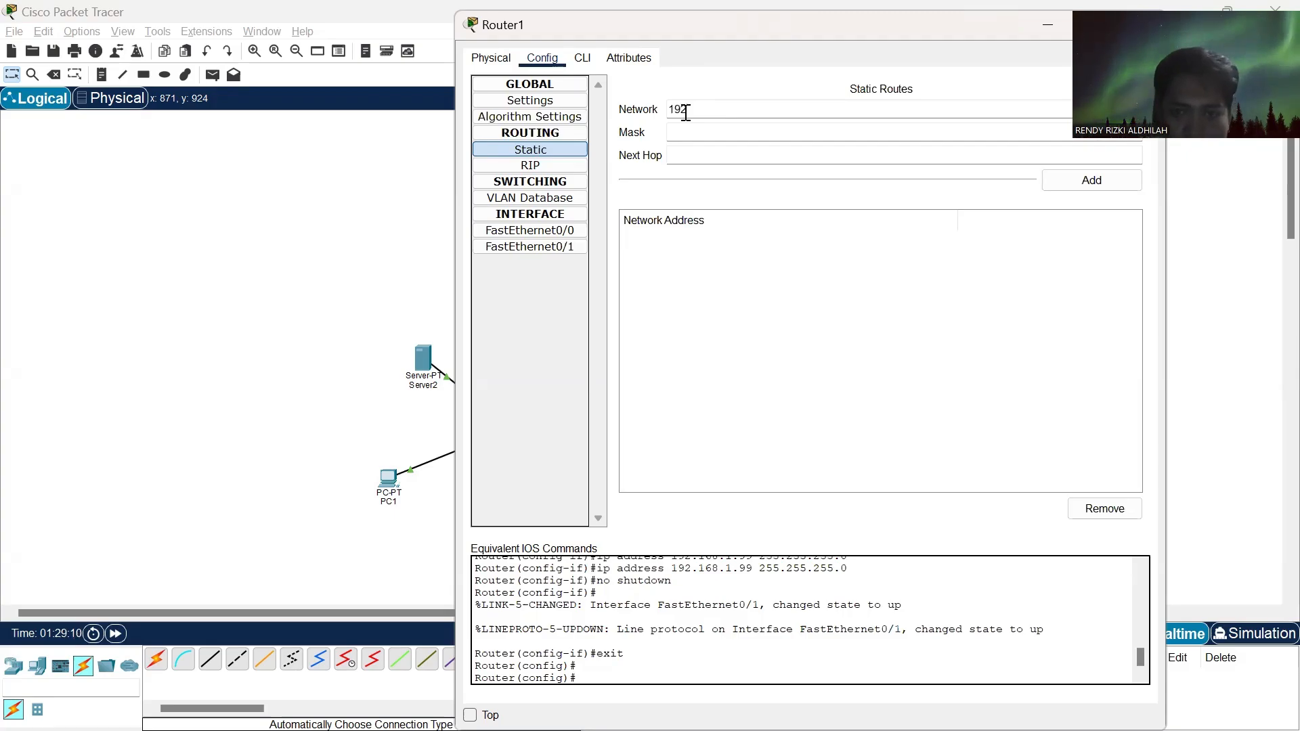
{"action": "type", "text": ".1"}
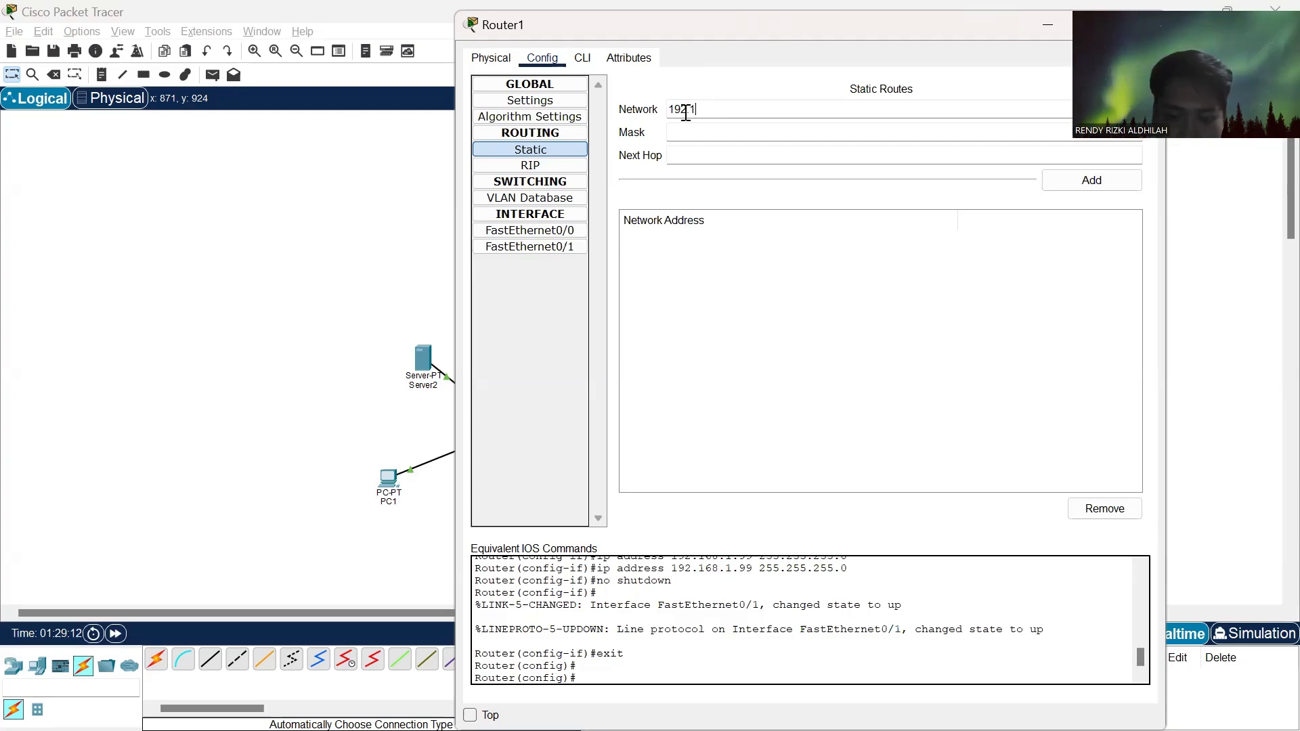
{"action": "type", "text": "68.1."}
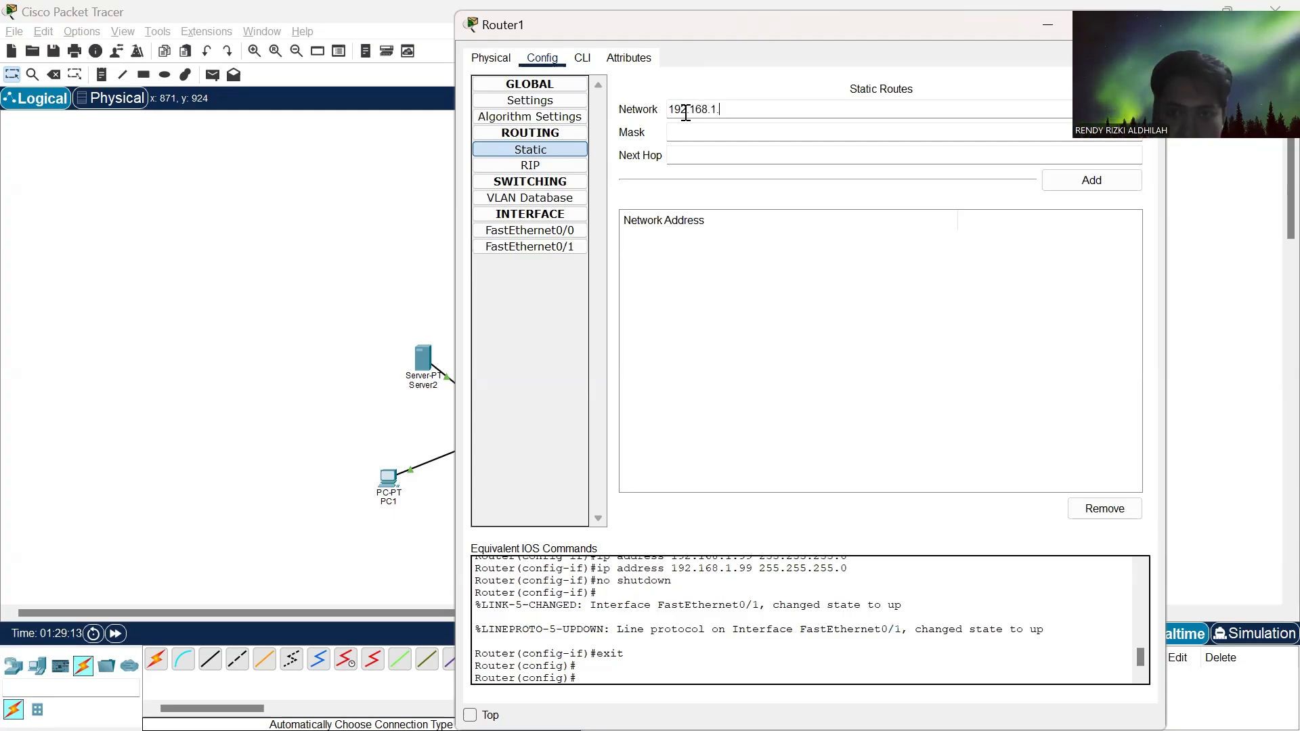
{"action": "type", "text": "0"}
{"action": "left_click", "coordinate": [693, 132]}
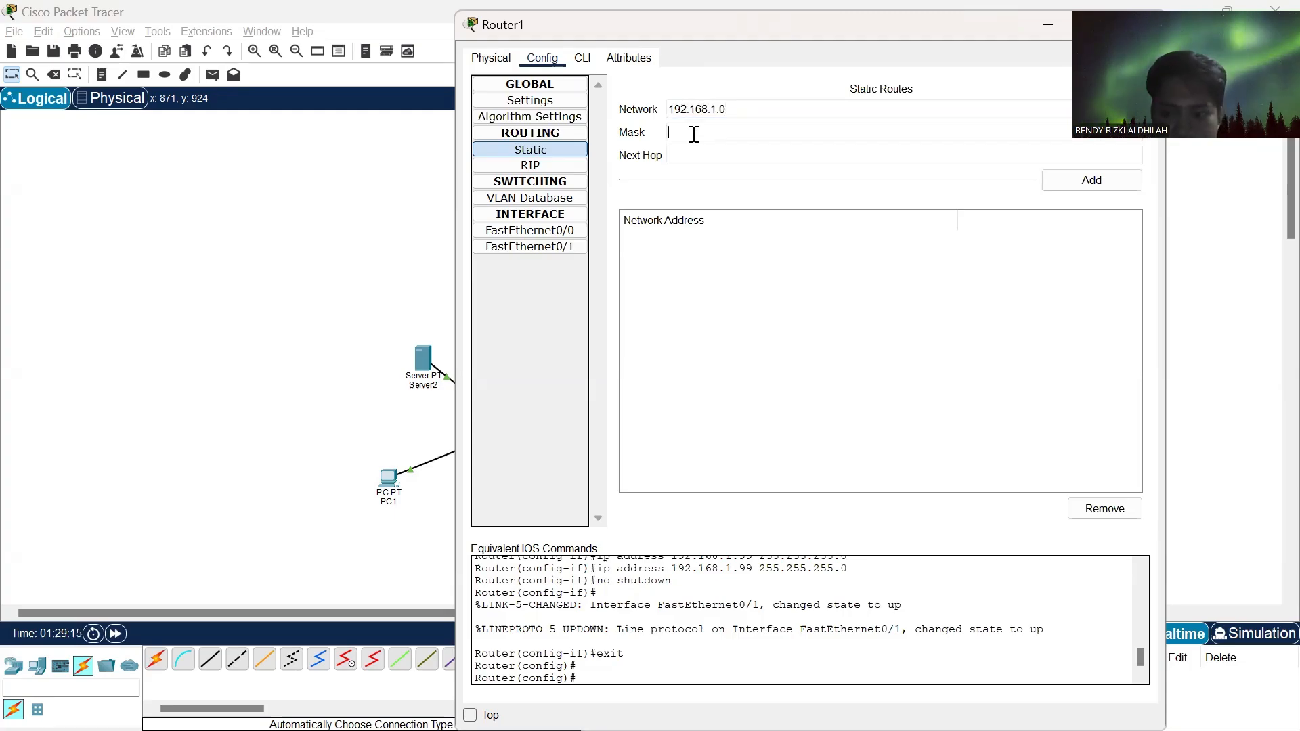
{"action": "type", "text": "255"}
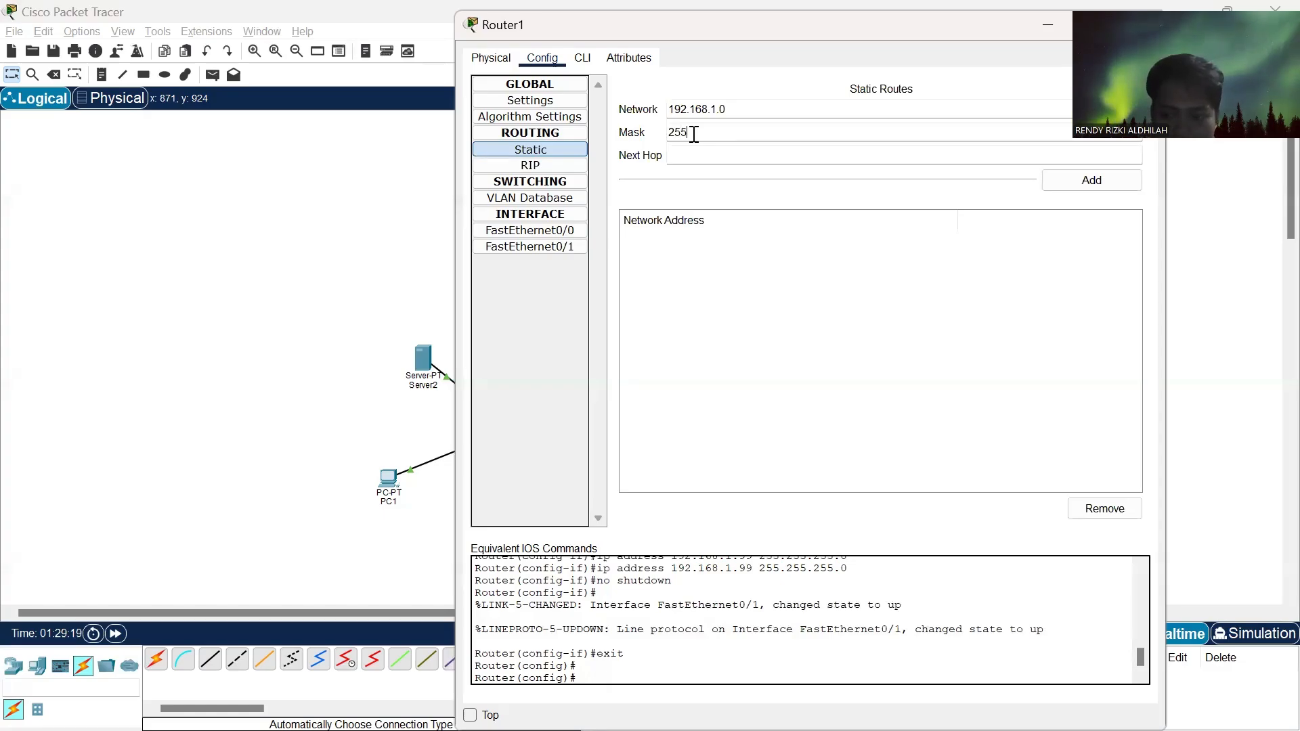
{"action": "type", "text": ".2"}
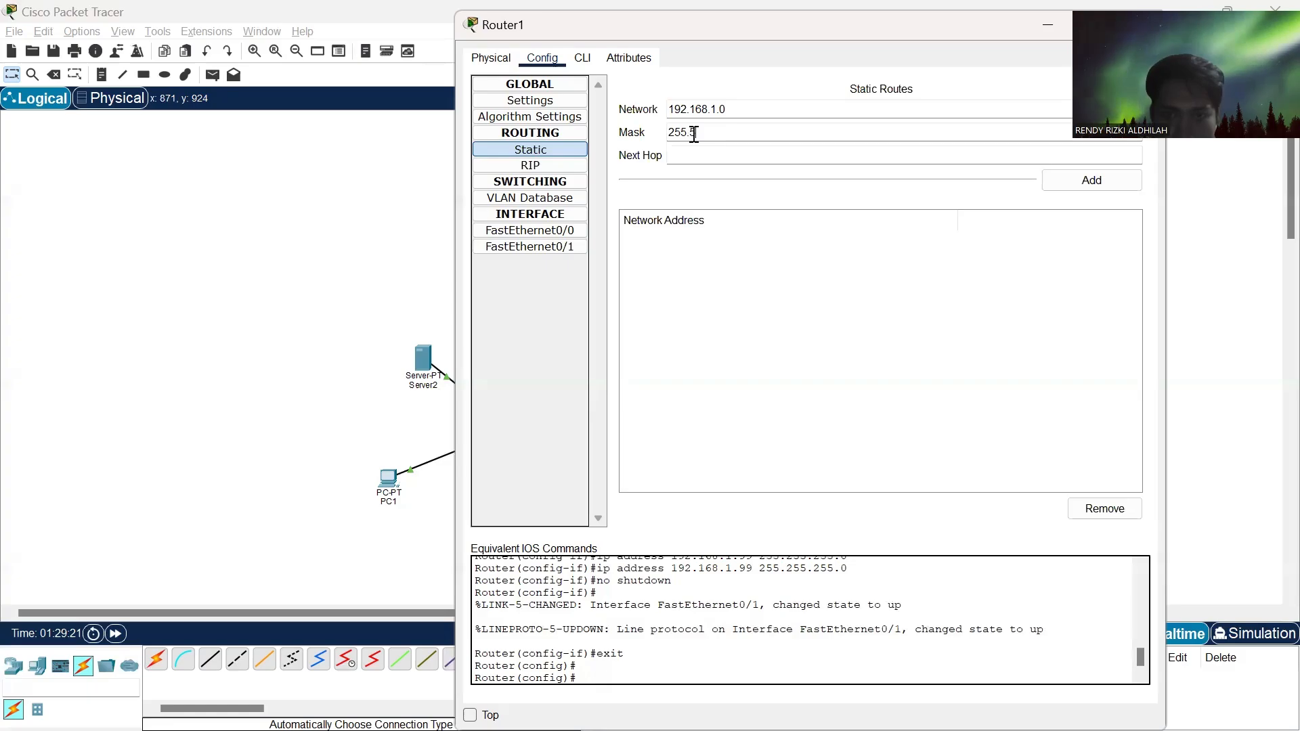
{"action": "type", "text": "55"}
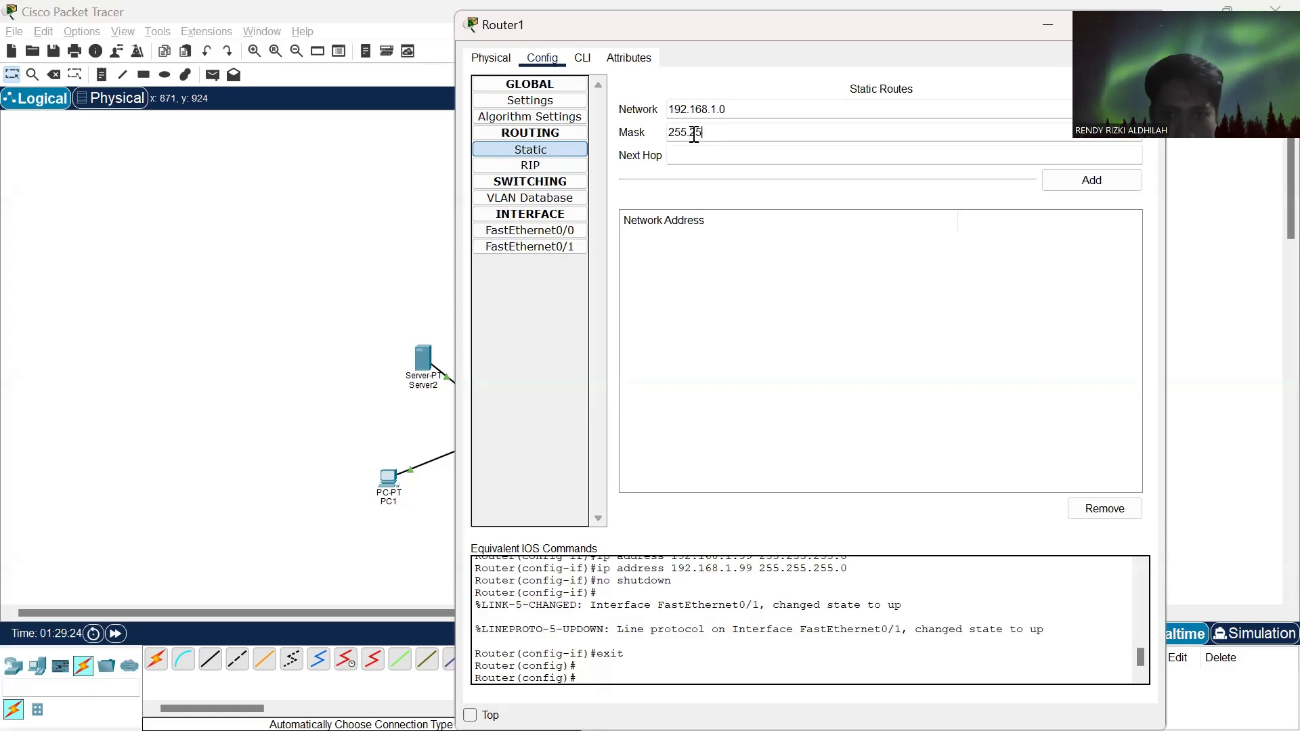
{"action": "type", "text": ".255"}
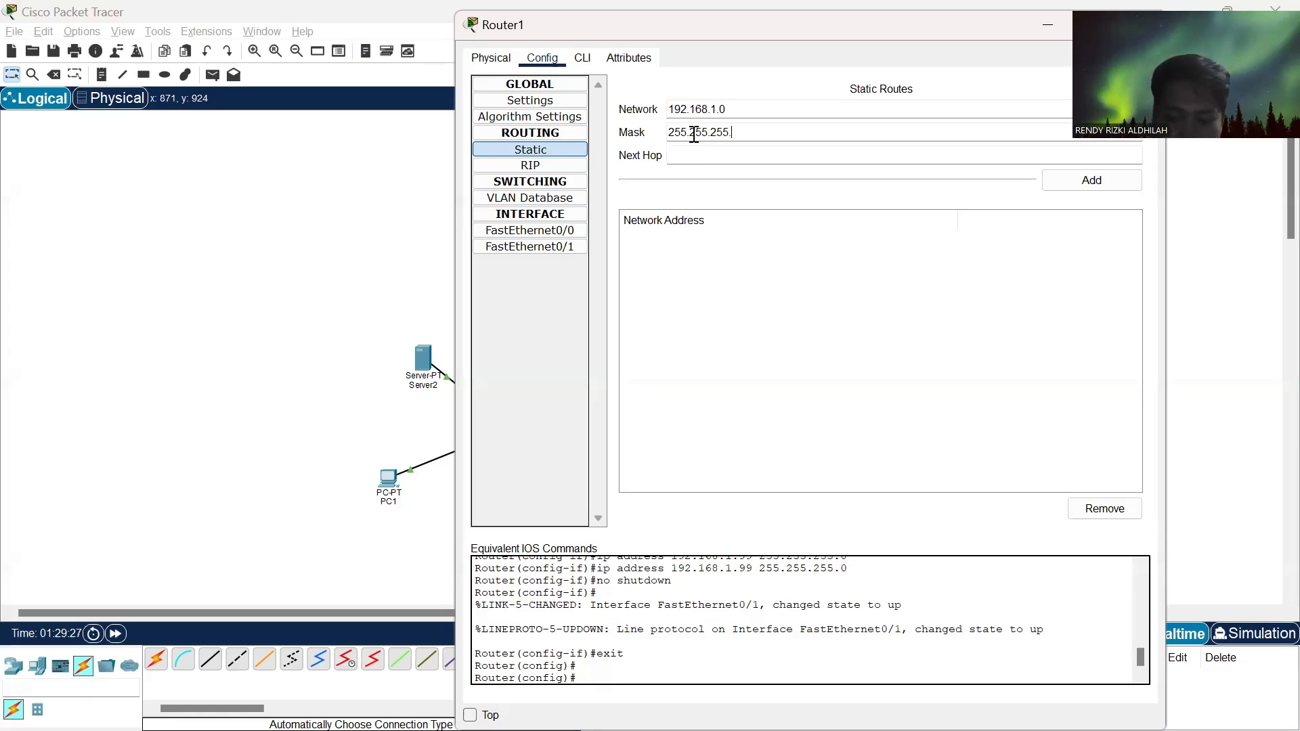
{"action": "type", "text": ".0"}
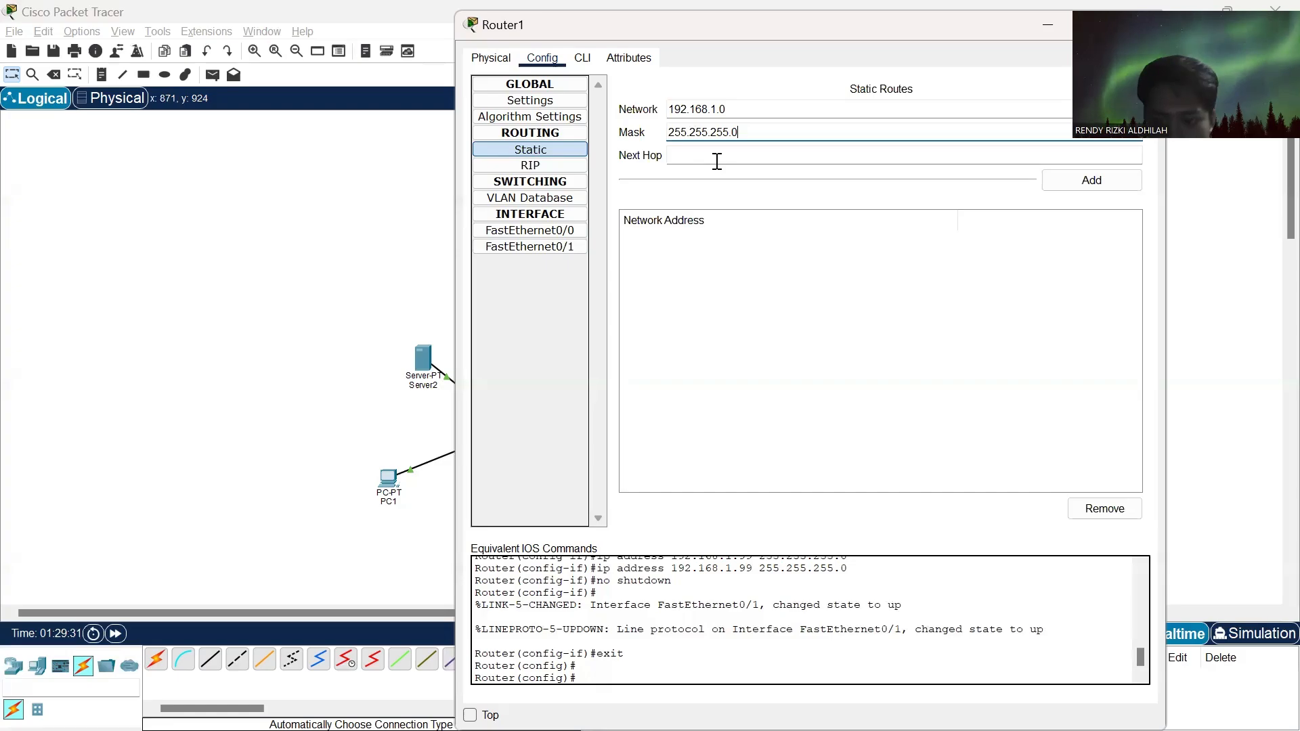
{"action": "left_click", "coordinate": [701, 161]}
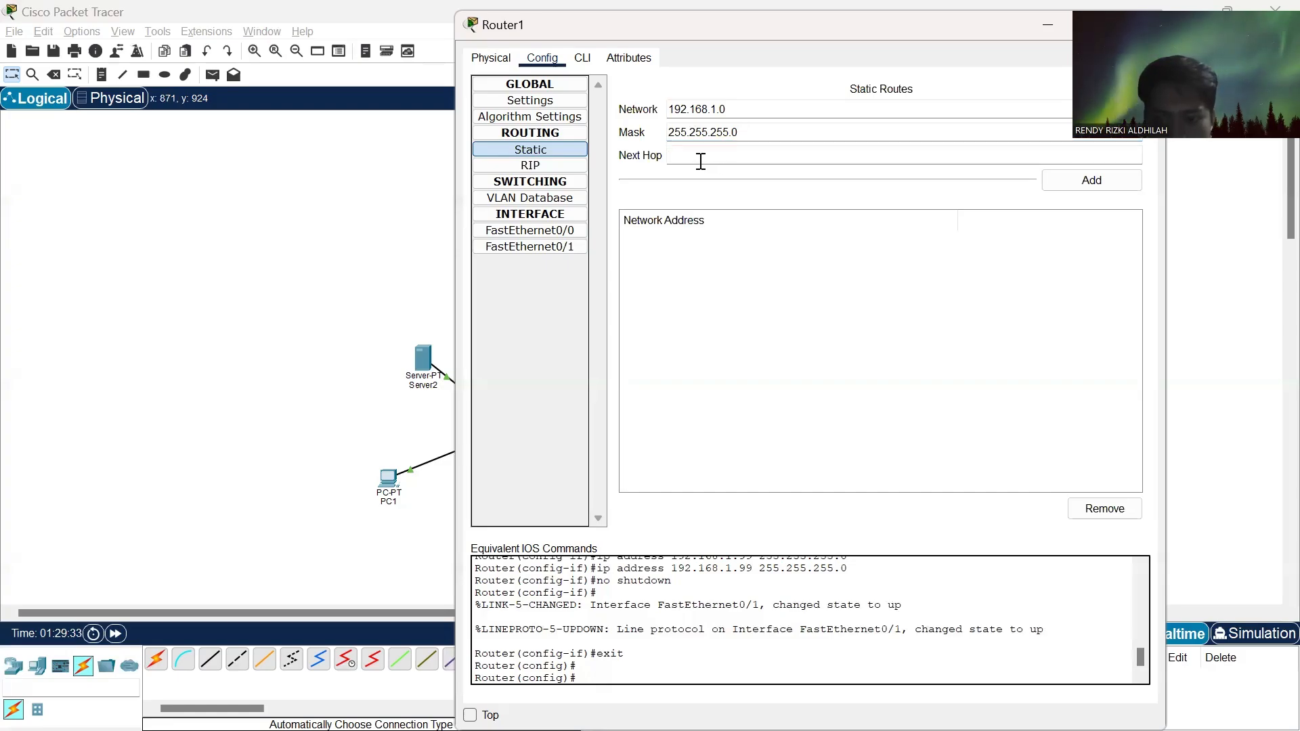
{"action": "type", "text": "192"}
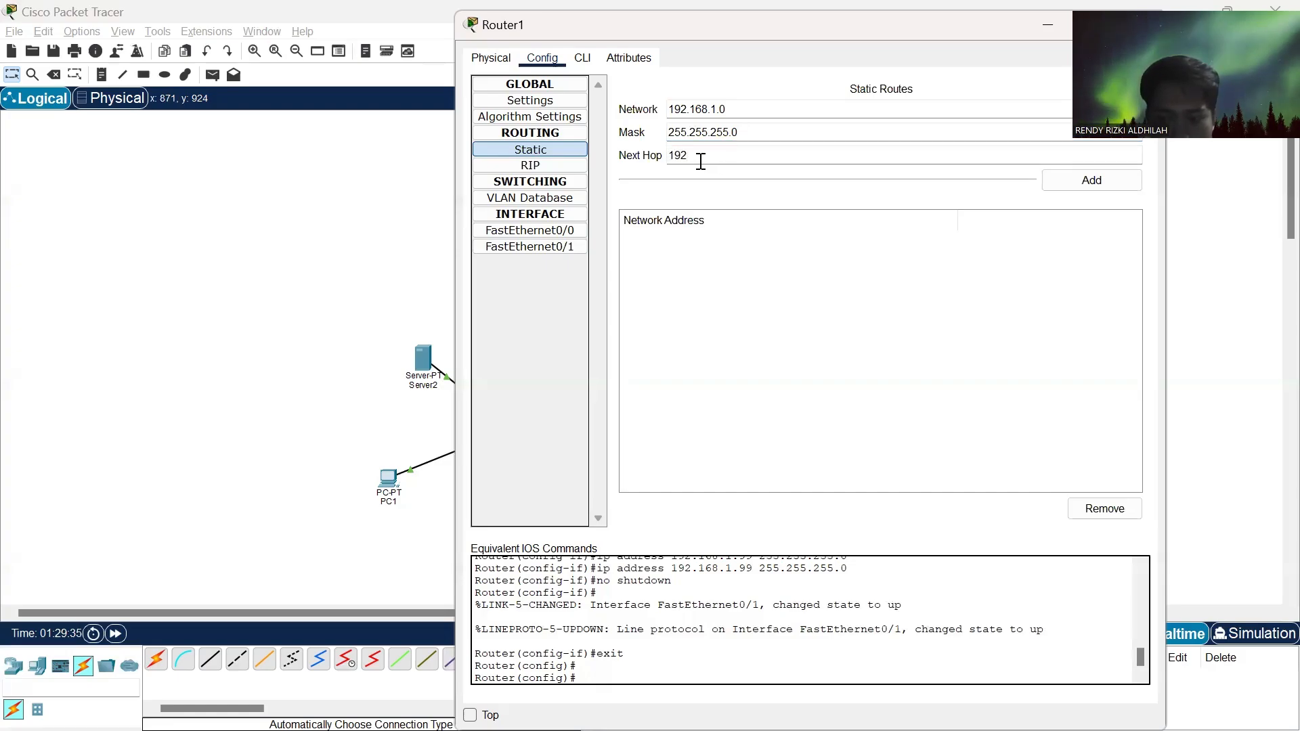
{"action": "type", "text": ".168"}
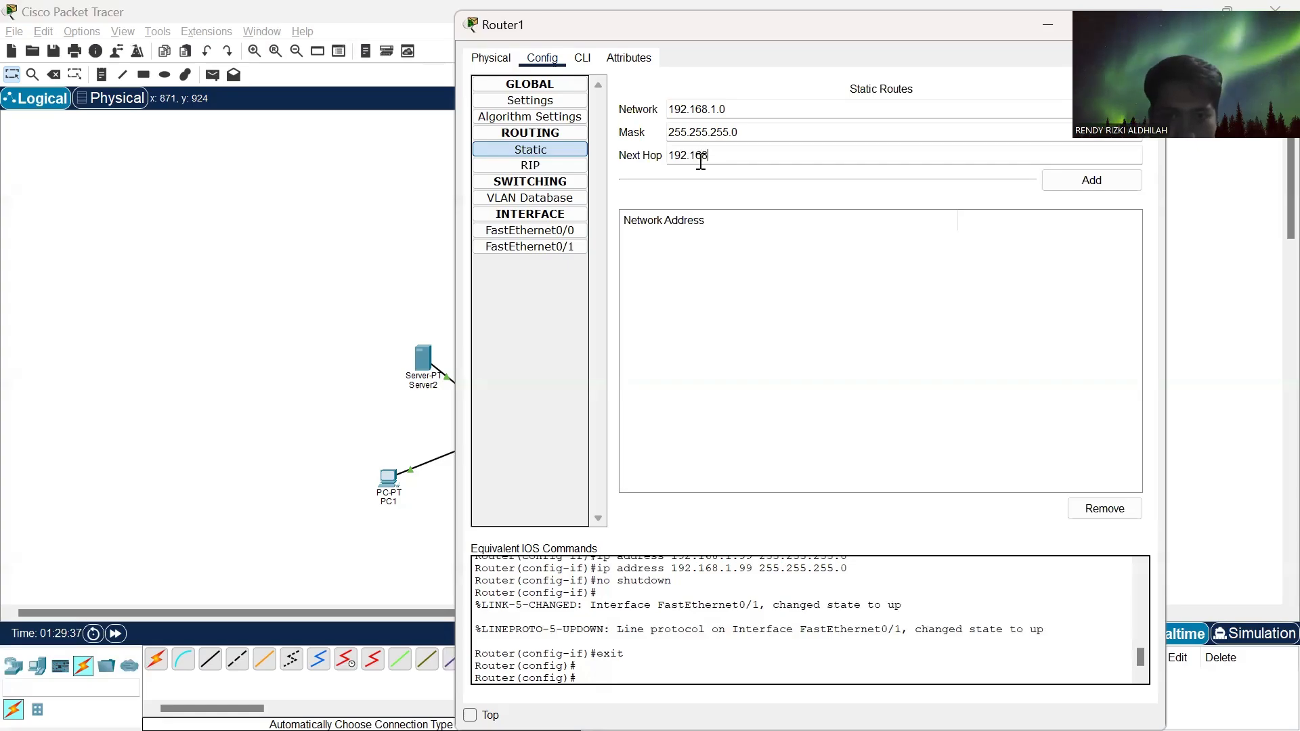
{"action": "type", "text": ".2.0"}
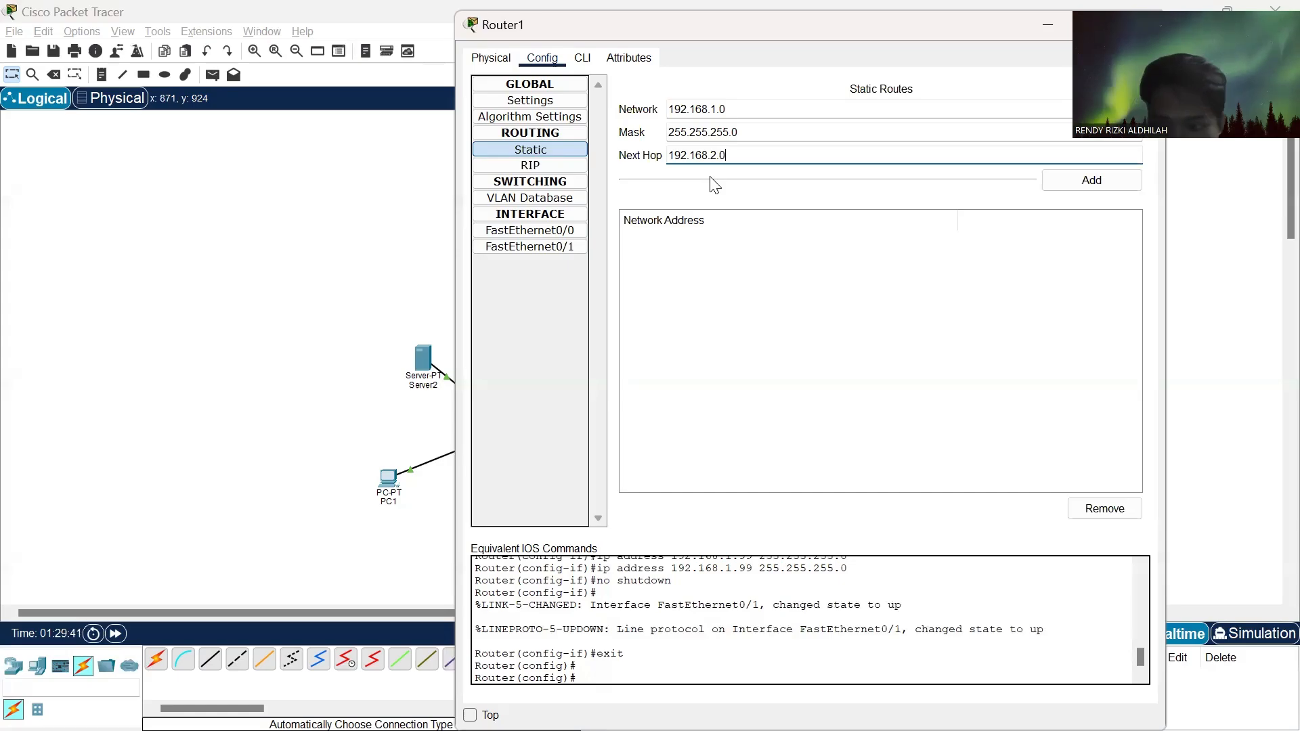
{"action": "left_click", "coordinate": [1071, 177]}
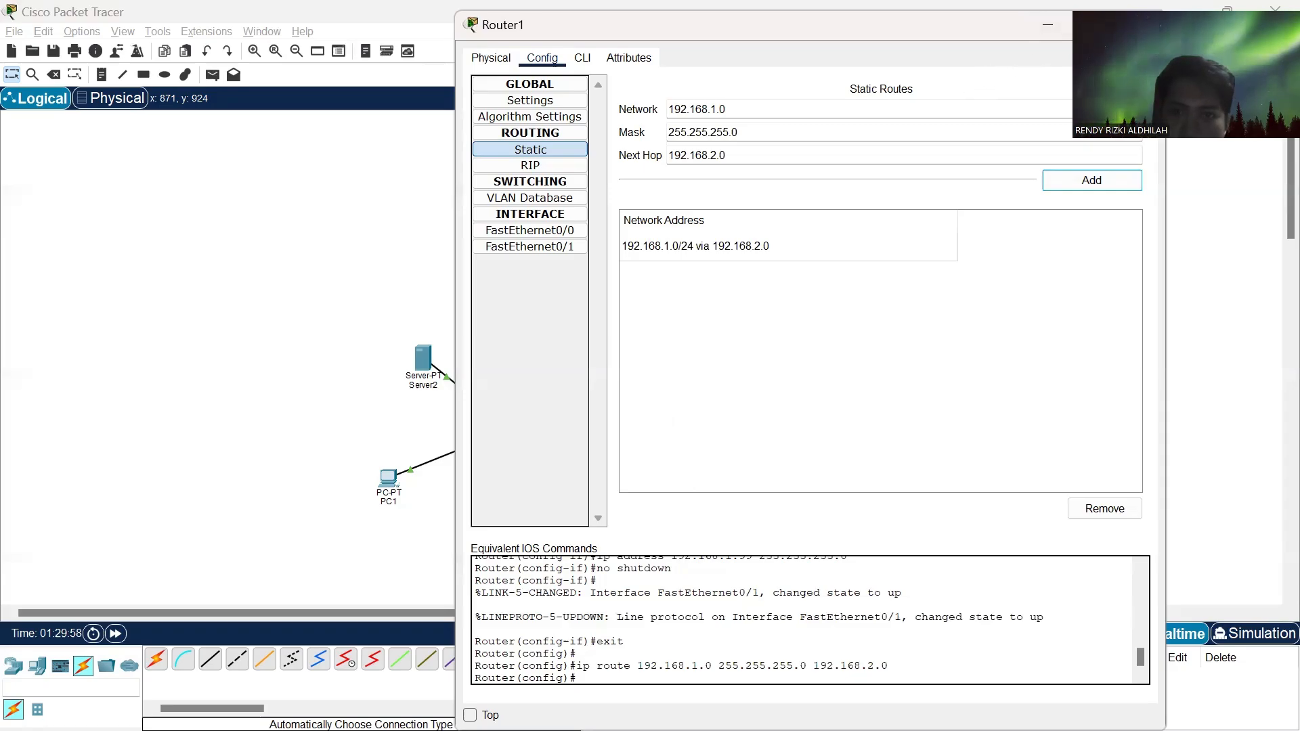
{"action": "left_click", "coordinate": [1144, 25]}
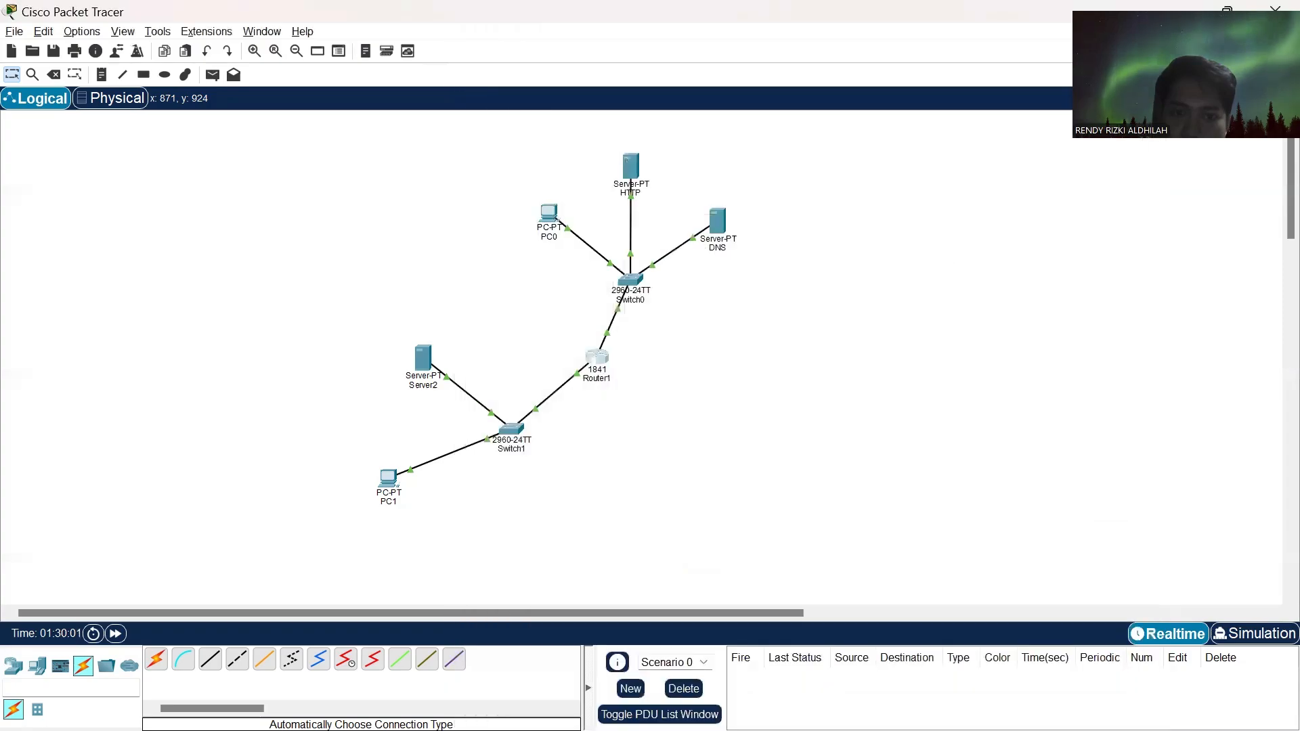
- Set the HTTP server's display name to ilkom.com, checking the name against the assignment's network diagram in the browser
{"action": "left_click", "coordinate": [629, 165]}
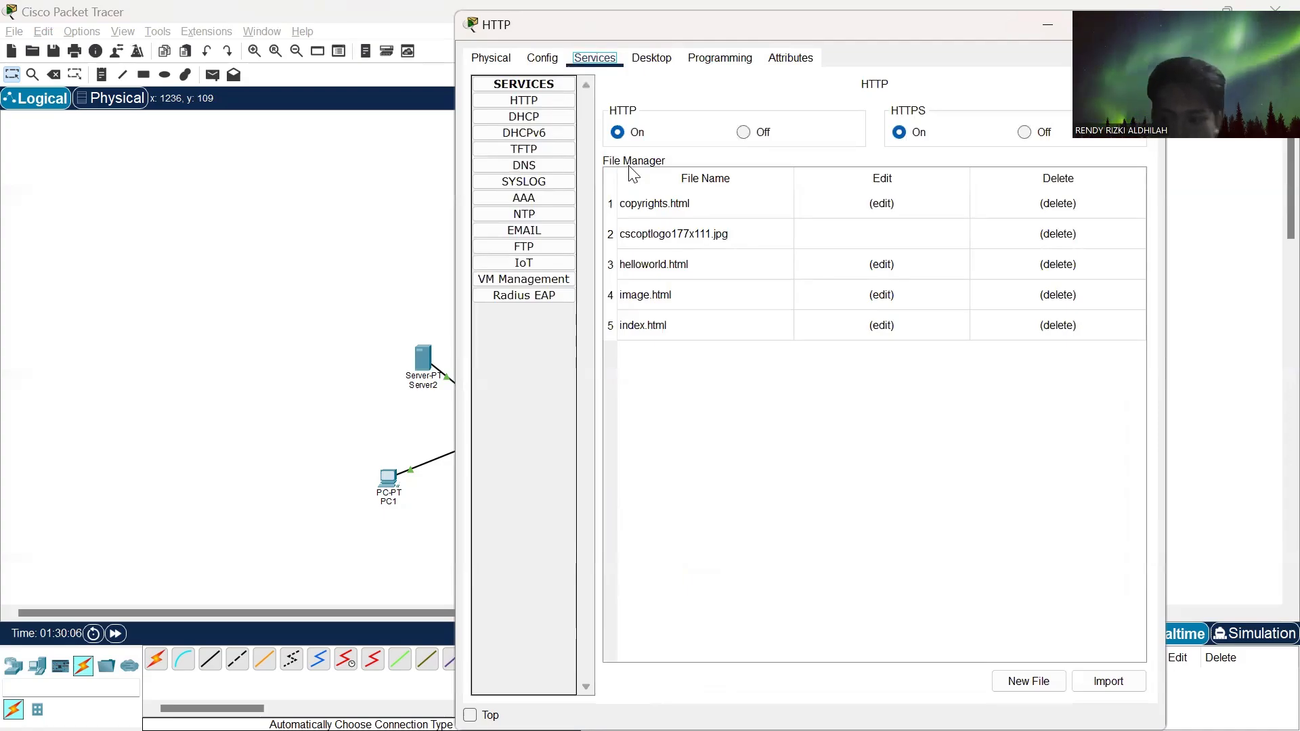
{"action": "left_click", "coordinate": [547, 67]}
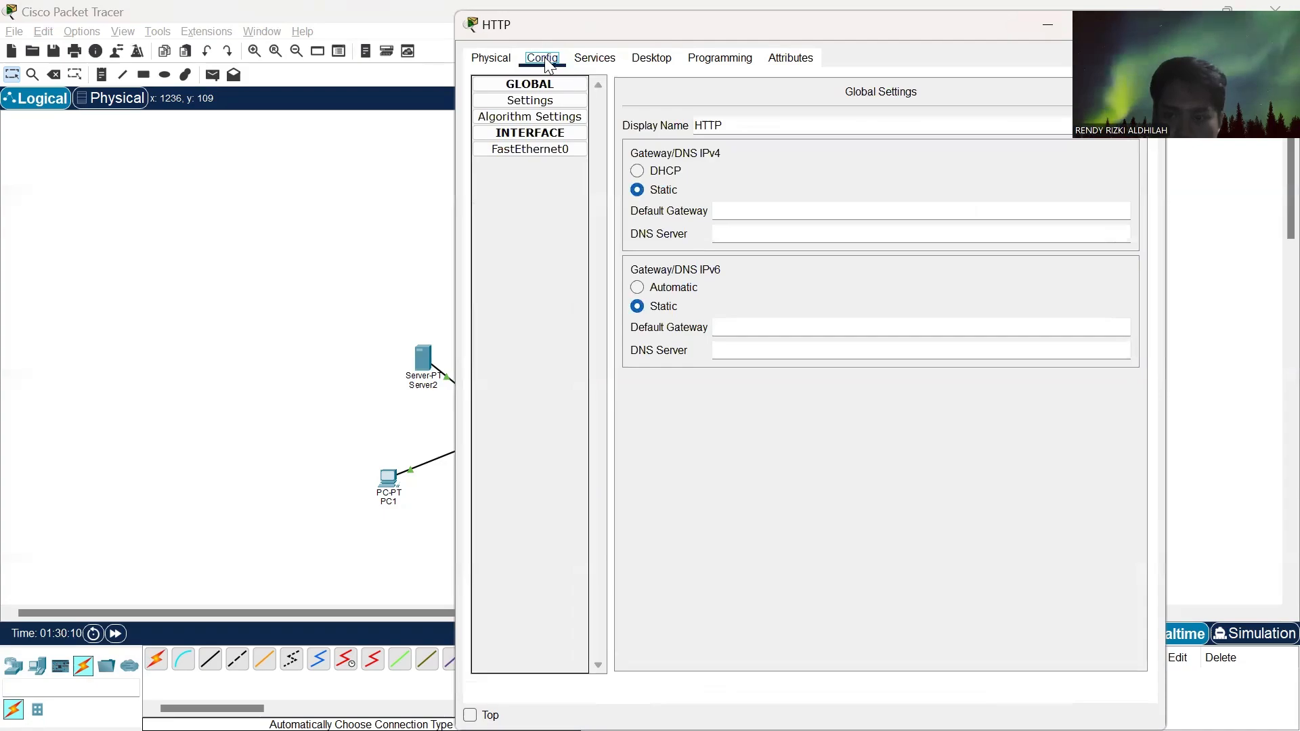
{"action": "left_click", "coordinate": [720, 125]}
{"action": "double_click", "coordinate": [696, 123]}
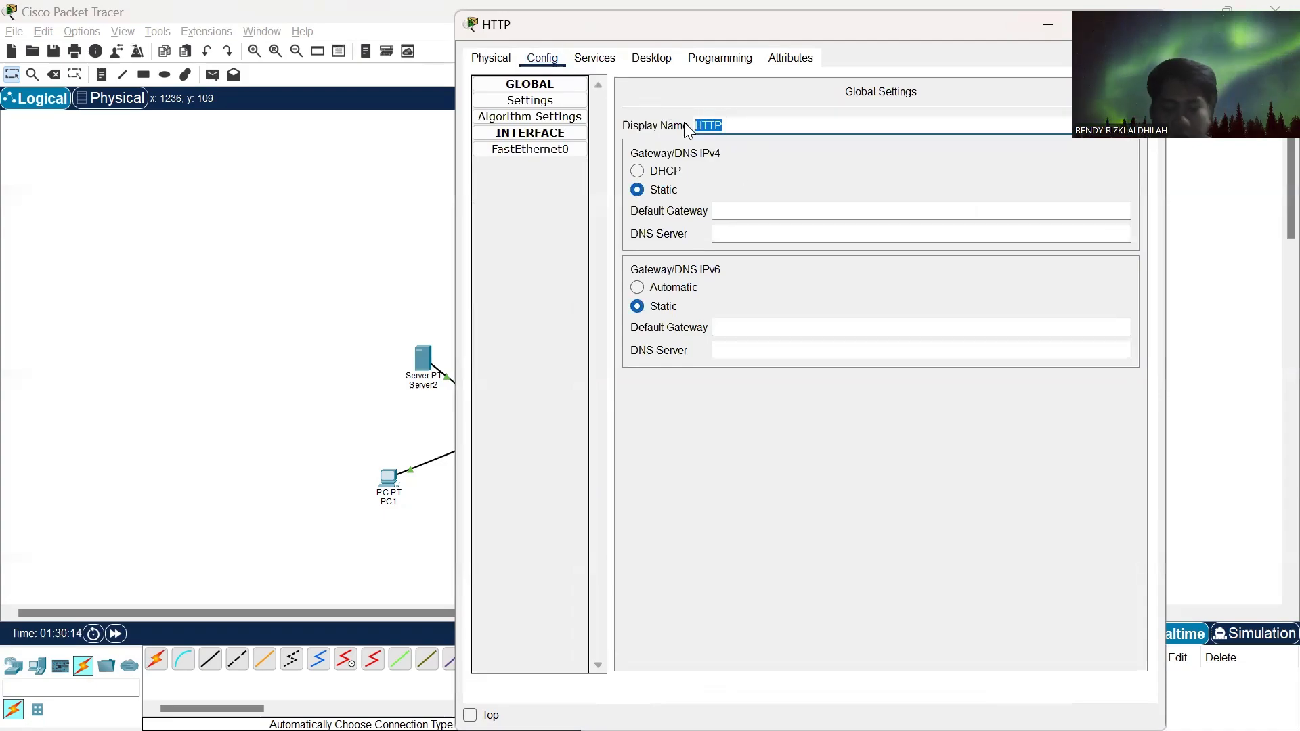
{"action": "key", "text": "alt+Tab"}
{"action": "key", "text": "alt+Tab"}
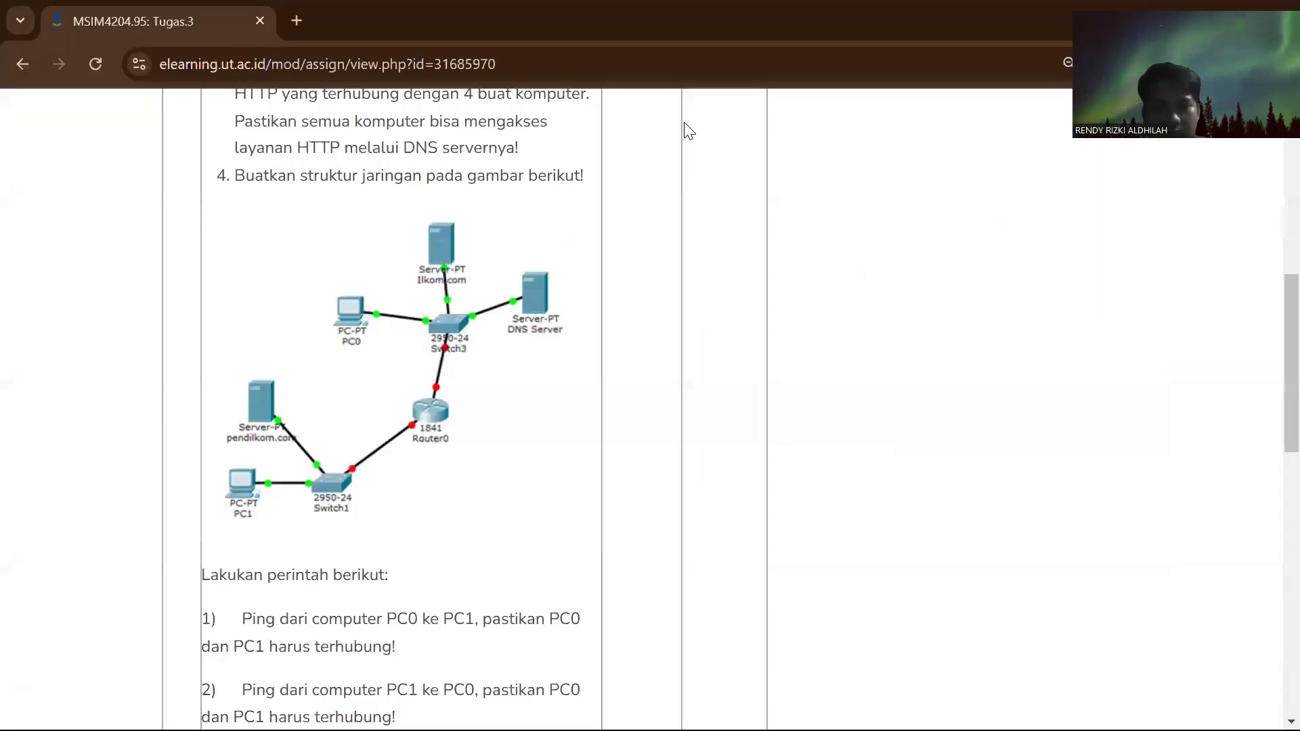
{"action": "scroll", "coordinate": [534, 278], "scroll_direction": "up", "scroll_amount": 3}
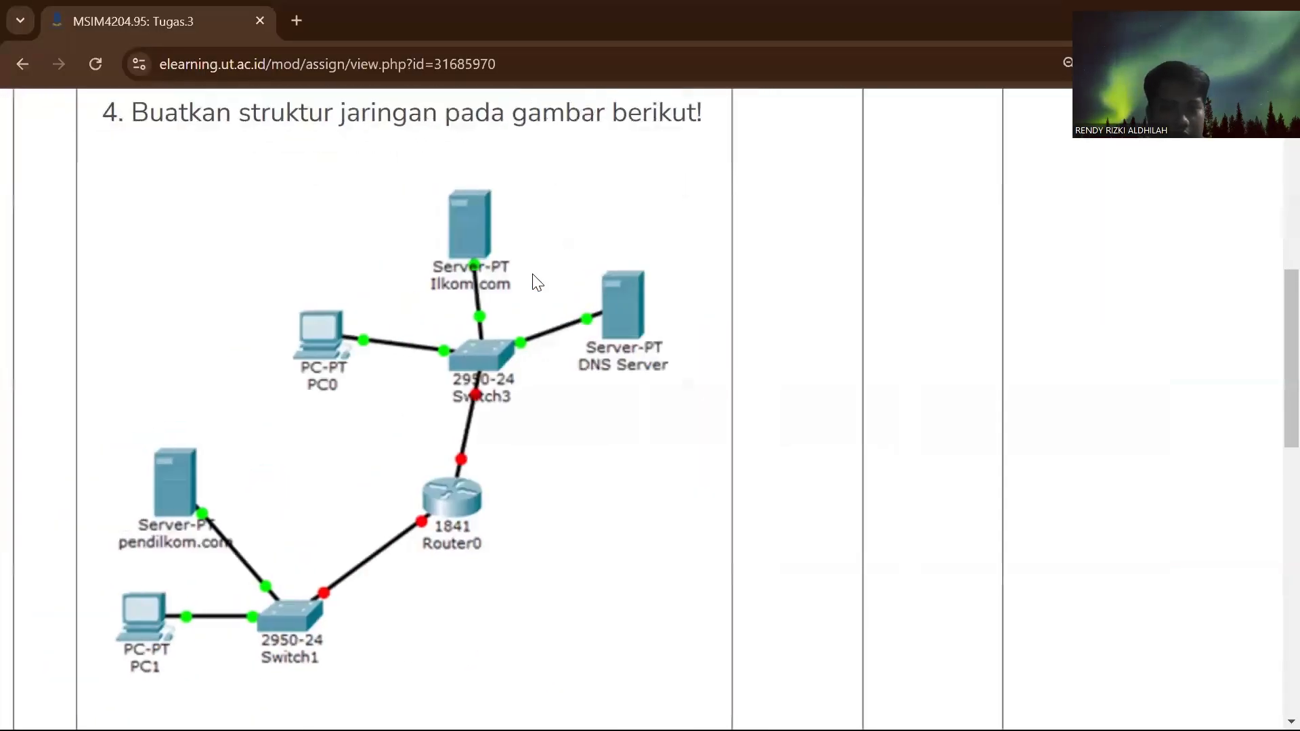
{"action": "key", "text": "alt+Tab"}
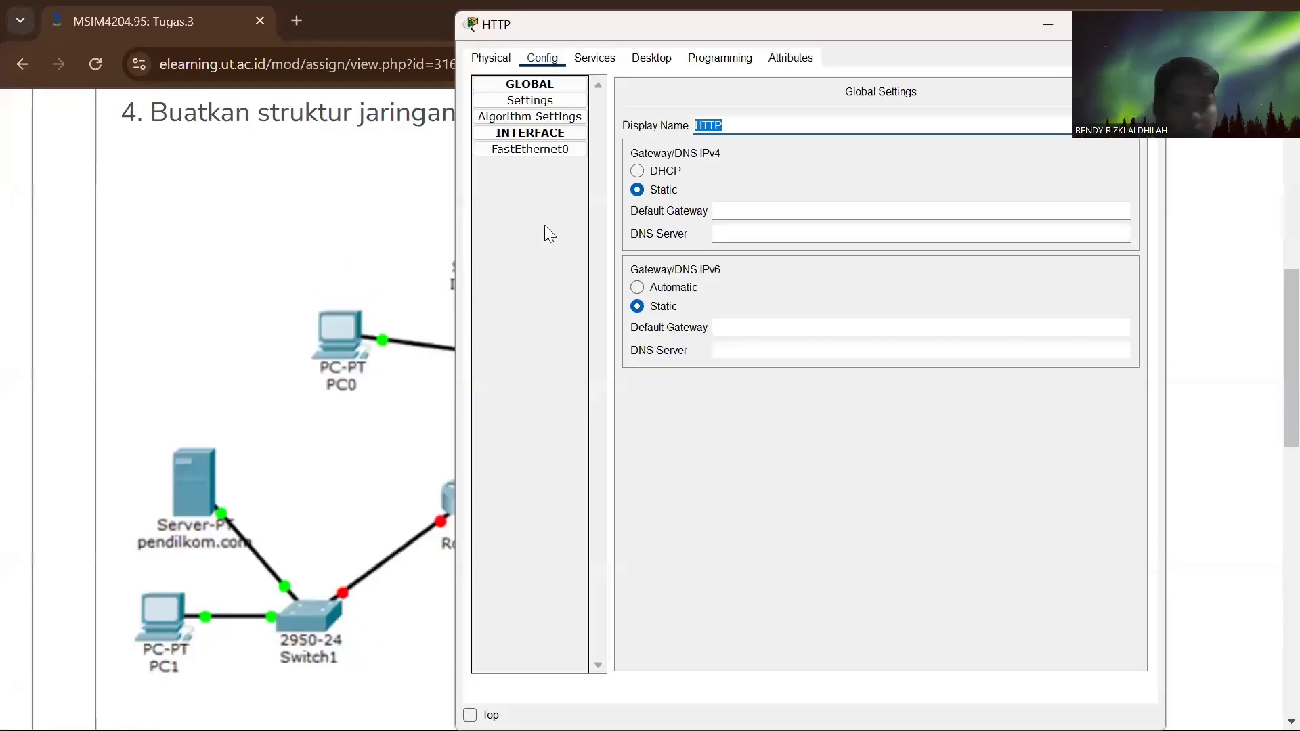
{"action": "type", "text": "ilkom"}
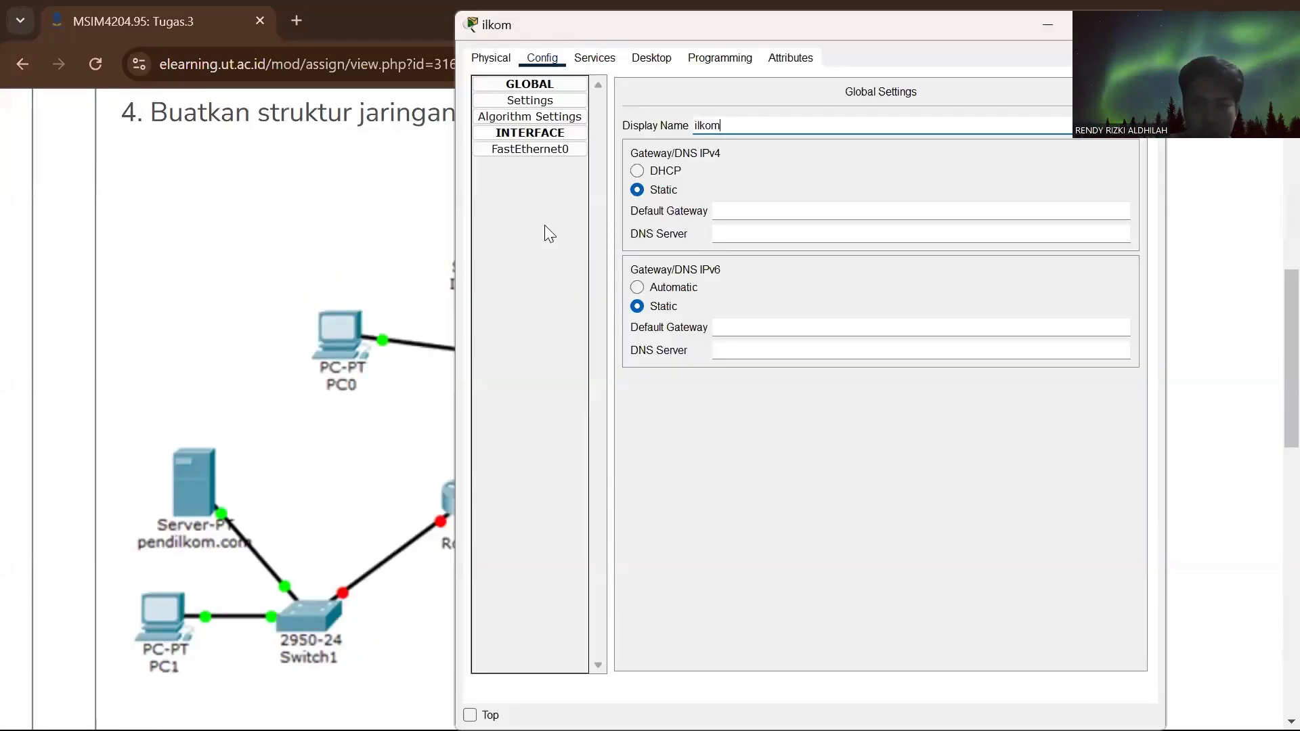
{"action": "type", "text": ".com"}
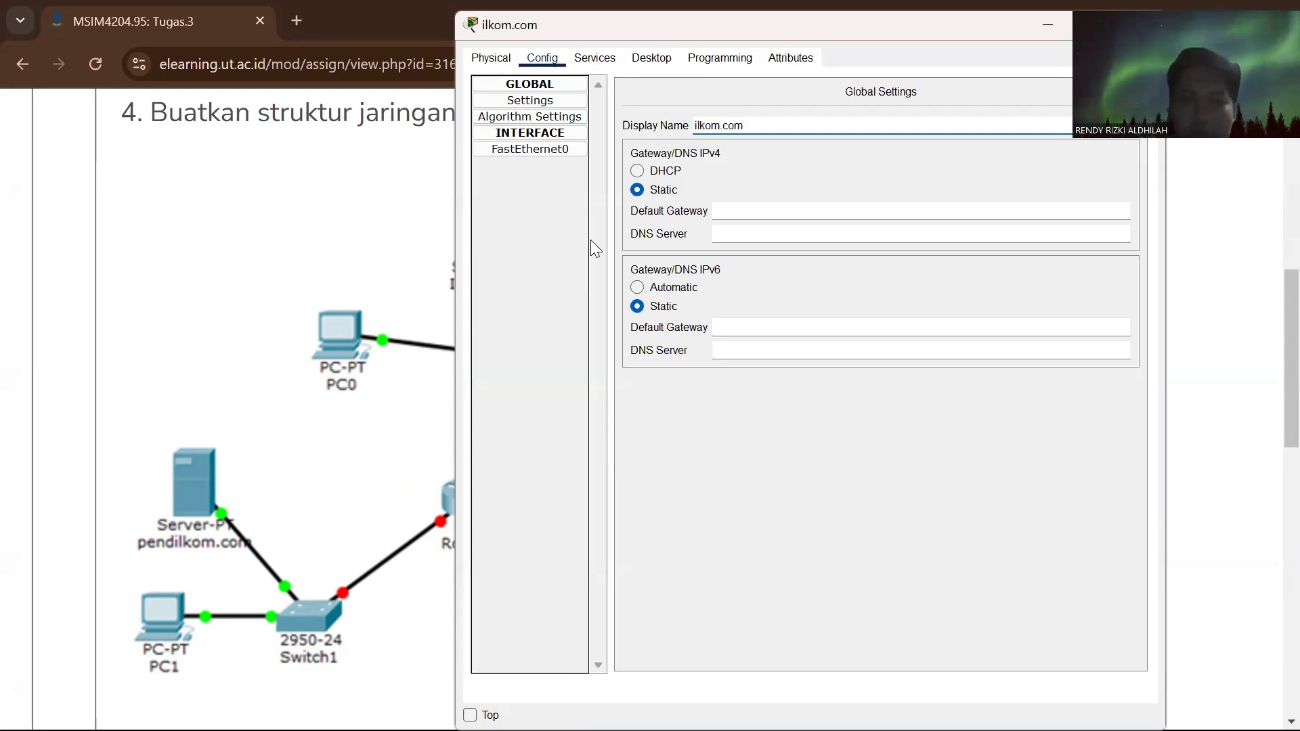
- Check the ilkom.com server's FastEthernet0 addressing and set its IPv4 default gateway to 192.168.1.99
{"action": "left_click", "coordinate": [558, 148]}
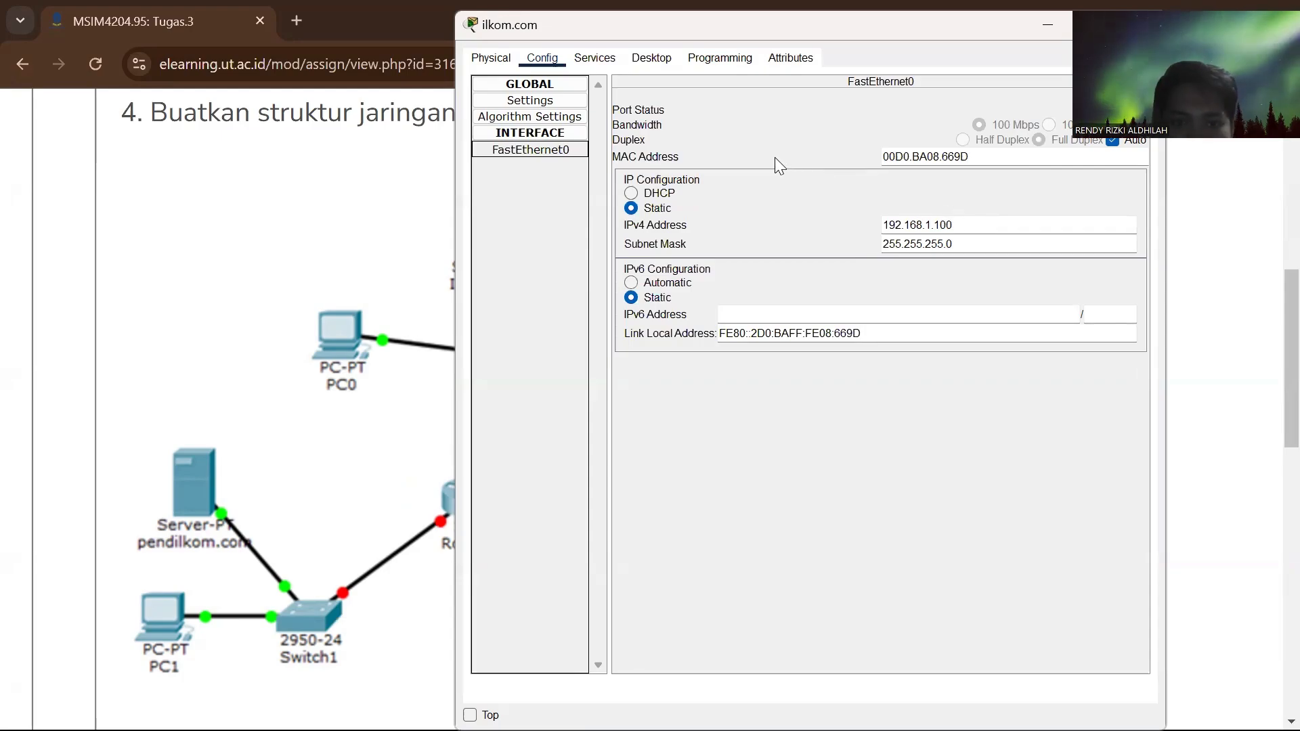
{"action": "left_click", "coordinate": [550, 60]}
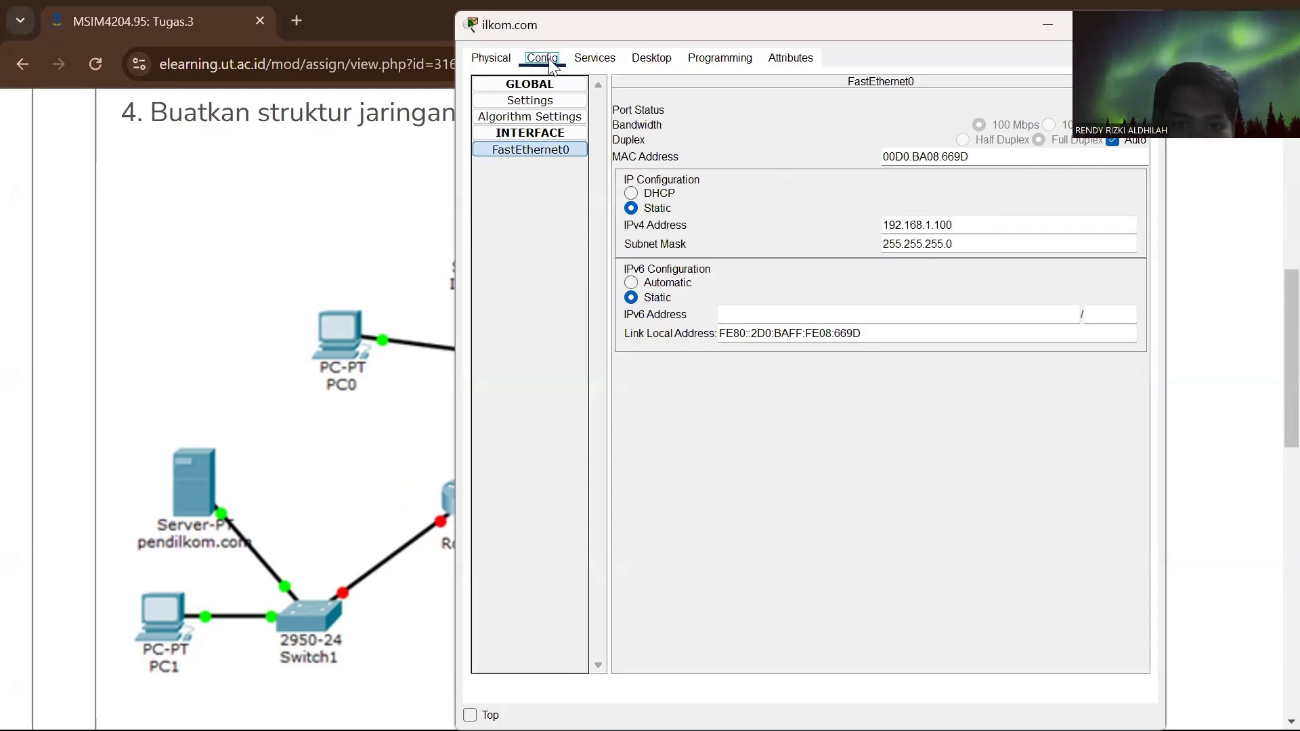
{"action": "left_click", "coordinate": [536, 109]}
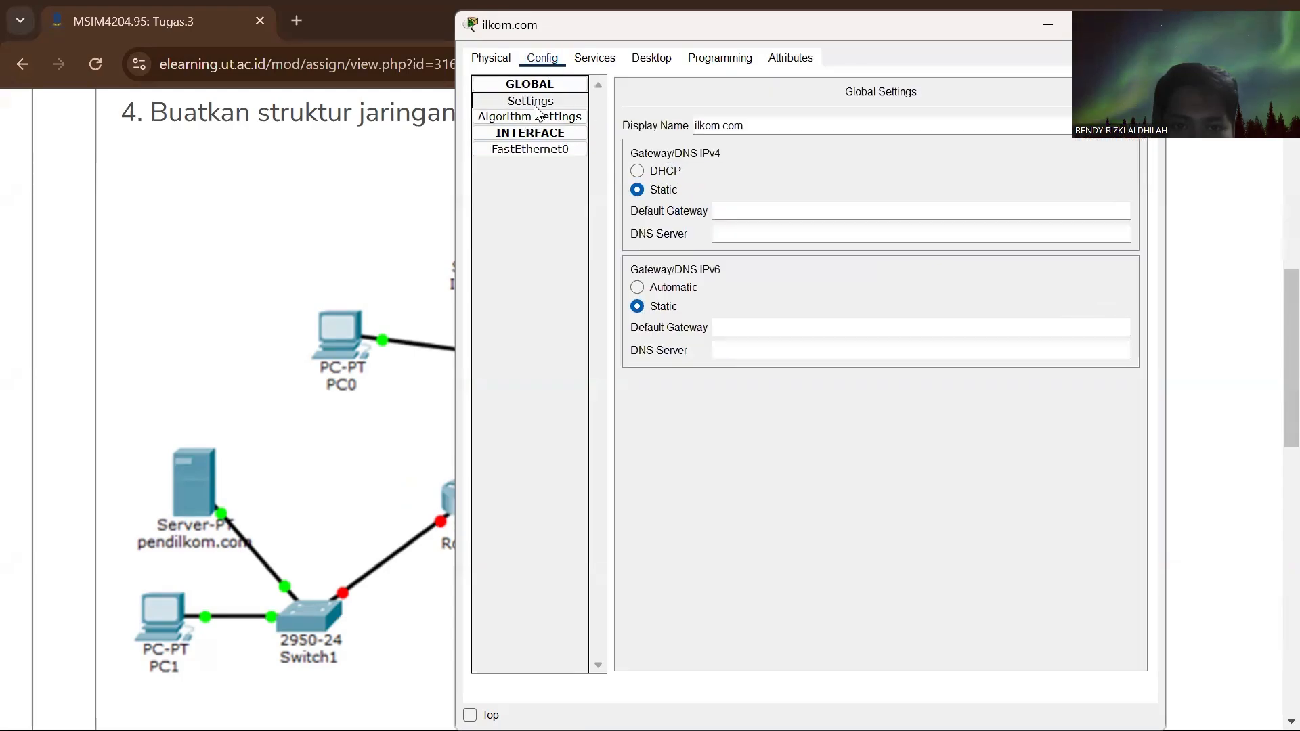
{"action": "left_click", "coordinate": [737, 211]}
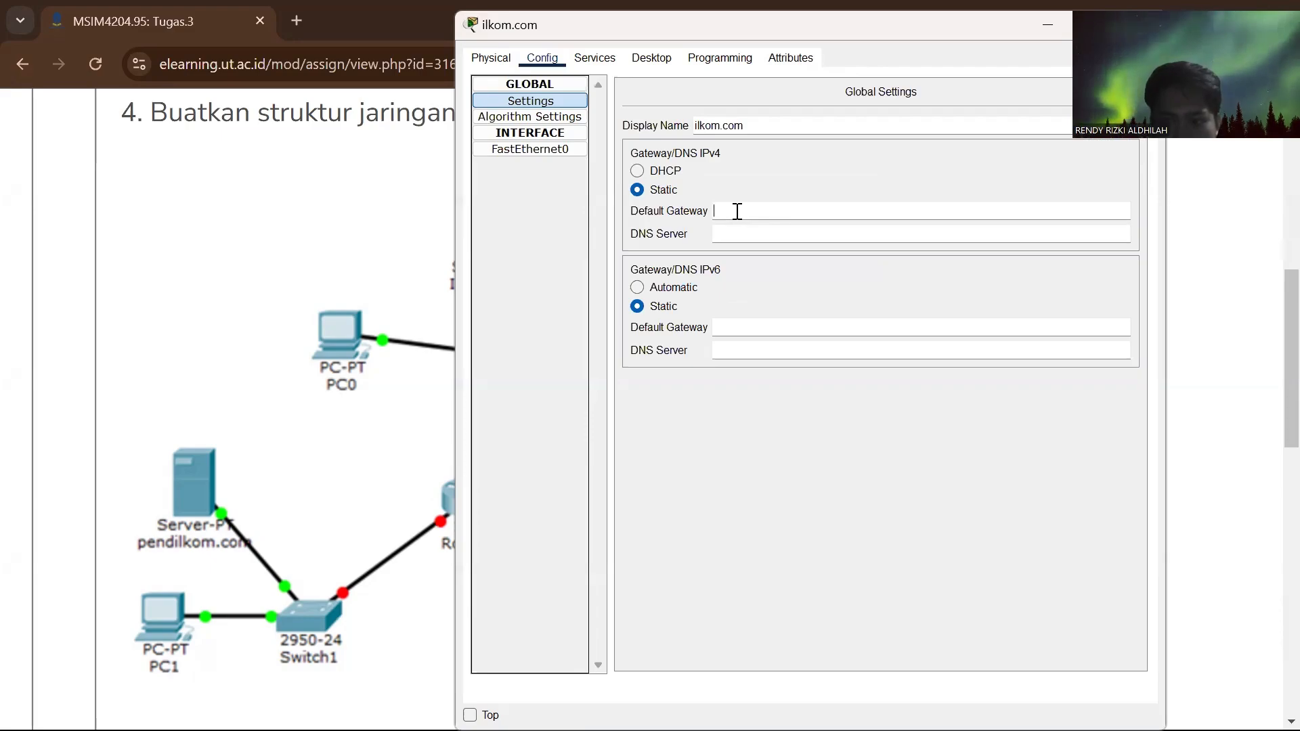
{"action": "type", "text": "192"}
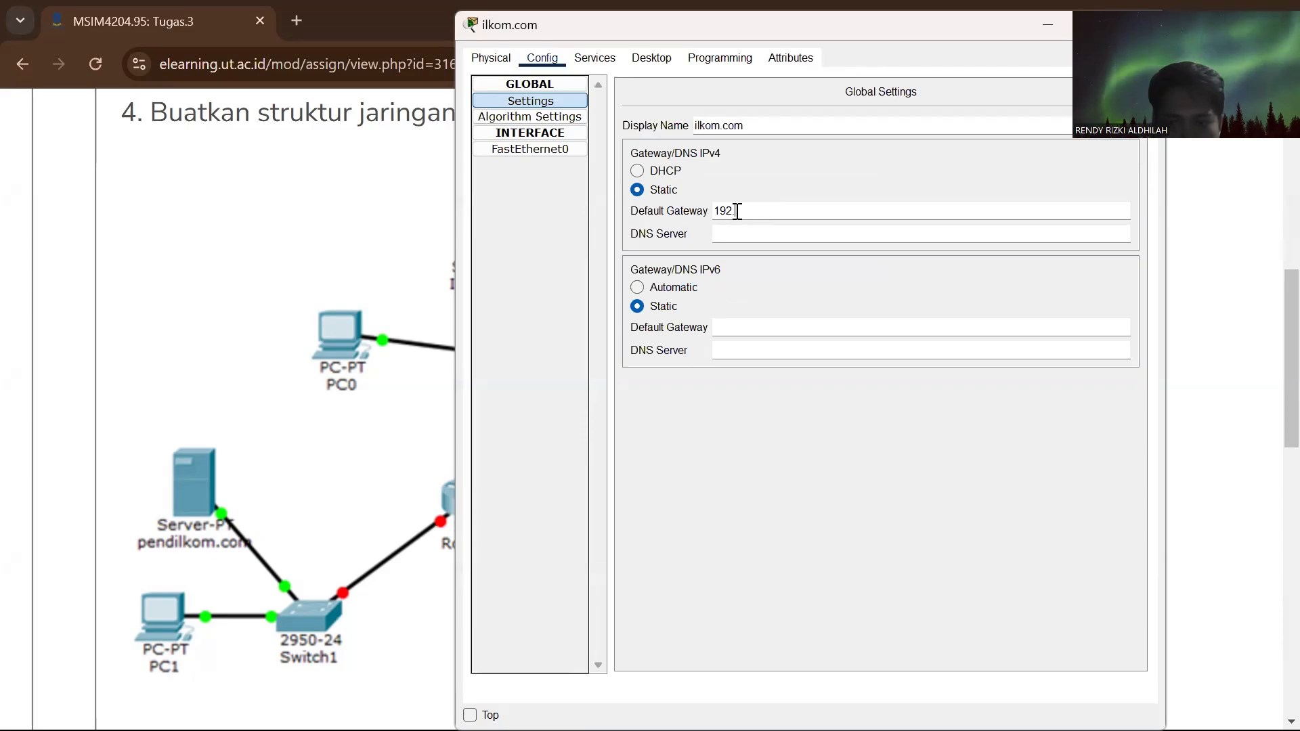
{"action": "type", "text": ".168"}
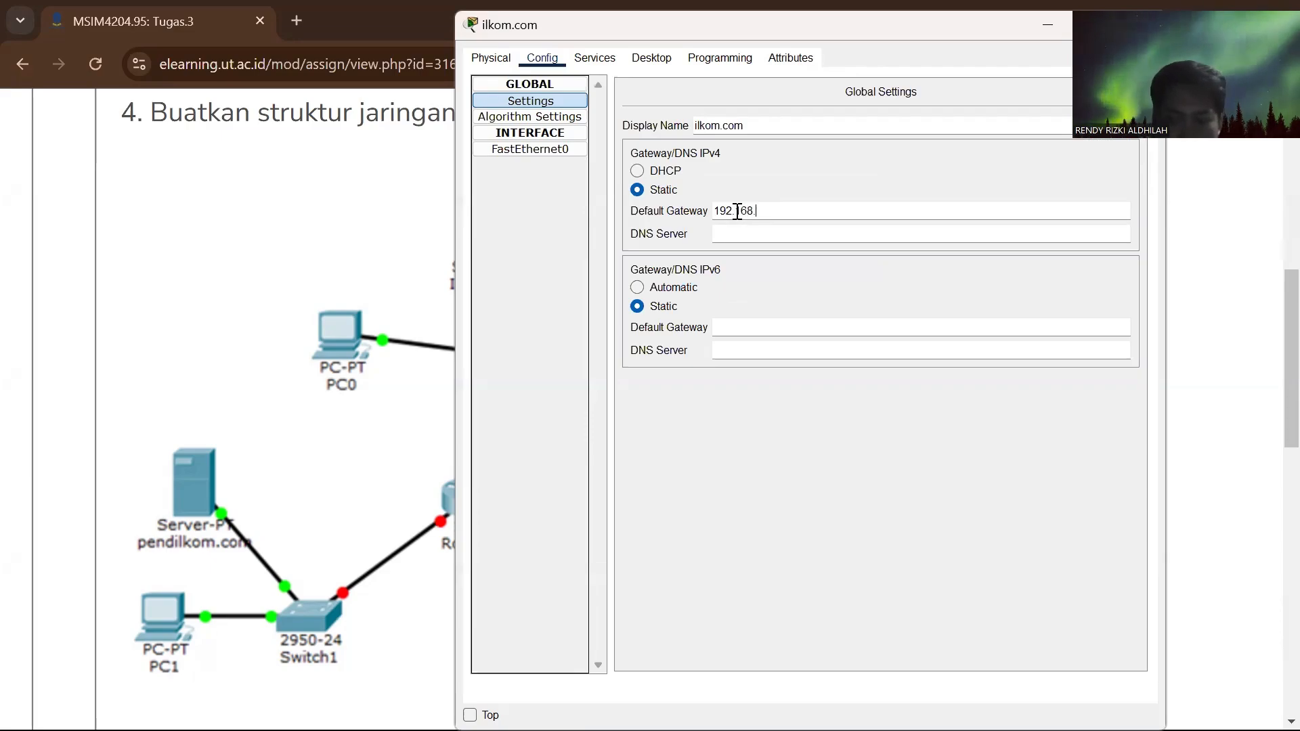
{"action": "type", "text": ".1"}
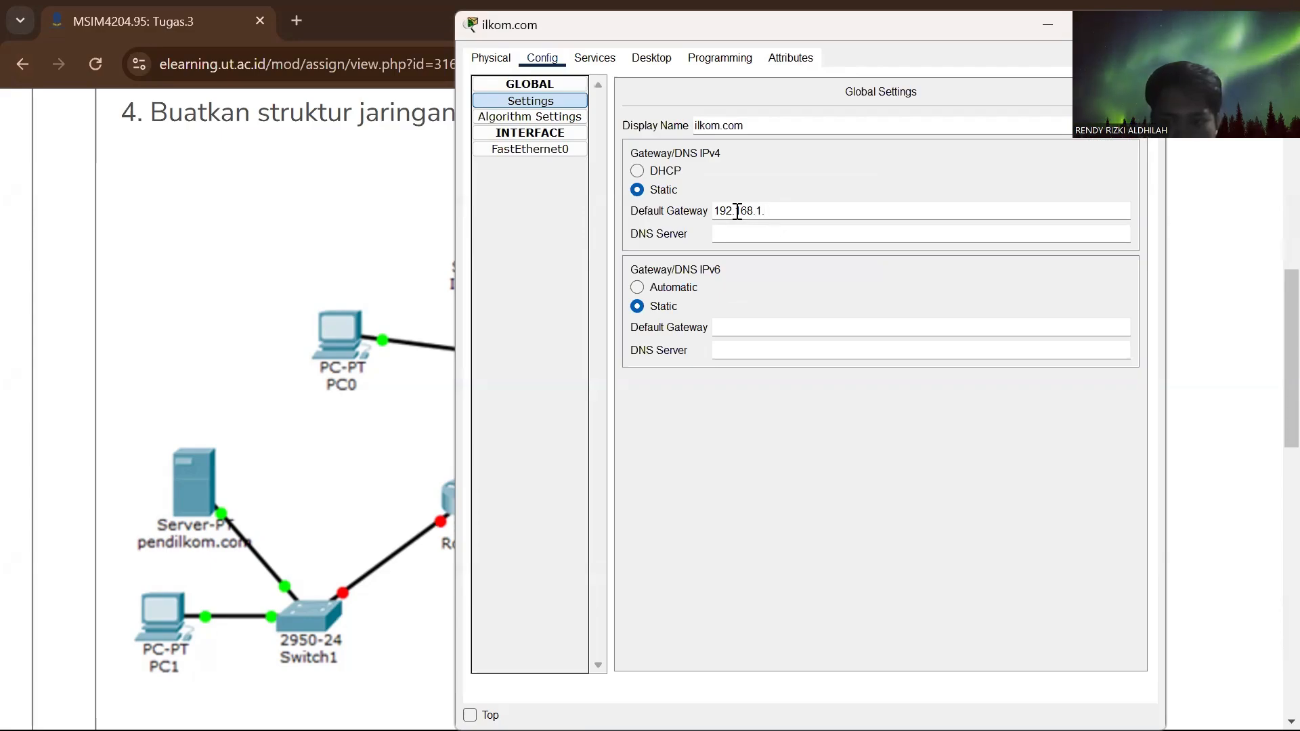
{"action": "type", "text": ".99"}
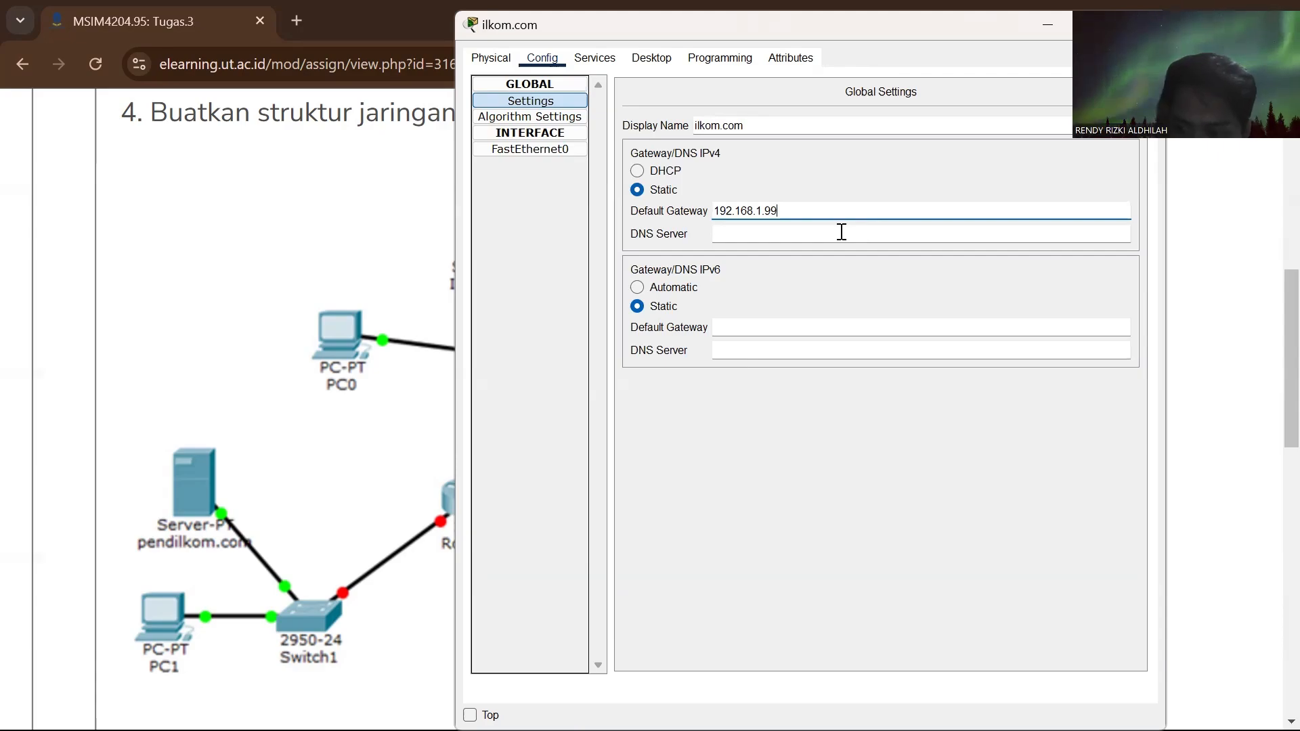
- Set the ilkom.com server's IPv4 DNS server to 192.168.1.200 and close its configuration window
{"action": "left_click", "coordinate": [720, 233]}
{"action": "type", "text": "192"}
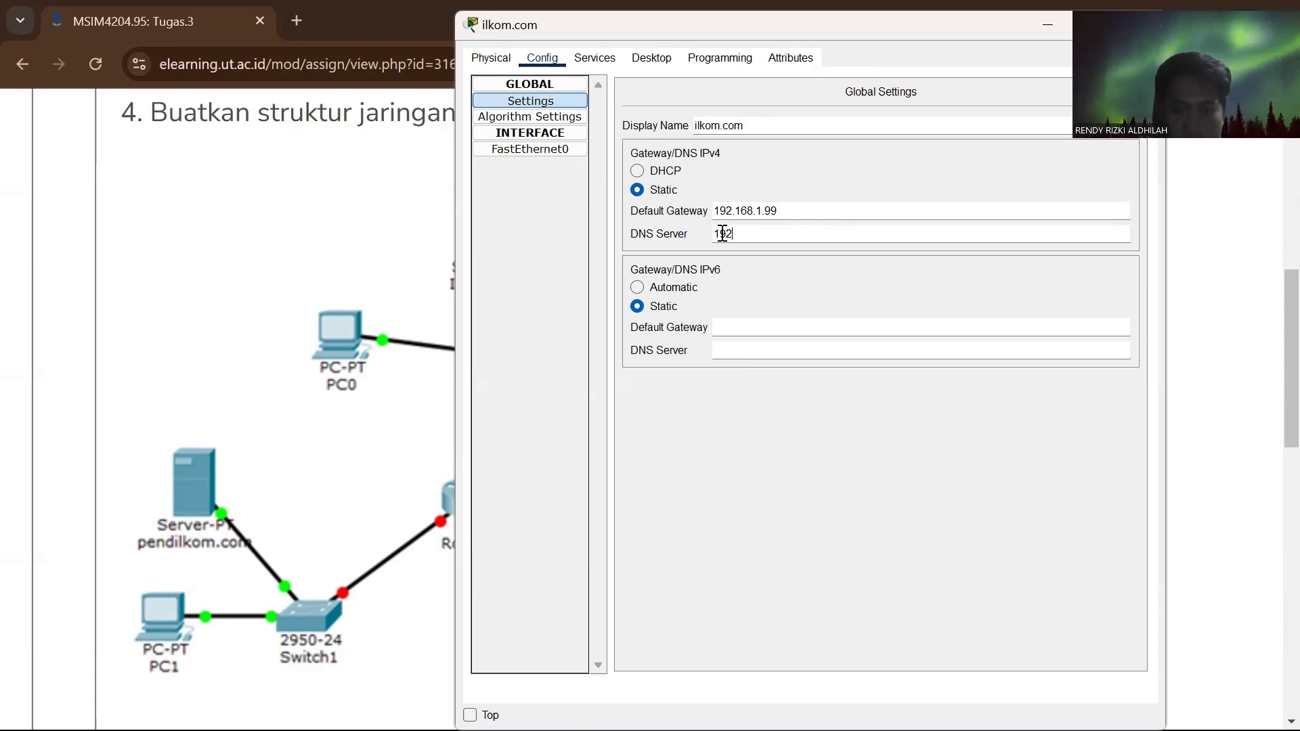
{"action": "type", "text": ".168"}
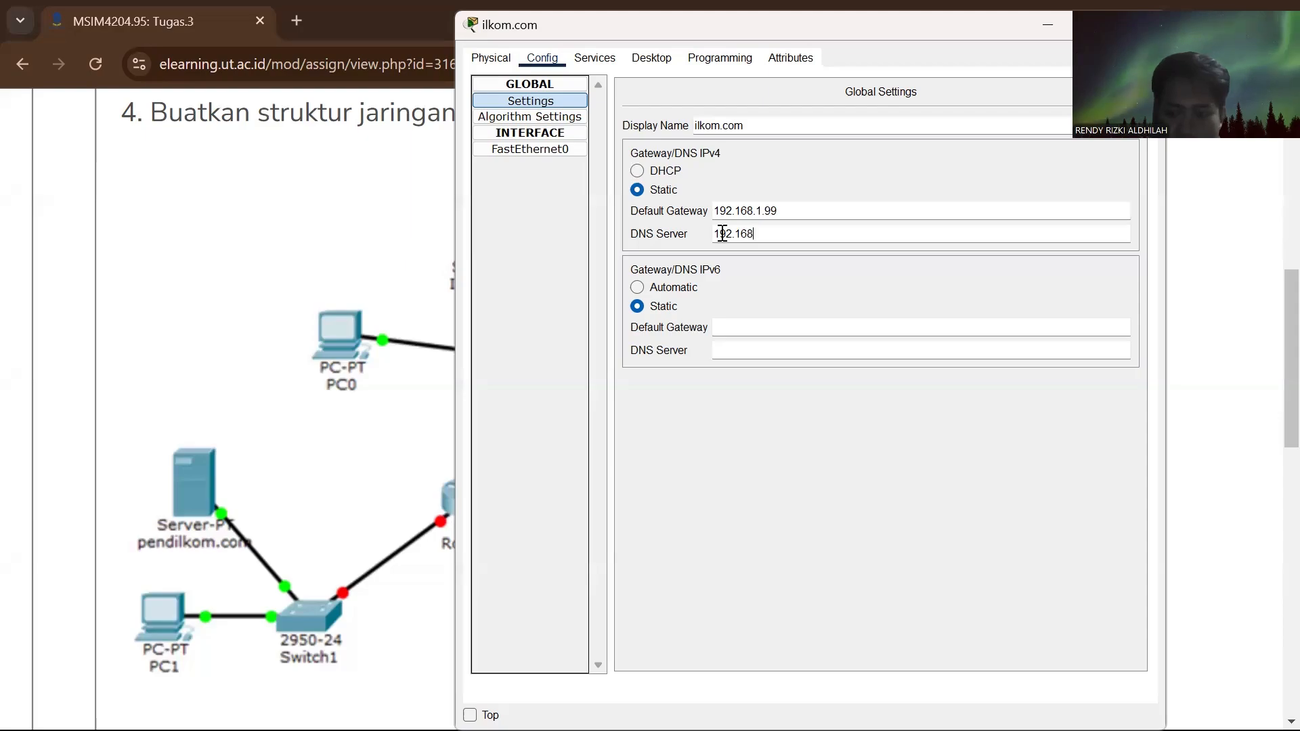
{"action": "type", "text": "."}
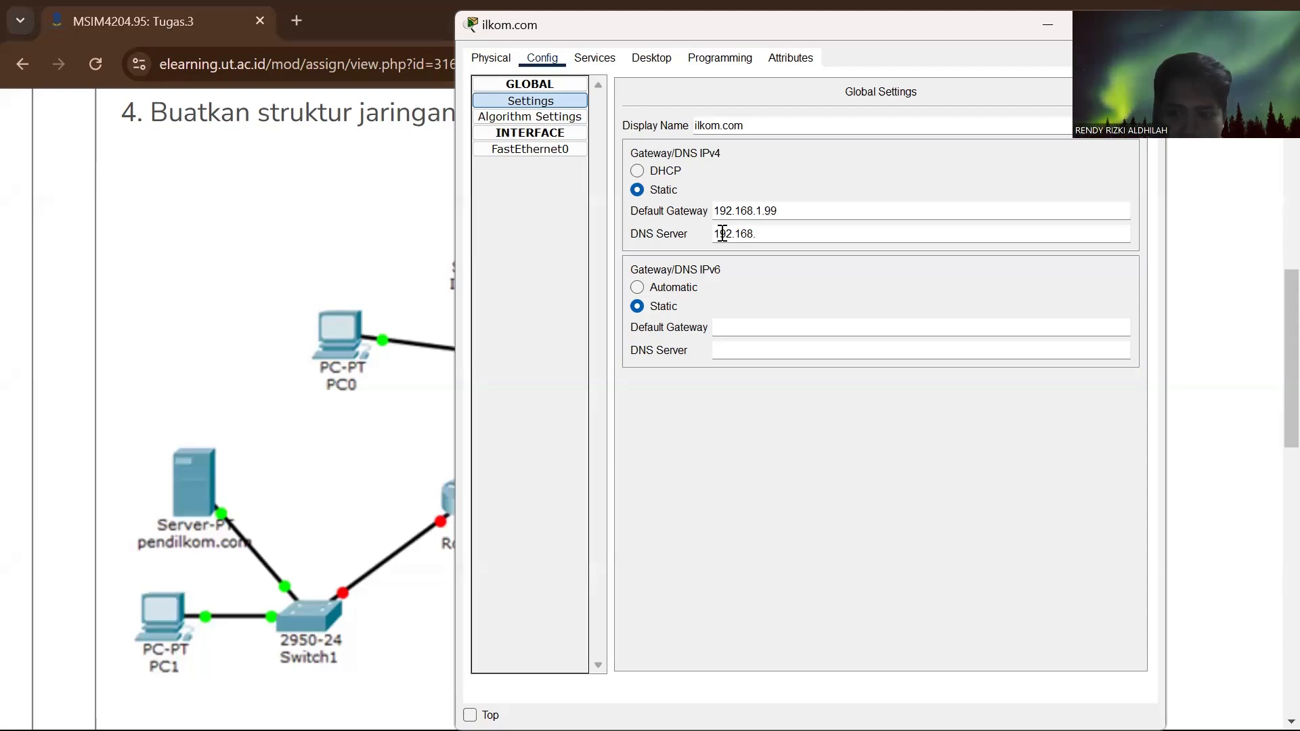
{"action": "type", "text": "1.200"}
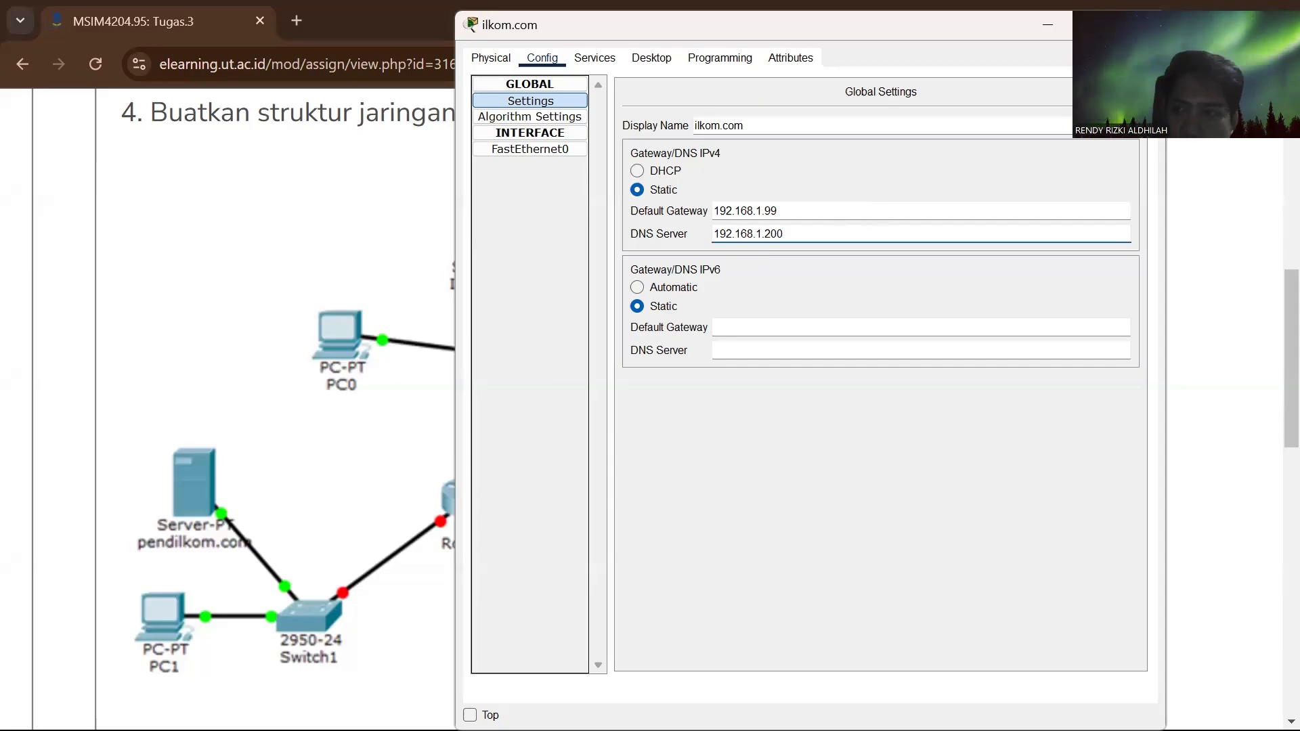
{"action": "left_click", "coordinate": [1143, 25]}
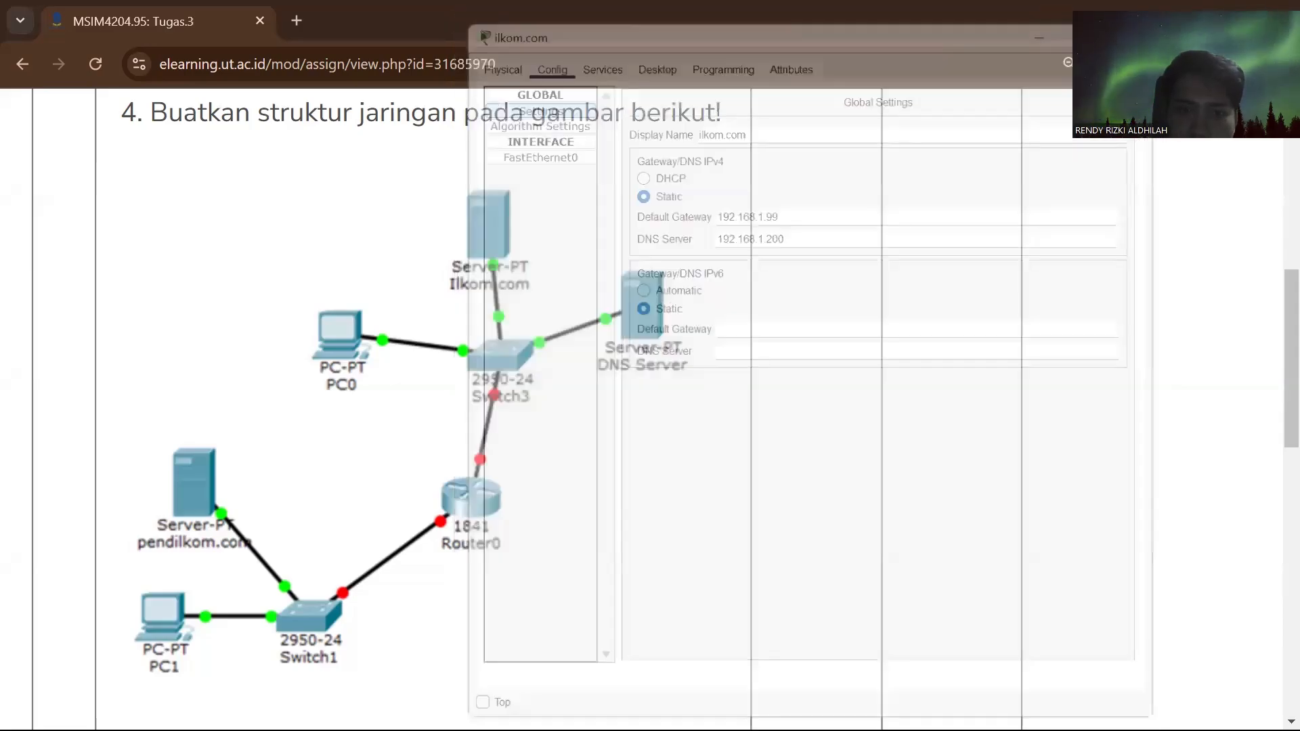
- Switch back to Packet Tracer and set PC0's IPv4 default gateway to 192.168.1.99
{"action": "key", "text": "alt+Tab"}
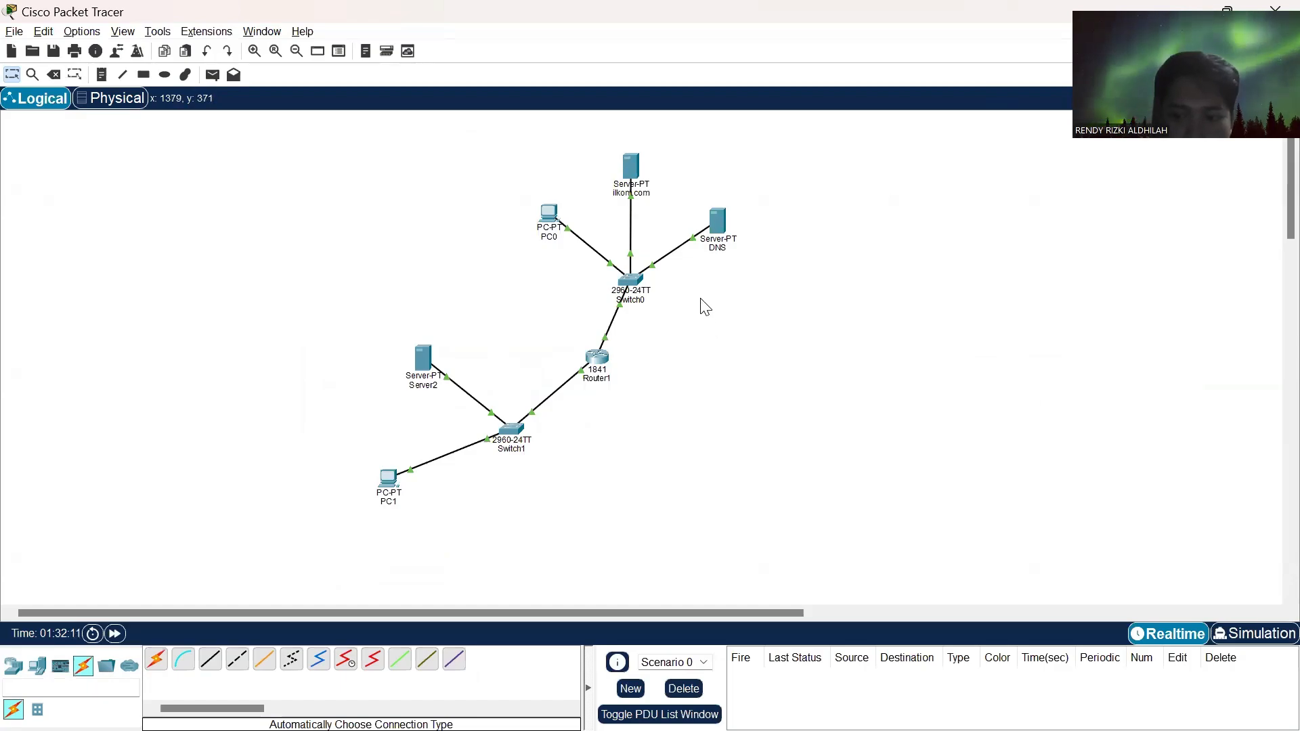
{"action": "double_click", "coordinate": [551, 226]}
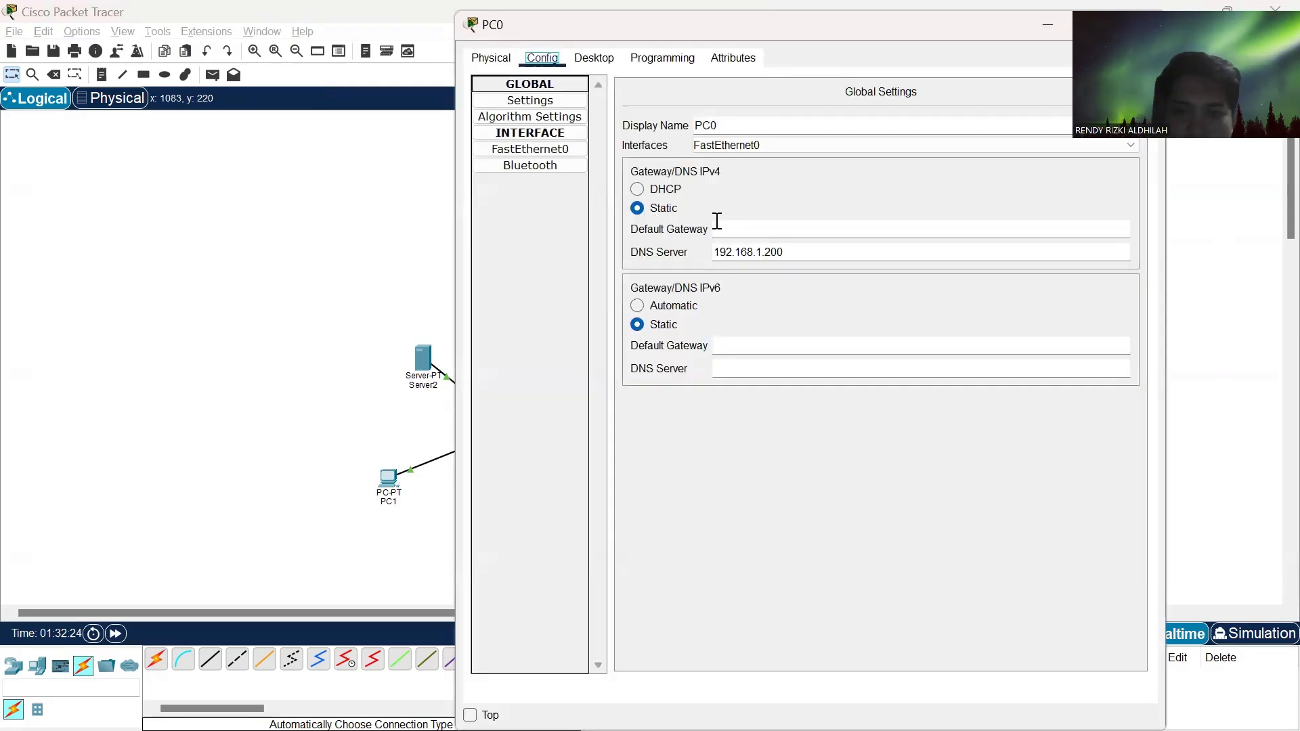
{"action": "left_click", "coordinate": [743, 232]}
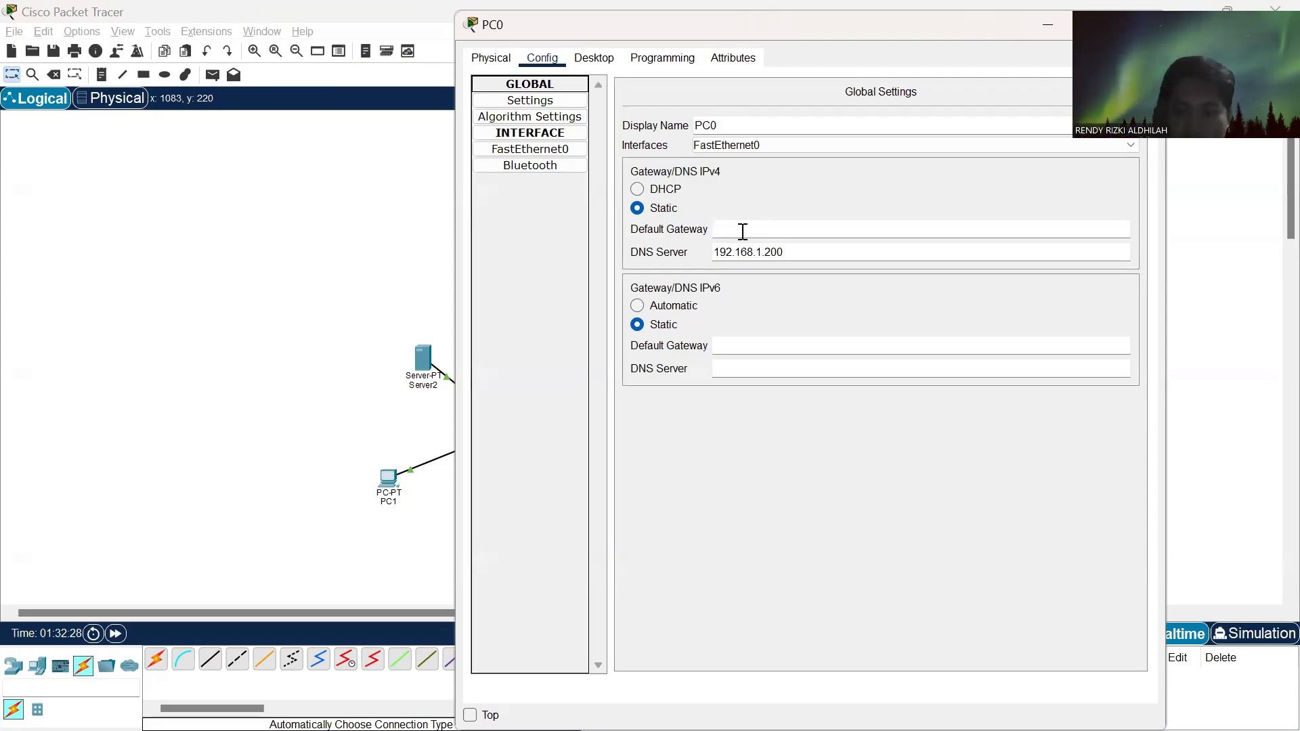
{"action": "type", "text": "19"}
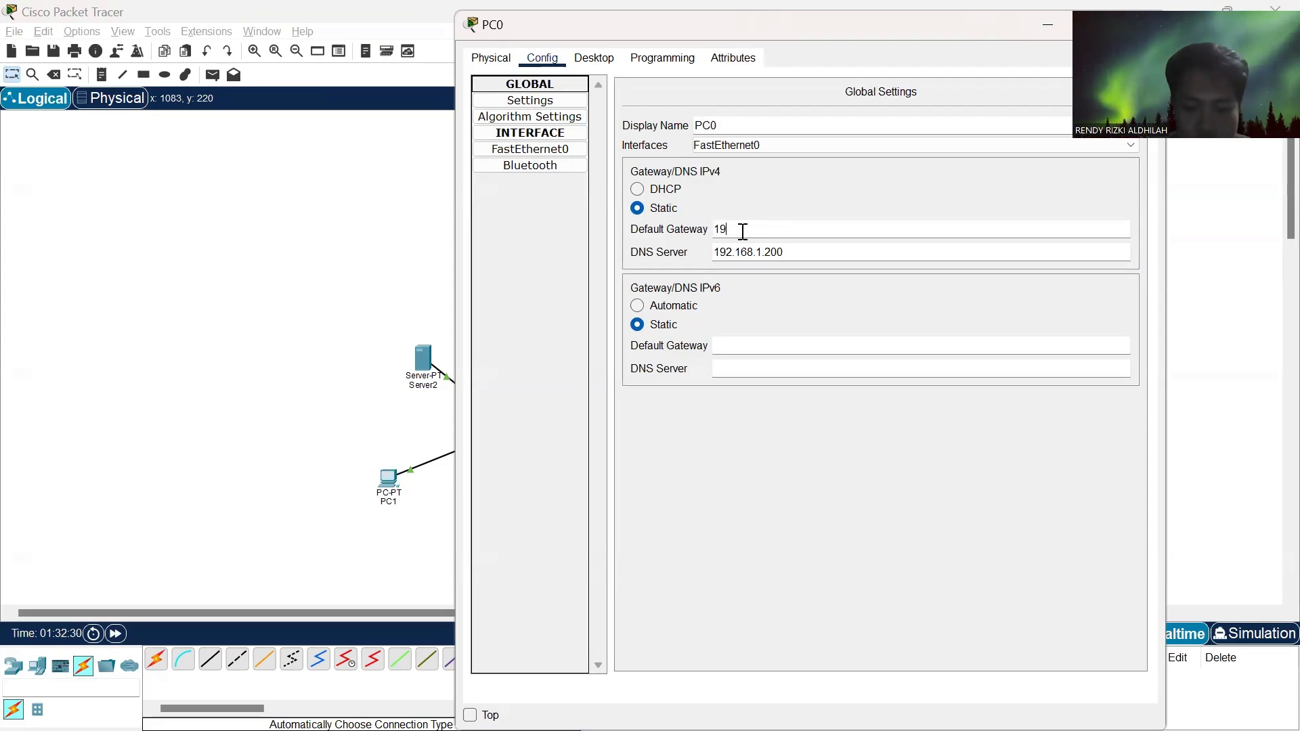
{"action": "type", "text": "2.16"}
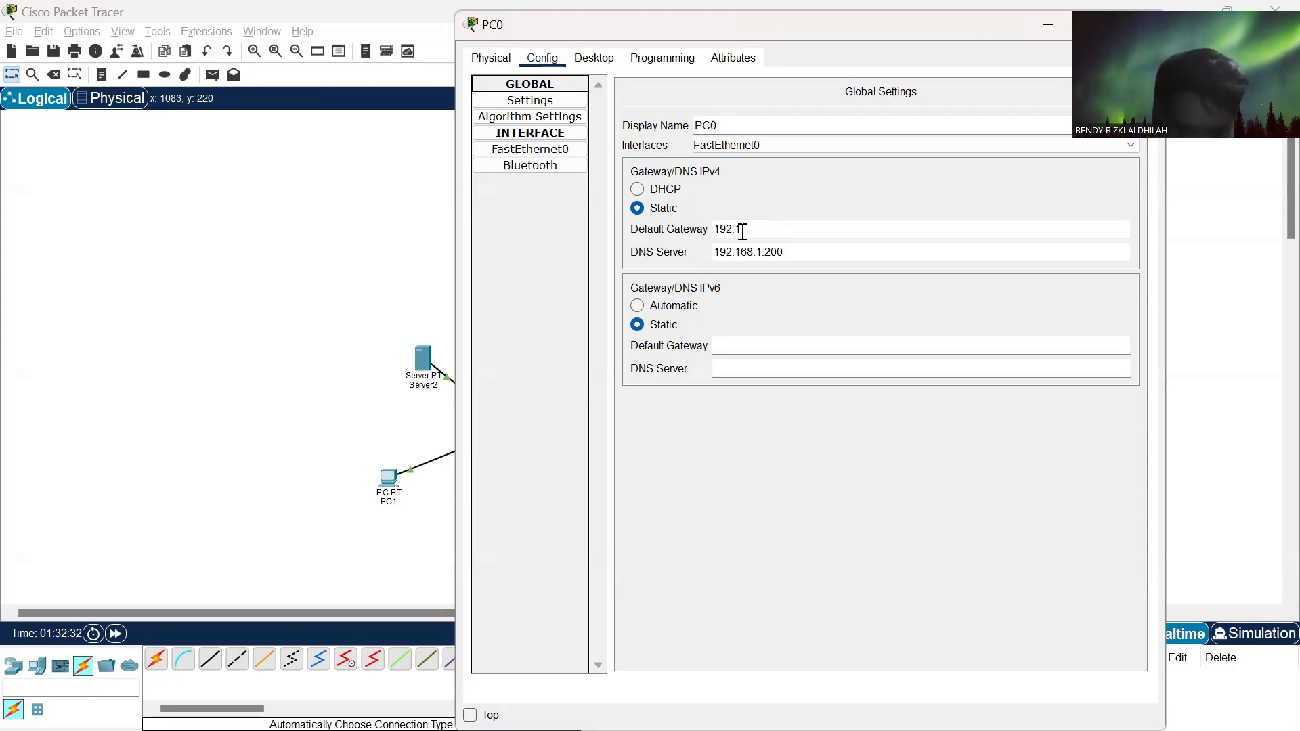
{"action": "type", "text": "8"}
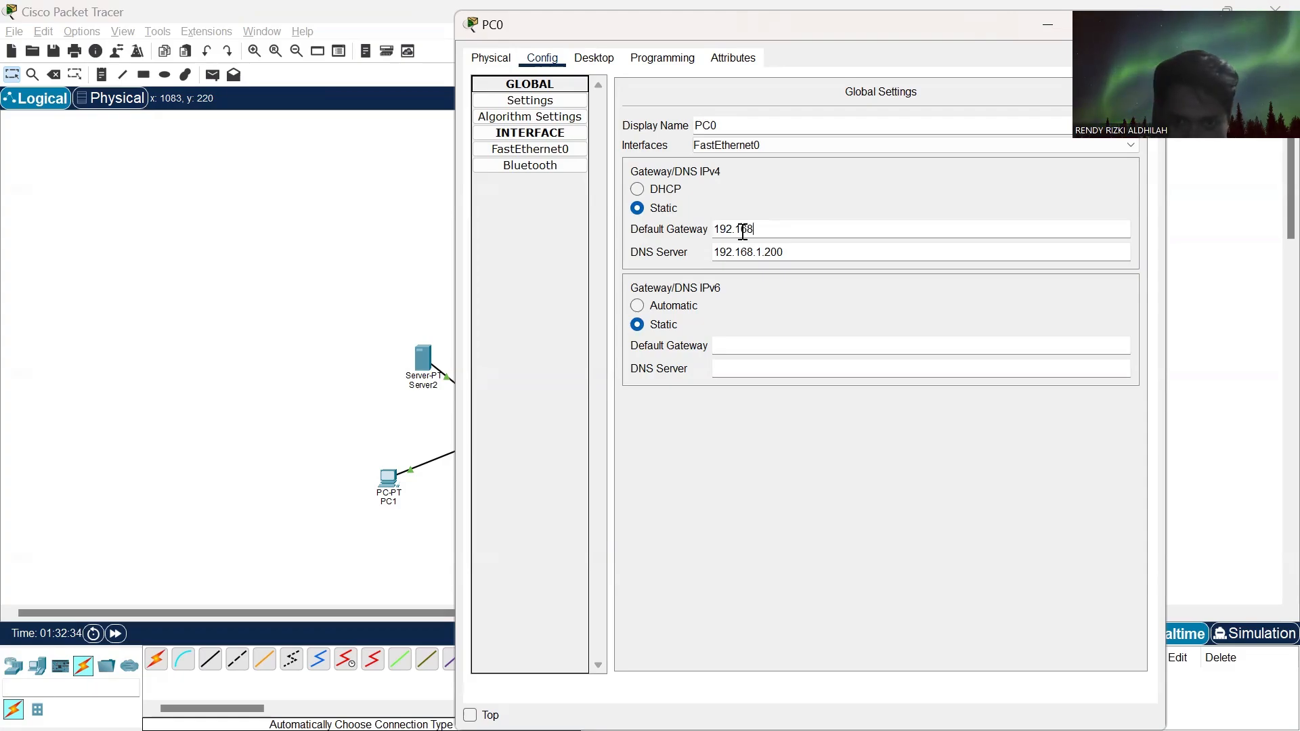
{"action": "type", "text": ".1."}
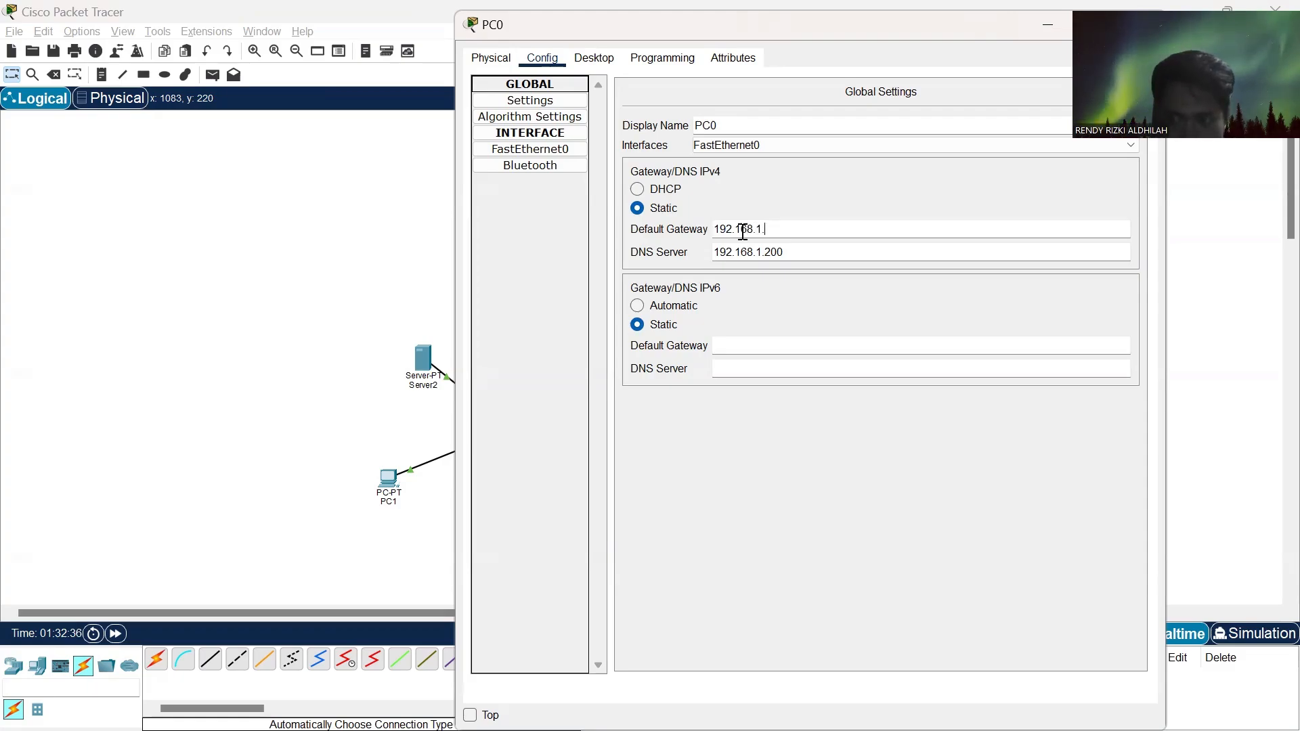
{"action": "type", "text": "99"}
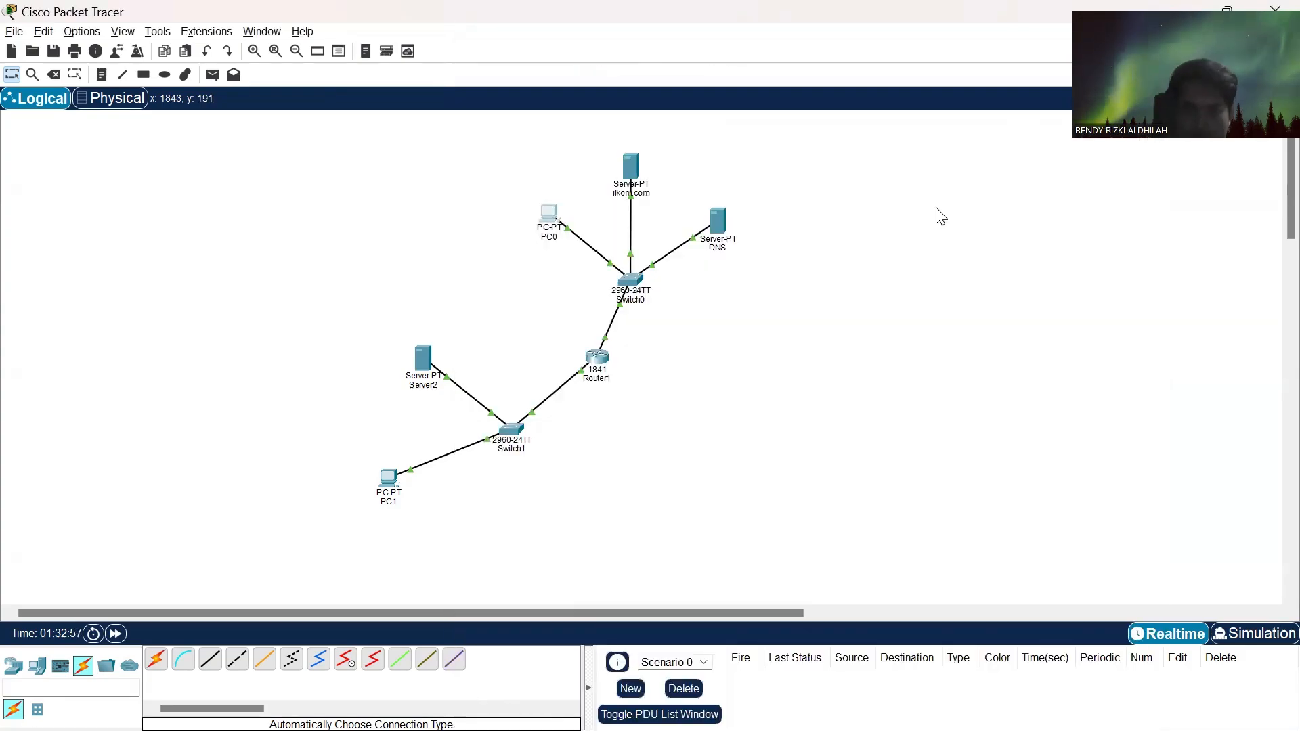
- Set Server2's display name to pendilkom.com, checking the name against the assignment's network diagram in the browser
{"action": "left_click", "coordinate": [424, 364]}
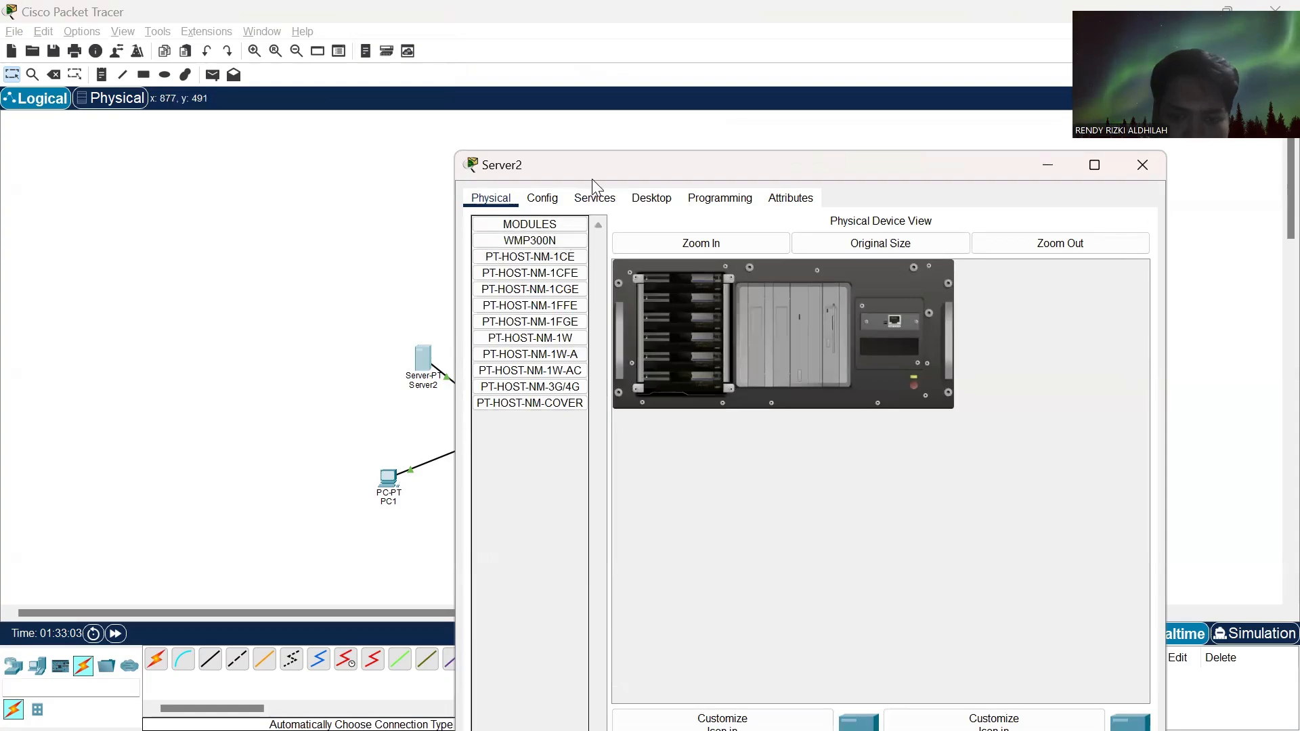
{"action": "left_click", "coordinate": [542, 198]}
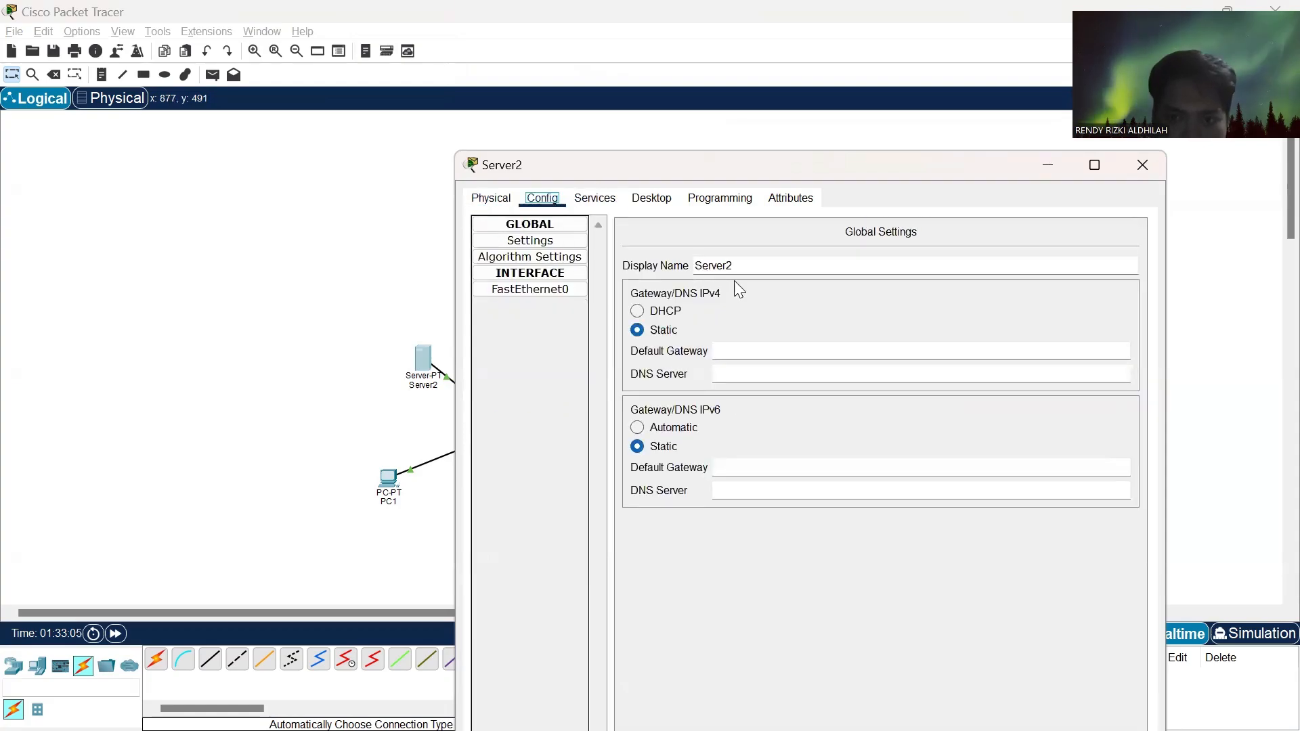
{"action": "left_click_drag", "start_coordinate": [745, 270], "coordinate": [640, 266]}
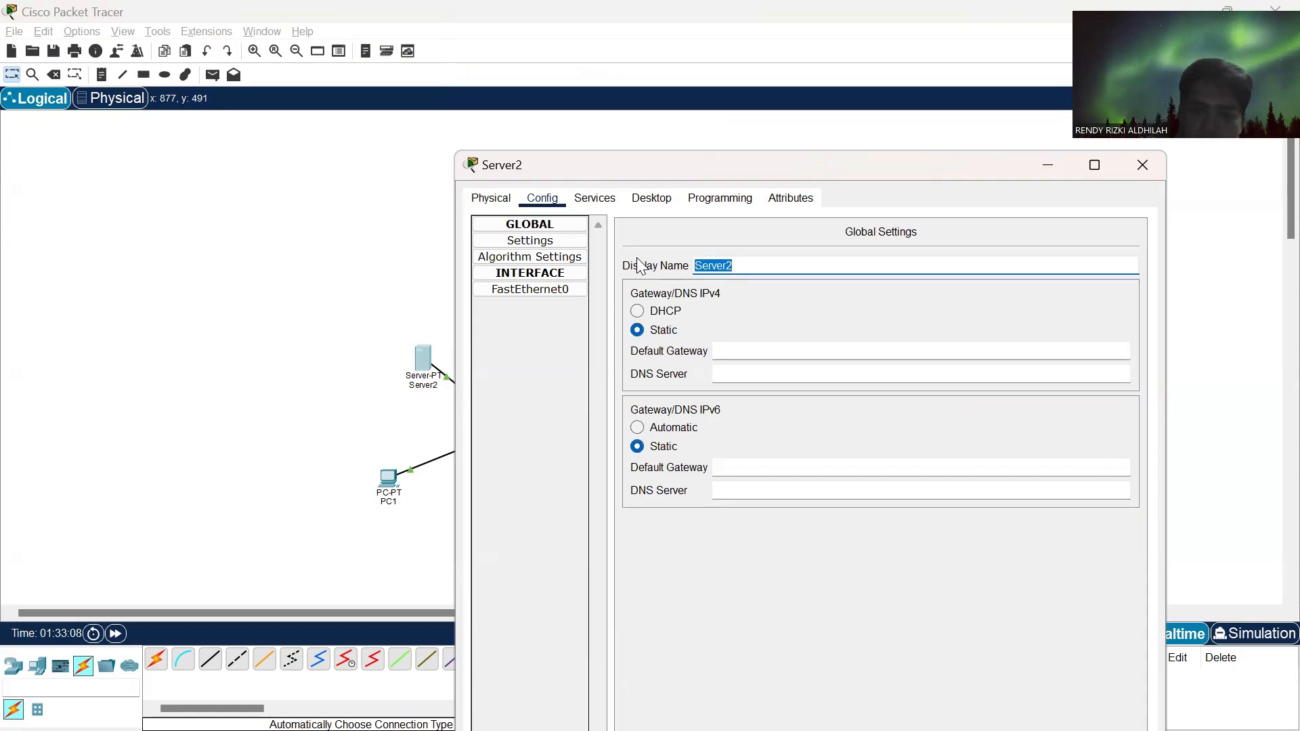
{"action": "key", "text": "alt+Tab"}
{"action": "key", "text": "Tab"}
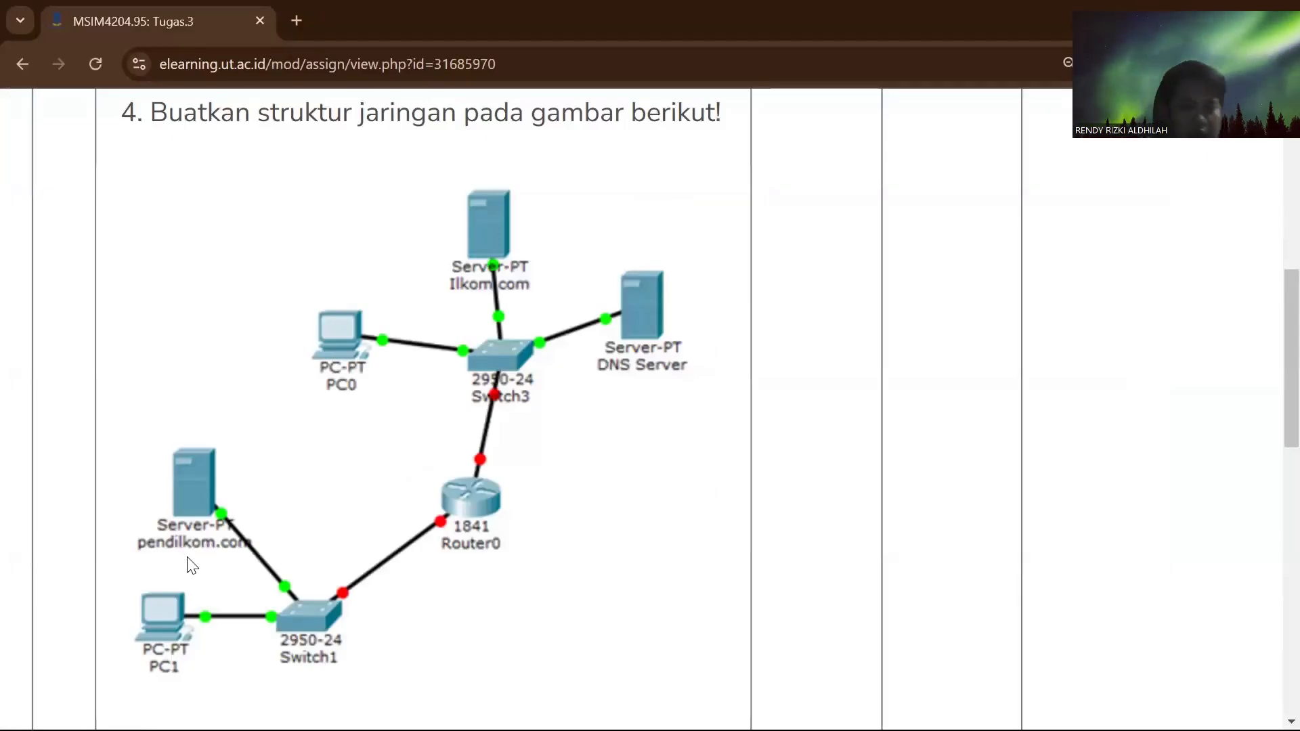
{"action": "key", "text": "alt+Tab"}
{"action": "type", "text": "pendi"}
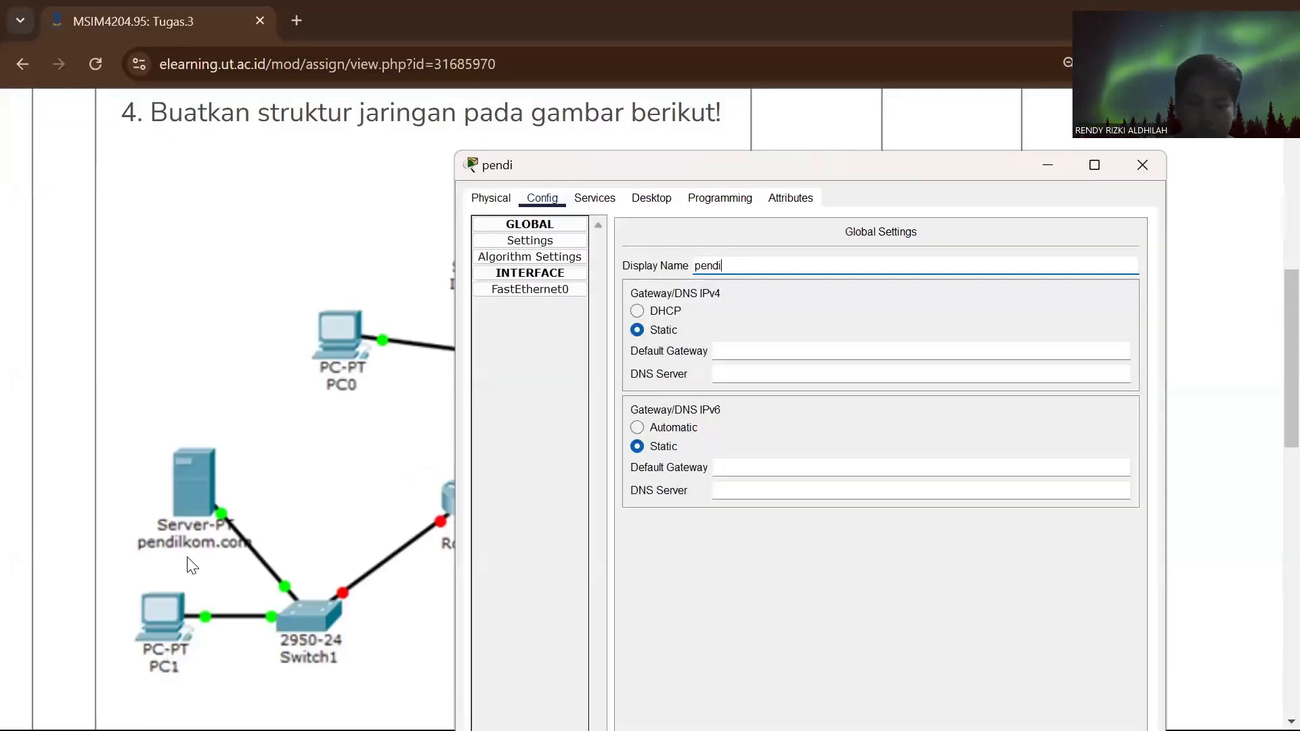
{"action": "type", "text": "lkom.co"}
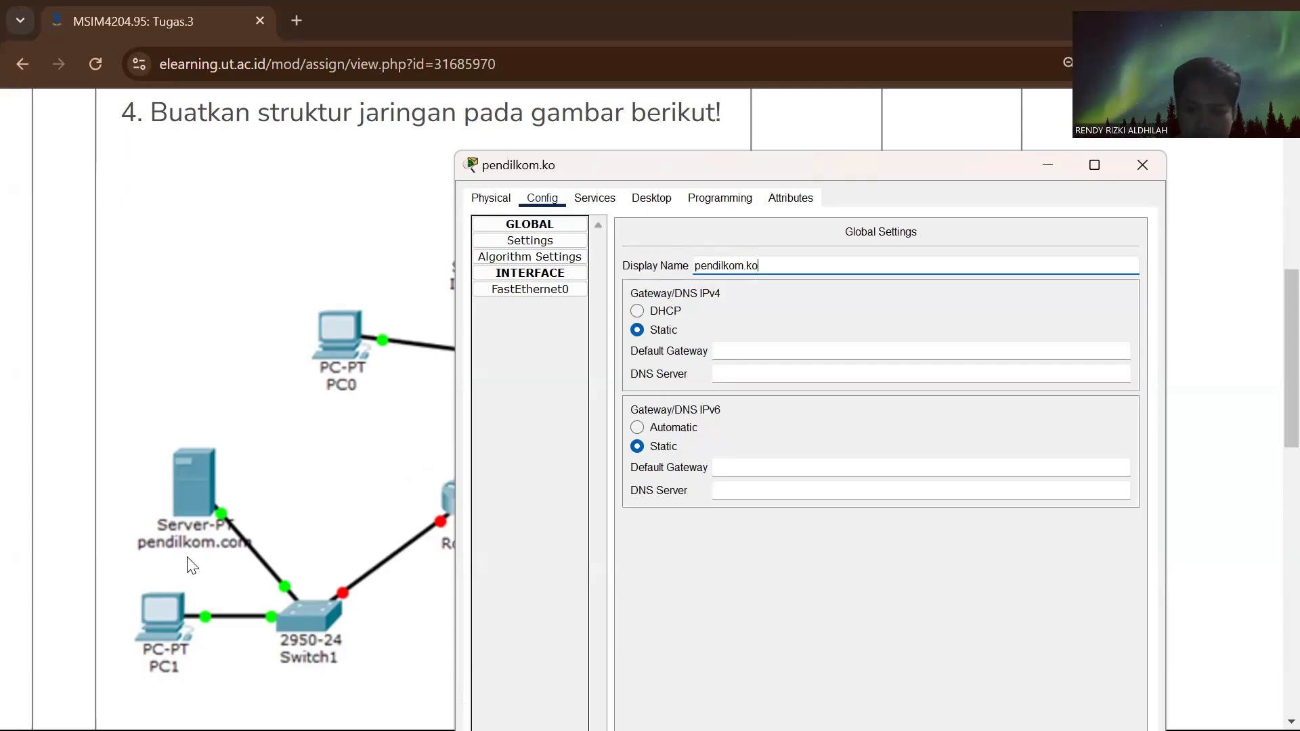
{"action": "key", "text": "BackSpace"}
{"action": "key", "text": "BackSpace"}
{"action": "type", "text": "com"}
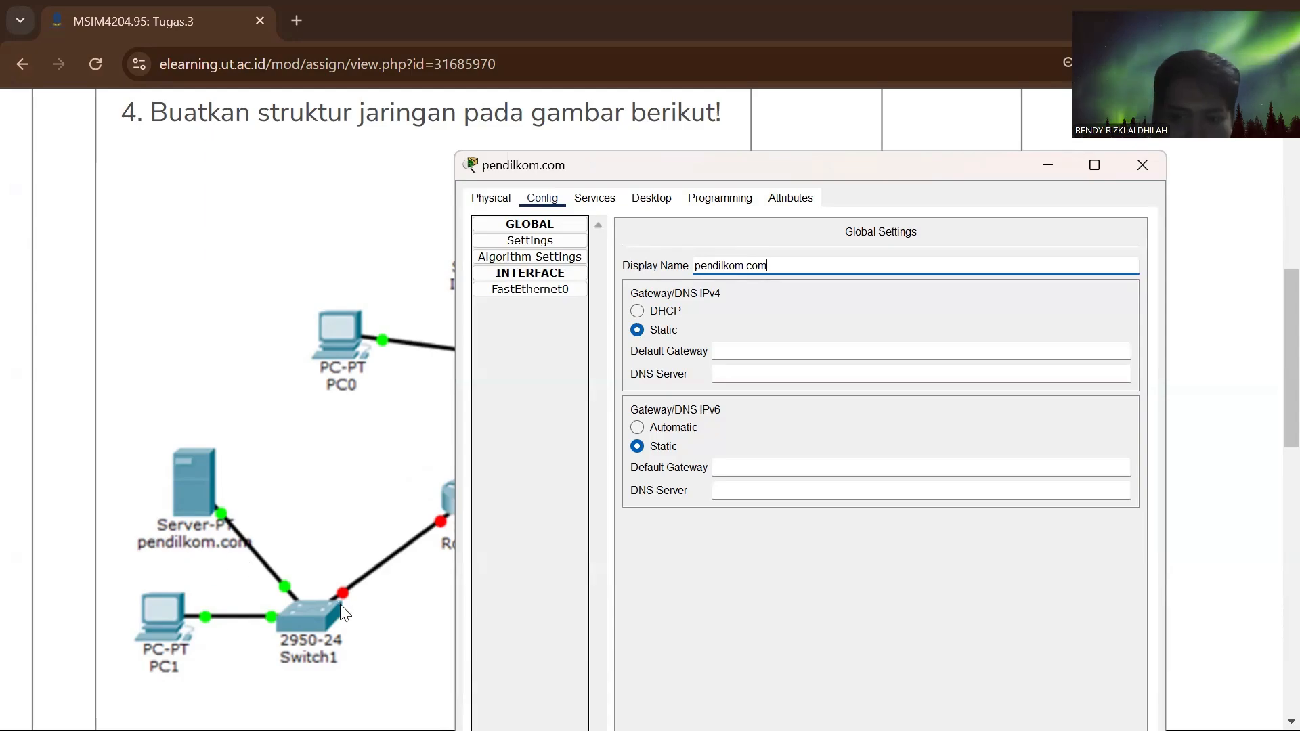
- Set the pendilkom.com server's IPv4 default gateway to 192.168.2.1
{"action": "left_click", "coordinate": [731, 348]}
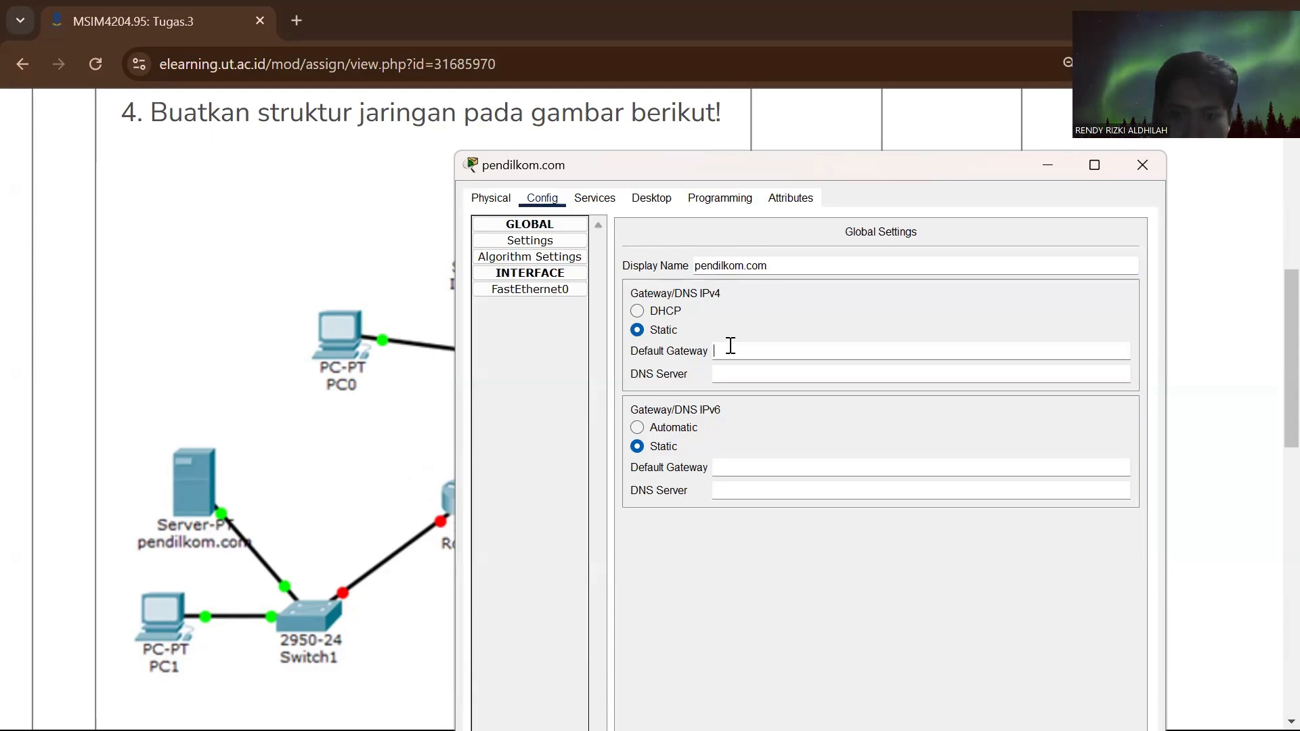
{"action": "type", "text": "1"}
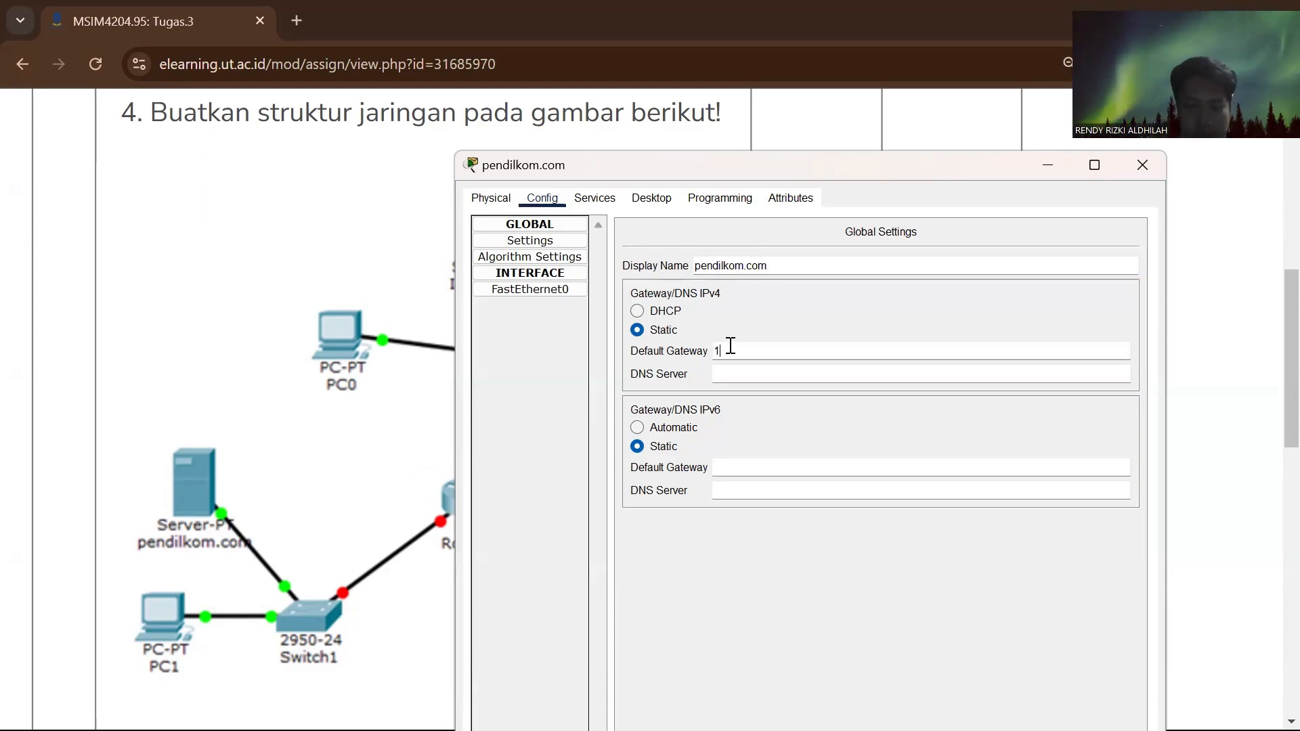
{"action": "type", "text": "92.16"}
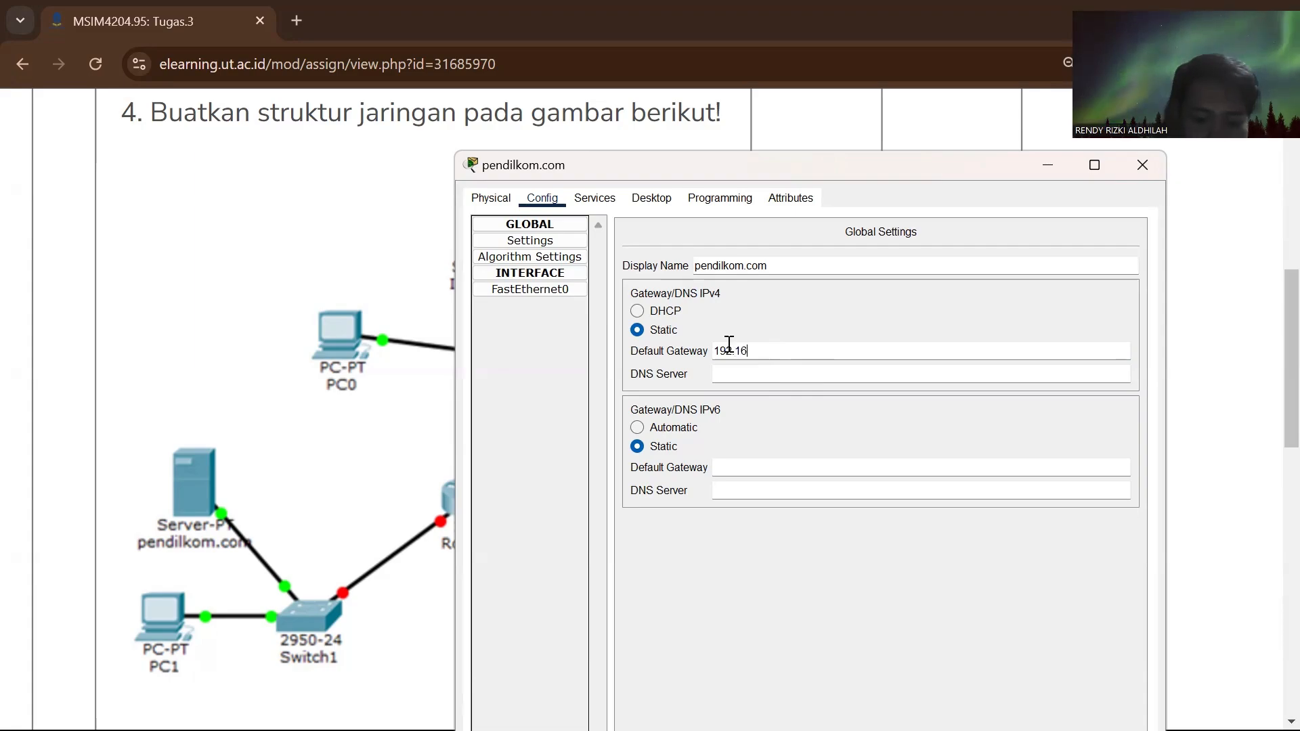
{"action": "type", "text": "8.2.1"}
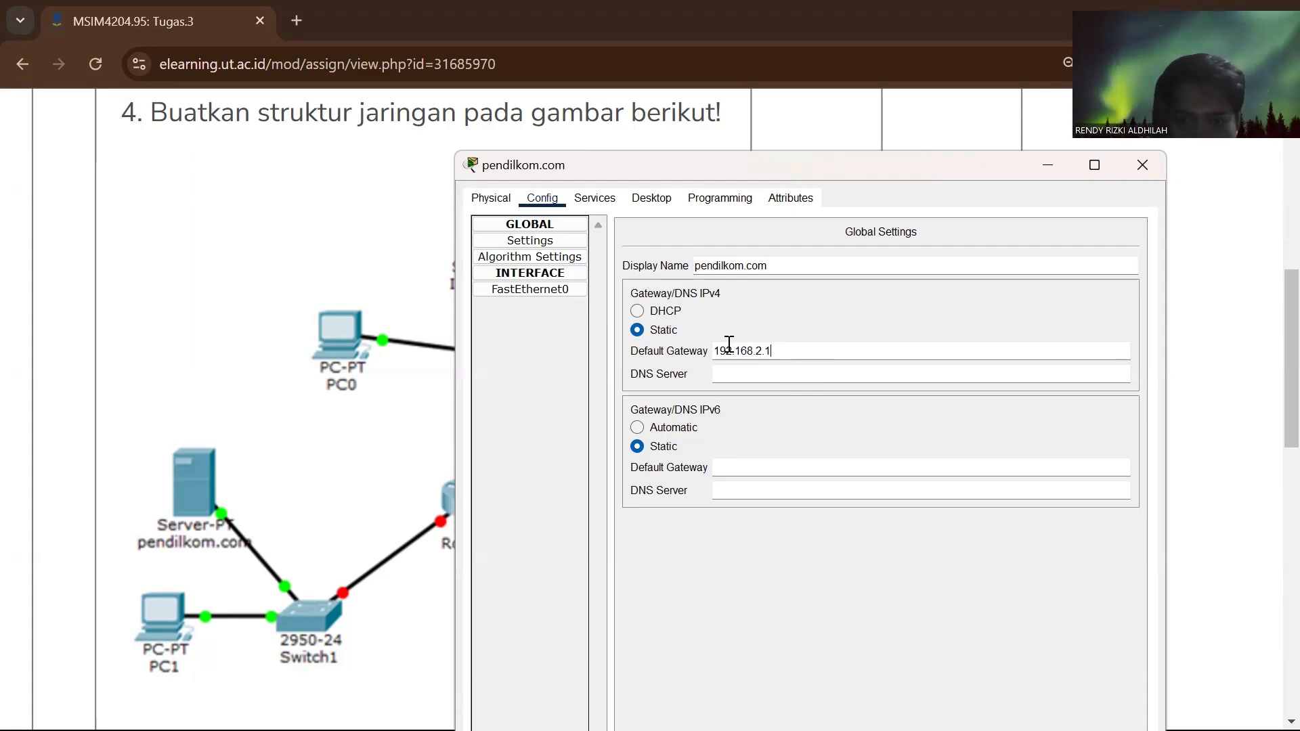
{"action": "key", "text": "Return"}
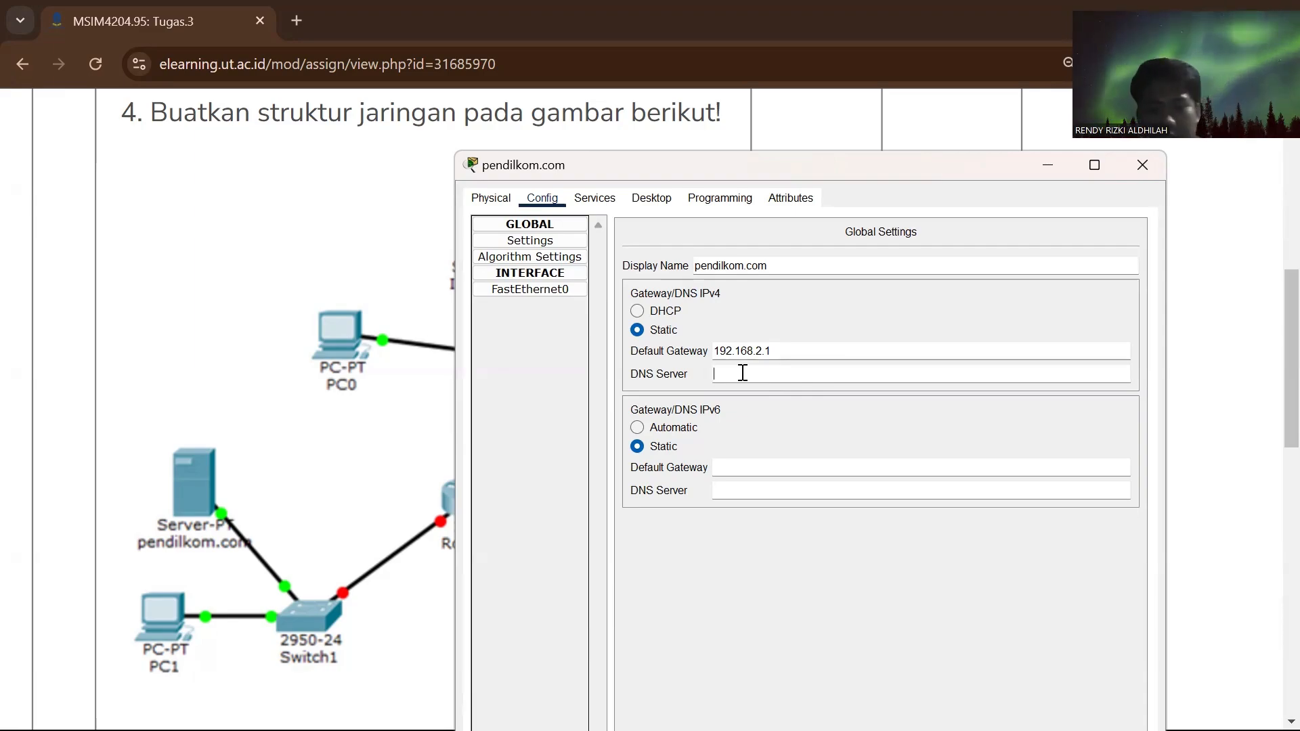
- Set the pendilkom.com server's IPv4 DNS server to 192.168.1.200
{"action": "type", "text": "192"}
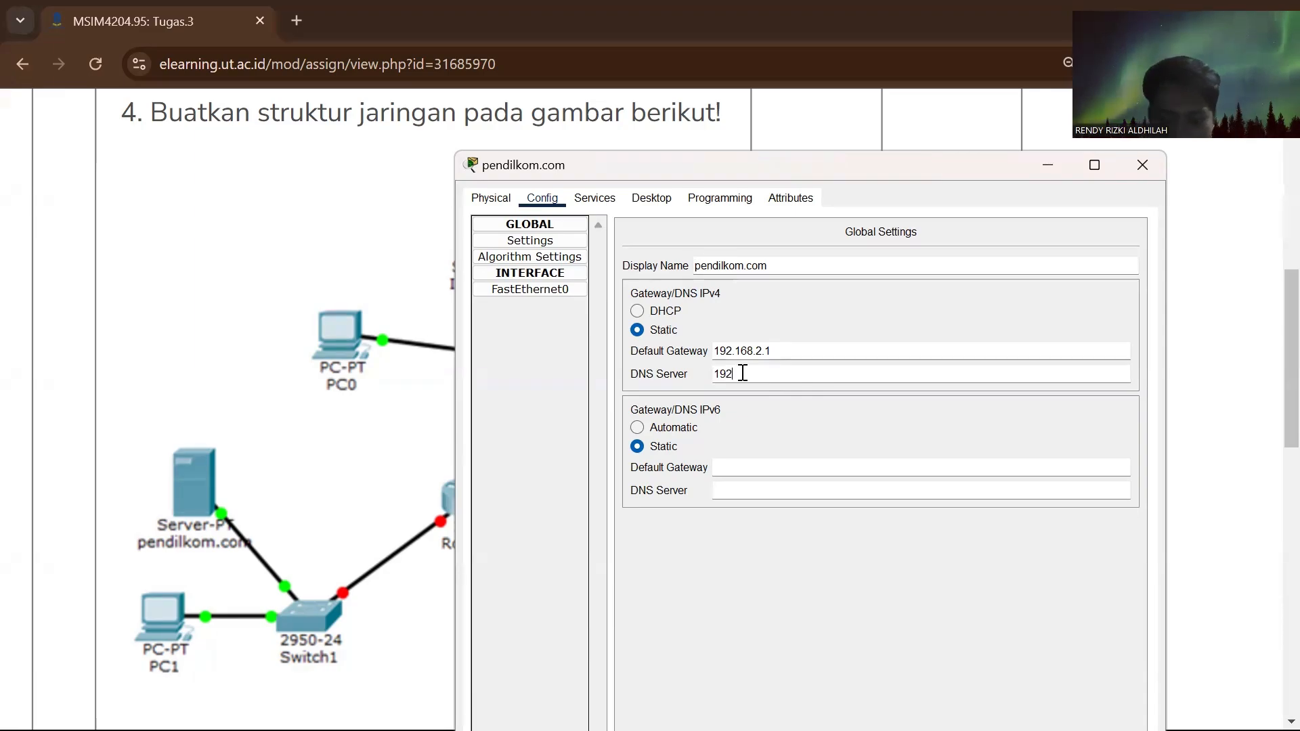
{"action": "type", "text": ".1"}
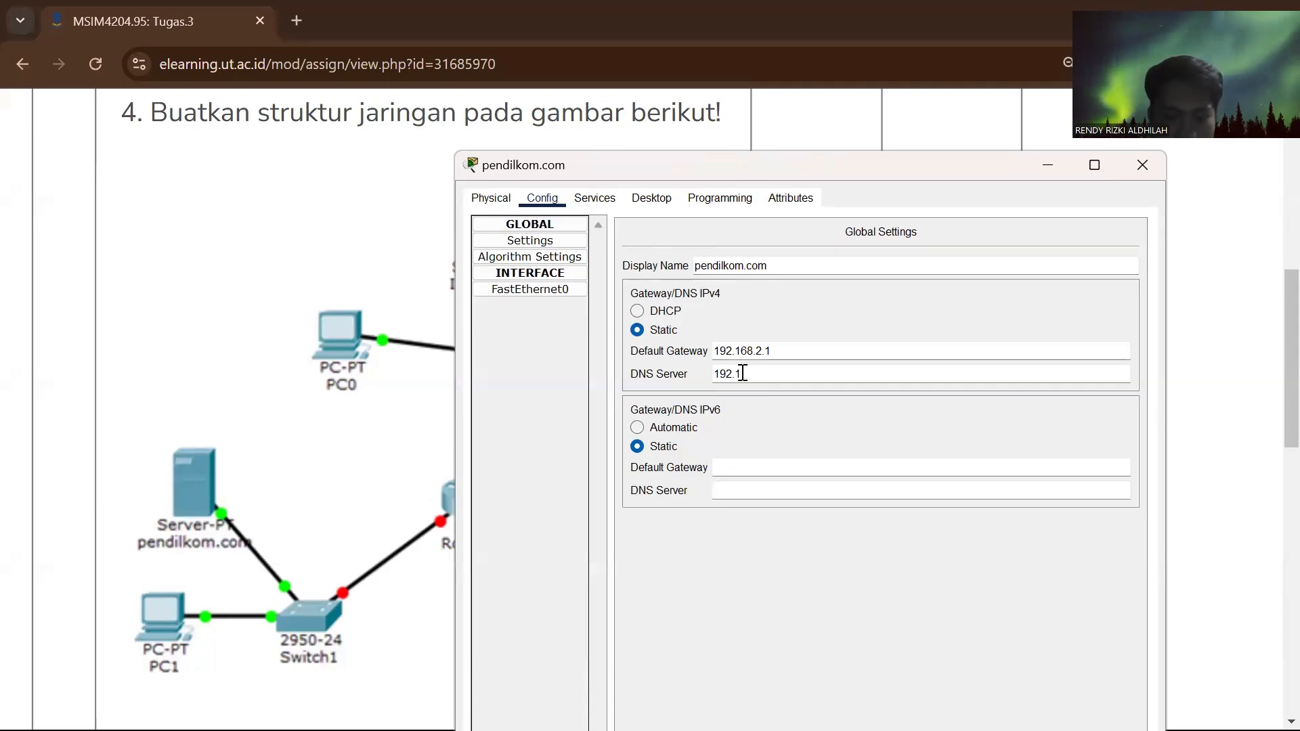
{"action": "type", "text": "68"}
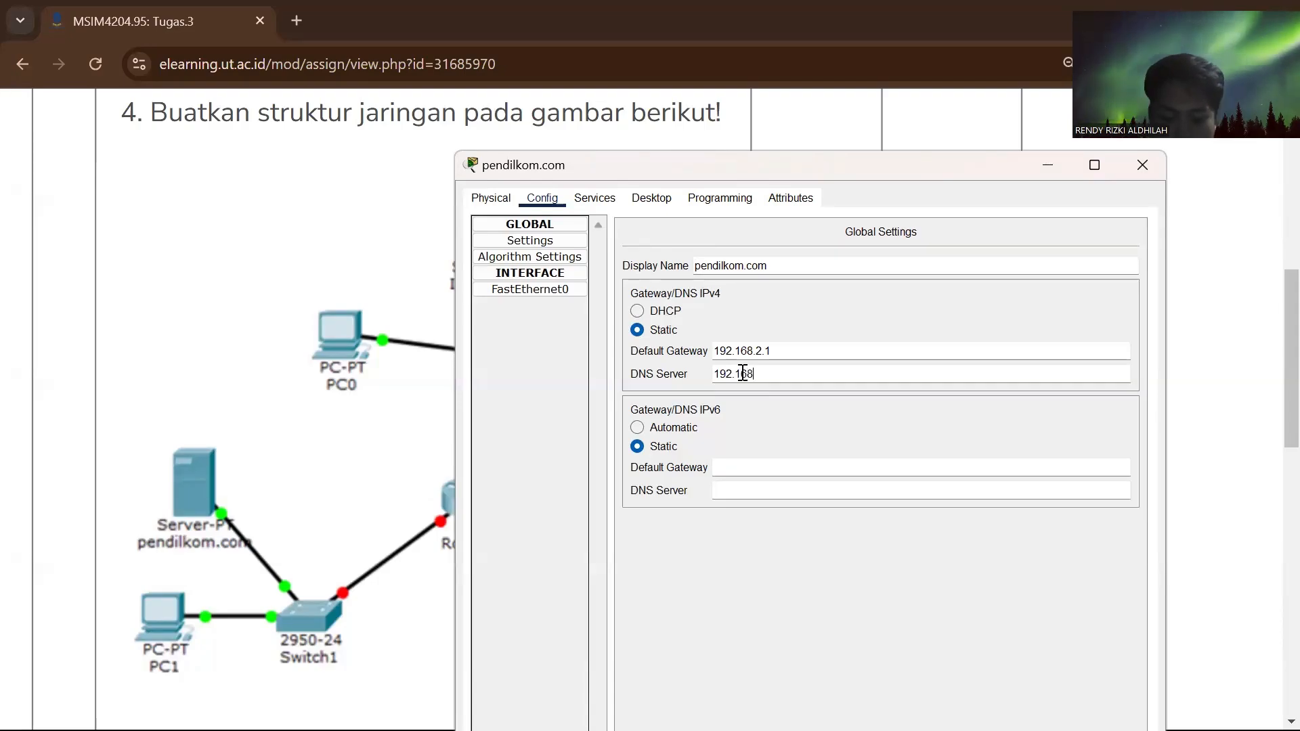
{"action": "type", "text": ".1.20"}
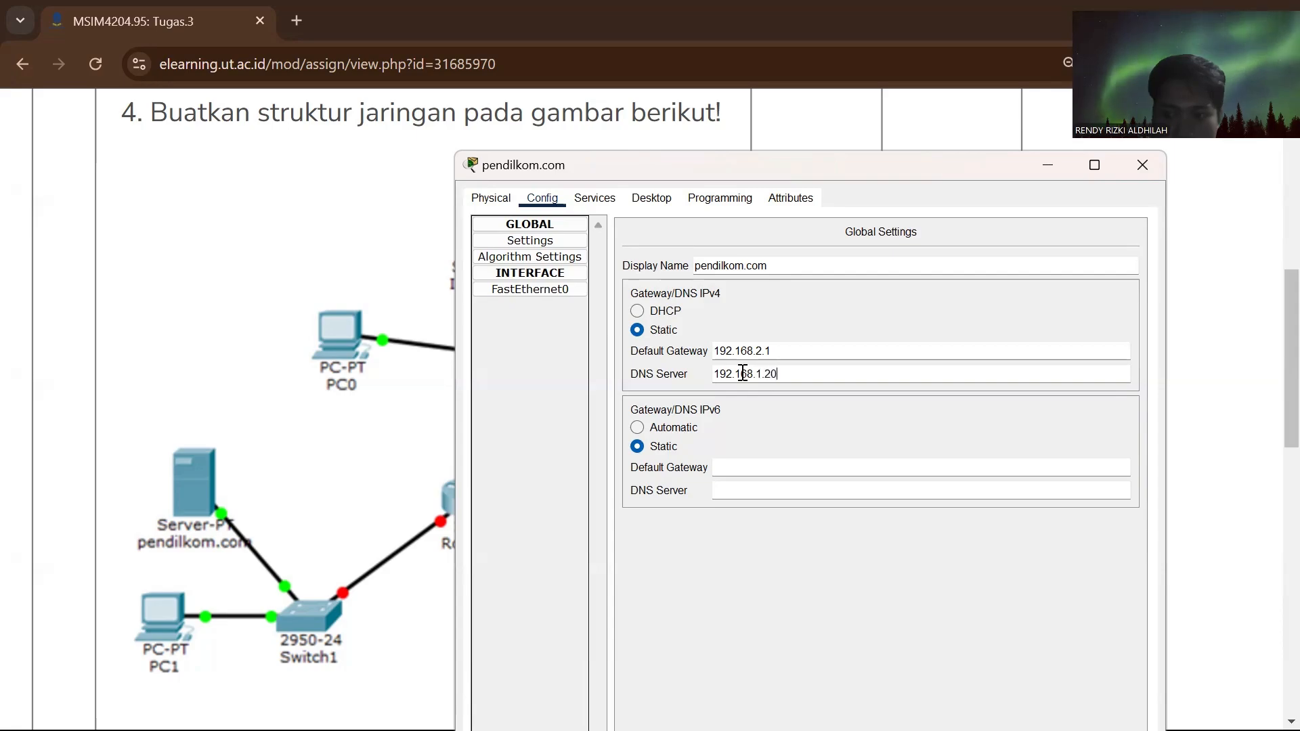
{"action": "type", "text": "0"}
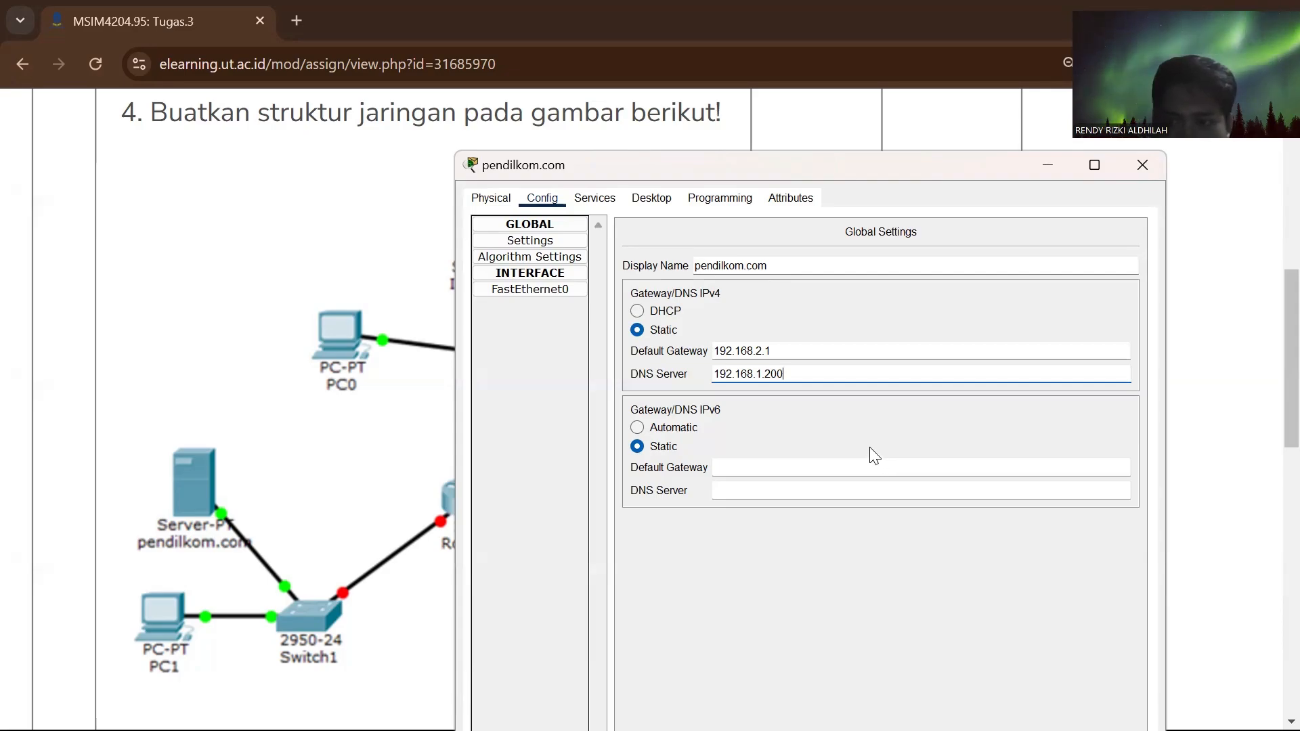
- Set the pendilkom.com server's FastEthernet0 IPv4 address to 192.168.2.100, check its HTTP service settings and close its window
{"action": "left_click", "coordinate": [531, 290]}
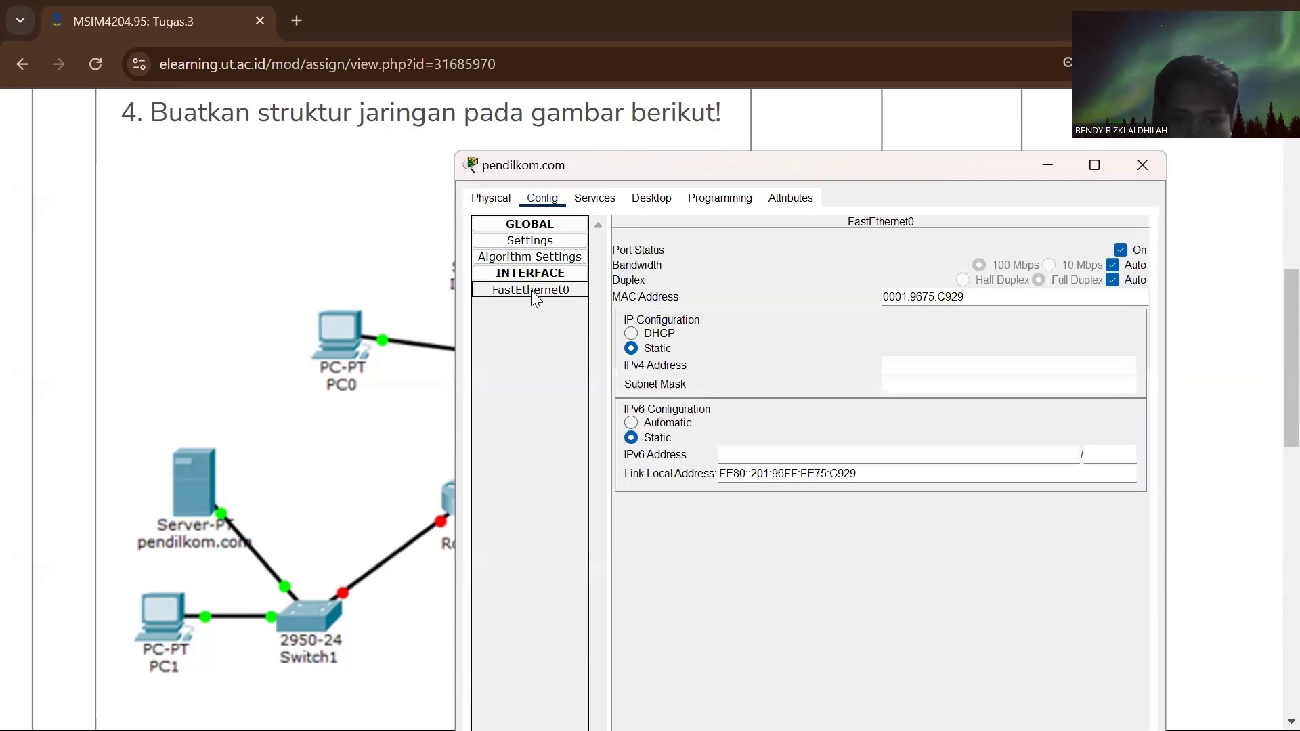
{"action": "left_click", "coordinate": [888, 364]}
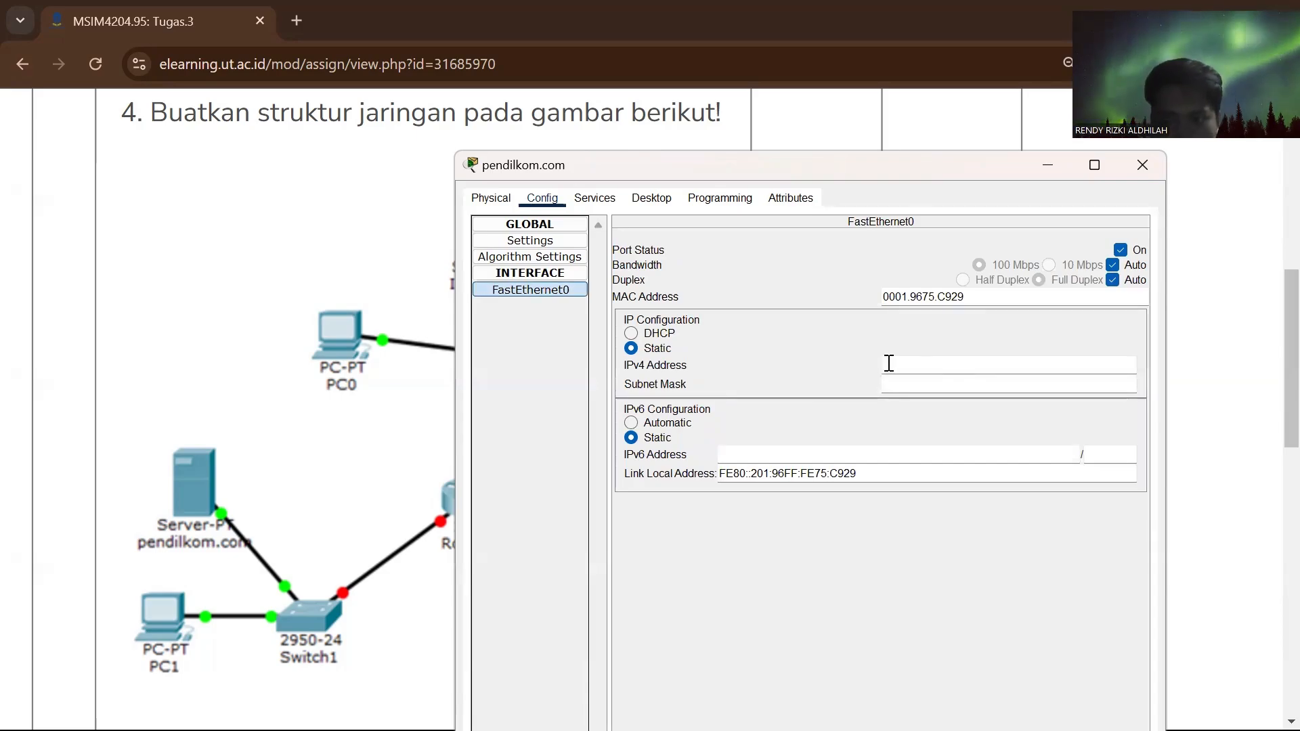
{"action": "type", "text": "192."}
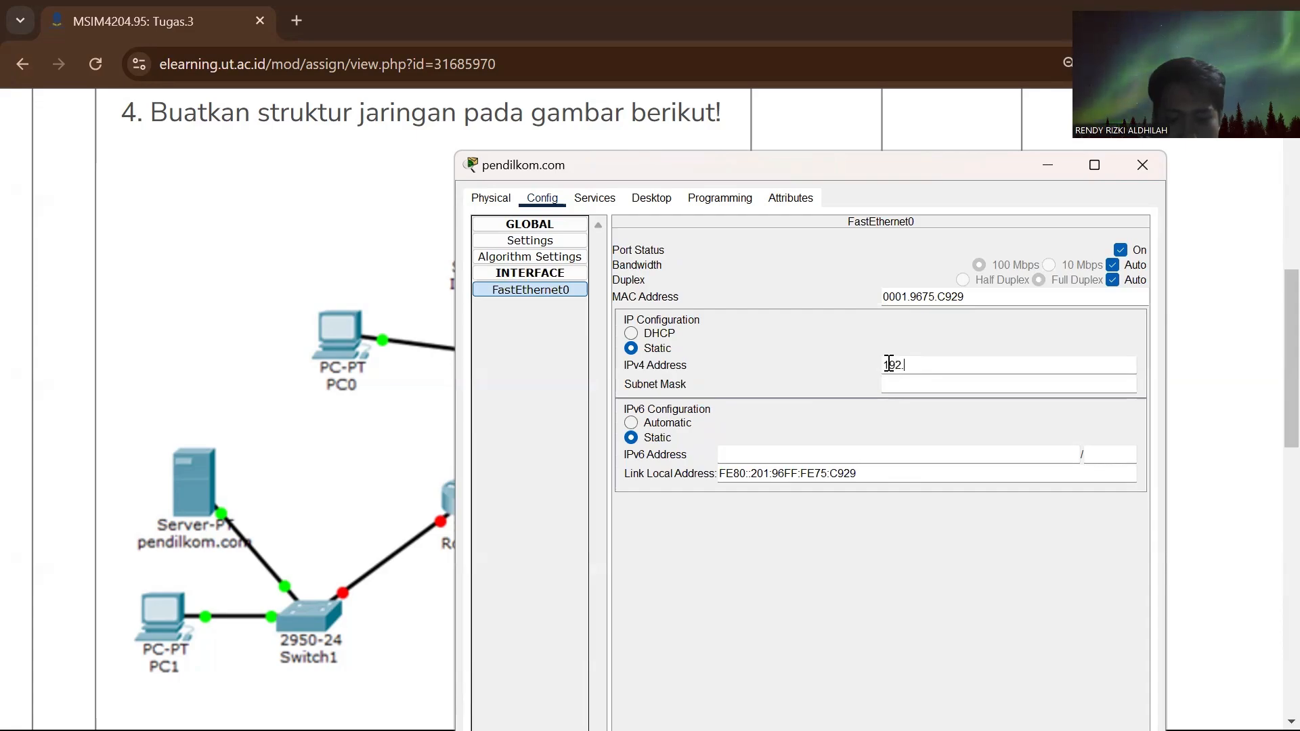
{"action": "type", "text": "168"}
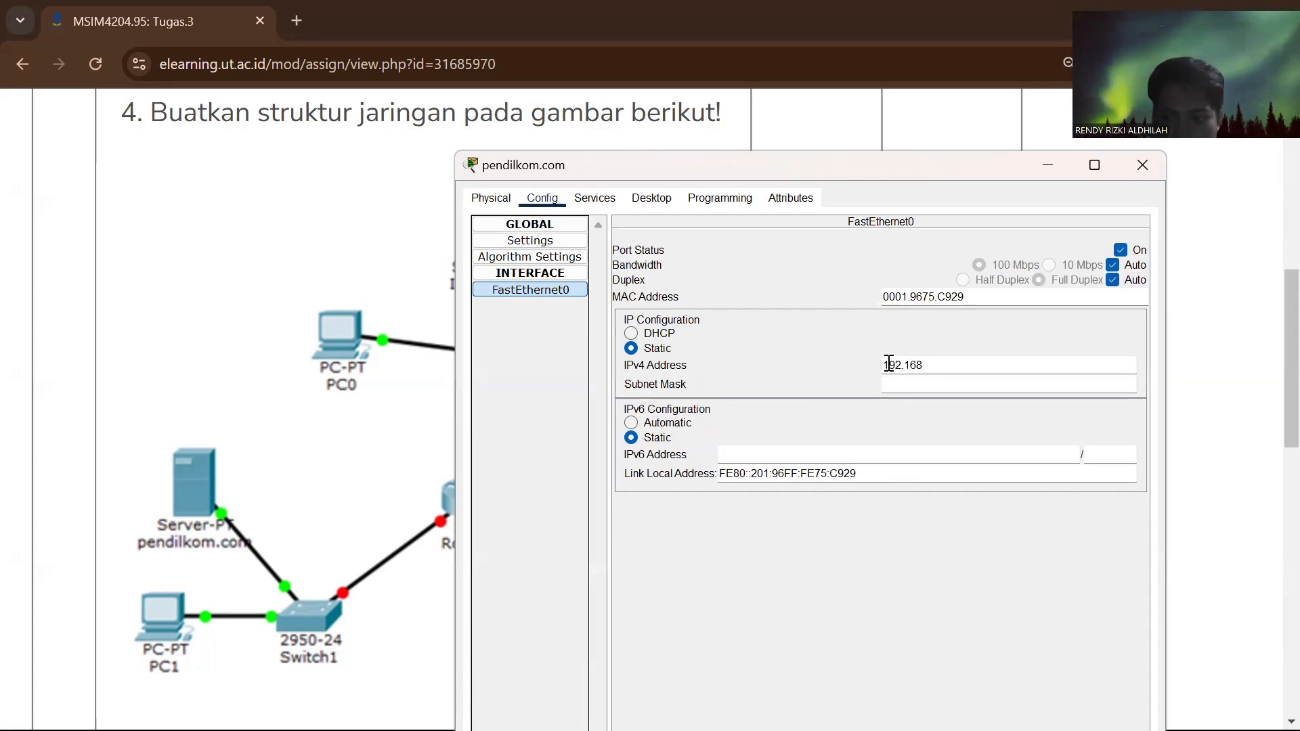
{"action": "type", "text": ".2.100"}
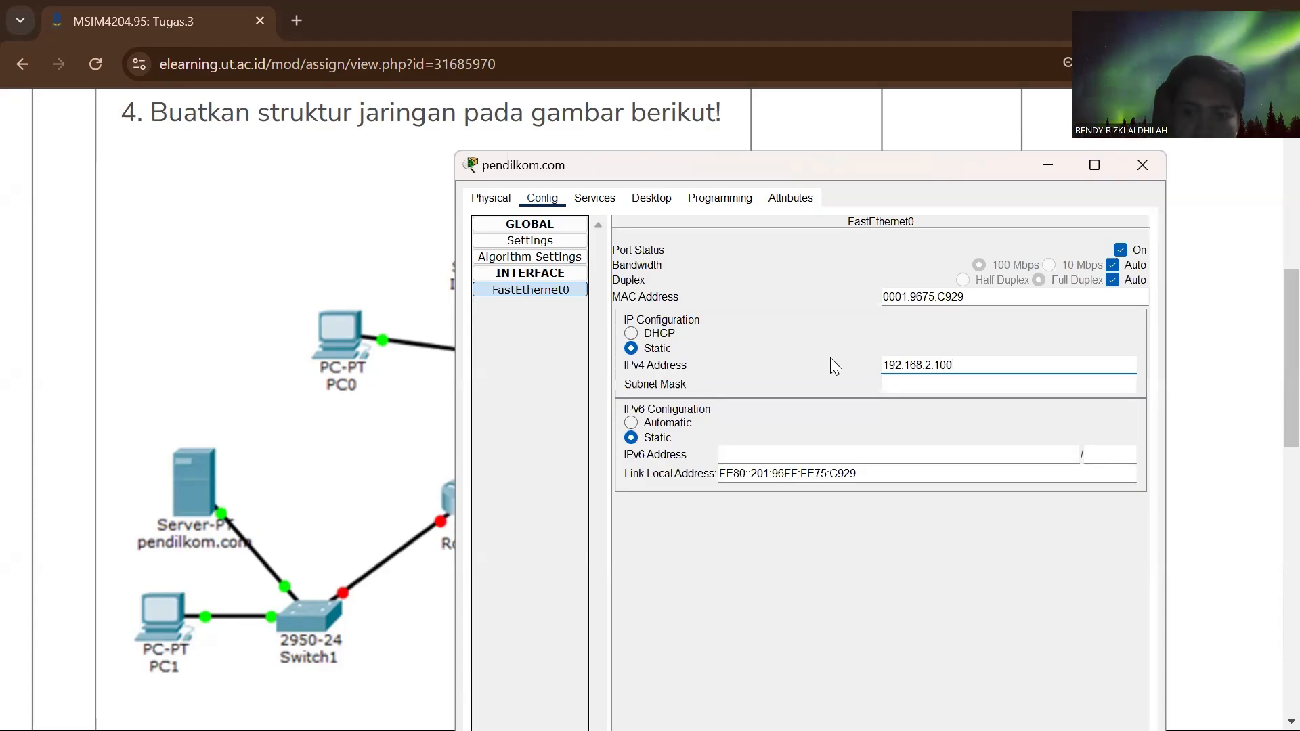
{"action": "left_click", "coordinate": [597, 200]}
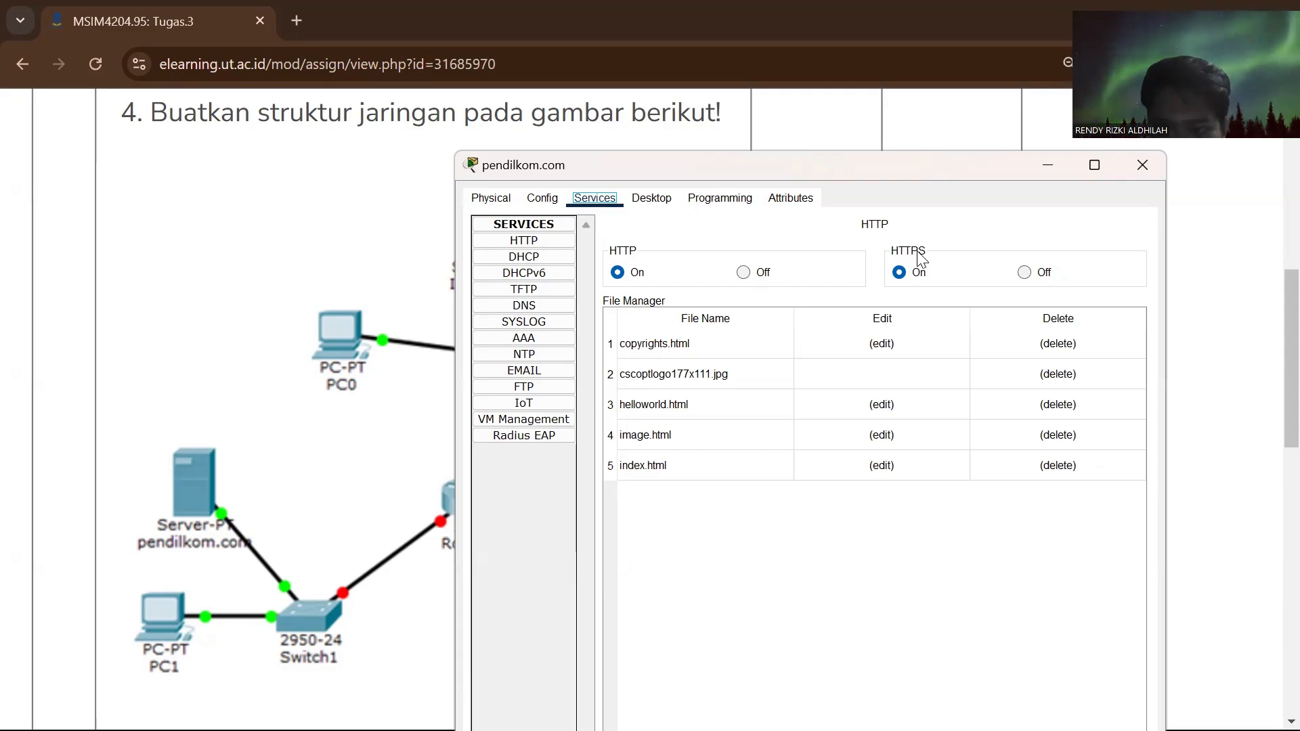
{"action": "left_click", "coordinate": [1138, 165]}
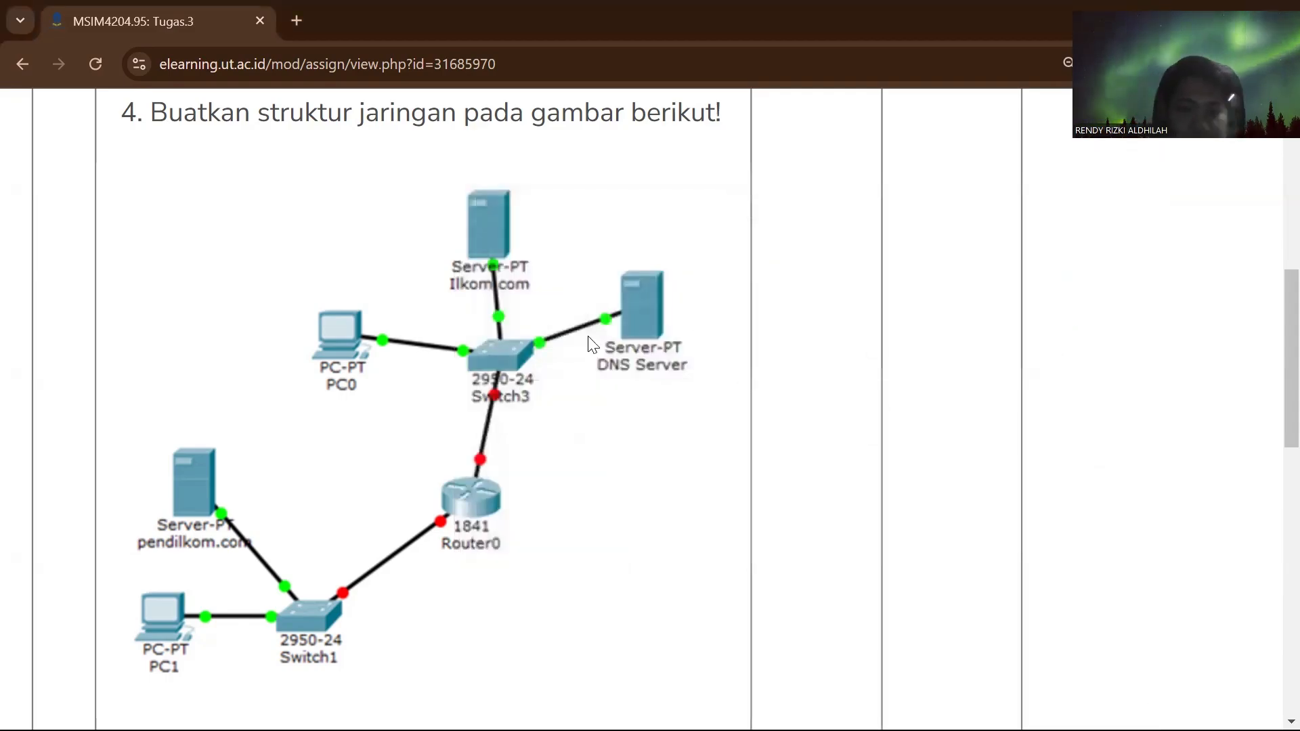
- Switch back to Packet Tracer and set PC1's IPv4 default gateway to 192.168.2.1
{"action": "scroll", "coordinate": [588, 336], "scroll_direction": "down", "scroll_amount": 3}
{"action": "key", "text": "alt+Tab"}
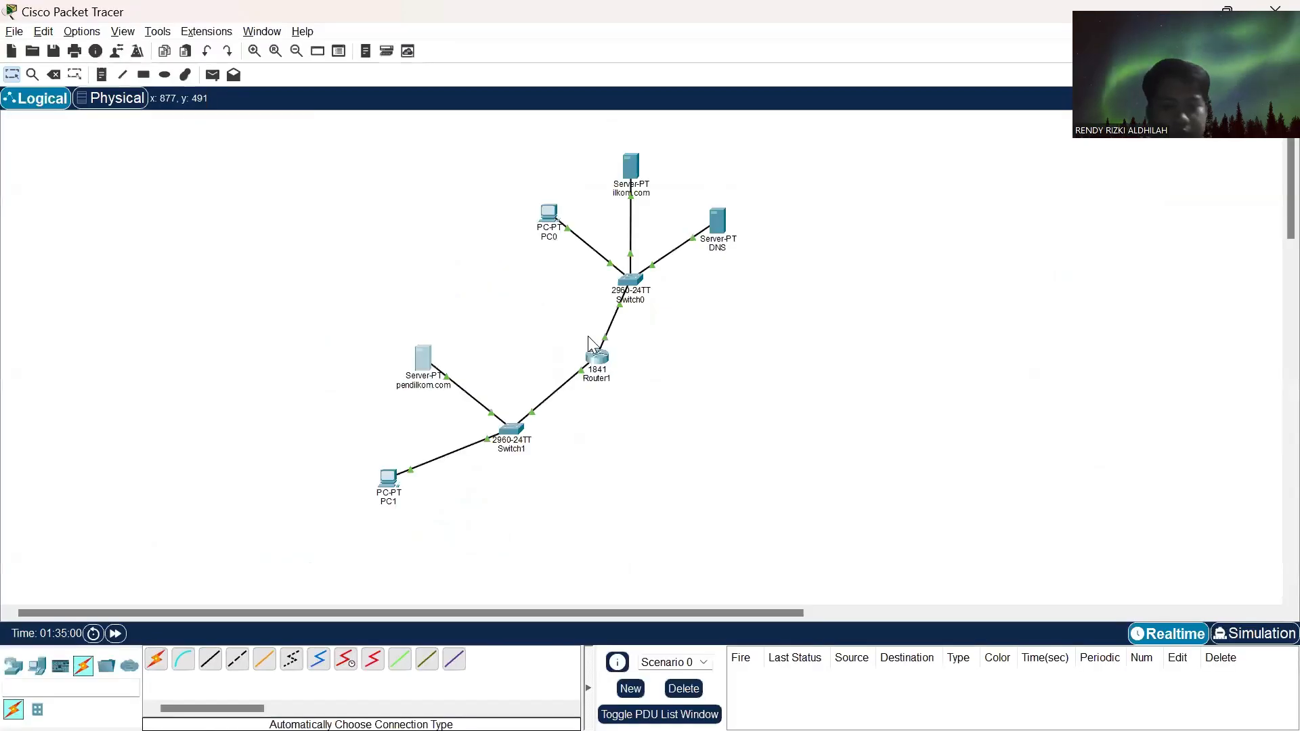
{"action": "left_click", "coordinate": [389, 480]}
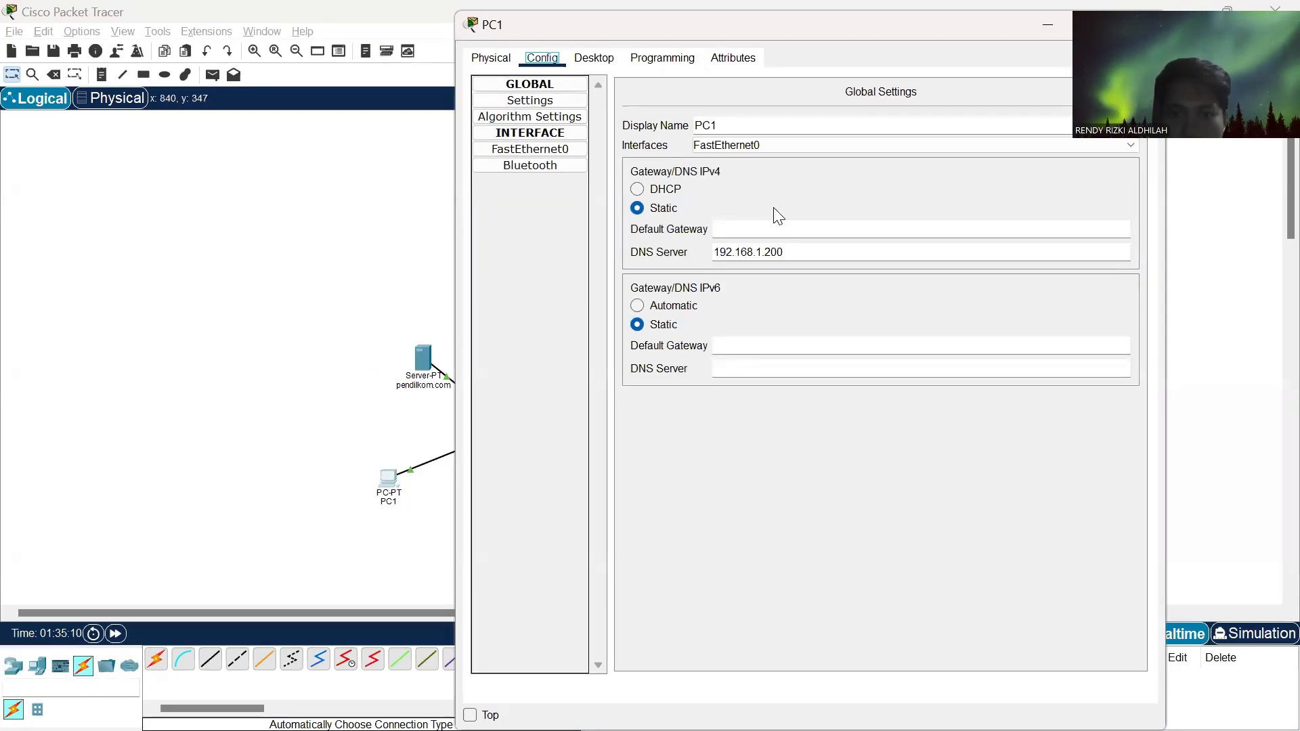
{"action": "left_click", "coordinate": [741, 225]}
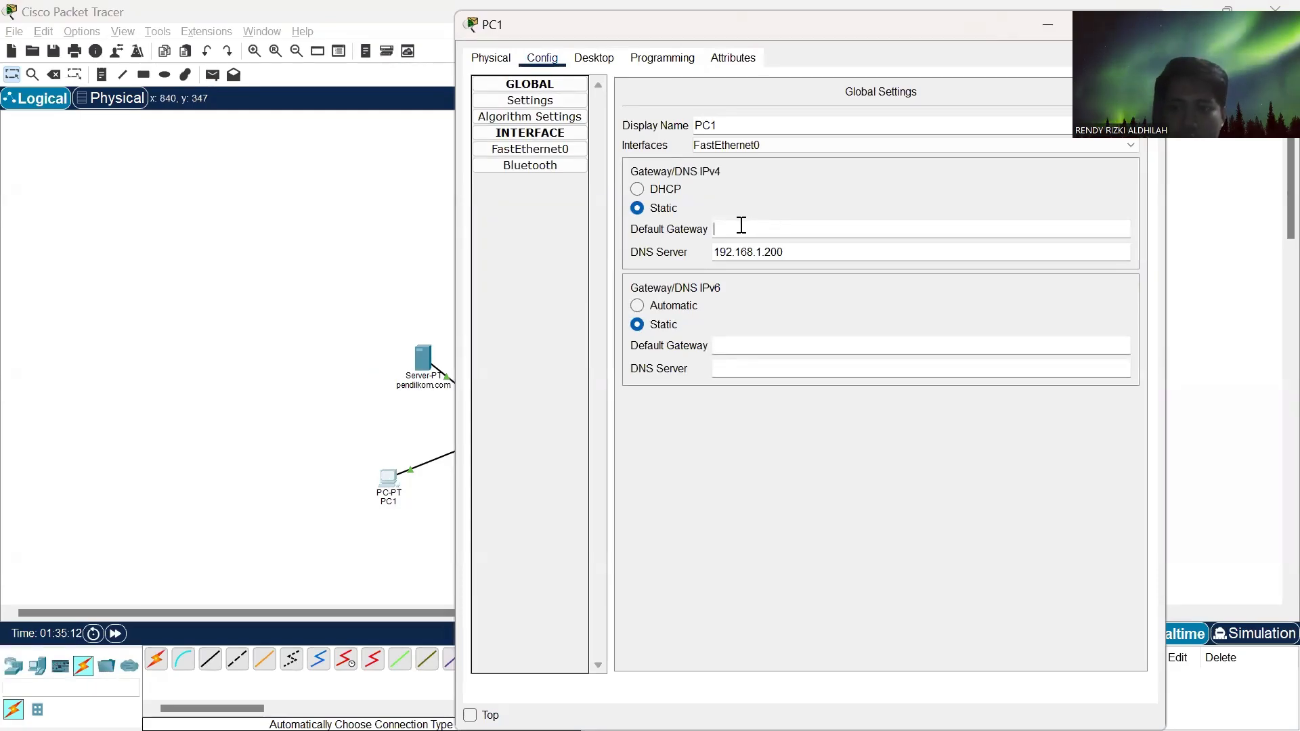
{"action": "type", "text": "192.168"}
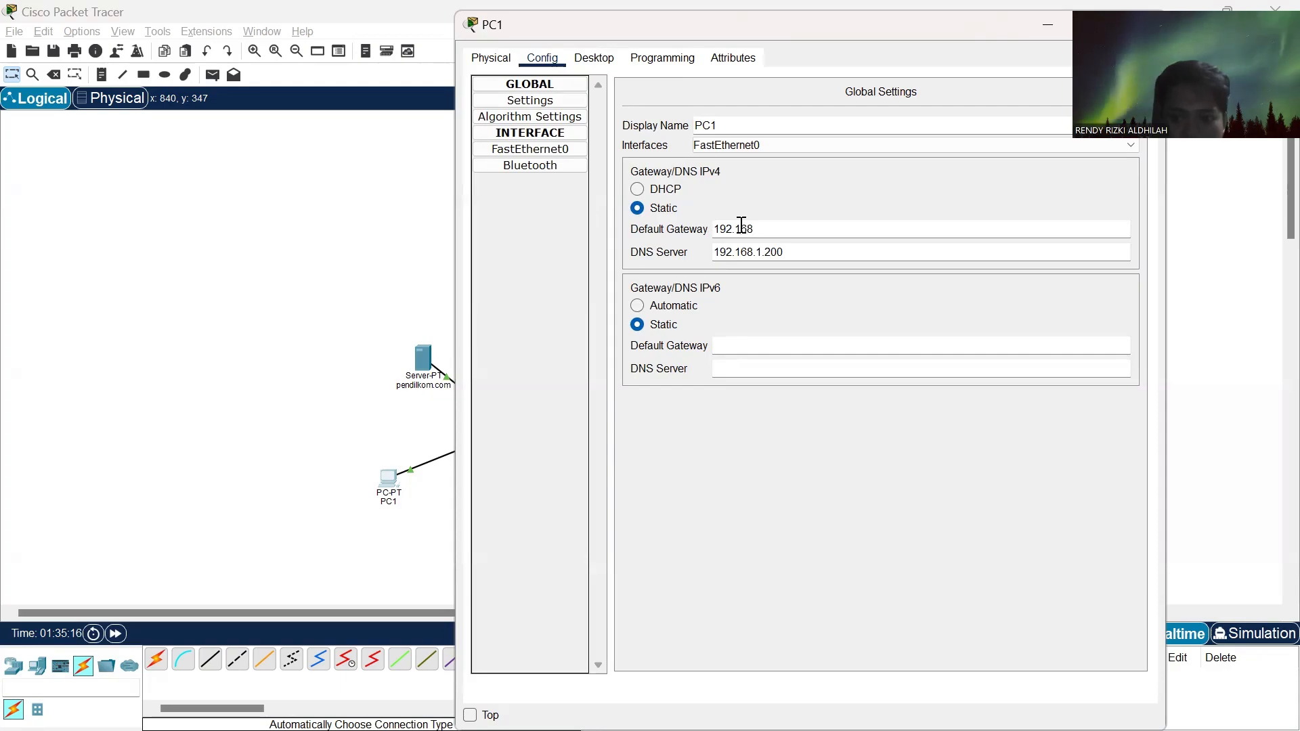
{"action": "type", "text": ".2.1"}
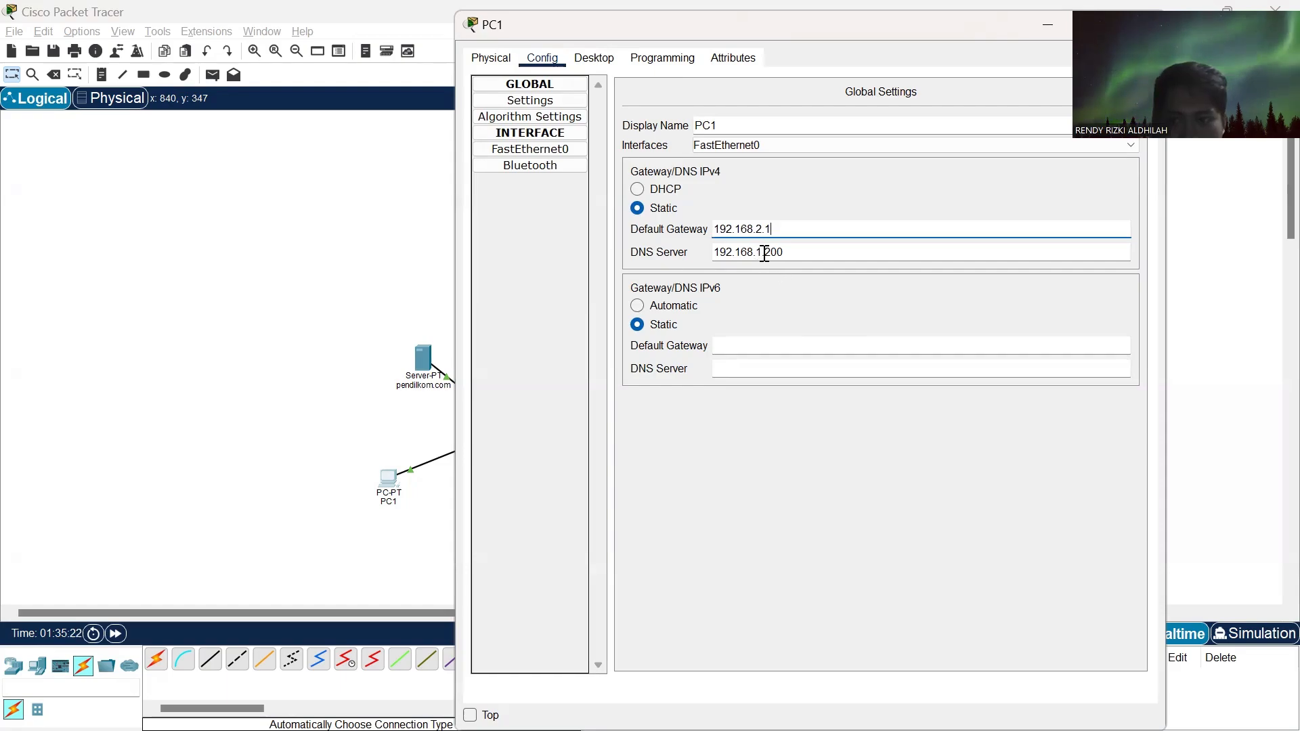
- Set PC1's FastEthernet0 IPv4 address to 192.168.2.2, review its gateway and DNS settings, and close its window
{"action": "left_click", "coordinate": [542, 148]}
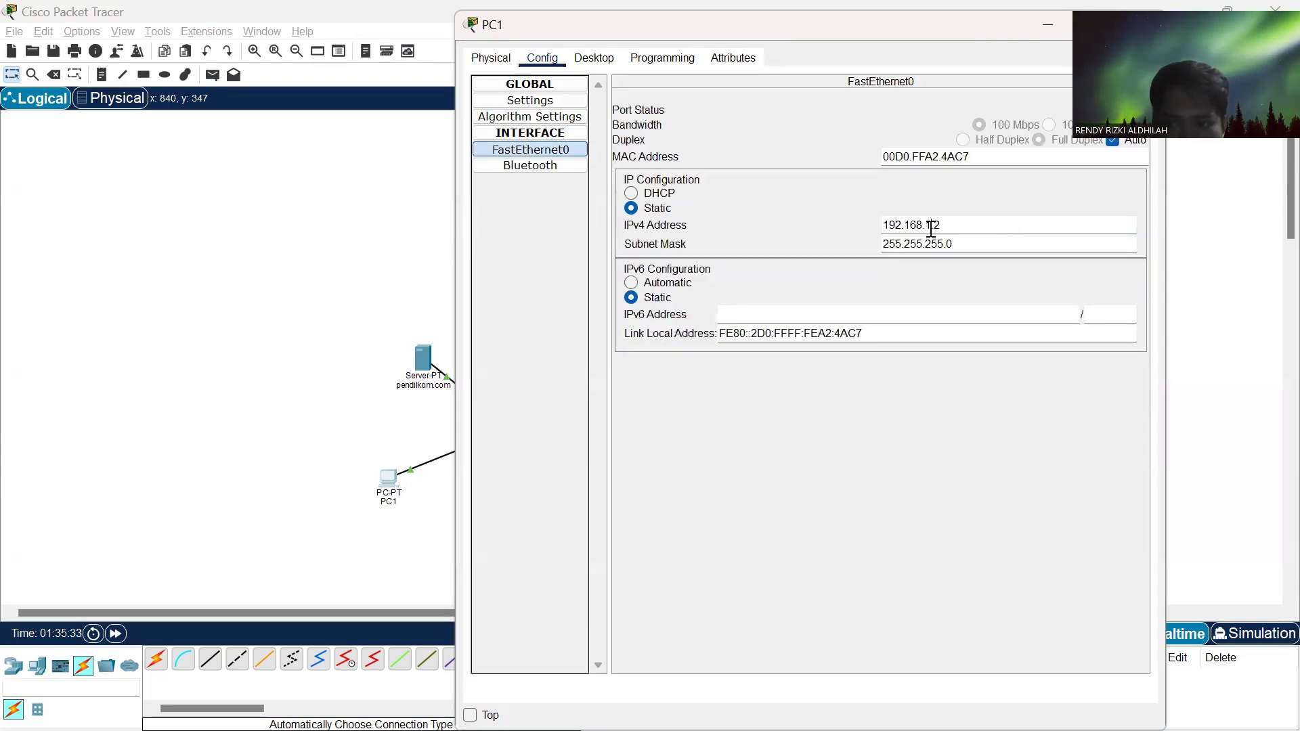
{"action": "left_click", "coordinate": [931, 229]}
{"action": "key", "text": "BackSpace"}
{"action": "type", "text": "2"}
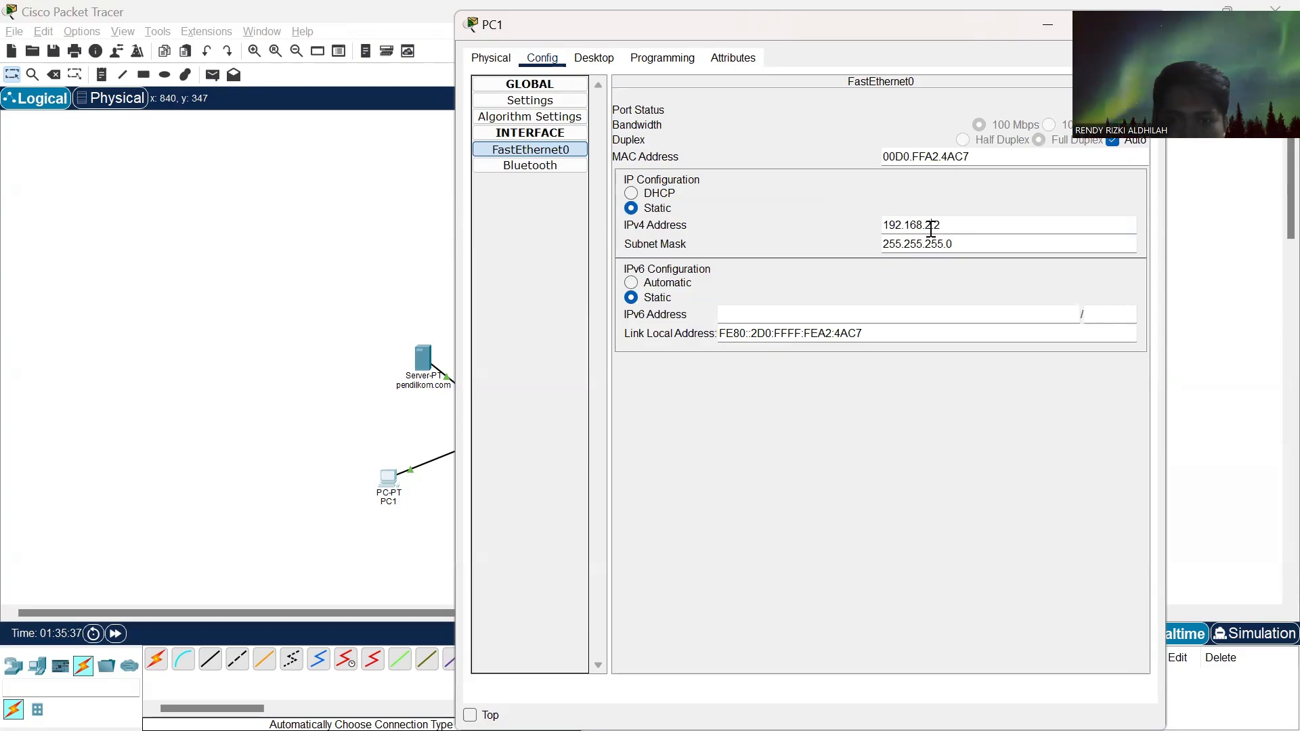
{"action": "left_click", "coordinate": [534, 100]}
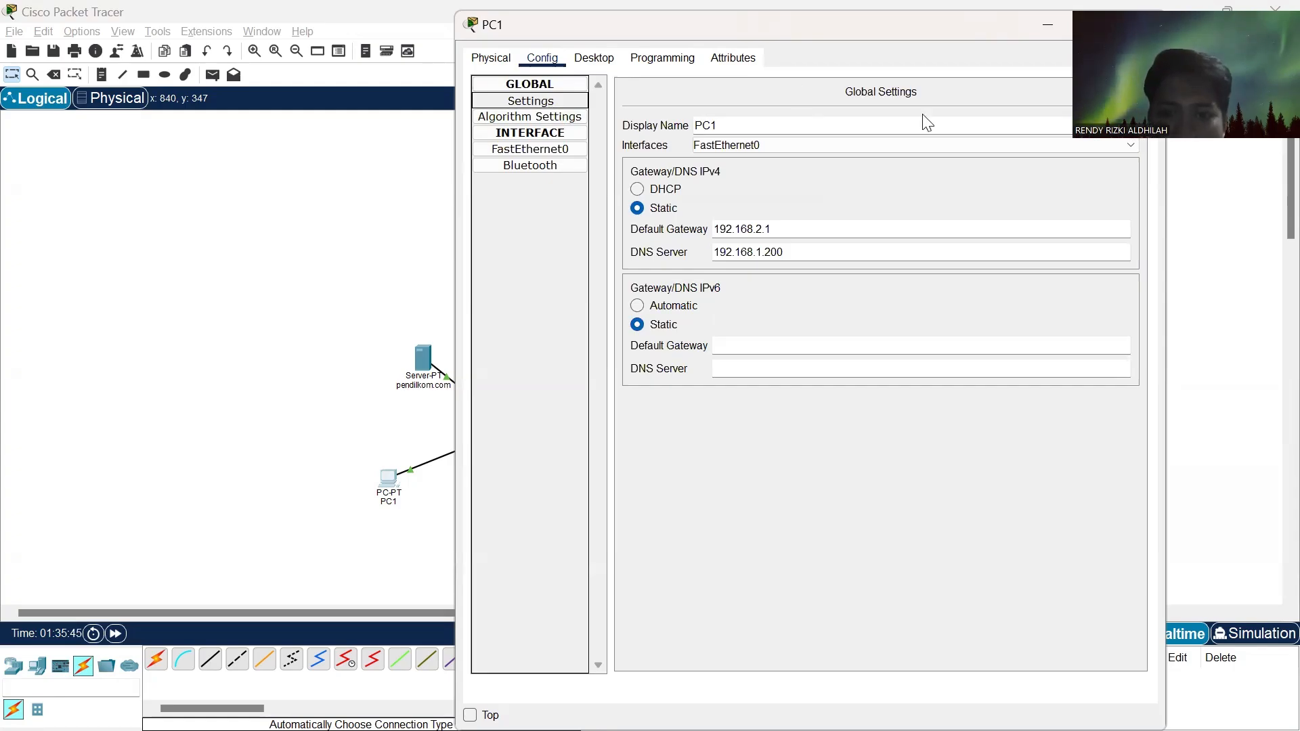
{"action": "left_click", "coordinate": [572, 151]}
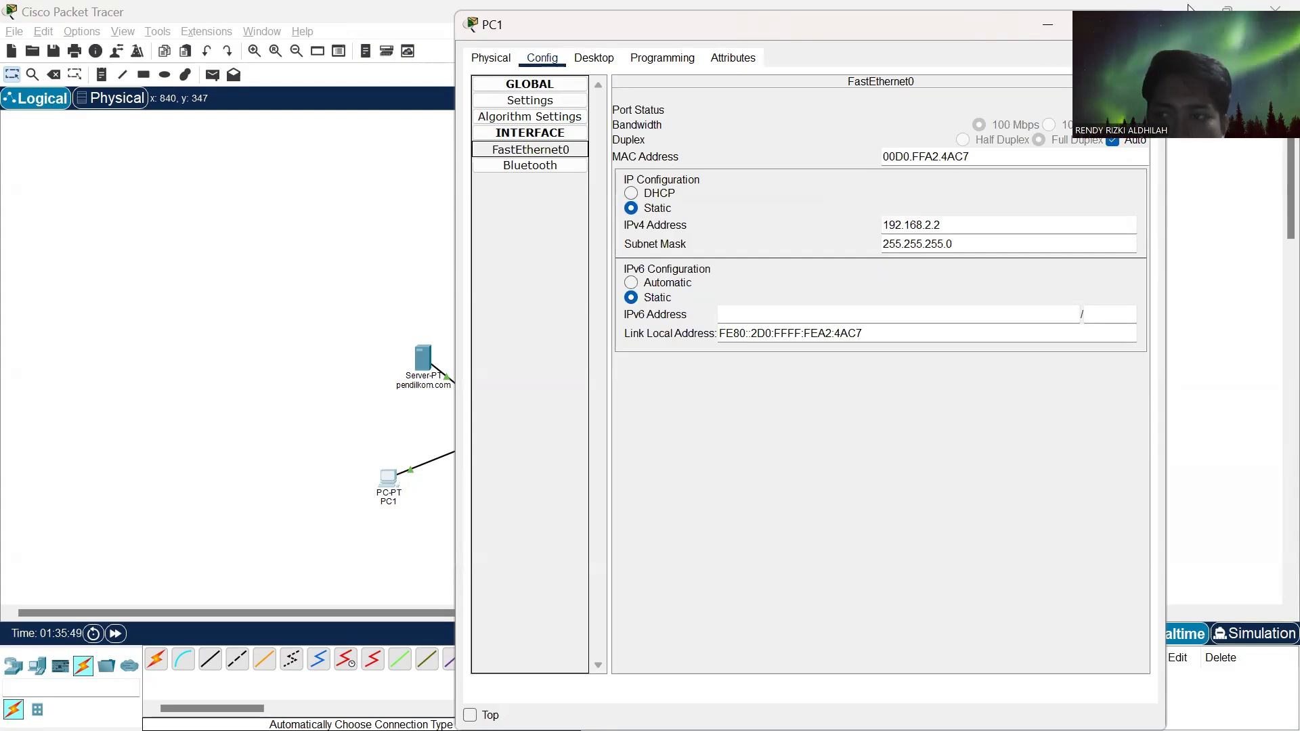
{"action": "left_click", "coordinate": [1145, 25]}
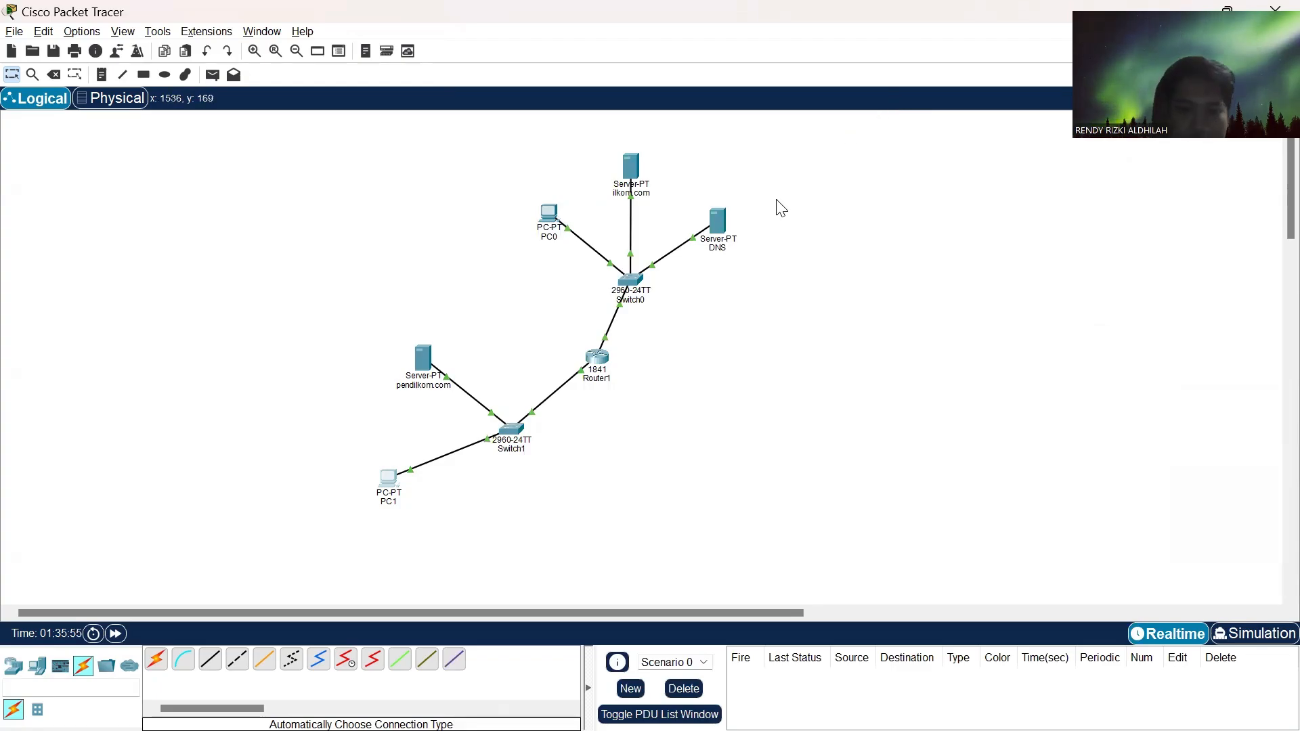
- Remove the kitabelajar.com A record from the DNS server's DNS service
{"action": "left_click", "coordinate": [717, 227]}
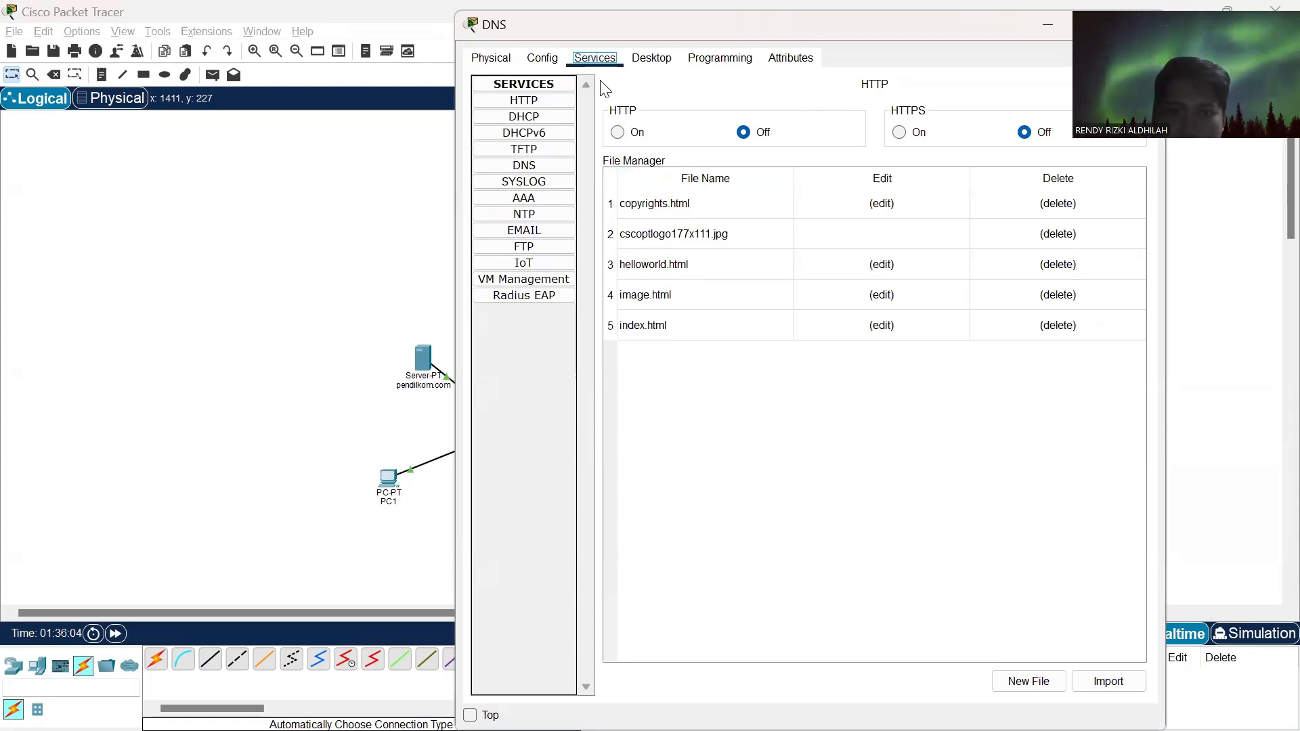
{"action": "left_click", "coordinate": [525, 166]}
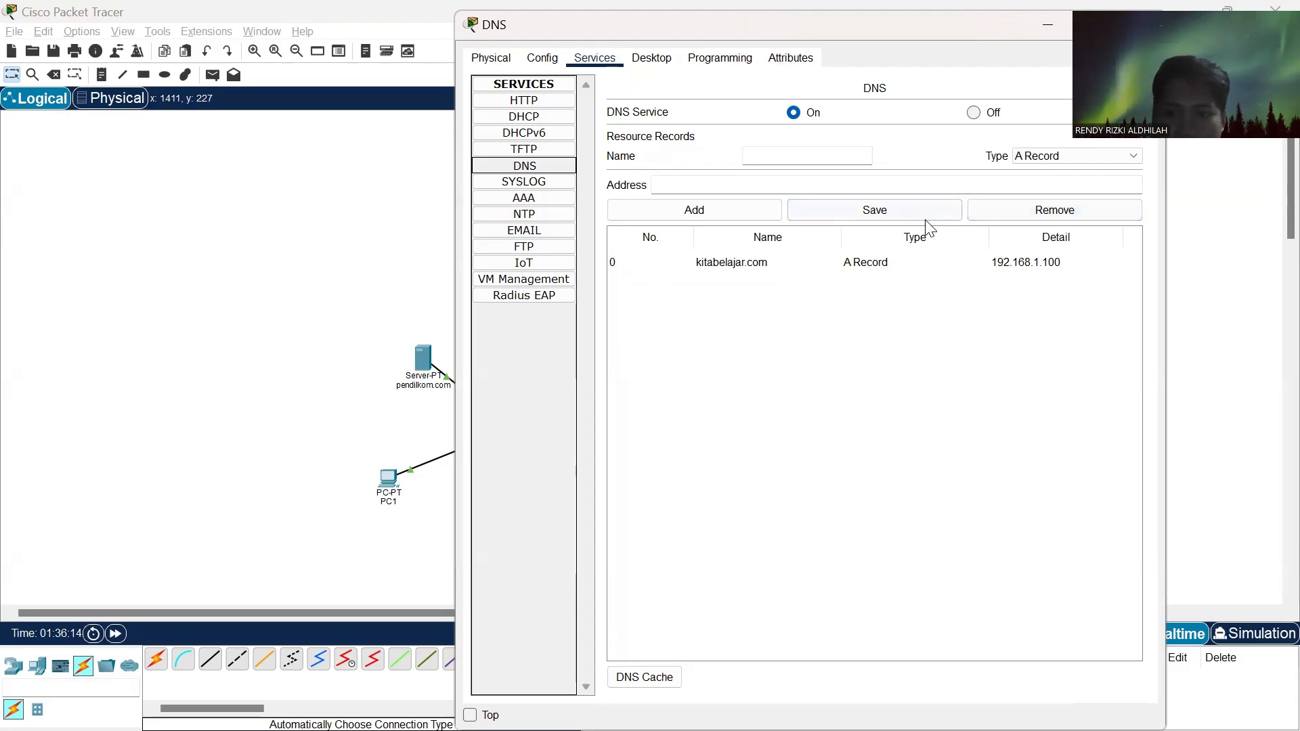
{"action": "left_click", "coordinate": [865, 269]}
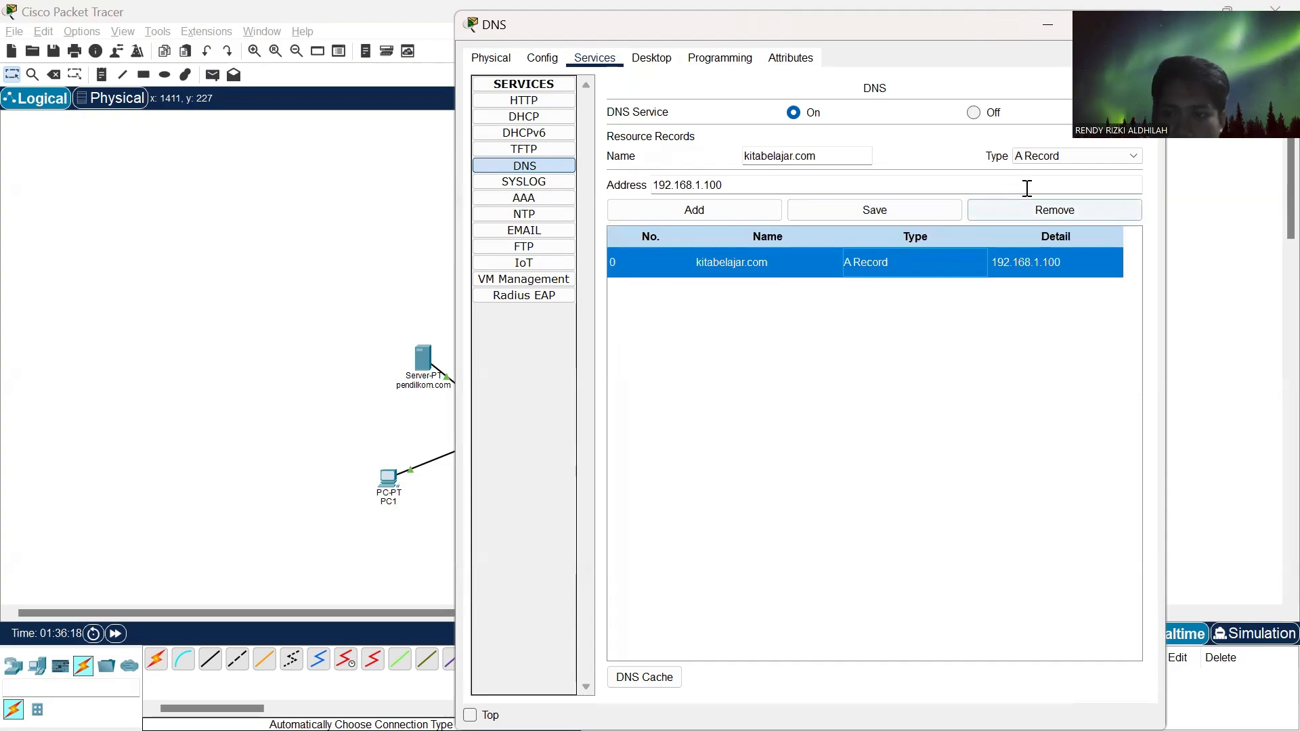
{"action": "left_click", "coordinate": [1034, 214]}
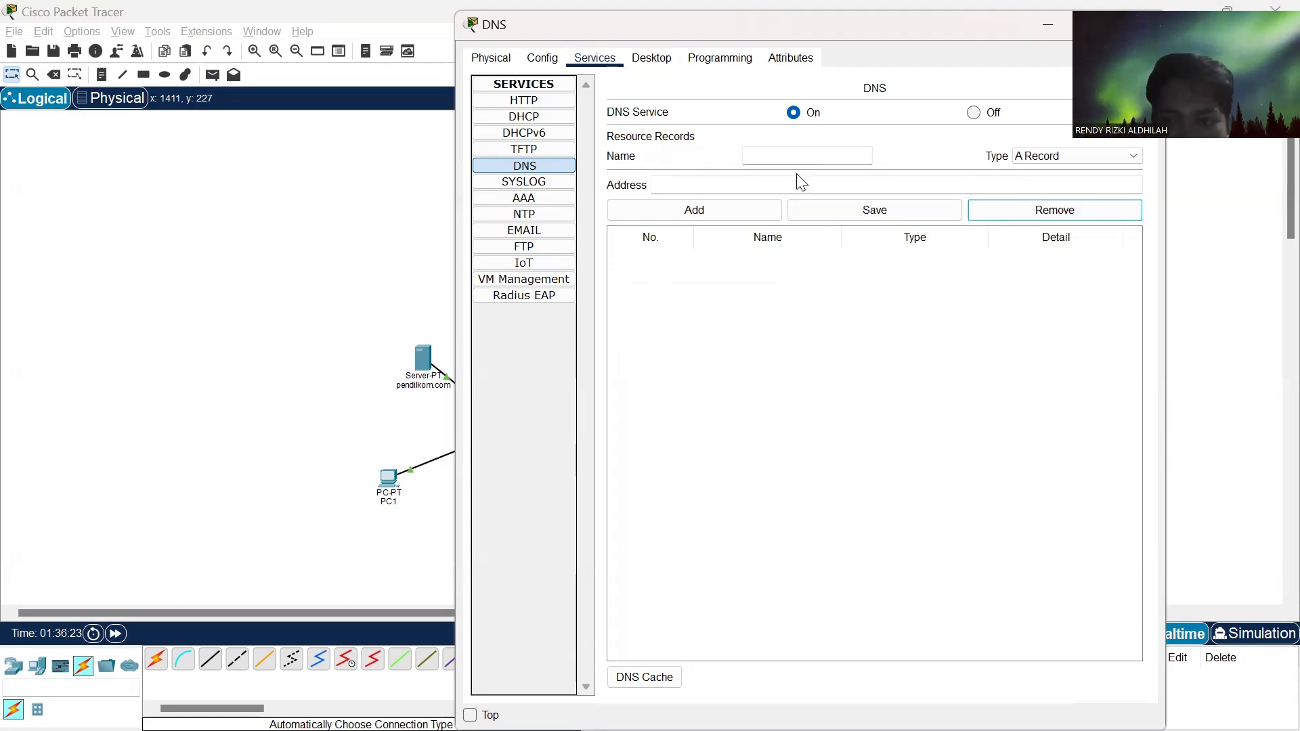
- Add an A record on the DNS server for pendilkom.com with the address 192.168.2.100
{"action": "left_click", "coordinate": [778, 156]}
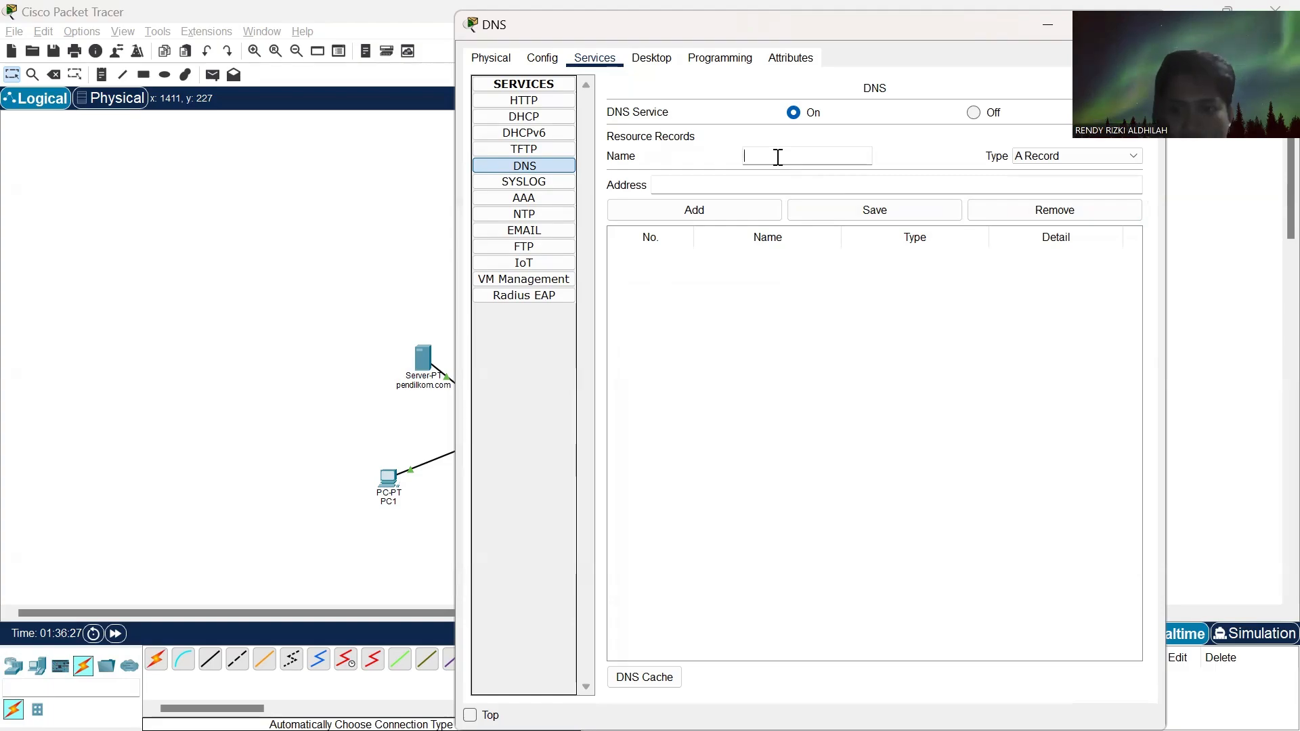
{"action": "type", "text": "pendi"}
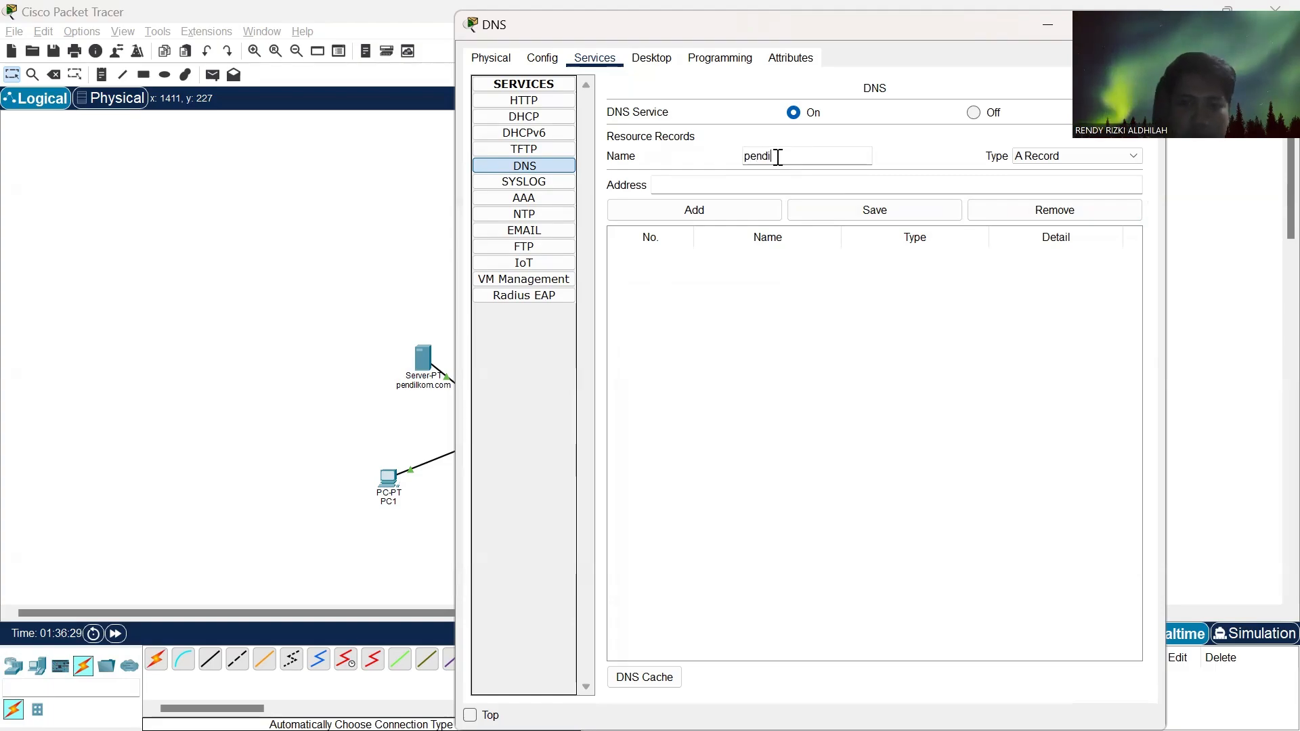
{"action": "type", "text": "kom"}
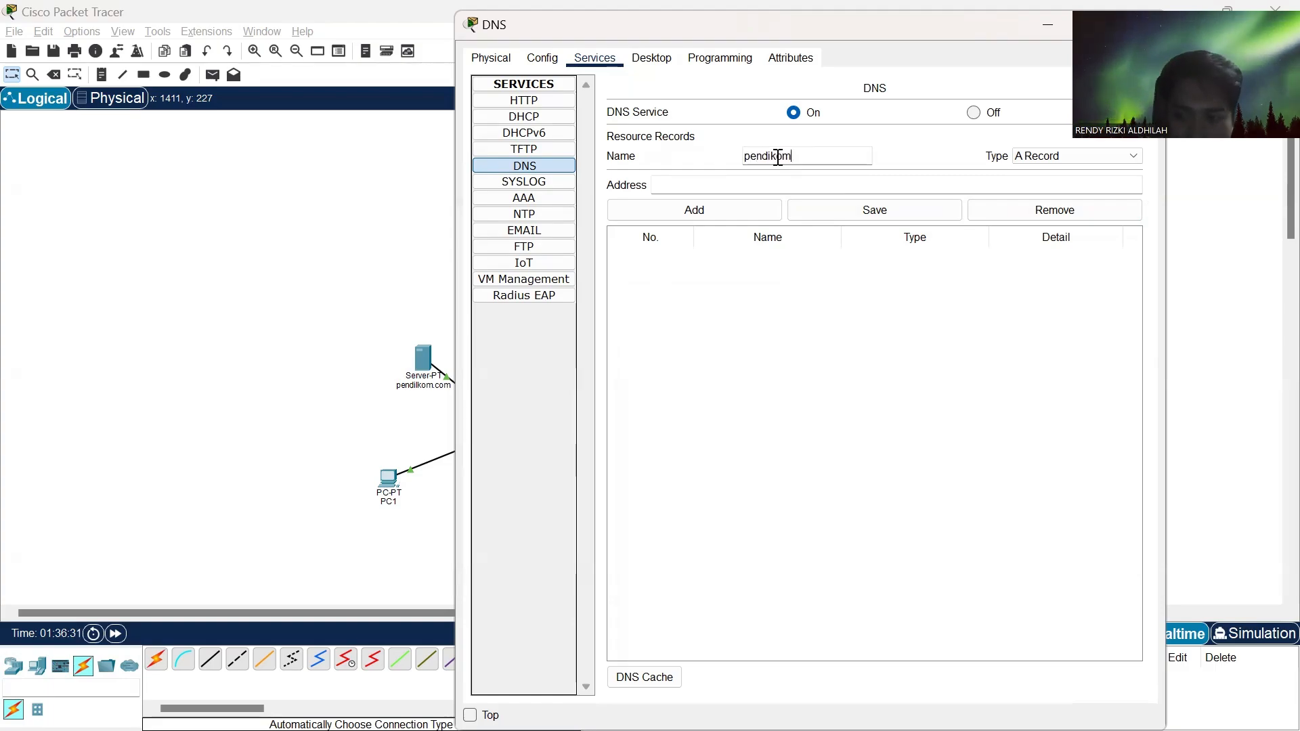
{"action": "type", "text": ".com"}
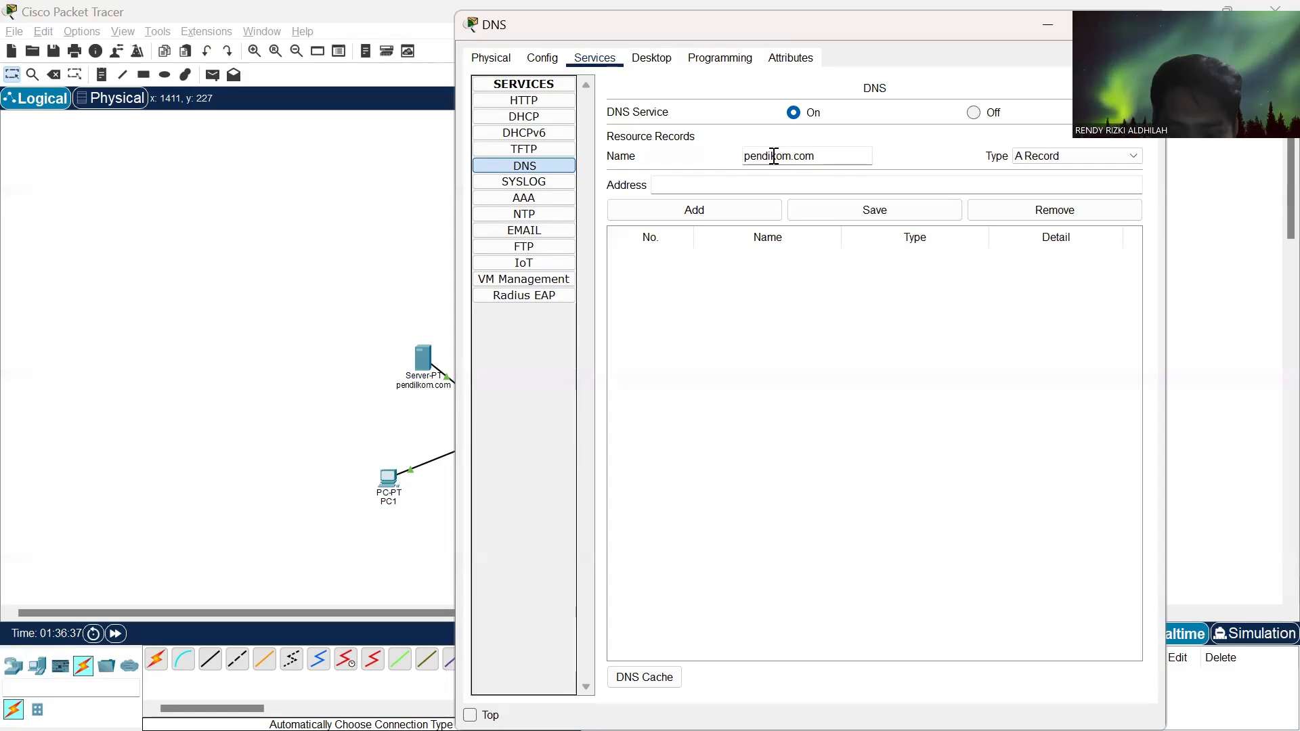
{"action": "left_click", "coordinate": [774, 156]}
{"action": "type", "text": "l"}
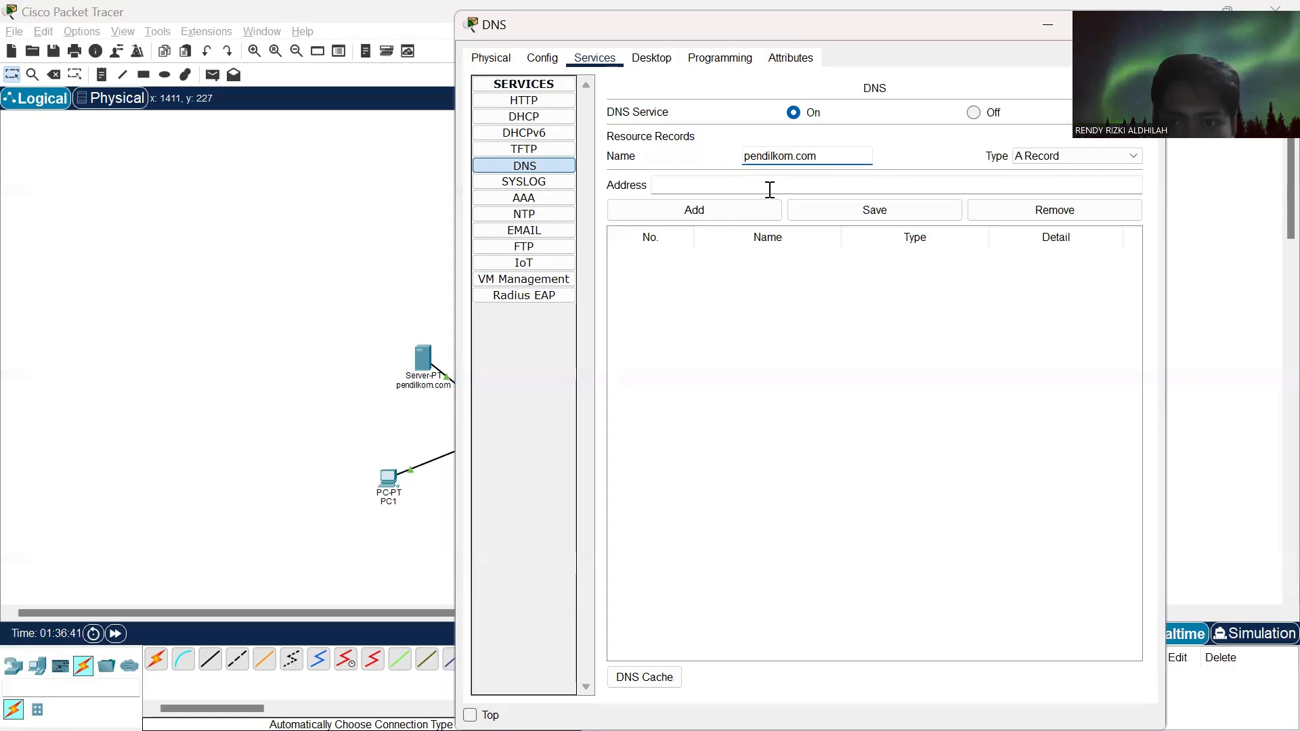
{"action": "left_click", "coordinate": [756, 186]}
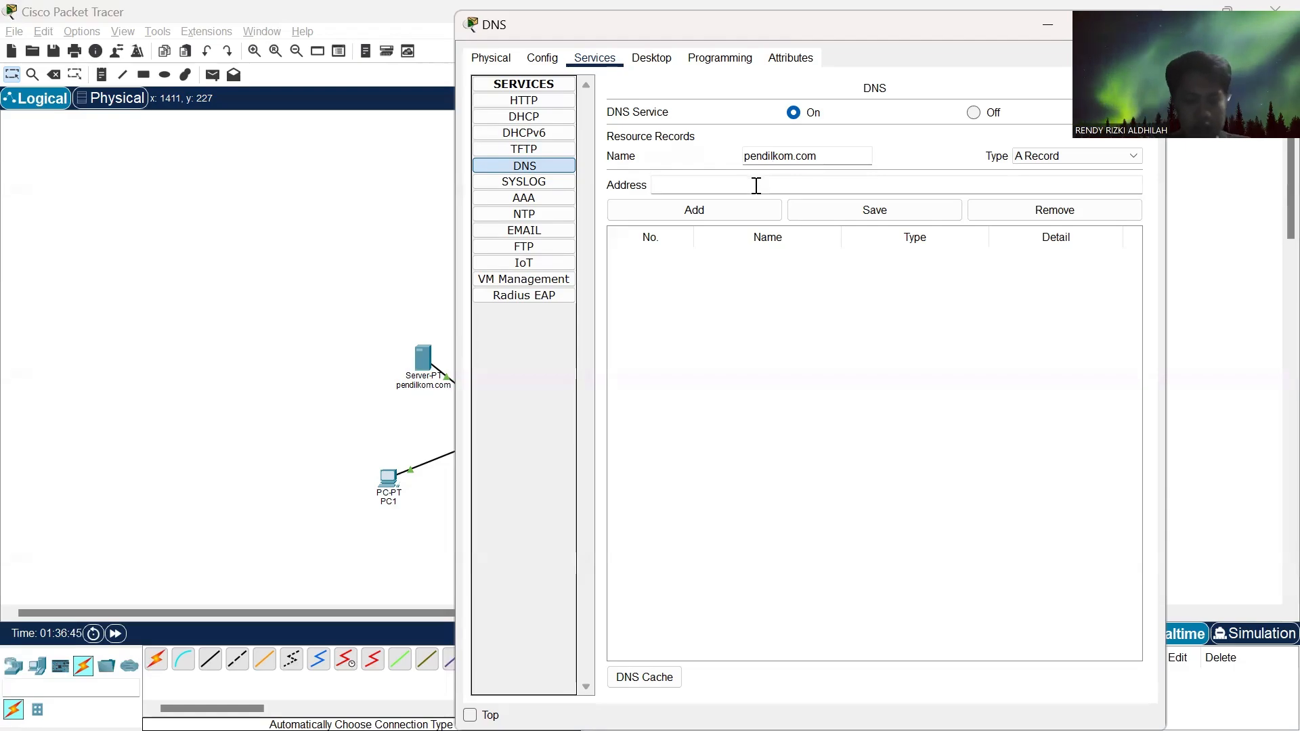
{"action": "type", "text": "192.1"}
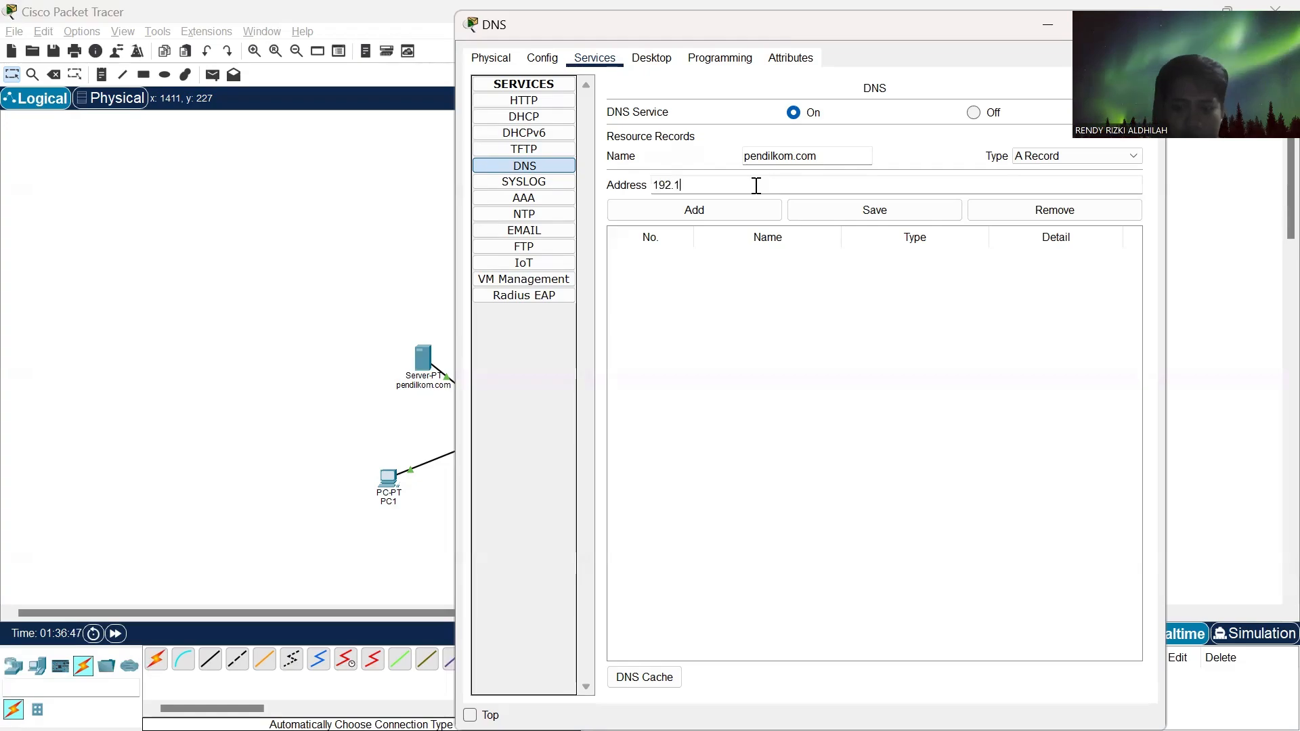
{"action": "type", "text": "68."}
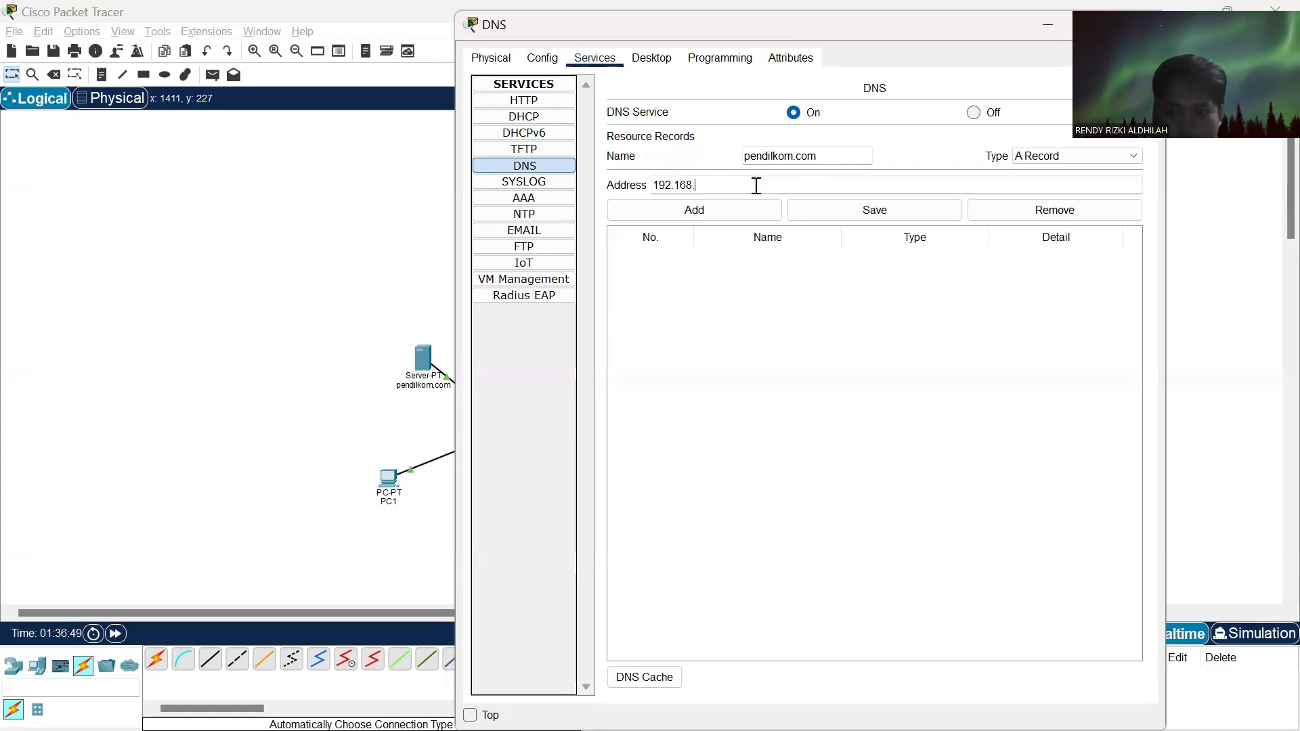
{"action": "type", "text": "2.100"}
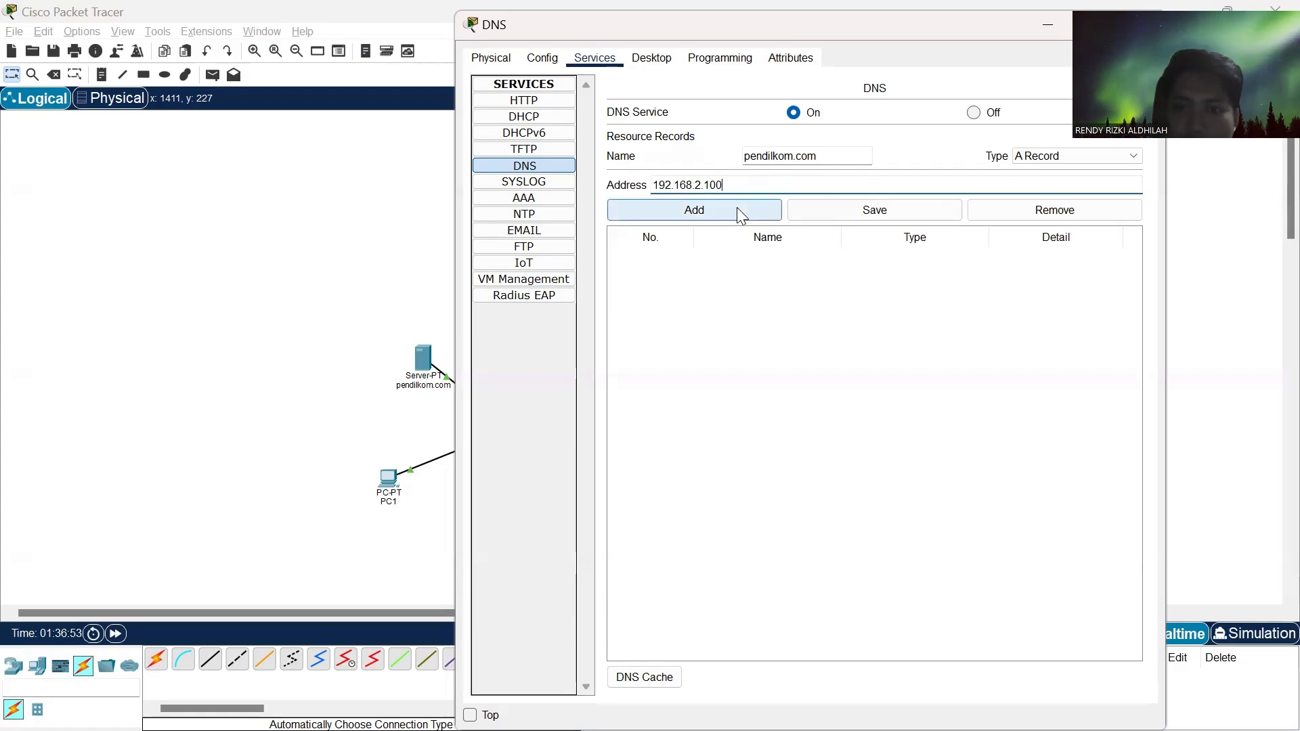
{"action": "left_click", "coordinate": [739, 213]}
- Add an A record on the DNS server for ilkom.com with the address 192.168.1.100
{"action": "left_click", "coordinate": [774, 157]}
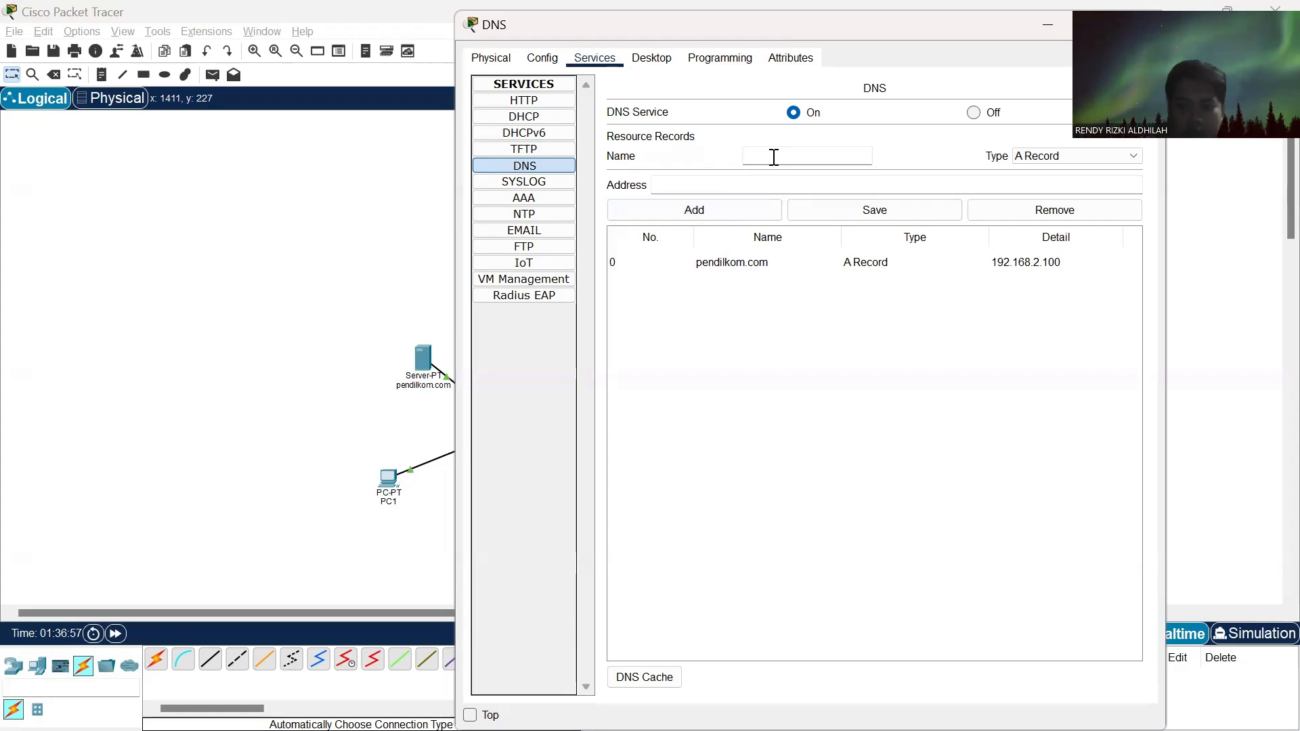
{"action": "type", "text": "ilkom"}
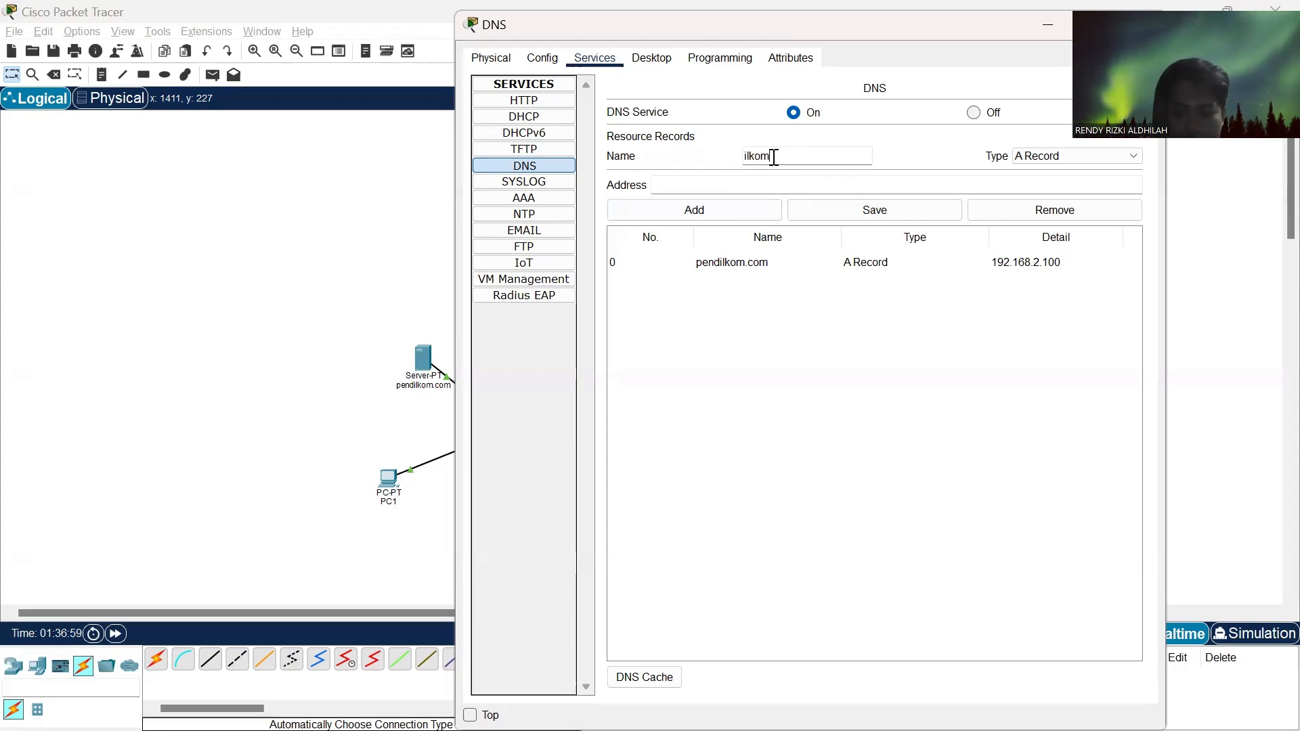
{"action": "type", "text": ".com"}
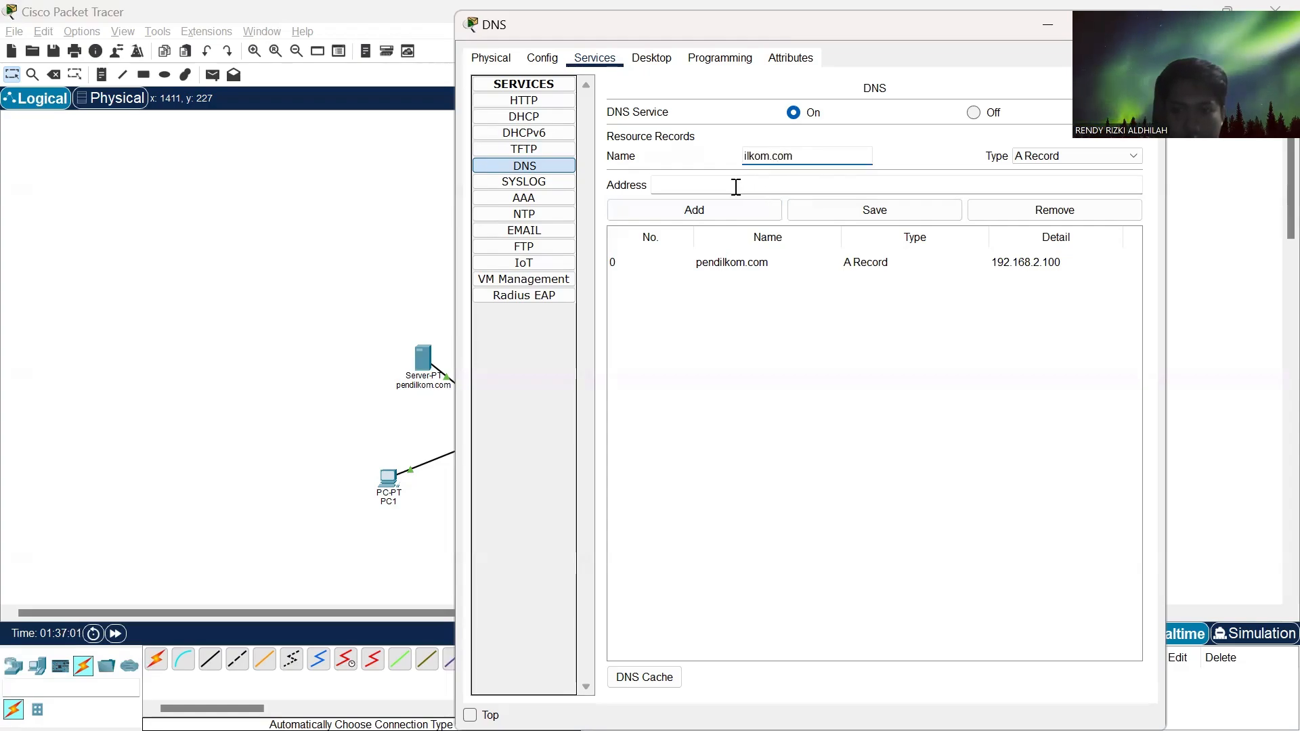
{"action": "left_click", "coordinate": [736, 187]}
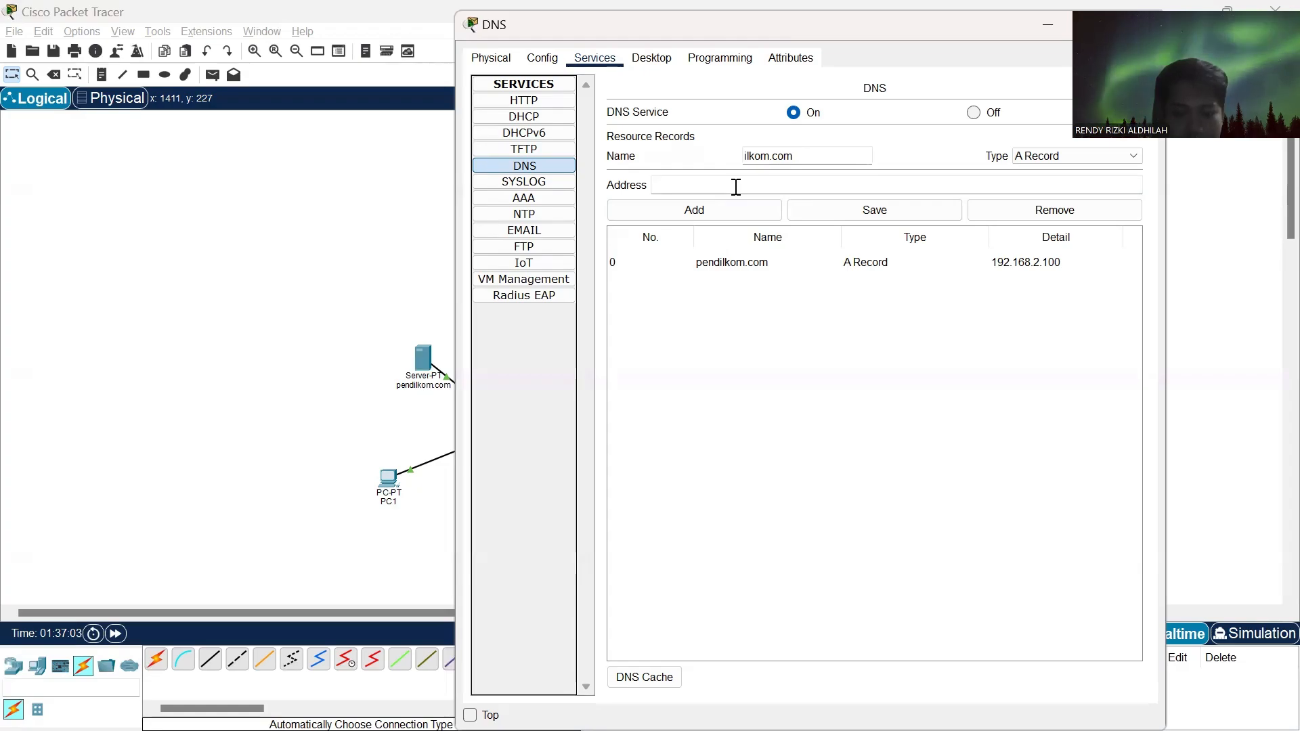
{"action": "type", "text": "192.168"}
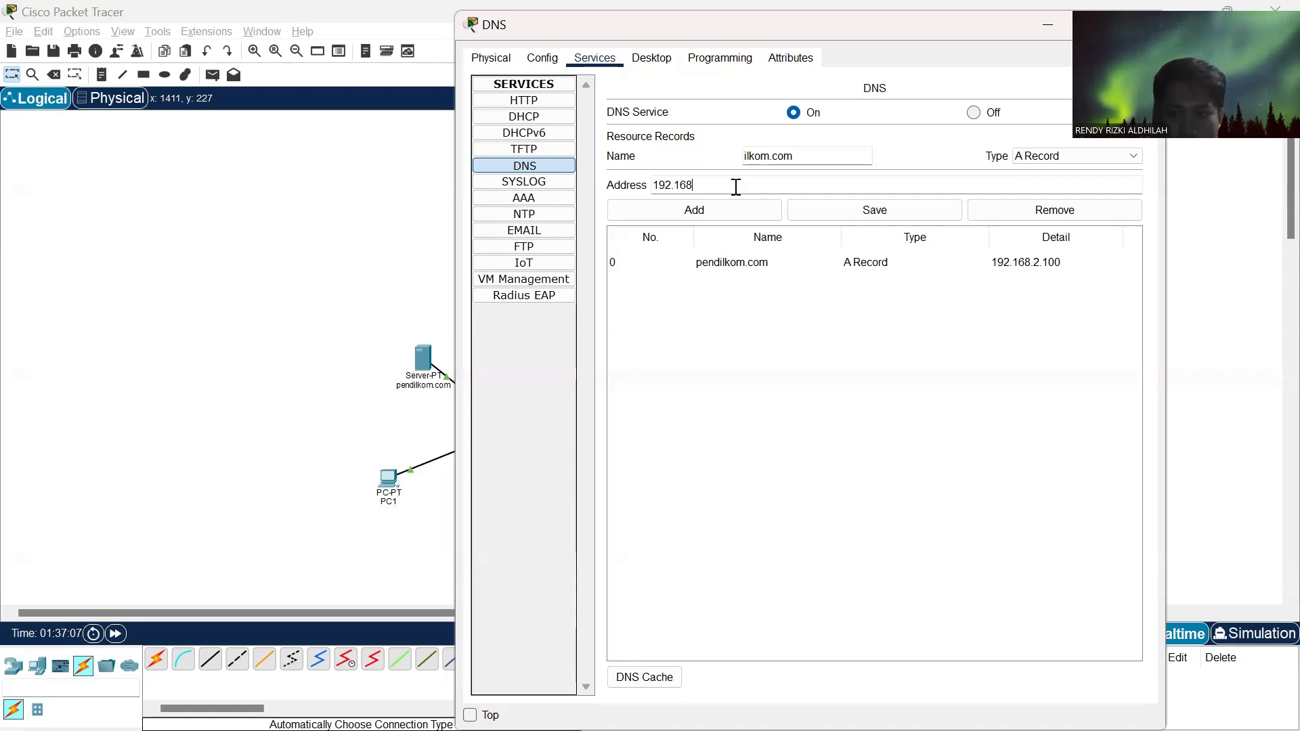
{"action": "type", "text": ".1.200"}
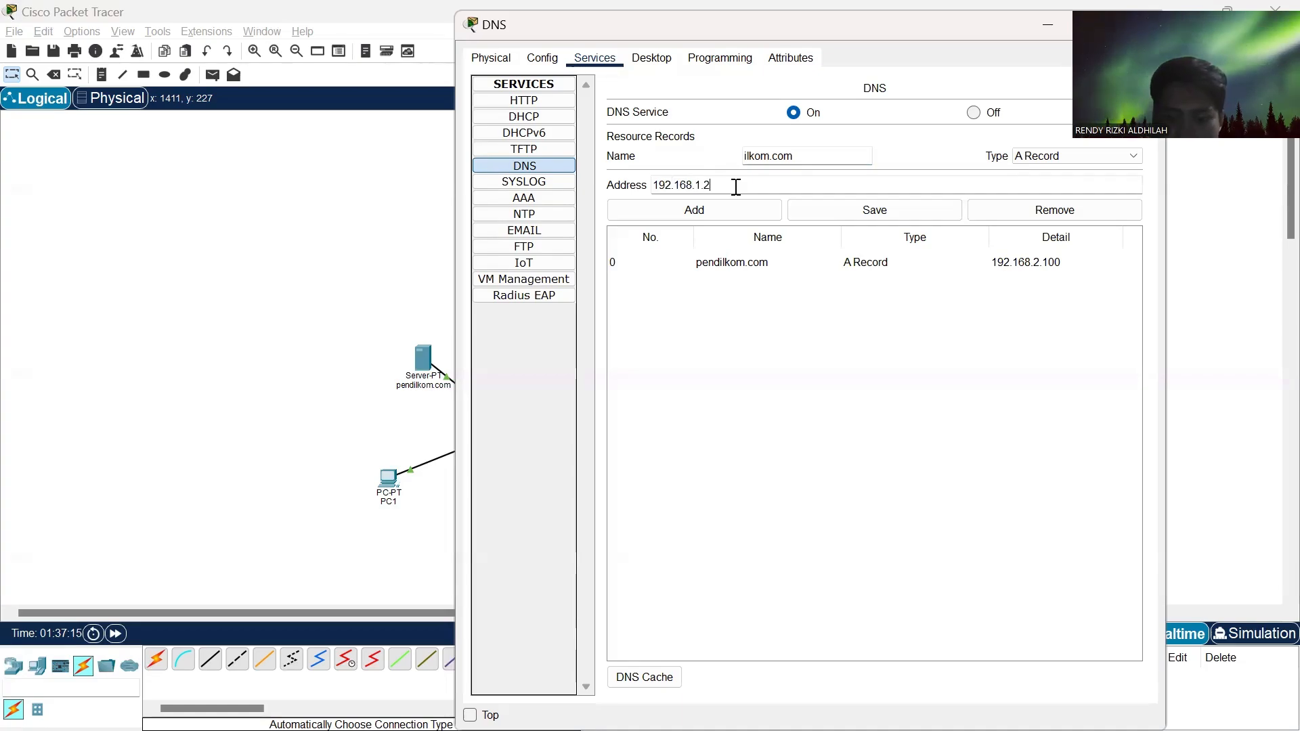
{"action": "key", "text": "BackSpace"}
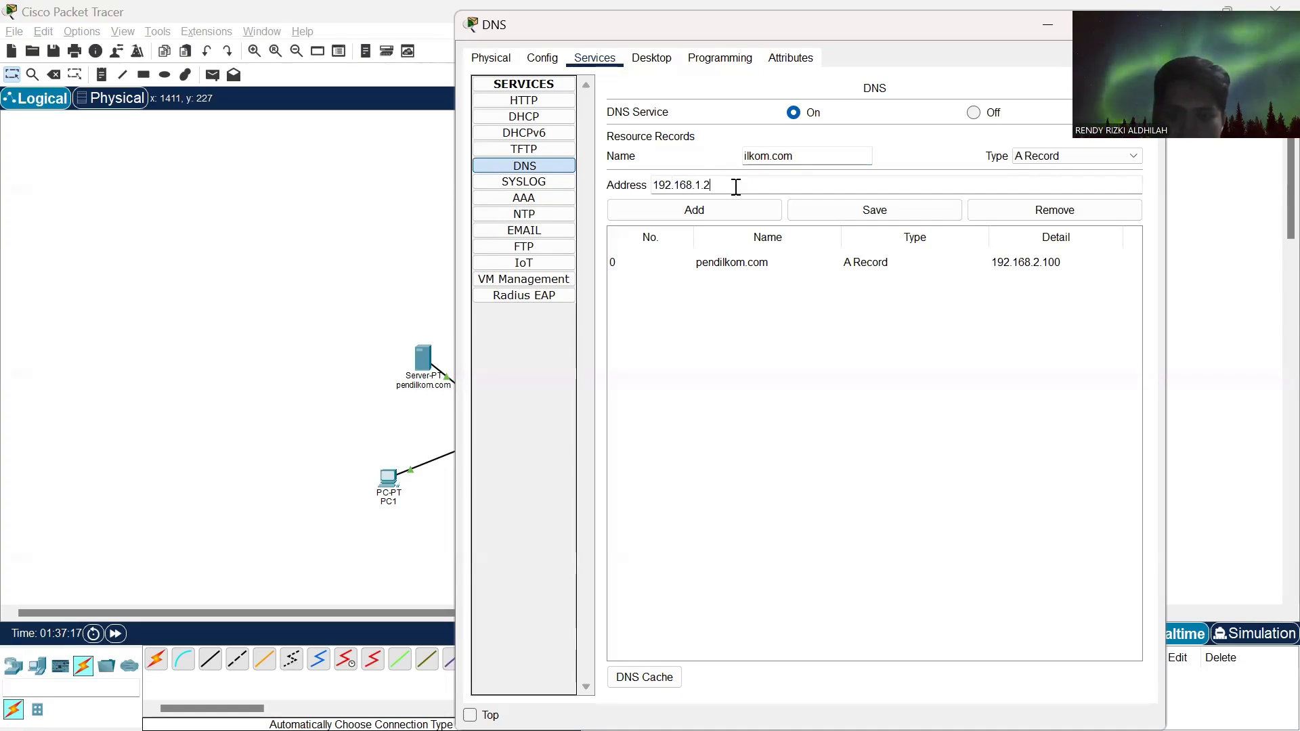
{"action": "type", "text": "100"}
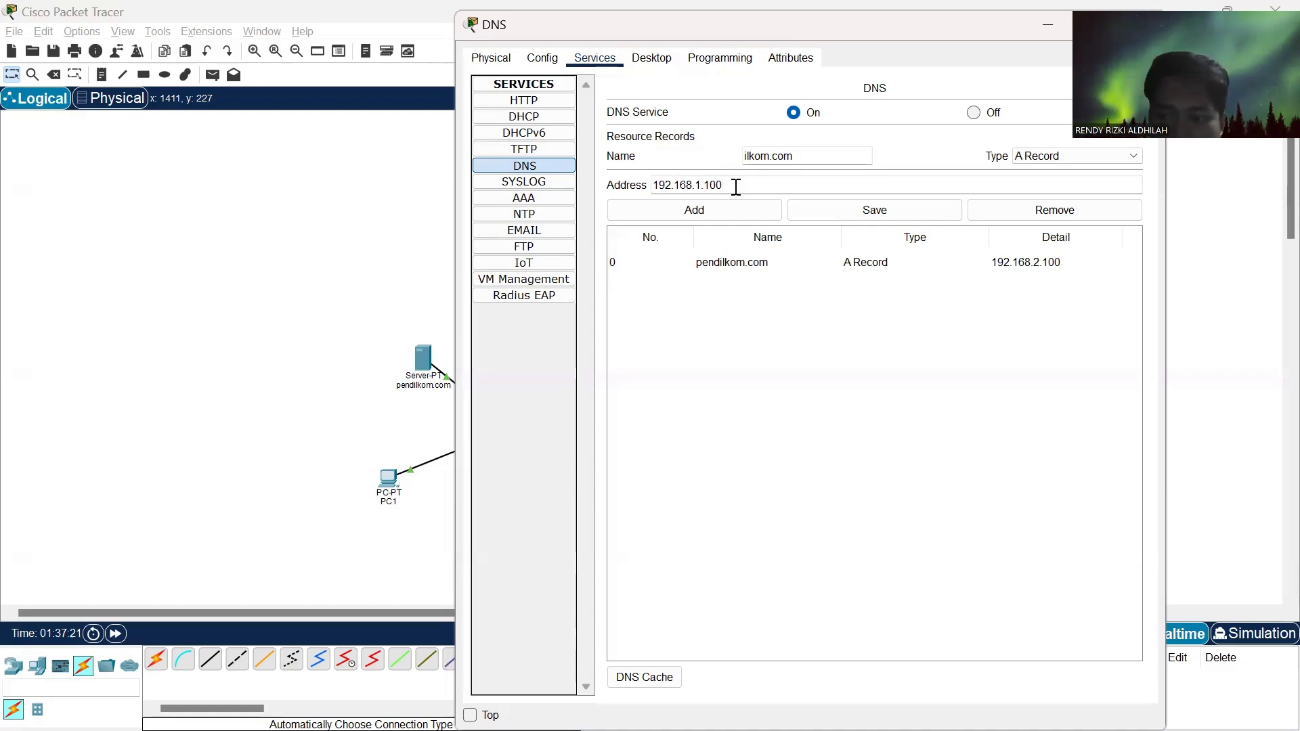
{"action": "left_click", "coordinate": [739, 218]}
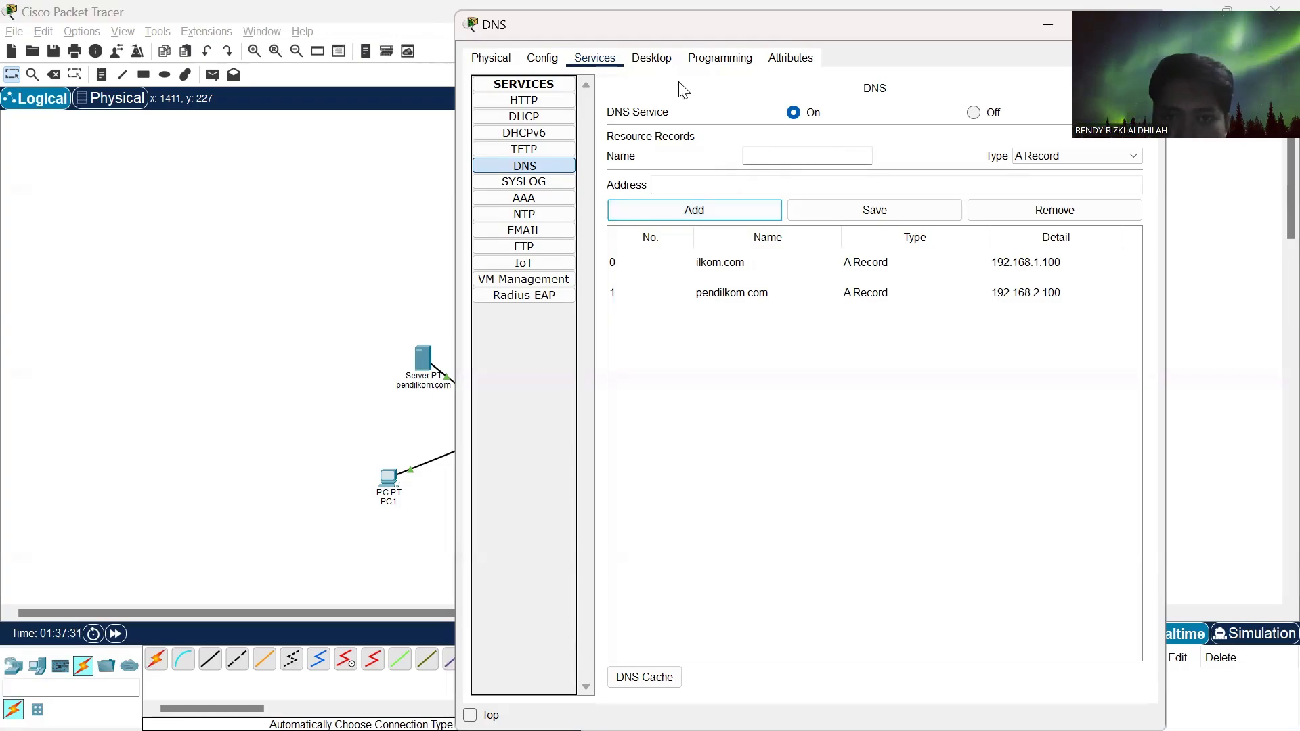
- Set the DNS server's static IPv4 default gateway to 192.168.1.99 in its global settings
{"action": "left_click", "coordinate": [542, 57]}
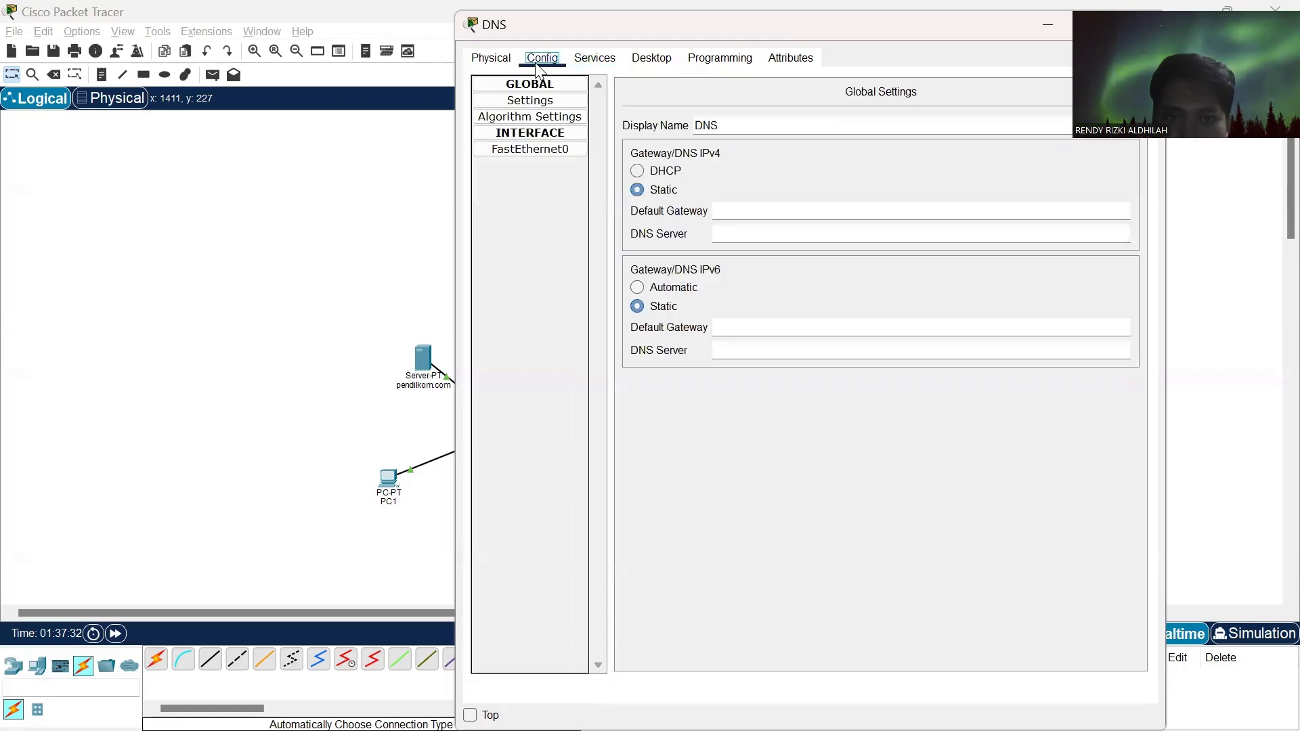
{"action": "left_click", "coordinate": [733, 206]}
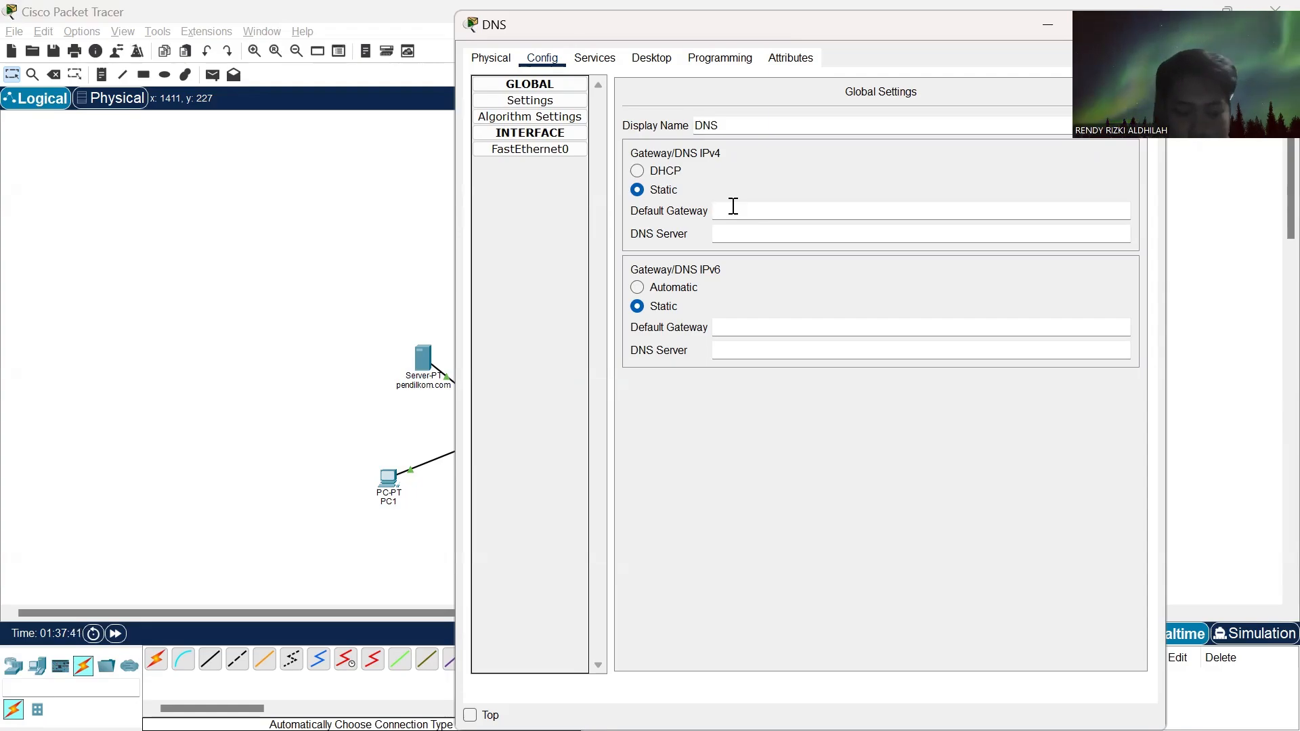
{"action": "type", "text": "192"}
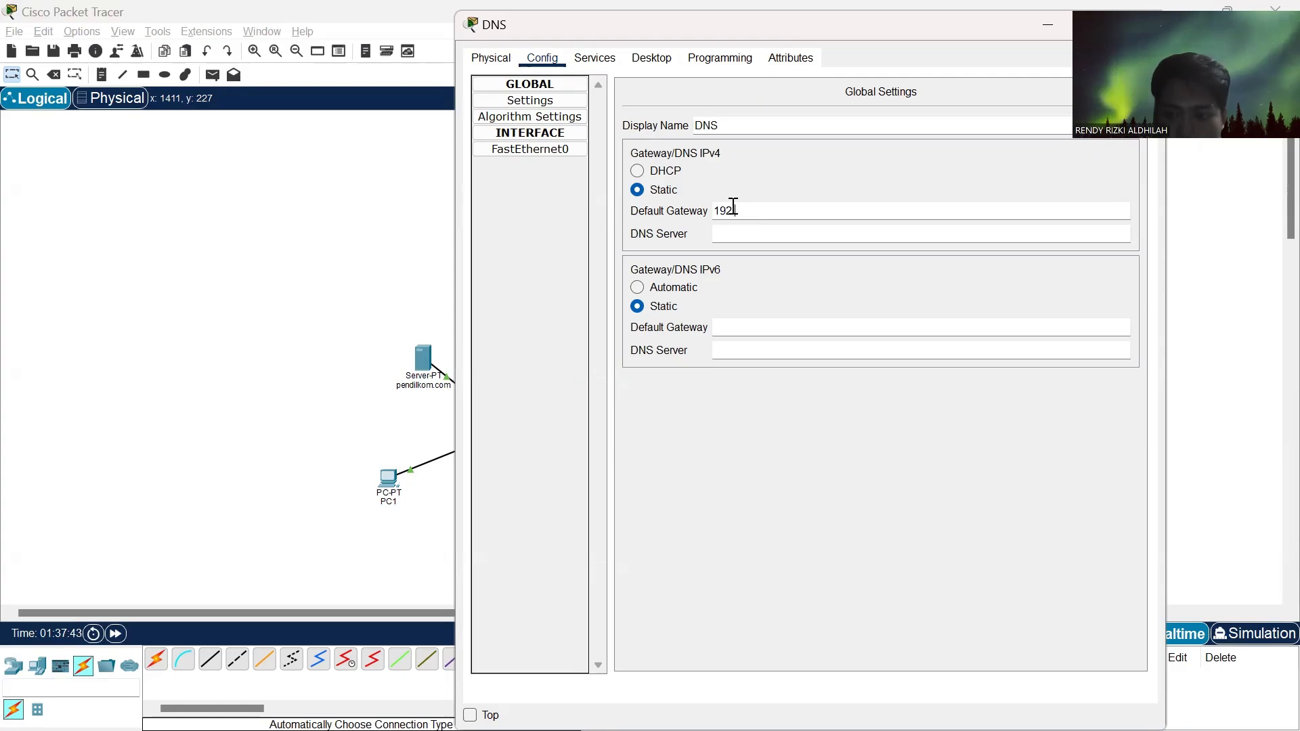
{"action": "type", "text": ".168"}
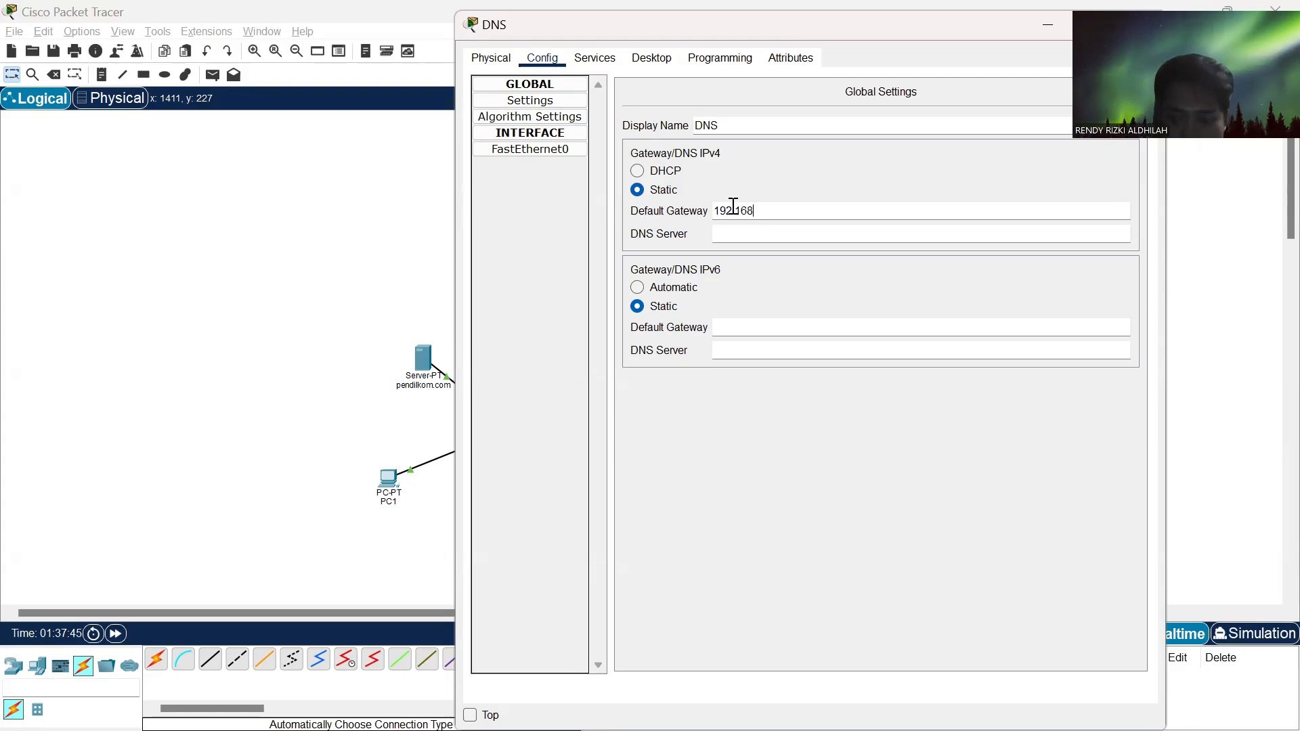
{"action": "type", "text": ".1"}
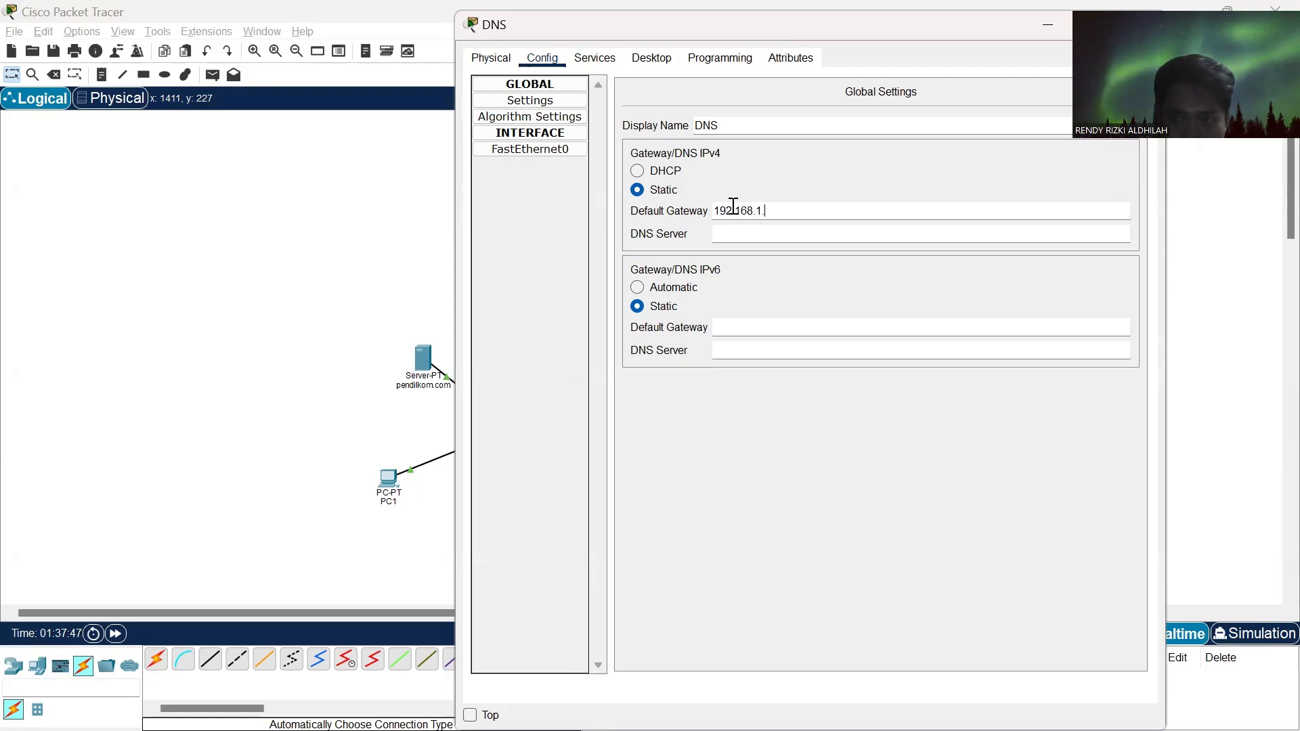
{"action": "type", "text": ".99"}
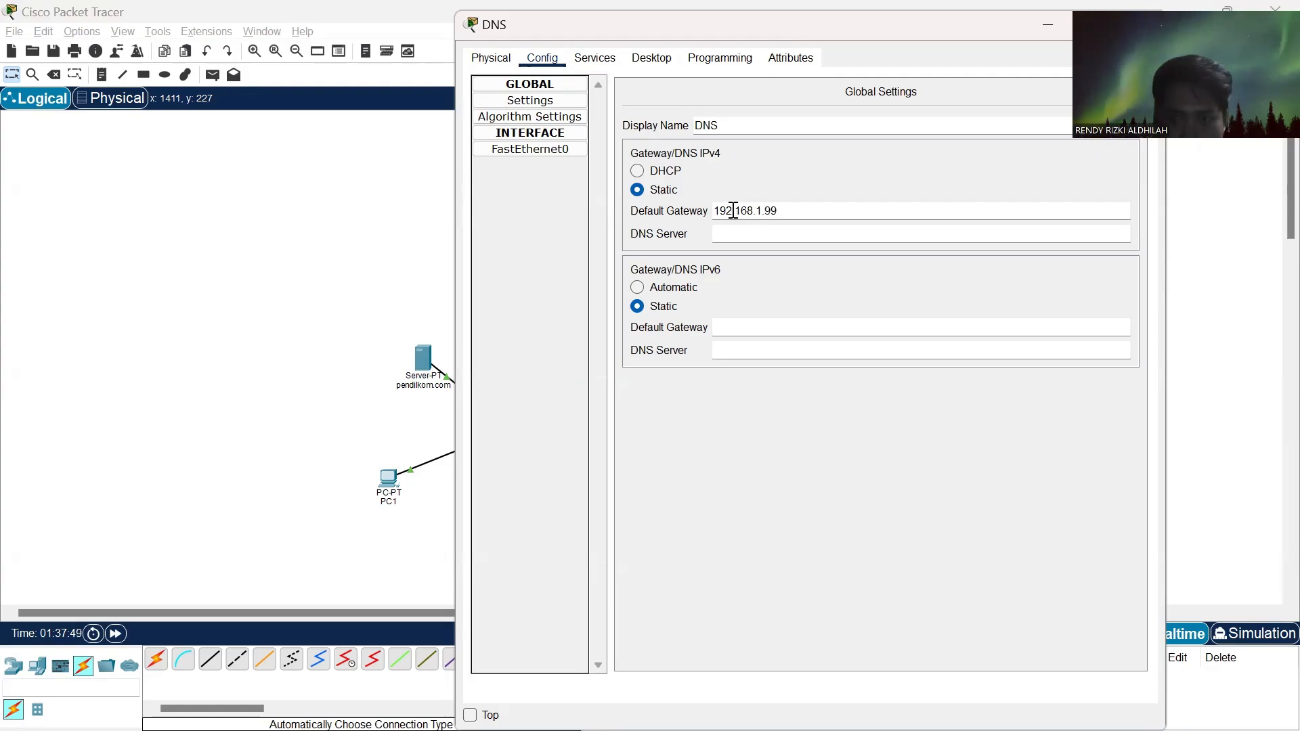
- Set the DNS server's own IPv4 DNS server address to 192.168.1.200 and close its window
{"action": "left_click", "coordinate": [734, 231]}
{"action": "type", "text": "192"}
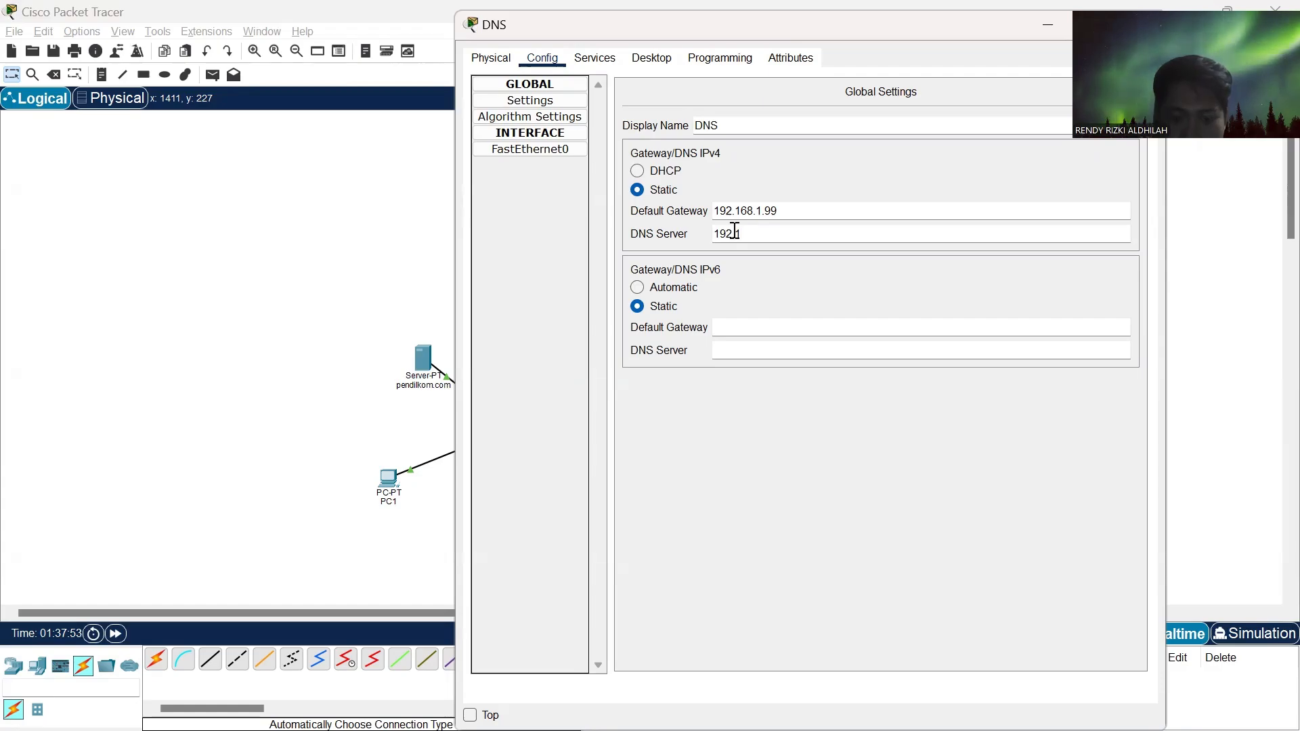
{"action": "type", "text": ".168"}
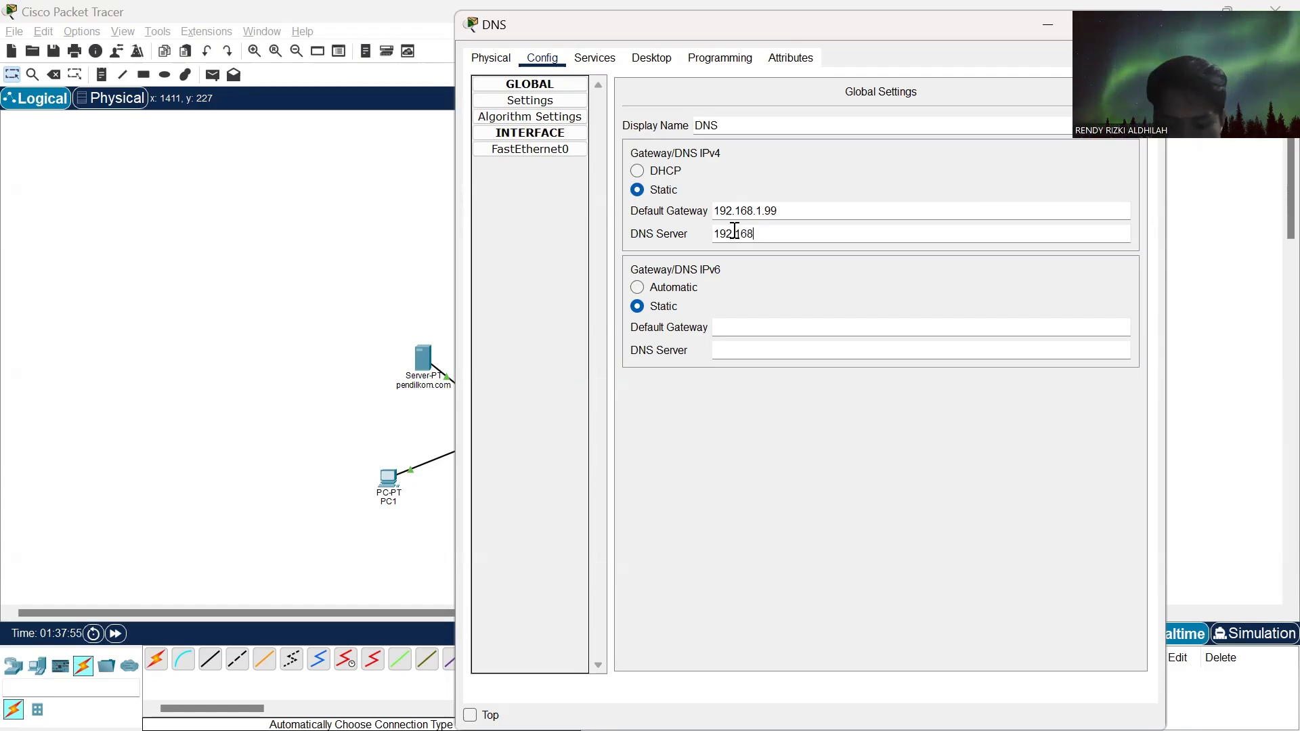
{"action": "type", "text": ".1.200"}
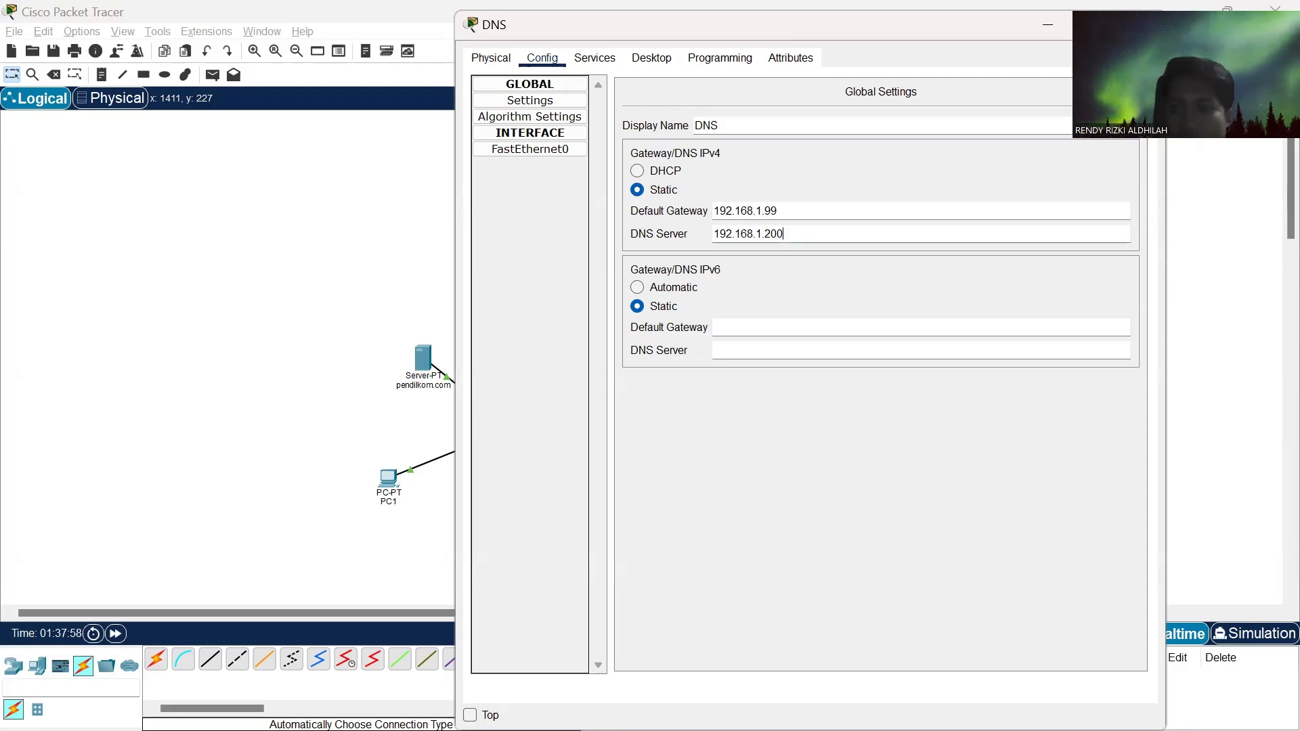
{"action": "left_click", "coordinate": [1144, 24]}
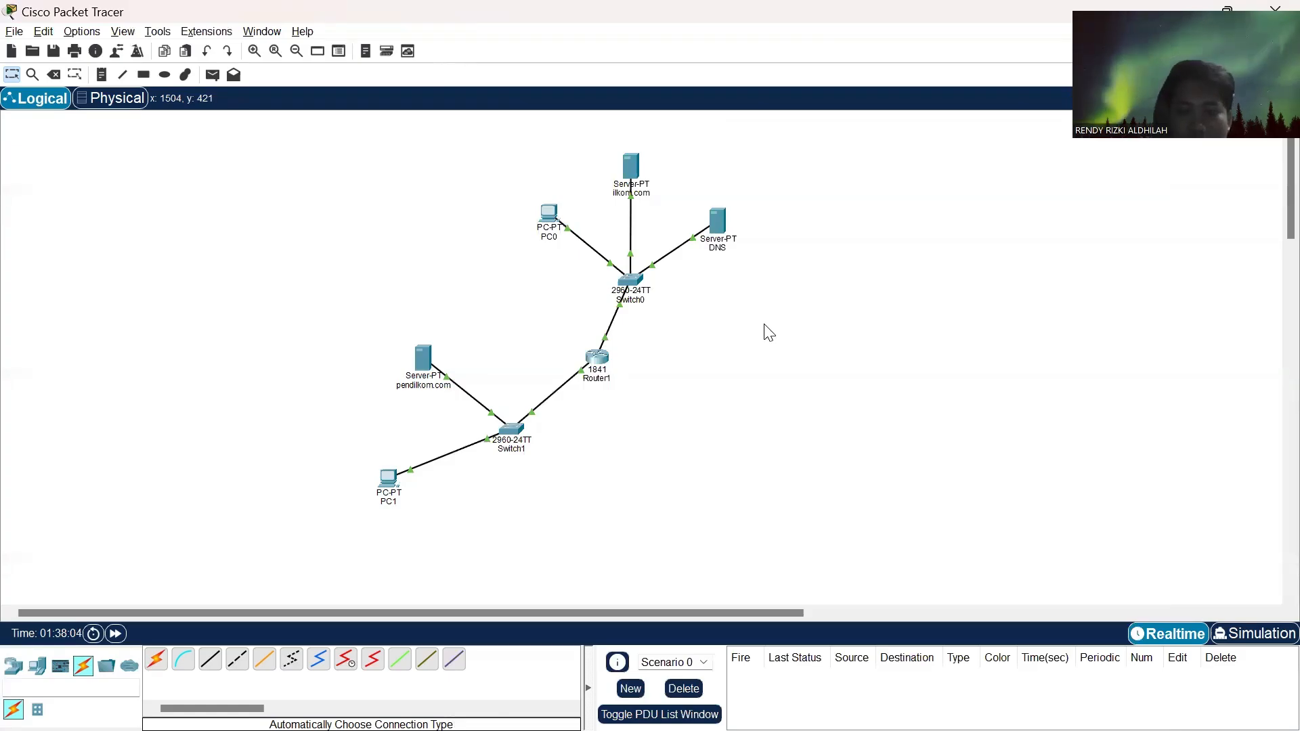
- Switch to Chrome and review the ping and web browser tasks listed in the Tugas 3 assignment
{"action": "key", "text": "alt+Tab"}
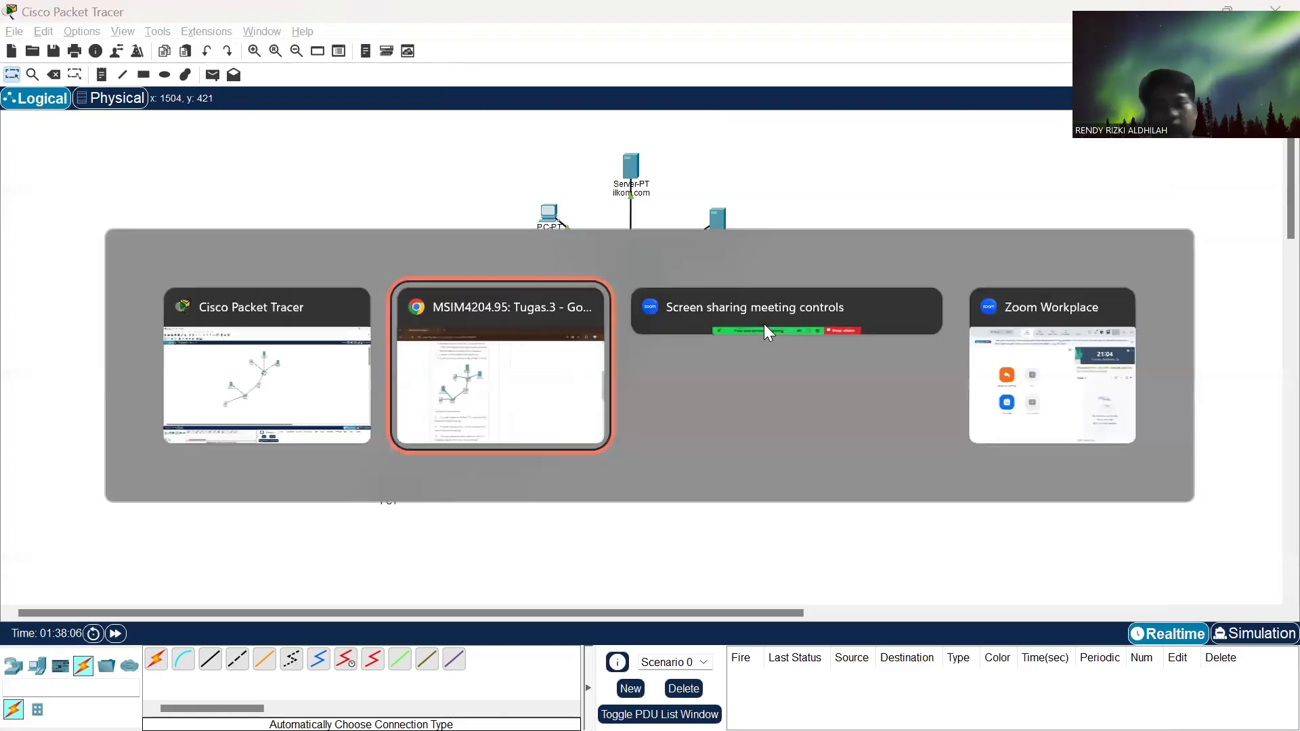
{"action": "scroll", "coordinate": [438, 548], "scroll_direction": "down", "scroll_amount": 3}
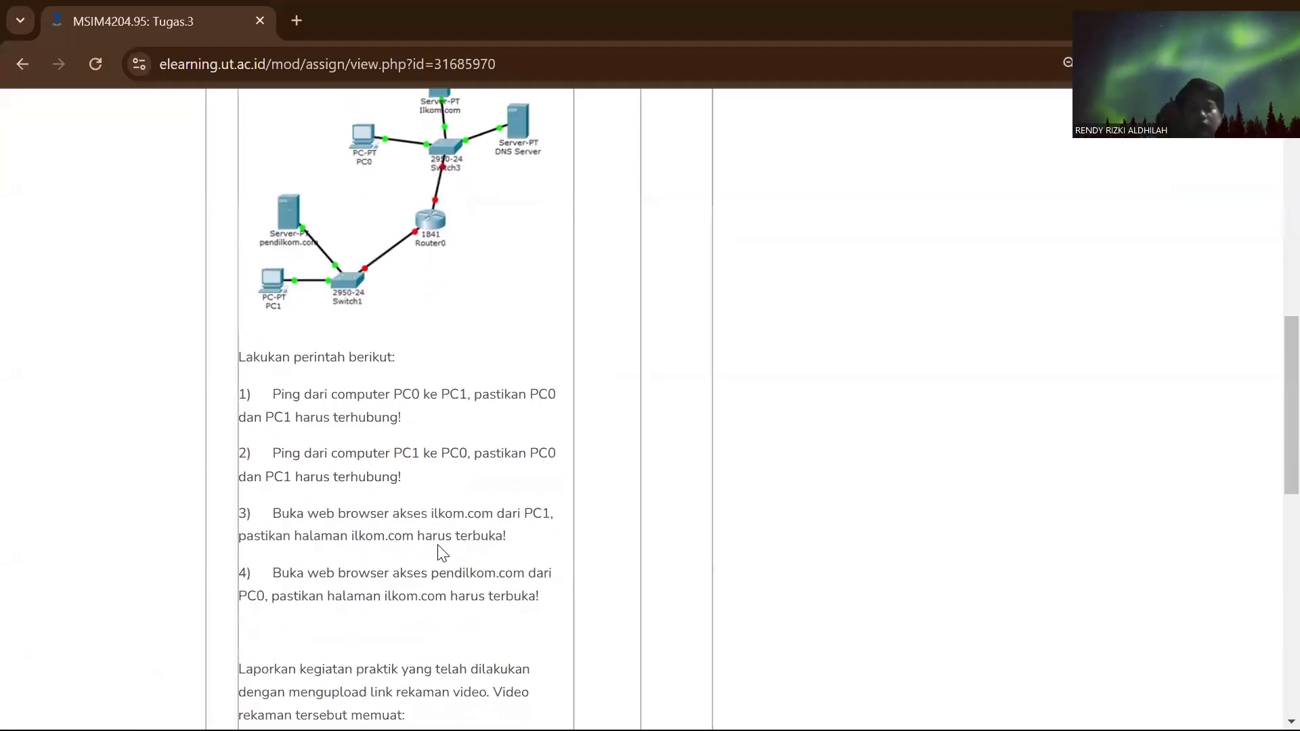
{"action": "scroll", "coordinate": [437, 544], "scroll_direction": "down", "scroll_amount": 1}
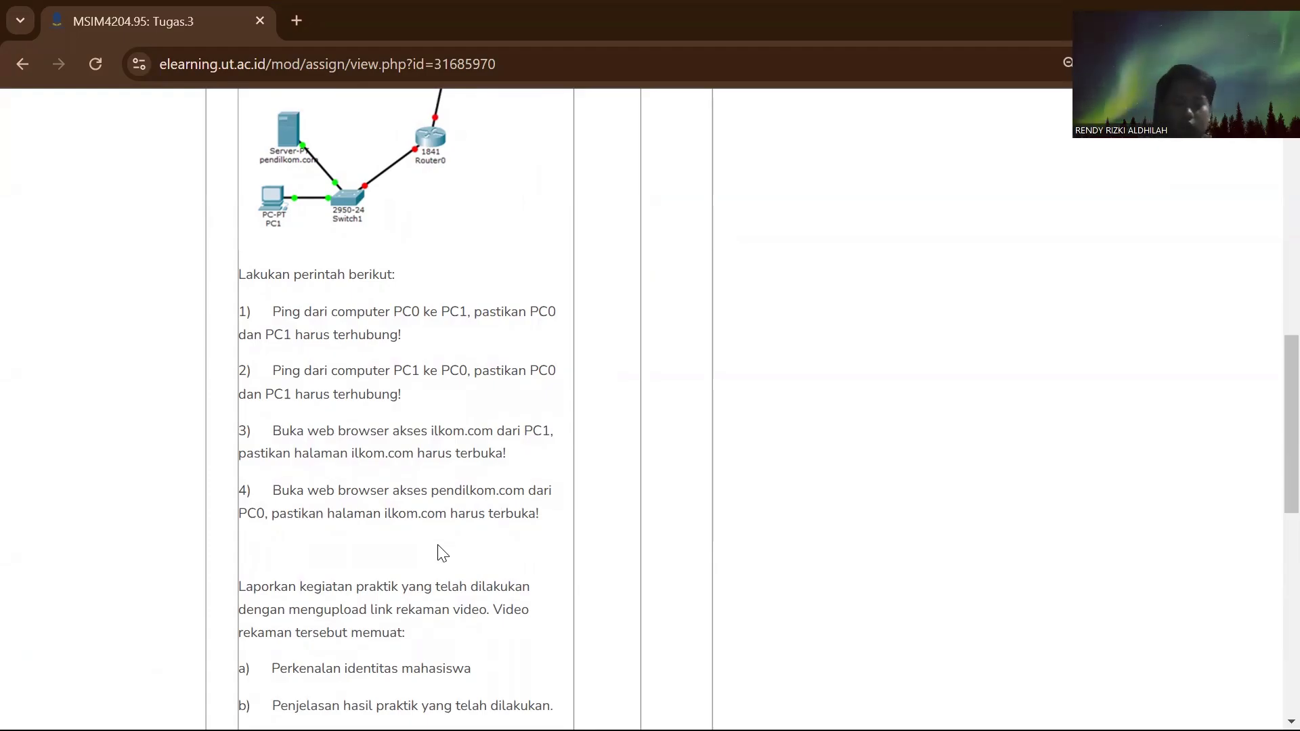
- Switch back to Packet Tracer and ping PC1 at 192.168.2.2 from PC0's Command Prompt
{"action": "key", "text": "alt+Tab"}
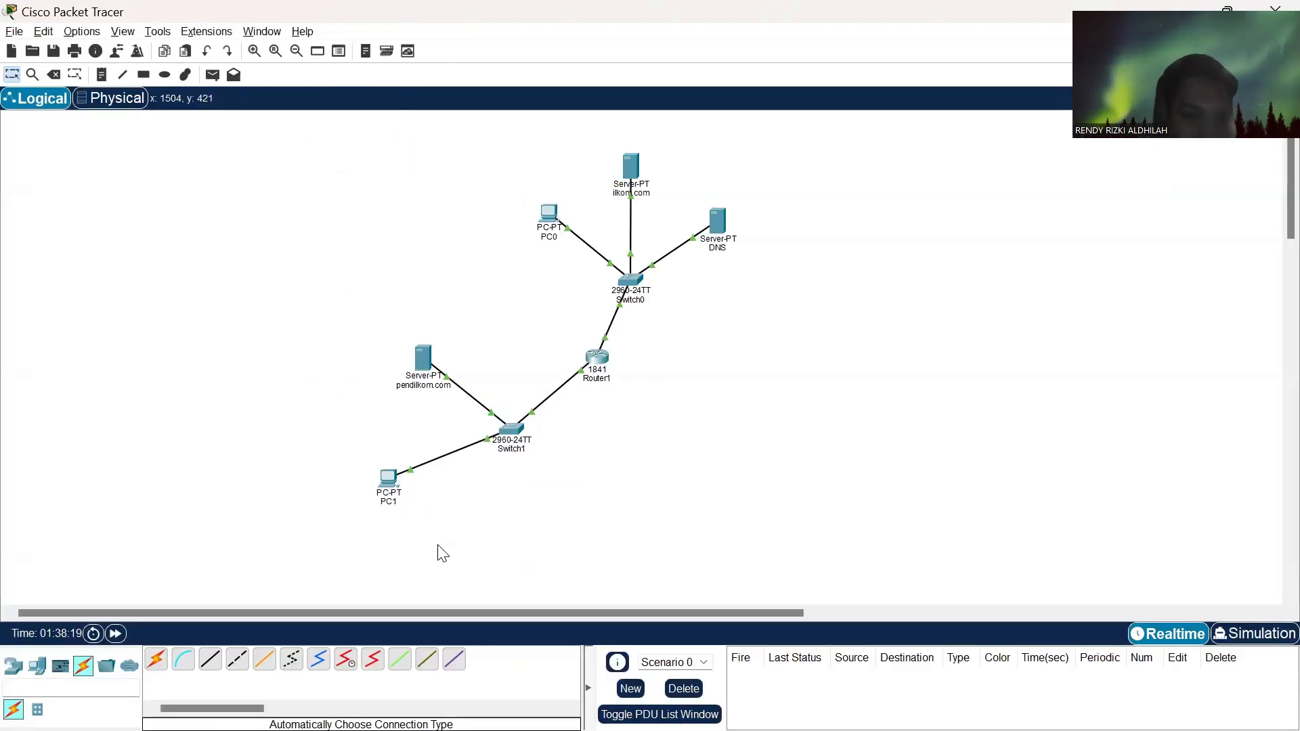
{"action": "left_click", "coordinate": [550, 214]}
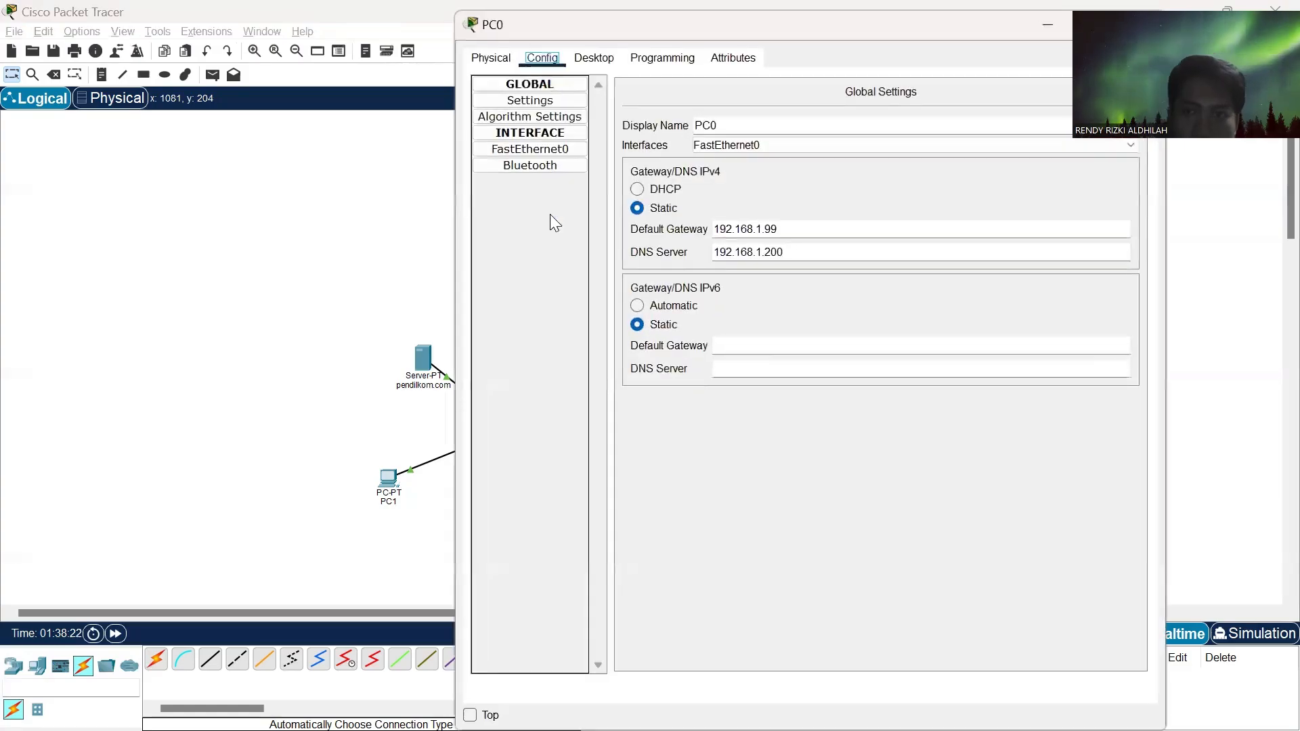
{"action": "left_click", "coordinate": [579, 57]}
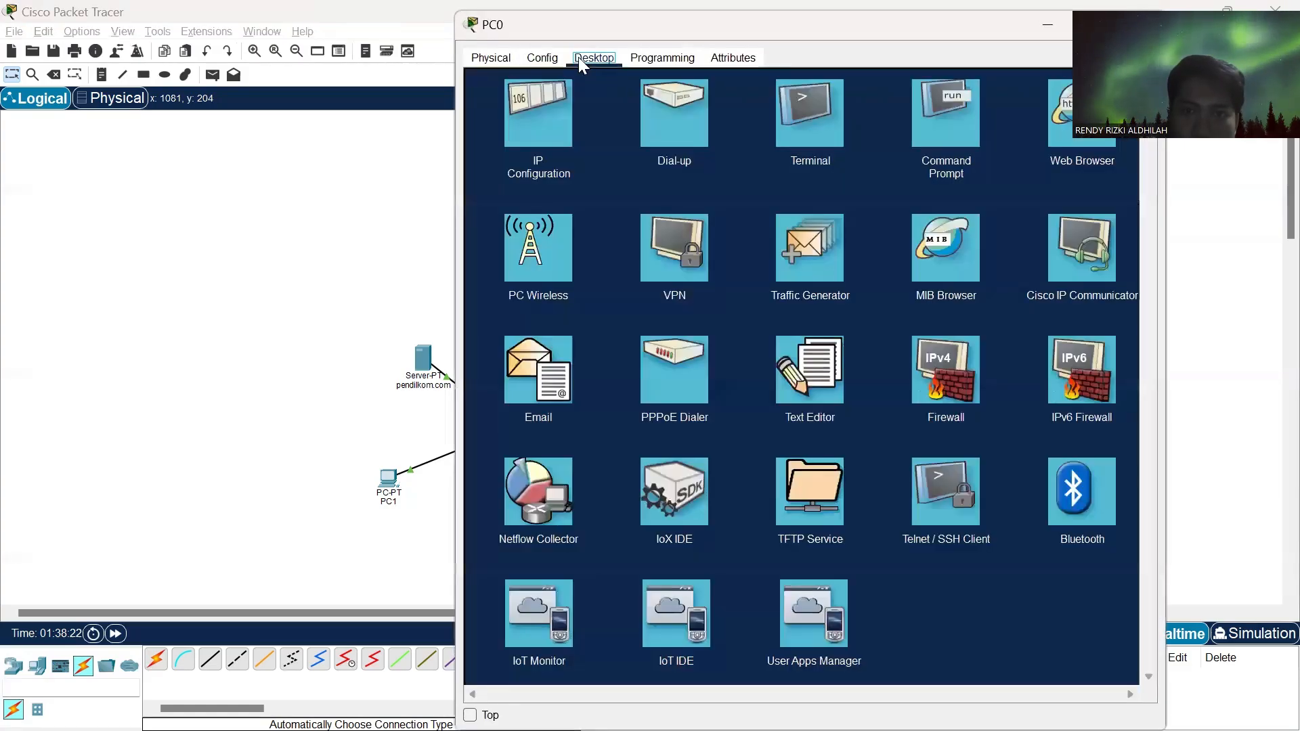
{"action": "left_click", "coordinate": [951, 103]}
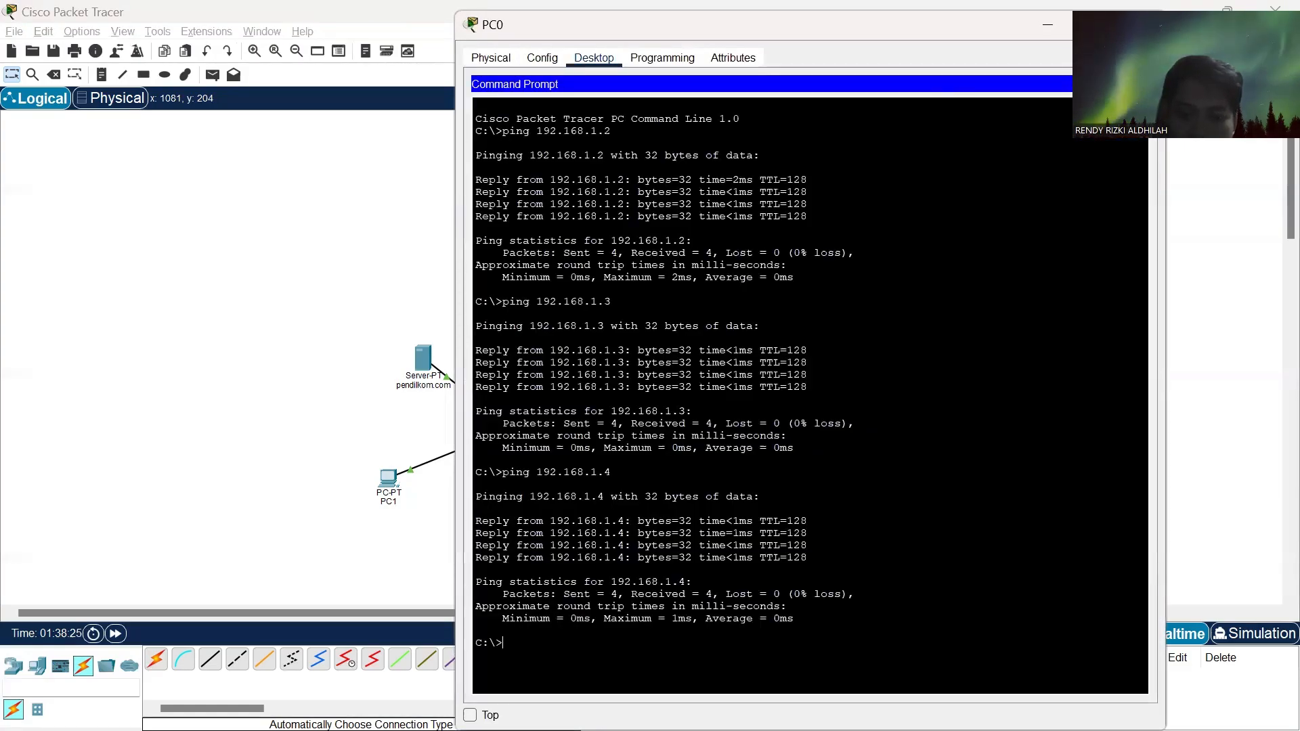
{"action": "type", "text": "cl"}
{"action": "key", "text": "BackSpace"}
{"action": "key", "text": "BackSpace"}
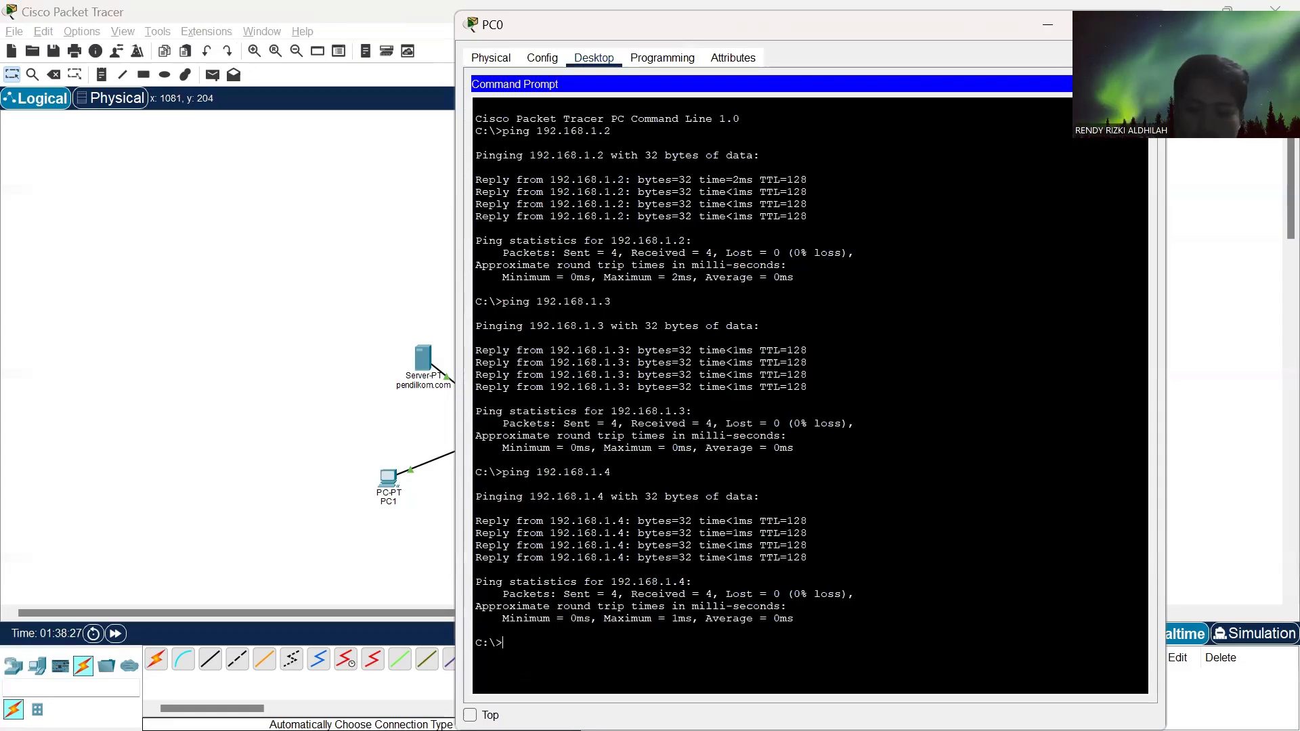
{"action": "type", "text": "ping"}
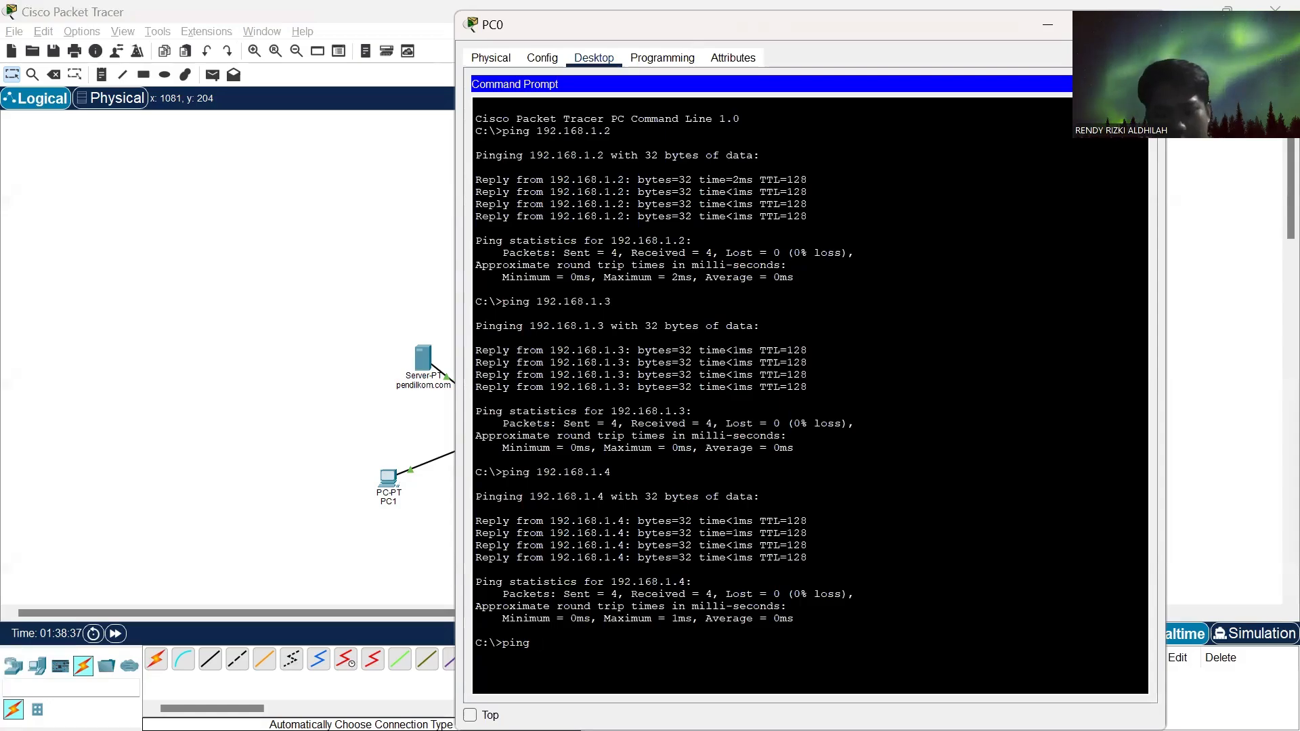
{"action": "type", "text": "192"}
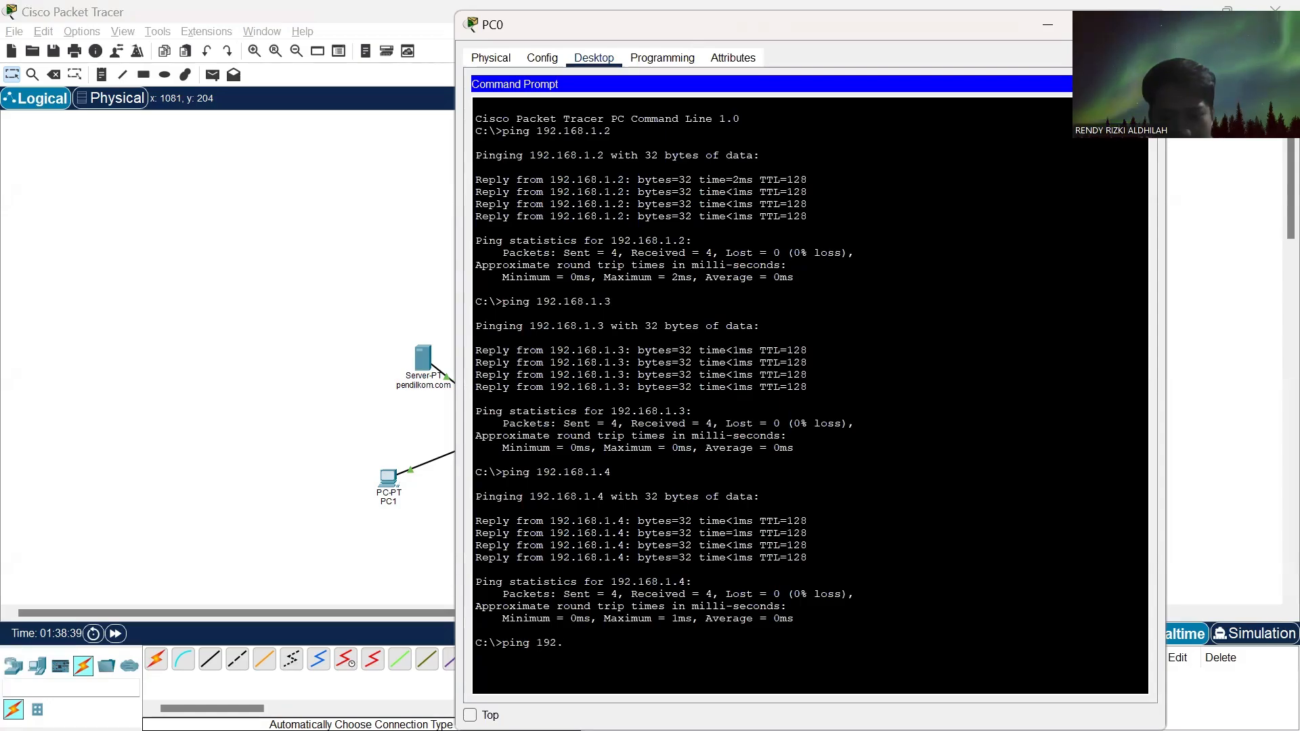
{"action": "type", "text": ".168"}
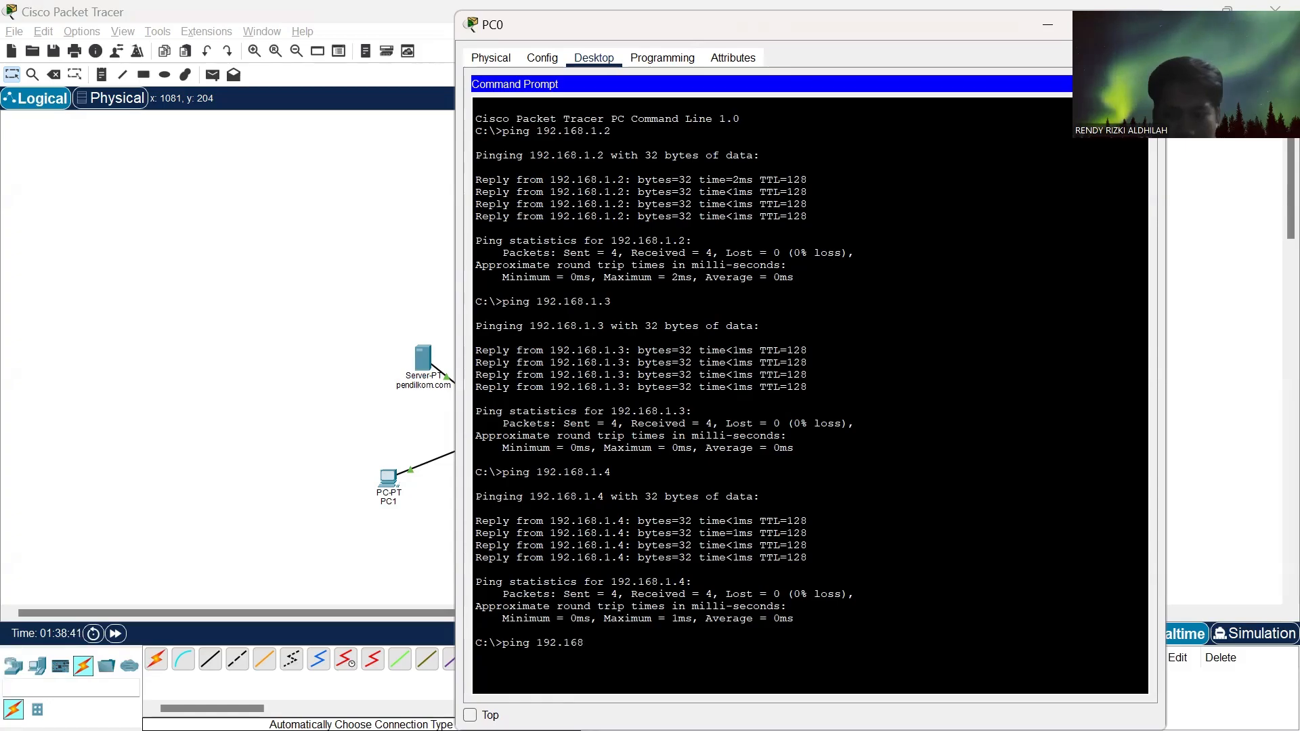
{"action": "type", "text": ".2.2"}
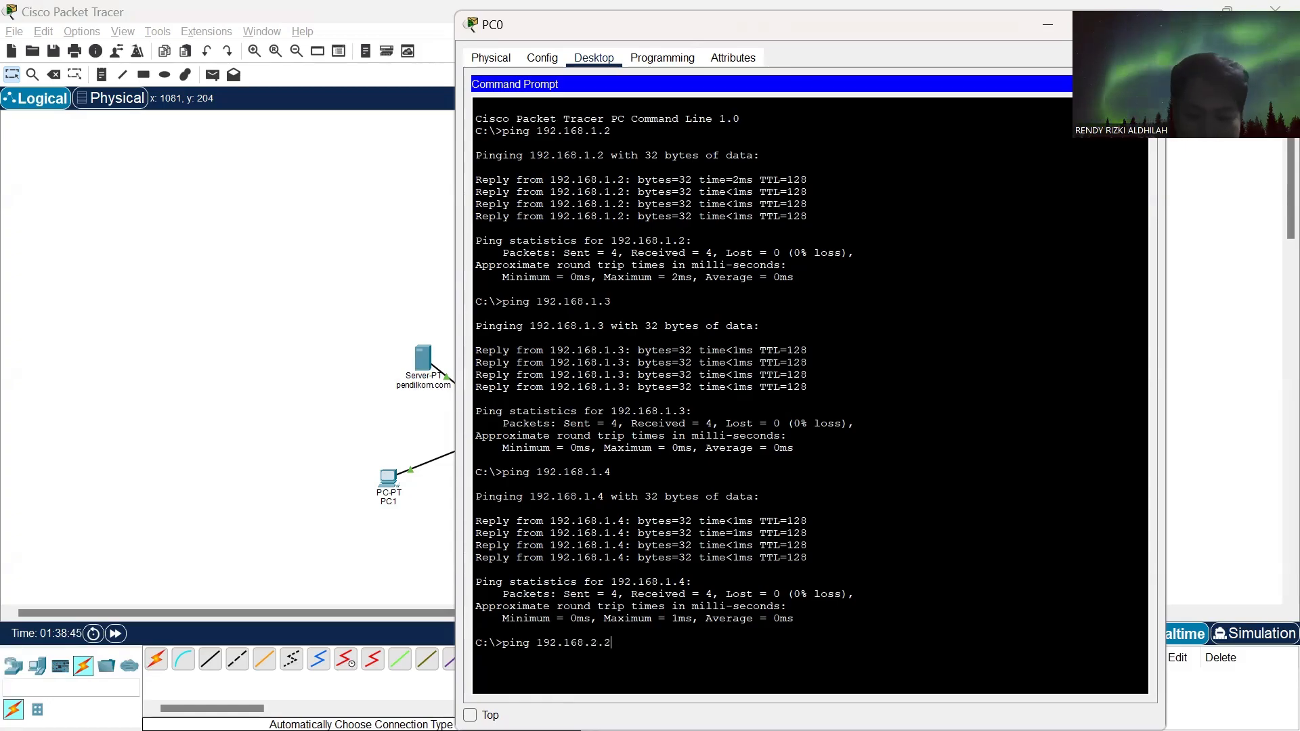
{"action": "key", "text": "Return"}
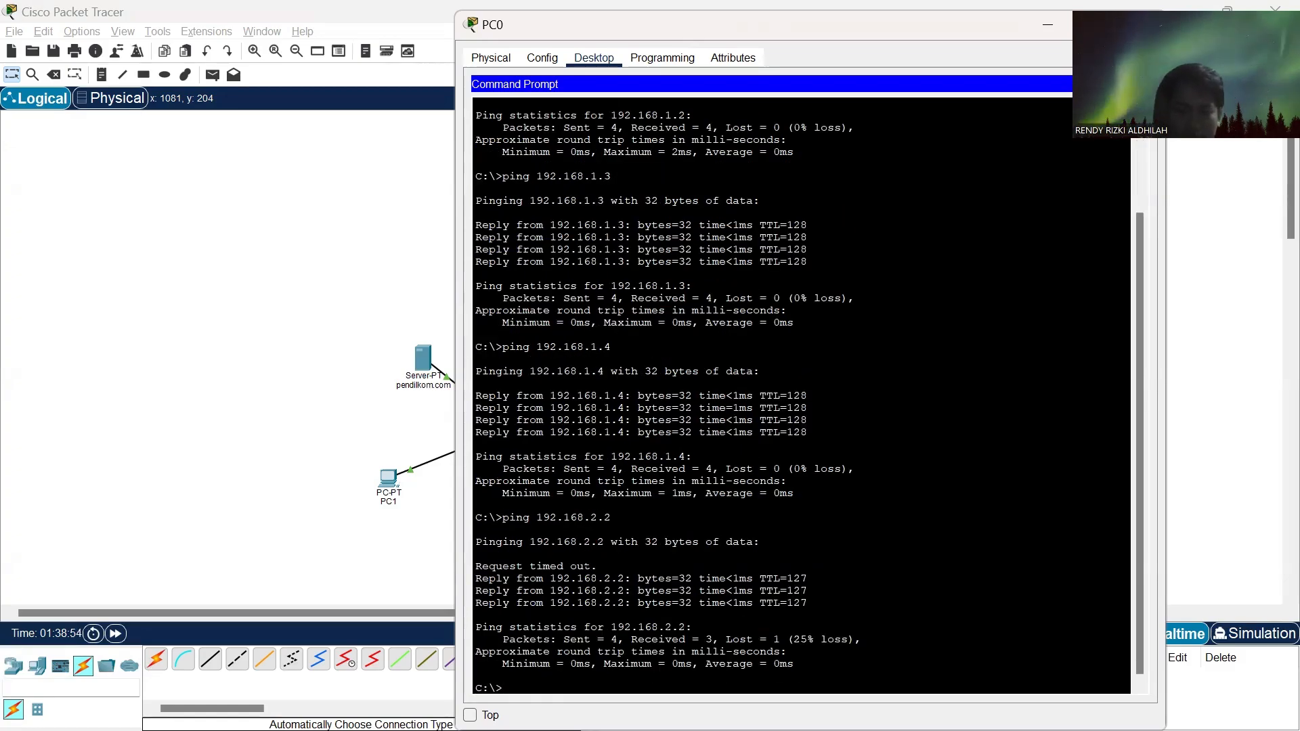
- Repeat the ping to 192.168.2.2 from PC0, and start switching to another window
{"action": "key", "text": "Up"}
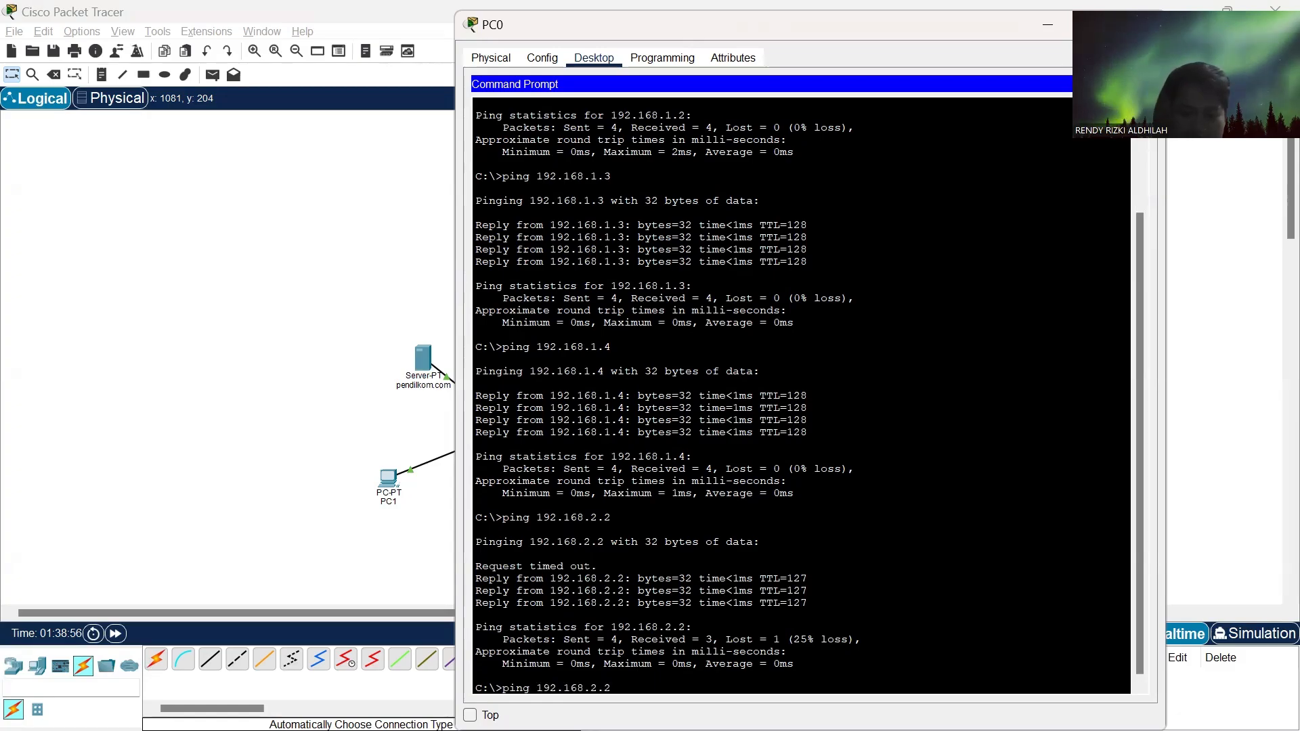
{"action": "key", "text": "Return"}
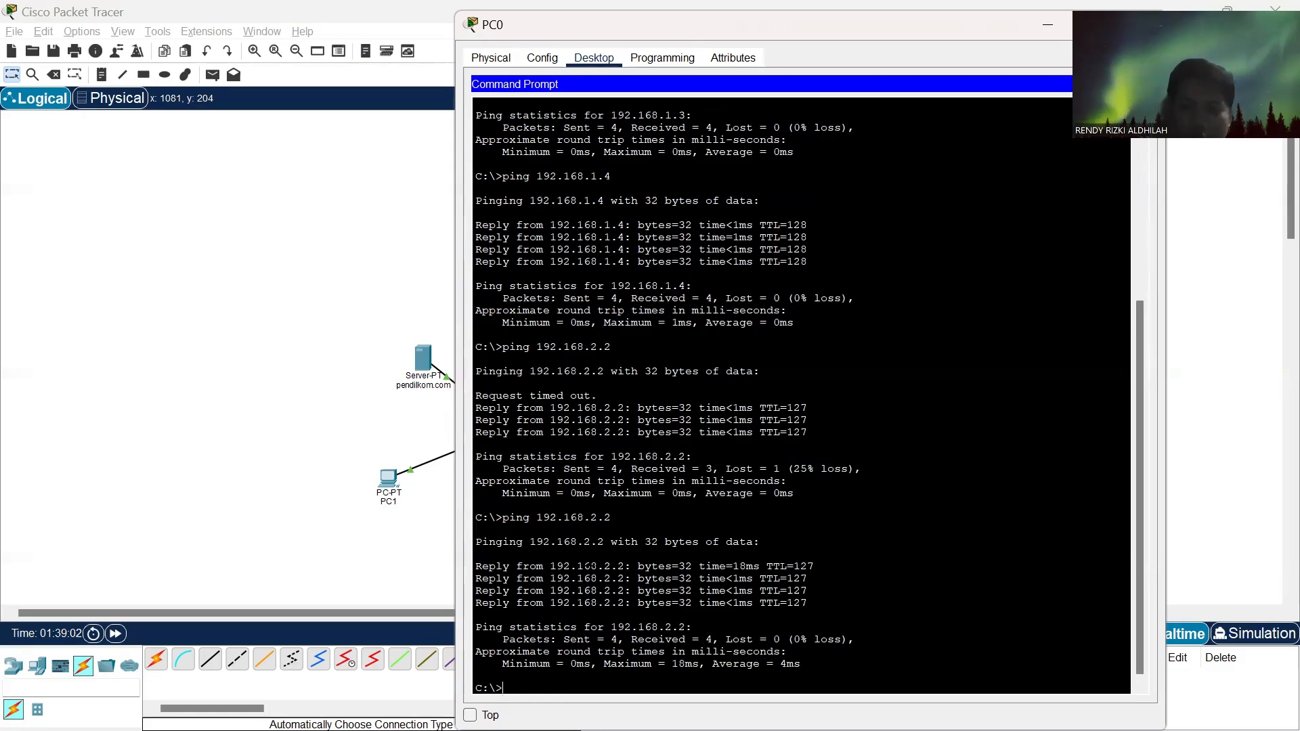
{"action": "key", "text": "alt+Tab"}
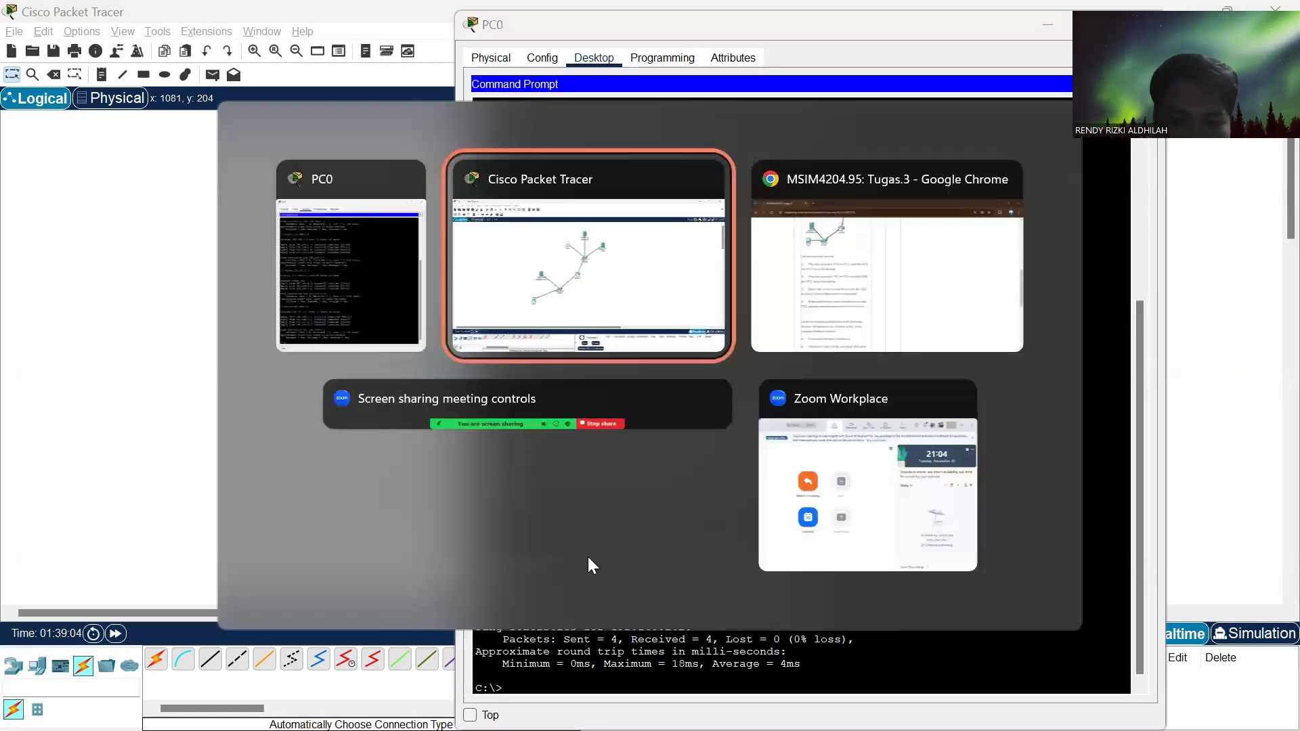
- Check the PC1-to-PC0 ping task in the Tugas 3 assignment in Chrome and return to the Packet Tracer workspace
{"action": "key", "text": "alt+Tab"}
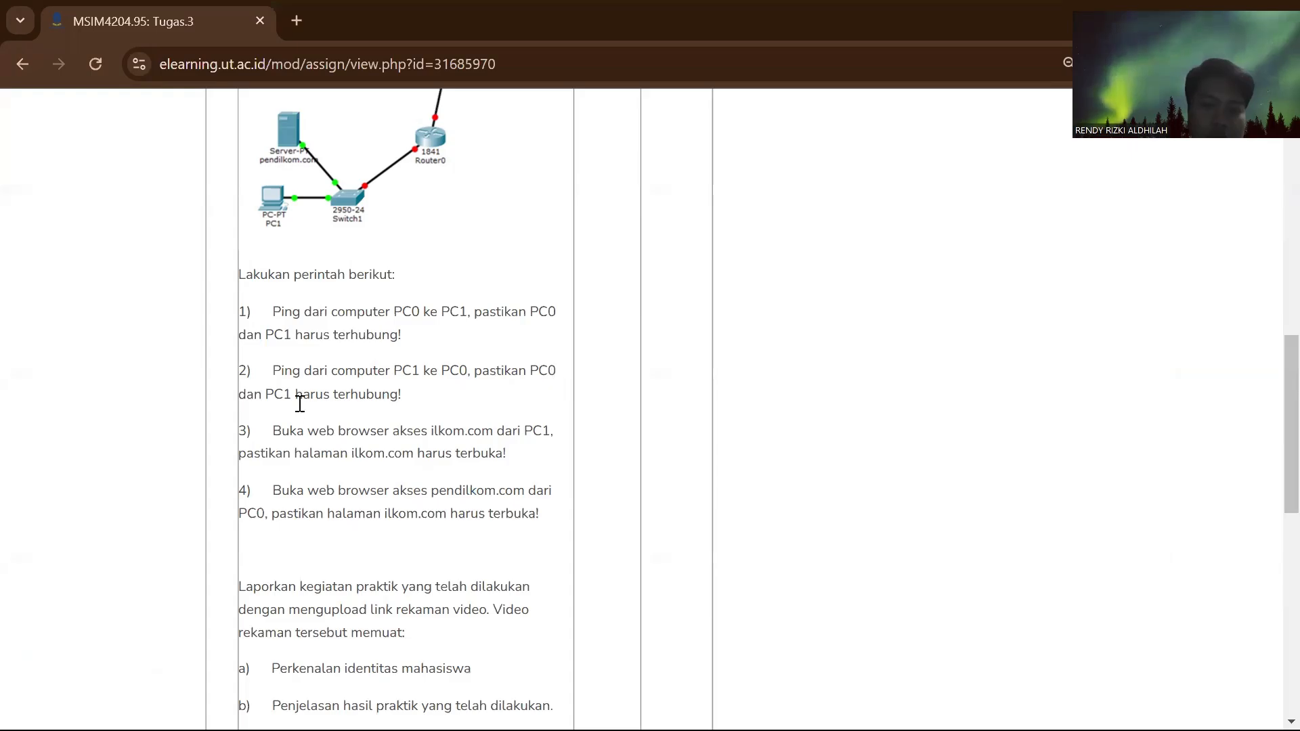
{"action": "key", "text": "alt+Tab"}
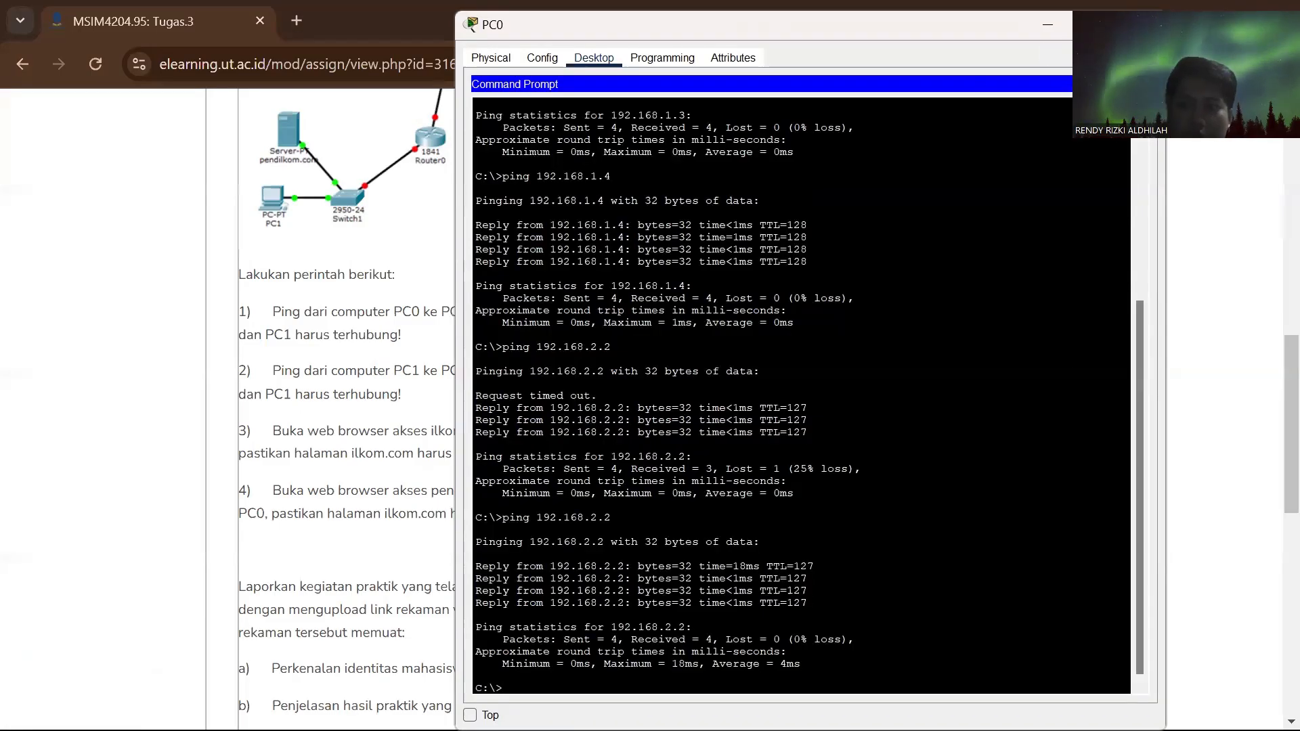
{"action": "key", "text": "alt+Tab"}
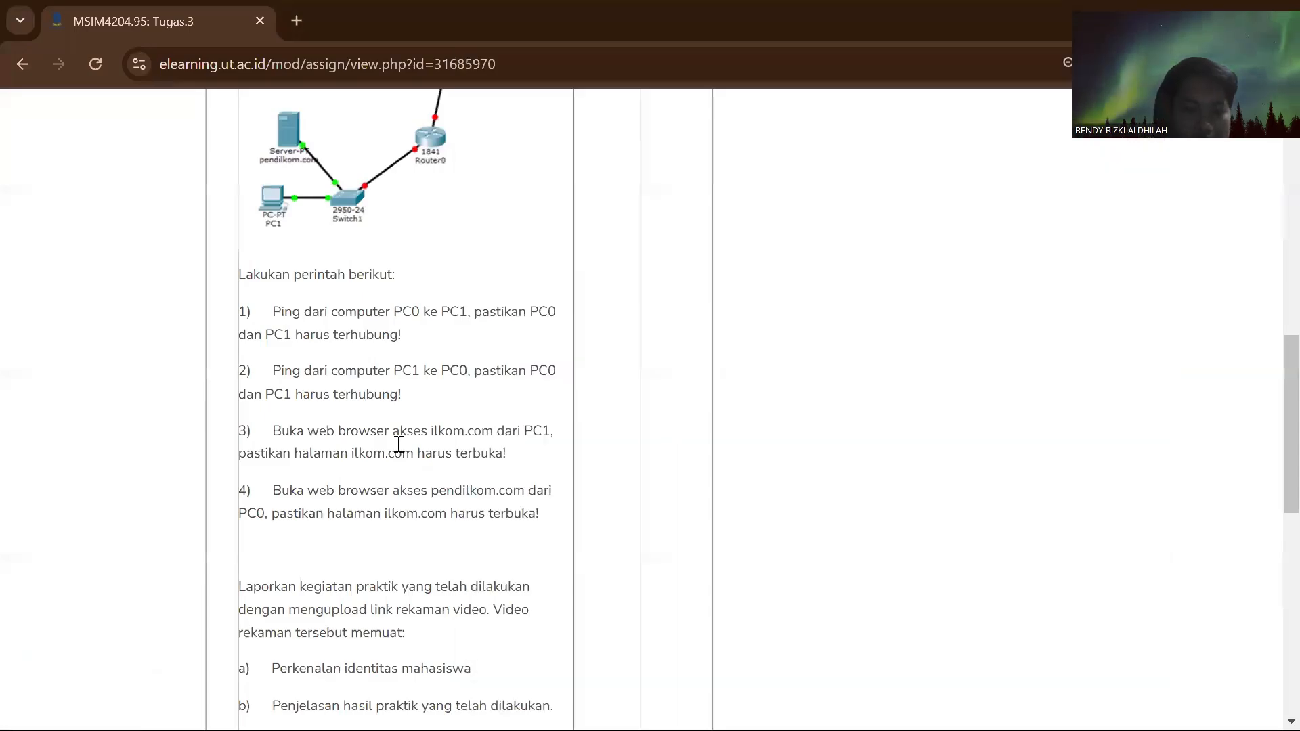
{"action": "key", "text": "alt+Tab"}
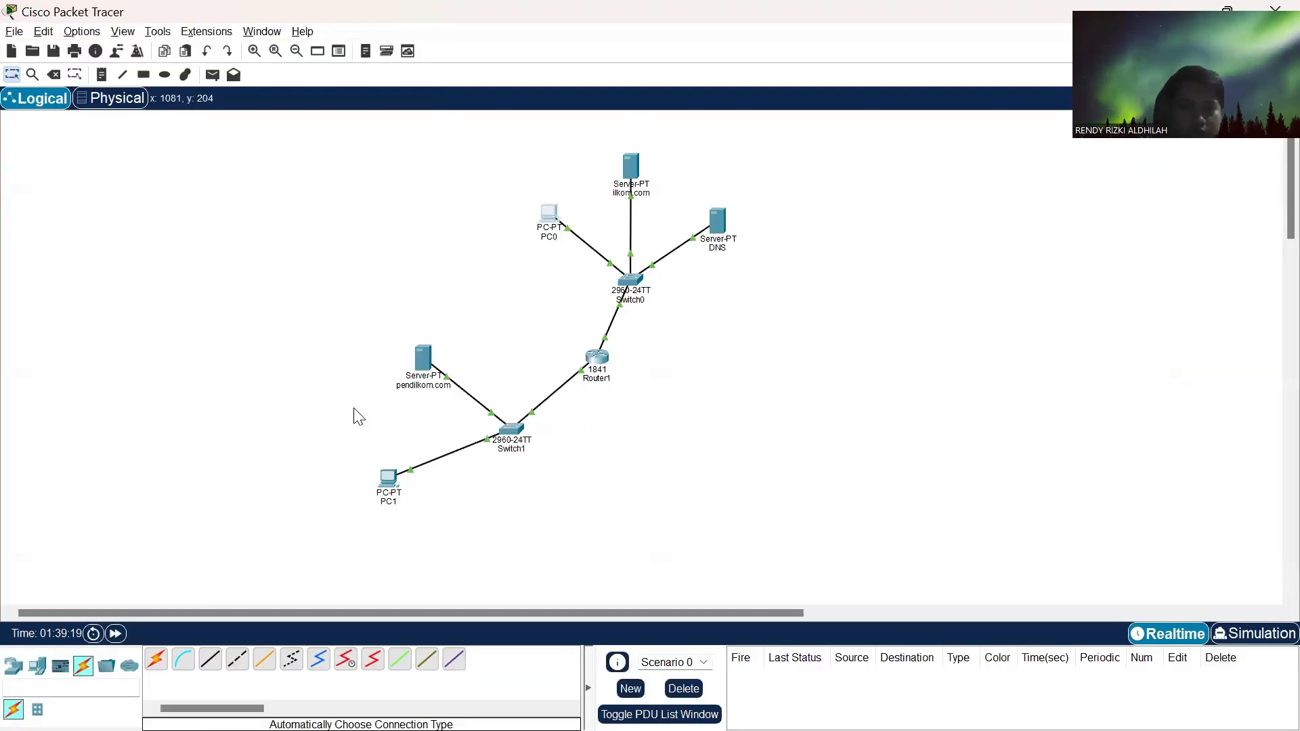
- Ping PC0 at 192.168.1.1 from PC1's Command Prompt
{"action": "left_click", "coordinate": [394, 481]}
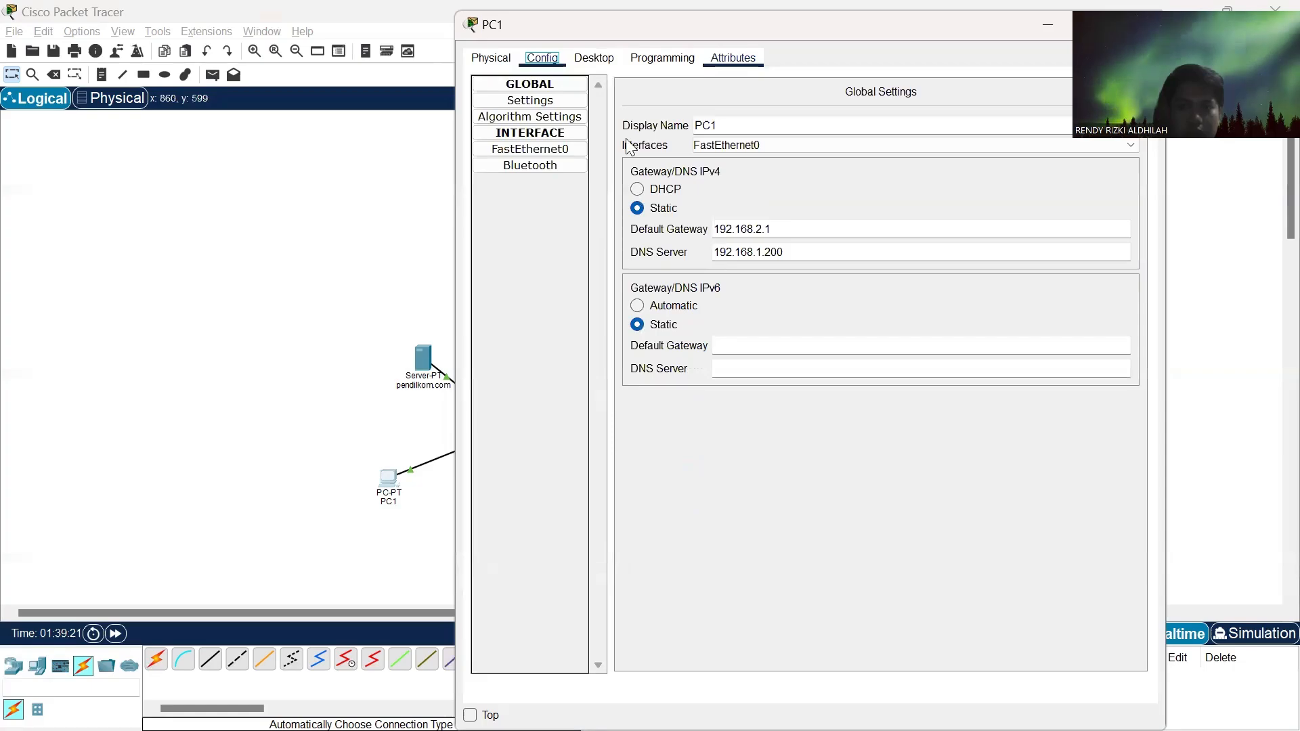
{"action": "left_click", "coordinate": [593, 57]}
{"action": "left_click", "coordinate": [940, 118]}
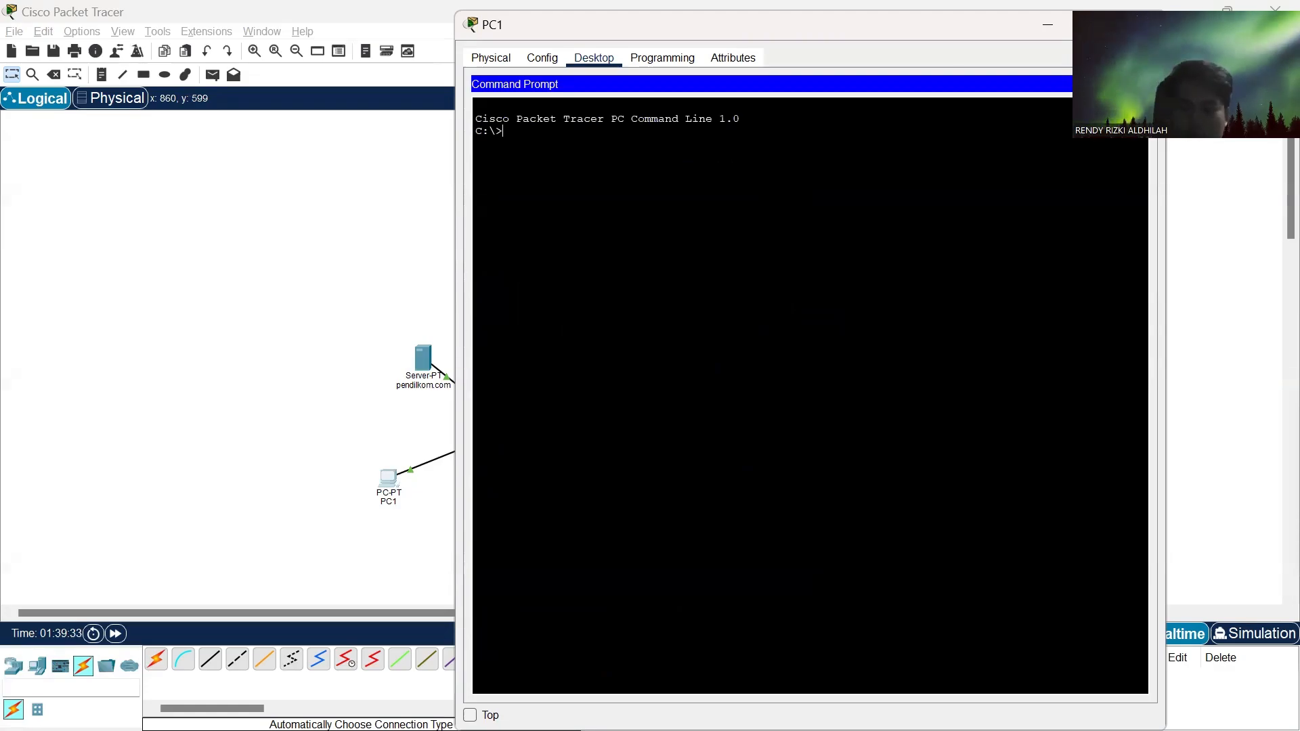
{"action": "type", "text": "ping"}
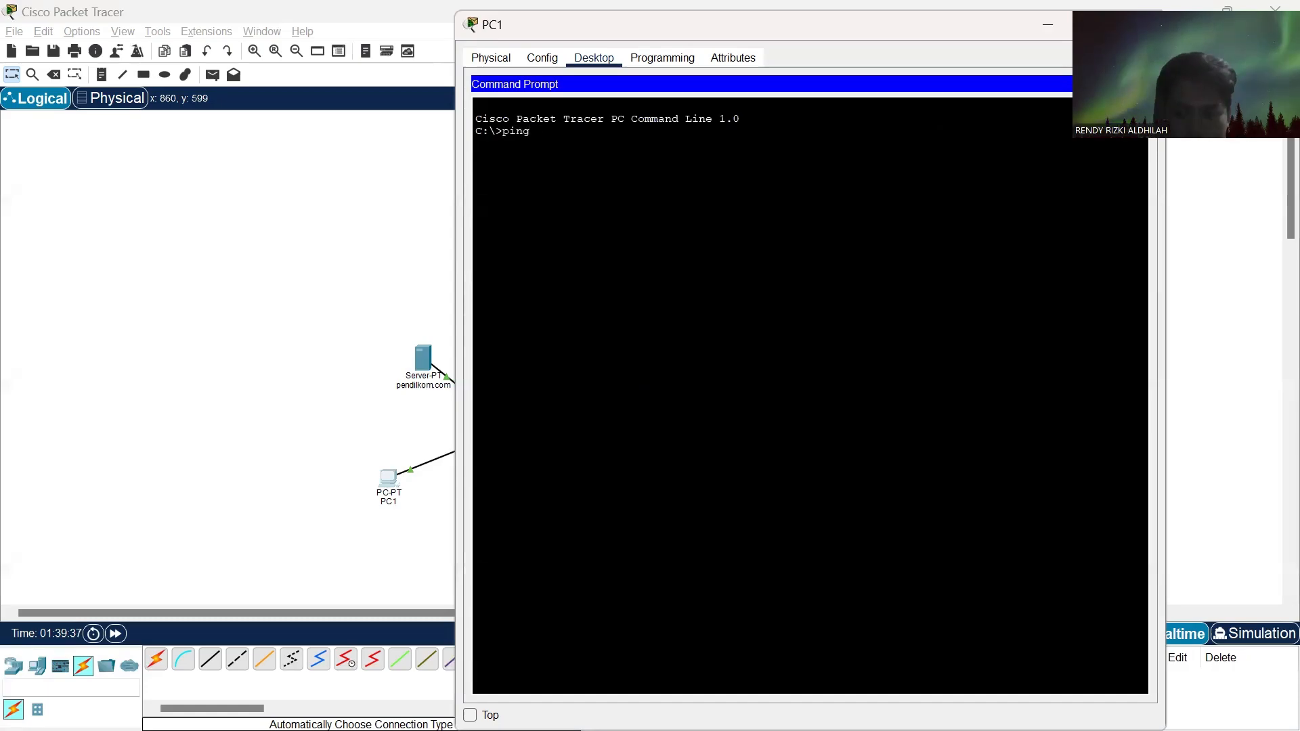
{"action": "type", "text": " 192.1"}
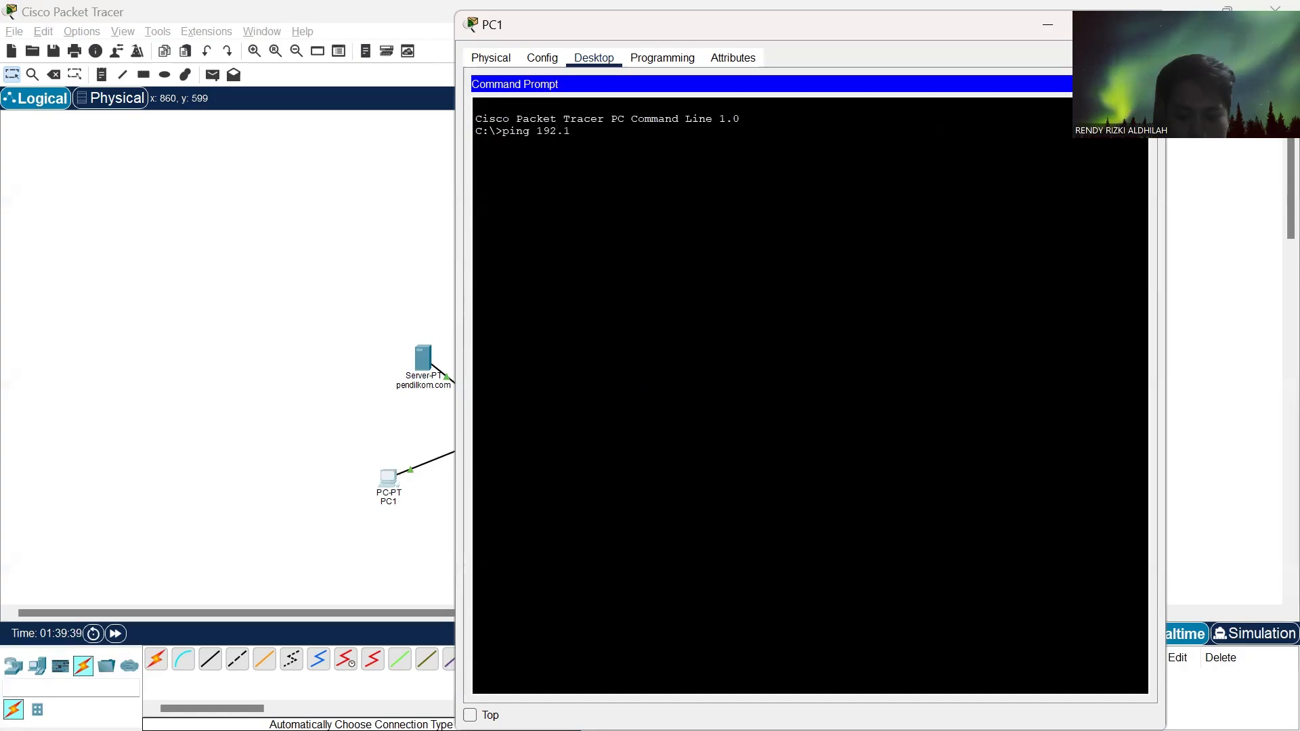
{"action": "type", "text": "68"}
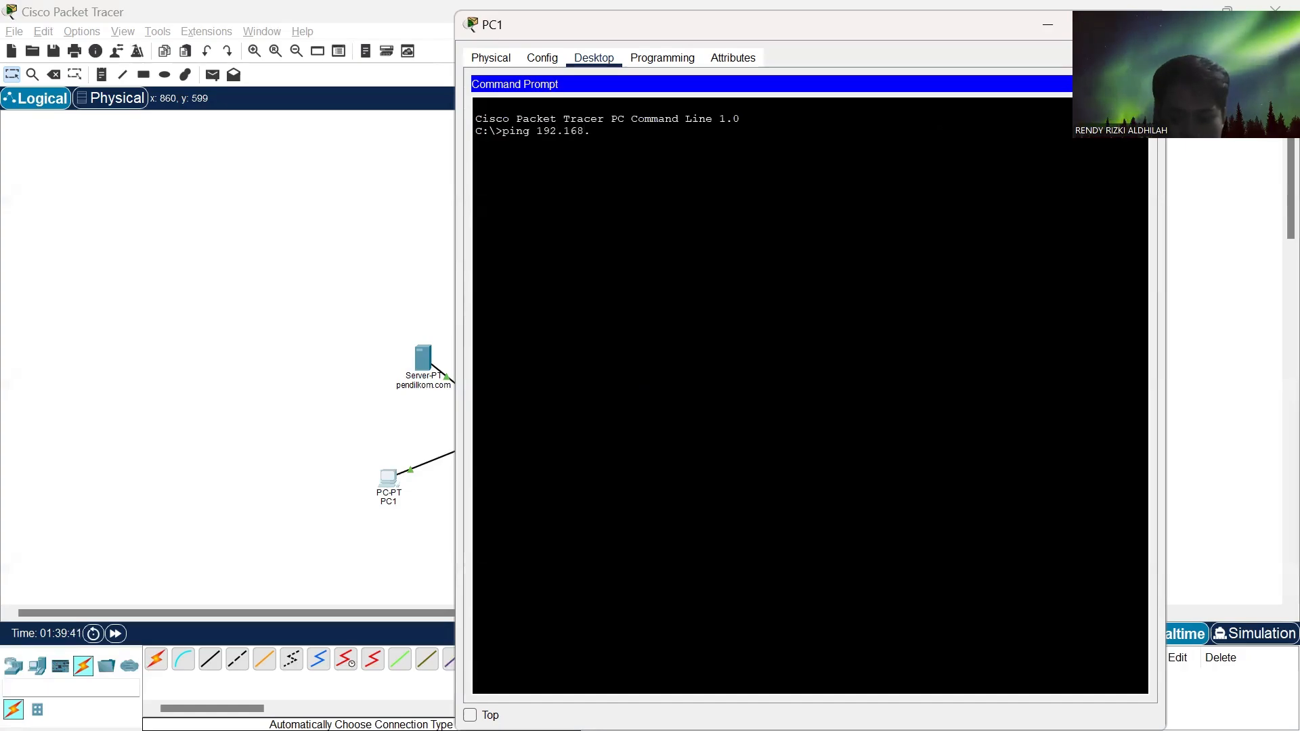
{"action": "type", "text": ".1.1"}
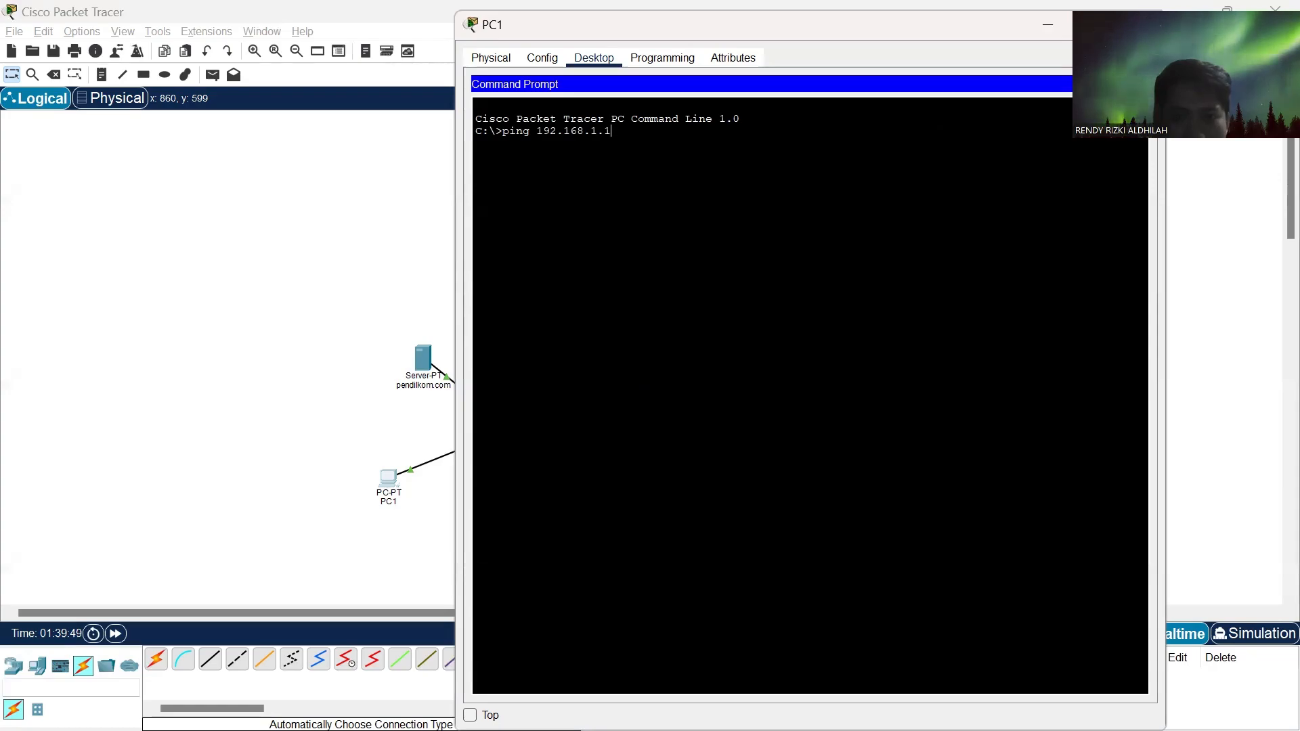
{"action": "key", "text": "Return"}
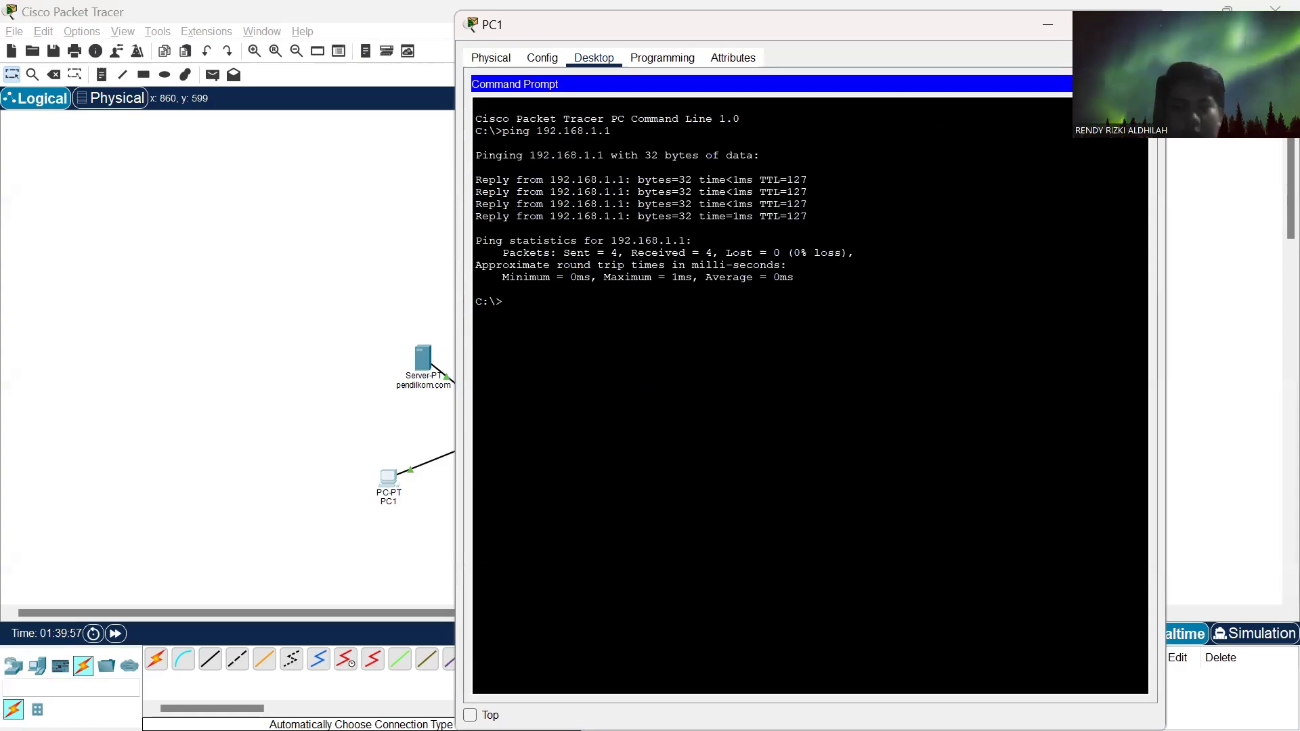
- Repeat the ping to 192.168.1.1 from PC1 and close PC1's window
{"action": "key", "text": "Up"}
{"action": "key", "text": "Return"}
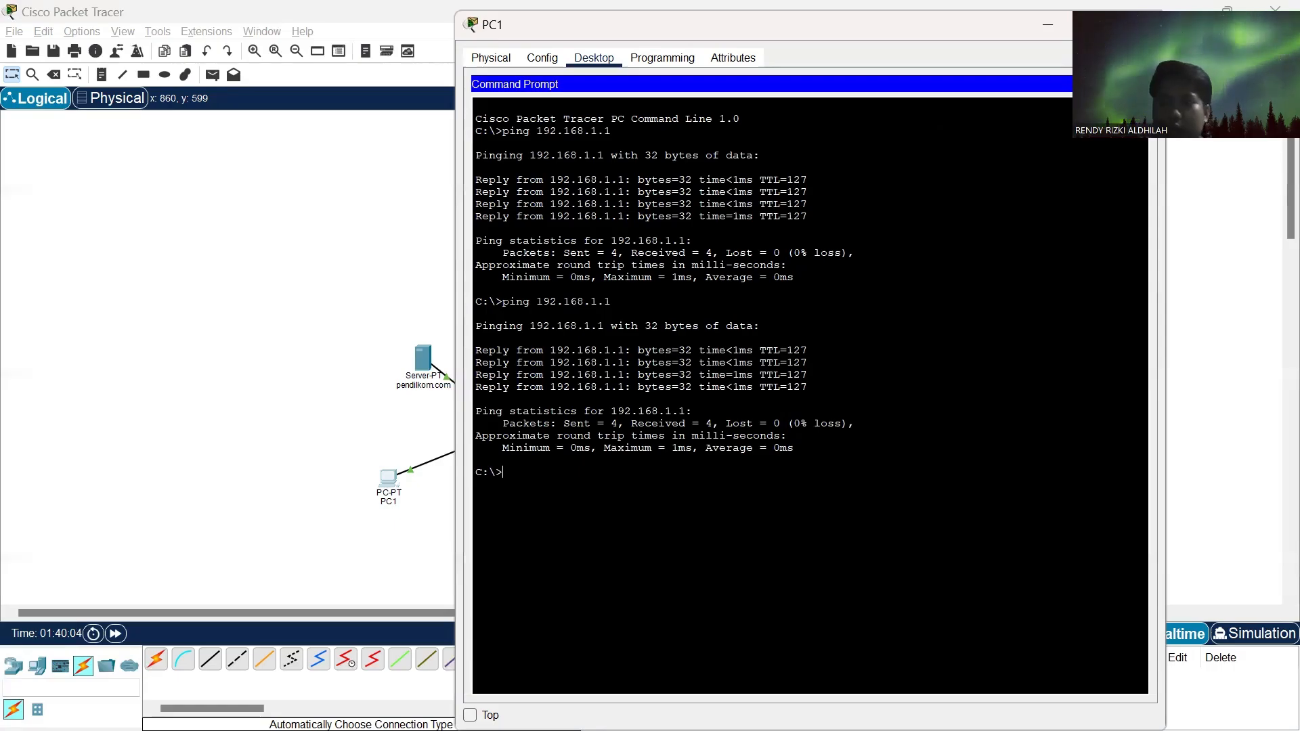
{"action": "left_click", "coordinate": [1144, 25]}
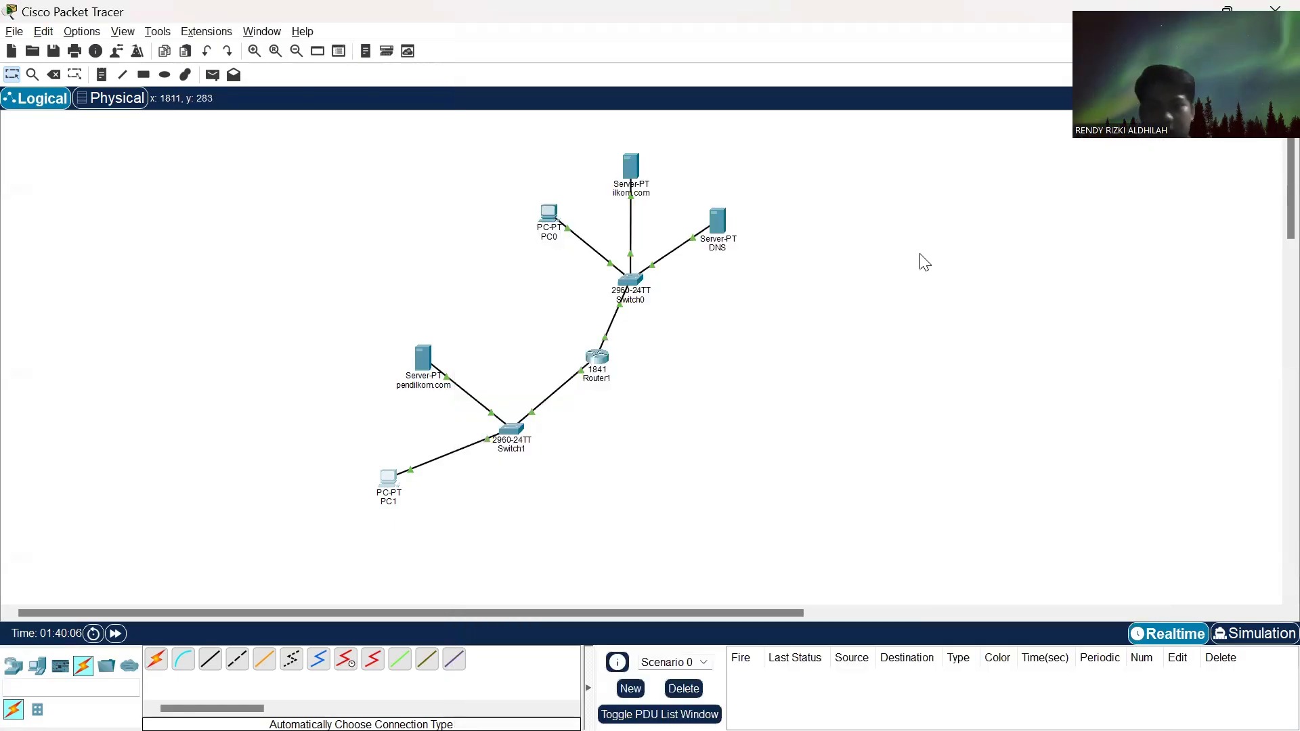
- Switch to Chrome to read the web browser tasks in the assignment, and return to Packet Tracer
{"action": "key", "text": "alt+Tab"}
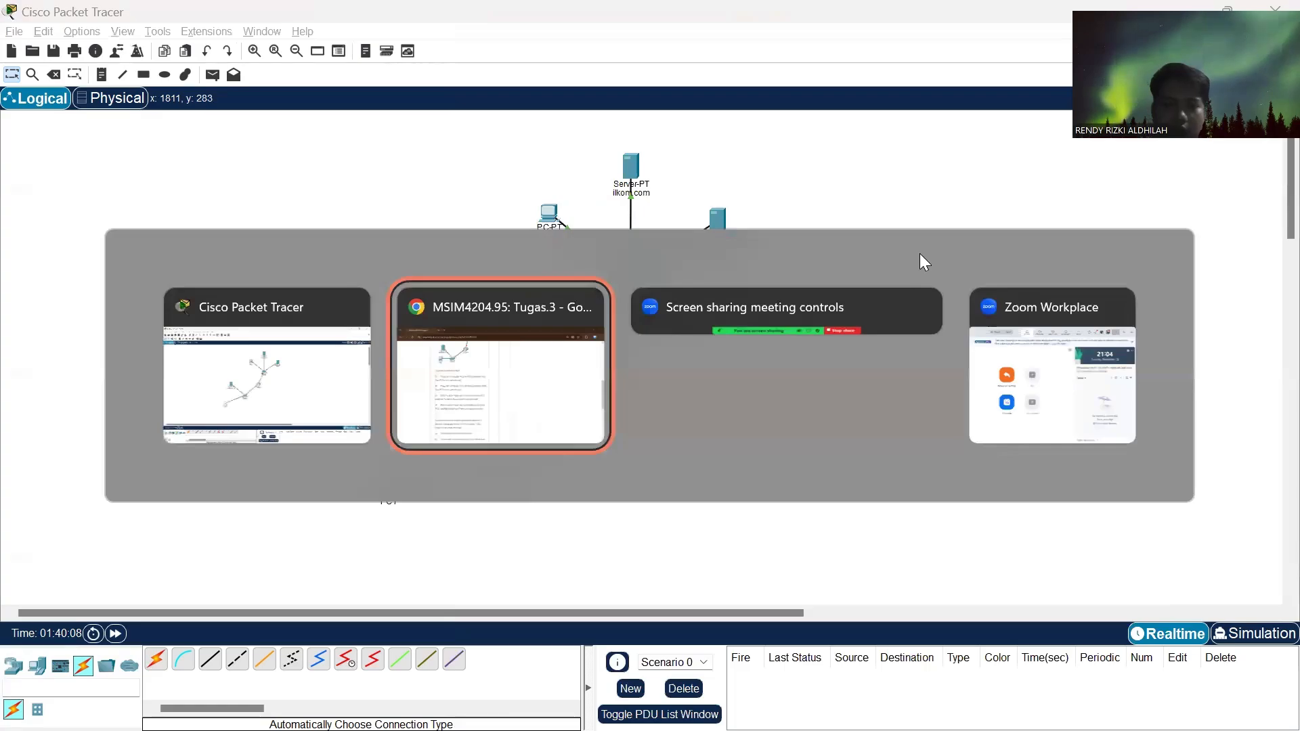
{"action": "scroll", "coordinate": [531, 494], "scroll_direction": "down", "scroll_amount": 1}
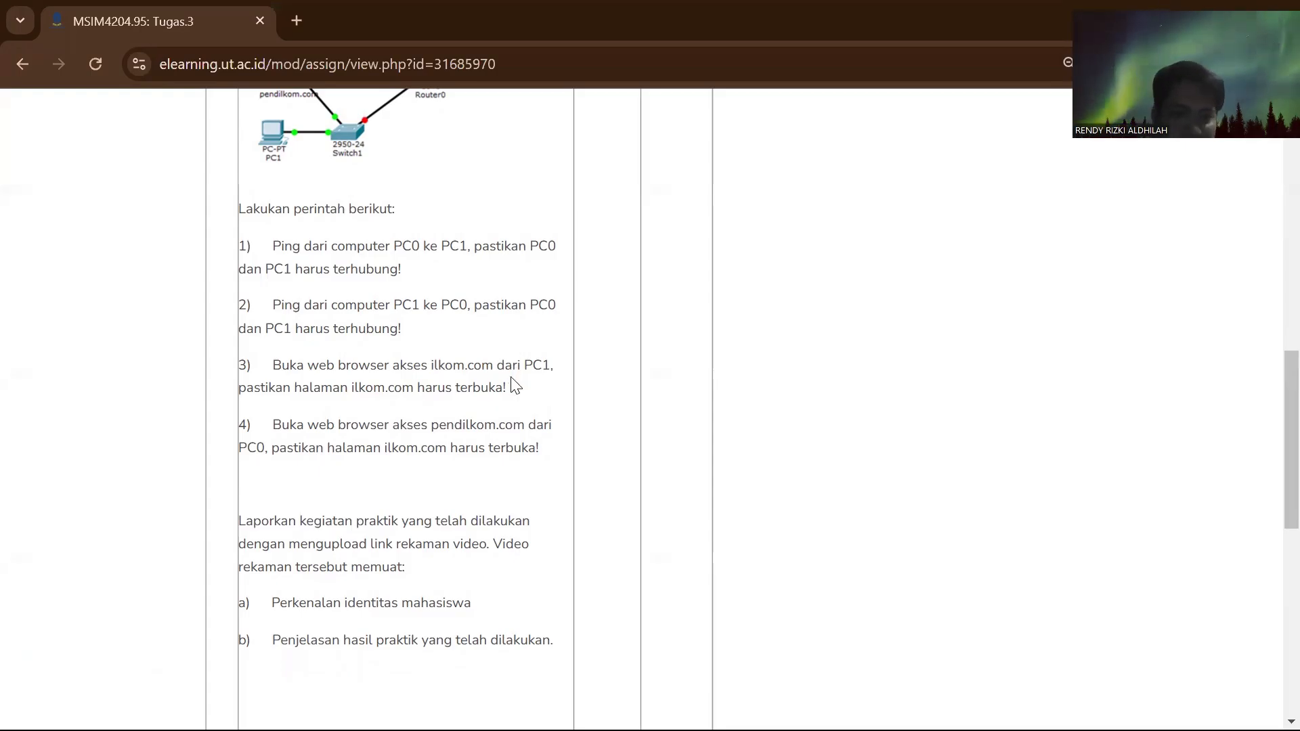
{"action": "key", "text": "alt+Tab"}
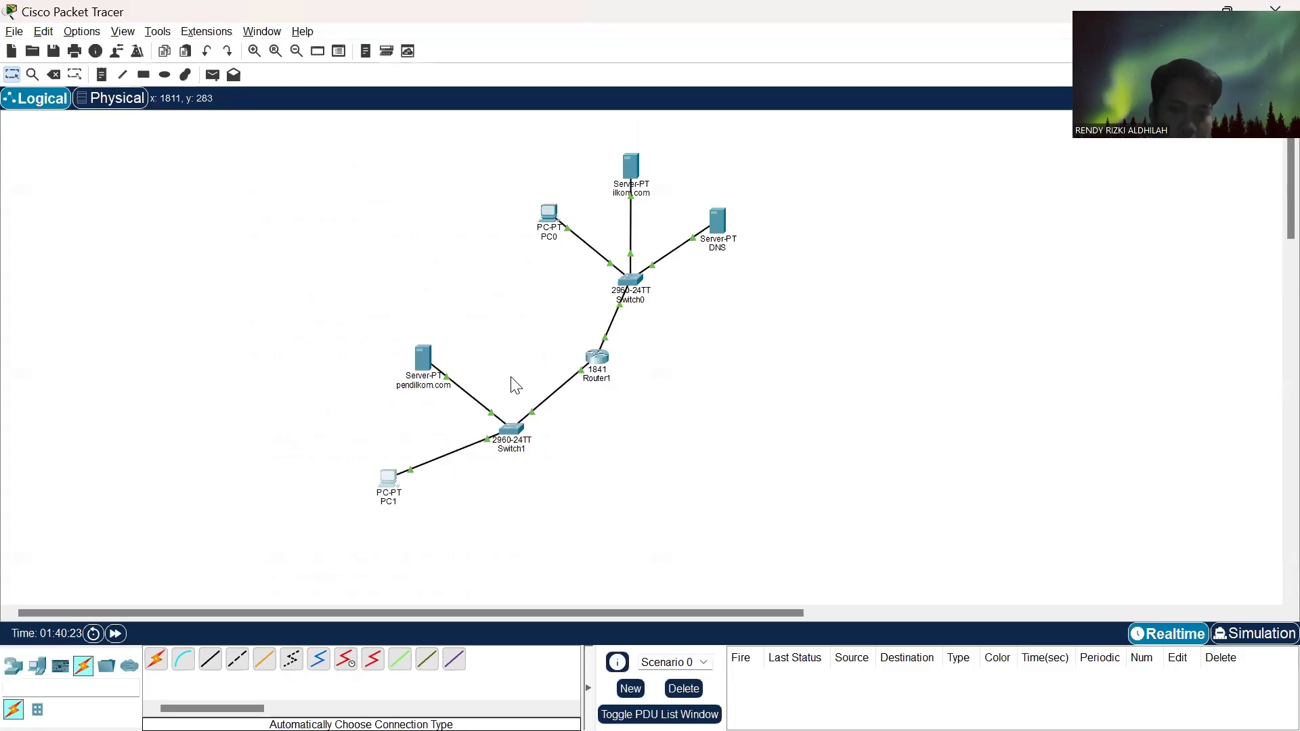
- Load ilkom.com in PC1's Web Browser and close PC1's window
{"action": "left_click", "coordinate": [390, 484]}
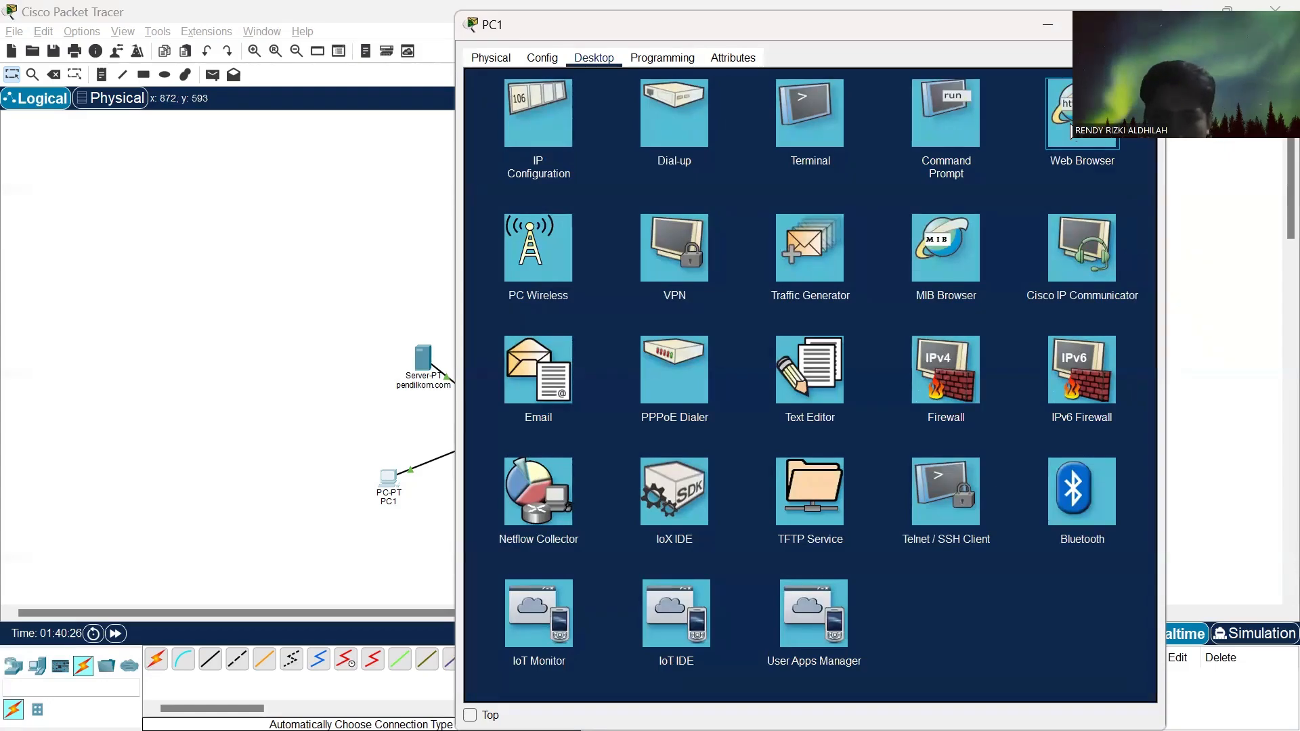
{"action": "left_click", "coordinate": [1072, 126]}
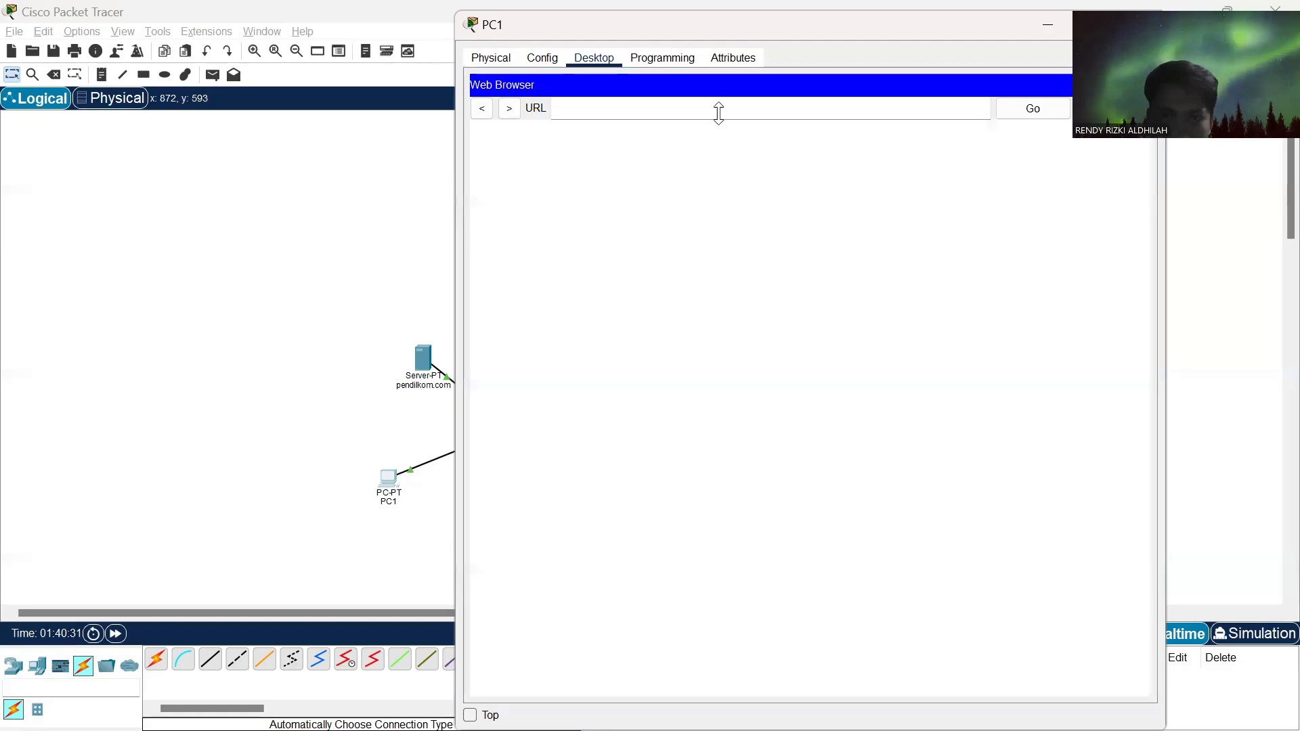
{"action": "left_click_drag", "start_coordinate": [874, 25], "coordinate": [720, 66]}
{"action": "type", "text": "i"}
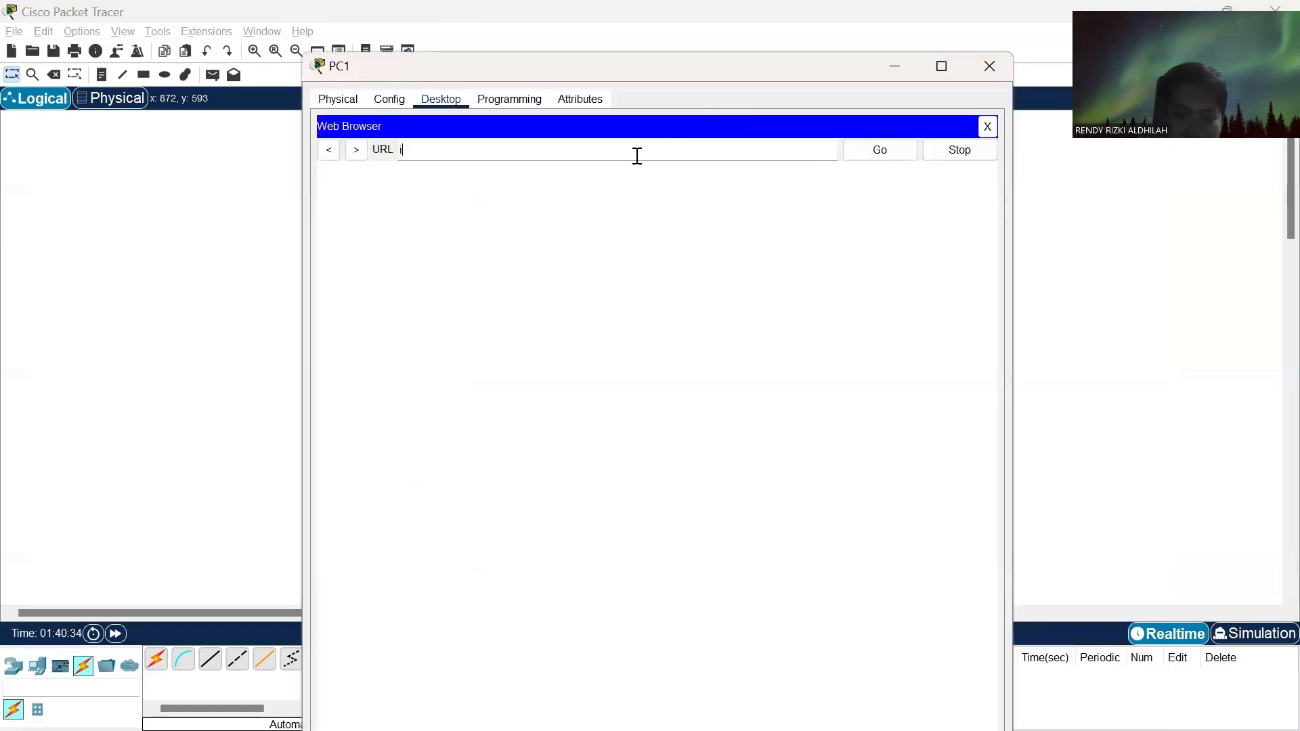
{"action": "type", "text": "lkom.com"}
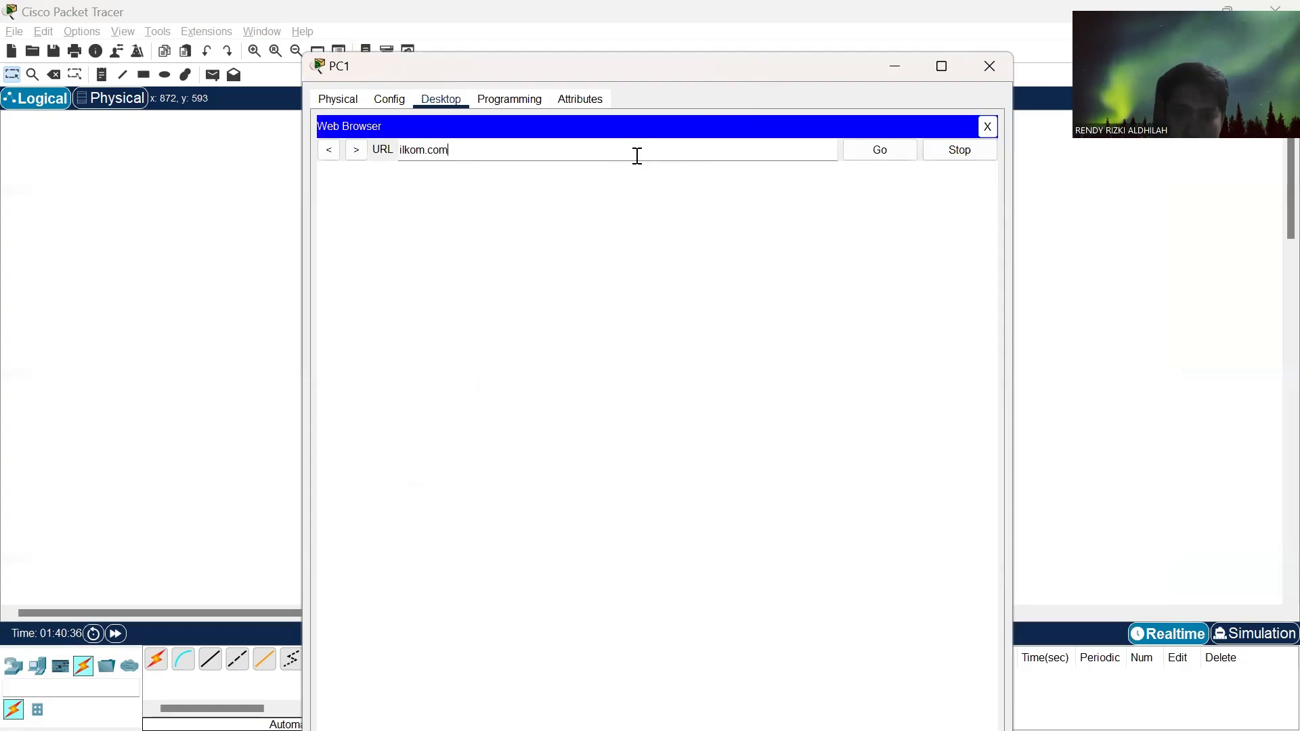
{"action": "left_click", "coordinate": [872, 150]}
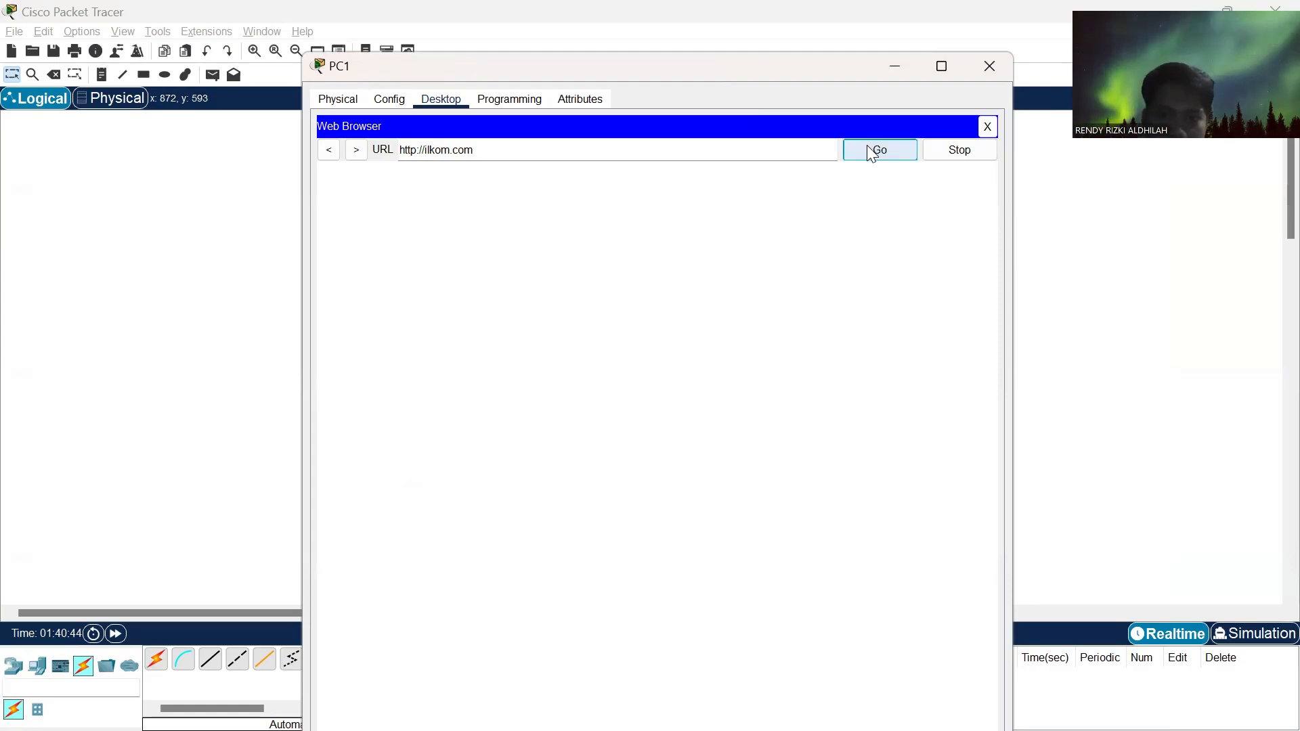
{"action": "left_click", "coordinate": [878, 155]}
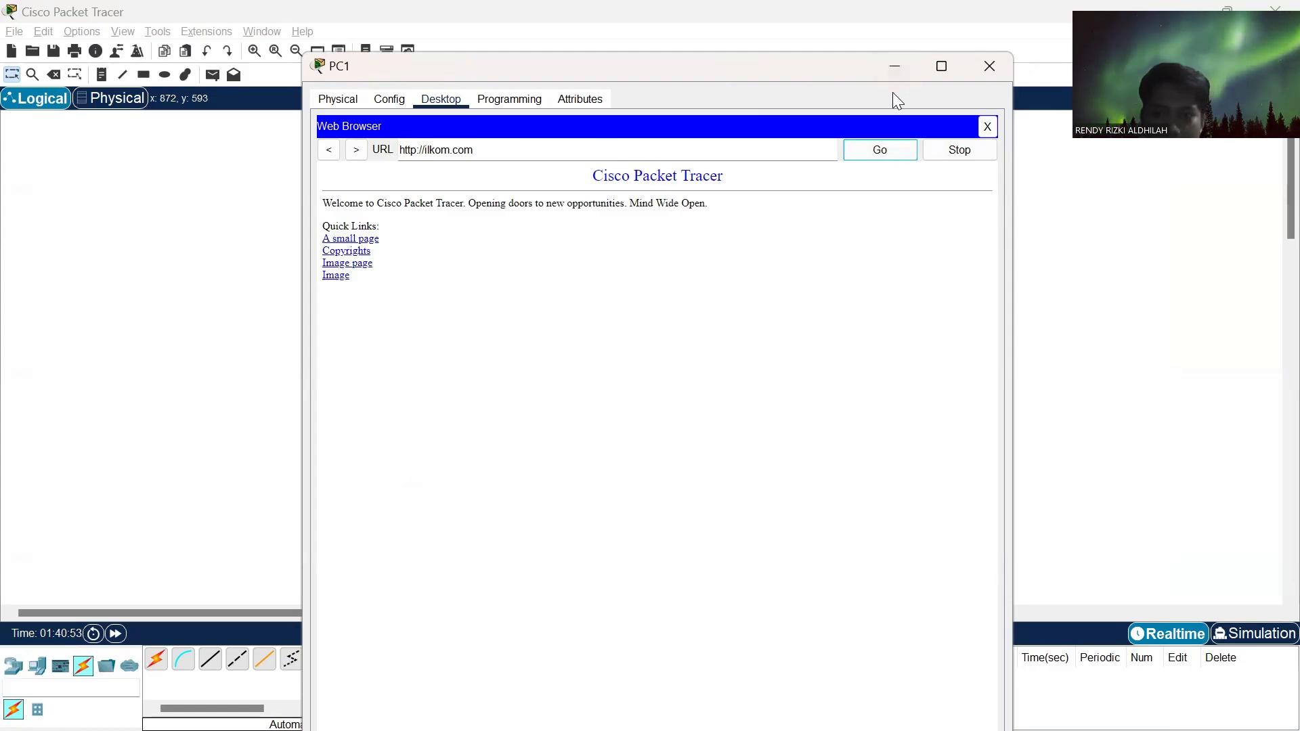
{"action": "left_click", "coordinate": [1003, 69]}
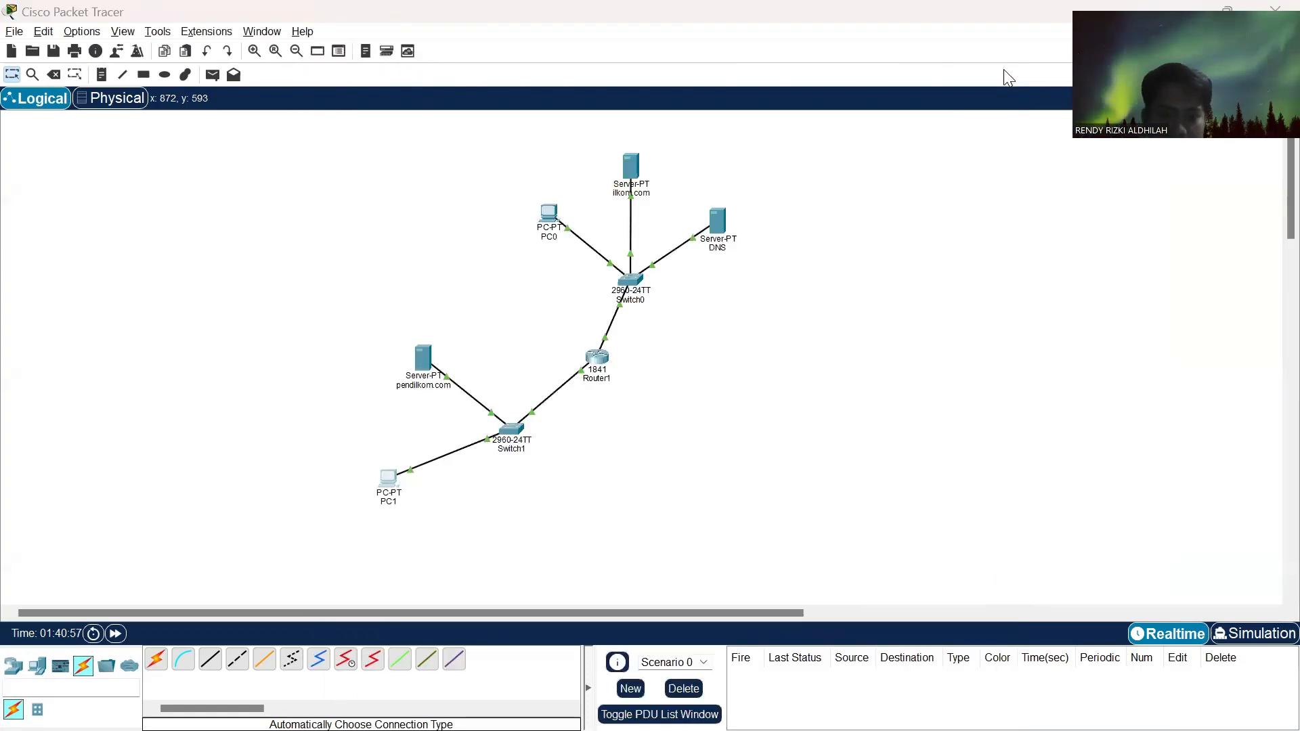
- Check the remaining task in Chrome, load pendilkom.com in PC0's Web Browser in Packet Tracer, and close PC0's window
{"action": "key", "text": "alt+Tab"}
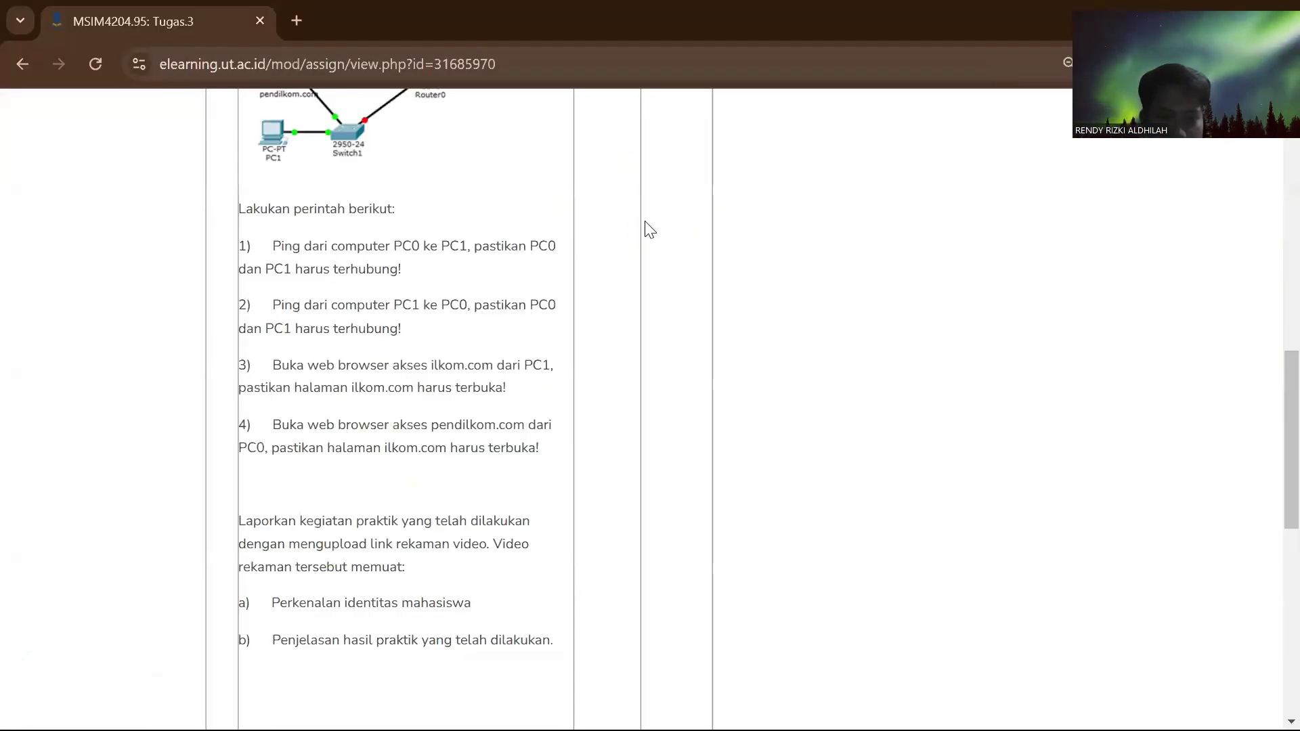
{"action": "key", "text": "alt+Tab"}
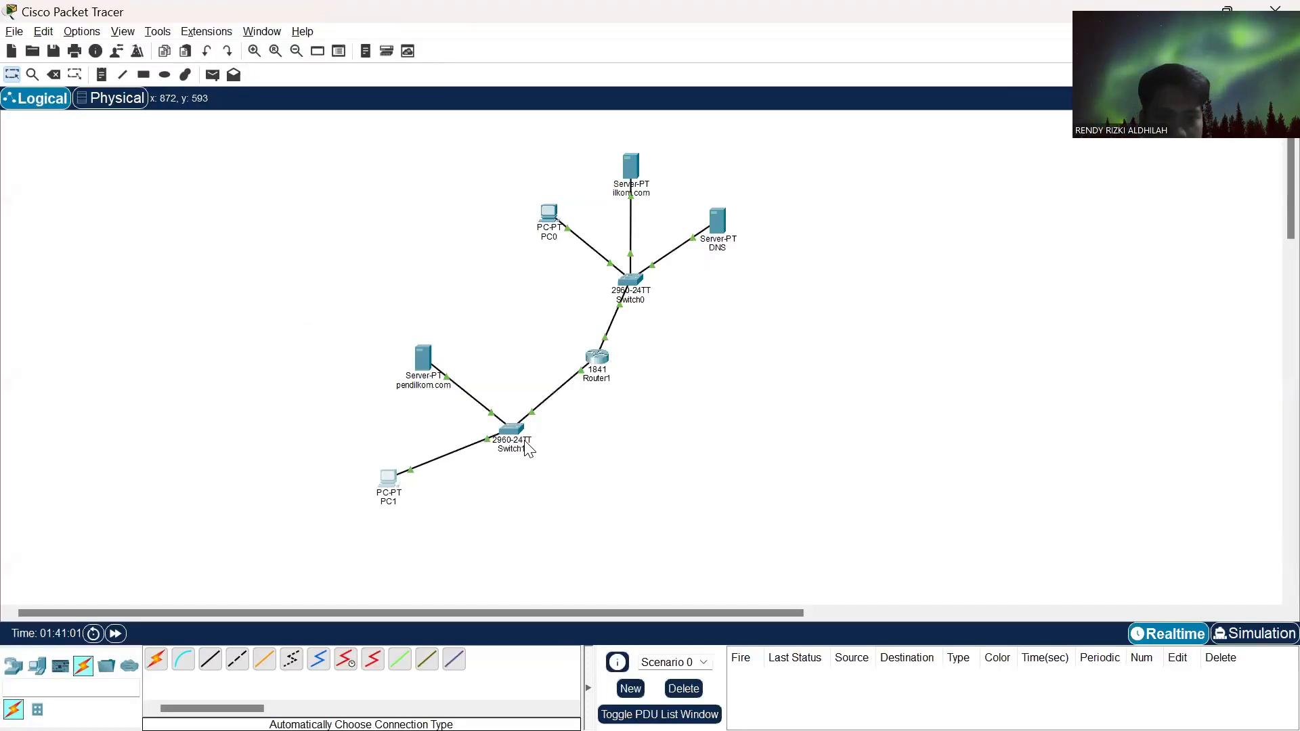
{"action": "left_click", "coordinate": [546, 216]}
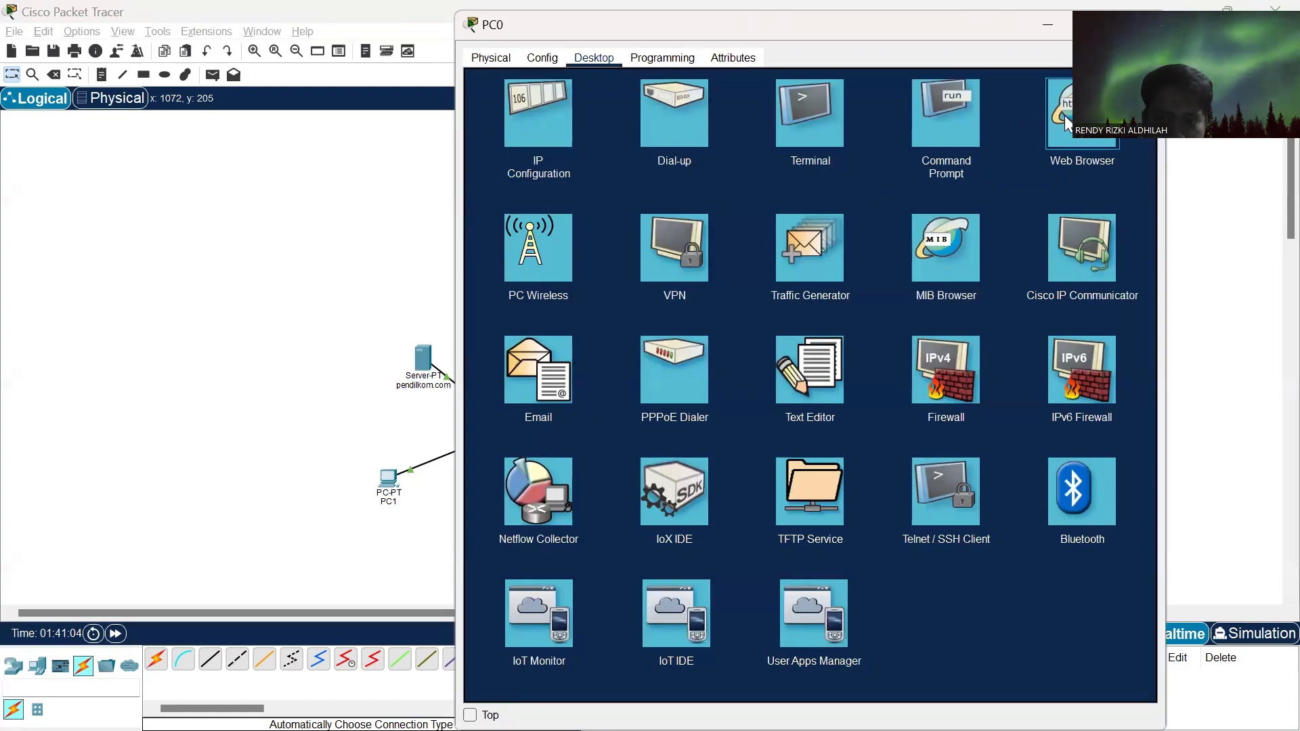
{"action": "left_click", "coordinate": [1090, 116]}
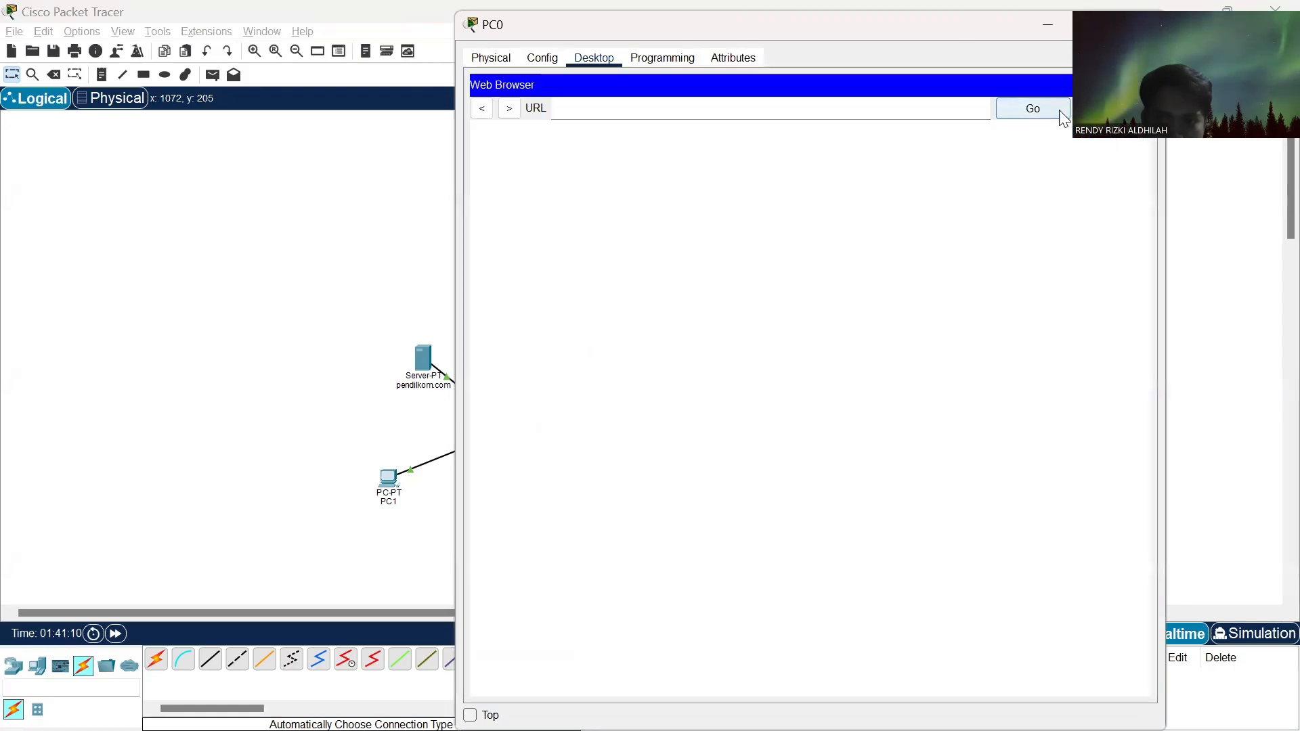
{"action": "left_click", "coordinate": [778, 111]}
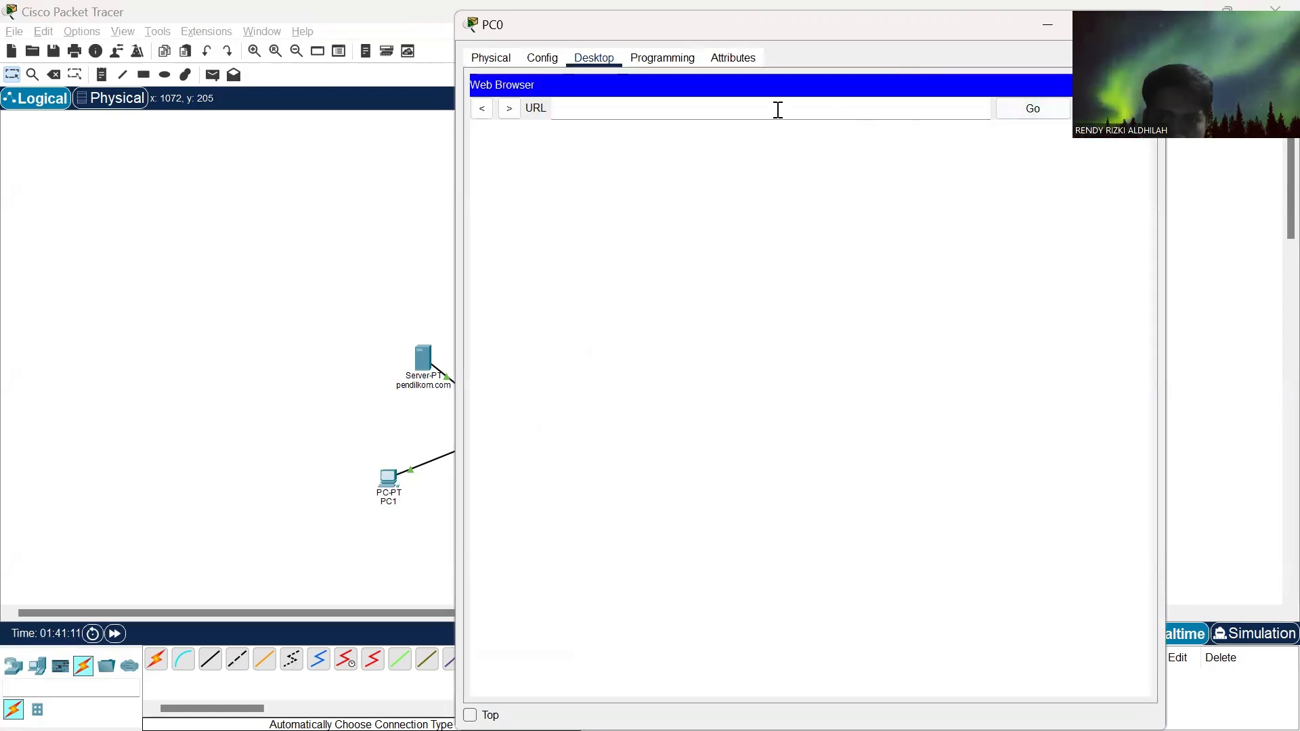
{"action": "type", "text": "pendil"}
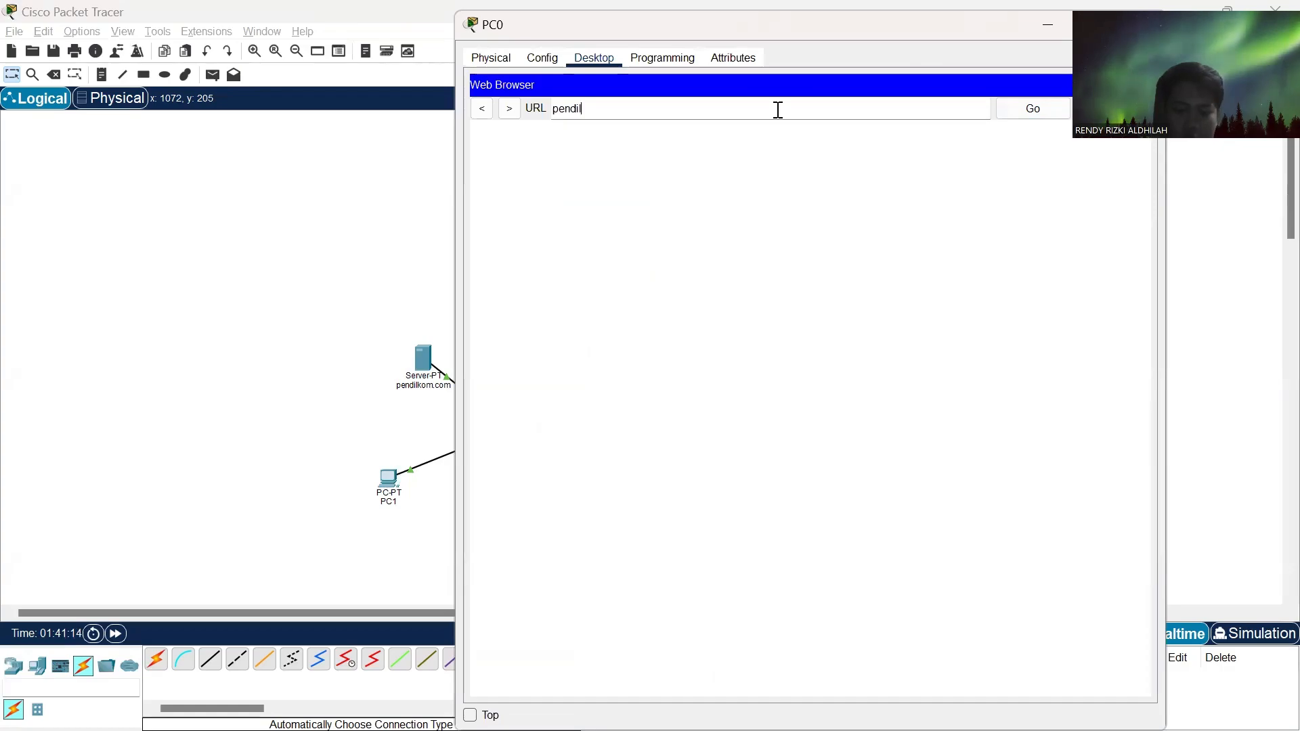
{"action": "type", "text": "kom.com"}
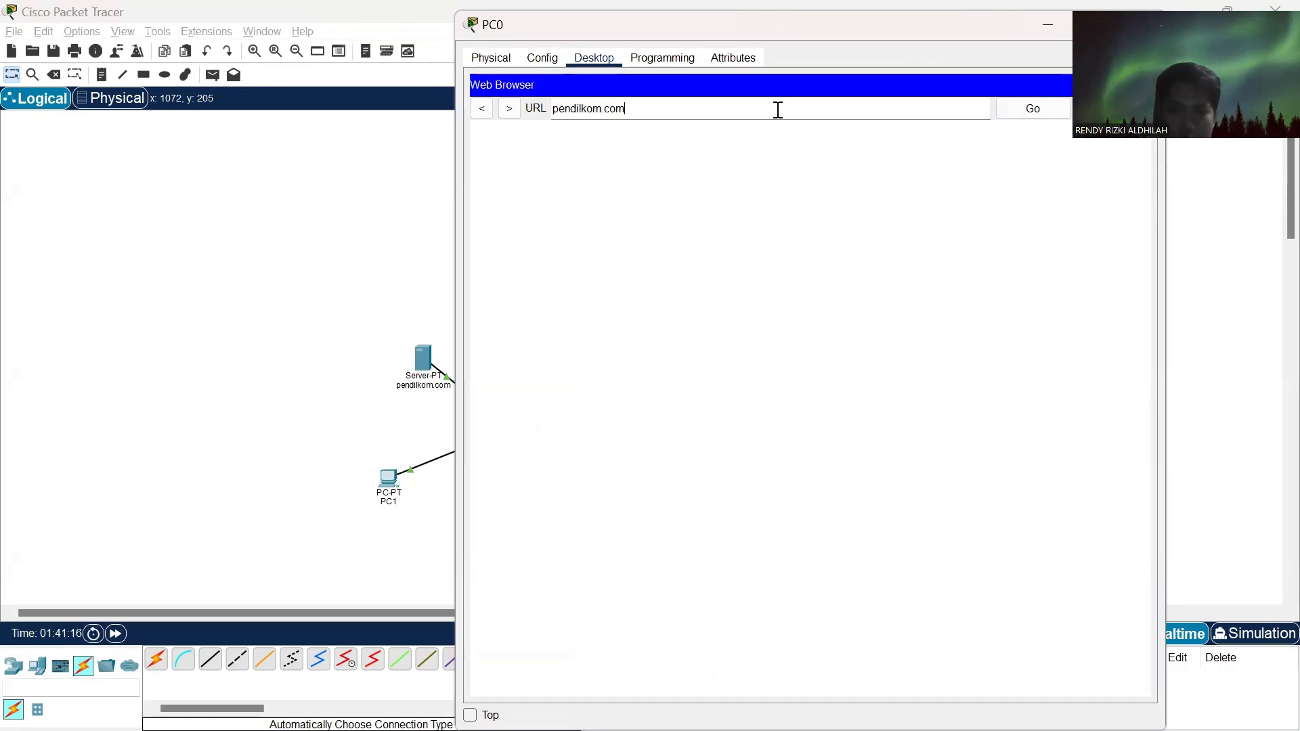
{"action": "left_click", "coordinate": [1033, 110]}
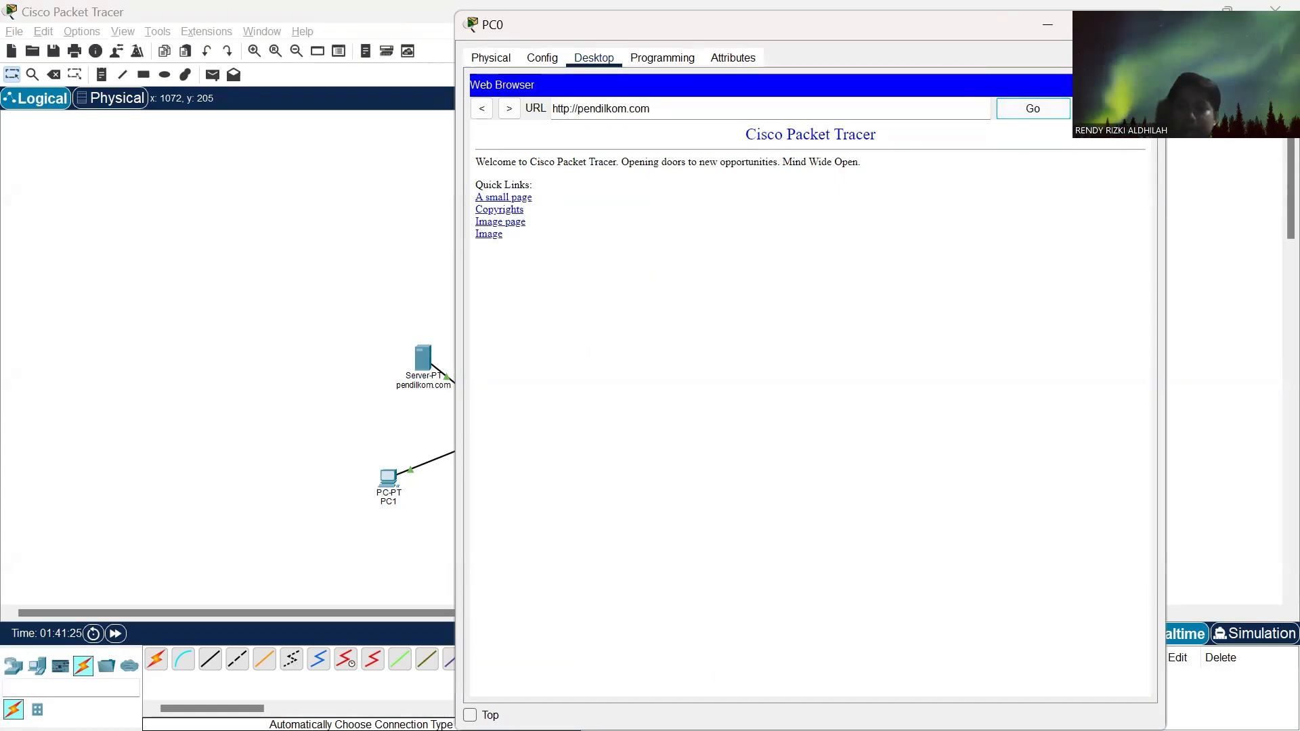
{"action": "left_click", "coordinate": [1143, 25]}
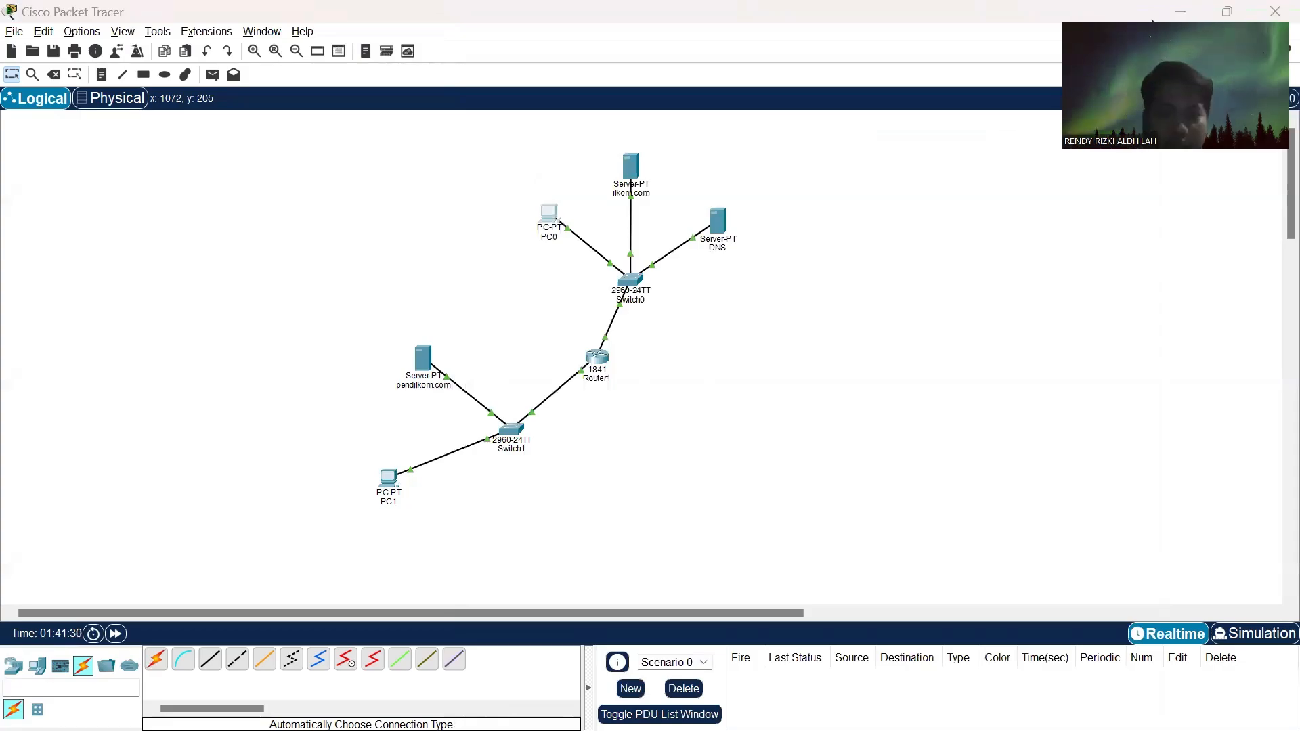
- Minimize Packet Tracer and review the Tugas 3 assignment in Chrome, including its four tasks, network diagram and test instructions
{"action": "left_click", "coordinate": [1182, 12]}
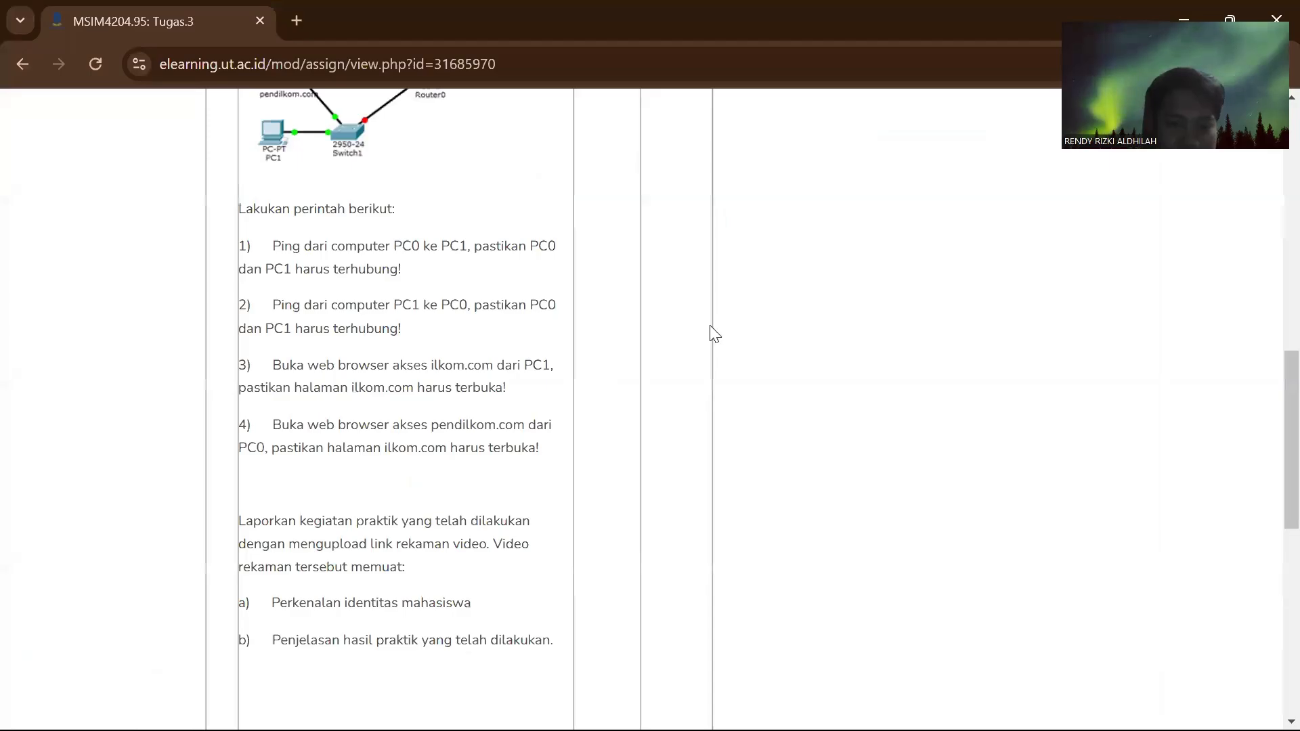
{"action": "scroll", "coordinate": [476, 432], "scroll_direction": "down", "scroll_amount": 1}
{"action": "scroll", "coordinate": [476, 432], "scroll_direction": "up", "scroll_amount": 2}
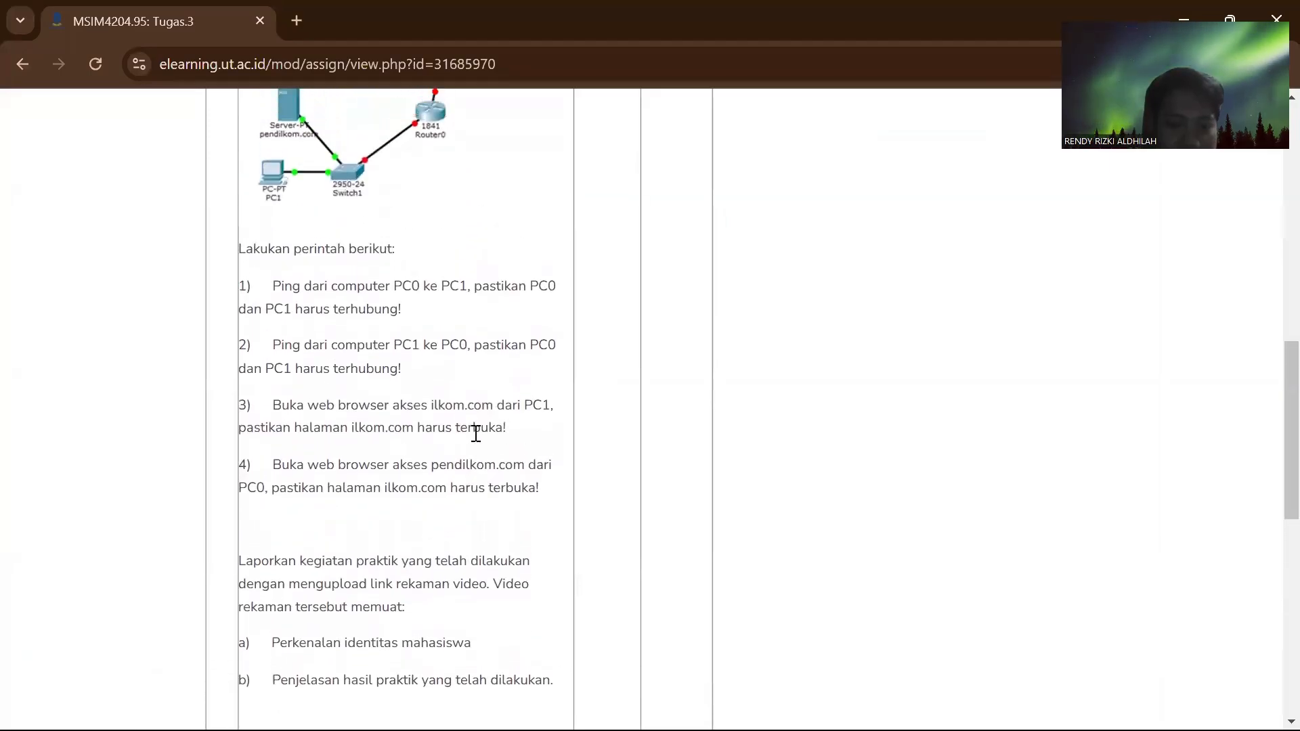
{"action": "scroll", "coordinate": [476, 433], "scroll_direction": "up", "scroll_amount": 1}
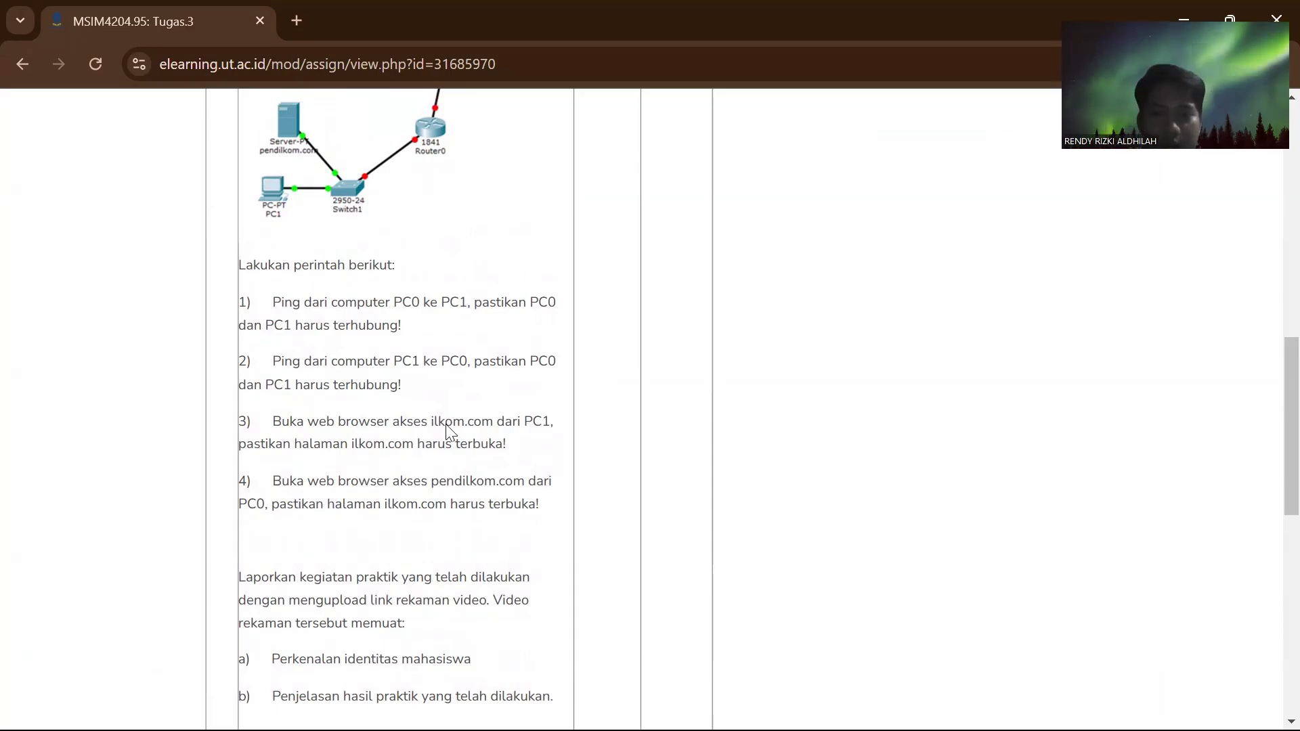
{"action": "scroll", "coordinate": [697, 409], "scroll_direction": "up", "scroll_amount": 10}
{"action": "scroll", "coordinate": [697, 409], "scroll_direction": "up", "scroll_amount": 2}
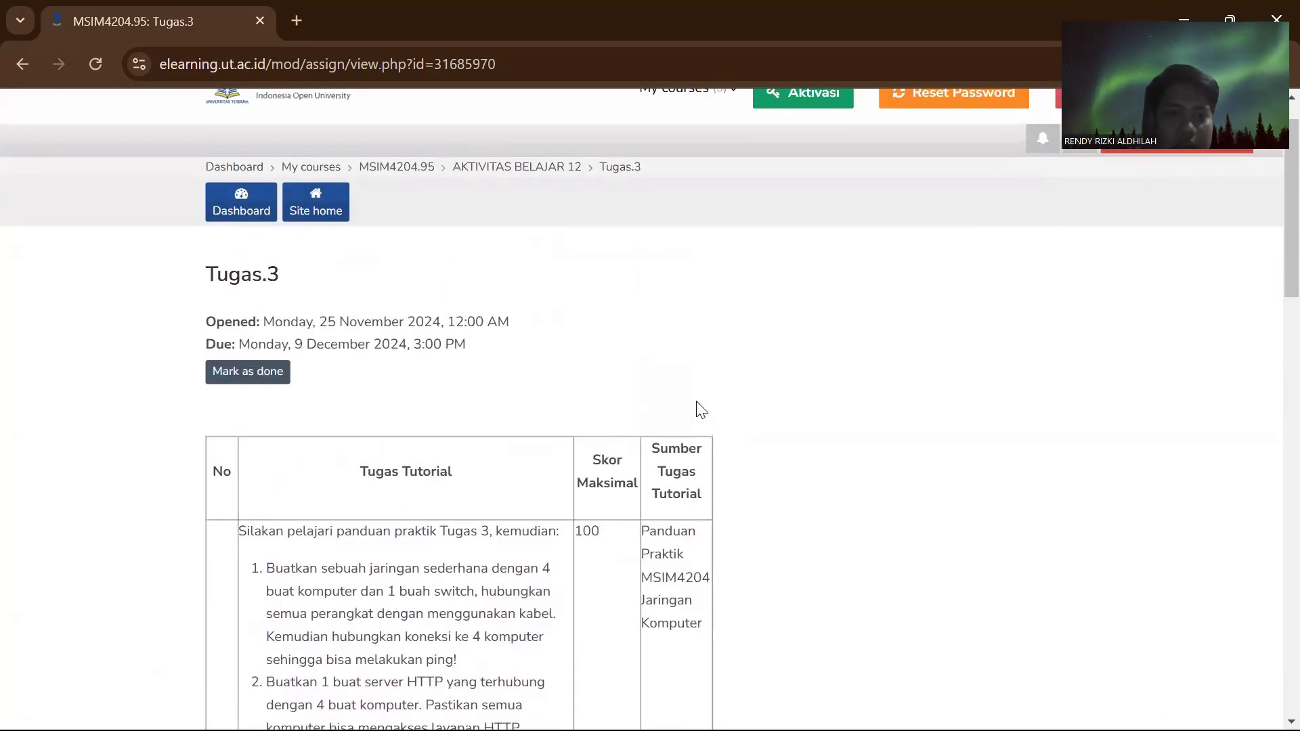
{"action": "scroll", "coordinate": [699, 406], "scroll_direction": "down", "scroll_amount": 3}
{"action": "scroll", "coordinate": [701, 405], "scroll_direction": "down", "scroll_amount": 3}
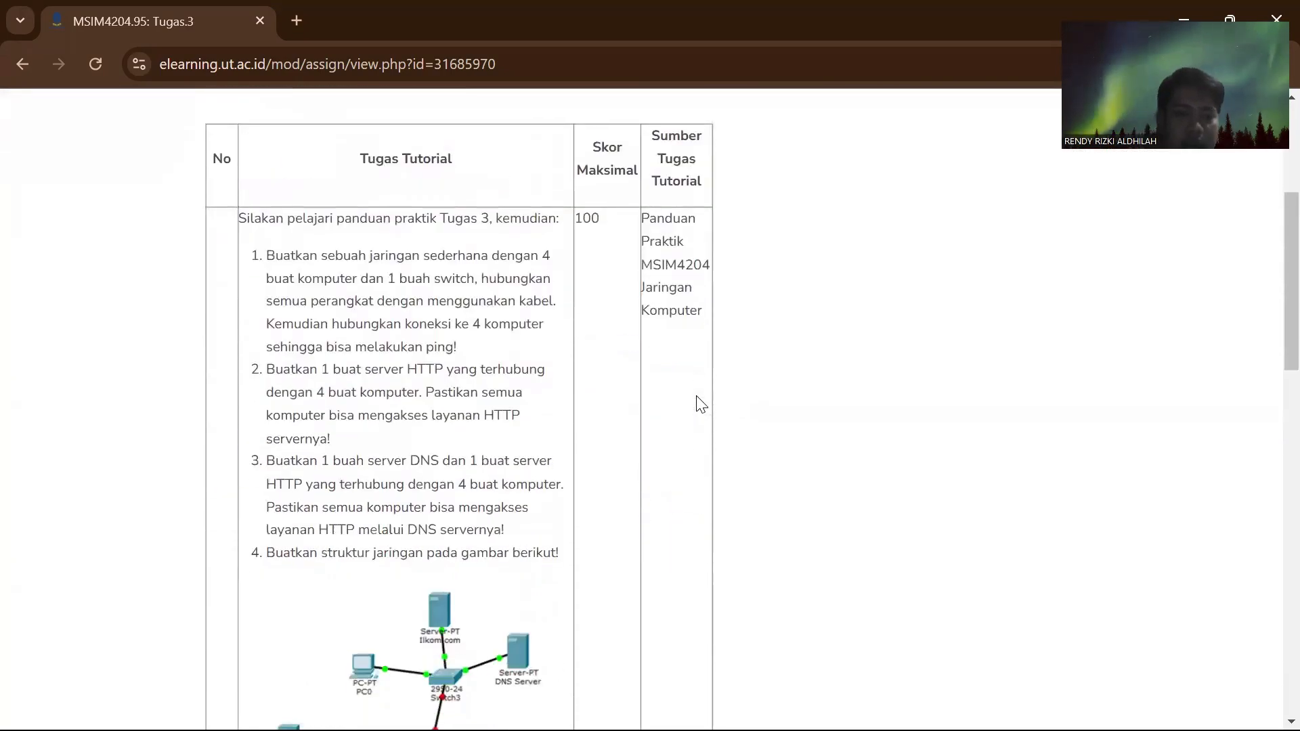
{"action": "scroll", "coordinate": [701, 404], "scroll_direction": "down", "scroll_amount": 1}
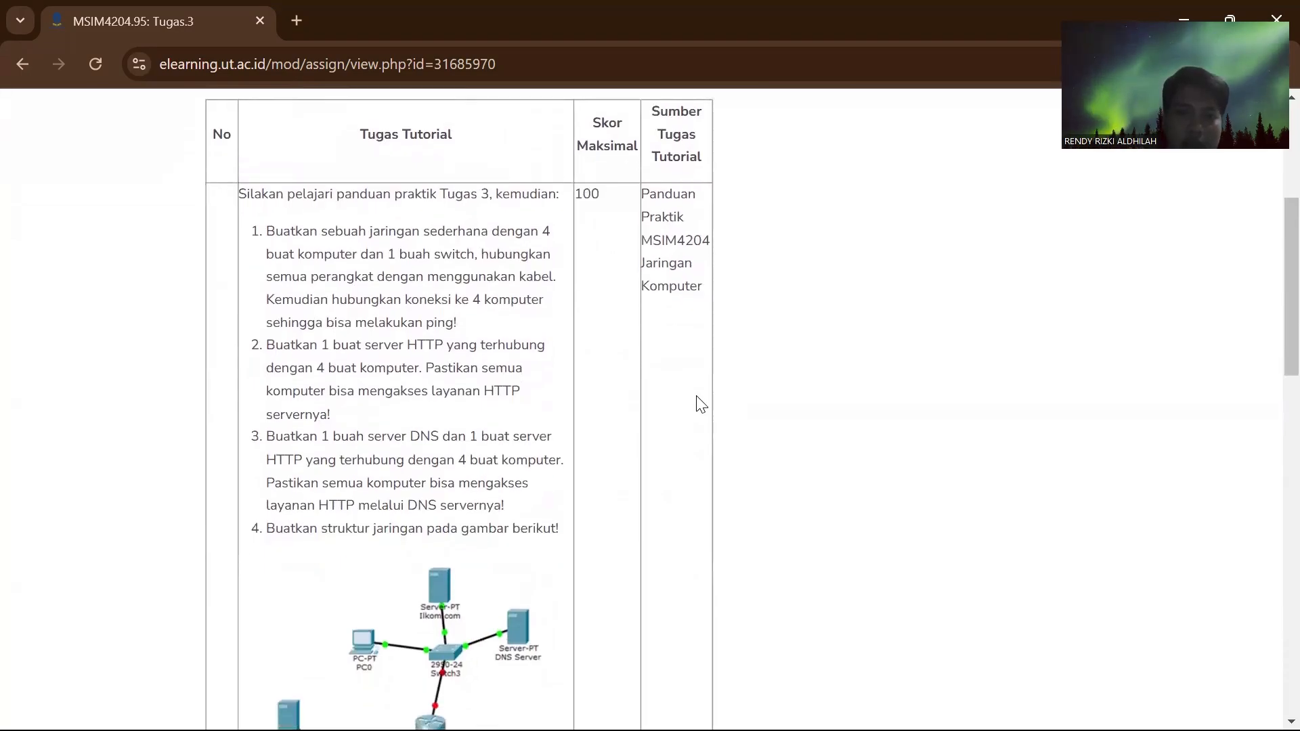
{"action": "scroll", "coordinate": [701, 404], "scroll_direction": "down", "scroll_amount": 2}
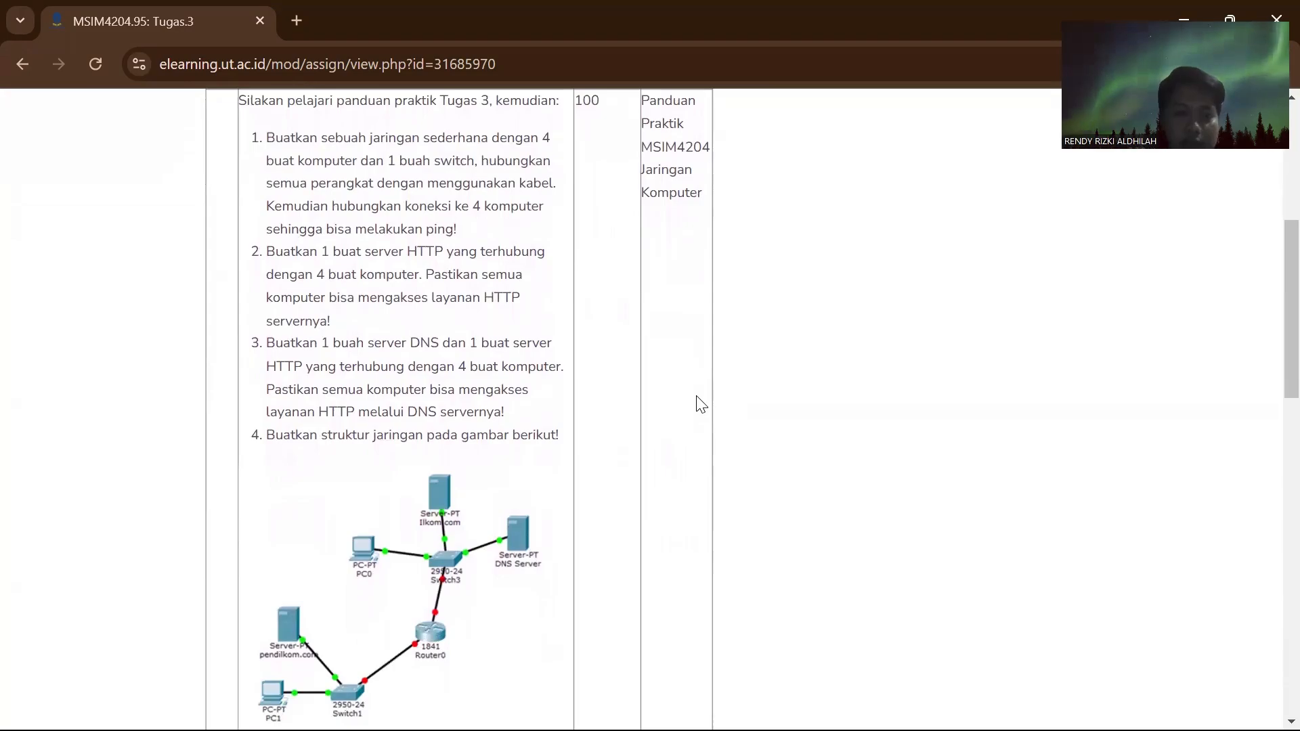
{"action": "scroll", "coordinate": [701, 404], "scroll_direction": "down", "scroll_amount": 5}
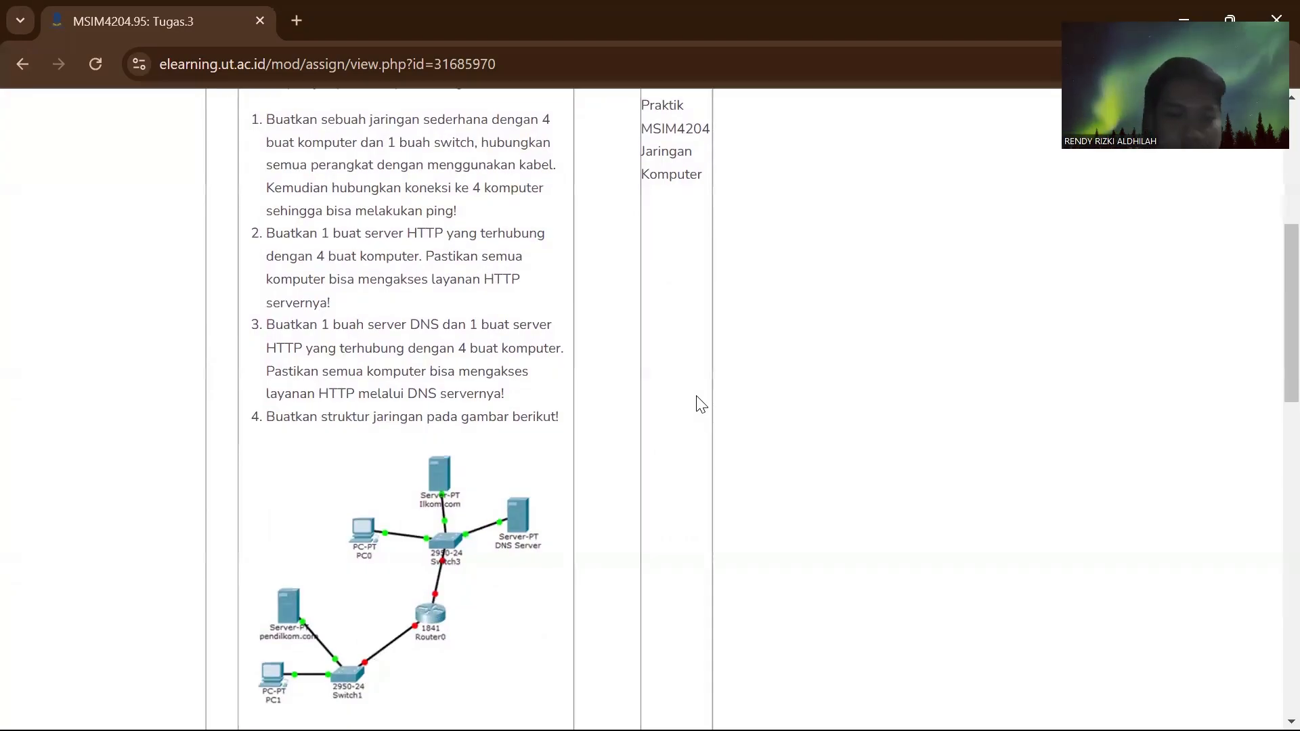